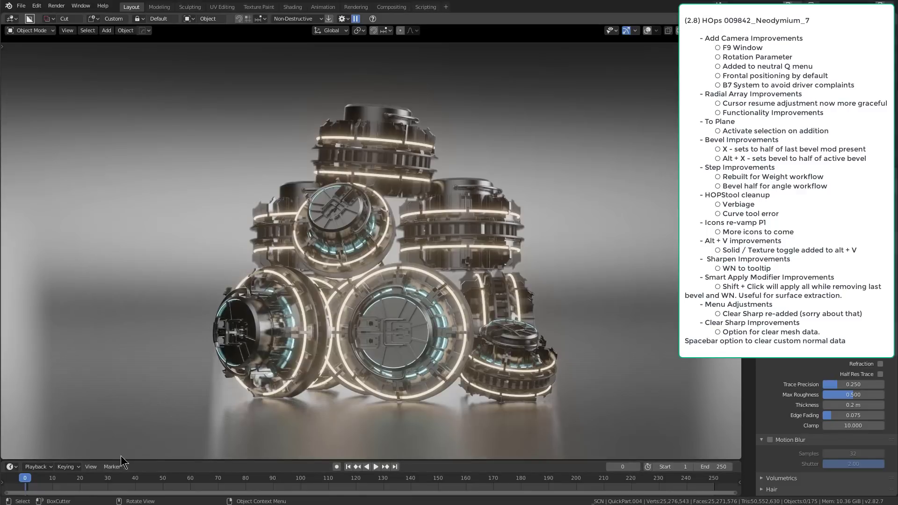
left_click(376, 466)
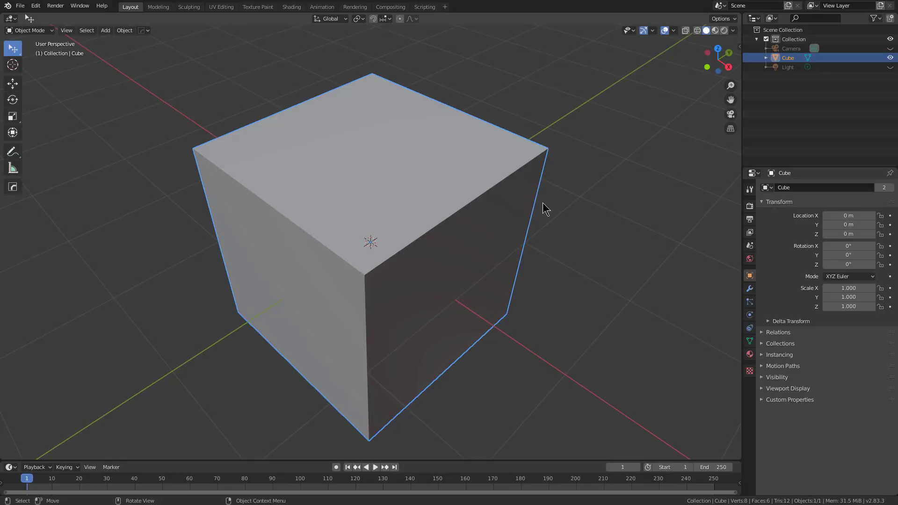
middle_click_drag(540, 203, 528, 192)
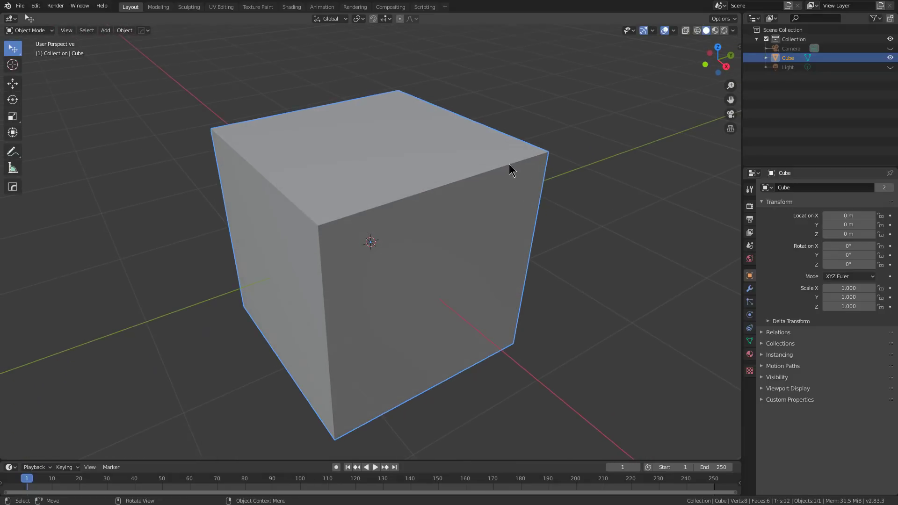
key("q")
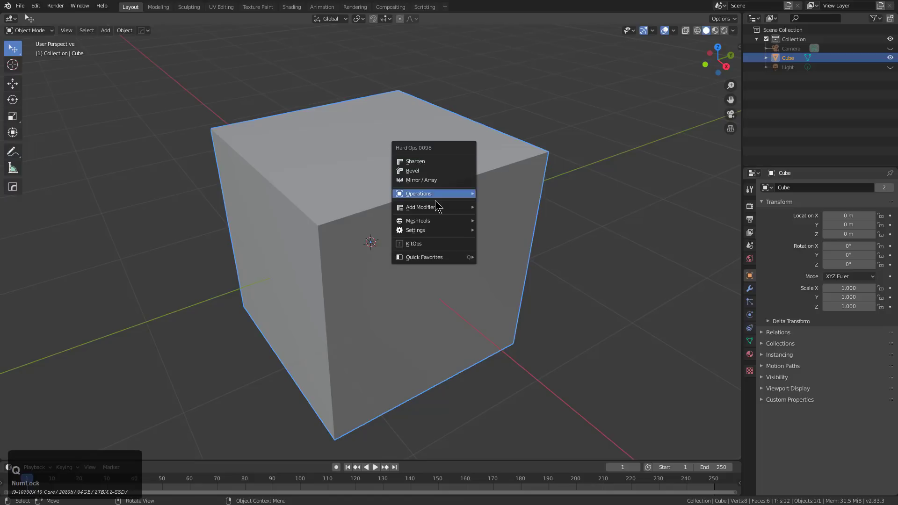
mouse_move(447, 194)
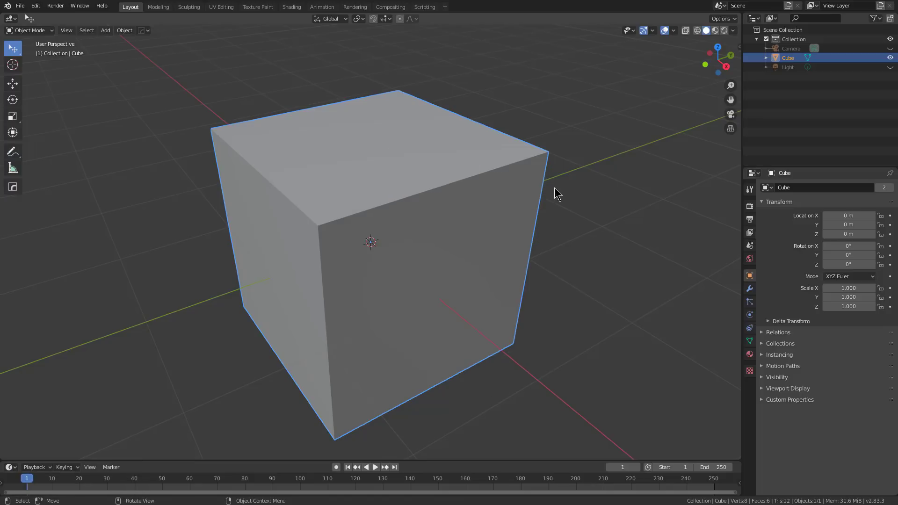
Deselect the cube and add a Hard Ops camera rig to the scene.
scroll(503, 194, "down", 2)
key("alt+a")
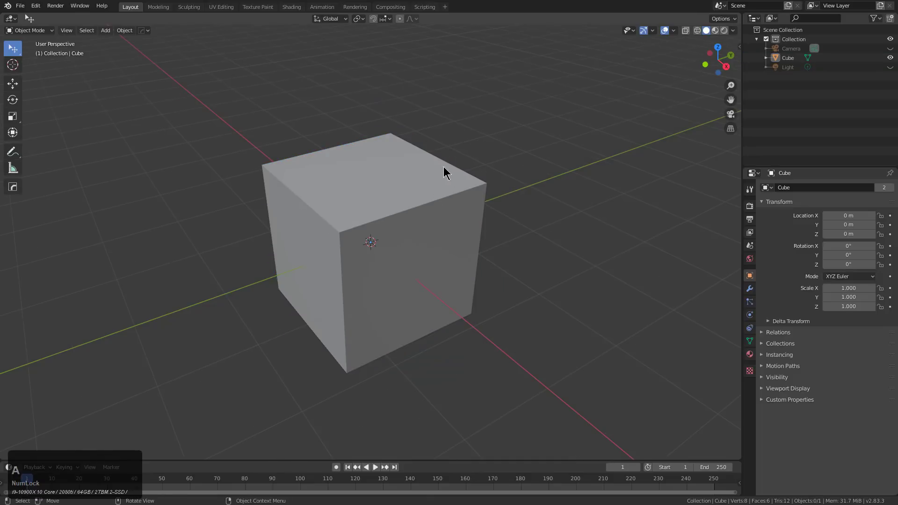
key("q")
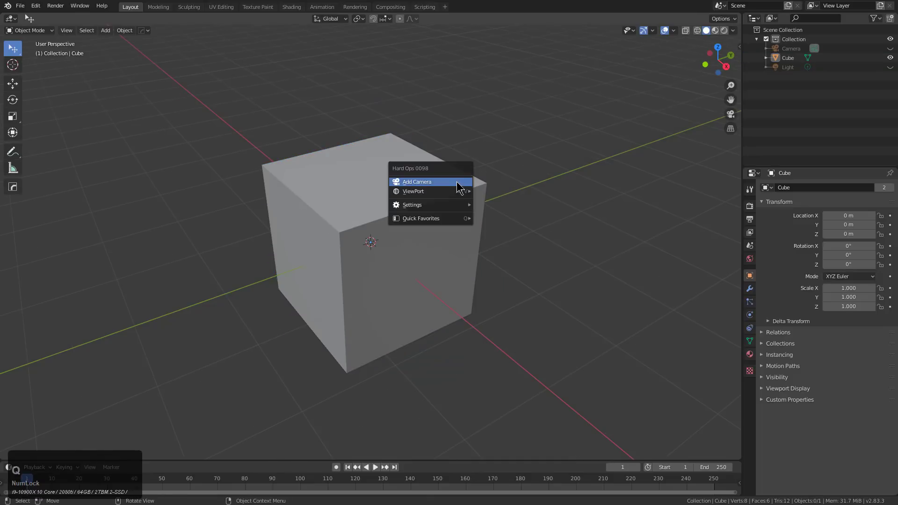
left_click(458, 185)
scroll(341, 214, "down", 6)
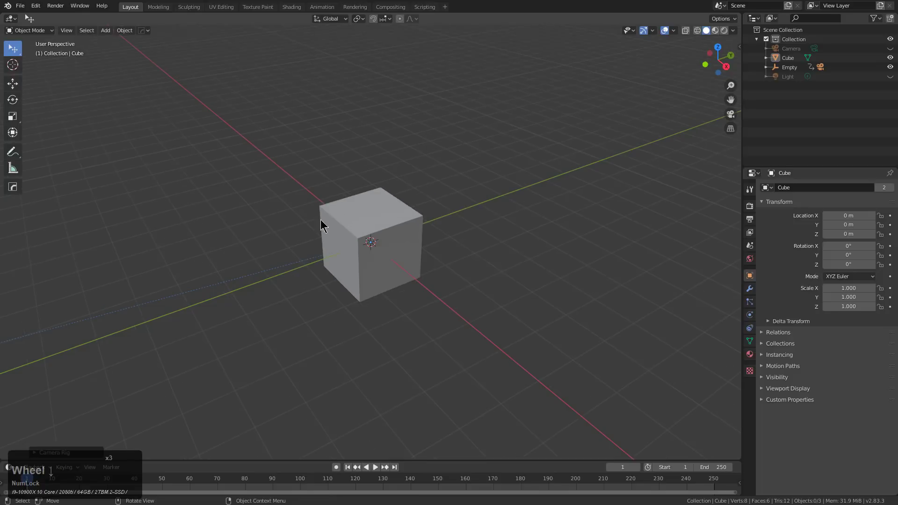
middle_click_drag(250, 254, 392, 243)
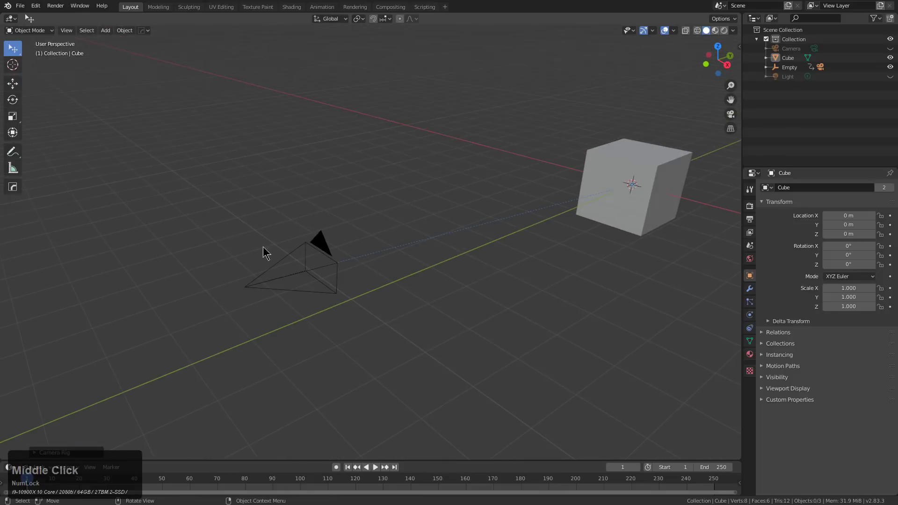
Confirm 2 rotations for the camera rig and play the animation through the camera view.
key("F9")
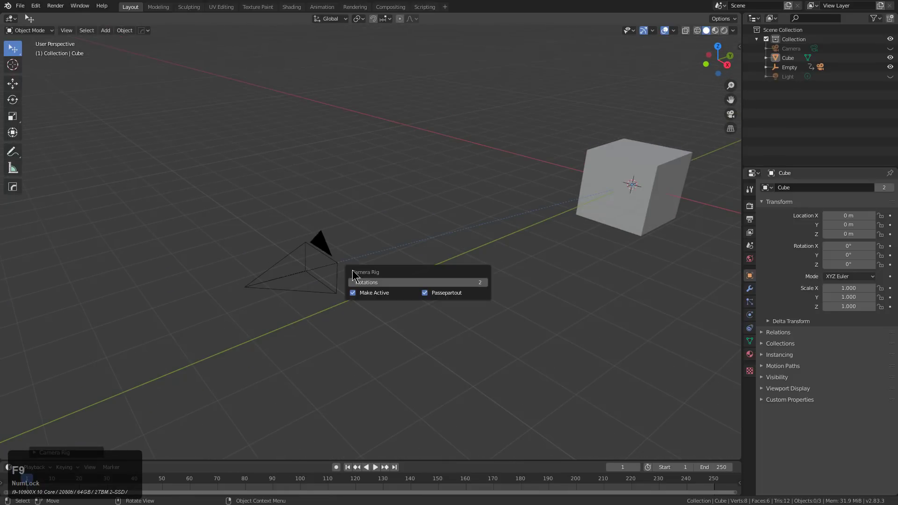
left_click_drag(376, 276, 461, 191)
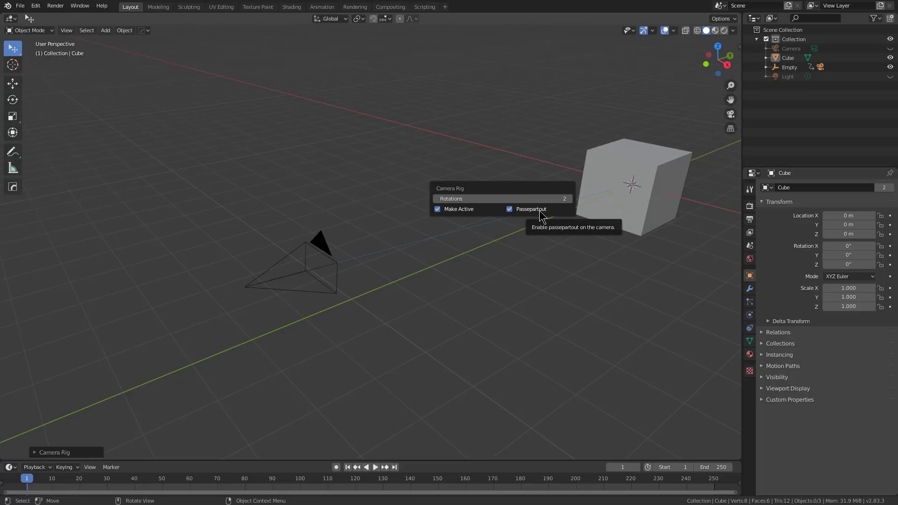
double_click(567, 200)
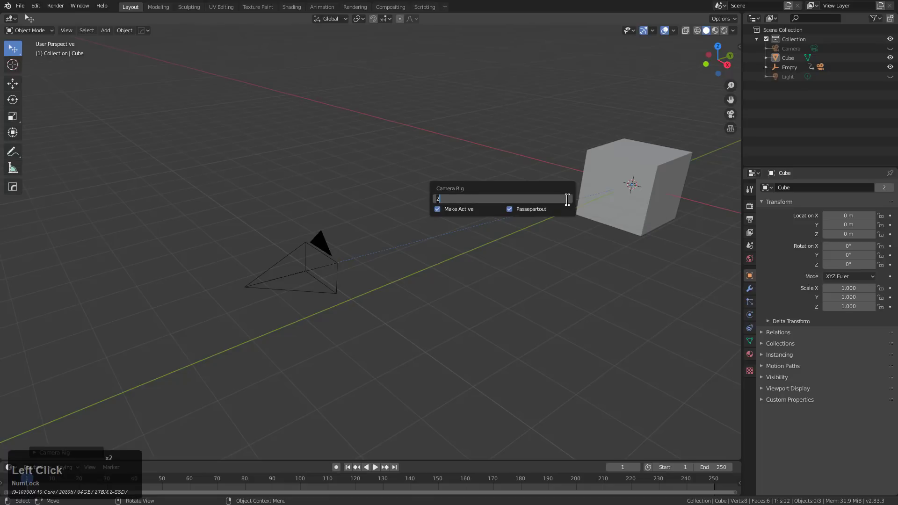
key("KP_Enter")
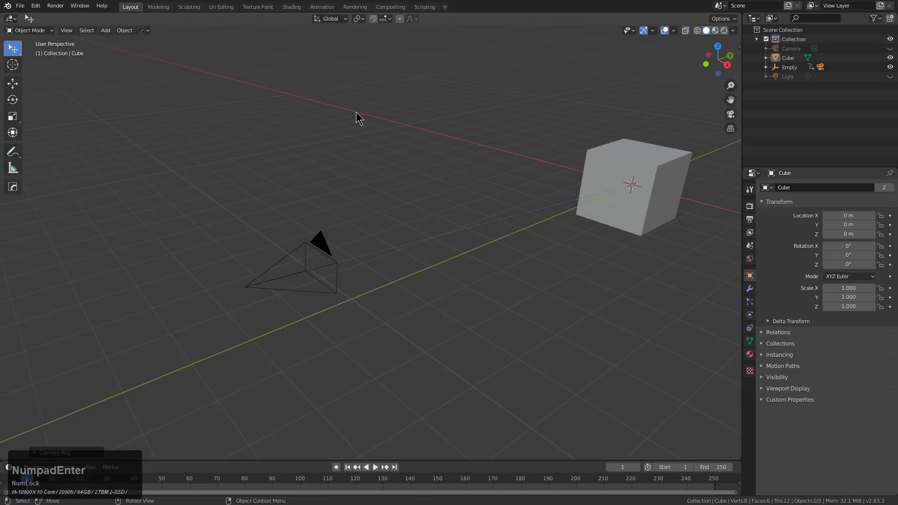
key("KP_0")
key("space")
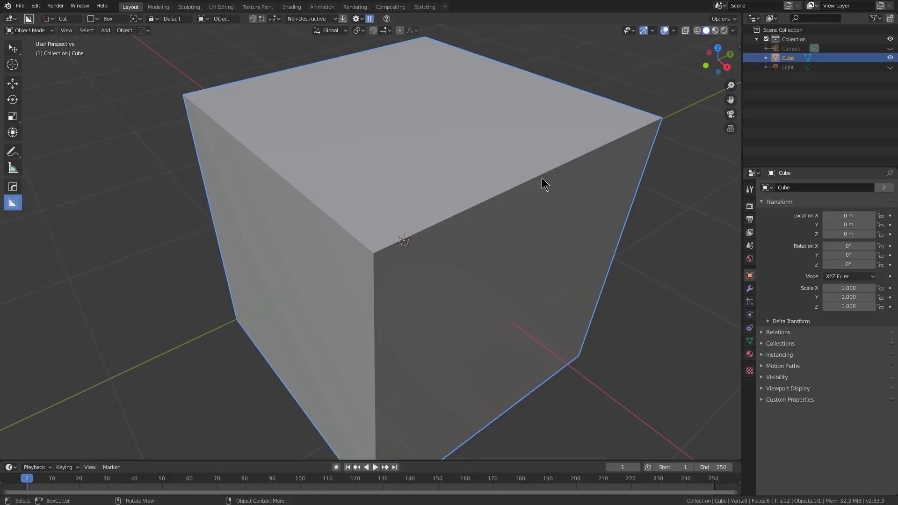
Bevel the cube's front top corner vertex into a large triangular face.
middle_click_drag(542, 177, 477, 206)
scroll(408, 222, "up", 2)
mouse_move(409, 222)
middle_mouse_down()
mouse_move(417, 227)
mouse_move(422, 215)
mouse_move(414, 214)
middle_mouse_up()
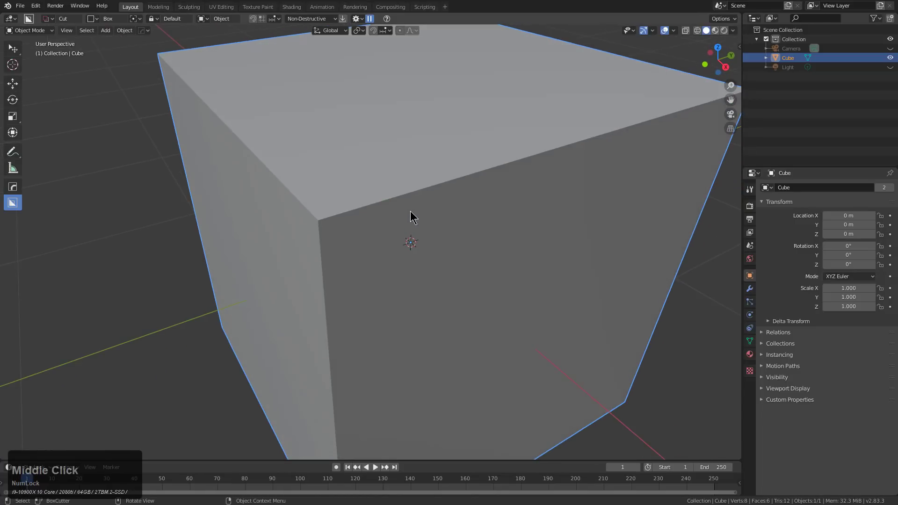
key("Tab")
left_click(320, 220)
key("ctrl+shift+b")
left_click(641, 221)
Snap the 3D cursor to the centre of the triangular face and return to Object Mode.
key("shift+s")
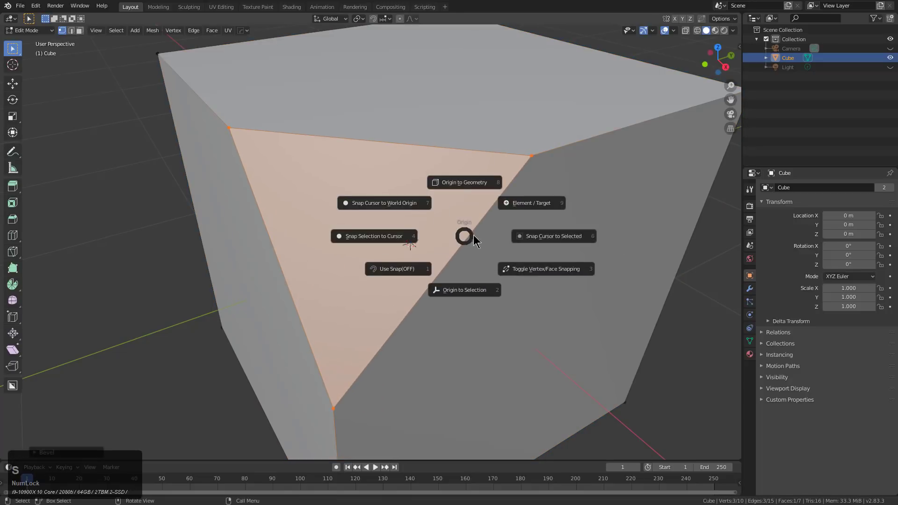
left_click(531, 237)
middle_click_drag(486, 247, 442, 200)
key("Tab")
Cut a small upright rectangular slot into the triangular face below the 3D cursor with BoxCutter.
scroll(432, 204, "up", 3)
left_click(406, 162)
left_click_drag(406, 161, 433, 221)
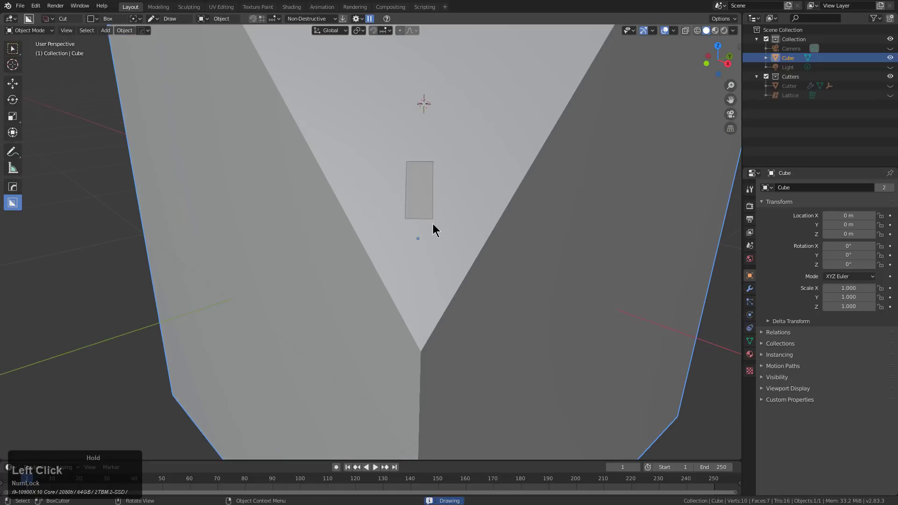
left_click(437, 258)
middle_click_drag(518, 162, 382, 214)
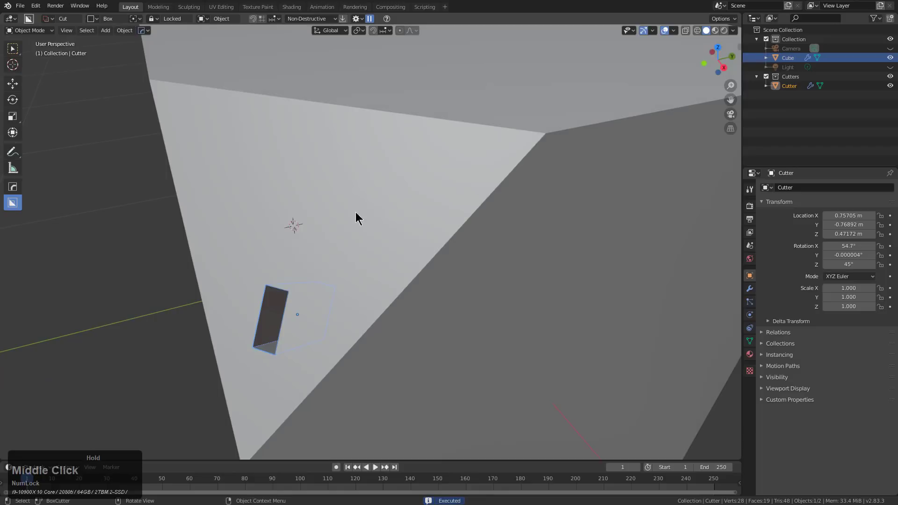
Add a Hard Ops Radial Array to the slot cutter around the 3D cursor on Z with 6 segments.
key("q")
mouse_move(264, 251)
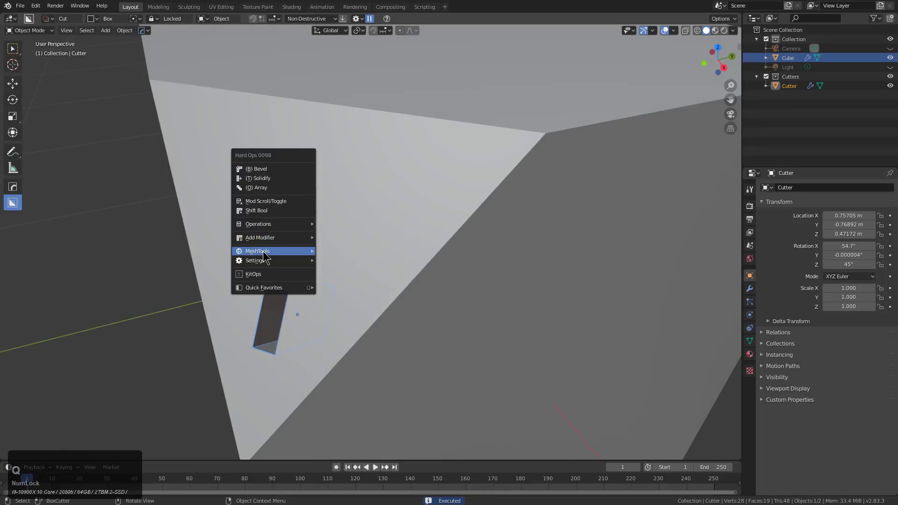
left_click(357, 306)
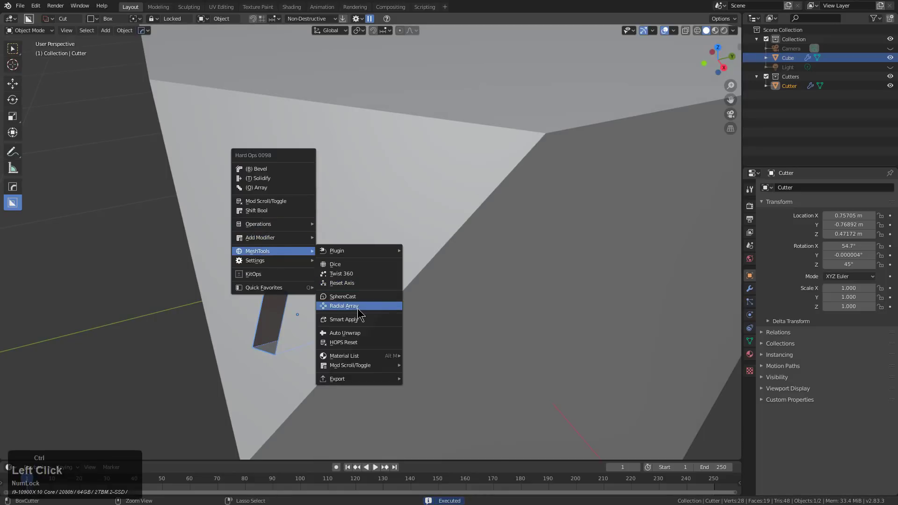
scroll(357, 308, "up", 3)
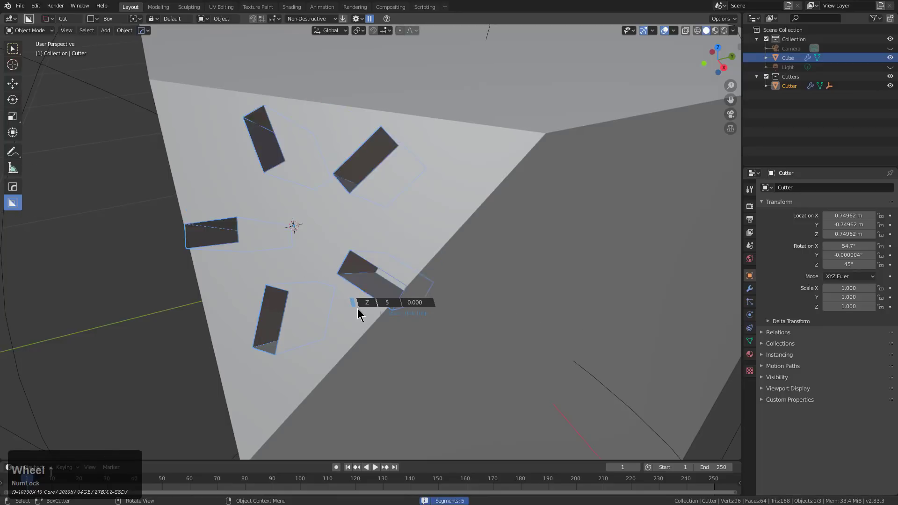
scroll(358, 307, "up", 2)
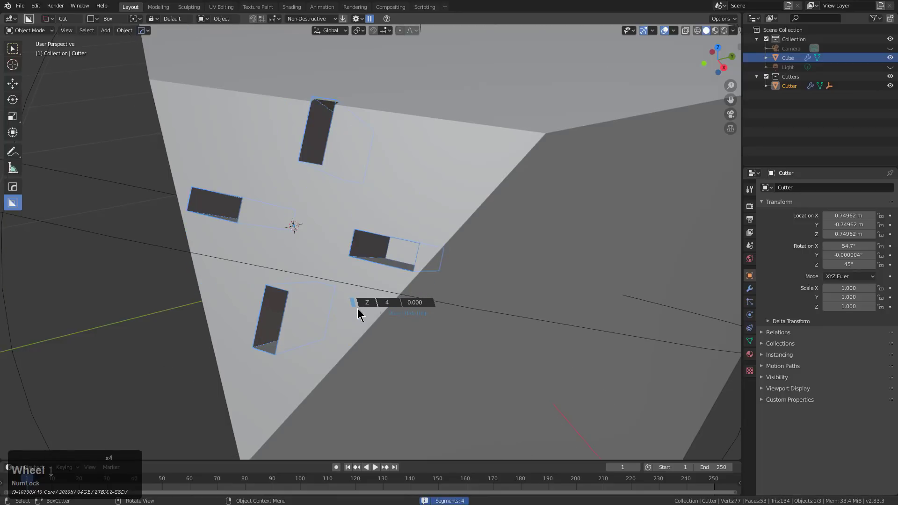
scroll(357, 308, "down", 1)
left_click(358, 308)
middle_click_drag(428, 237, 495, 253)
scroll(447, 232, "up", 3)
Resume the slot cutter's Radial Array and set it to 8 segments.
key("q")
mouse_move(447, 232)
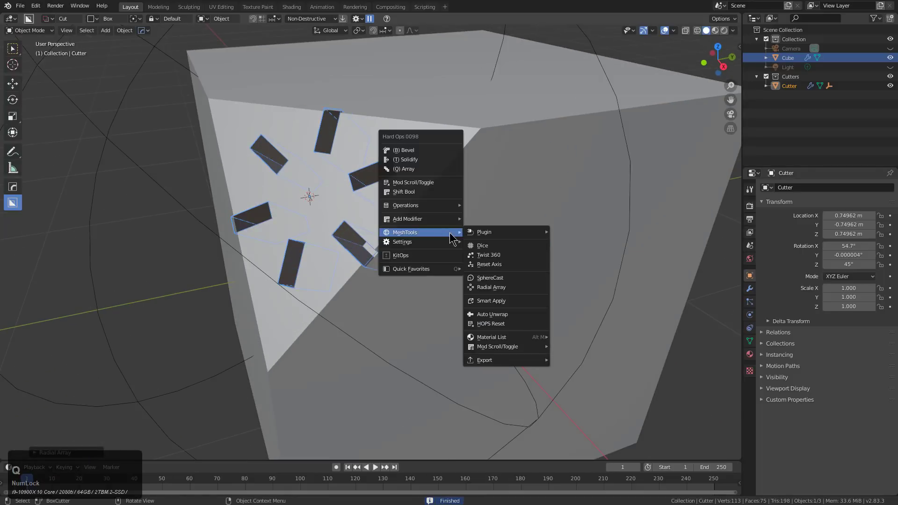
left_click(491, 287)
scroll(510, 287, "down", 2)
scroll(510, 287, "up", 4)
scroll(510, 287, "down", 5)
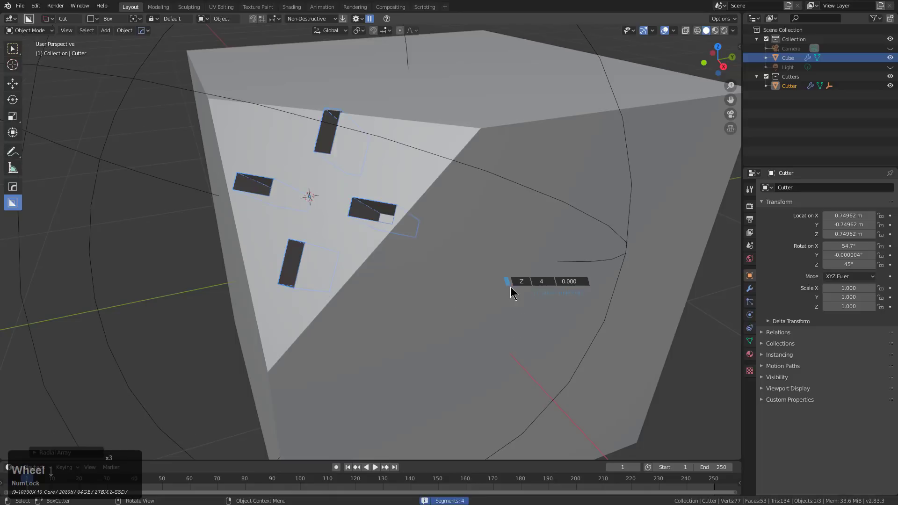
scroll(511, 287, "up", 4)
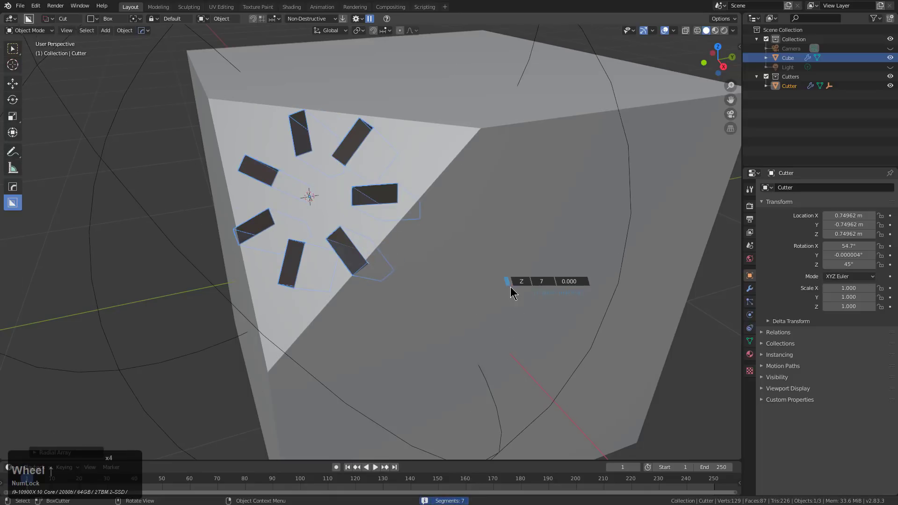
scroll(514, 293, "up", 1)
left_click(510, 288)
middle_click_drag(508, 235, 557, 251)
key("d")
key("s")
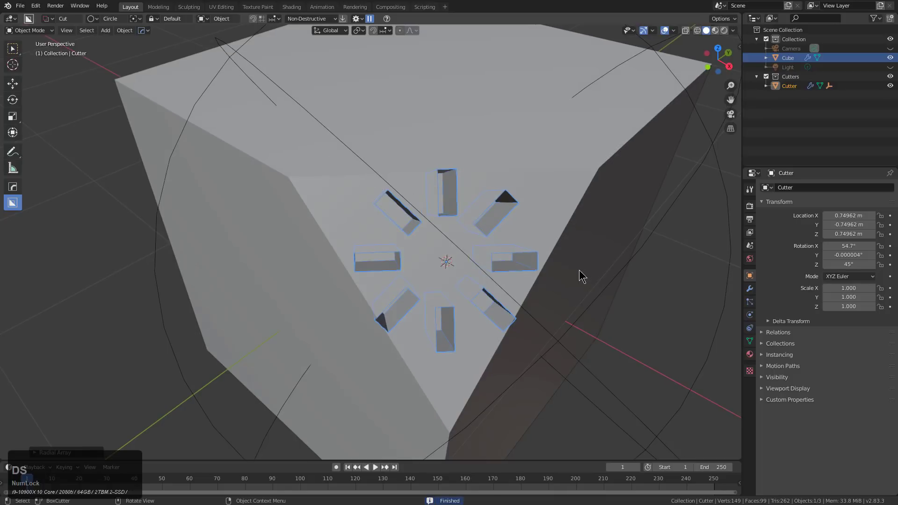
left_click(529, 262)
scroll(375, 248, "up", 2)
left_click(374, 242)
left_click_drag(309, 163, 359, 269)
key("Escape")
Switch BoxCutter to the box shape and cut a larger rectangle overlapping the outer end of the lowest slot.
key("d")
left_click(319, 301)
left_click_drag(313, 176, 358, 296)
left_click(364, 322)
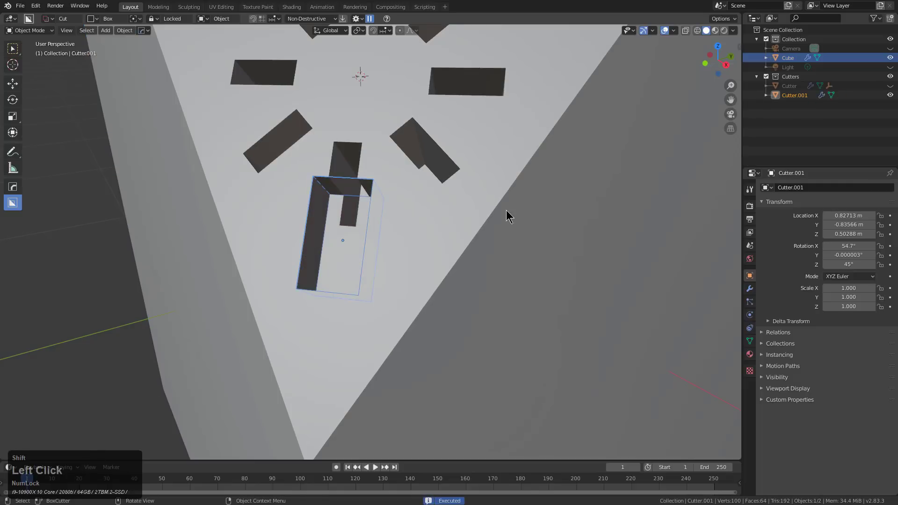
key("q")
mouse_move(506, 211)
left_click(565, 241, "ctrl")
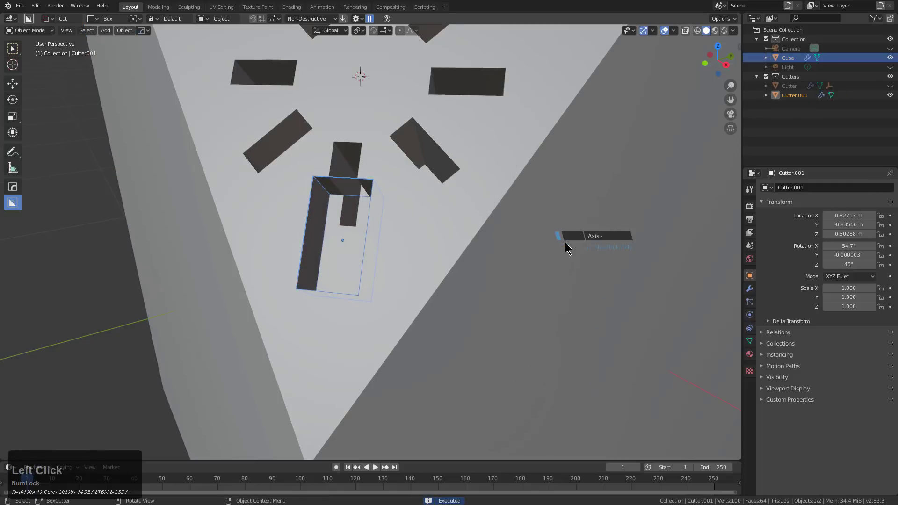
Add a Radial Array with 8 segments around the 3D cursor to the larger rectangular cutter.
key("q")
mouse_move(578, 242)
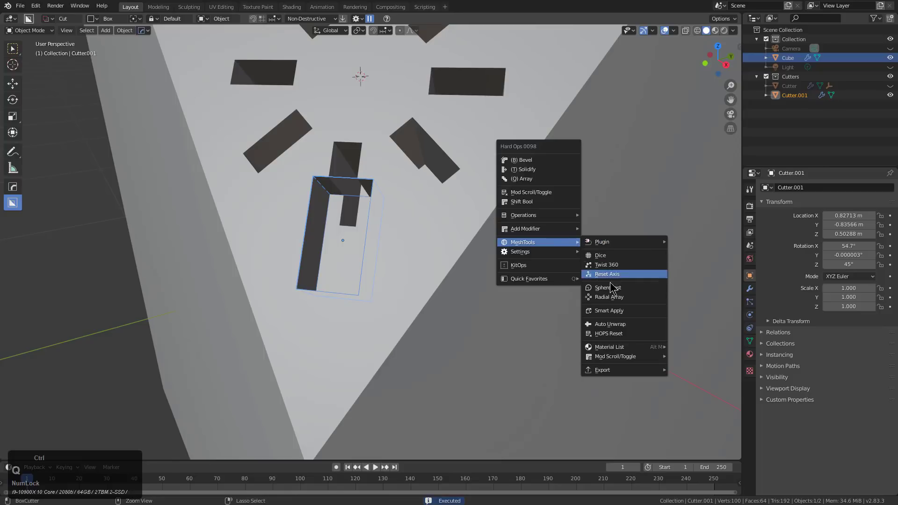
left_click(609, 296)
scroll(614, 301, "down", 4)
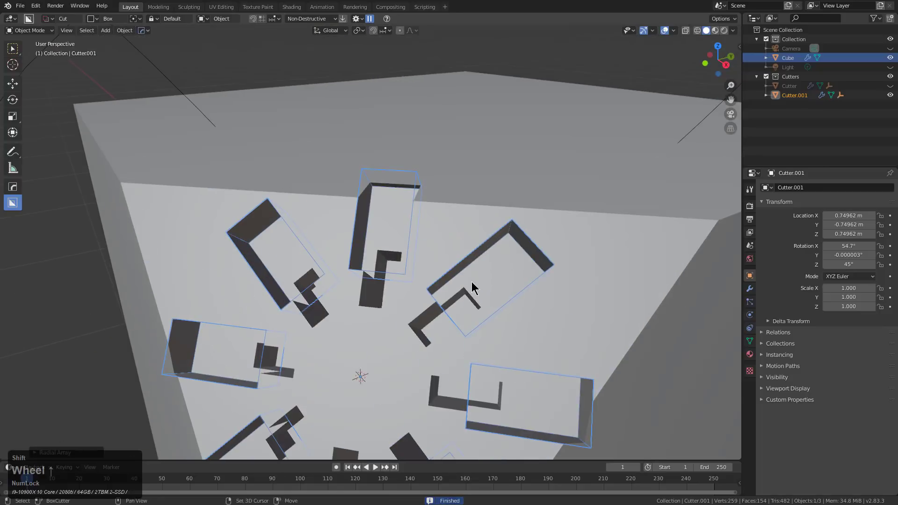
middle_click_drag(484, 237, 445, 316)
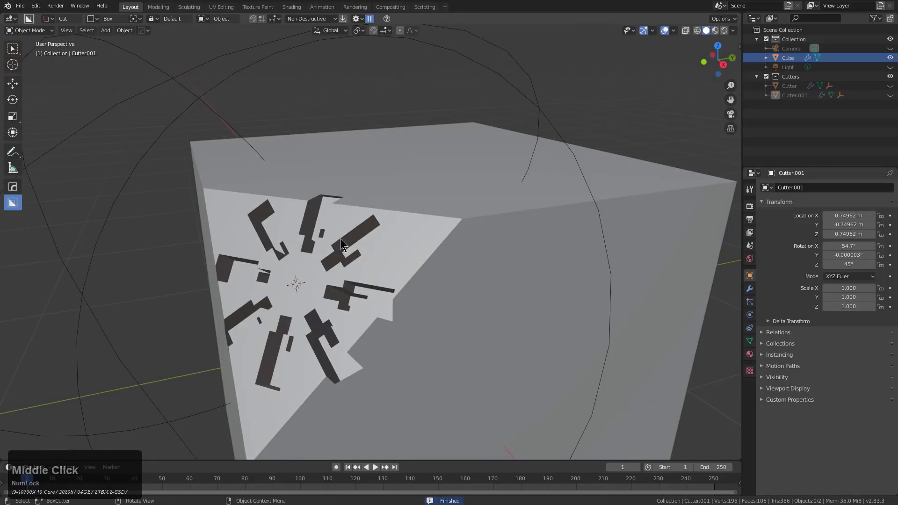
middle_click_drag(315, 276, 316, 275)
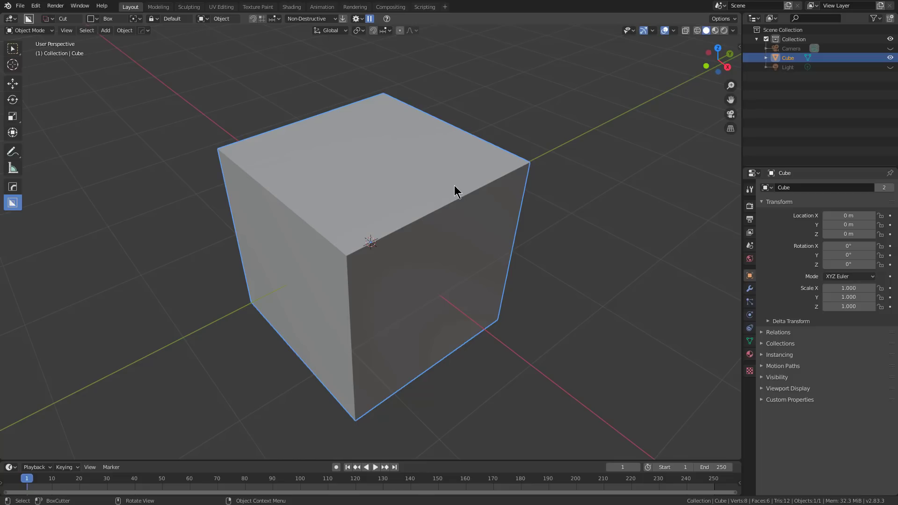
middle_click_drag(455, 190, 416, 189)
key("q")
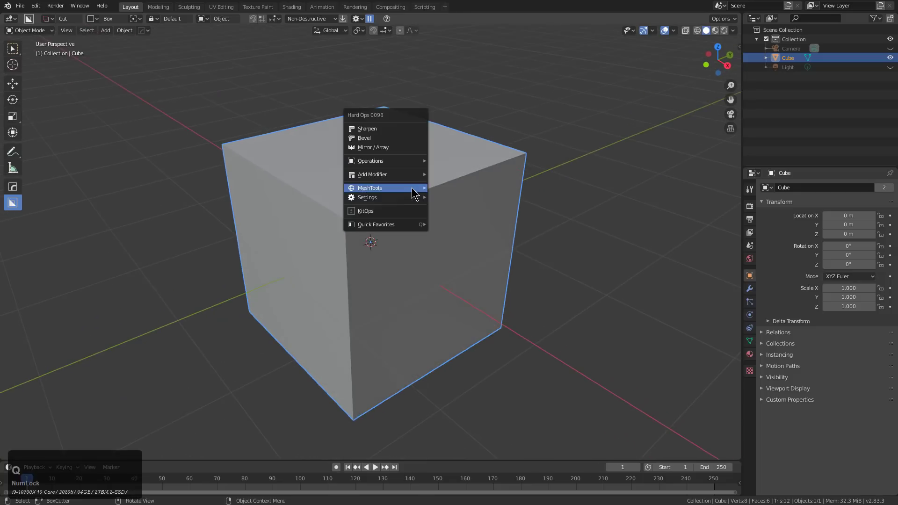
mouse_move(399, 161)
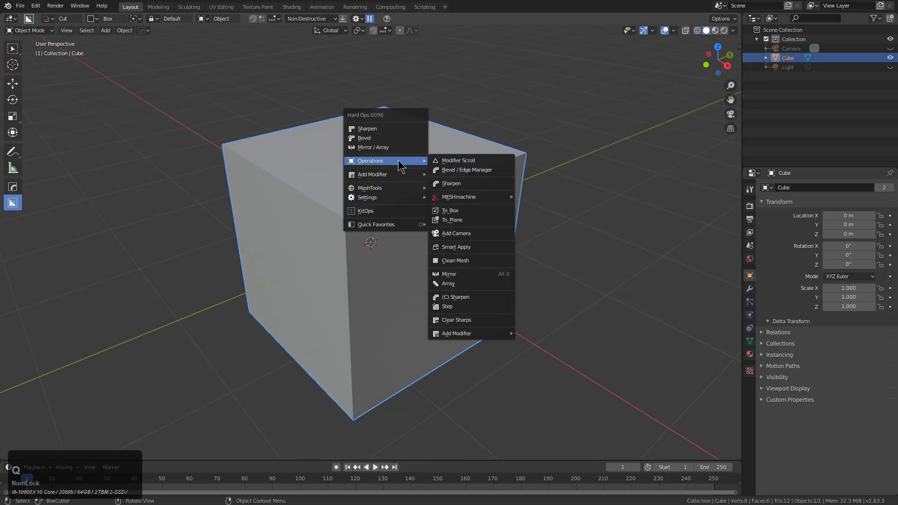
left_click(462, 214)
Bevel the cube's upper and lower edges on its front right side into wide roundings with 9 segments each.
key("Tab")
key("2")
left_click(417, 193)
left_click(445, 361, "shift")
key("ctrl+b")
scroll(572, 342, "up", 2)
scroll(571, 342, "up", 6)
left_click(564, 338)
key("Tab")
Create a plane from the rounded cube with the To_Plane operation and set its axis to -Y.
mouse_move(432, 233)
middle_mouse_down()
mouse_move(456, 212)
mouse_move(441, 229)
middle_mouse_up()
key("Tab")
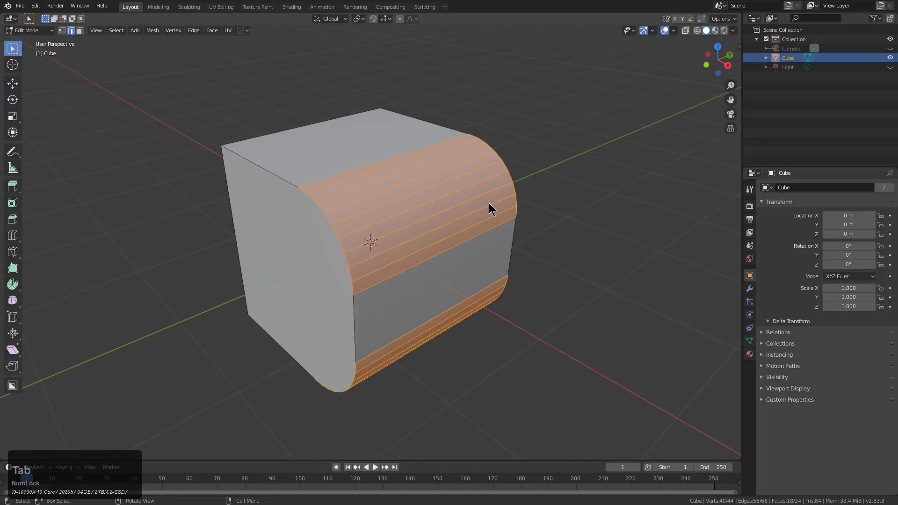
key("Tab")
key("q")
mouse_move(474, 184)
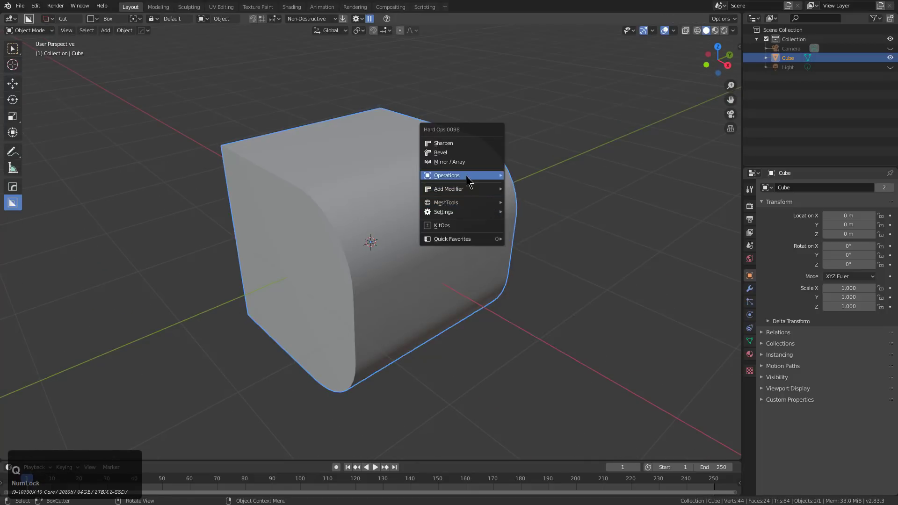
left_click(537, 238)
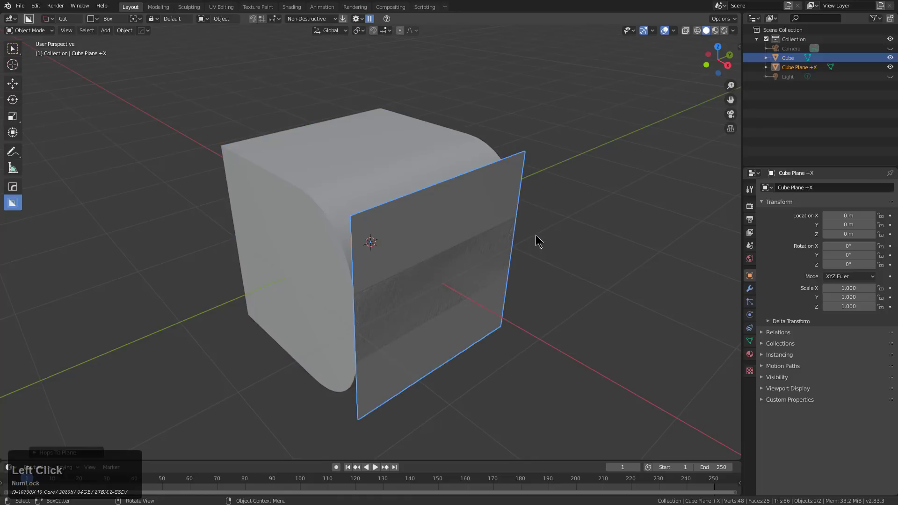
key("F9")
scroll(588, 251, "down", 2, "ctrl")
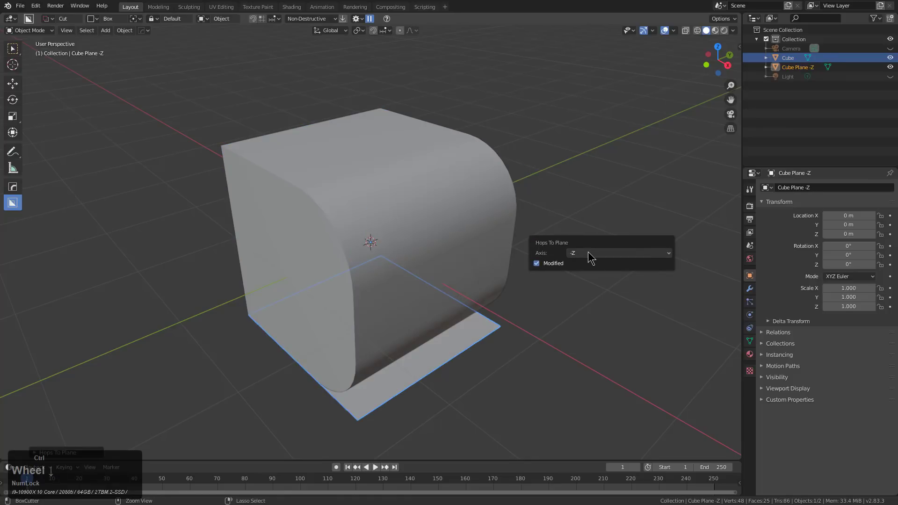
left_click(391, 222)
middle_click_drag(391, 222, 467, 210)
Turn the -Y plane into a thick slab with rounded corners and bevelled edges.
key("q")
left_click(470, 183)
scroll(421, 182, "up", 1)
left_click(543, 218)
key("q")
middle_click_drag(543, 218, 421, 237)
left_click(494, 223)
left_click(452, 233)
key("q")
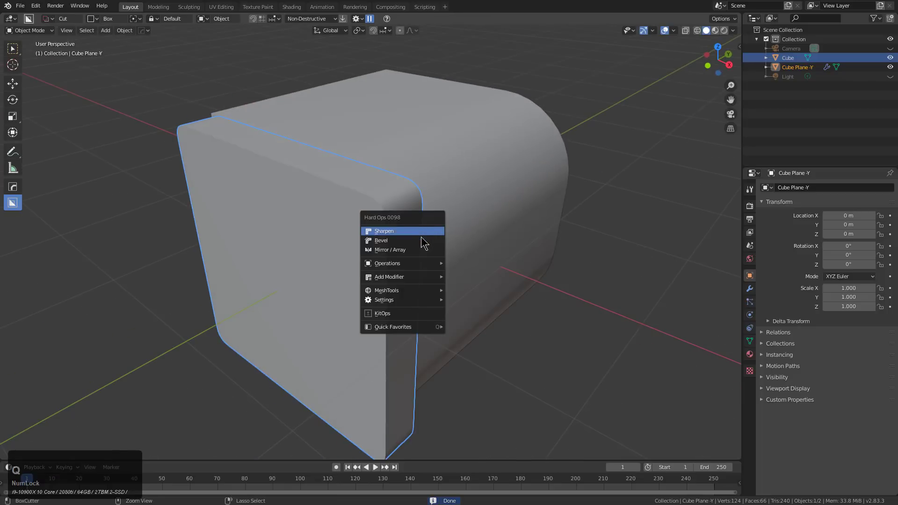
left_click(421, 236)
Mirror the slab along Y across the rounded cube to its opposite side and clear the selection.
left_click(474, 178, "shift")
middle_click_drag(474, 178, 499, 247)
key("alt+x")
left_click(328, 257)
key("alt+a")
Create a bounding box around the rounded cube with the To_Box operation and select it.
left_click(499, 247)
key("q")
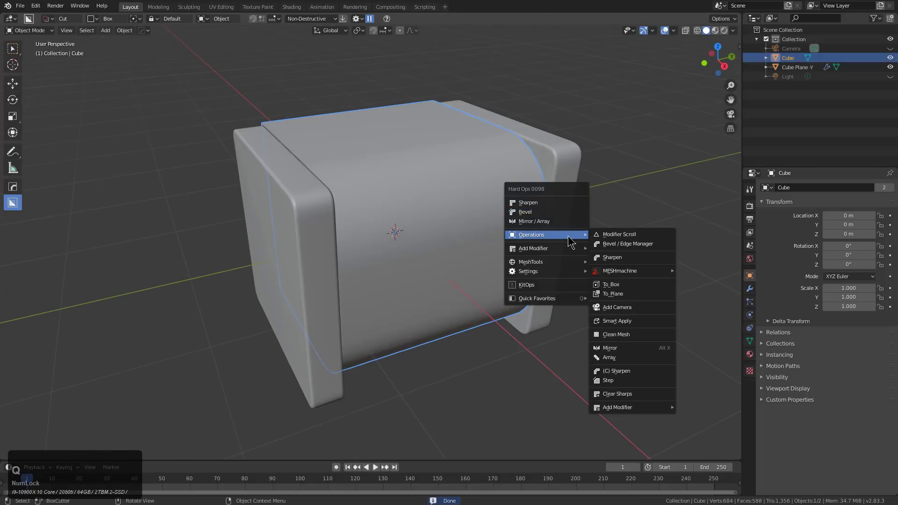
mouse_move(566, 235)
left_click(613, 284)
middle_click_drag(617, 287, 456, 240)
left_click(449, 226)
Scale the new box into a thin upright plate, about 0.162 in Y and 1.116 in X and Z.
key("s")
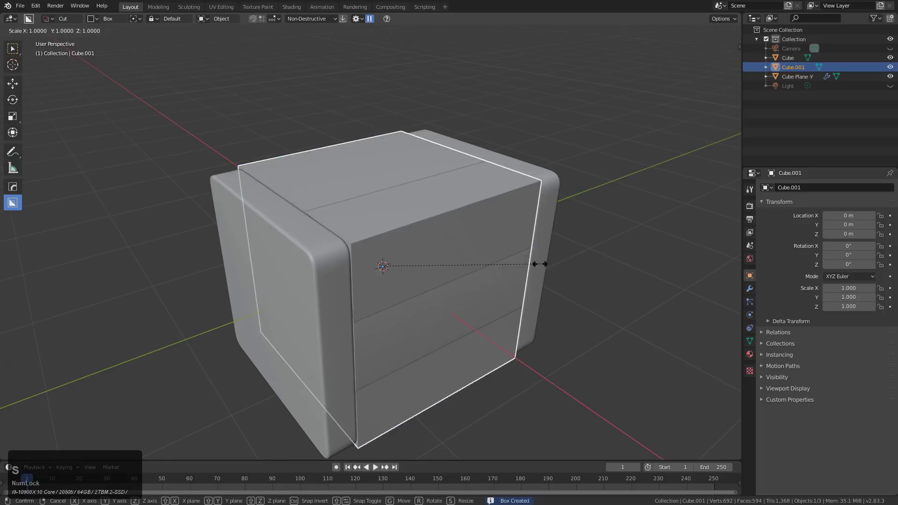
key("x")
key("y")
left_click(519, 278)
key("s")
left_click(459, 254)
Move the thin plate to about 0.83 m in X and -0.63 m in Y.
middle_click_drag(459, 254, 472, 259)
key("g")
key("x")
left_click(533, 295)
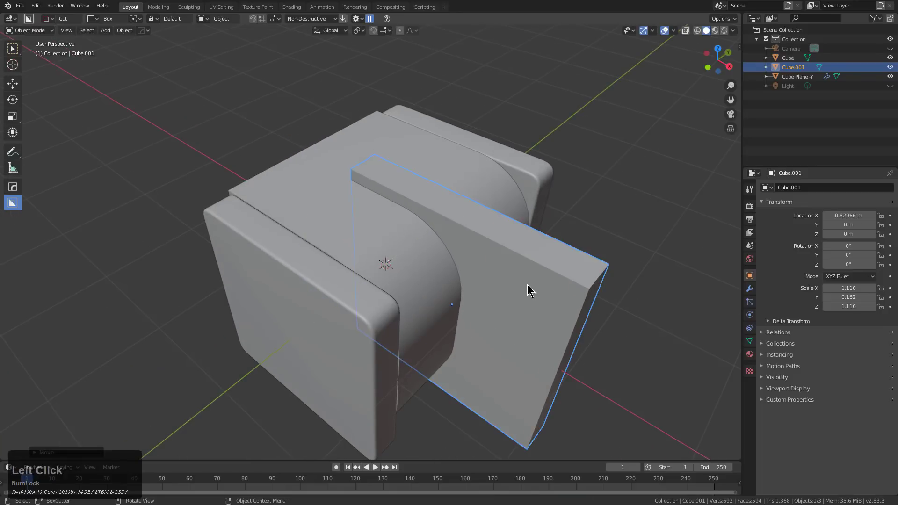
middle_click_drag(533, 294, 469, 276)
key("g")
key("x")
left_click(398, 296)
Mirror the thin plate along Y across the rounded cube and clear the selection.
middle_click(417, 258)
left_click(417, 258, "alt")
key("alt+x")
left_click(298, 275)
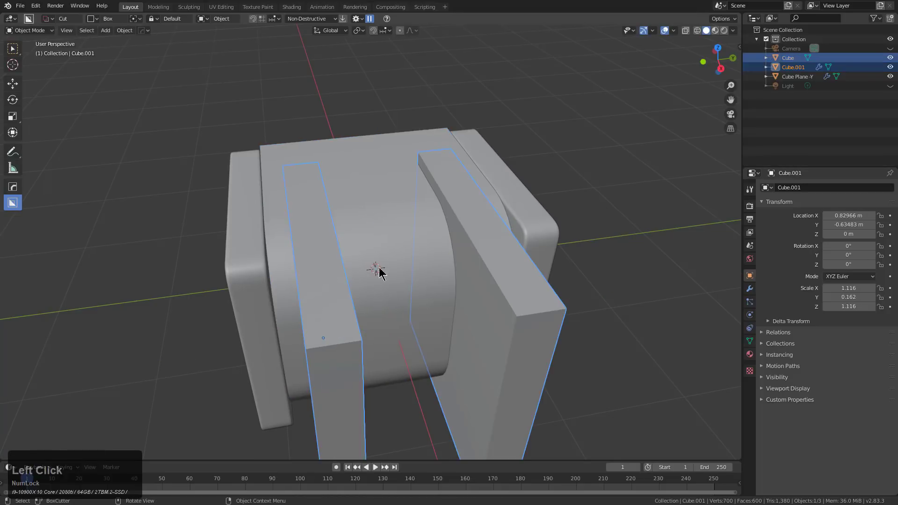
key("alt+a")
scroll(425, 273, "down", 2)
middle_click_drag(424, 273, 463, 280)
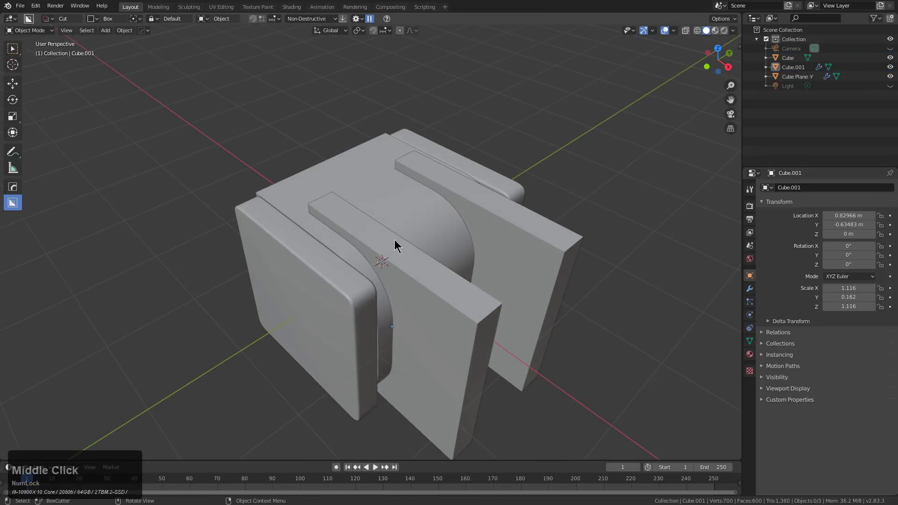
scroll(263, 176, "up", 1)
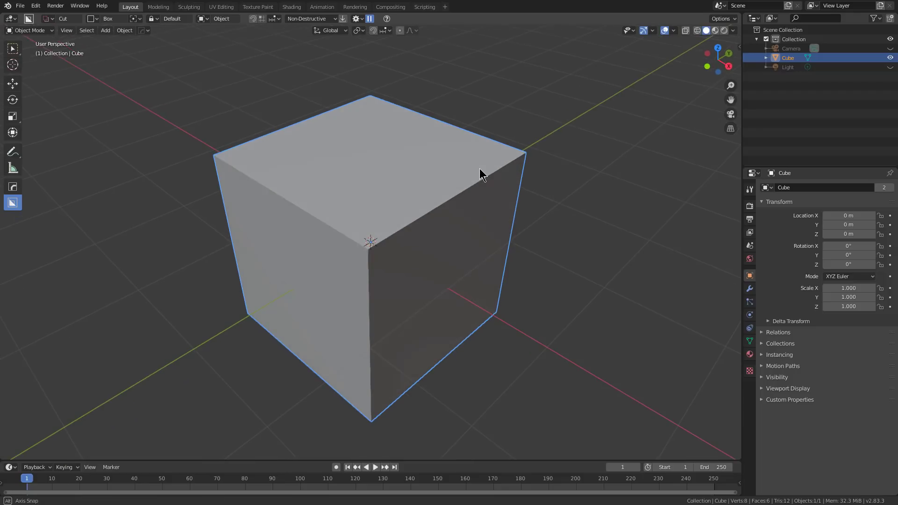
Bevel the default cube with 6 segments at a width of about 0.258 and halve that width to 0.129.
scroll(501, 208, "up", 1)
key("q")
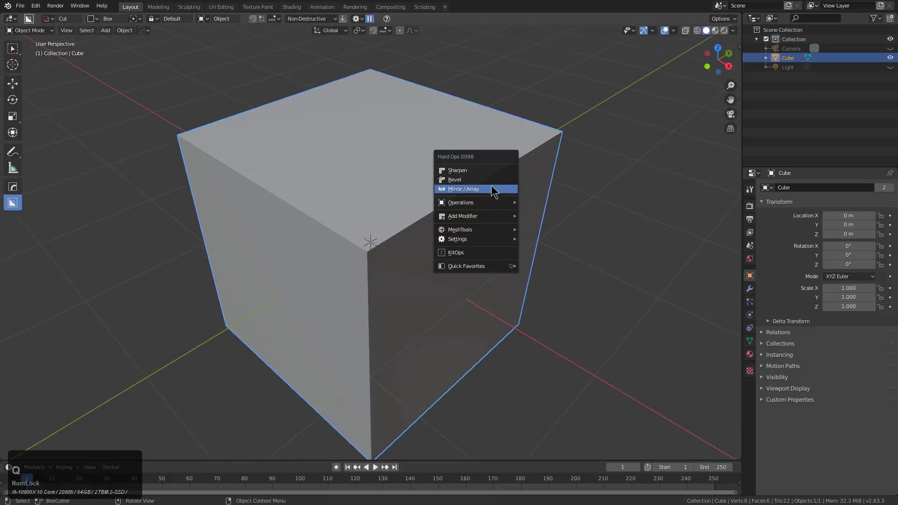
left_click(487, 179)
scroll(282, 192, "up", 2)
scroll(281, 189, "up", 1)
key("1")
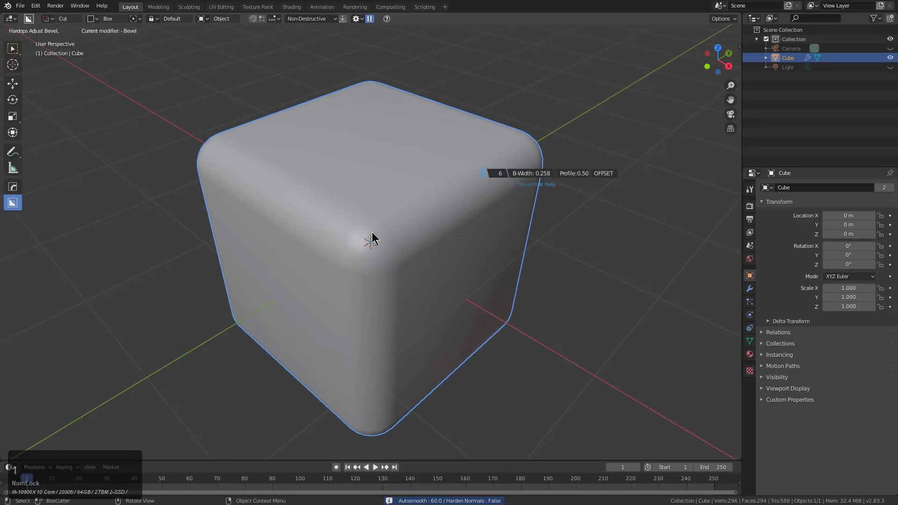
key("x")
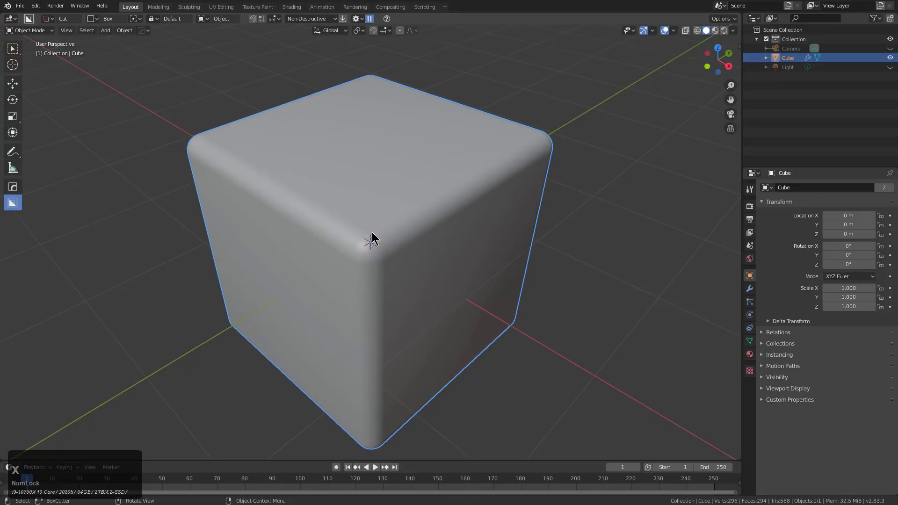
Readjust the cube's bevel by halving its width to 0.065.
key("q")
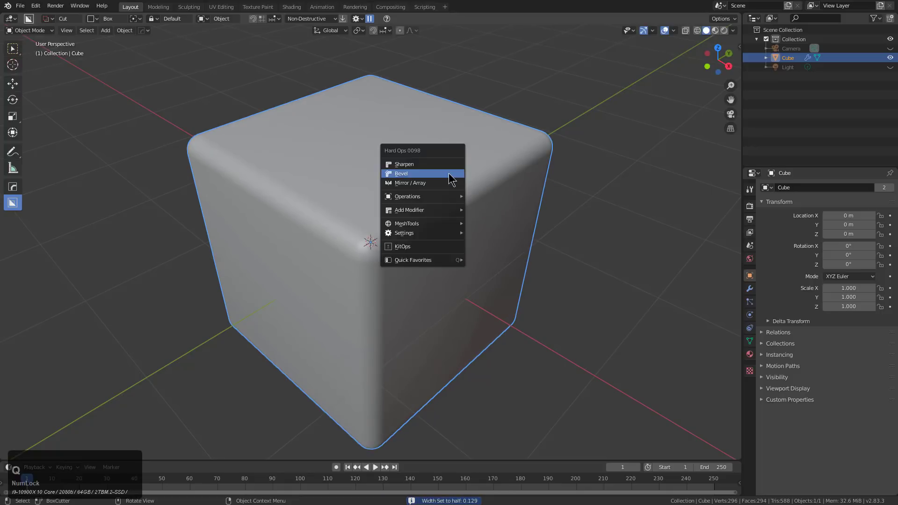
left_click(449, 174)
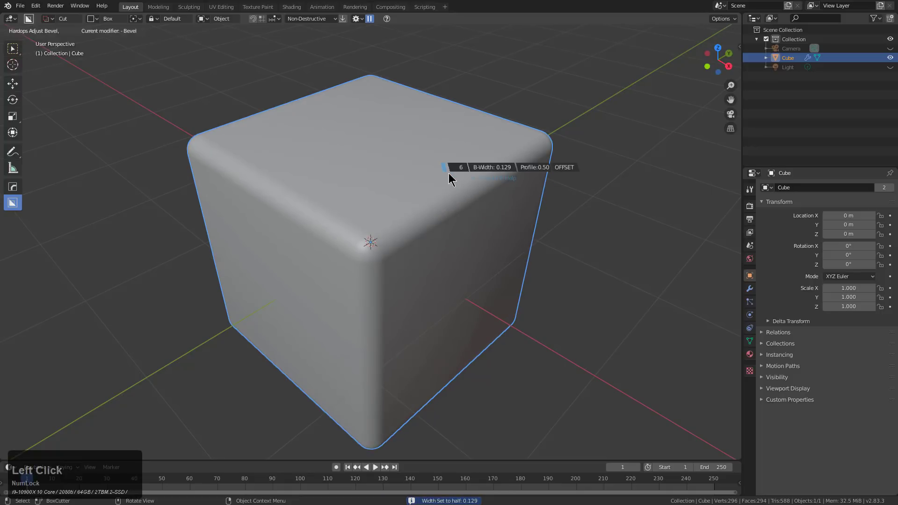
key("x")
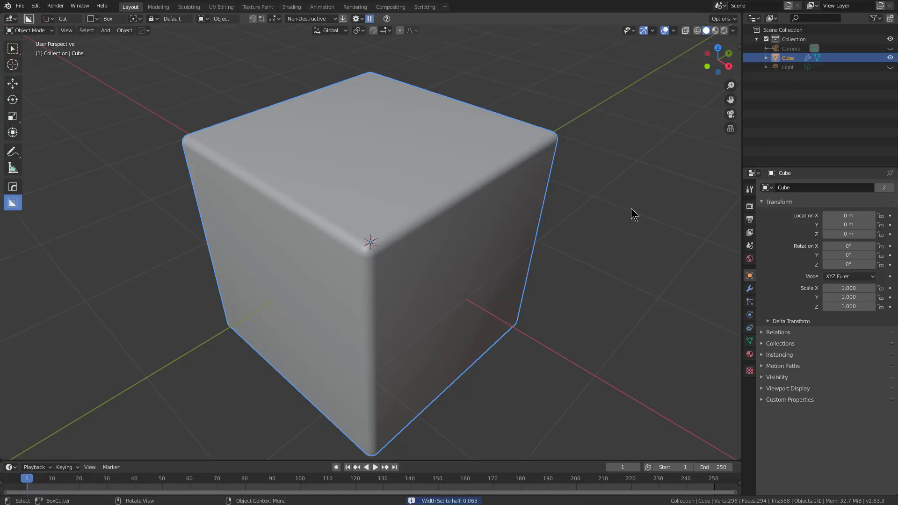
Widen the cube's bevel to about 0.387, keeping 6 segments.
key("q")
left_click(524, 205)
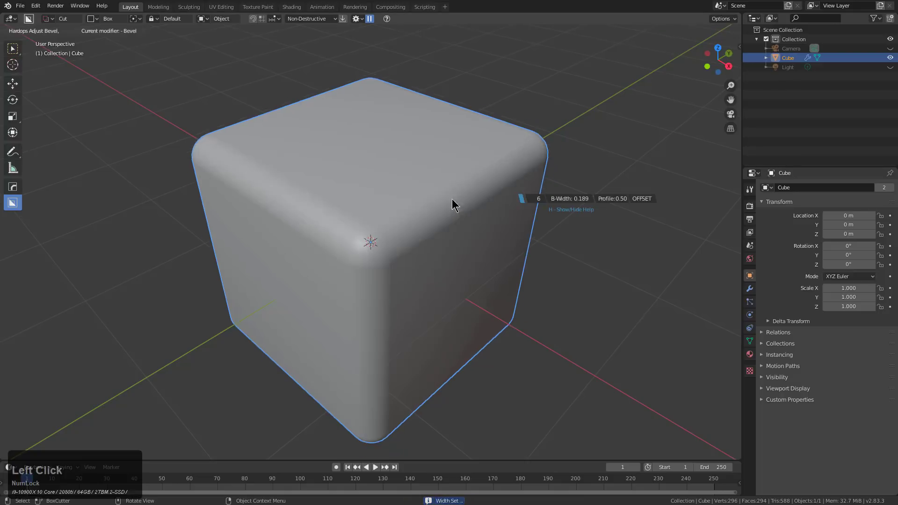
left_click(387, 190)
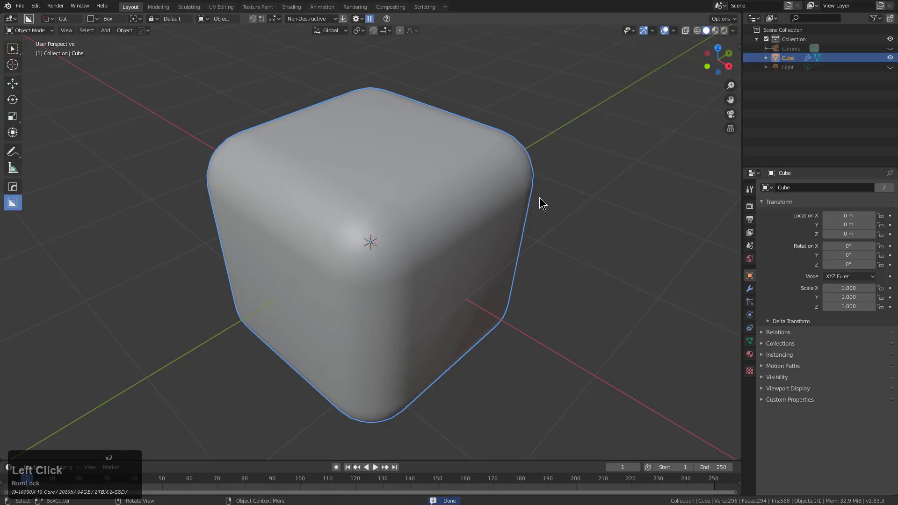
Halve the width of the cube's bevel to 0.194.
key("q")
left_click(500, 198)
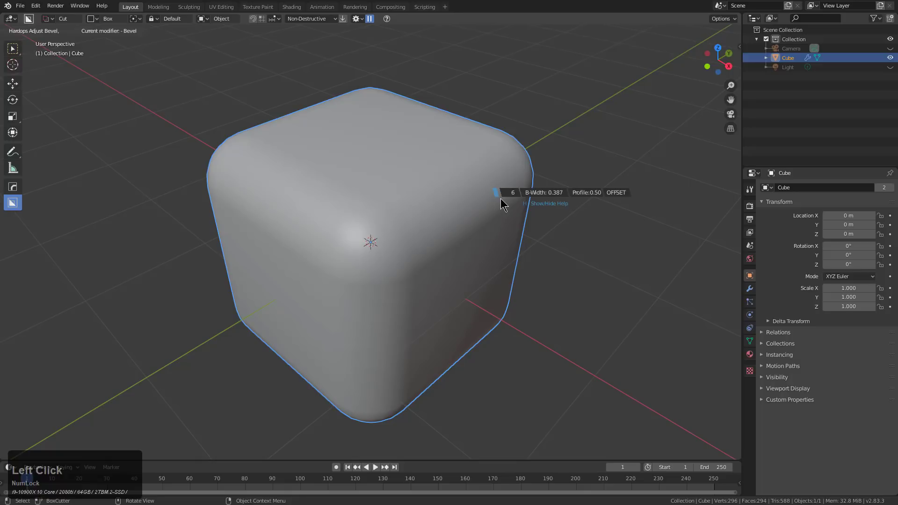
key("x")
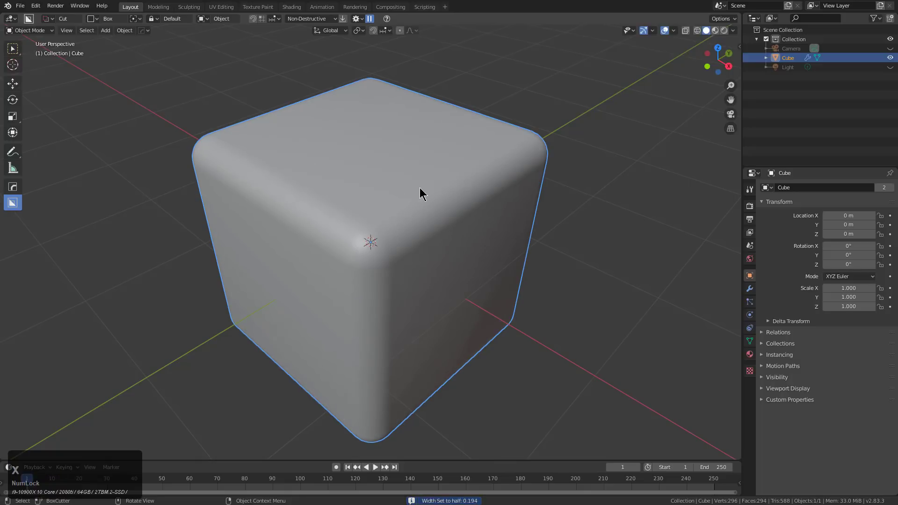
middle_click_drag(421, 192, 423, 194)
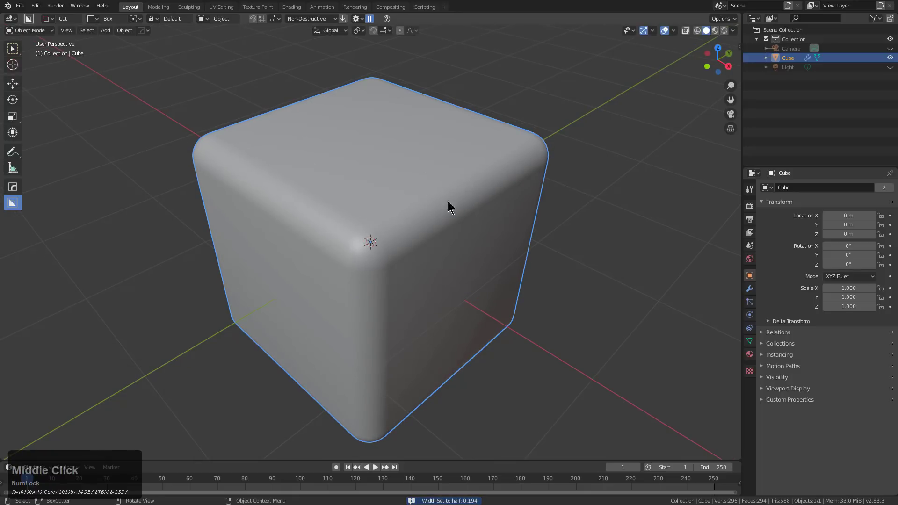
Show the cube's modifier settings in the HOps helper, undo the accidental cut and widen the sidebar.
key("n")
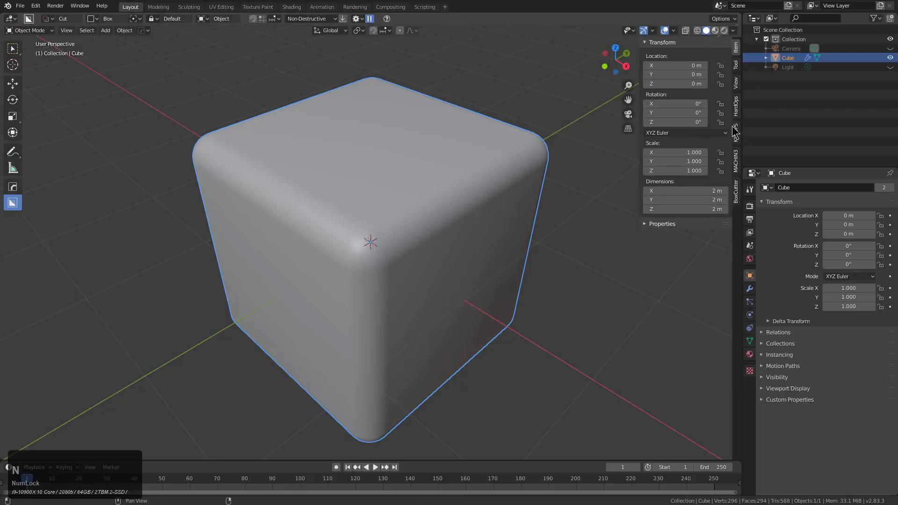
left_click(736, 106)
left_click(689, 68)
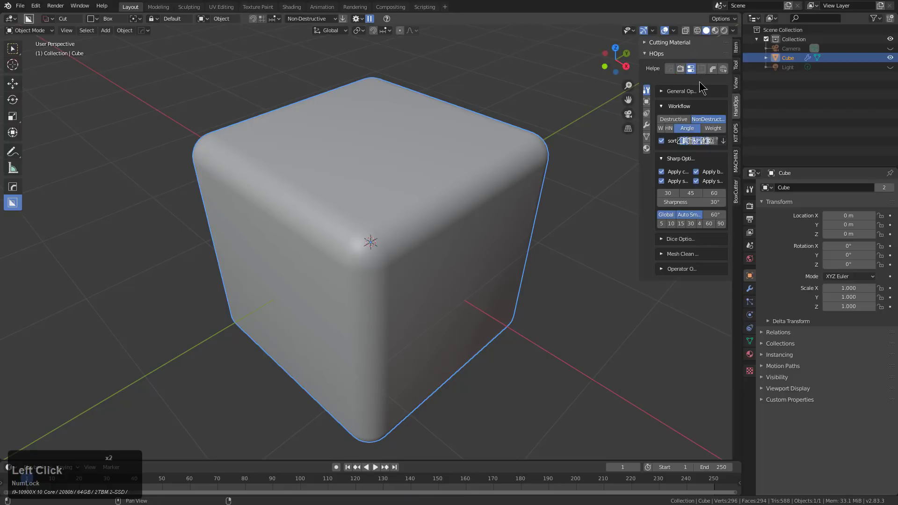
left_click(646, 125)
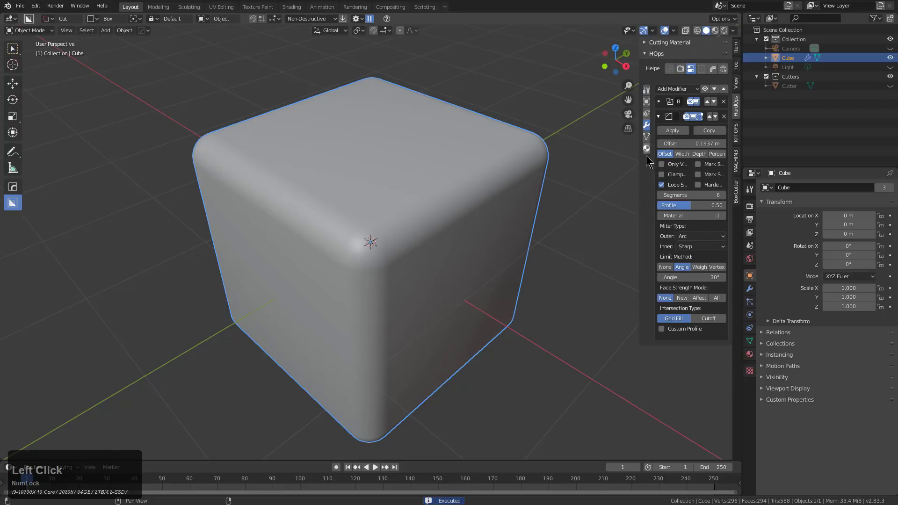
key("Escape")
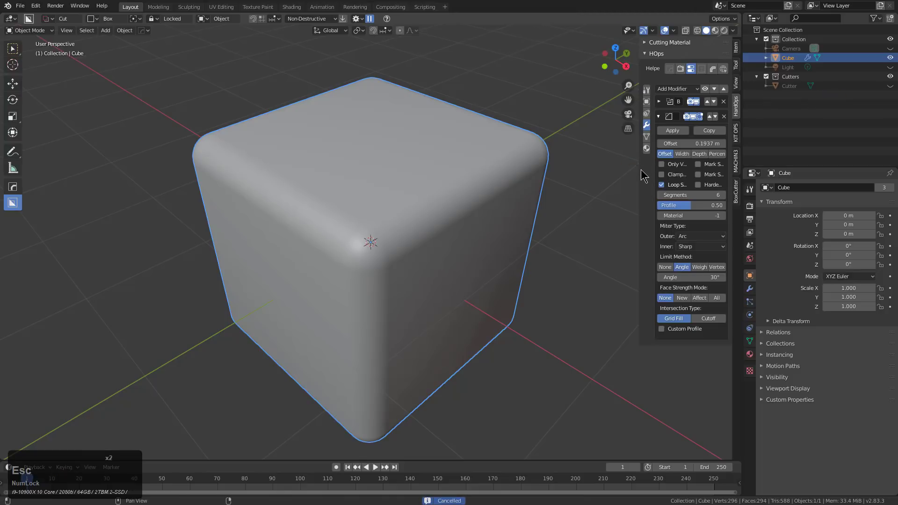
key("ctrl+z")
left_click_drag(638, 178, 581, 181)
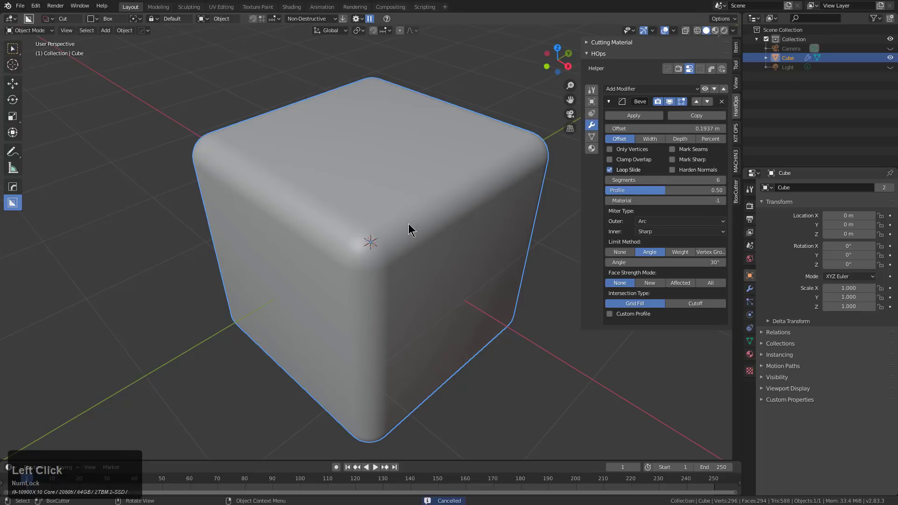
Add a second bevel to the cube with 3 segments at half the first bevel's width, 0.097.
key("q")
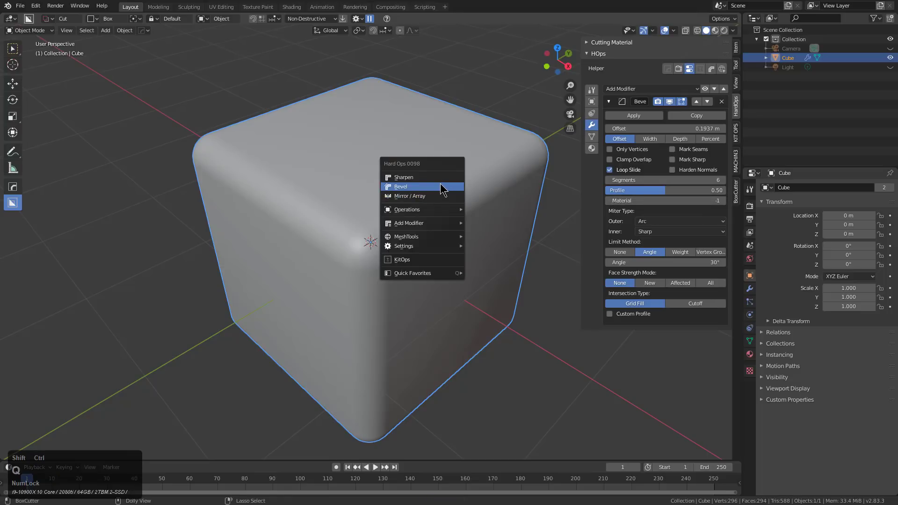
left_click(441, 187, "shift")
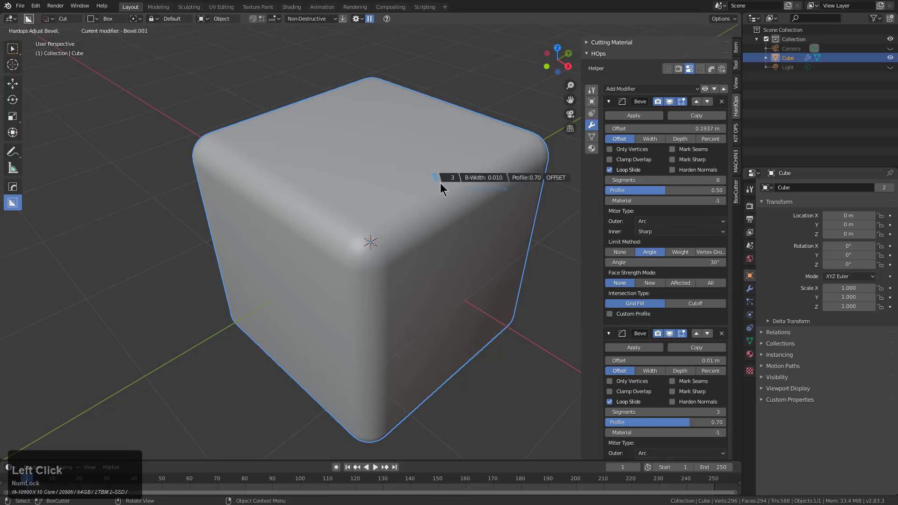
key("x")
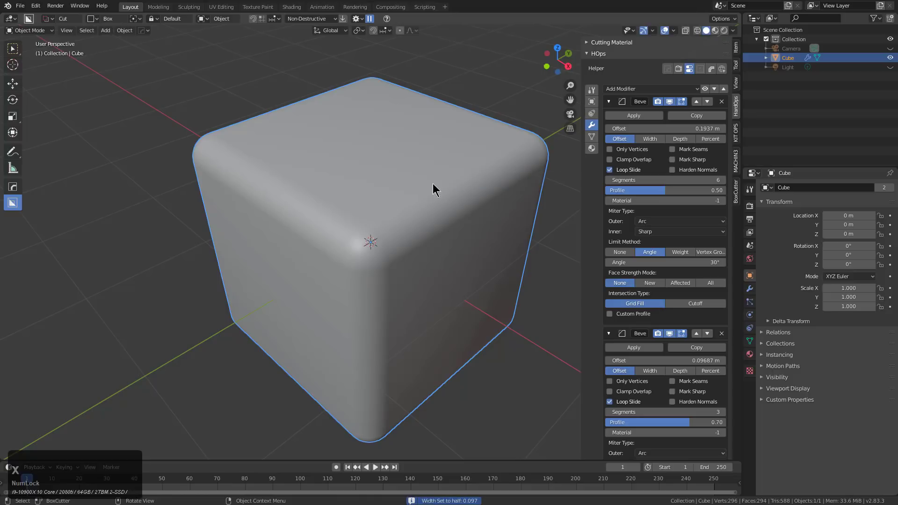
Cut a box-shaped notch into the cube's upper front corner with BoxCutter.
left_click_drag(408, 152, 363, 392)
key("h")
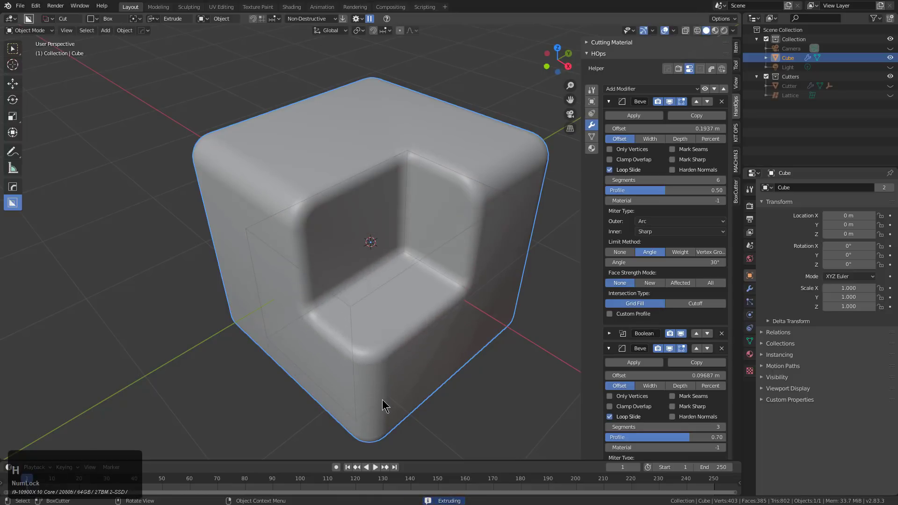
left_click(382, 400)
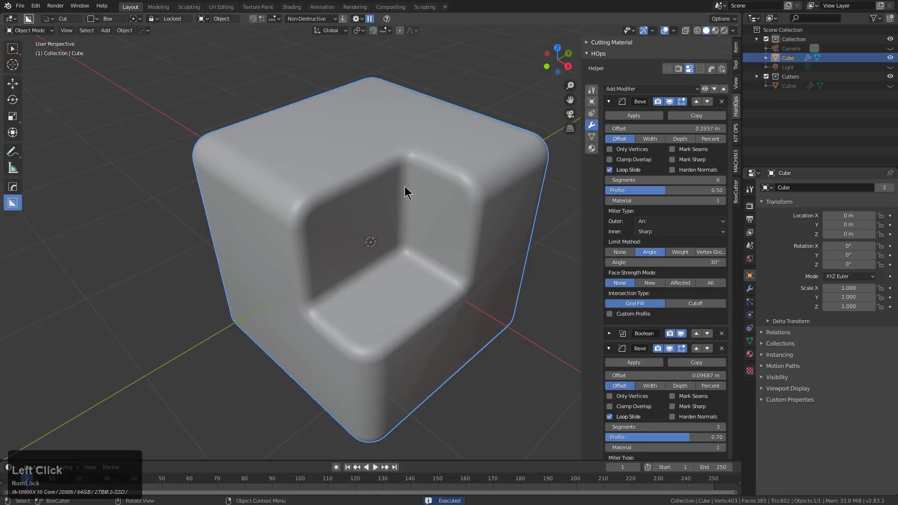
Collapse the cube's modifiers and add a third bevel at half the second bevel's width, 0.048.
left_click(723, 89)
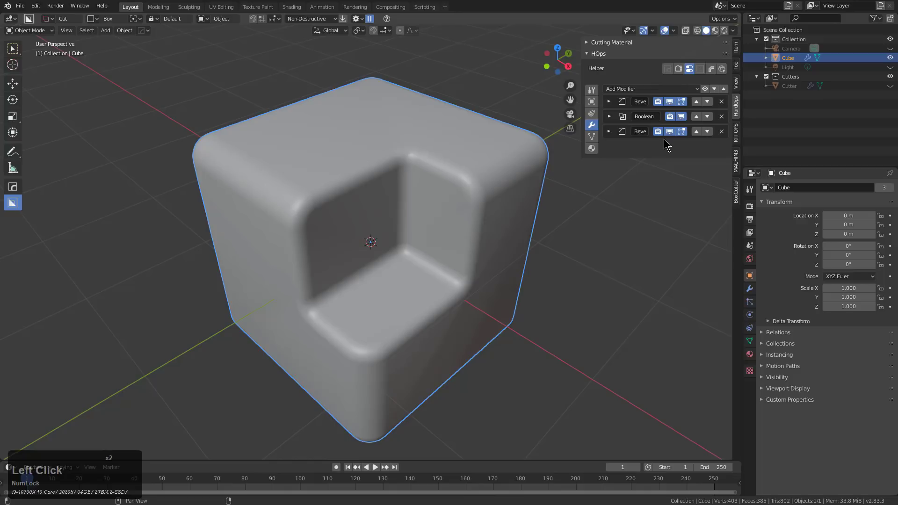
key("q")
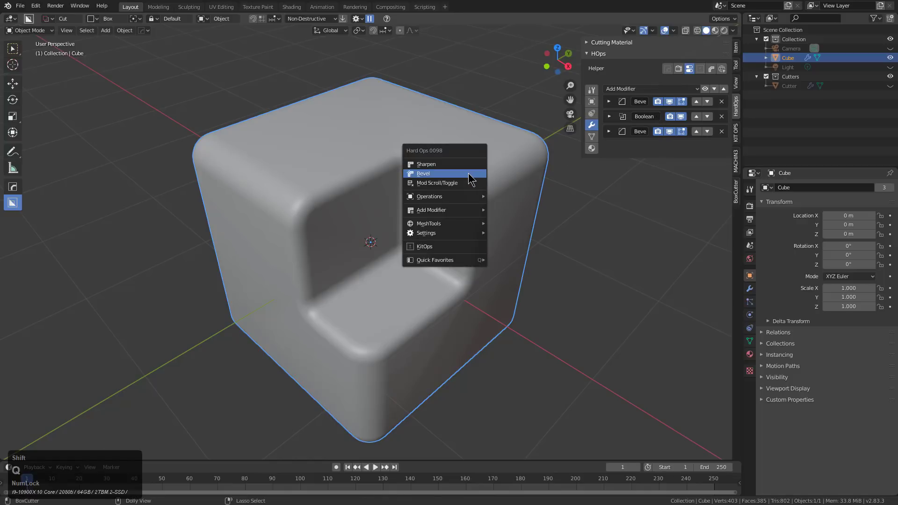
left_click(469, 174)
key("x")
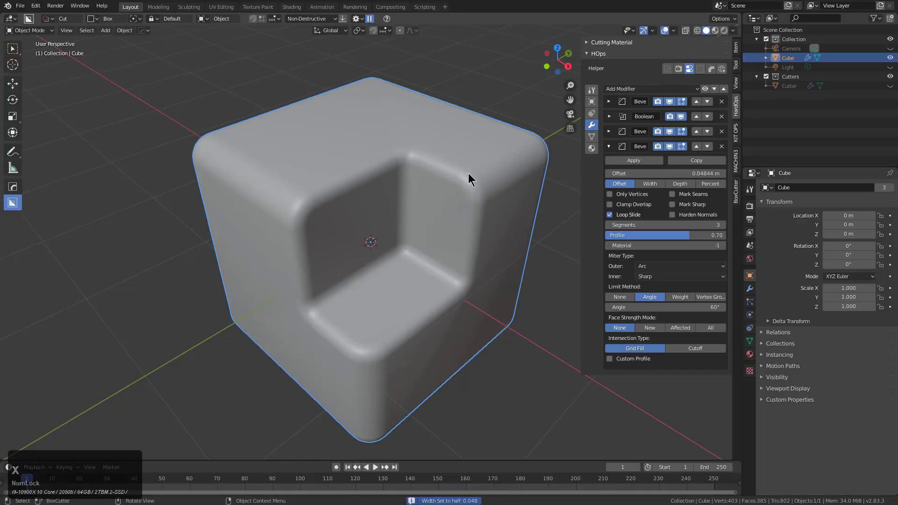
Cut two box-shaped notches with BoxCutter, one on each upper side of the cube's existing corner notch.
left_click(481, 143)
left_click_drag(492, 227, 495, 289)
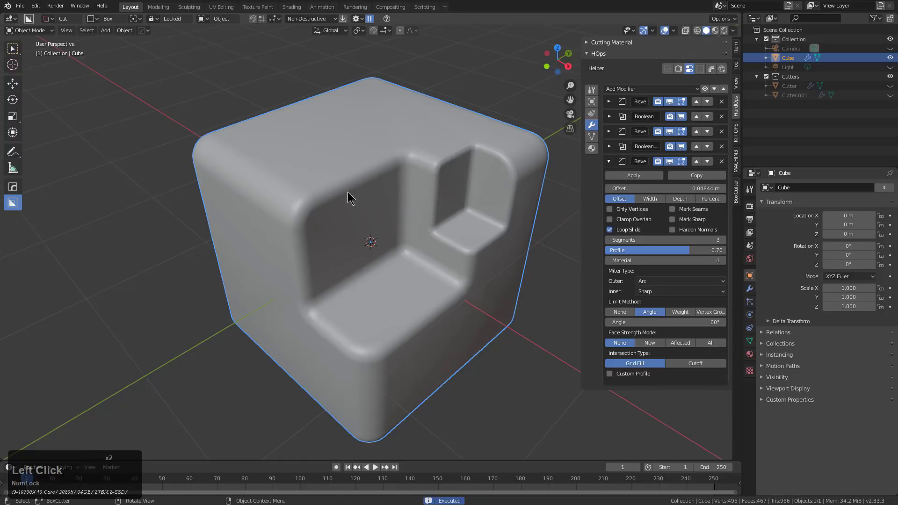
left_click_drag(329, 160, 310, 258)
left_click(318, 314)
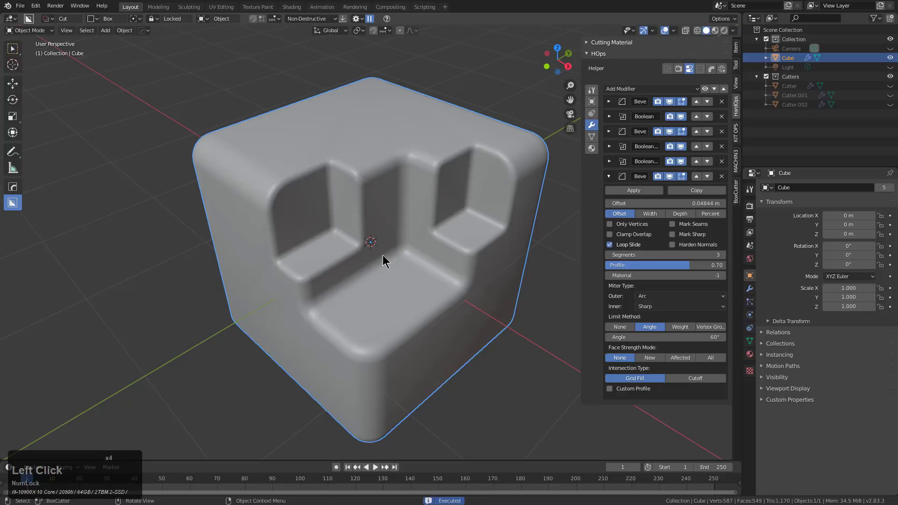
Try halving the bevel width and cutting another notch beside the left one, and undo the cut.
key("q")
left_click(418, 217)
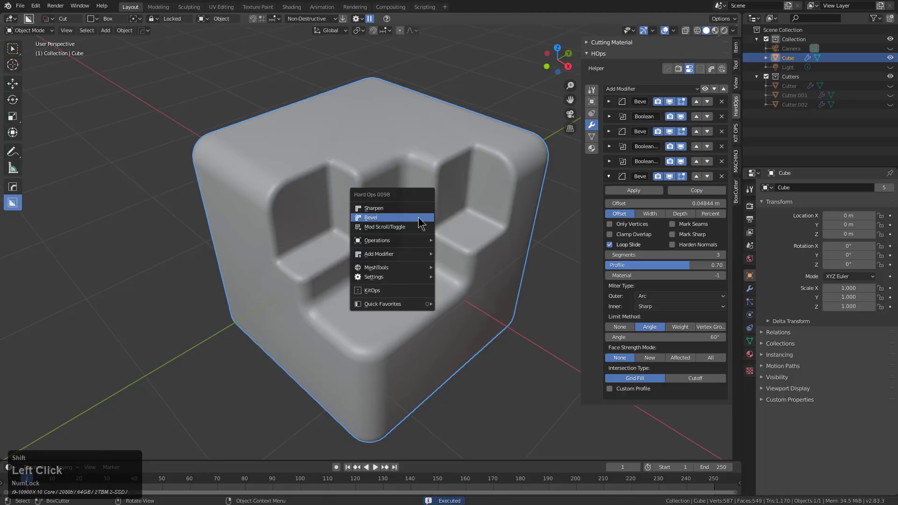
key("x")
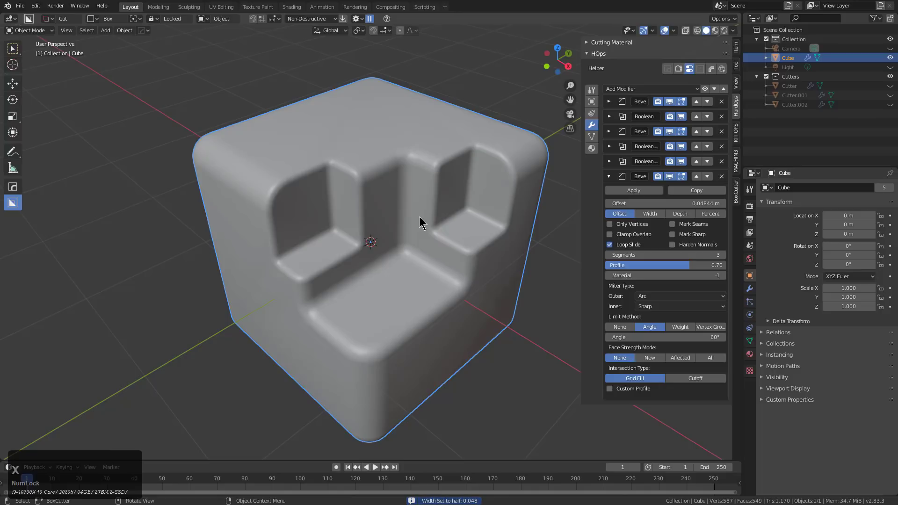
left_click_drag(273, 155, 295, 265)
key("q")
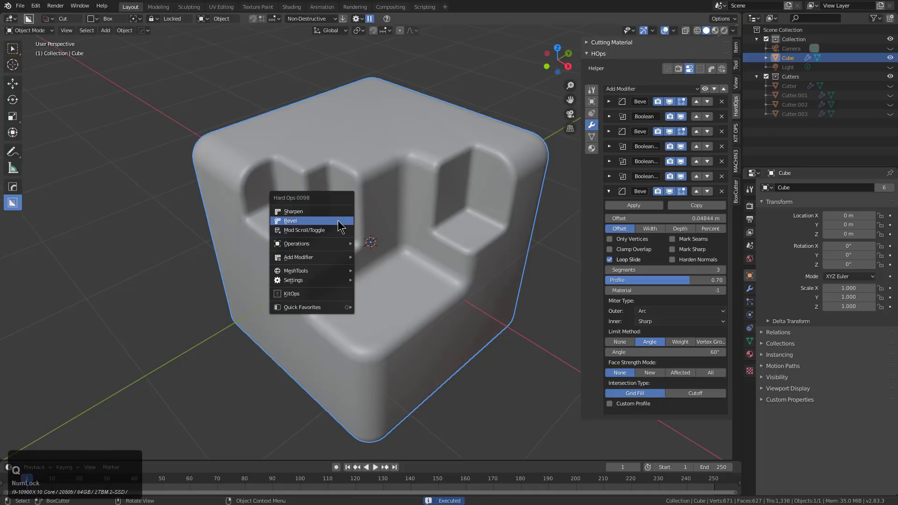
key("ctrl+z")
Add a fourth bevel to the cube at half the third bevel's width, 0.024.
key("q")
left_click(383, 174)
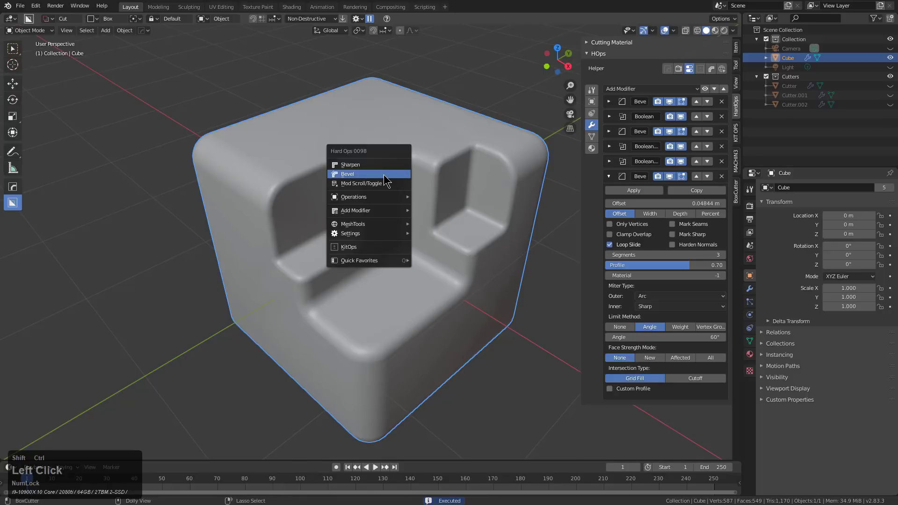
key("x")
Cut two more box-shaped notches, one on the far left step and one across the cube's central upper inner corner.
left_click_drag(280, 161, 290, 277)
left_click(289, 279)
left_click_drag(412, 135, 413, 235)
left_click(419, 273)
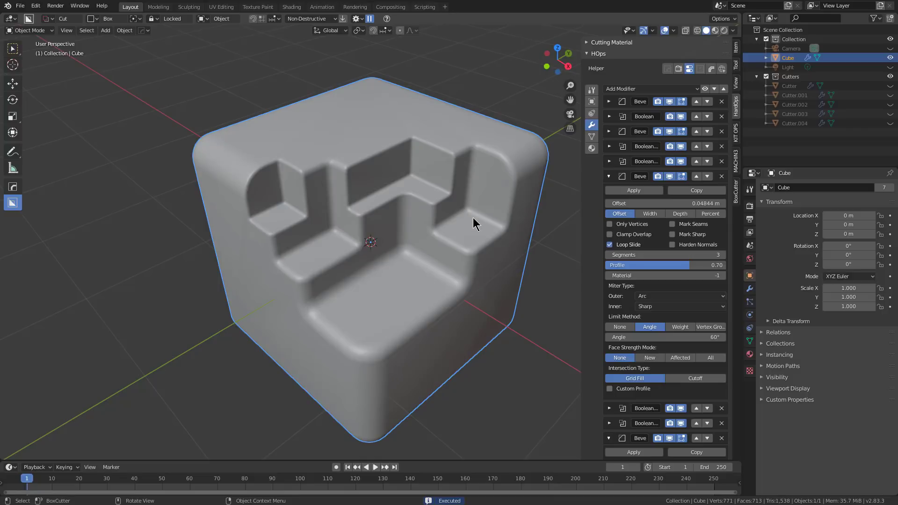
Collapse the open bevel modifiers in the cube's modifier stack and resize the sidebar.
left_click(609, 175)
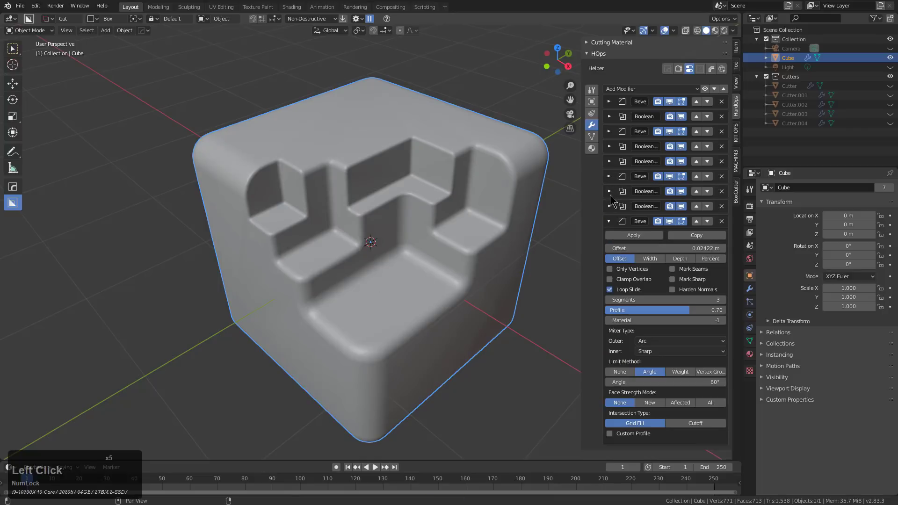
left_click(608, 222)
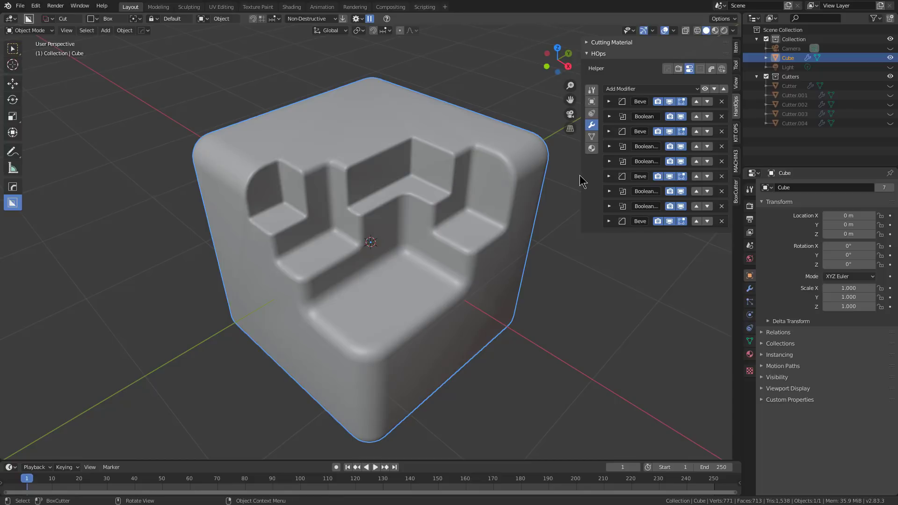
left_click_drag(582, 175, 544, 174)
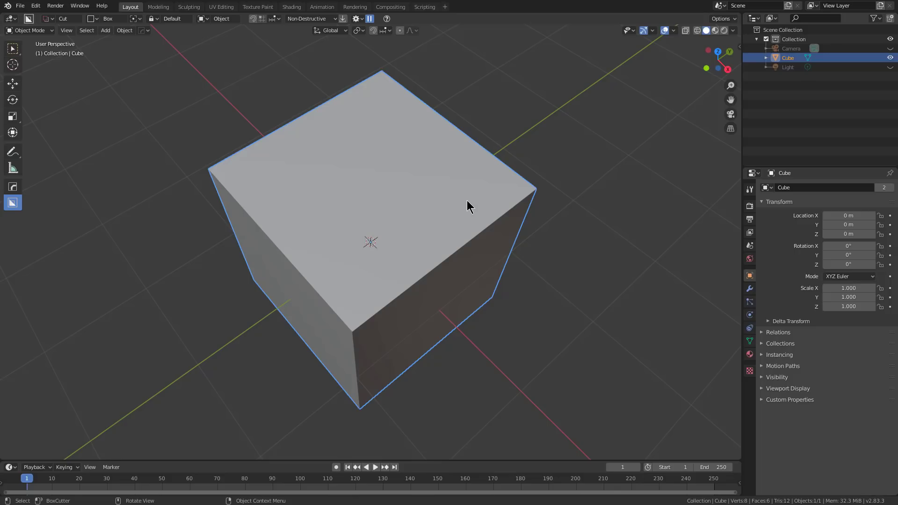
mouse_move(467, 200)
middle_mouse_down()
mouse_move(441, 190)
mouse_move(456, 192)
middle_mouse_up()
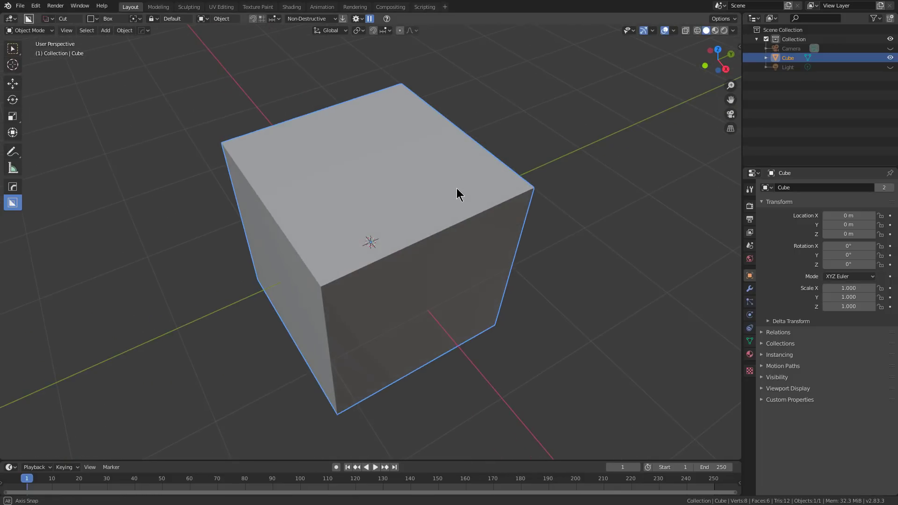
scroll(456, 193, "up", 1)
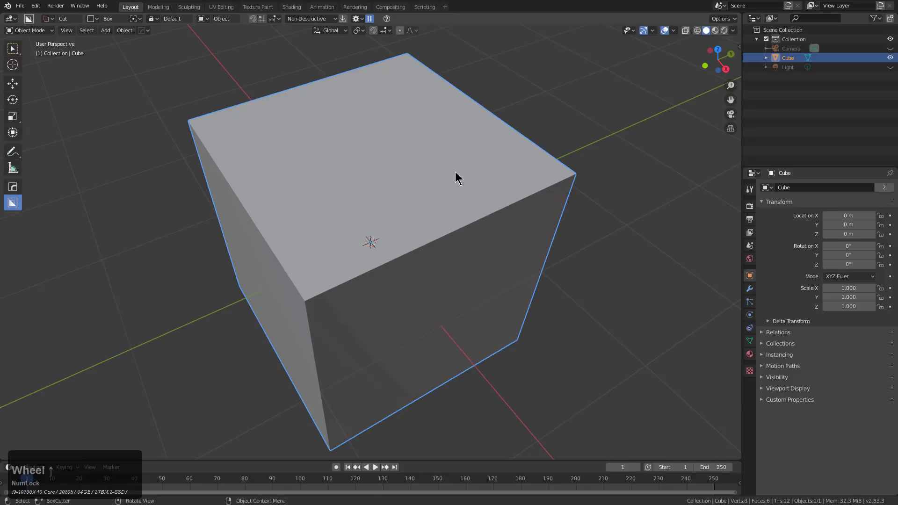
middle_click_drag(467, 172, 475, 166)
key("q")
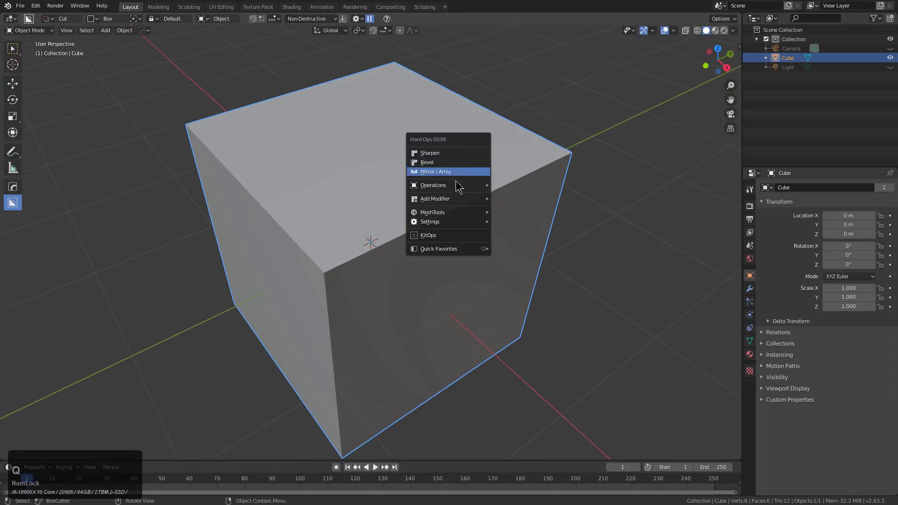
mouse_move(456, 182)
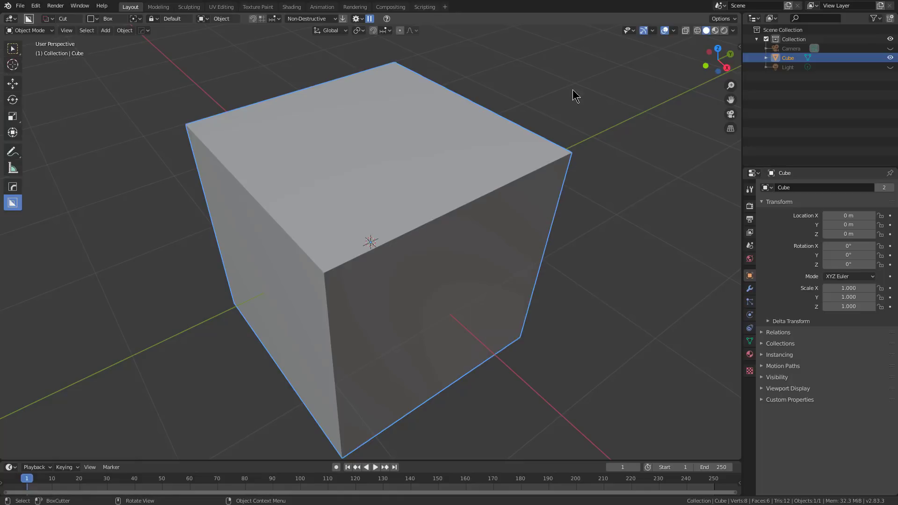
key("q")
mouse_move(575, 176)
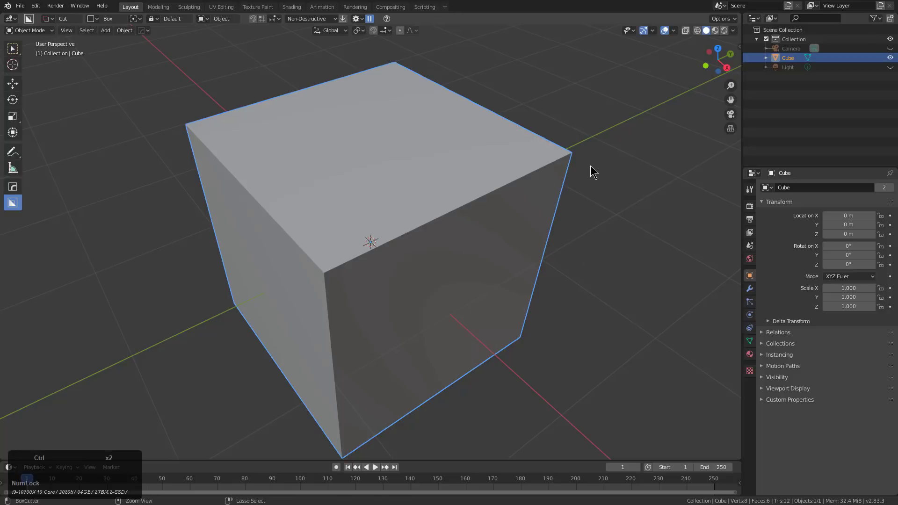
Set the HOps non-destructive workflow to Weight and sharpen the new cube.
key("ctrl+grave")
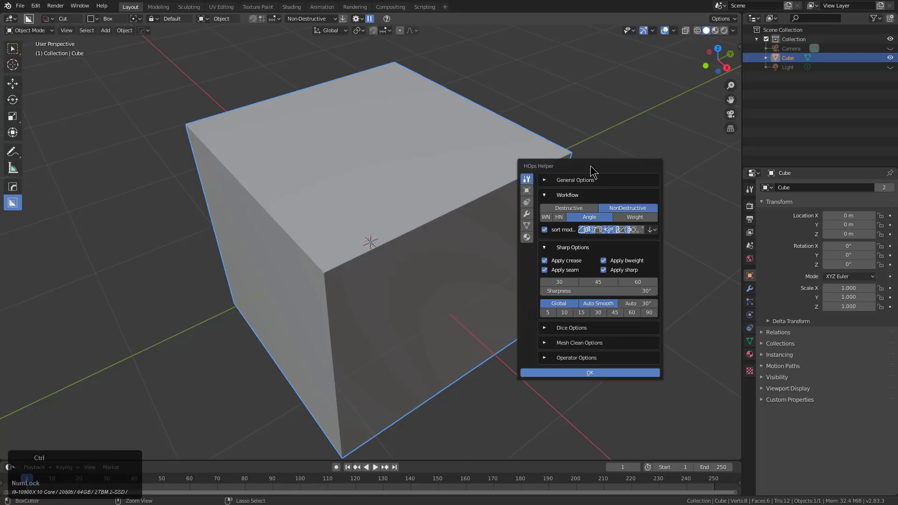
left_click(627, 217)
key("q")
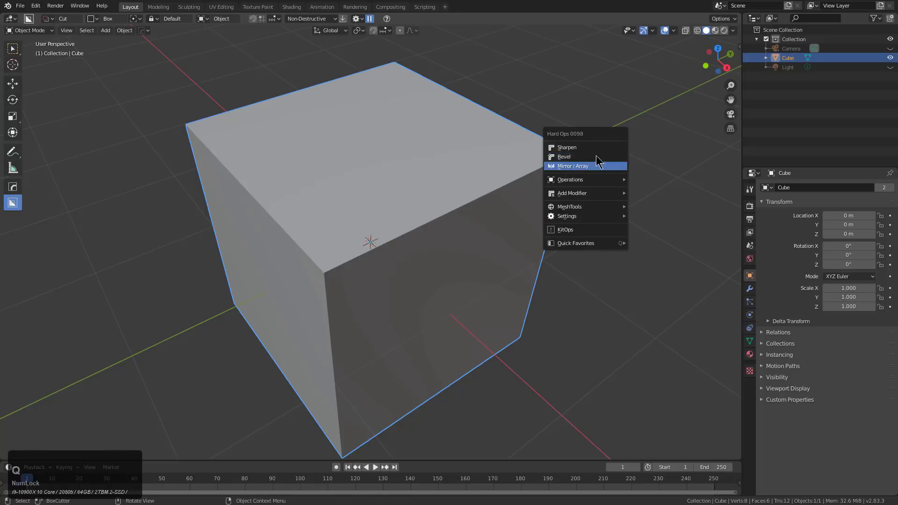
left_click(595, 147)
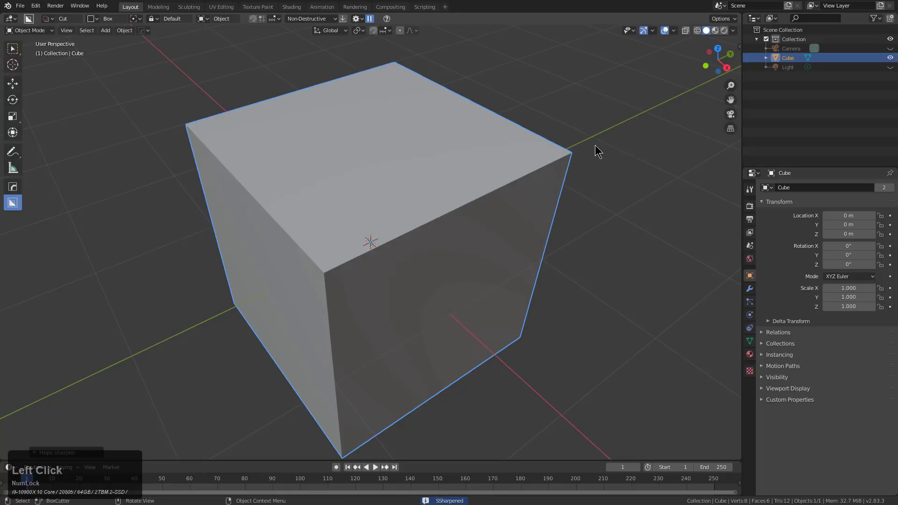
Change the sharpen operation to Csharp and have it add a bevel modifier to the cube.
key("q")
key("F9")
left_click(536, 175)
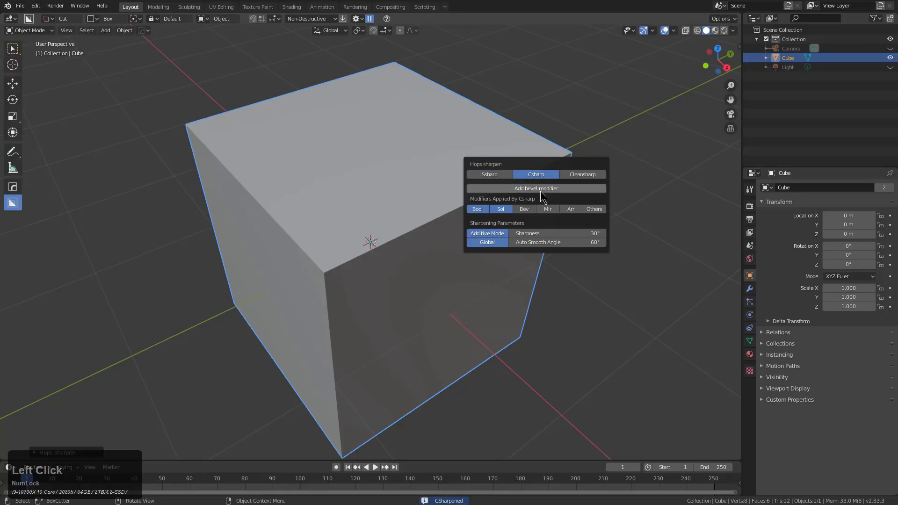
left_click(537, 189)
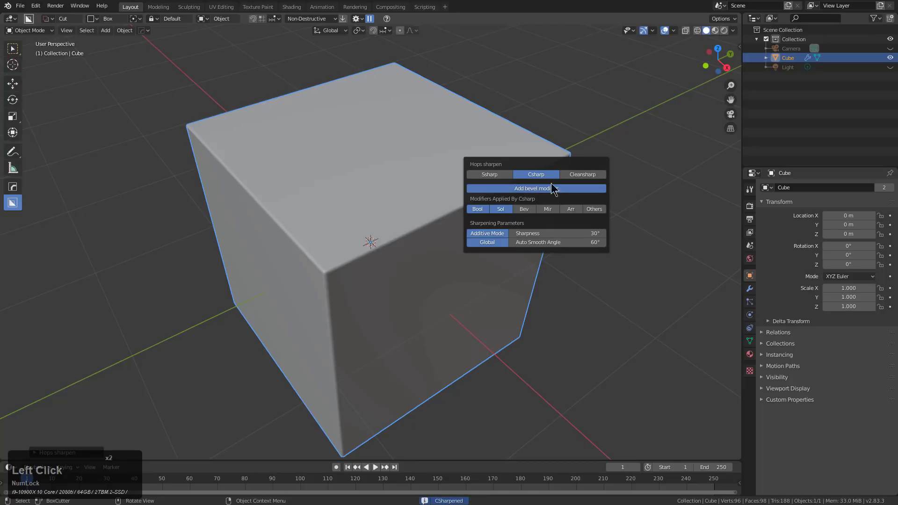
Set the cube's bevel to width 0.294 with 5 segments and show its modifier settings in the HOps Helper.
key("q")
left_click(589, 150)
scroll(460, 149, "up", 2)
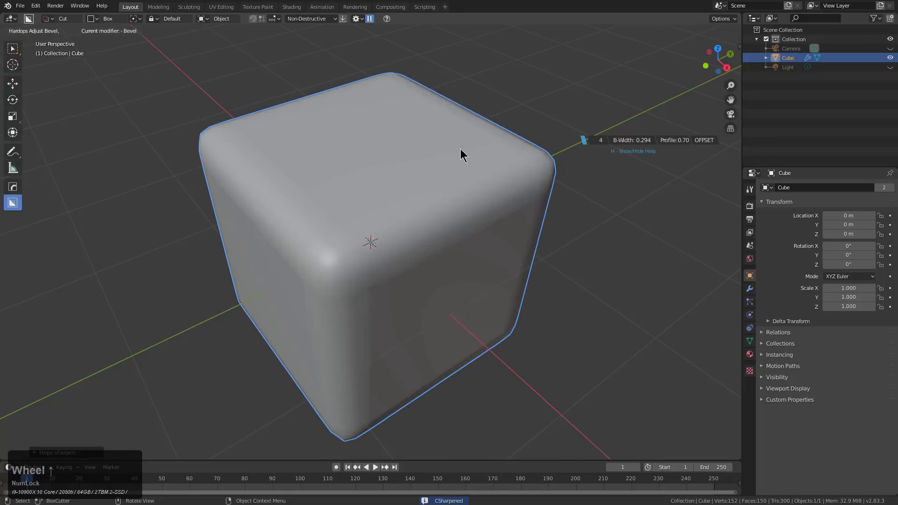
left_click(460, 148)
key("ctrl+grave")
left_click(595, 189)
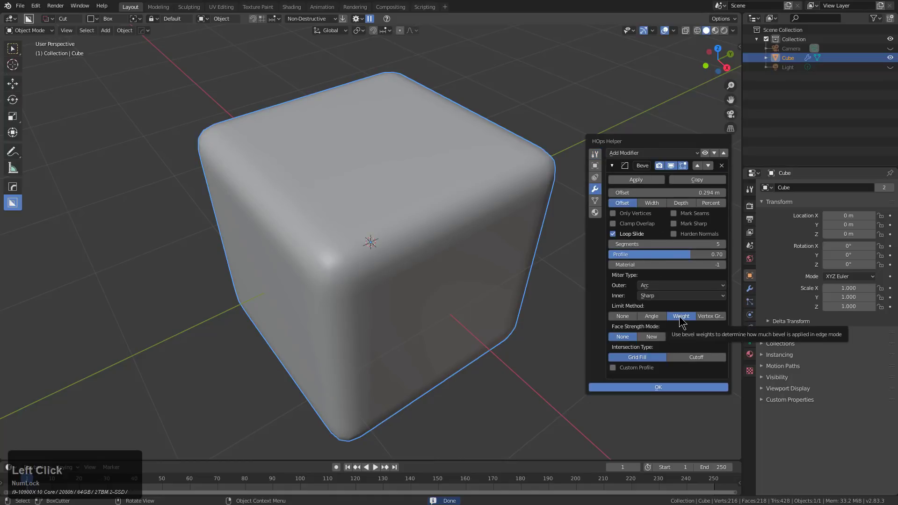
Adjust the cube's bevel to 8 segments with a width of 0.297.
middle_click_drag(538, 227, 543, 217)
key("q")
left_click(537, 214)
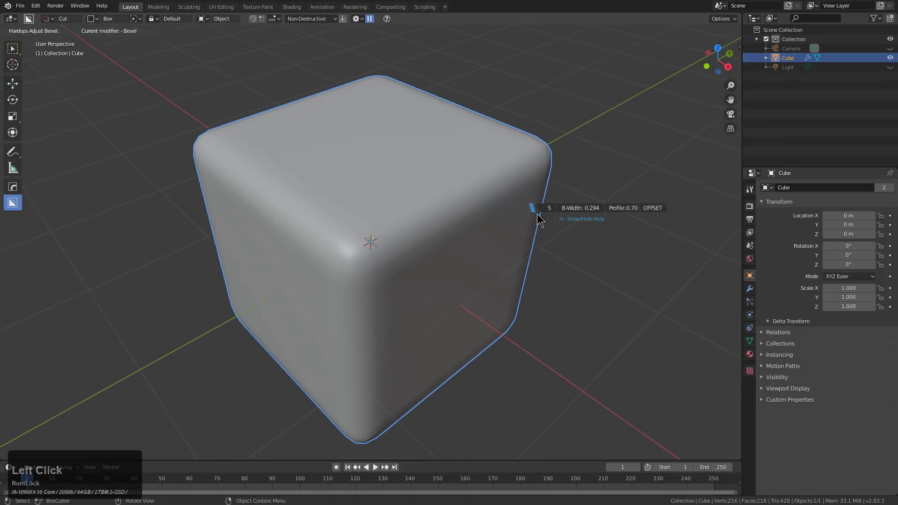
scroll(488, 215, "up", 4)
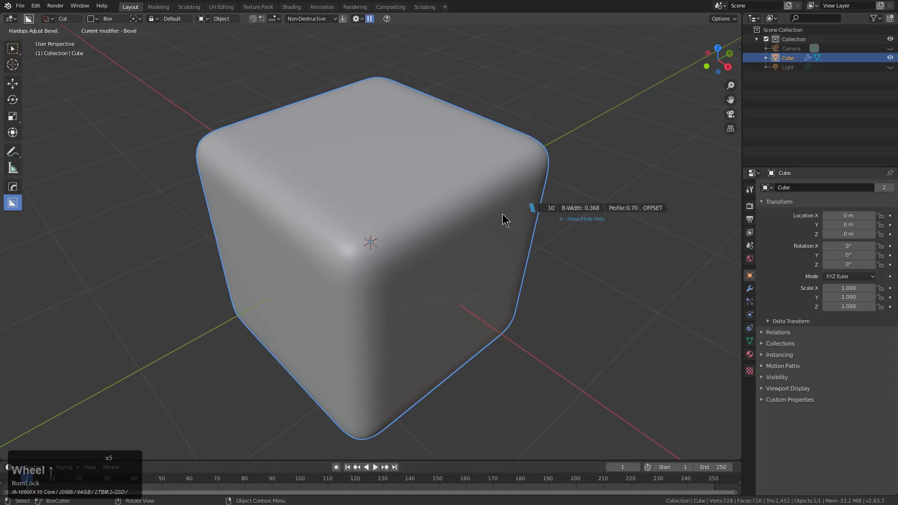
scroll(523, 214, "down", 2)
left_click(524, 213)
Show the cube's bevel modifier settings in the HardOps sidebar and widen the sidebar.
middle_click_drag(524, 213, 596, 178)
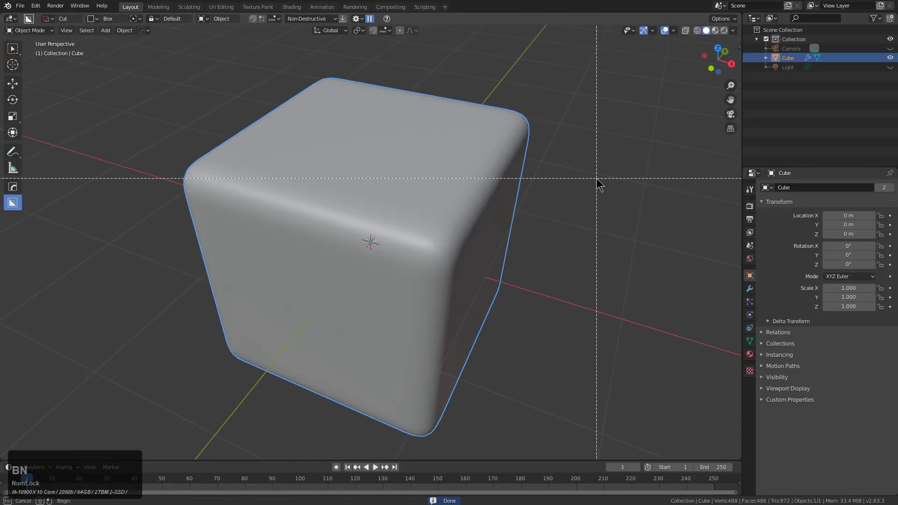
key("Escape")
key("n")
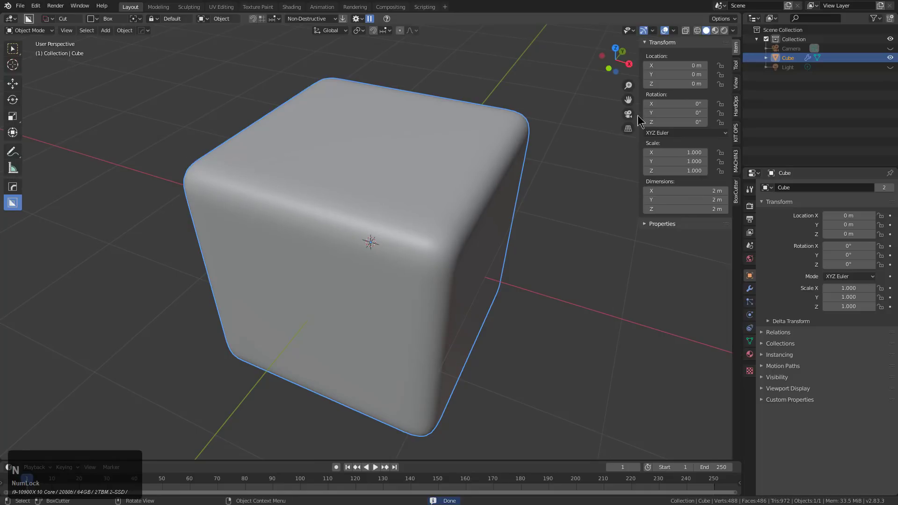
left_click(735, 107)
left_click(690, 69)
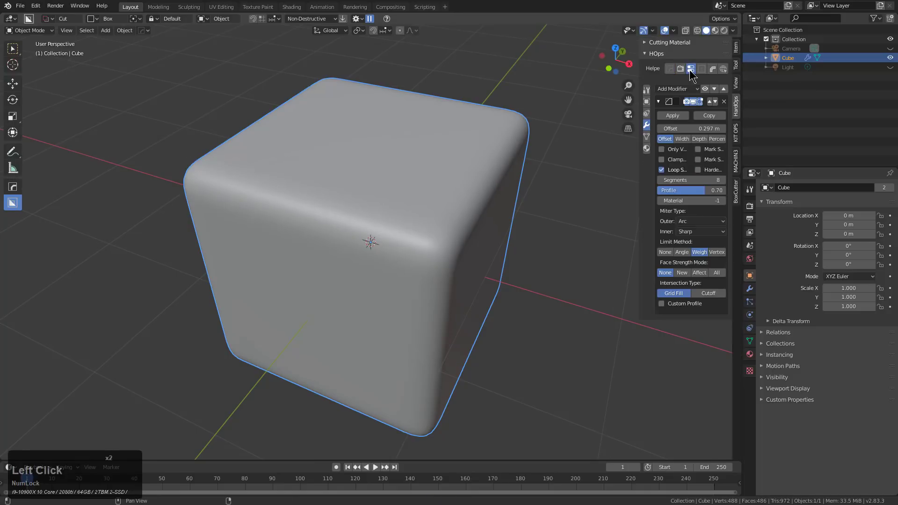
left_click_drag(596, 153, 567, 153)
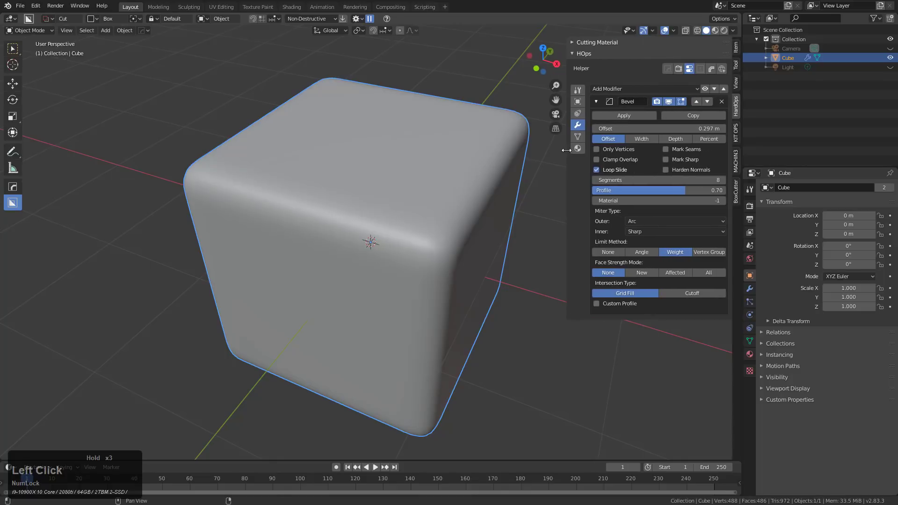
Run the Hard Ops Step operation on the beveled cube.
middle_click_drag(395, 177, 394, 178)
key("q")
mouse_move(384, 204)
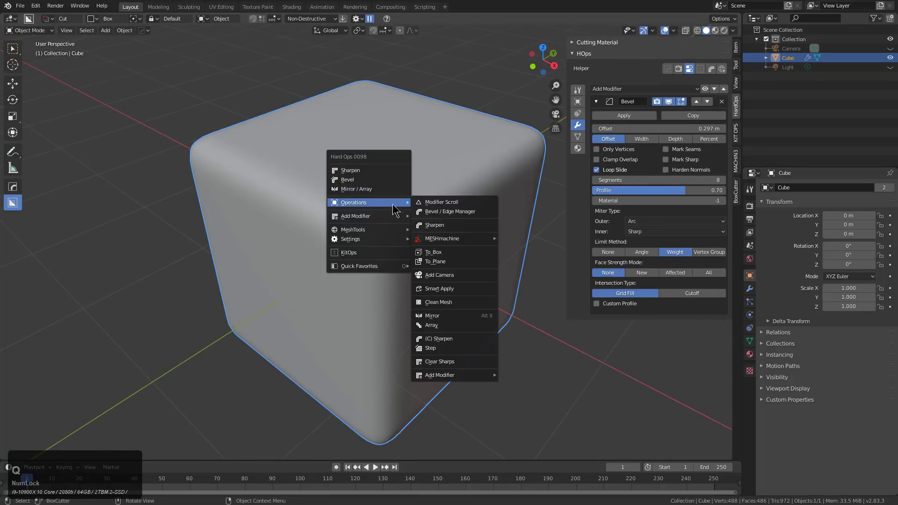
left_click(436, 349)
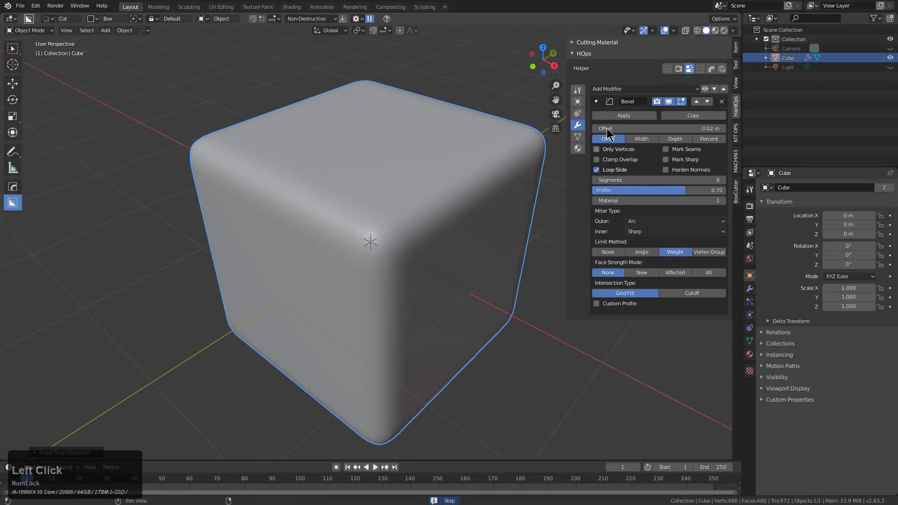
Cut a large box-shaped notch into the cube's upper front corner with BoxCutter.
middle_click_drag(393, 174, 391, 184)
mouse_move(384, 156)
left_mouse_down()
mouse_move(363, 265)
mouse_move(372, 274)
left_mouse_up()
left_click(384, 372)
Sharpen the cube with Csharp so the new notch's edges take the weighted bevel.
middle_click_drag(276, 304, 414, 306)
scroll(449, 206, "up", 2)
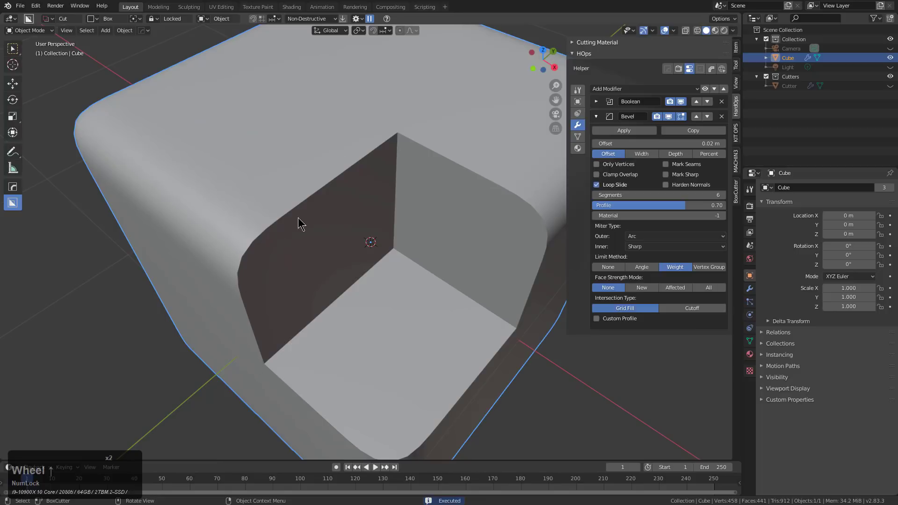
middle_click_drag(410, 171, 411, 199)
scroll(434, 176, "up", 2)
key("q")
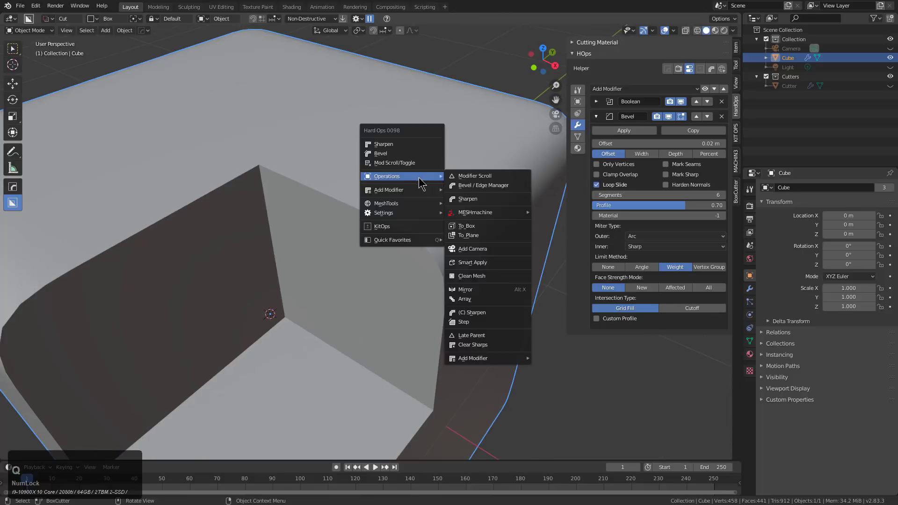
left_click(410, 145)
middle_click_drag(395, 234, 407, 231, "shift")
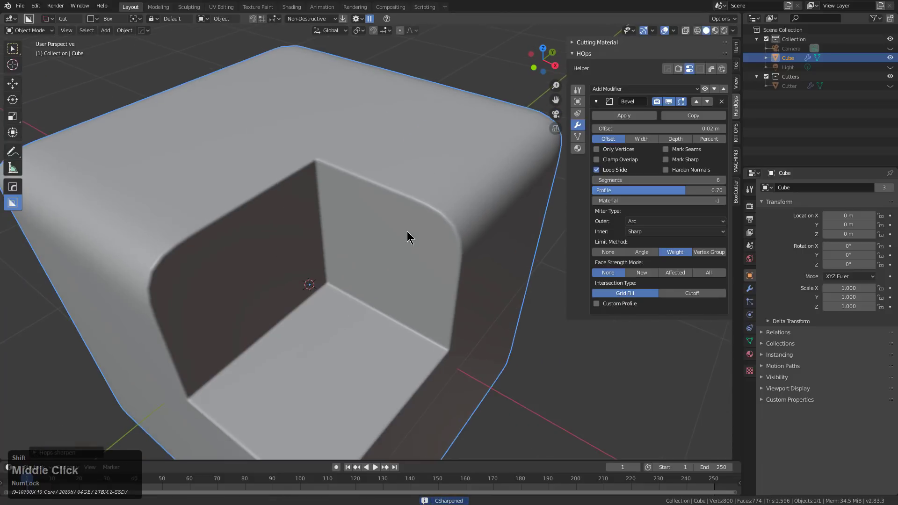
Widen the notched cube's bevel to about 0.118 m with the Hard Ops Bevel operation.
key("q")
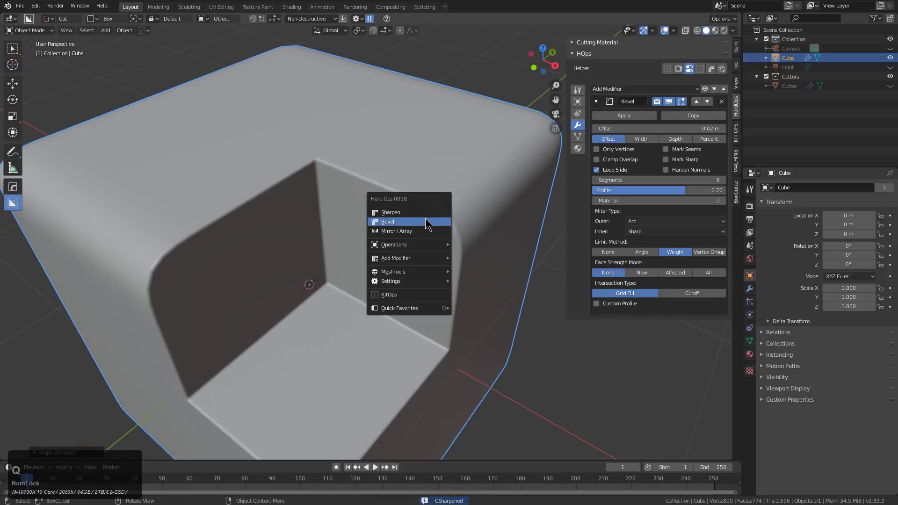
left_click(425, 224)
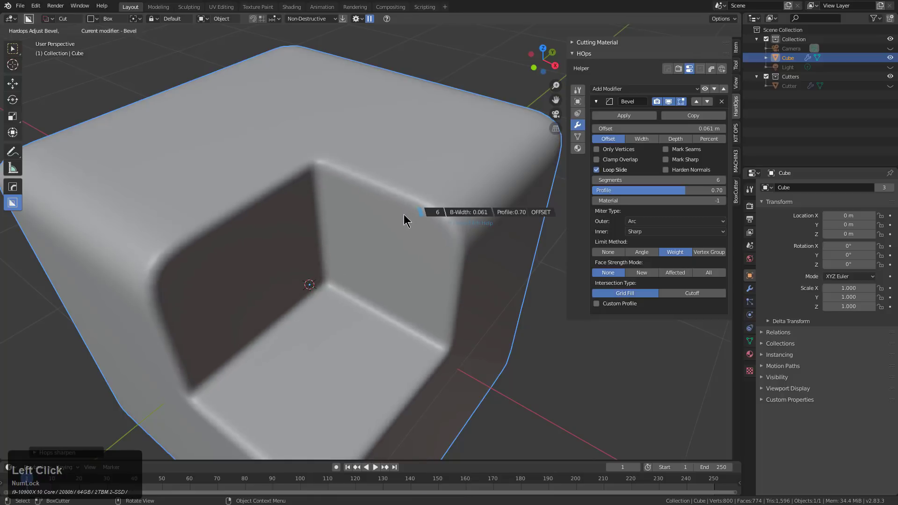
left_click(381, 211)
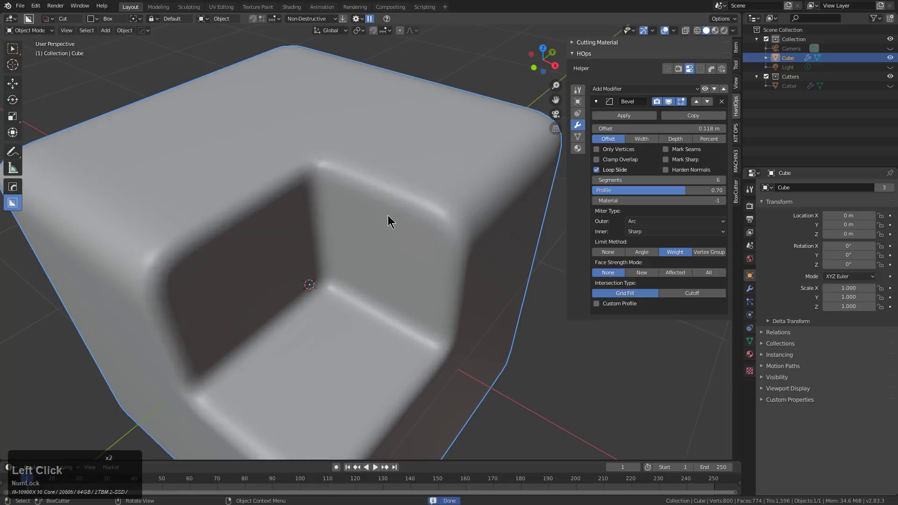
Run the Hard Ops Step operation on the cube to bake the widened bevel.
middle_click_drag(385, 212, 395, 198)
key("q")
mouse_move(370, 221)
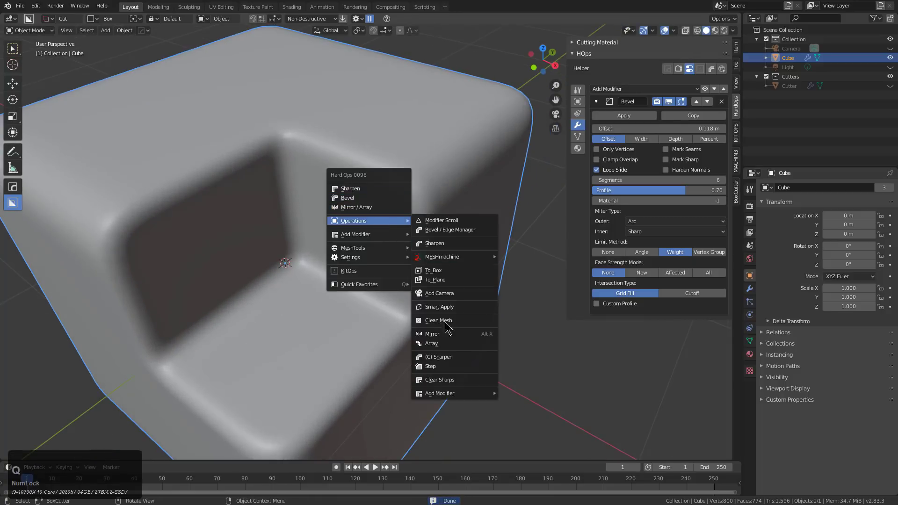
left_click(430, 362)
middle_click(439, 201)
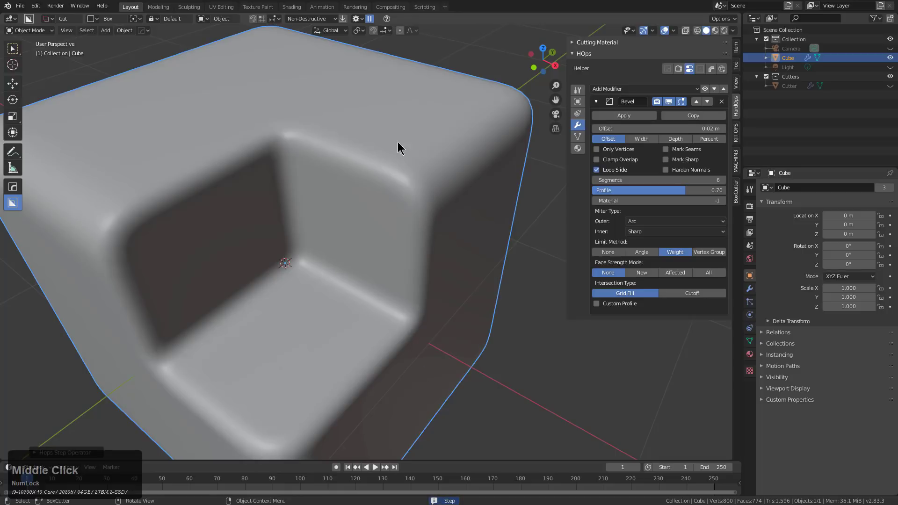
Cut a smaller box-shaped notch into the top edge beside the first notch and sharpen the cube with Csharp.
left_click_drag(391, 122, 429, 240)
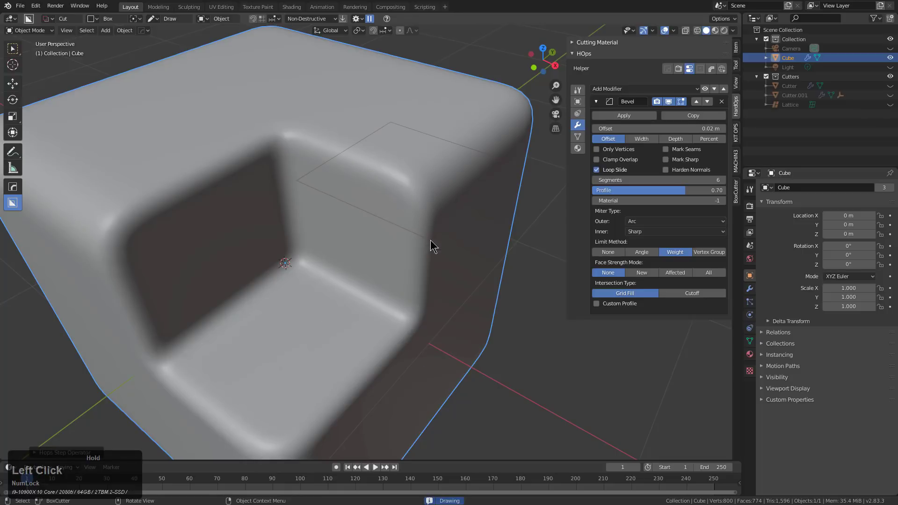
left_click(434, 324)
mouse_move(409, 232)
middle_mouse_down("shift")
mouse_move(393, 229)
mouse_move(415, 222)
middle_mouse_up("shift")
scroll(394, 167, "up", 1)
key("q")
left_click(399, 187)
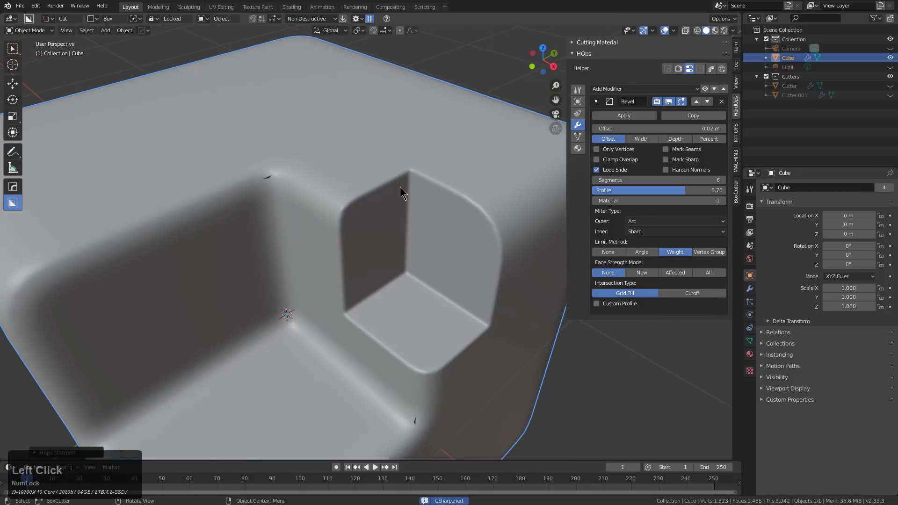
Turn on the wireframe overlay to examine the mesh around the notch corners.
middle_click_drag(318, 209, 448, 179)
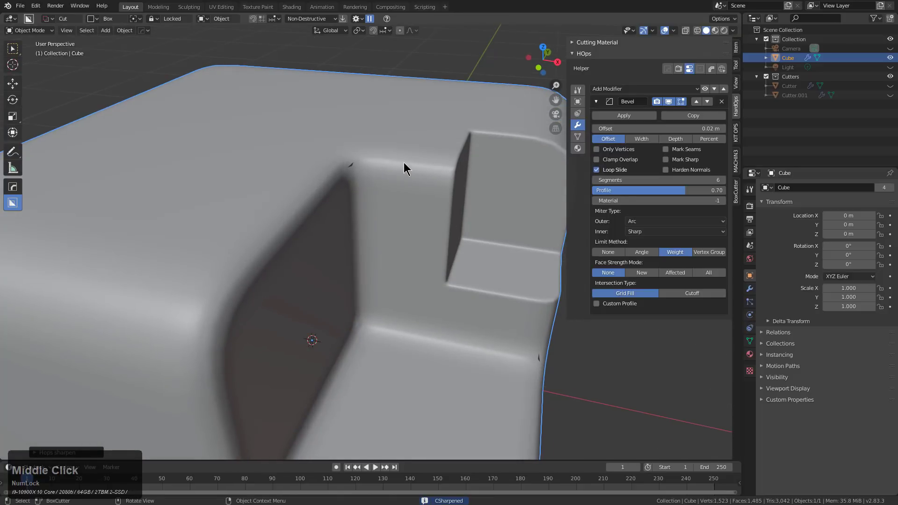
key("v")
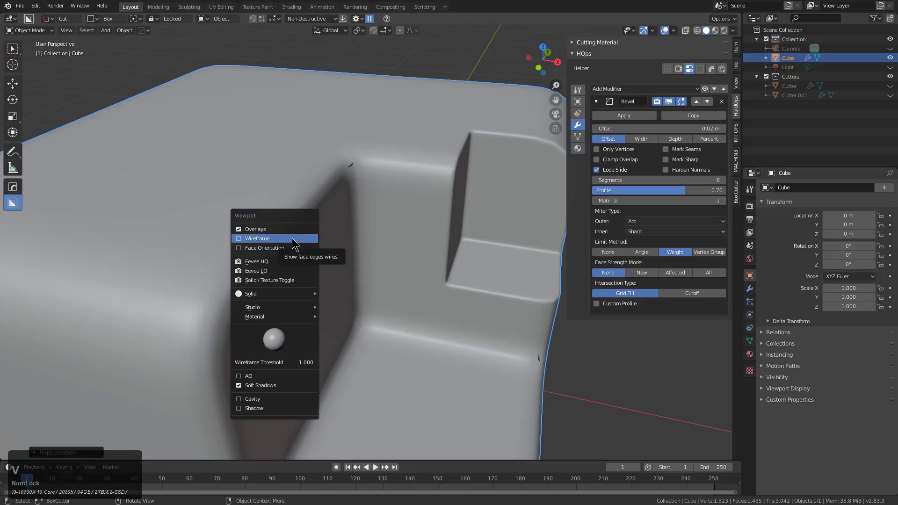
left_click(293, 239)
middle_click_drag(306, 227, 247, 110)
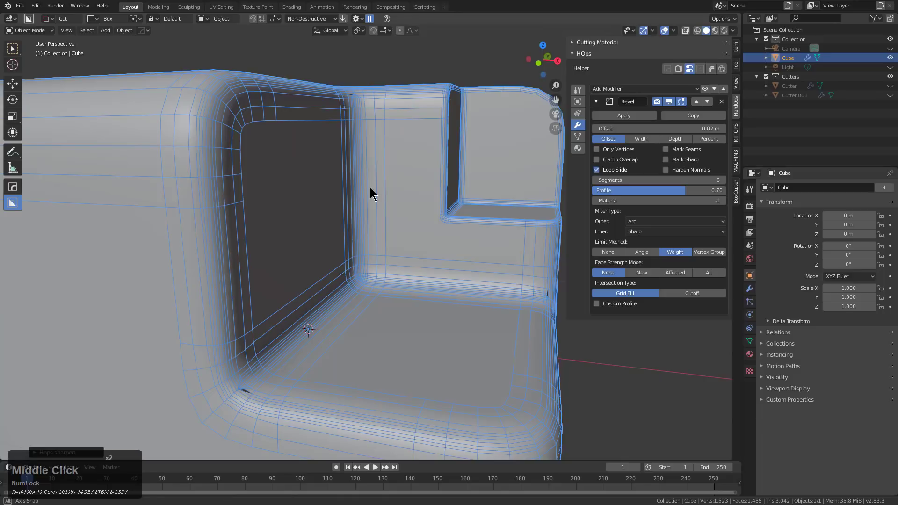
middle_click_drag(369, 192, 365, 213)
scroll(381, 192, "up", 3)
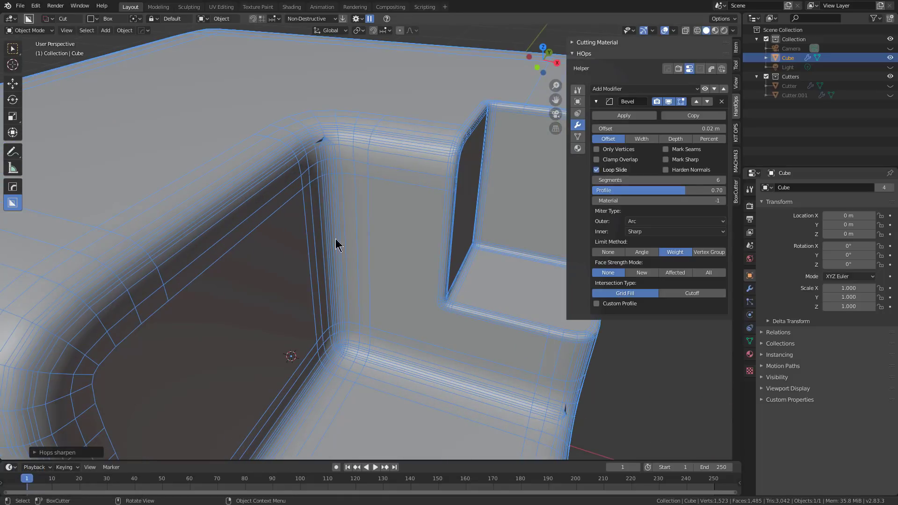
Set the Sharpness of the last Csharp operation to 60°.
key("F9")
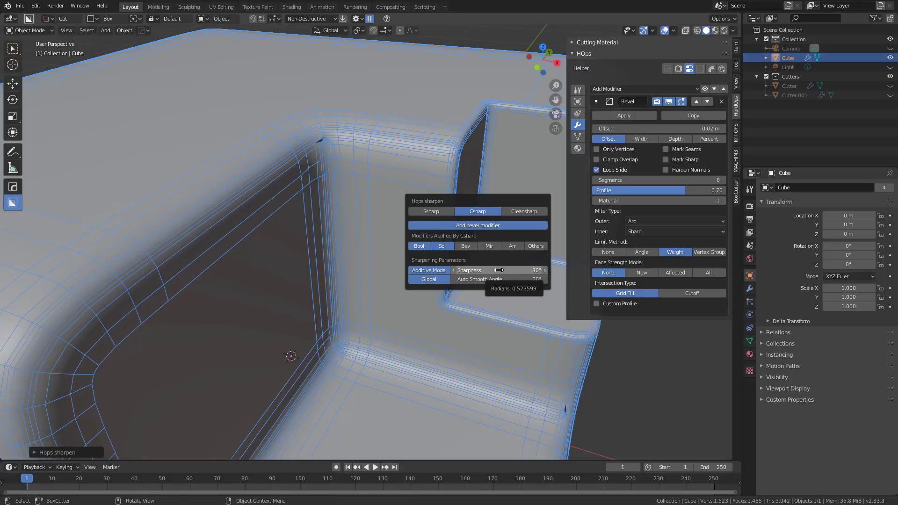
left_click(498, 270)
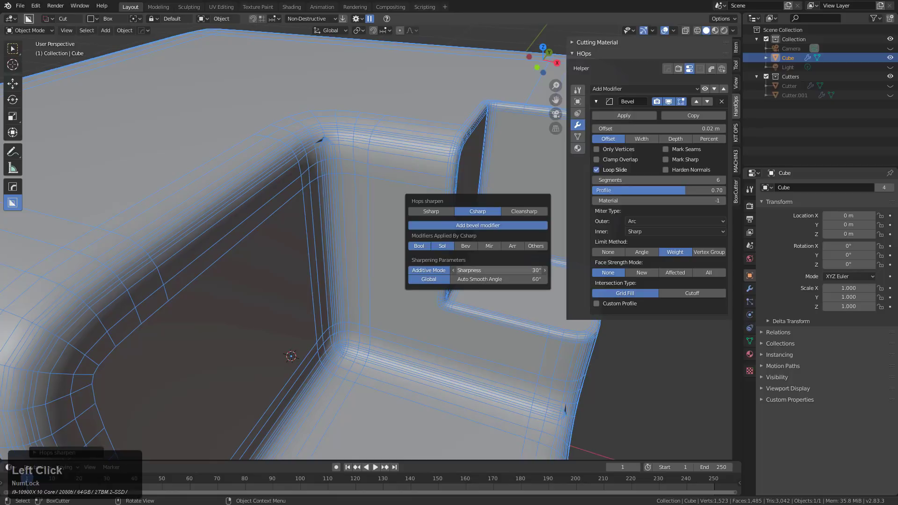
key("KP_Enter")
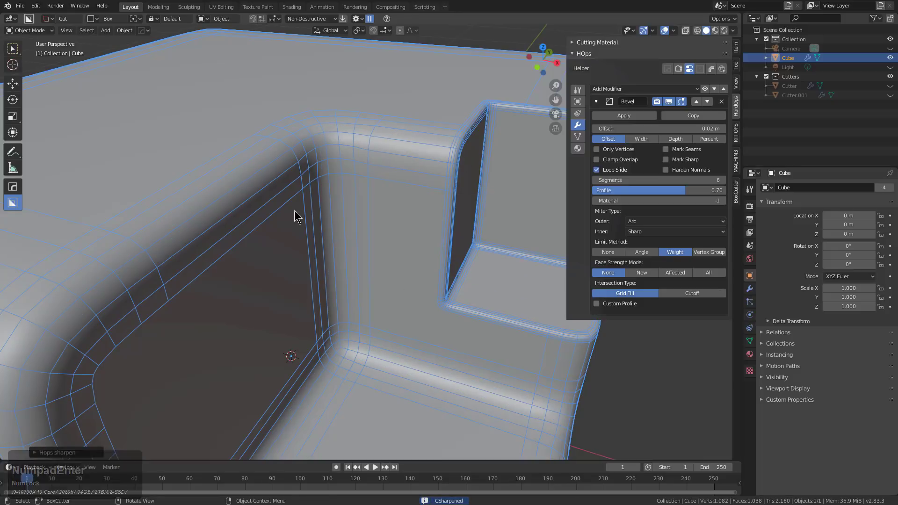
Widen the bevel on the small notch's edges to about 0.028 m.
middle_click_drag(329, 190, 365, 187)
scroll(364, 187, "up", 2)
key("q")
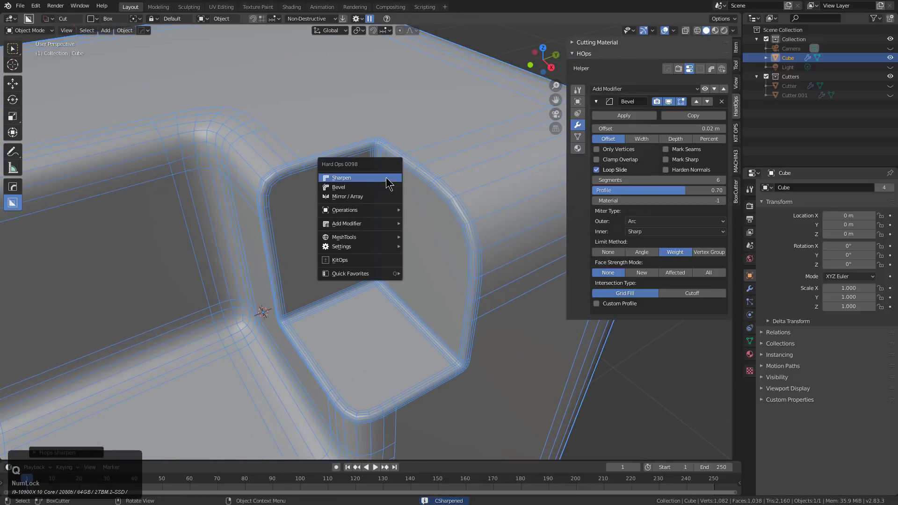
left_click(368, 189)
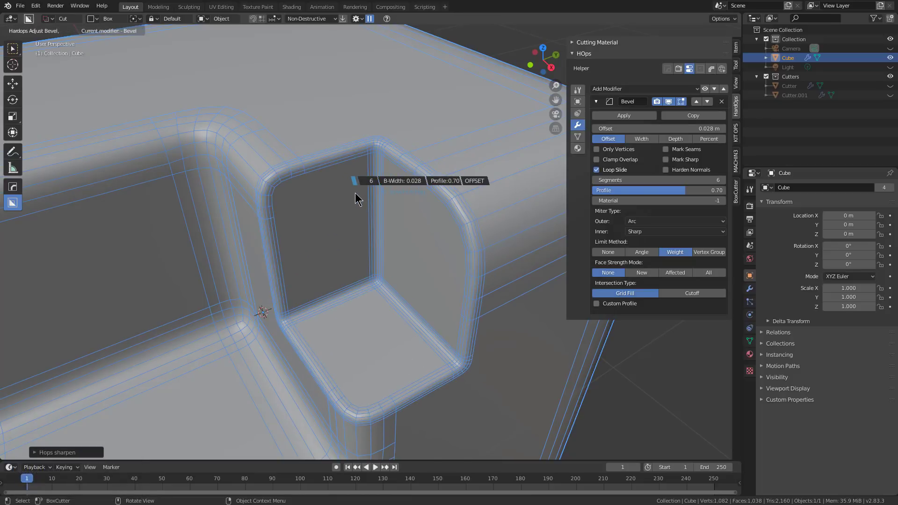
left_click(355, 193)
Examine the cube's wireframe and bevels around both notches from several angles.
scroll(304, 250, "down", 3)
middle_click_drag(301, 254, 318, 221)
middle_click_drag(269, 200, 286, 200)
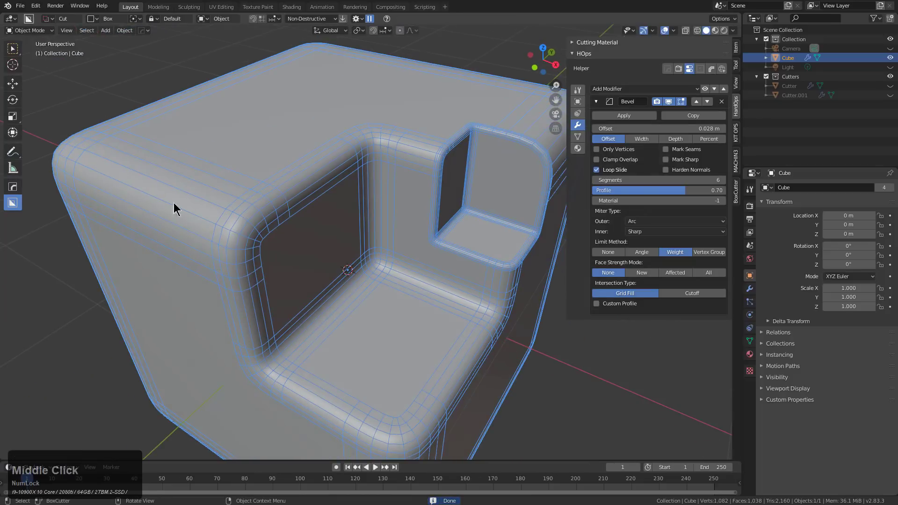
middle_click_drag(388, 252, 294, 115)
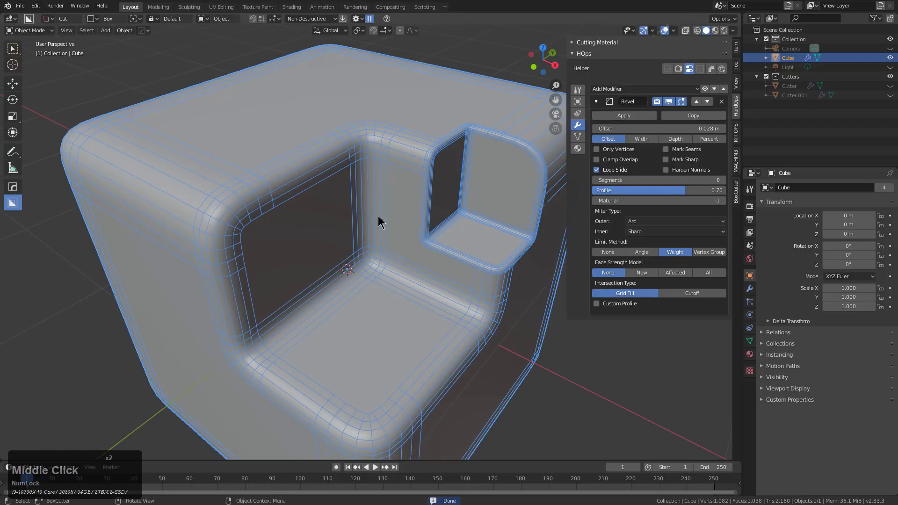
middle_click_drag(356, 232, 381, 216)
scroll(383, 197, "down", 2)
middle_click_drag(393, 117, 365, 154)
middle_click_drag(255, 289, 349, 256)
scroll(476, 209, "up", 2)
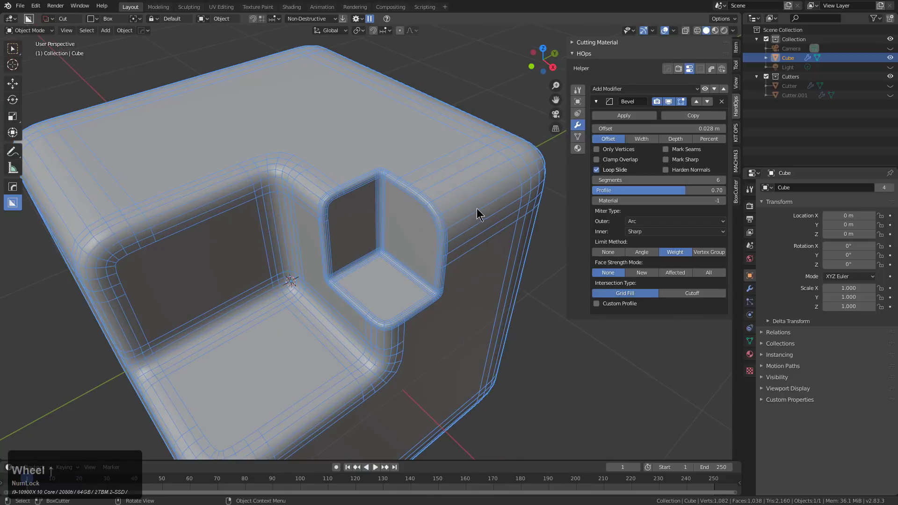
Run the Hard Ops Step operation on the cube with the two beveled notches.
scroll(476, 209, "up", 2)
key("q")
mouse_move(472, 228)
left_click(534, 376)
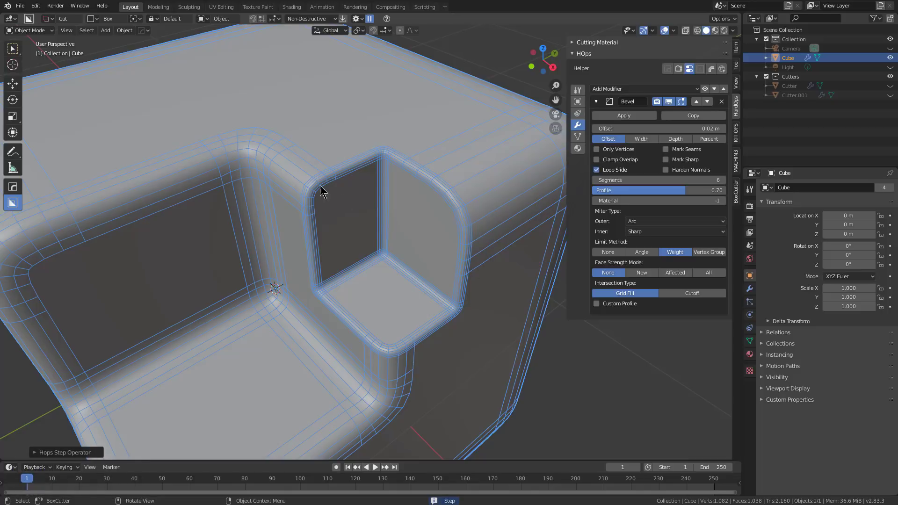
Cut a shallow box-shaped ledge into the cube's top around the small notch.
mouse_move(357, 229)
middle_mouse_down()
mouse_move(377, 234)
mouse_move(377, 173)
middle_mouse_up()
left_click_drag(375, 146, 316, 261)
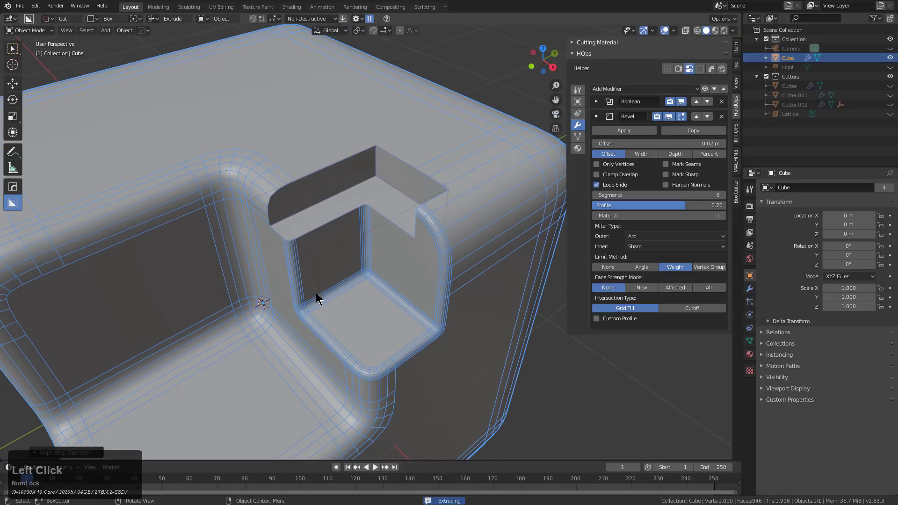
left_click(315, 300)
Sharpen the cube with Csharp to apply the ledge cut and bevel its new edges.
middle_click_drag(315, 303, 344, 248)
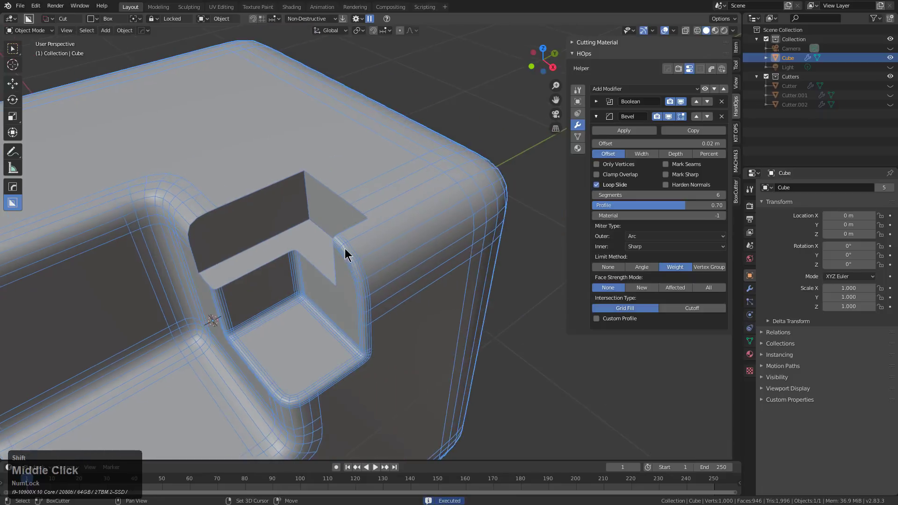
scroll(458, 216, "up", 3)
key("q")
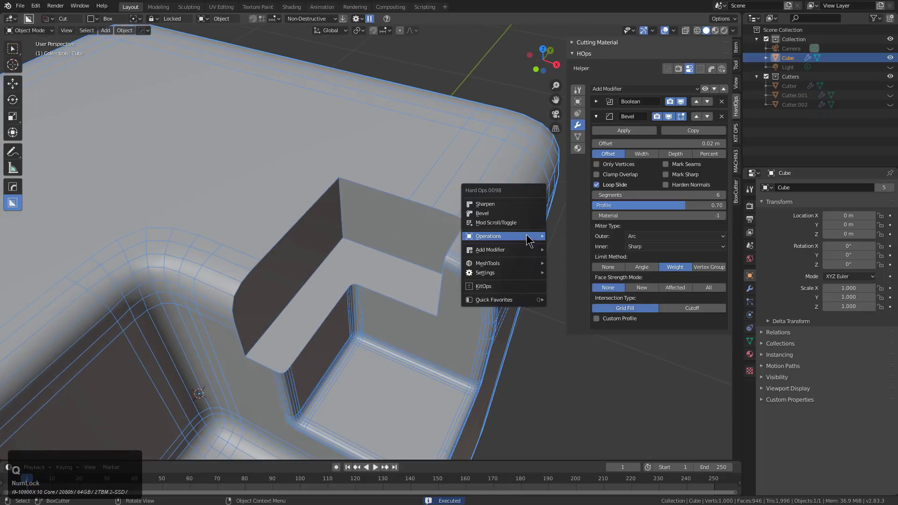
left_click(512, 207, "ctrl")
middle_click_drag(498, 217, 481, 247)
scroll(464, 215, "up", 4)
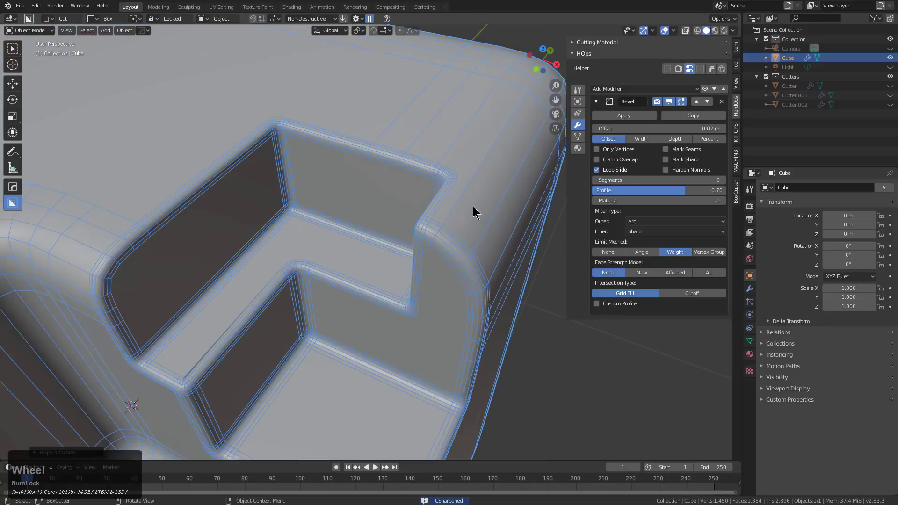
Narrow the bevel on the ledge's edges to 0.015 m.
key("q")
left_click(458, 210)
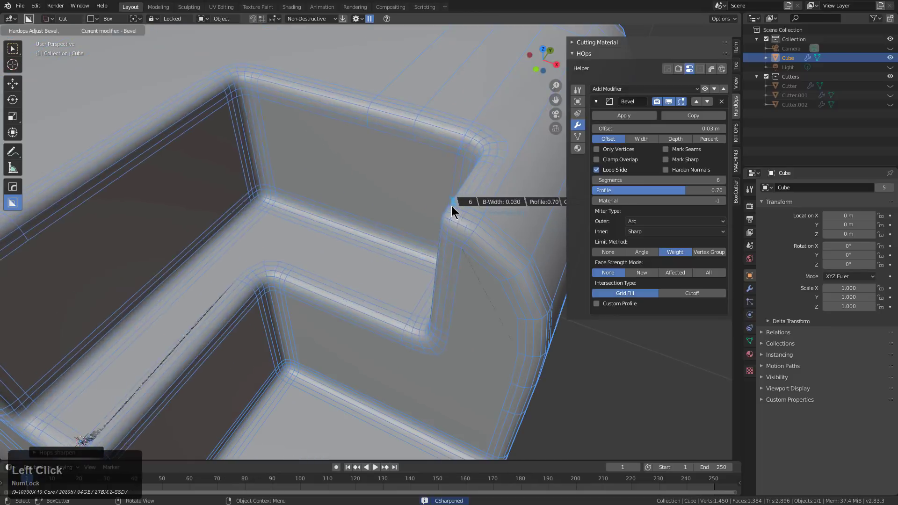
left_click(460, 209)
Examine the finished bevels on all three cuts and the overall cube wireframe.
scroll(455, 208, "down", 5)
middle_click_drag(455, 209, 391, 211)
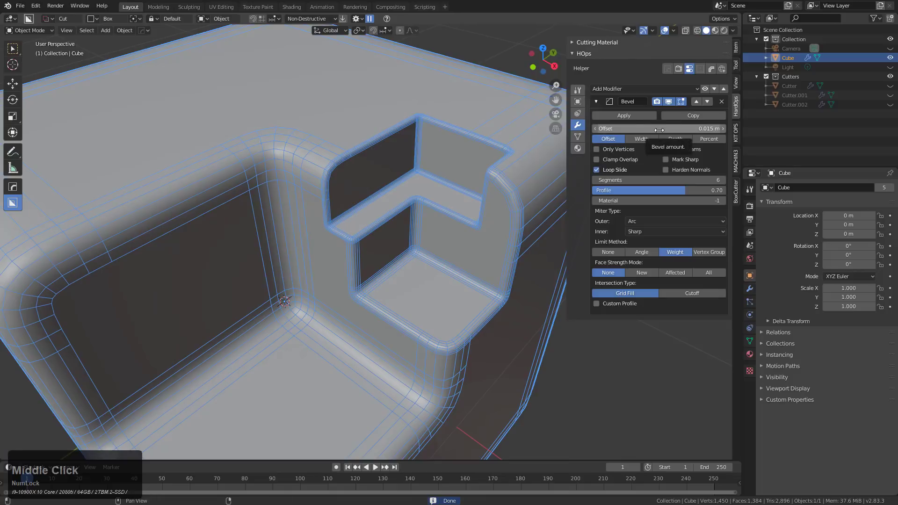
scroll(402, 198, "down", 3)
middle_click_drag(364, 261, 373, 243)
scroll(314, 220, "down", 1)
middle_click_drag(314, 220, 352, 223)
scroll(353, 200, "up", 3)
scroll(353, 200, "down", 2)
middle_click_drag(351, 181, 350, 183)
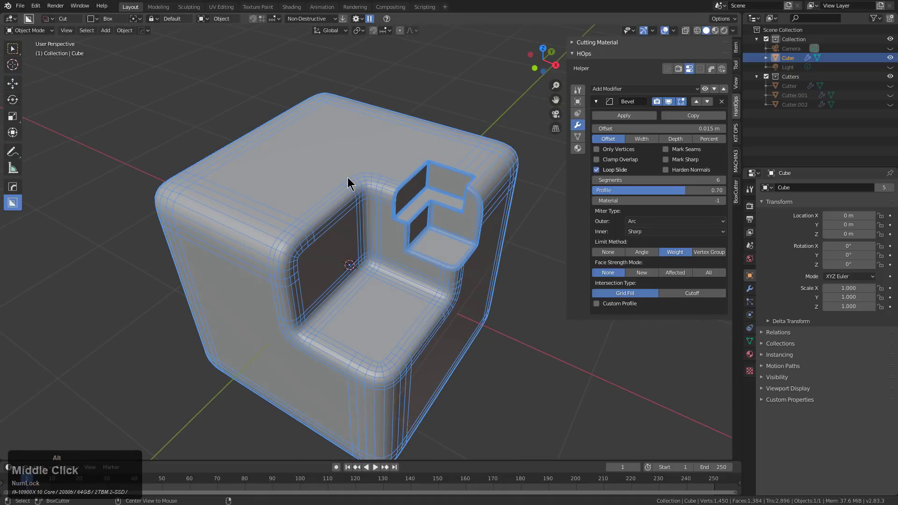
Turn off the wireframe overlay and view the whole smooth-shaded cube.
key("alt+v")
left_click(330, 176)
scroll(408, 222, "down", 1)
middle_click_drag(406, 223, 397, 232)
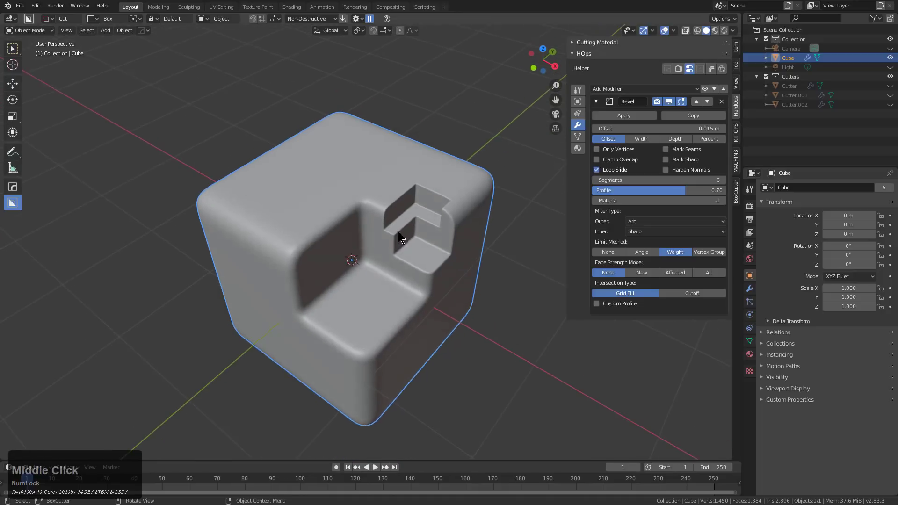
Delete the notched cube and add a new cube at the world origin.
scroll(376, 140, "up", 1)
key("x")
left_click(361, 254)
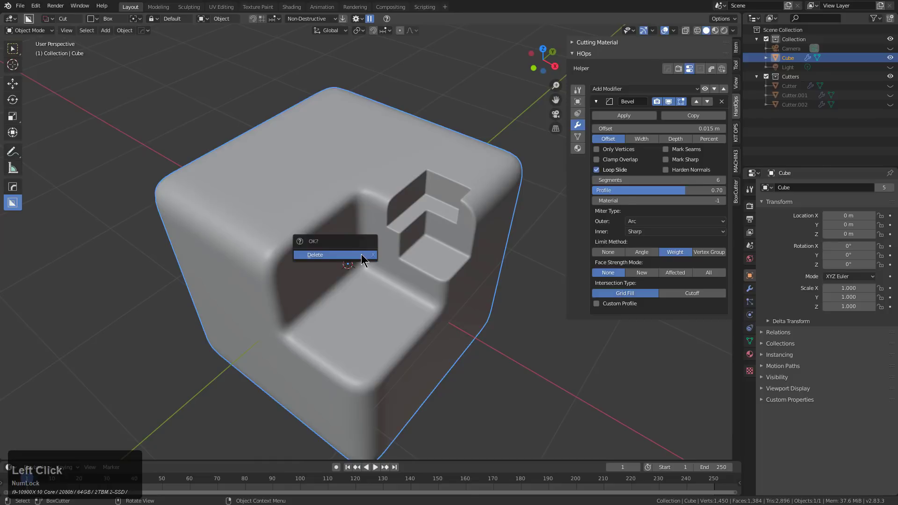
middle_click_drag(332, 237, 411, 210)
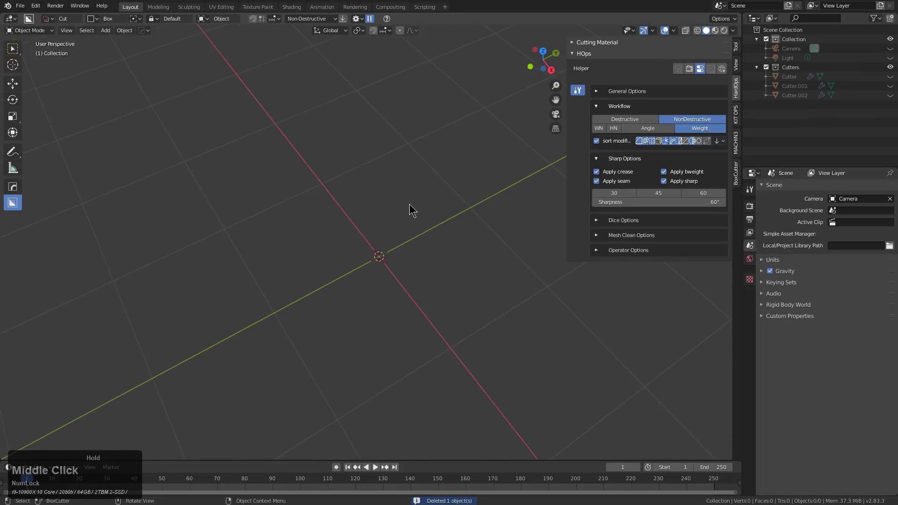
key("shift+a")
mouse_move(409, 209)
left_click(439, 213)
scroll(421, 222, "down", 2)
middle_click_drag(387, 230, 421, 232)
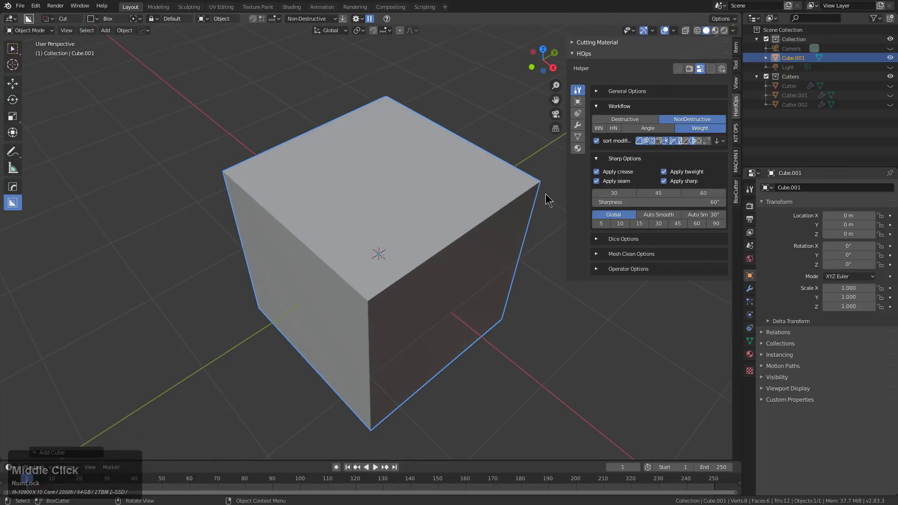
Switch the Hard Ops bevel workflow to Angle and hide the sidebar.
left_click(648, 127)
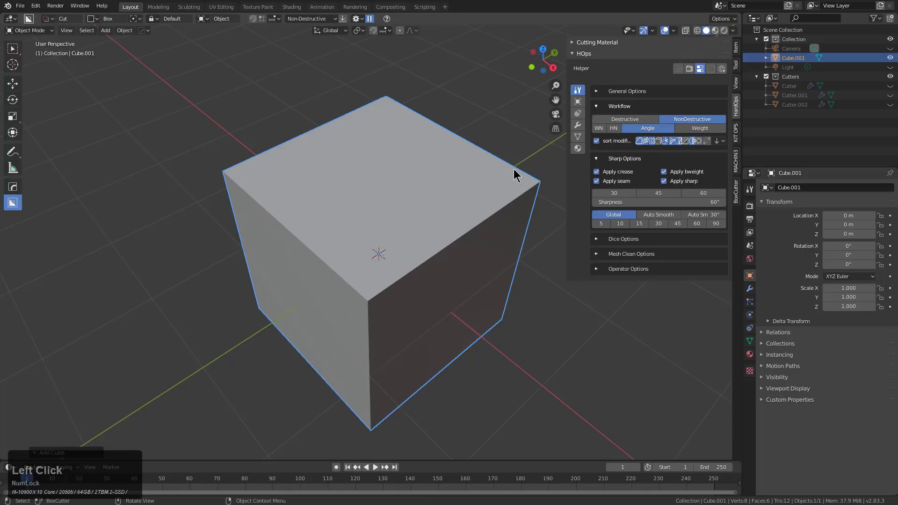
key("n")
Bevel the new cube with 6 segments and a width of about 0.288 m, and show the sidebar again.
middle_click_drag(449, 186, 483, 185)
scroll(483, 185, "up", 1)
key("q")
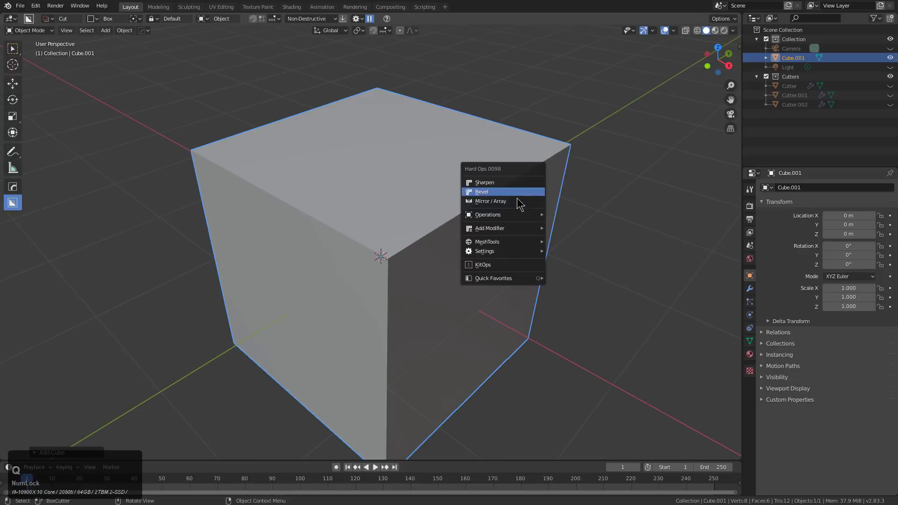
left_click(518, 193, "ctrl")
scroll(376, 203, "up", 2)
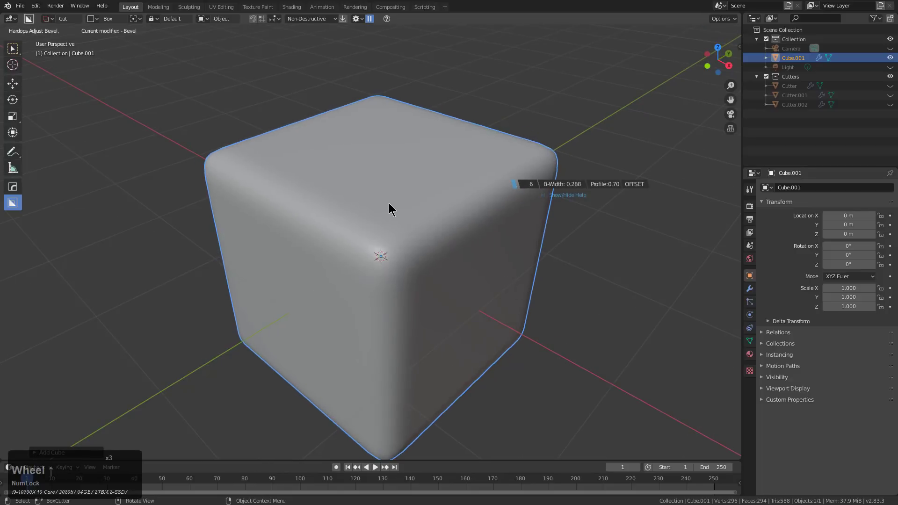
left_click(388, 203)
key("n")
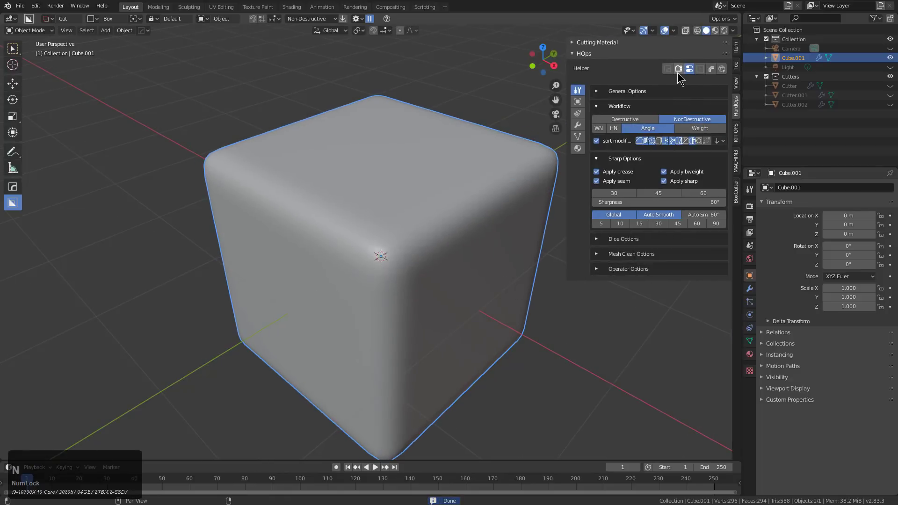
Show the cube's modifiers and run the Hard Ops Step operation to add a second bevel level.
left_click(578, 125)
middle_click_drag(507, 147, 399, 229)
key("q")
mouse_move(374, 247)
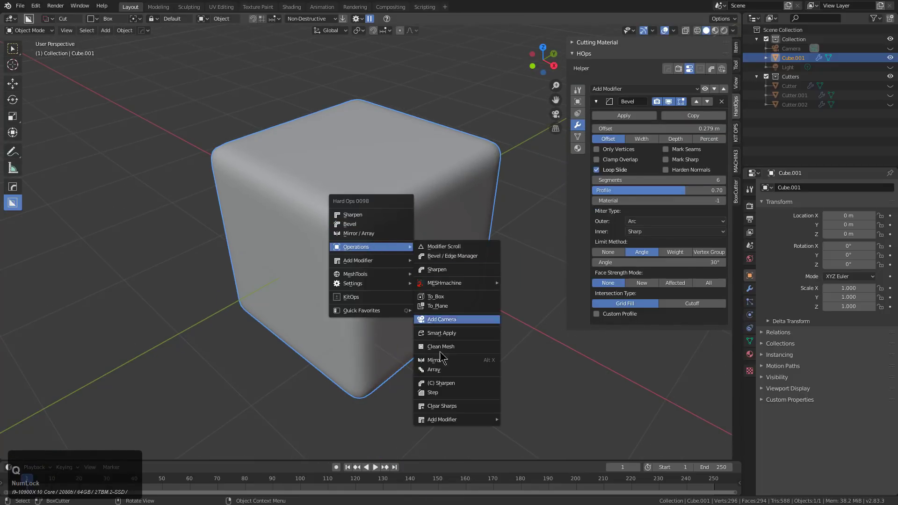
left_click(440, 395)
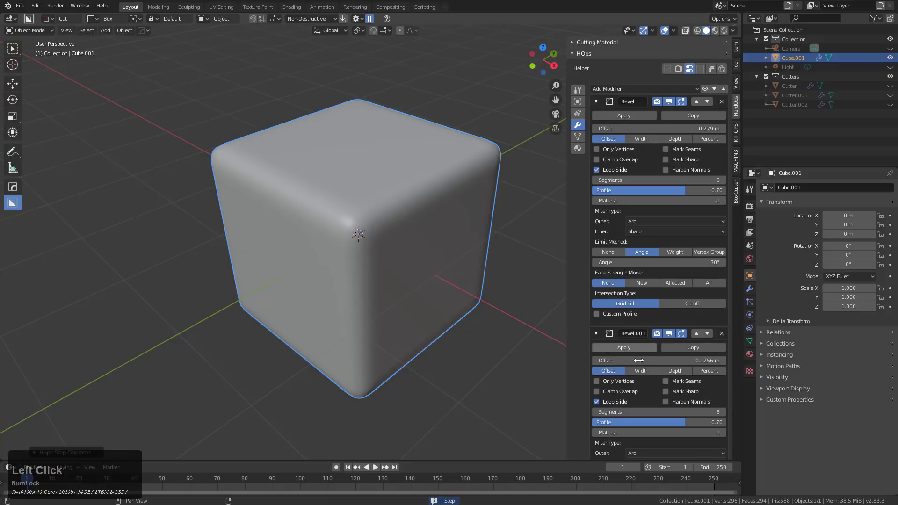
Cut a large box notch out of the cube's near upper corner.
middle_click_drag(392, 221, 398, 230)
left_click_drag(362, 175, 359, 285)
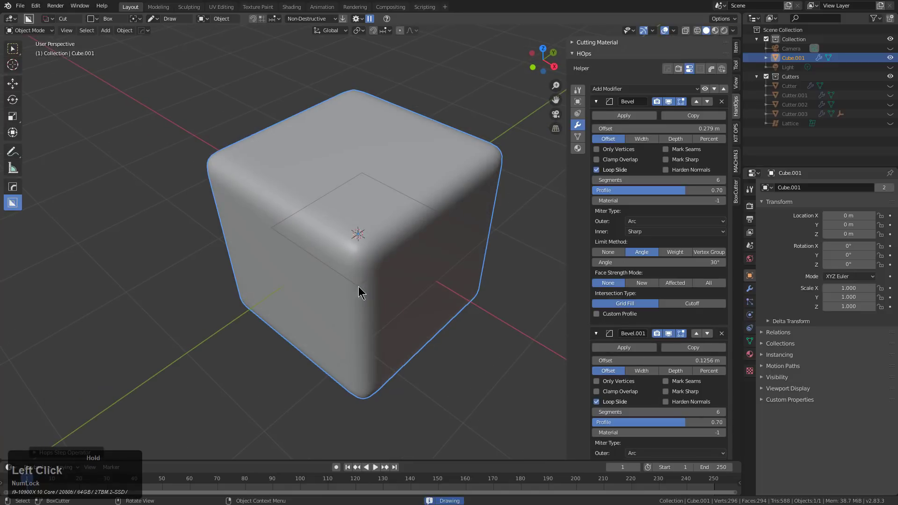
left_click(369, 358)
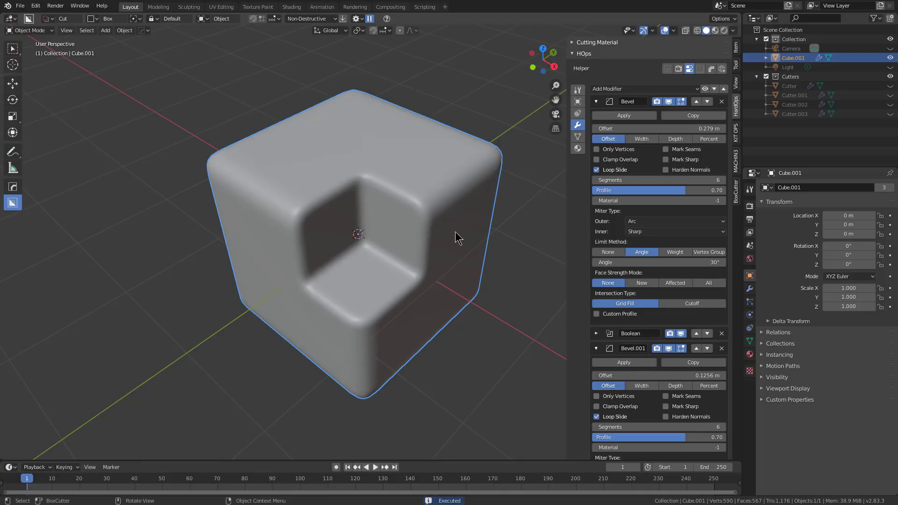
Set the notch bevel's width to about 0.094 m and the cube's first bevel to about 0.354 m.
scroll(457, 229, "up", 5)
key("q")
mouse_move(463, 219)
left_click(412, 192)
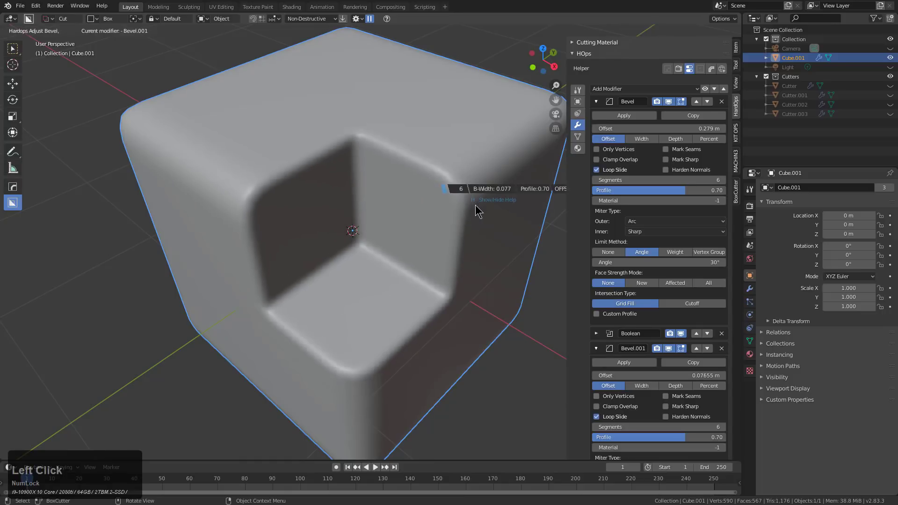
key("shift")
scroll(400, 204, "down", 1)
scroll(403, 211, "up", 1)
scroll(465, 227, "up", 1)
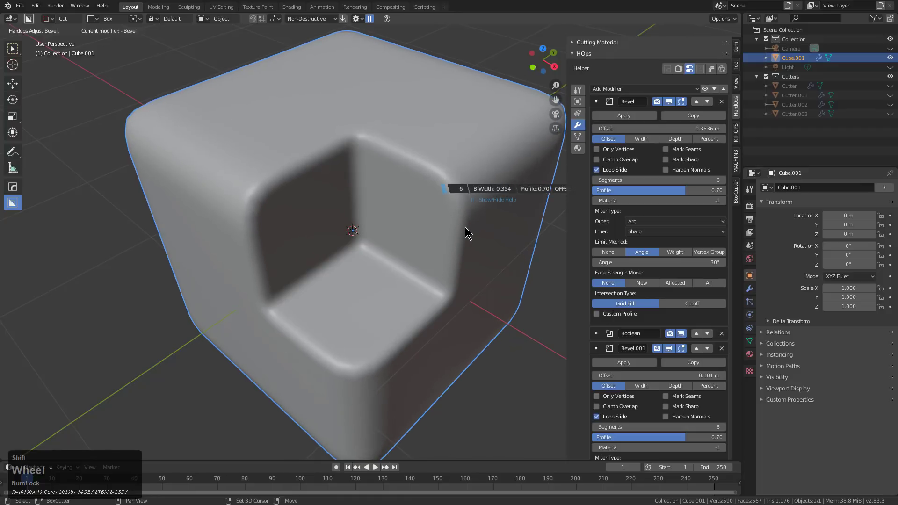
left_click(425, 206)
Run Step on the notched cube to add a third bevel level and collapse all modifier settings.
middle_click_drag(425, 206, 408, 245)
key("q")
mouse_move(394, 271)
left_click(449, 414)
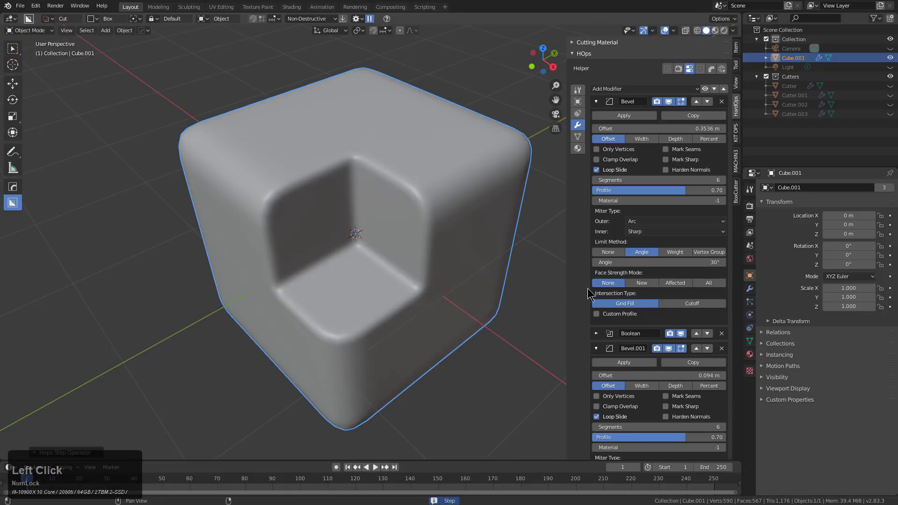
left_click(596, 101)
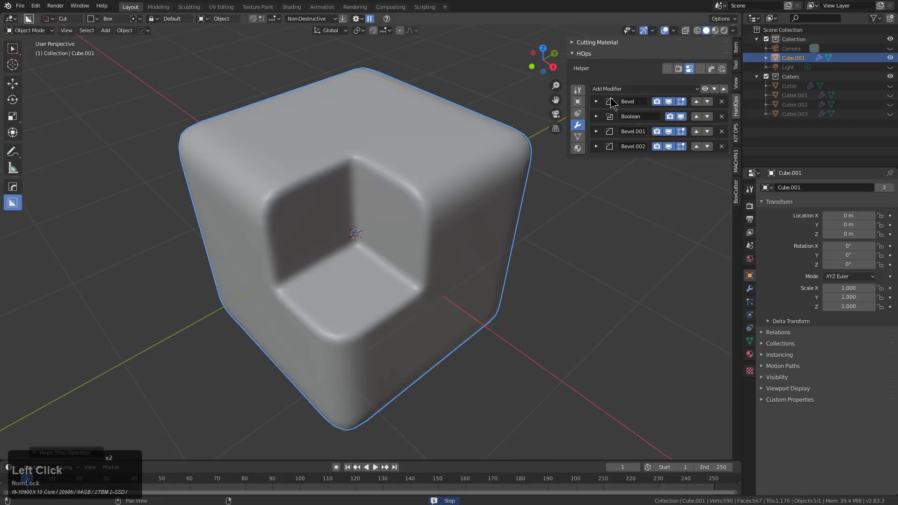
Cut a smaller box notch into the cube's top edge beside the large corner notch.
middle_click_drag(436, 245, 438, 254)
scroll(437, 243, "up", 1)
left_click_drag(425, 149, 468, 239)
left_click(481, 304)
Set the newest bevel's width to about 0.038 m around the smaller notch.
middle_click_drag(487, 315, 427, 286)
scroll(426, 280, "up", 2)
key("q")
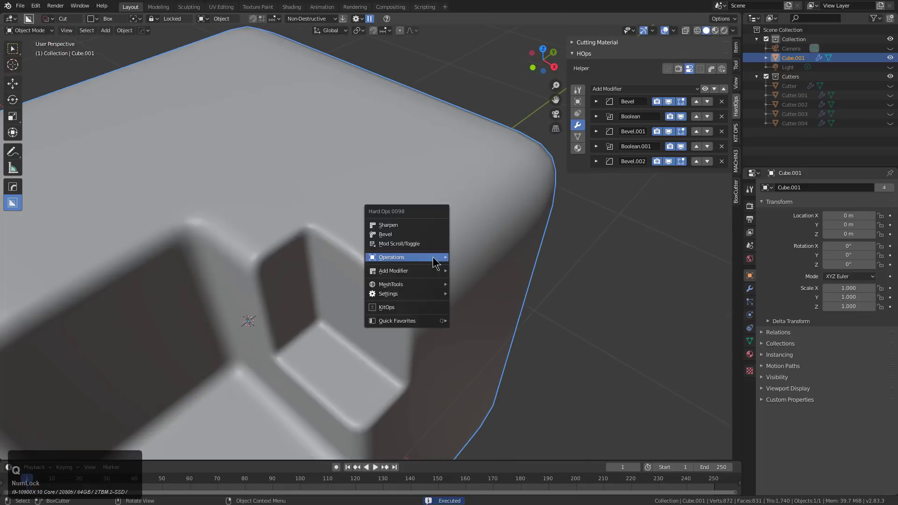
left_click(414, 242)
scroll(420, 239, "down", 2)
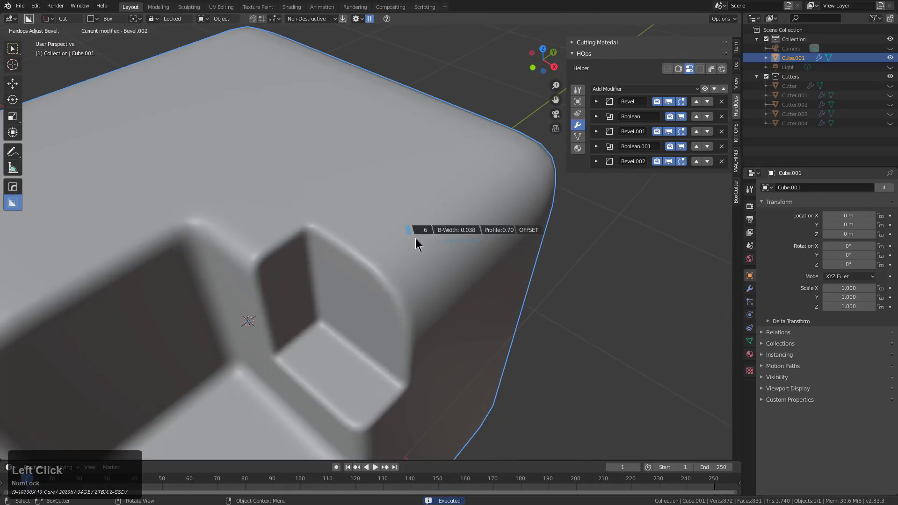
left_click(410, 241)
Run Step again after the second notch to add a fourth bevel level.
middle_click_drag(407, 242, 439, 190)
key("Tab")
key("Tab")
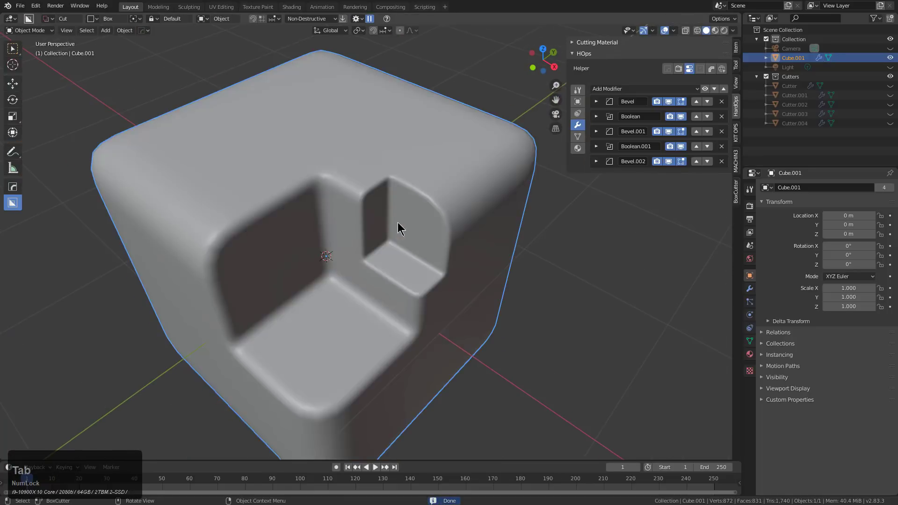
scroll(447, 194, "up", 2)
key("q")
mouse_move(448, 201)
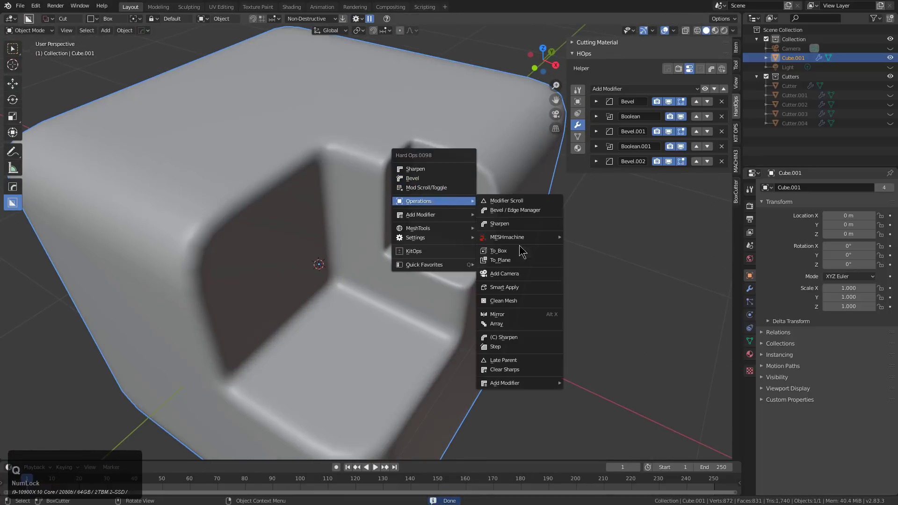
left_click(515, 348)
Cut a long box recess along the large notch's upper side and a small notch beneath its ledge.
middle_click_drag(389, 218, 388, 118)
left_click_drag(383, 88, 260, 271)
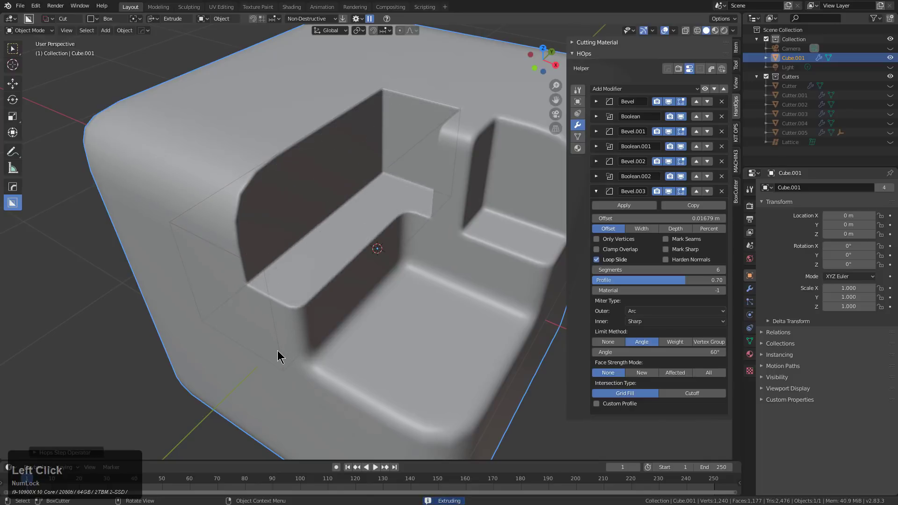
left_click(288, 338)
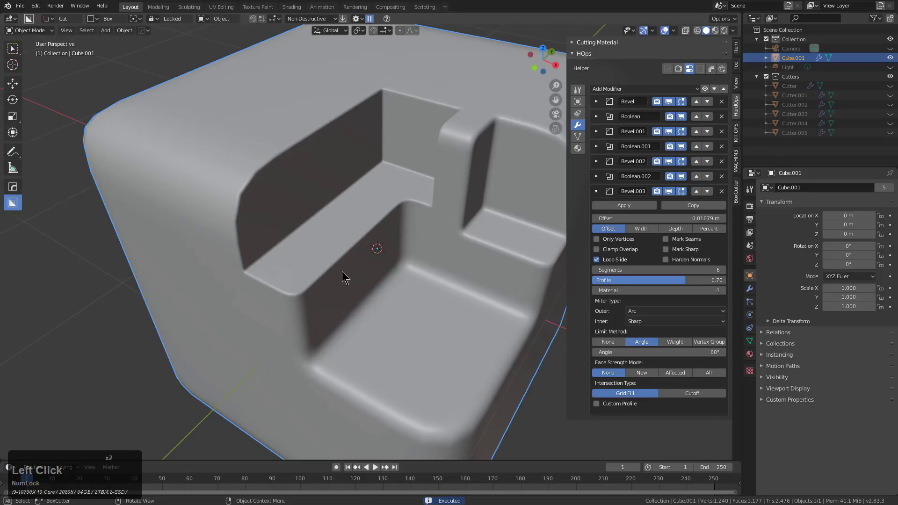
middle_click_drag(341, 277, 340, 257)
left_click_drag(267, 229, 364, 367)
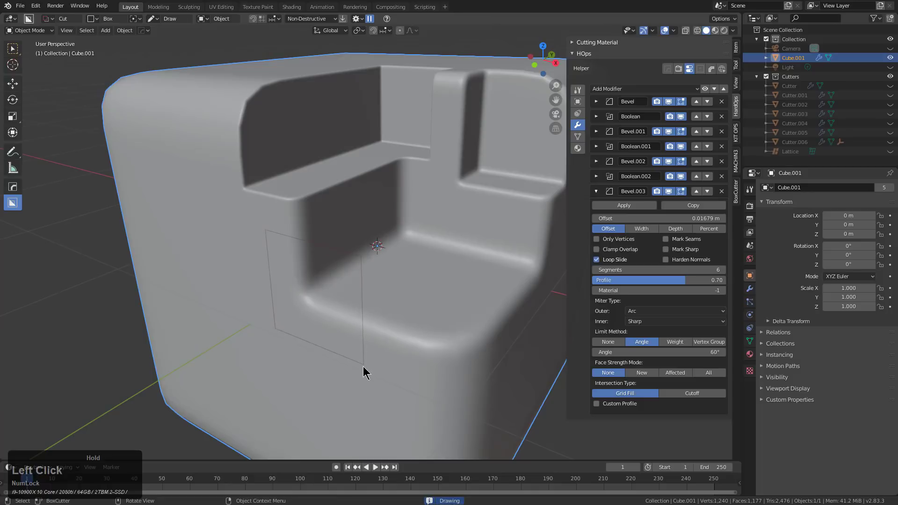
left_click(385, 354)
middle_click_drag(414, 240, 391, 232)
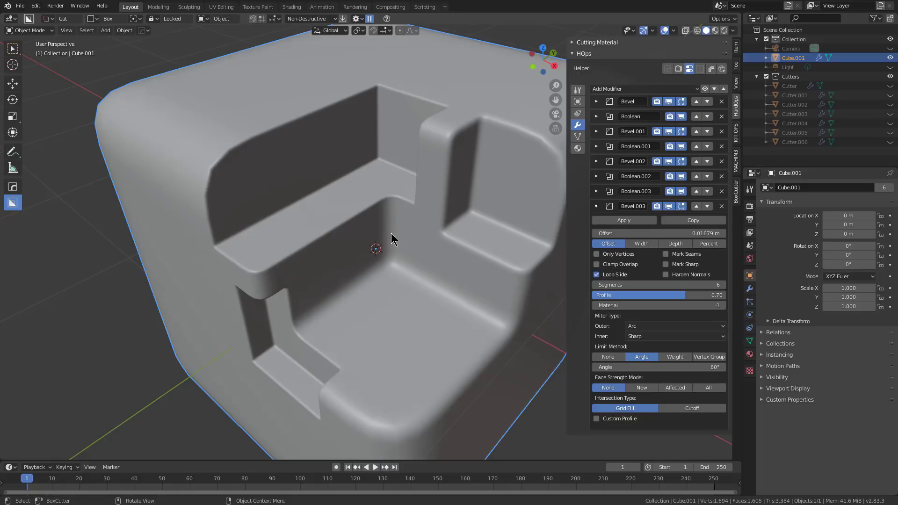
Set the first bevel's segments to 12 and collapse its settings.
middle_click_drag(385, 232, 393, 270)
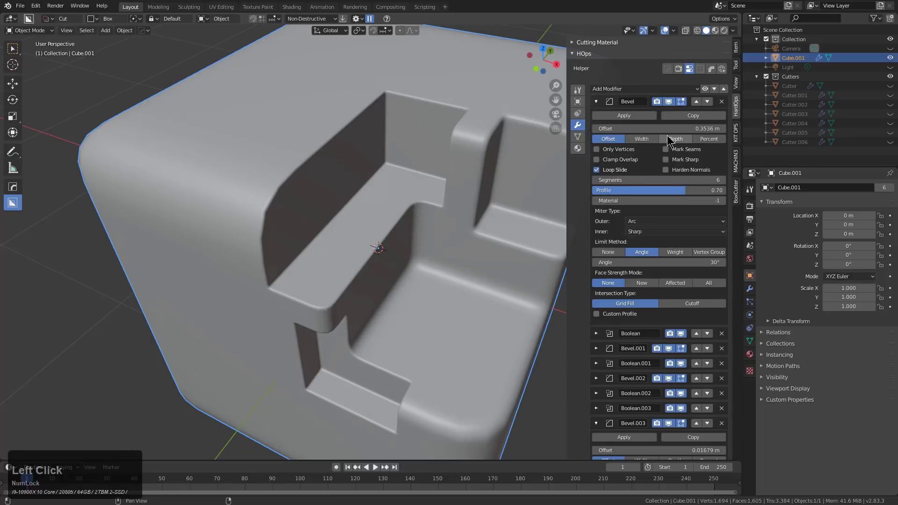
double_click(722, 180)
double_click(723, 180)
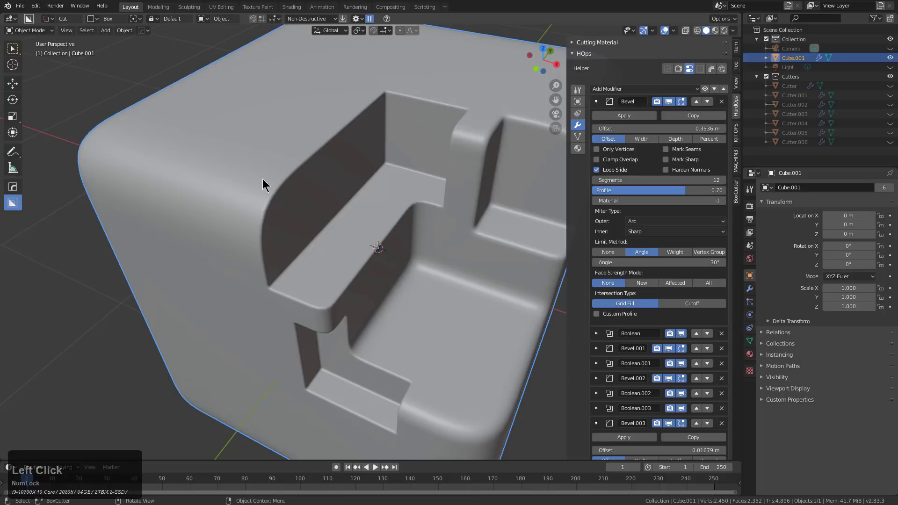
left_click(598, 102)
Run Step after the long recess cuts to add a fifth bevel level.
middle_click_drag(472, 168, 368, 226)
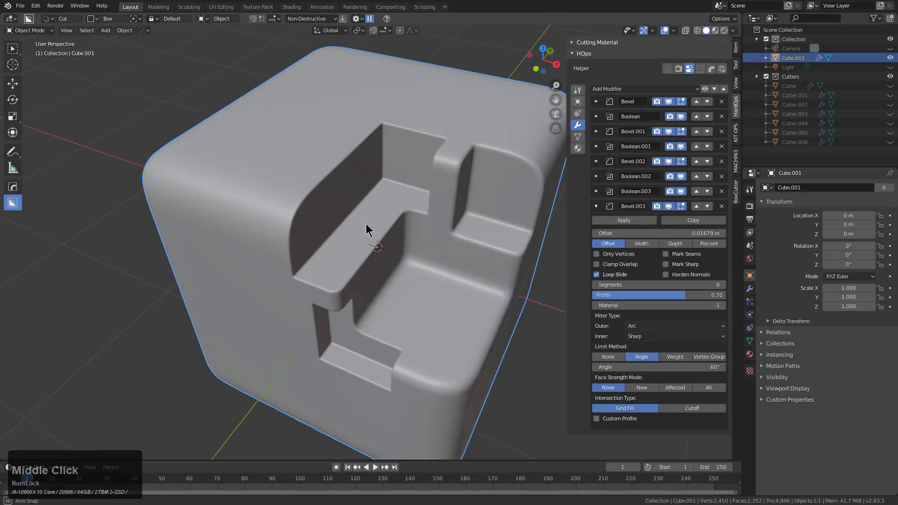
scroll(446, 207, "up", 3)
middle_click_drag(446, 207, 452, 186)
key("q")
mouse_move(452, 187)
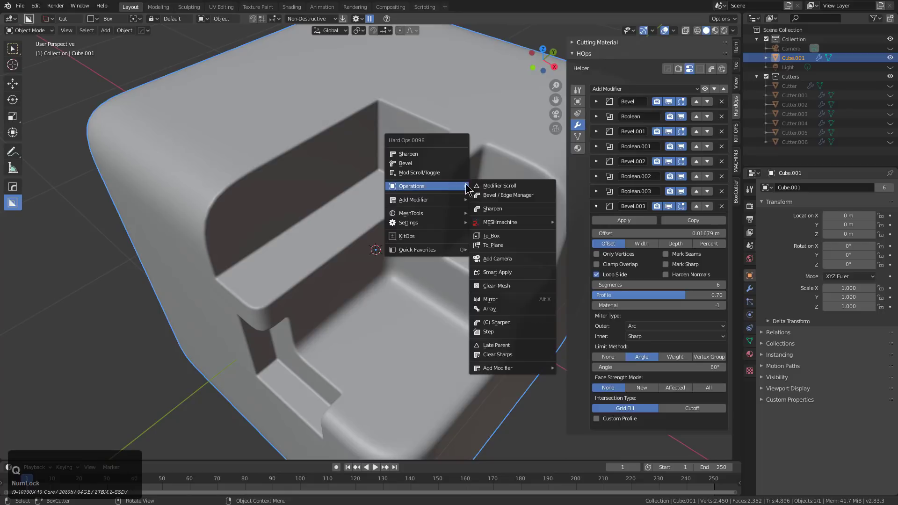
left_click(504, 332)
Cut a shallow box notch into the top face at the long recess's back corner.
middle_click_drag(404, 153, 404, 181)
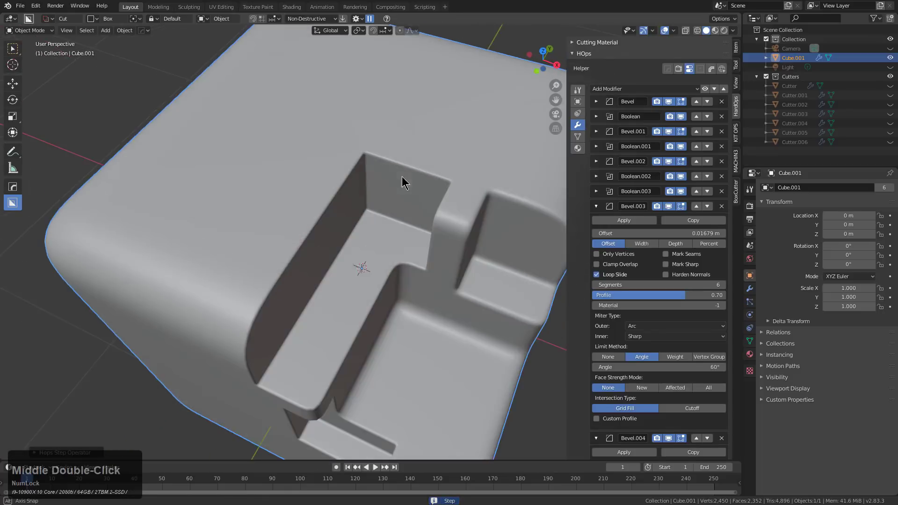
scroll(355, 112, "up", 3)
left_click_drag(349, 105, 374, 213)
left_click(380, 245)
Cut a small box notch into the cube's top face across the rim of the recess.
mouse_move(388, 195)
middle_mouse_down()
mouse_move(389, 209)
mouse_move(406, 209)
mouse_move(409, 197)
mouse_move(351, 246)
middle_mouse_up()
scroll(409, 196, "up", 2)
scroll(341, 208, "up", 2)
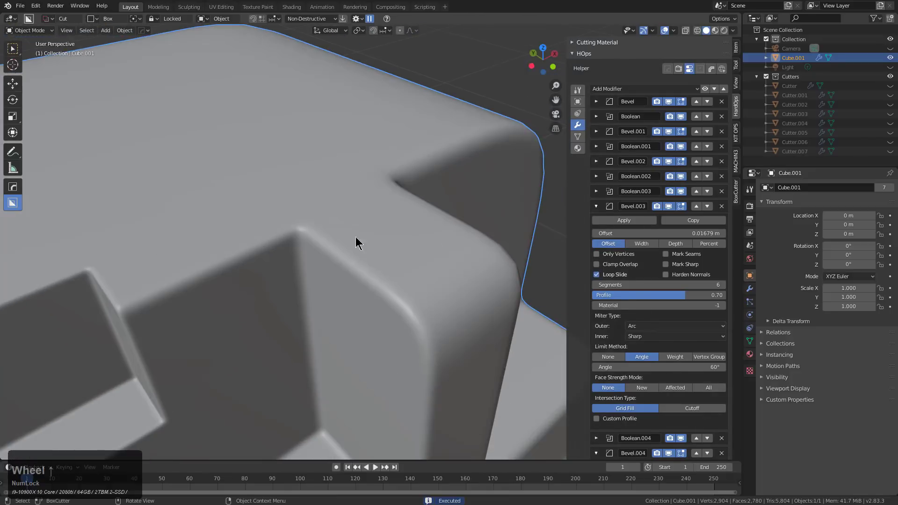
left_click_drag(309, 193, 274, 299)
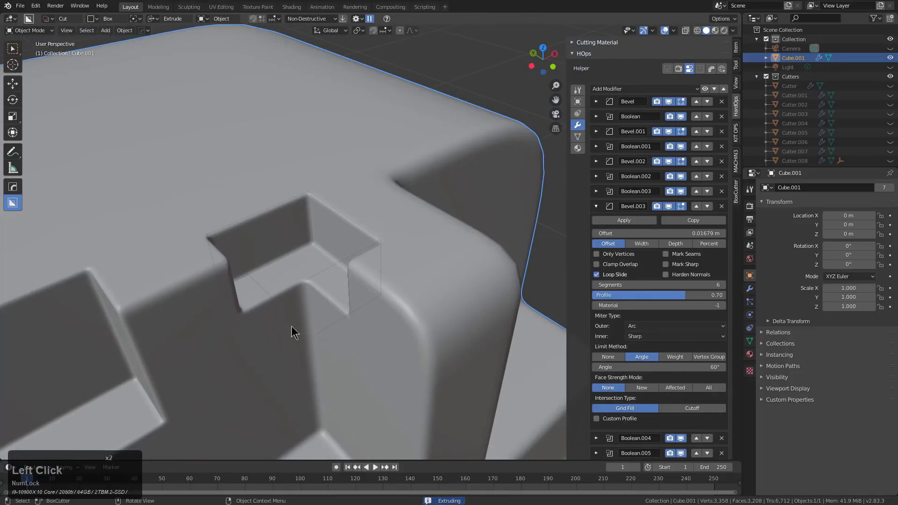
left_click(285, 340)
Cut a small box notch into the long ledge's inner corner beside the upright pillar.
scroll(340, 338, "down", 3)
middle_click_drag(341, 337, 344, 201, "shift")
middle_click_drag(343, 201, 323, 227)
scroll(237, 218, "up", 3)
scroll(323, 228, "up", 2)
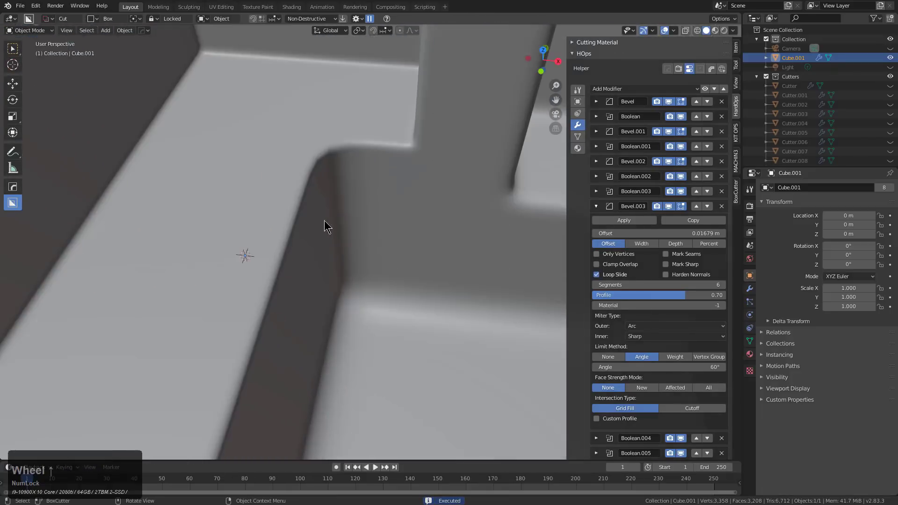
mouse_move(296, 123)
left_mouse_down()
mouse_move(318, 139)
mouse_move(360, 227)
left_mouse_up()
scroll(369, 237, "down", 1)
left_click(369, 237)
Cut a small box notch into the outer corner of the smaller notch's floor.
middle_click_drag(369, 237, 377, 237)
scroll(368, 216, "up", 2)
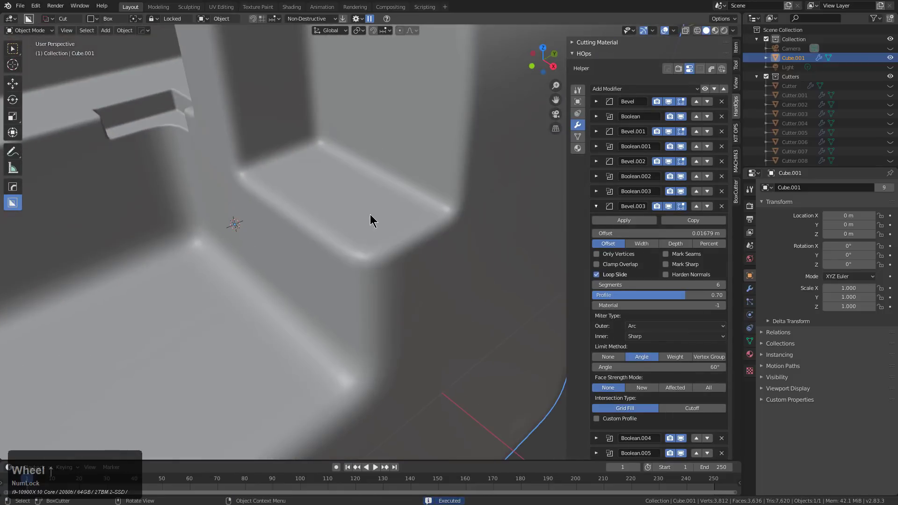
left_click_drag(366, 319, 367, 322)
left_click(321, 301)
Cut a box notch into the front end of the long ledge.
scroll(320, 300, "down", 3)
mouse_move(252, 296)
middle_mouse_down("shift")
mouse_move(340, 267)
mouse_move(297, 248)
mouse_move(310, 252)
middle_mouse_up("shift")
mouse_move(276, 174)
left_mouse_down()
mouse_move(228, 334)
mouse_move(237, 340)
left_mouse_up()
left_click(247, 354)
Cut a box notch into the rounded top edge of the pillar between the two recesses.
scroll(264, 279, "down", 3)
middle_click_drag(295, 190, 389, 217, "shift")
scroll(509, 196, "up", 2)
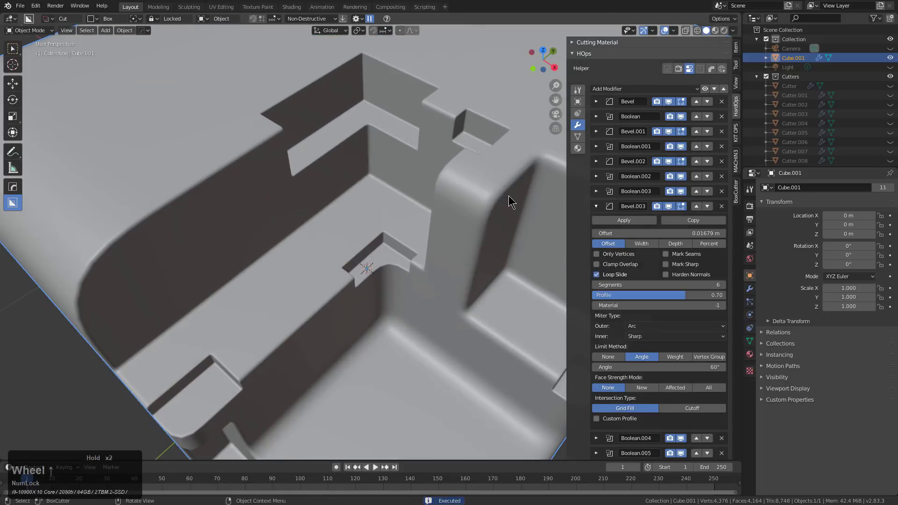
left_click_drag(501, 161, 489, 265)
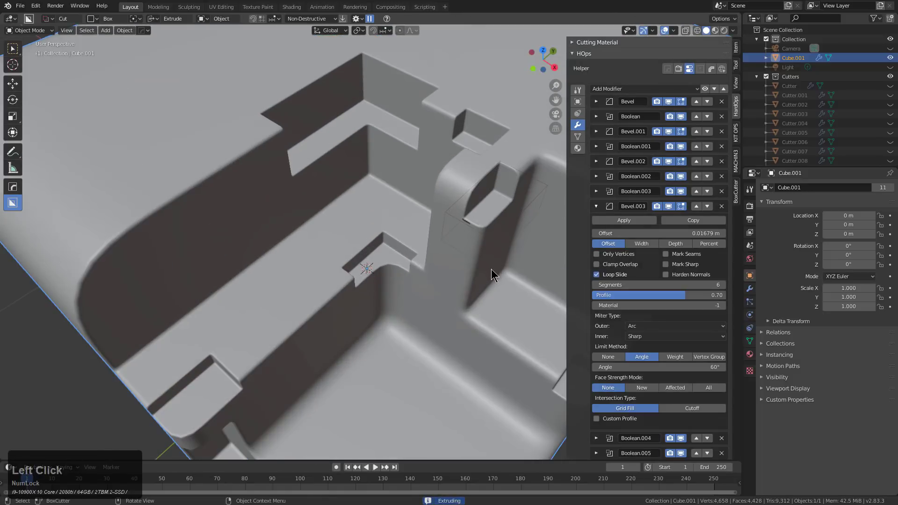
left_click(484, 253)
Set the newest bevel's width to about 0.0056 m around the pillar notch.
middle_click_drag(484, 252, 379, 228)
scroll(385, 187, "up", 4)
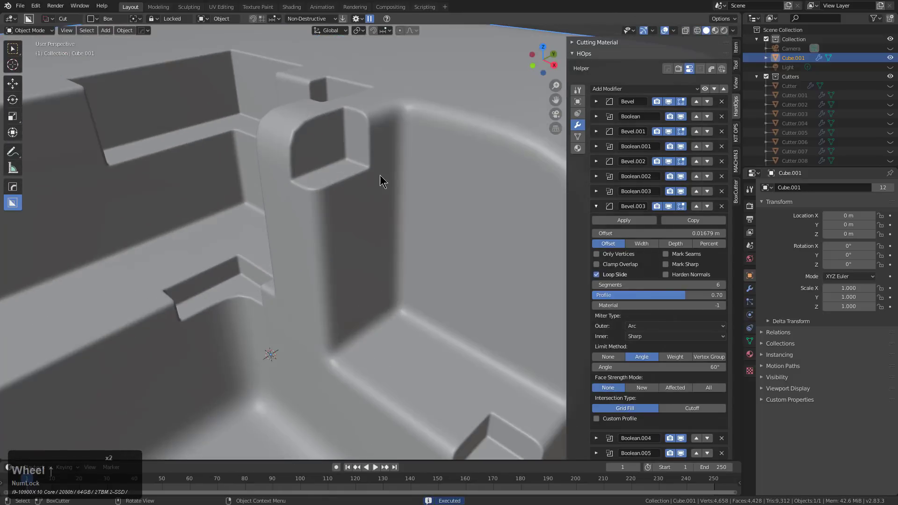
middle_click_drag(347, 135, 344, 173)
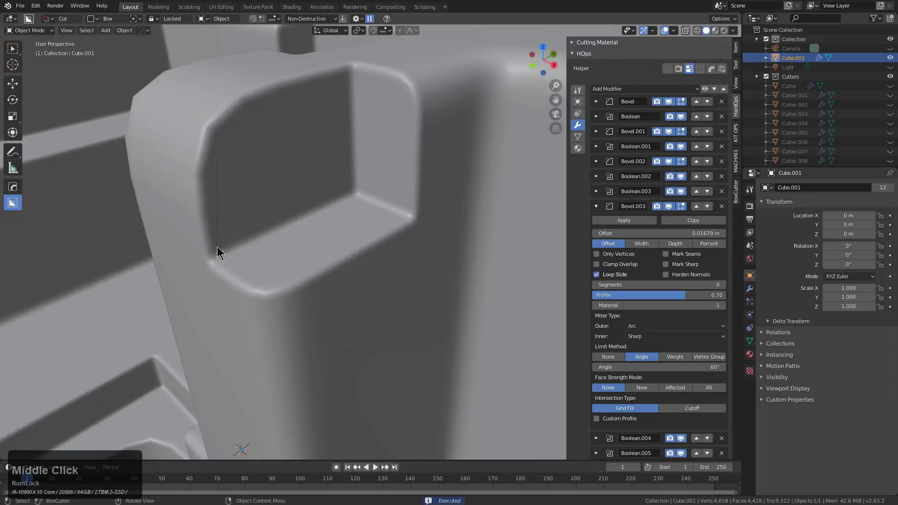
right_click(345, 209)
left_click(344, 193)
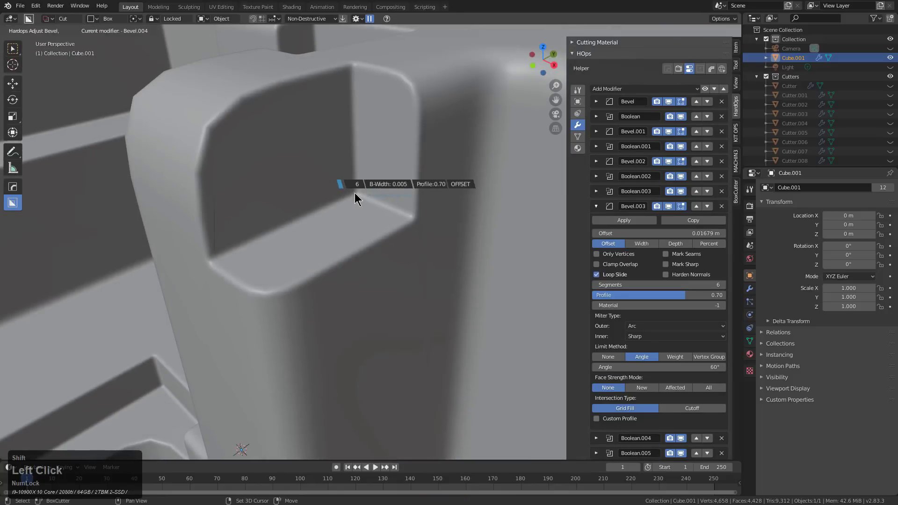
double_click(354, 193)
Run Step after the detail notches to add a sixth bevel level.
scroll(423, 162, "down", 3)
key("q")
mouse_move(421, 181)
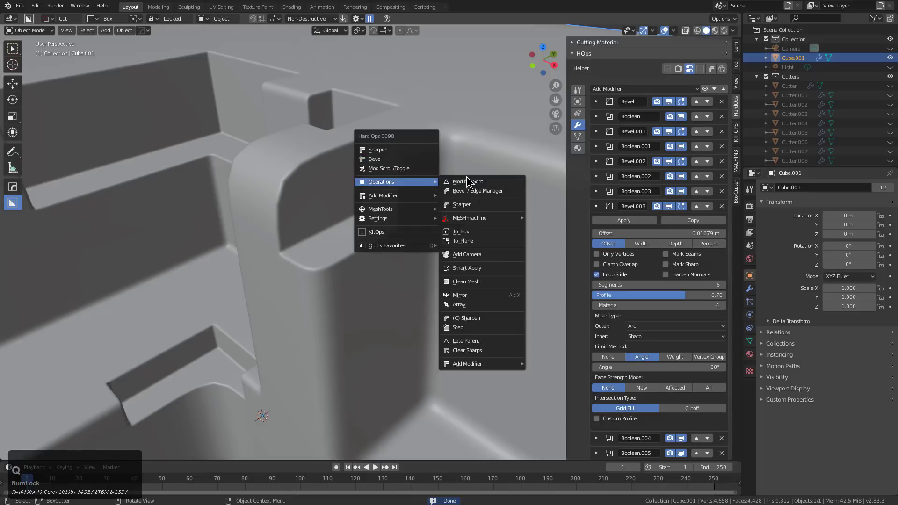
left_click(470, 326)
Cut a tiny notch below the ledge-corner notch and another box notch into the ledge edge beside it.
middle_click_drag(308, 211, 332, 243)
scroll(362, 170, "up", 3)
middle_click_drag(326, 104, 381, 196)
scroll(391, 234, "up", 4)
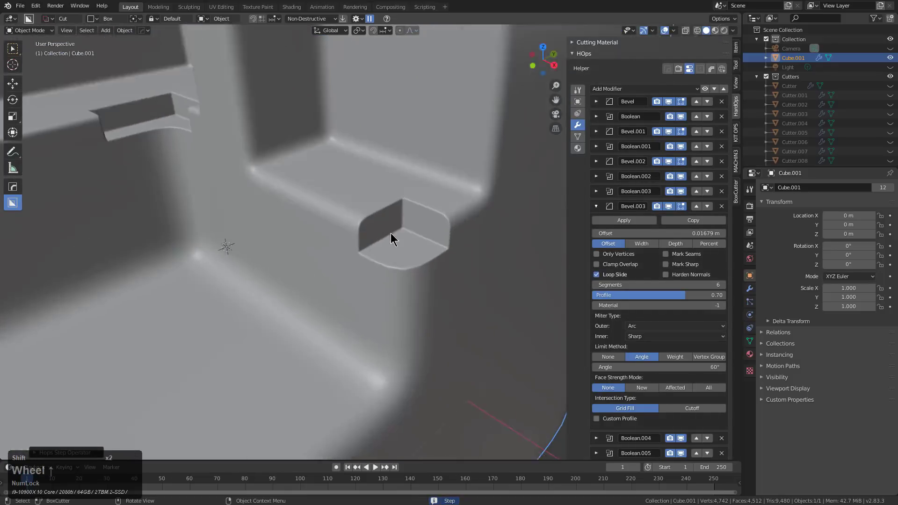
left_click(437, 339)
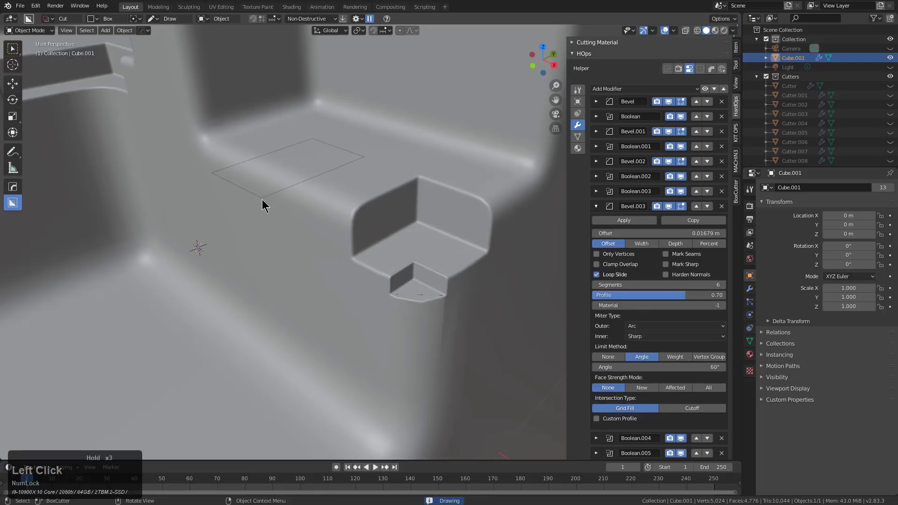
left_click(267, 229)
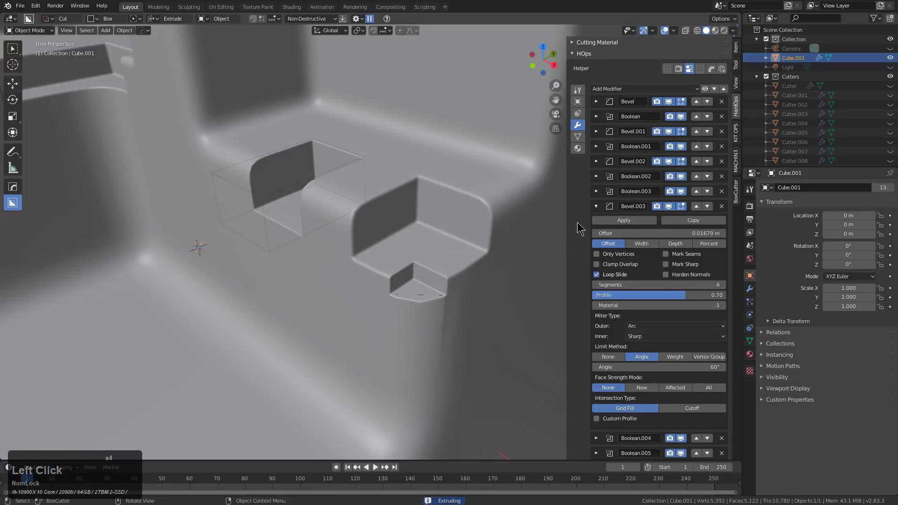
Collapse the settings of the Bevel.003, Bevel.004 and Bevel.005 modifiers in the cut cube's stack.
left_click(597, 207)
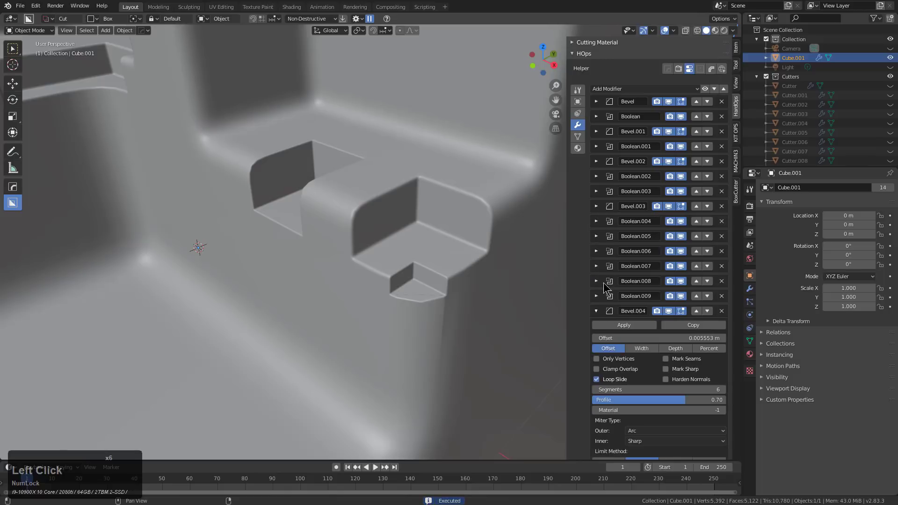
left_click(596, 310)
scroll(487, 265, "down", 5)
left_click(597, 357)
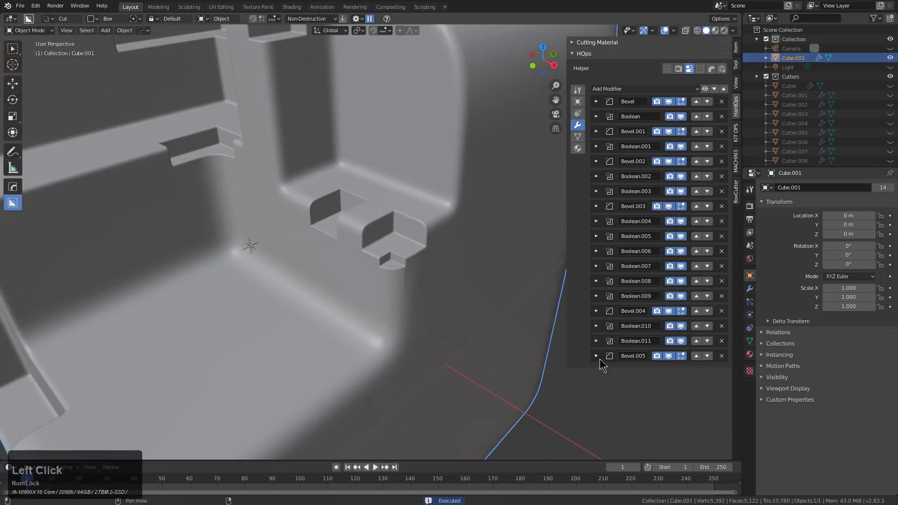
Cut another small box notch into the edge of the stepped recess.
scroll(377, 183, "down", 4)
middle_click_drag(377, 183, 398, 205)
scroll(399, 205, "up", 4)
left_click_drag(414, 206, 420, 275)
scroll(417, 282, "down", 1)
Draw a box cut through the recess's rounded side wall and solidify the cutter so it leaves a thin groove.
middle_click_drag(300, 294, 352, 163)
left_click_drag(367, 118, 345, 231)
left_click_drag(339, 273, 337, 283)
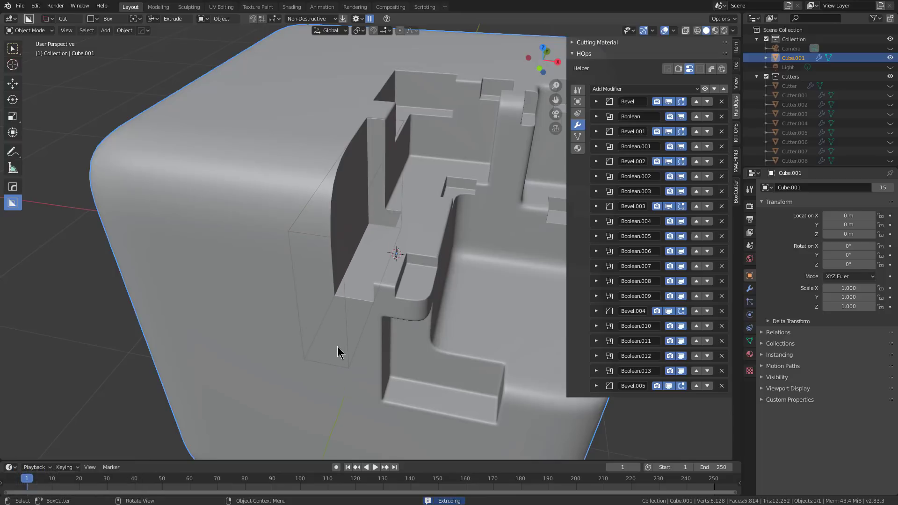
key("Num_Lock")
key("t")
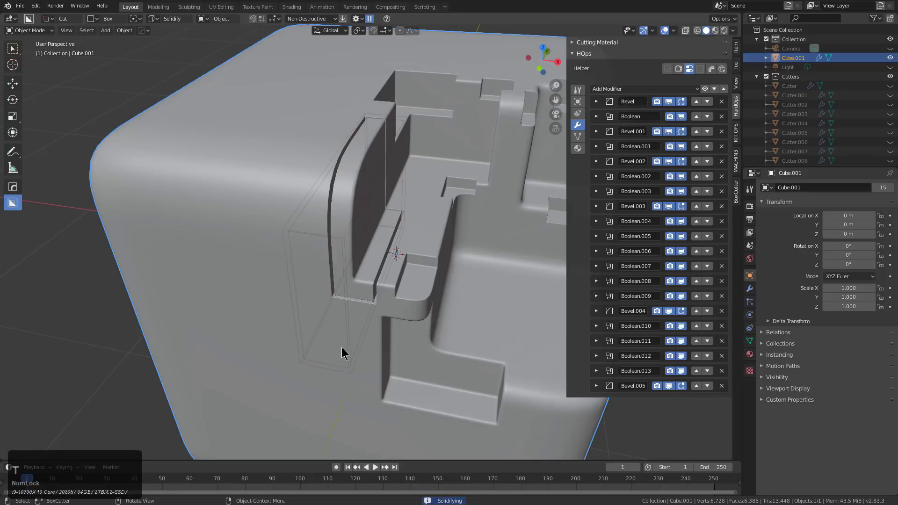
key("space")
Cut a small box notch into the recess's upper rim at the end of the thin groove, keeping its cutter selected.
middle_click_drag(417, 263, 296, 258)
scroll(295, 258, "up", 2)
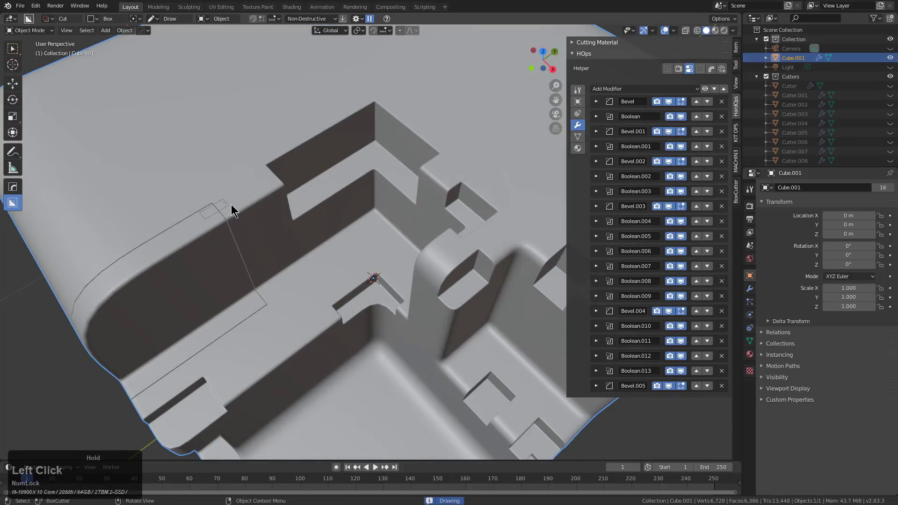
left_click_drag(237, 203, 238, 205)
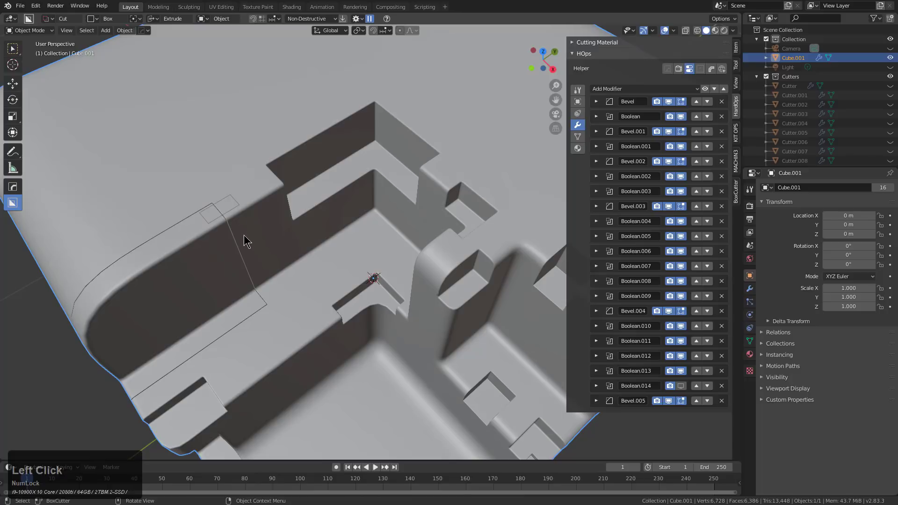
key("shift")
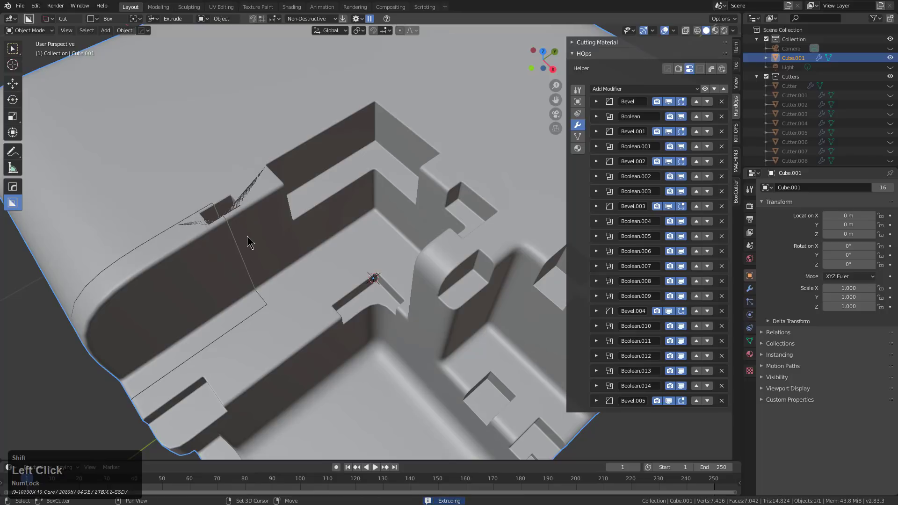
left_click(247, 236, "shift")
Scale the rim notch's cutter along the X axis and hide the cutter.
key("KP_Decimal")
middle_click_drag(299, 231, 448, 307)
key("d")
key("s")
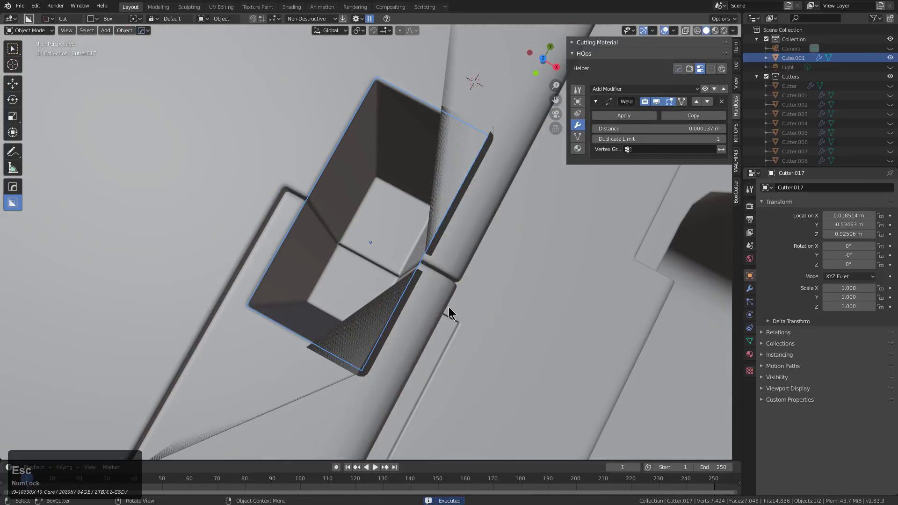
key("Escape")
key("s")
key("x")
left_click(429, 294)
scroll(462, 280, "down", 3)
key("h")
Cut a large box into the front corner of the recess floor and solidify the cutter into a thin groove.
middle_click_drag(462, 280, 388, 228)
scroll(418, 229, "down", 5)
scroll(371, 217, "down", 4)
left_click(425, 310)
scroll(381, 255, "up", 1)
mouse_move(373, 238)
left_mouse_down()
mouse_move(379, 361)
mouse_move(401, 392)
mouse_move(405, 444)
left_mouse_up()
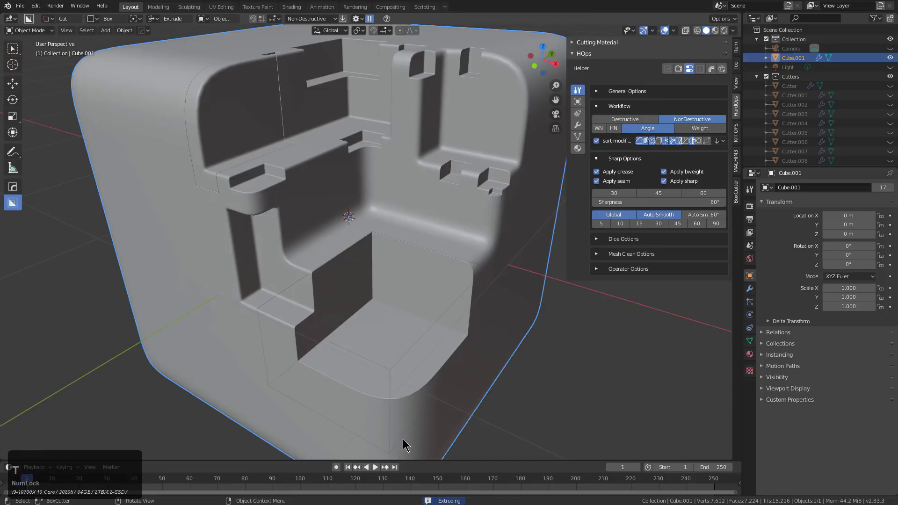
key("t")
left_click_drag(413, 436, 414, 436)
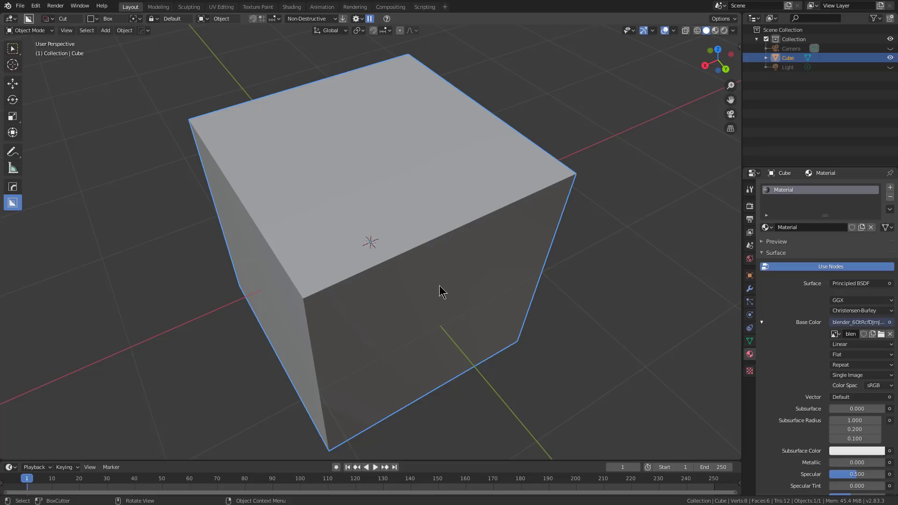
Activate the HardOps tool on the plain cube and examine its available operations and modifier shortcuts.
middle_click_drag(441, 290, 416, 184)
key("w")
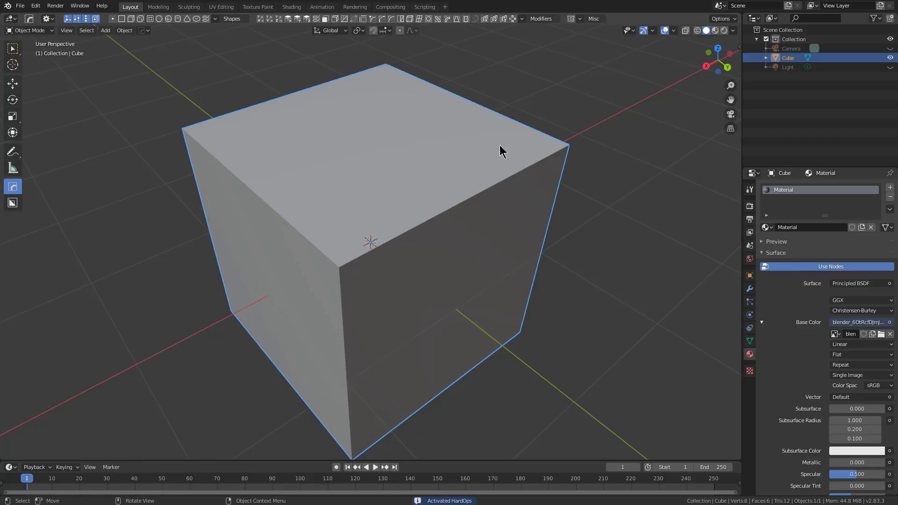
key("q")
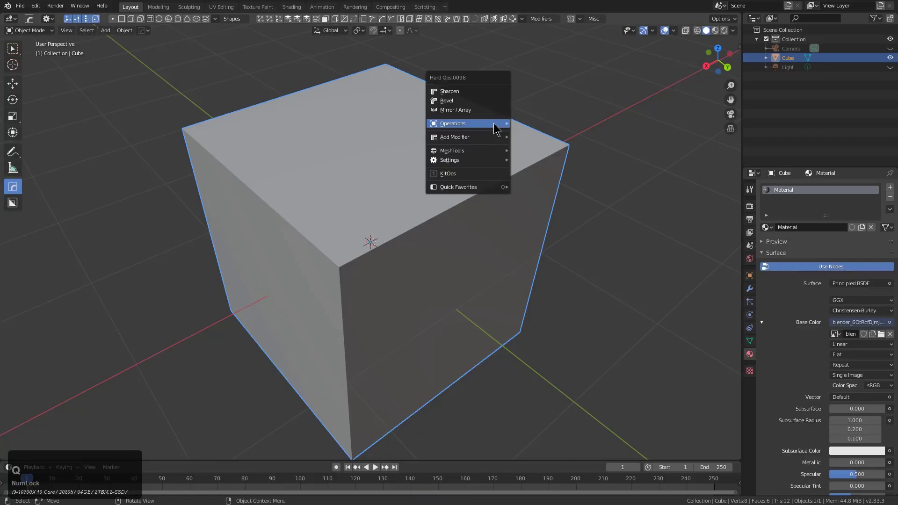
mouse_move(491, 124)
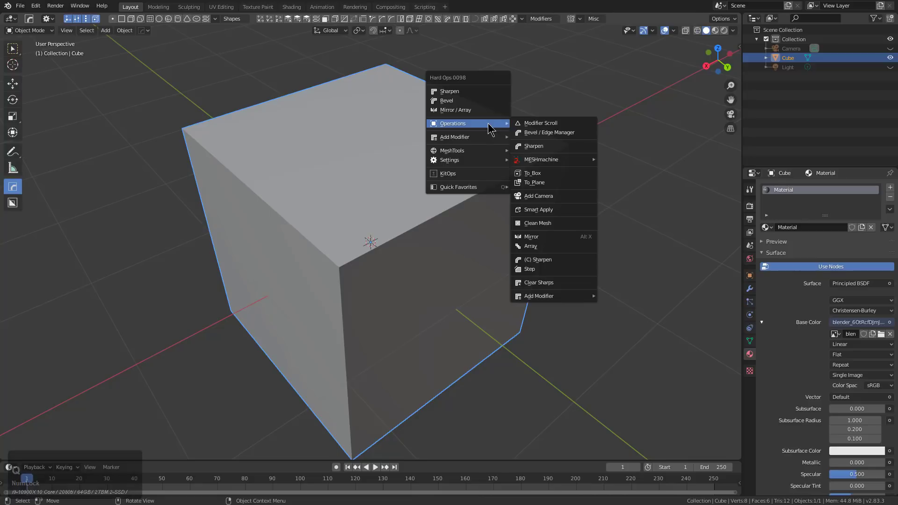
mouse_move(464, 153)
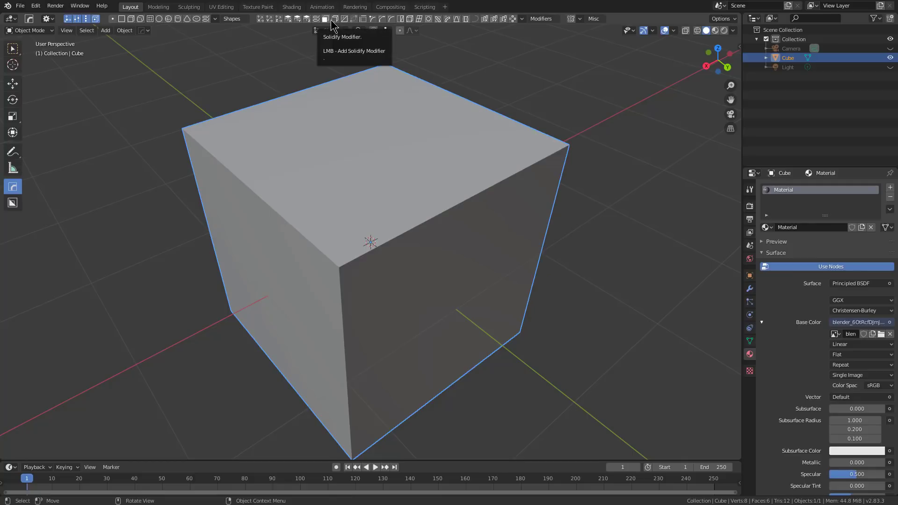
middle_click_drag(426, 196, 585, 244)
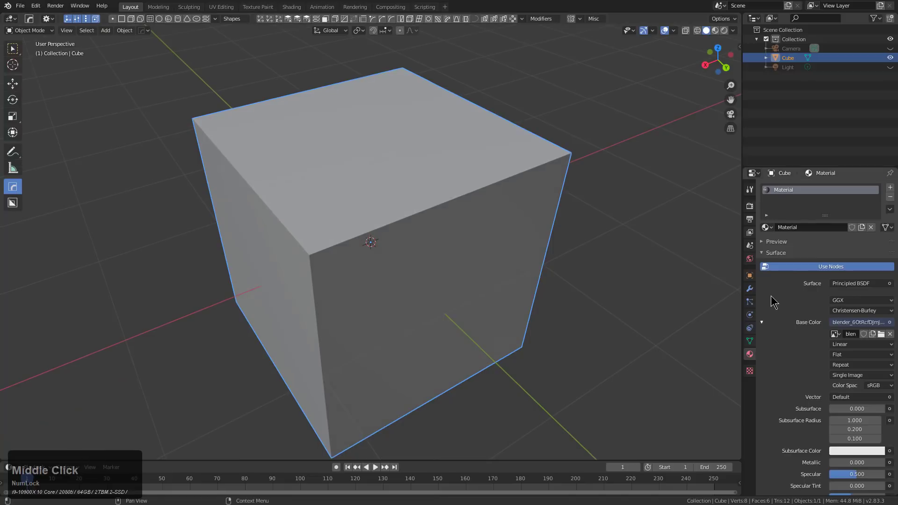
Toggle the viewport between solid and texture shading, leaving the cube's image texture displayed.
middle_click_drag(490, 220, 427, 203)
key("v")
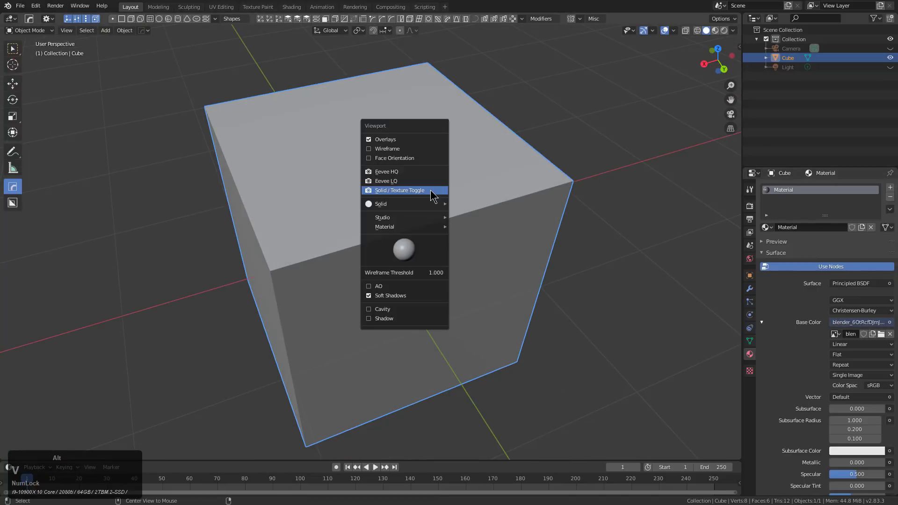
left_click(380, 195)
key("v")
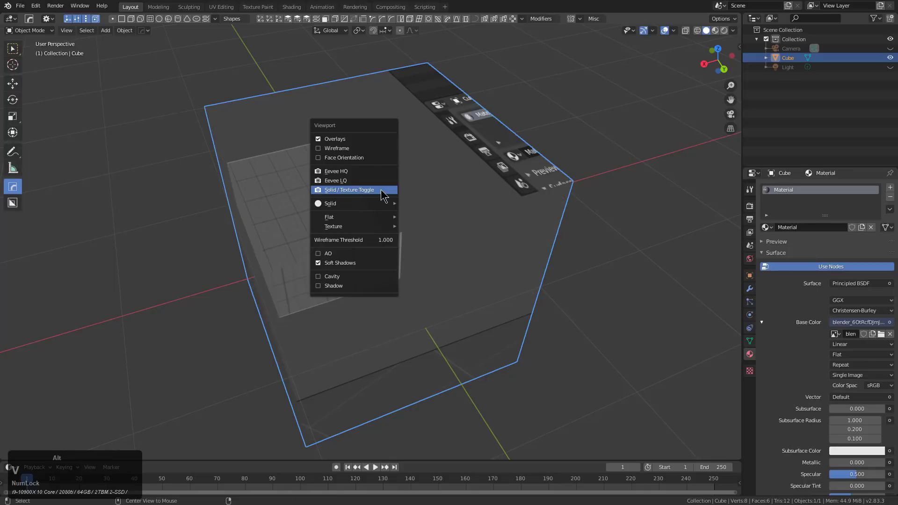
left_click(381, 194)
key("v")
left_click(381, 195)
mouse_move(399, 257)
middle_mouse_down()
mouse_move(381, 252)
mouse_move(397, 245)
middle_mouse_up()
Add two loop cuts to the textured cube in Edit Mode, sliding the first toward one side at about 0.62.
key("Tab")
key("ctrl+r")
left_click(360, 236)
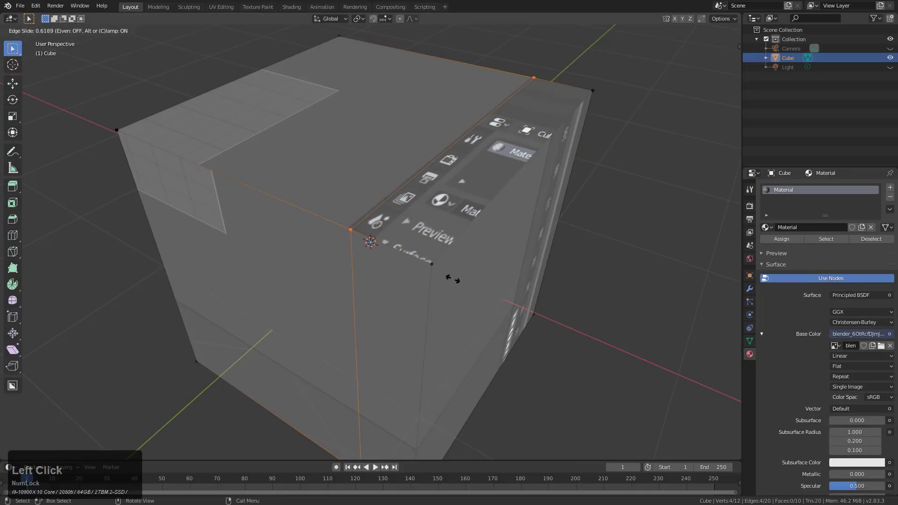
left_click(446, 283)
middle_click_drag(509, 236, 437, 180)
key("ctrl+r")
left_click(421, 201)
left_click(464, 205)
Select three adjoining faces around the cube's corner and separate them into their own object.
left_click(436, 182)
left_click(331, 175, "shift")
left_click(448, 264, "shift")
middle_click_drag(448, 264, 436, 267)
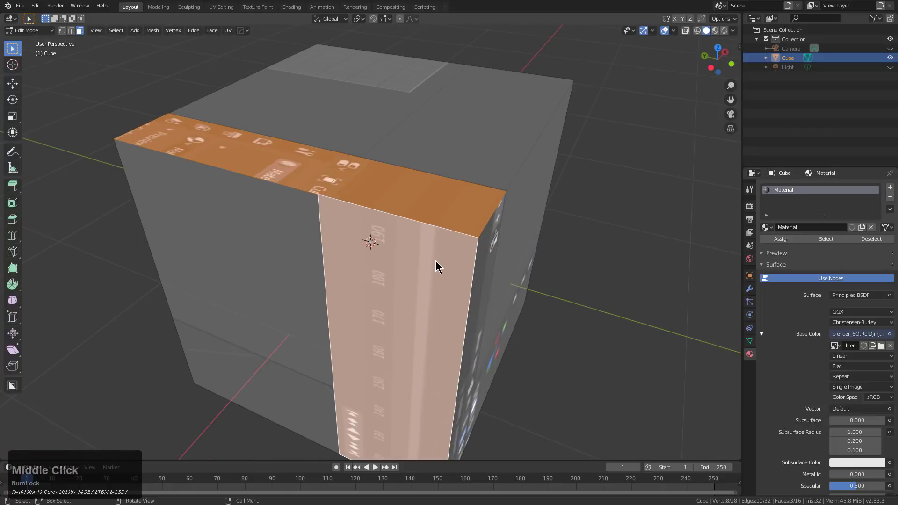
key("p")
left_click(445, 266)
key("Tab")
Move the separated corner piece away from the cube and delete it.
left_click(467, 259)
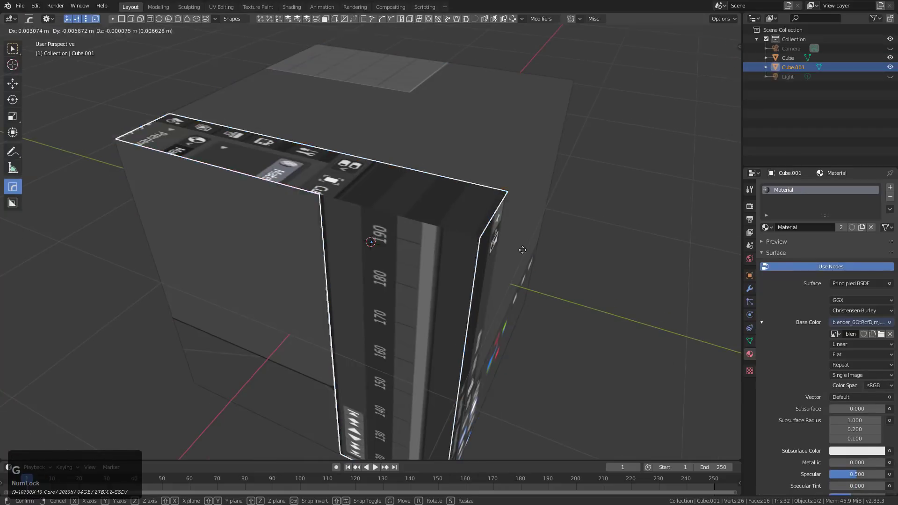
left_click_drag(467, 259, 522, 252)
middle_click_drag(522, 251, 483, 160)
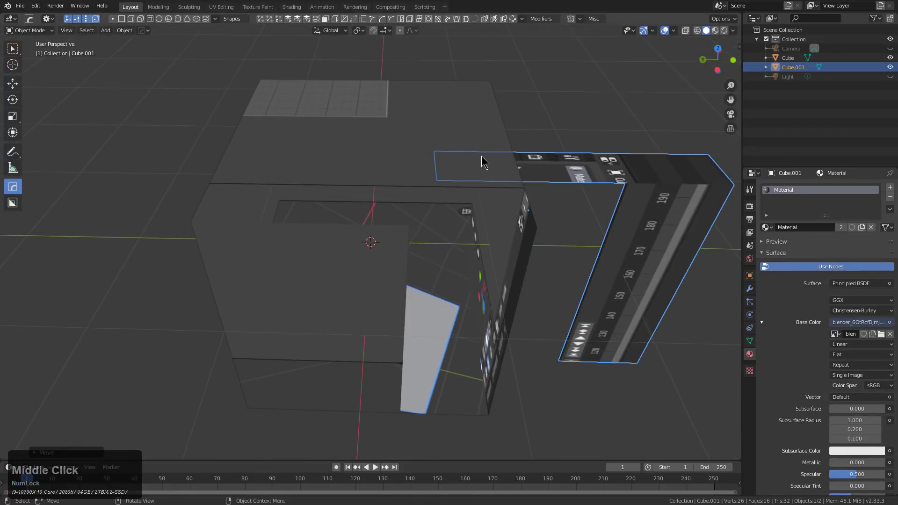
left_click_drag(483, 161, 574, 141)
key("x")
left_click(561, 137)
Delete the remaining open cube and add a fresh cube in its place.
left_click(461, 174)
middle_click_drag(461, 174, 441, 160)
key("q")
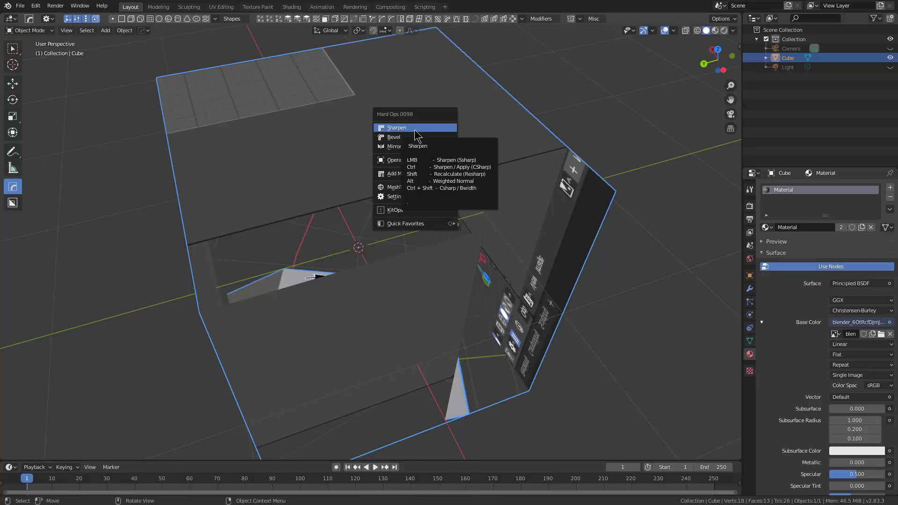
key("x")
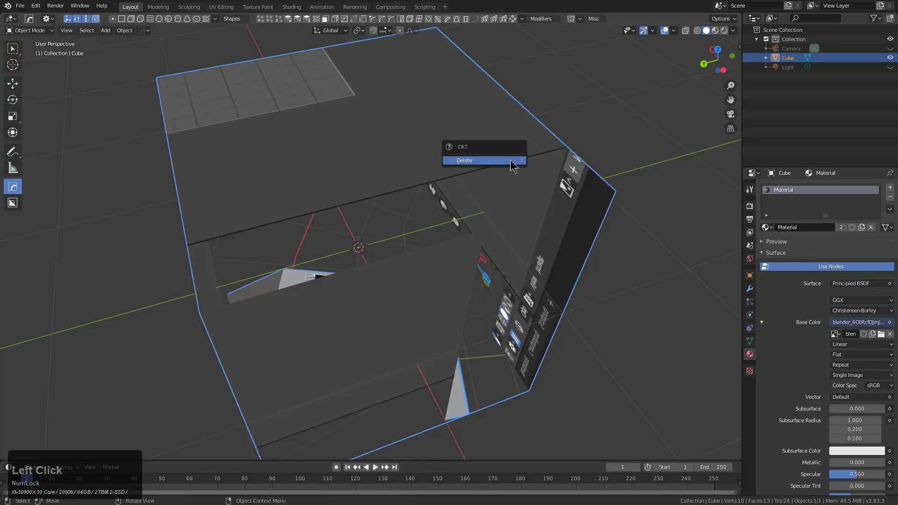
left_click(513, 165)
key("shift+a")
left_click(540, 164)
Add a Hard Ops bevel to the new cube's edges.
key("q")
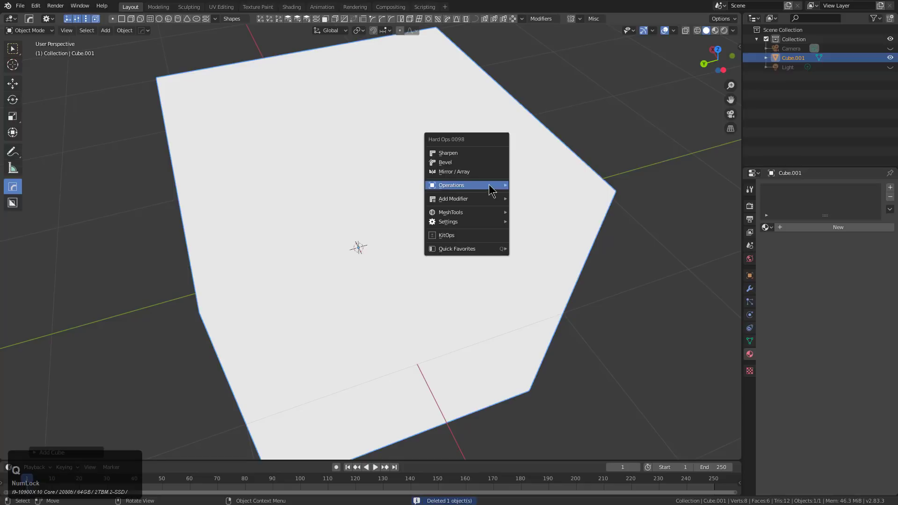
left_click(483, 167)
left_click(413, 162)
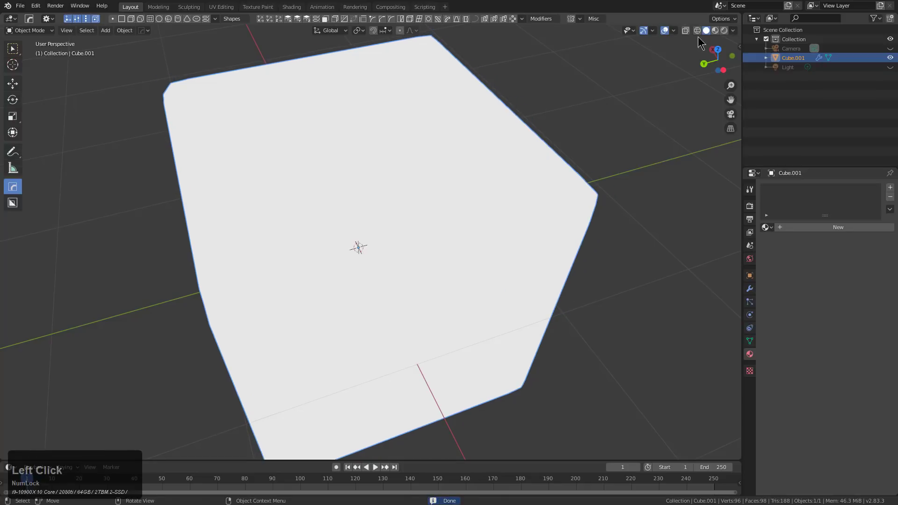
Switch the viewport from texture display back to solid shading on the bevelled cube.
key("alt+v")
left_click(502, 155)
left_click(495, 157)
scroll(397, 215, "down", 3)
middle_click_drag(395, 219, 416, 221)
scroll(415, 221, "up", 2)
Set the cube's first bevel to 3 segments with a width of about 0.257 and a 0.70 profile.
key("q")
left_click(407, 216)
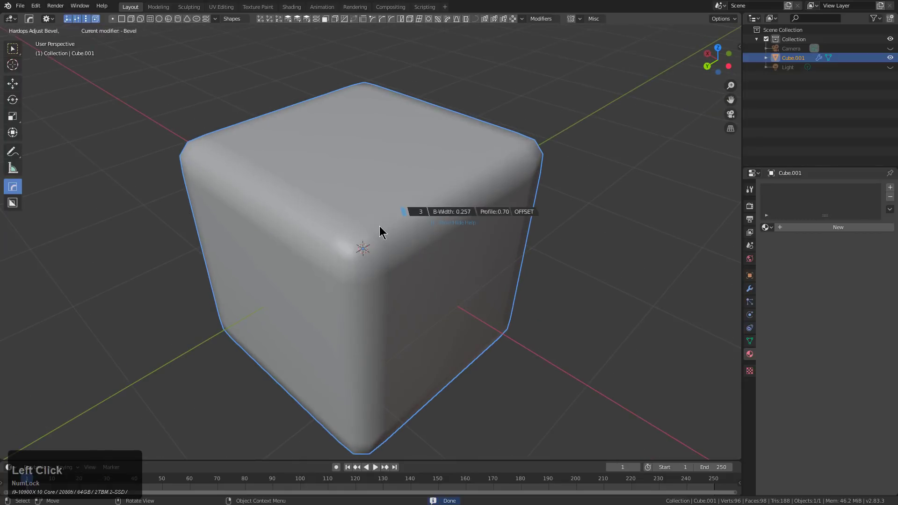
left_click(391, 210)
scroll(395, 199, "down", 1)
key("g")
right_click(369, 252)
Add a second bevel to the cube at half the first one's width, 0.129.
key("q")
left_click(398, 199)
left_click(397, 199)
Switch to BoxCutter and cut a box notch out of the bevelled cube's near top corner.
left_click_drag(377, 168, 356, 275)
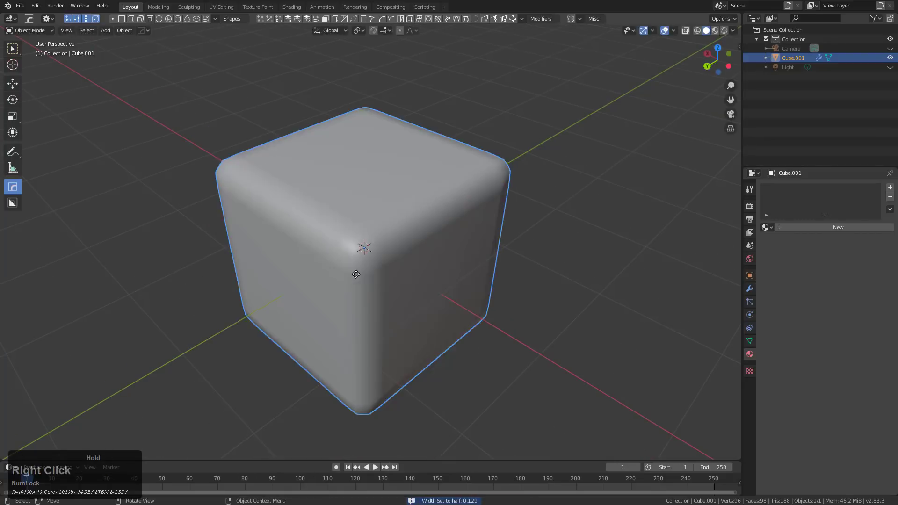
right_click(355, 275)
key("alt+w")
left_click_drag(384, 184, 340, 330)
left_click(353, 395)
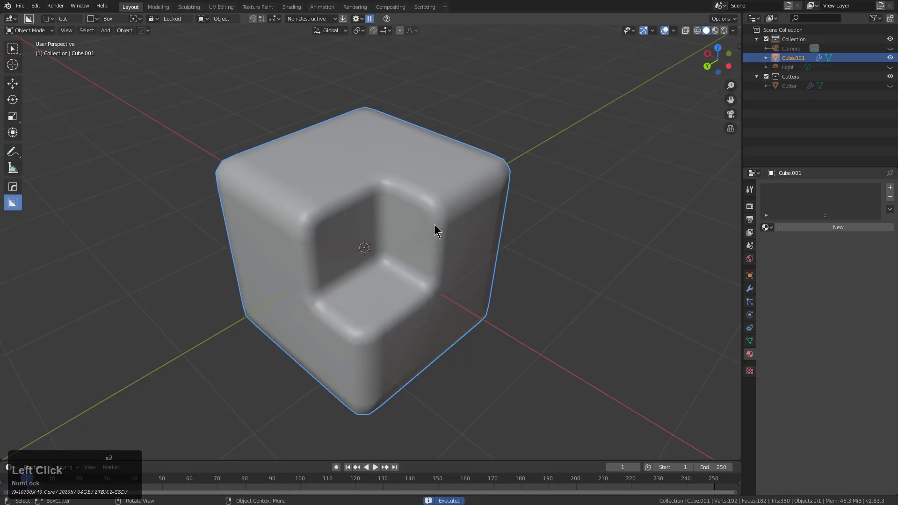
Apply the Weighted Normal variant of Sharpen to the notched cube.
scroll(424, 235, "up", 1)
key("q")
key("q")
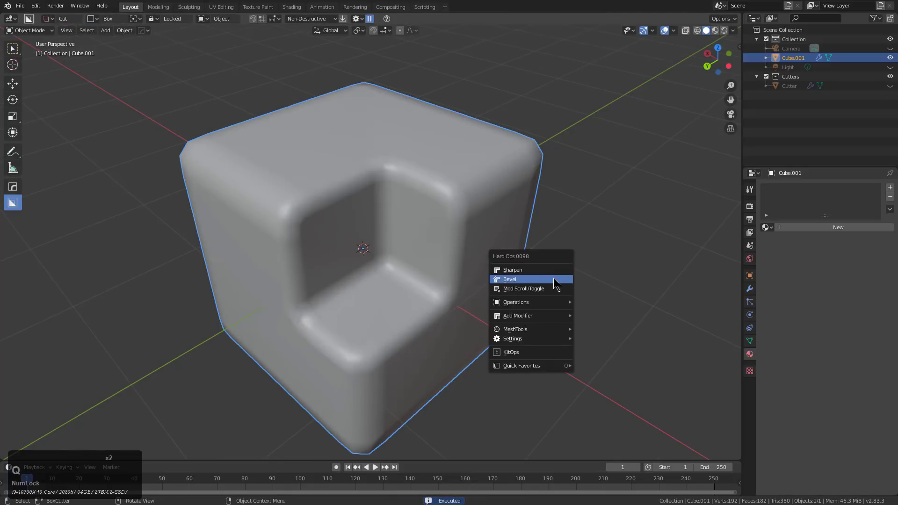
left_click(550, 271)
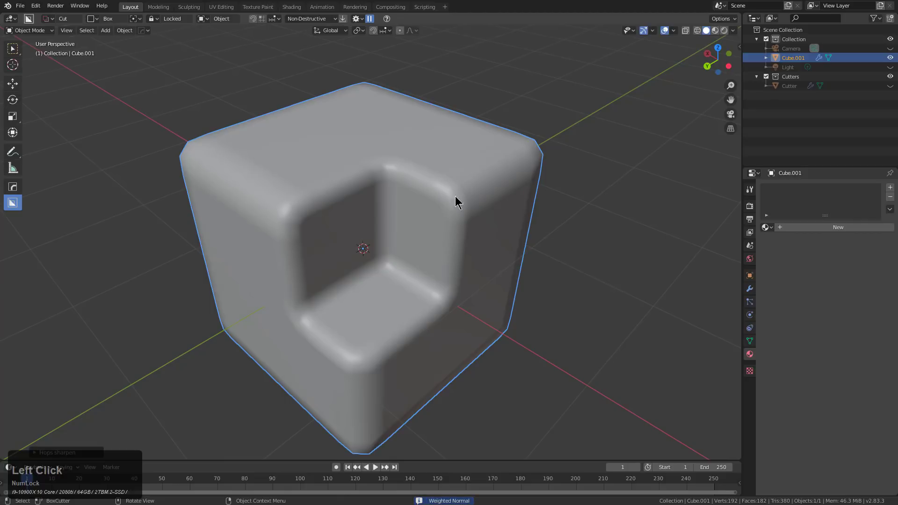
Open the Hard Ops bevel adjustment for the notched cube's Bevel.001 modifier.
key("q")
left_click(535, 203)
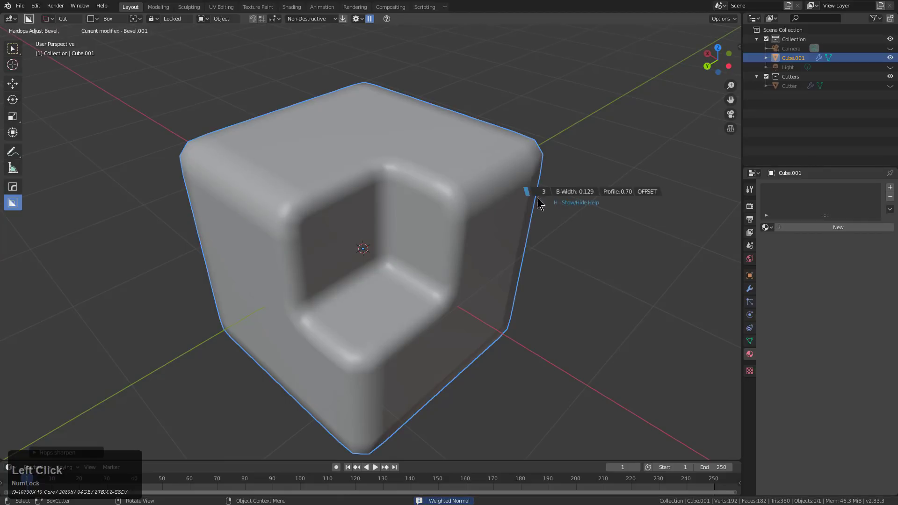
left_click_drag(451, 156, 467, 224)
left_click(467, 279)
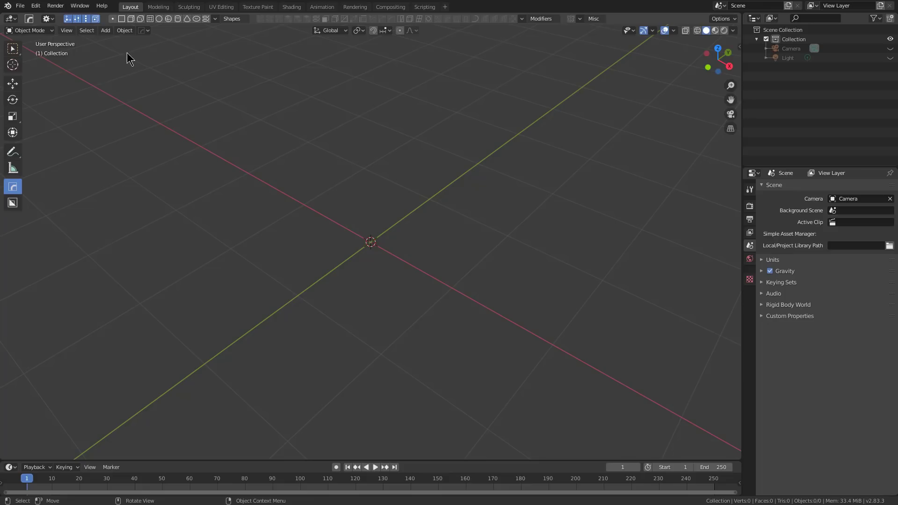
Add a rounded-corner plane primitive in the empty scene and extrude it into a chamfered block with a Screw offset of about 3.3.
left_click(140, 19)
middle_click_drag(161, 40, 476, 265)
left_click_drag(426, 241, 530, 290)
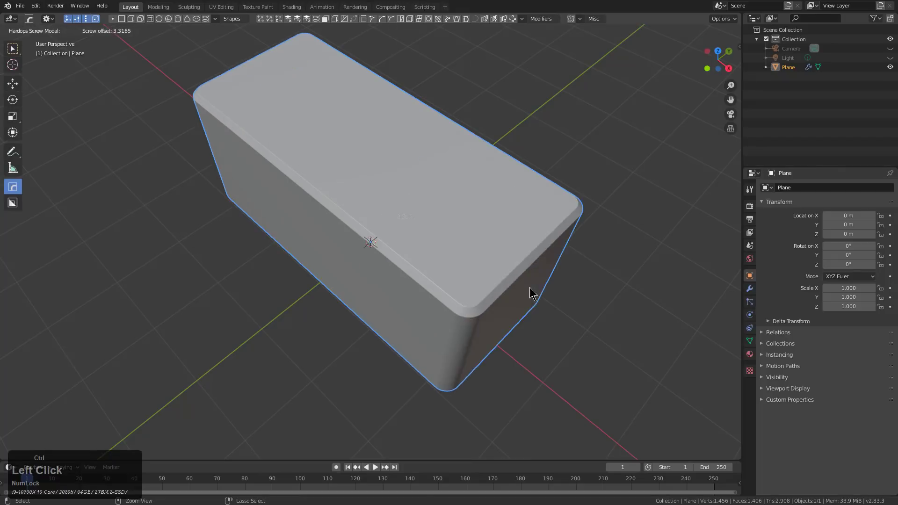
left_click_drag(372, 142, 378, 192, "ctrl")
Slice a box-shaped piece off the block's near top corner with BoxCutter, leaving it as a separate part.
middle_click_drag(470, 269, 432, 243)
scroll(419, 206, "up", 1)
left_click_drag(377, 196, 419, 272)
right_click(418, 273)
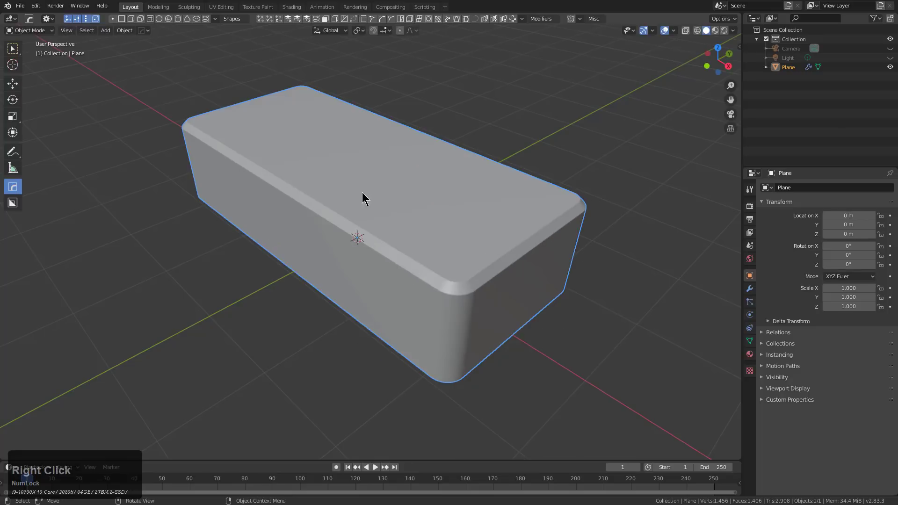
key("w")
left_click_drag(371, 178, 457, 371)
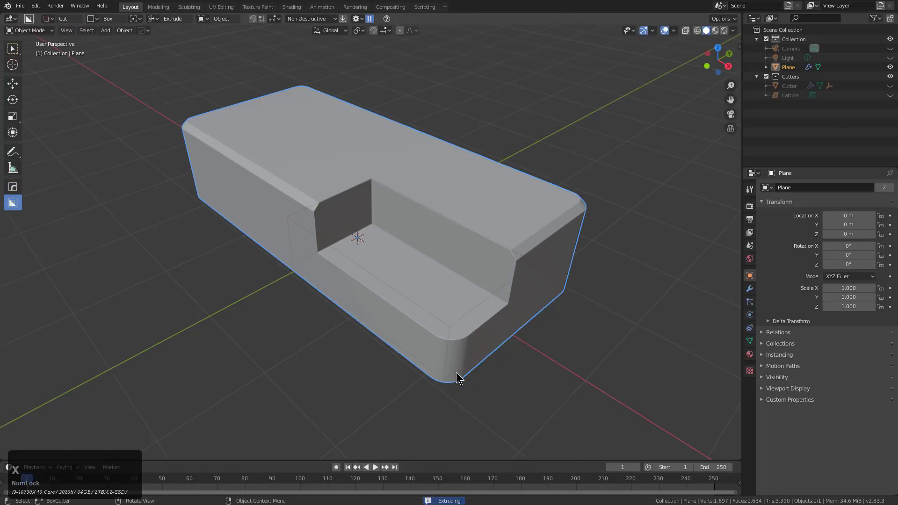
left_click(531, 282)
Slice a second, larger box-shaped piece out of the block around and below the first slice at the same corner.
left_click_drag(491, 209, 473, 316)
key("x")
left_click(480, 379)
middle_click_drag(542, 282, 503, 238)
left_click(507, 239)
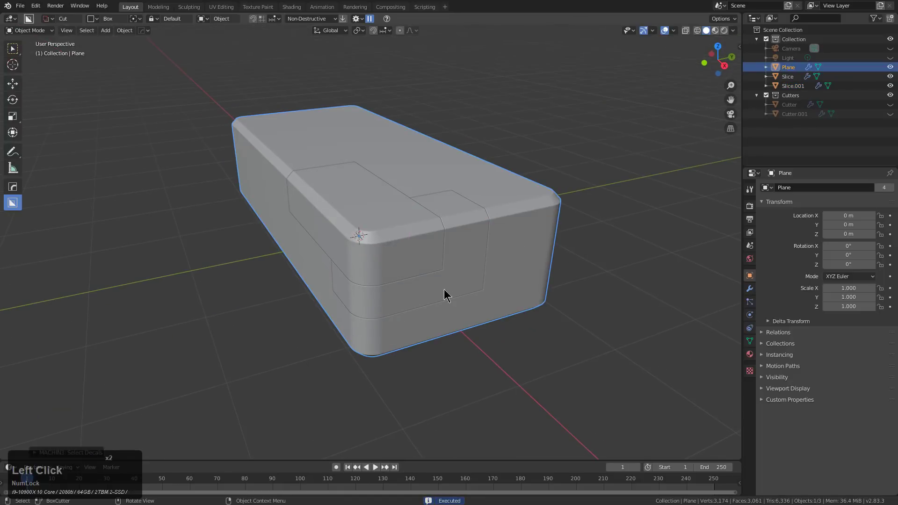
Slice a third box-shaped piece lower on the block, wrapping the corner and running along the long side.
mouse_move(507, 220)
left_mouse_down()
mouse_move(386, 343)
mouse_move(314, 360)
left_mouse_up()
key("x")
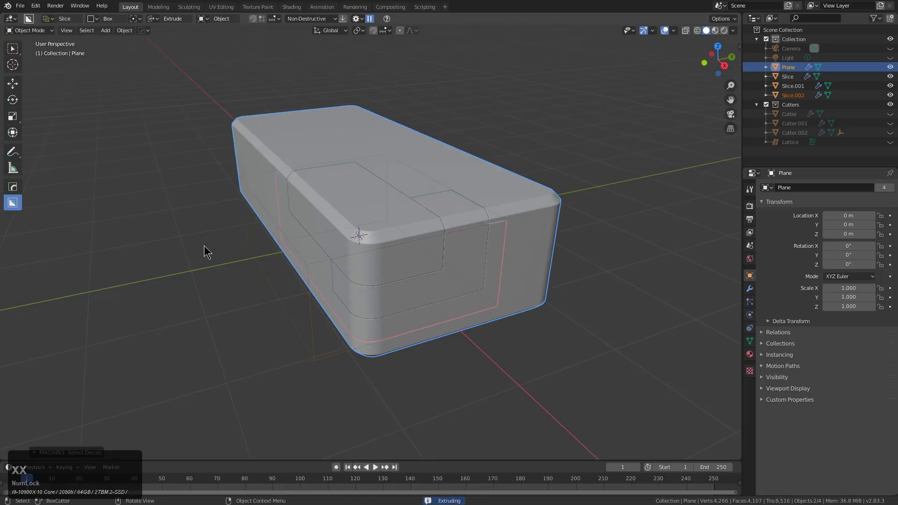
middle_click_drag(199, 237, 278, 233)
left_click(448, 253)
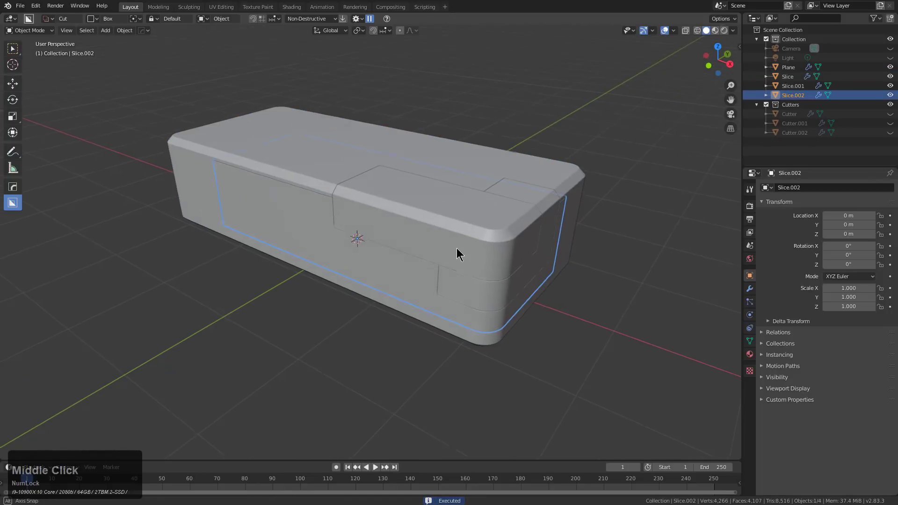
Reduce the third slice's Solidify thickness with the Hard Ops dots so that it sits recessed in the block.
middle_click_drag(448, 253, 442, 266)
key("w")
left_click_drag(519, 314, 461, 301, "ctrl")
Set the second slice's Solidify thickness to about 1.08 with the Hard Ops dots.
left_click(469, 290)
middle_click_drag(466, 316, 495, 285)
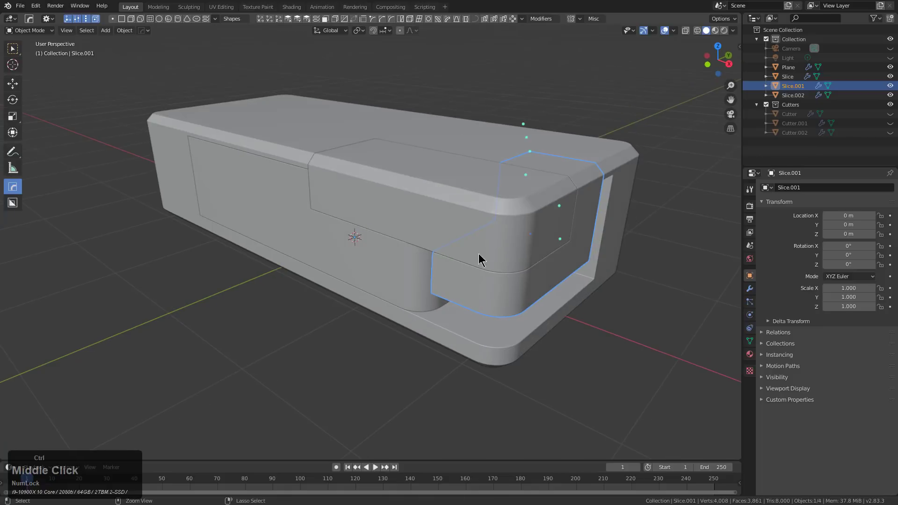
left_click_drag(528, 153, 540, 171, "ctrl")
double_click(529, 186)
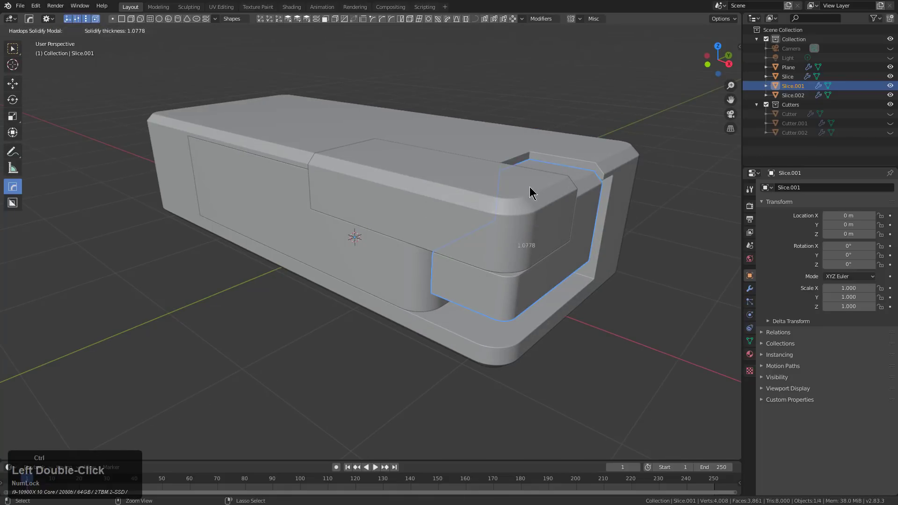
left_click(526, 183)
Set the first slice's Solidify thickness to about 1.10 with the Hard Ops dots.
middle_click_drag(526, 183, 397, 232)
left_click(393, 234)
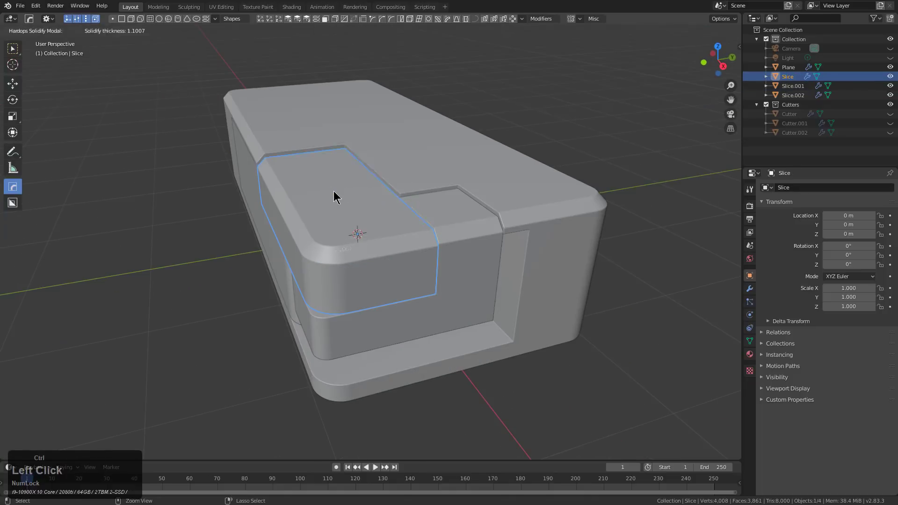
middle_click_drag(335, 196, 639, 203)
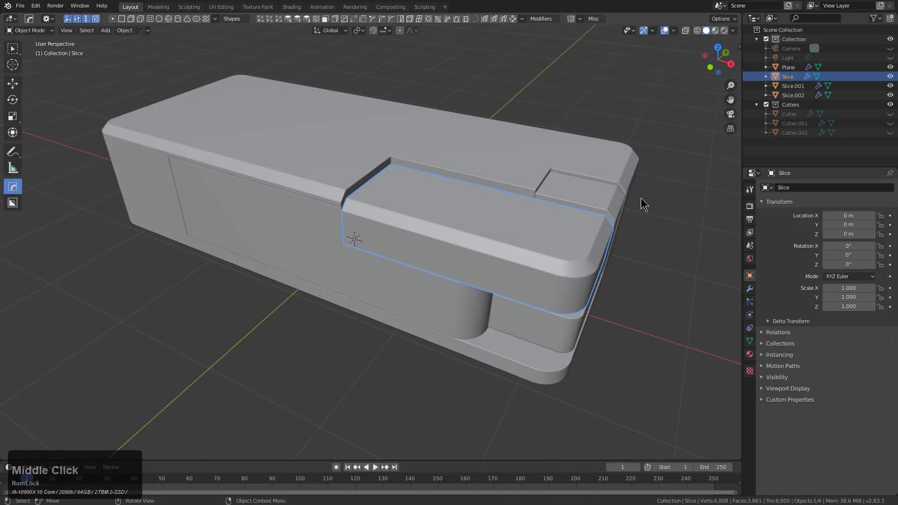
Show the Hard Ops helper's modifier stack for the first slice in the sidebar and widen it to make the names readable.
key("n")
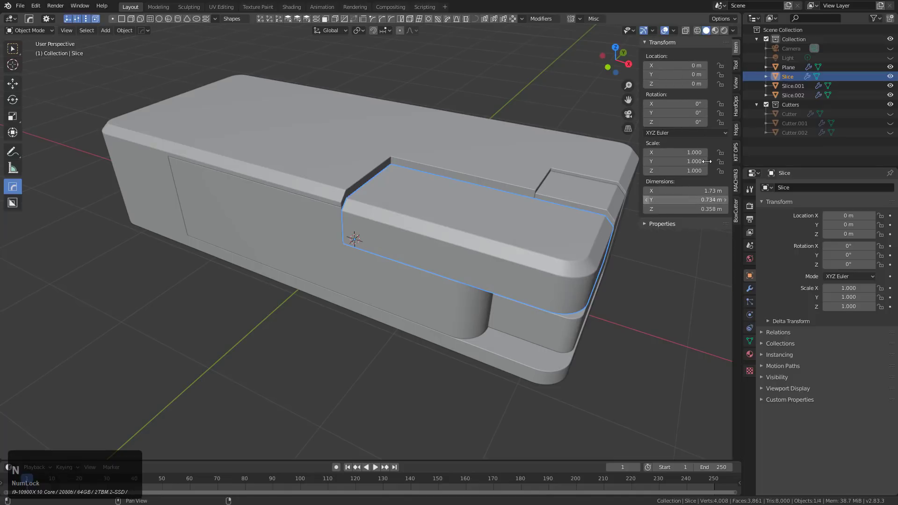
left_click(733, 132)
left_click(689, 70)
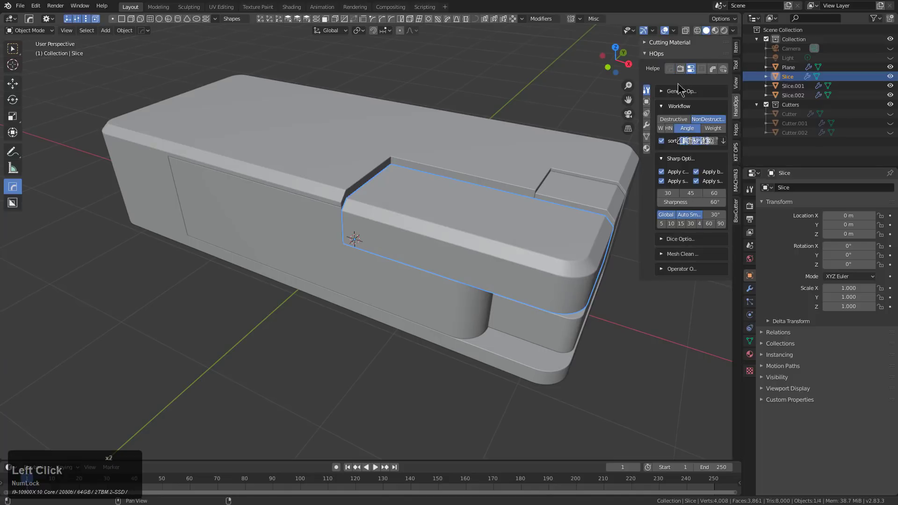
left_click(648, 126)
left_click(723, 89)
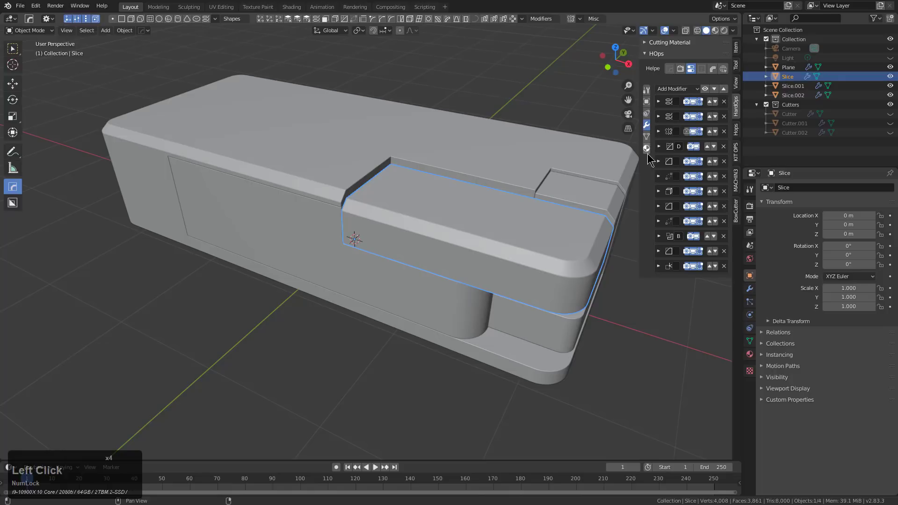
left_click_drag(639, 164, 566, 165)
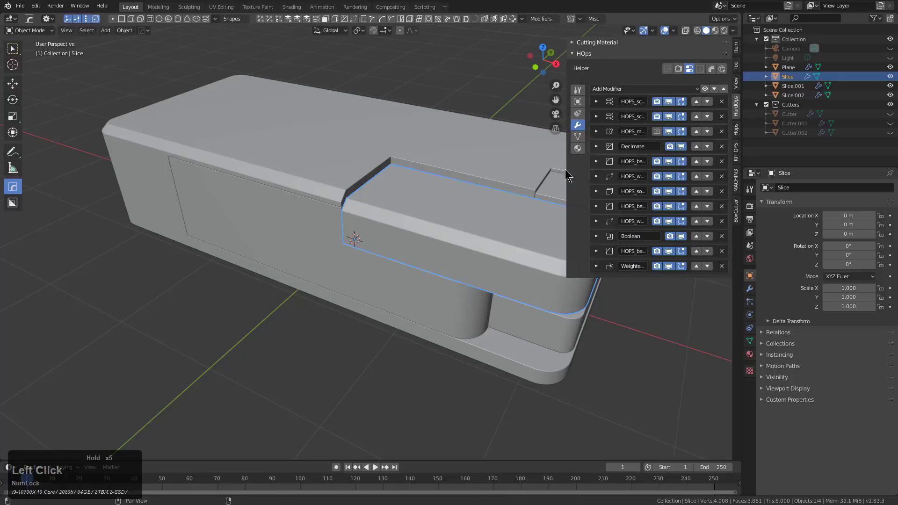
Run Smart Apply on the main body, and switch the remaining bevel's viewport display off and back on.
middle_click_drag(462, 205, 351, 231)
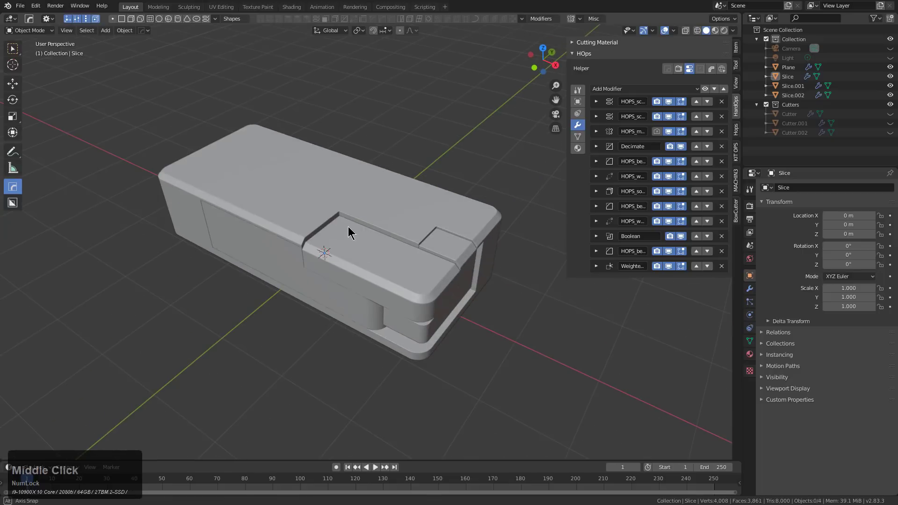
left_click(393, 206)
key("q")
mouse_move(416, 229)
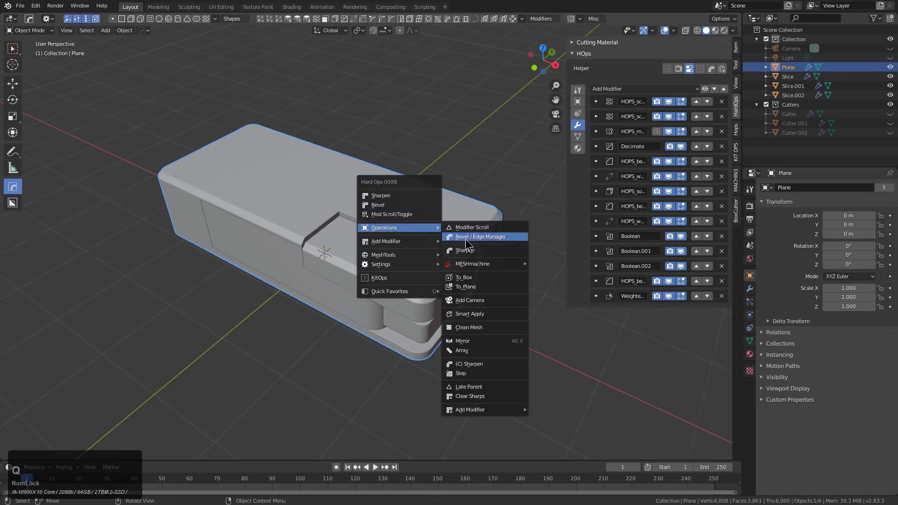
left_click(477, 315)
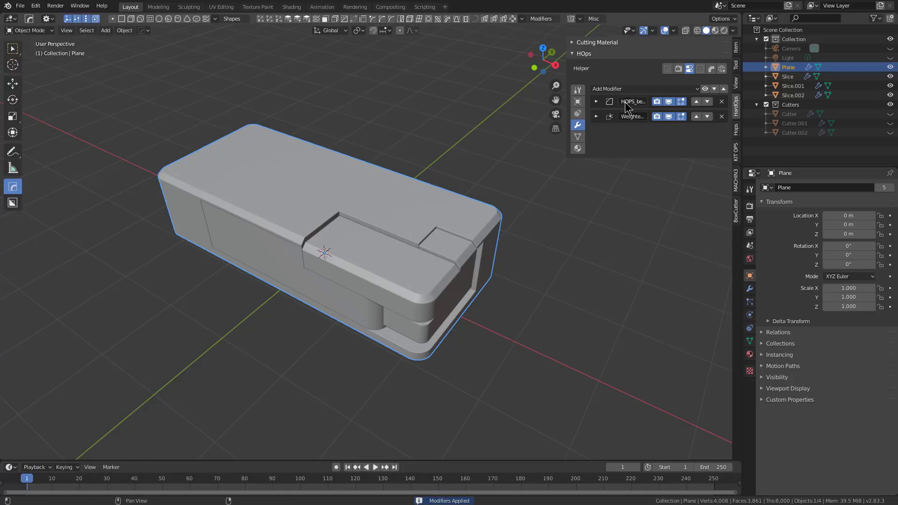
left_click(668, 102)
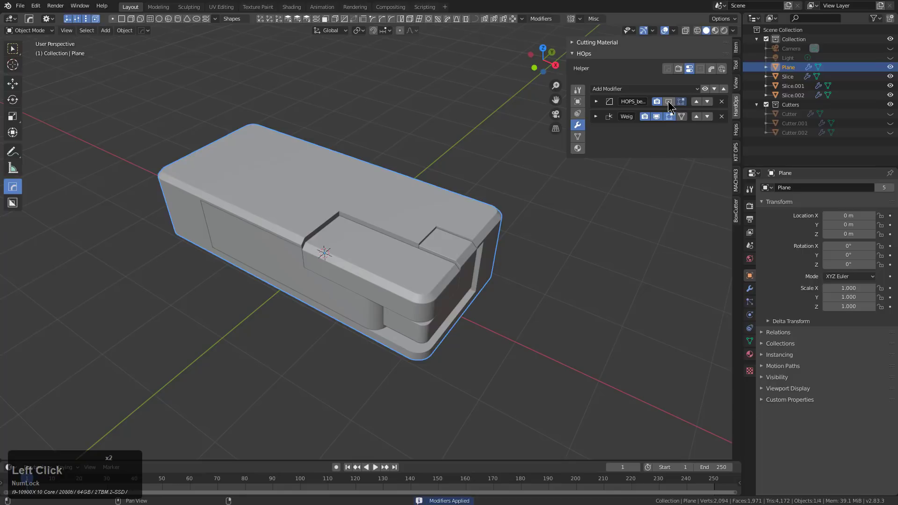
left_click(667, 101)
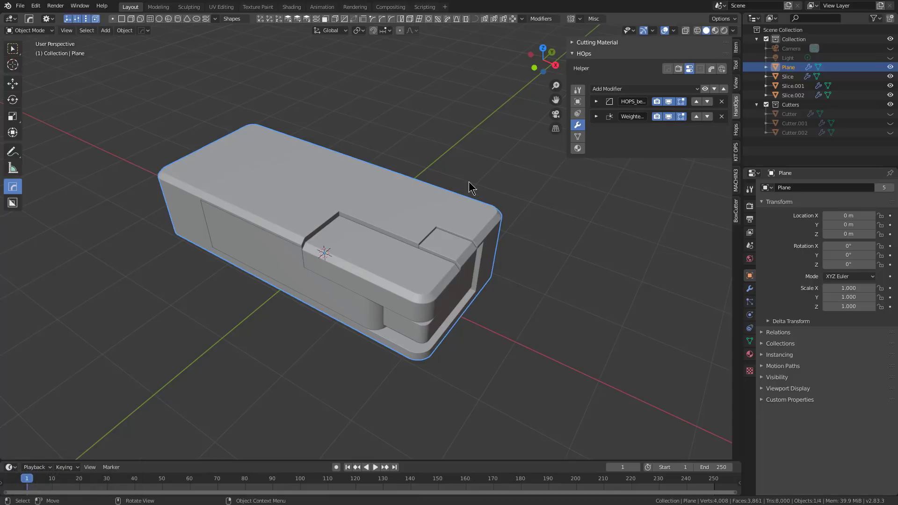
Undo the Smart Apply on the main body.
middle_click_drag(408, 207, 418, 237)
scroll(411, 235, "up", 2)
key("ctrl+z")
scroll(383, 246, "down", 1)
middle_click_drag(369, 250, 365, 285, "shift")
key("ctrl+z")
Duplicate the main body in place and Smart Apply the copy with the variant that clears the last Bevel and Weighted Normal.
key("shift+d")
right_click(442, 260)
key("q")
mouse_move(442, 260)
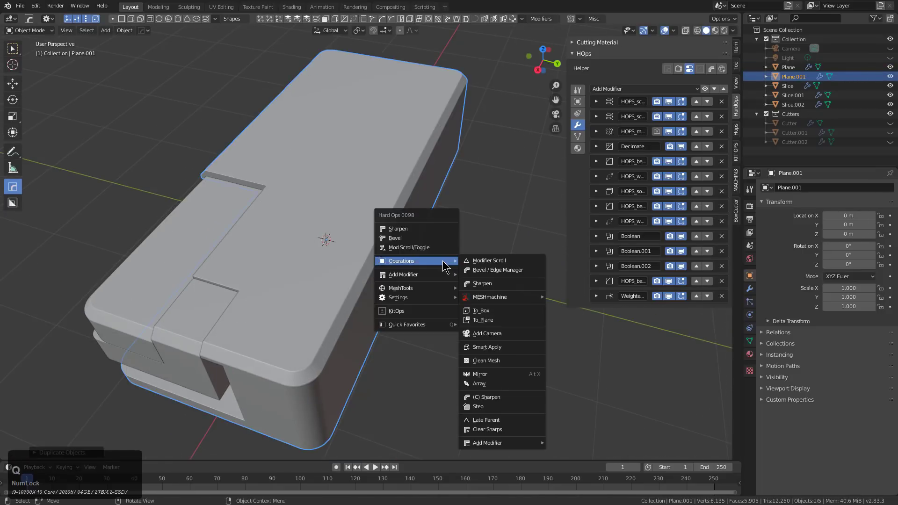
left_click(497, 352)
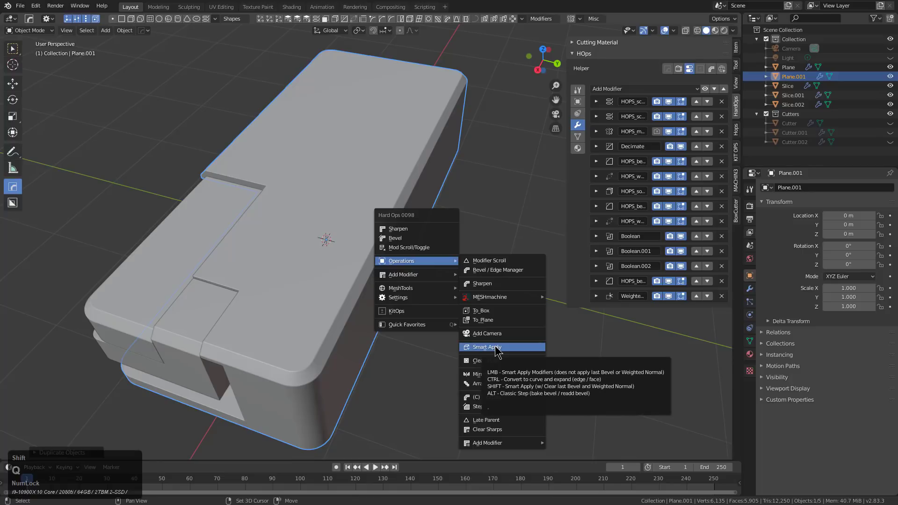
middle_click_drag(491, 340, 457, 259)
Keep only the top, chamfer and long side faces of the duplicate, deleting all its other faces.
key("Tab")
scroll(302, 276, "up", 4)
middle_click_drag(302, 276, 315, 261)
left_click(323, 293, "ctrl")
middle_click_drag(322, 292, 406, 285)
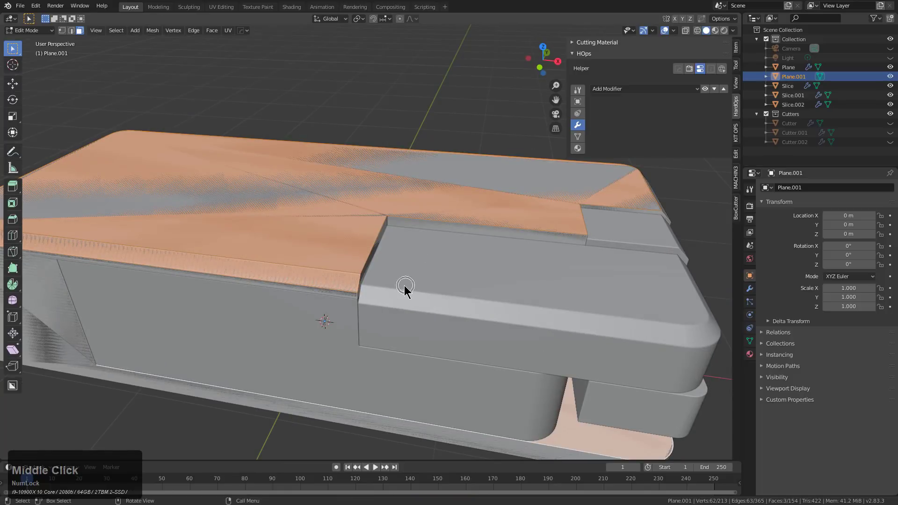
key("alt+z")
middle_click_drag(234, 277, 404, 279, "shift")
key("alt+z")
left_click(248, 279)
left_click(267, 238, "shift")
left_click(304, 213, "shift")
key("x")
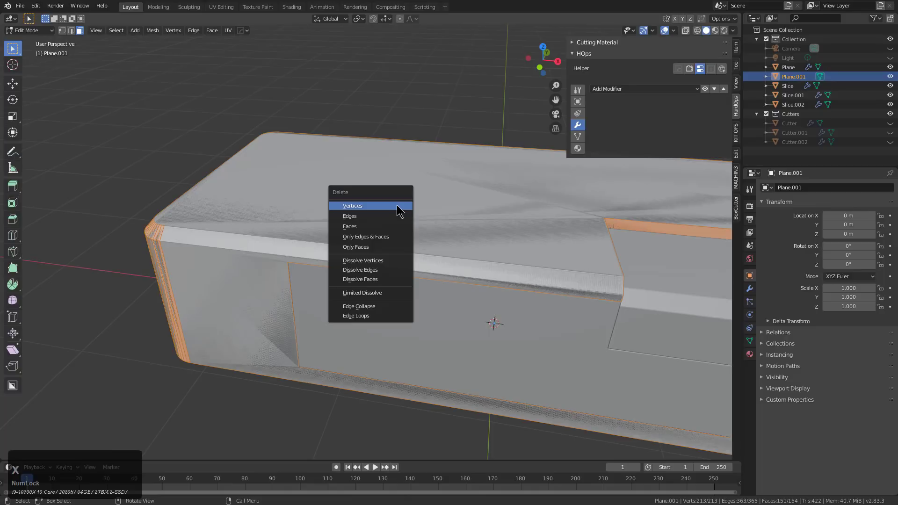
left_click(365, 226)
Add a cube across the chamfered edge near the block's far end in Edit Mode and scale it down.
middle_click_drag(364, 227, 408, 232)
key("shift+a")
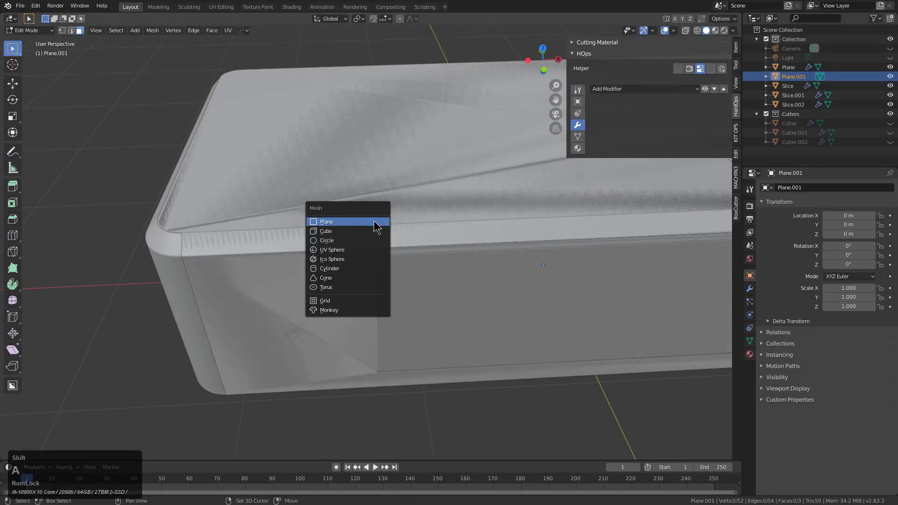
left_click(374, 236)
key("s")
left_click(457, 245)
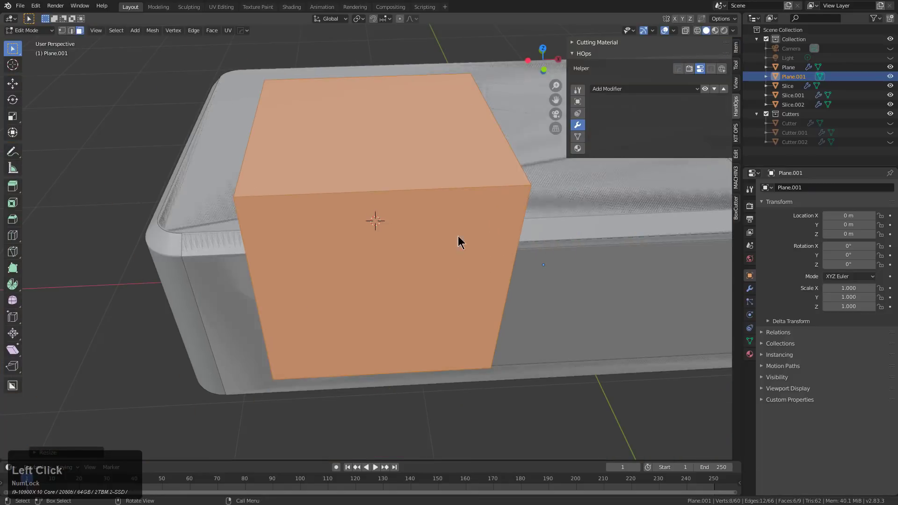
Trim the three kept faces to the cube's volume with the Hard Ops Intersect Boolean.
key("Tab")
middle_click_drag(456, 244, 477, 226)
key("q")
mouse_move(474, 226)
mouse_move(479, 189)
left_click(522, 252)
middle_click_drag(526, 252, 494, 249)
scroll(496, 243, "up", 2)
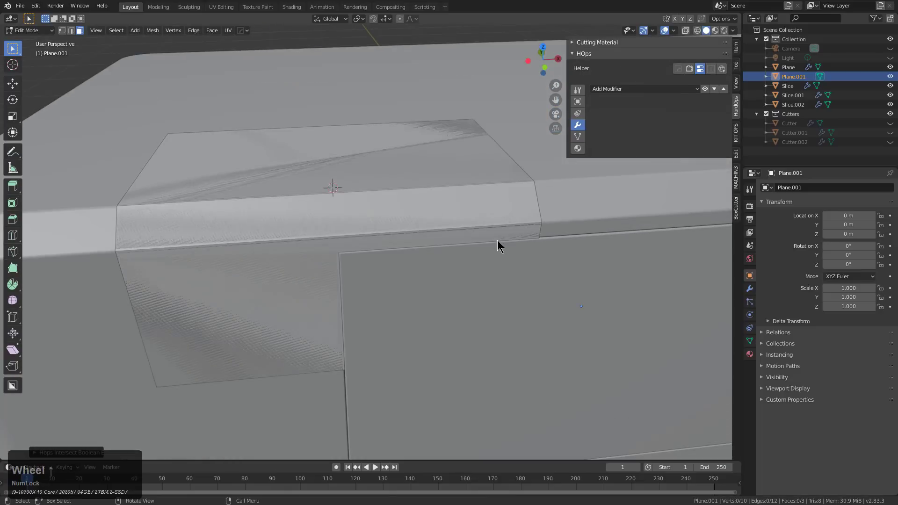
Select the six corner vertices on the trimmed patch's outline and round them with a vertex bevel.
key("a")
scroll(521, 267, "up", 2)
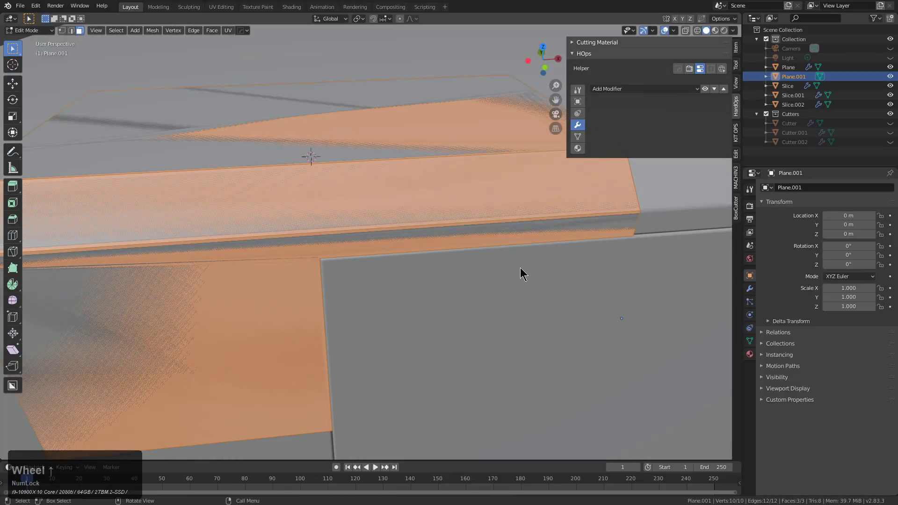
key("1")
left_click(632, 233)
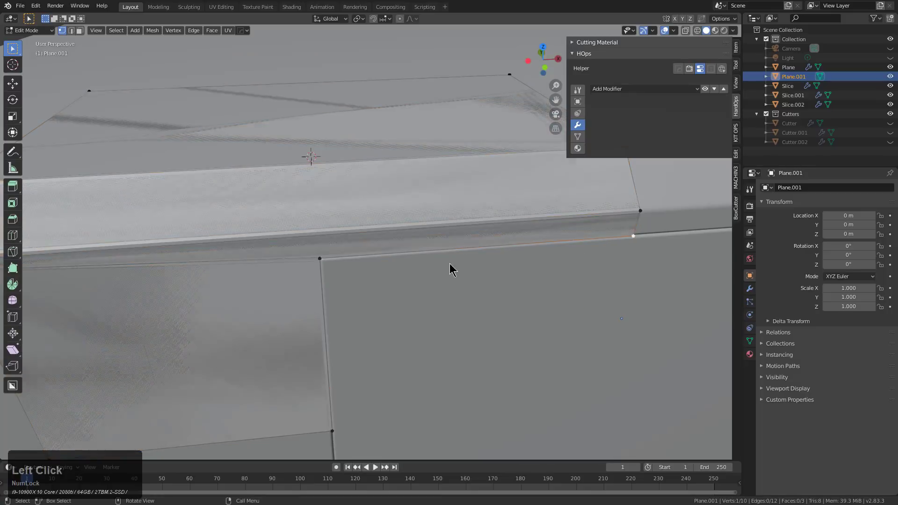
scroll(334, 254, "down", 3)
left_click(338, 252, "shift")
left_click(137, 397, "shift")
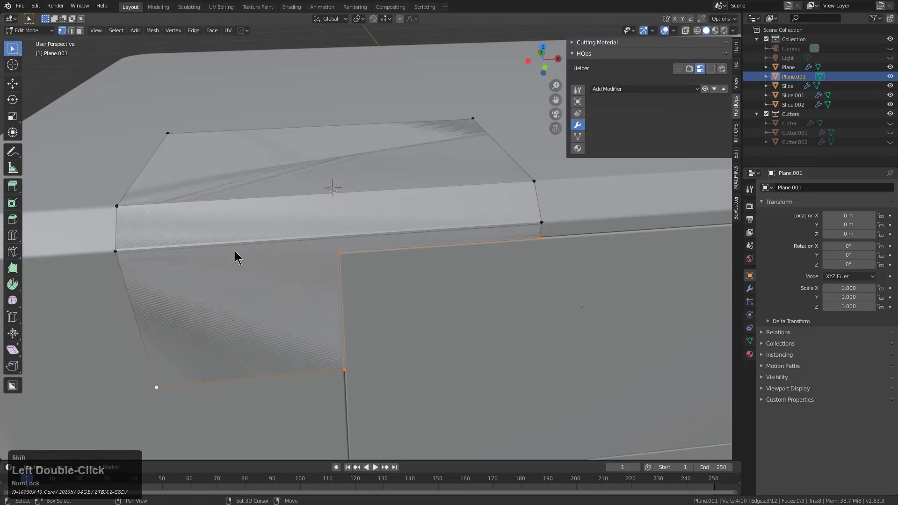
left_click(192, 138, "shift")
left_click(483, 121, "shift")
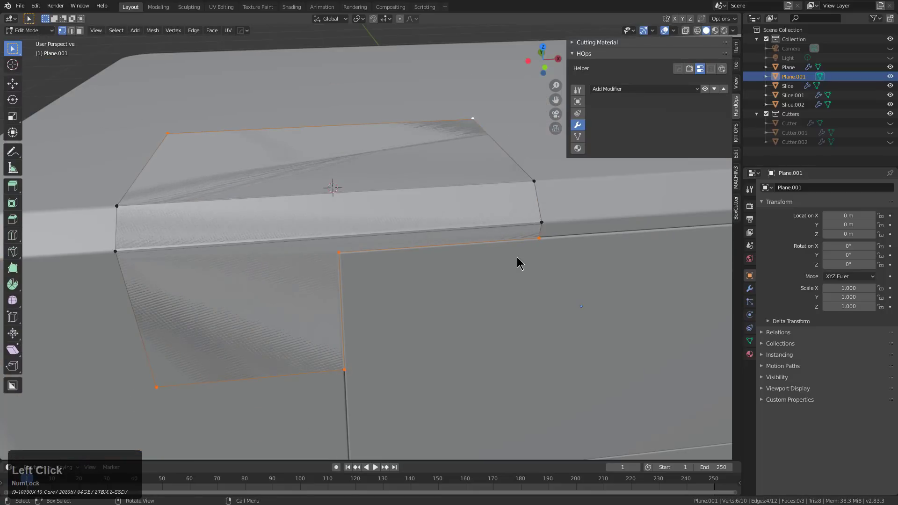
key("ctrl+b")
scroll(527, 267, "up", 1)
left_click(527, 267)
Inset all faces of the patch slightly and delete its outer boundary loop.
key("a")
scroll(582, 288, "up", 2)
key("i")
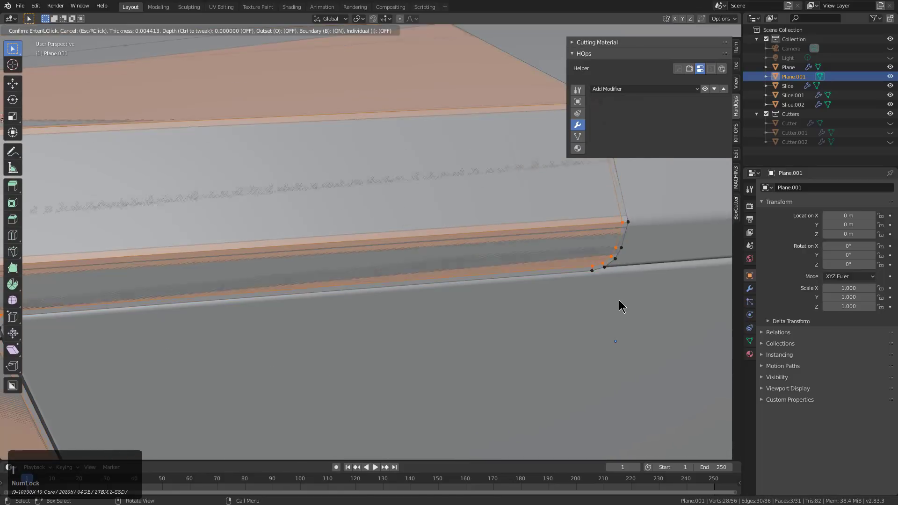
left_click(616, 286)
left_click(622, 252, "alt")
key("x")
left_click(616, 234)
Add a Solidify modifier to the patch in Object Mode with a thickness of about 0.071 m and offset 0.
key("Tab")
scroll(561, 243, "down", 5)
mouse_move(543, 248)
middle_mouse_down()
mouse_move(508, 245)
mouse_move(544, 256)
middle_mouse_up()
key("q")
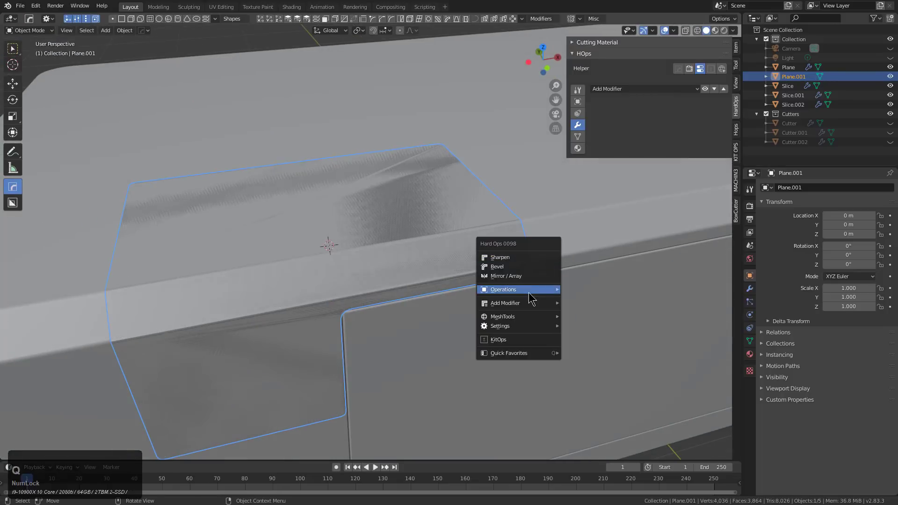
mouse_move(536, 303)
key("s")
key("2")
left_click(576, 237)
scroll(535, 288, "down", 2)
middle_click_drag(535, 295, 443, 290)
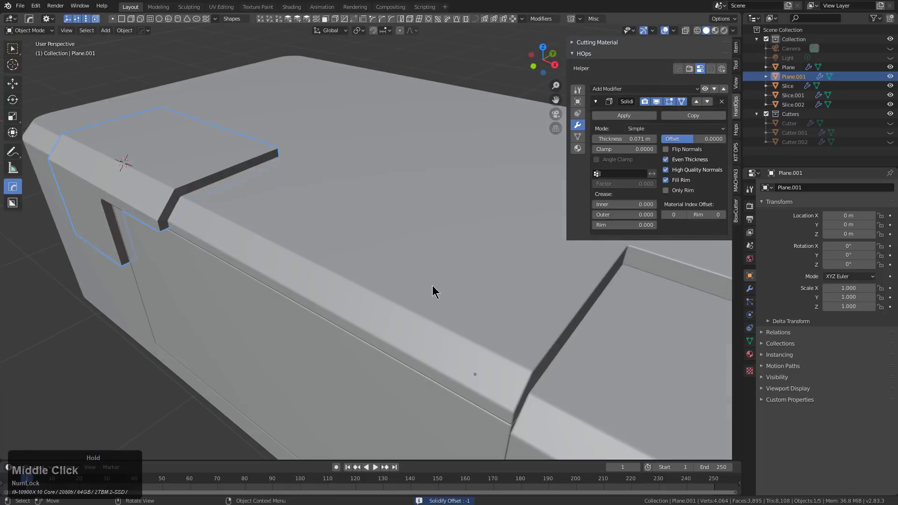
Subtract the solidified patch from the main body with a Difference boolean to cut a recessed panel.
left_click(296, 244, "shift")
key("q")
left_click(273, 193)
middle_click_drag(289, 201, 473, 210)
scroll(383, 187, "down", 3)
middle_click_drag(383, 187, 294, 259)
Examine the Smart Apply variants described for the main body.
left_click(355, 233)
key("q")
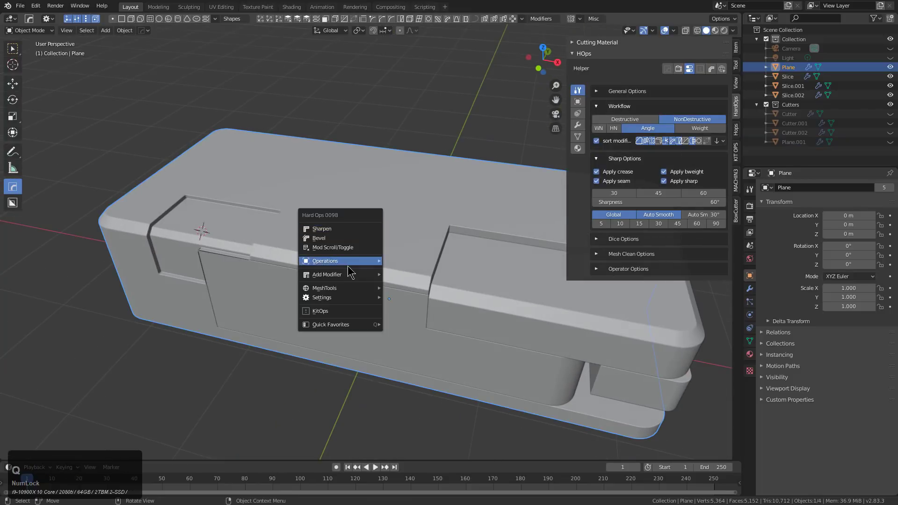
mouse_move(348, 262)
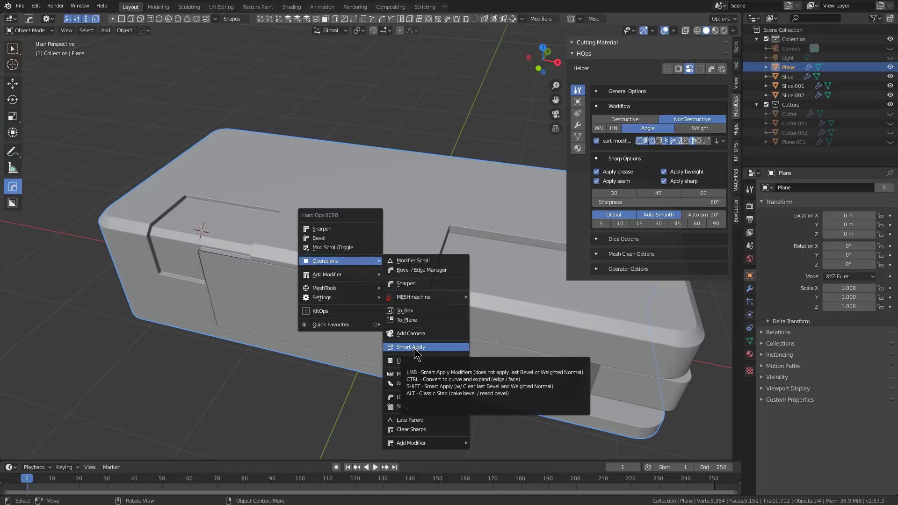
middle_click_drag(370, 274, 351, 257)
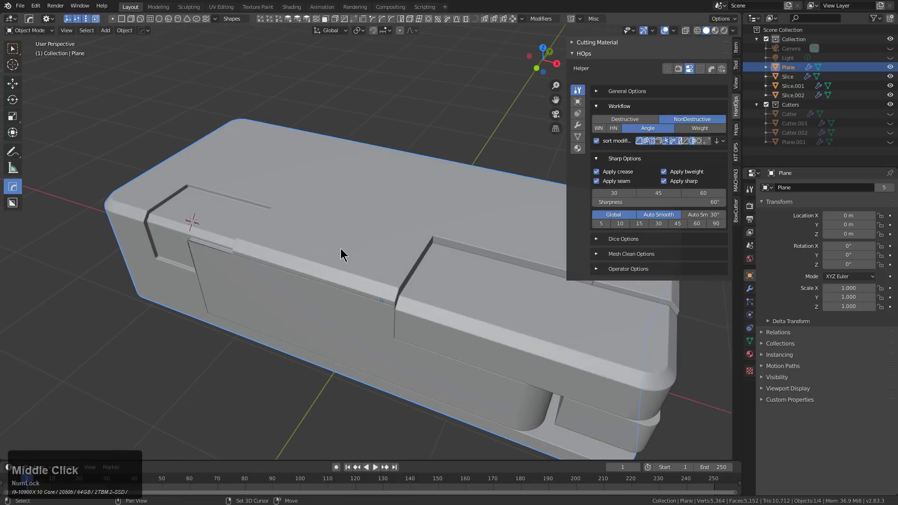
Add a plane and raise it along Z so it sits just above the main body.
key("shift+a")
mouse_move(337, 246)
left_click(367, 245)
key("g")
key("z")
left_click(423, 250)
Round the new plane's corners with a multi-segment Hard Ops bevel about 0.6 m wide.
key("q")
left_click(411, 254)
scroll(134, 231, "up", 4)
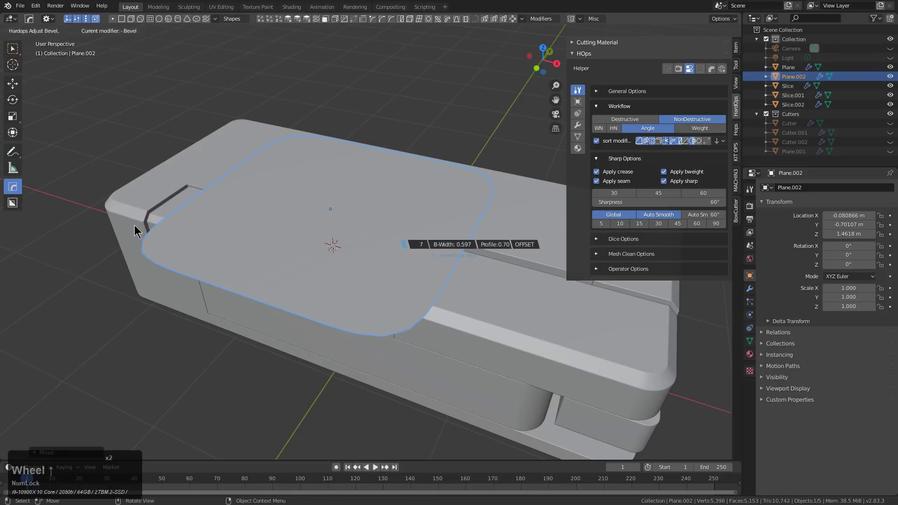
left_click(323, 187)
Convert the rounded plane to an expanded curve with Smart Apply's curve variant, giving it a smooth tubular thickness.
key("q")
mouse_move(368, 225)
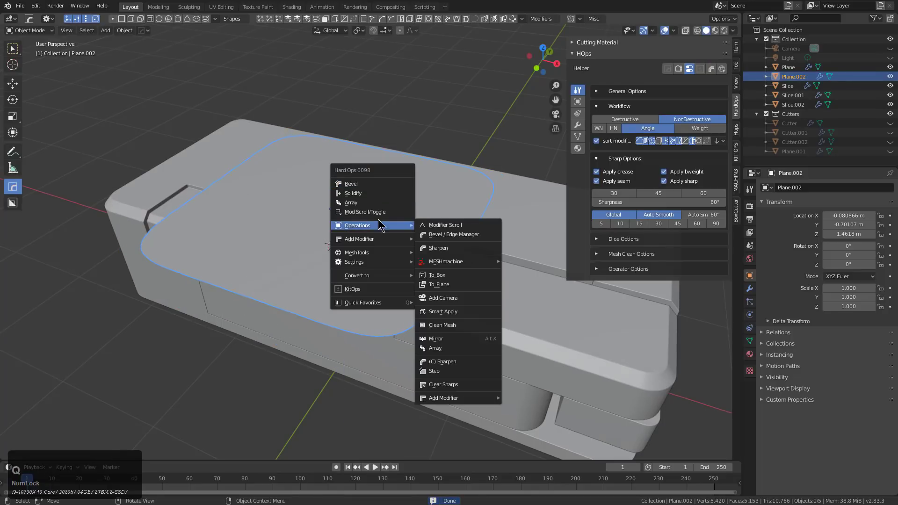
left_click(454, 311)
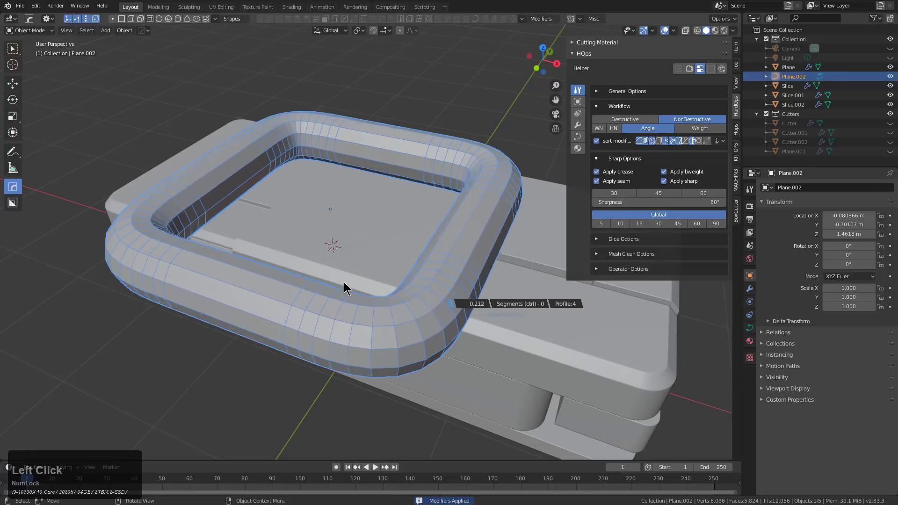
left_click(301, 215)
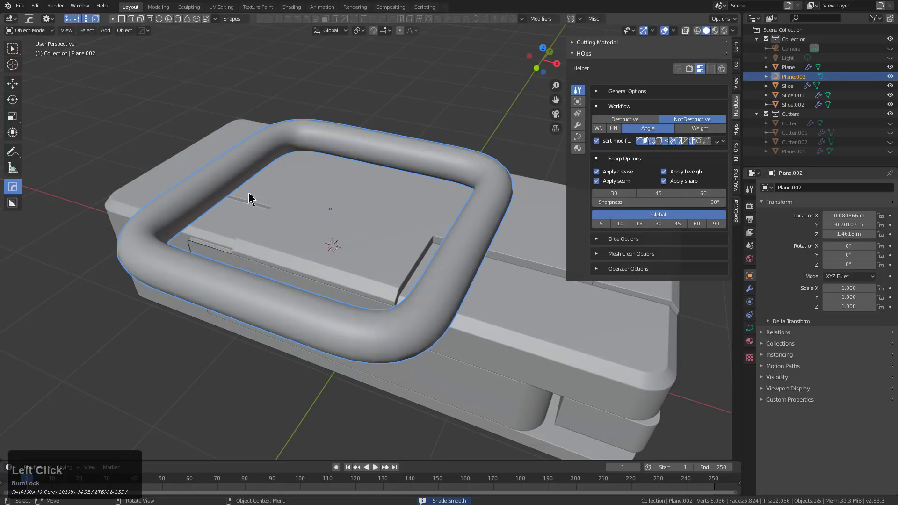
Delete the tubular curve object above the main body.
middle_click_drag(238, 177, 365, 267)
key("x")
left_click(363, 237)
Smart Apply the modifiers of the sliced corner piece, keeping its last bevel and weighted normal modifiers.
left_click(470, 264)
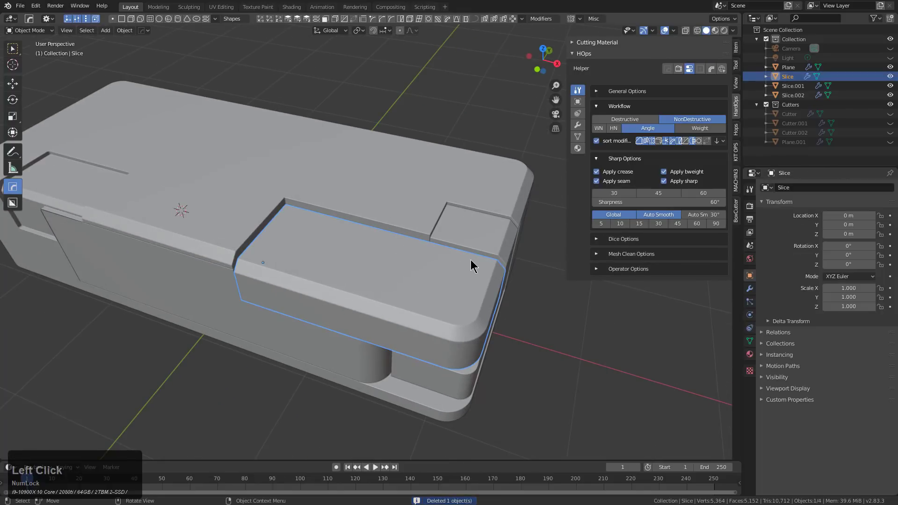
key("q")
mouse_move(472, 261)
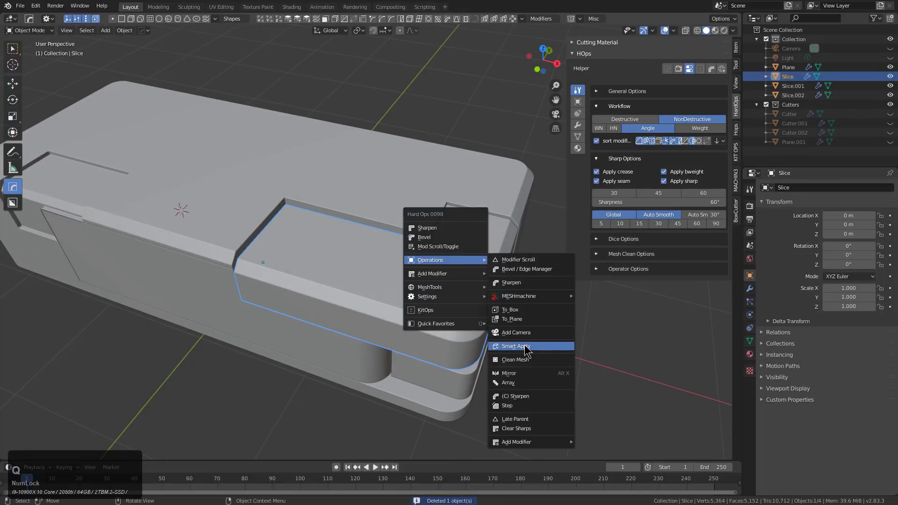
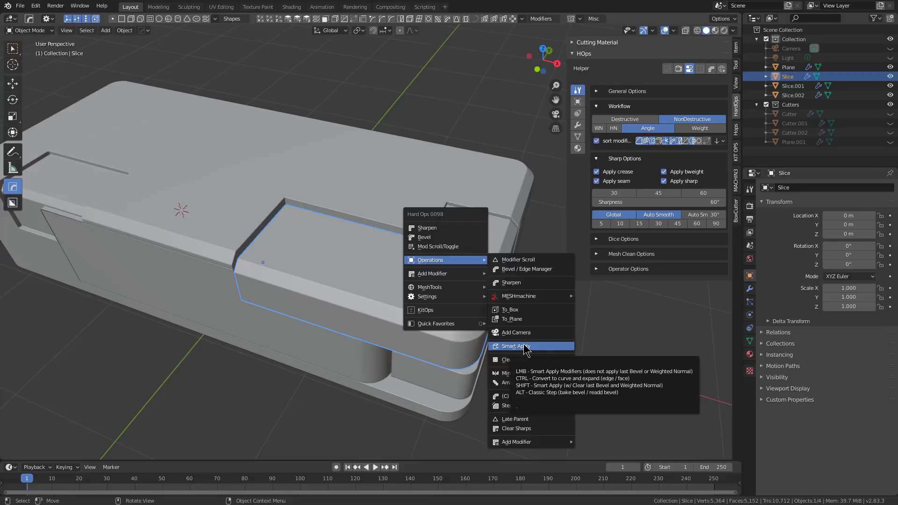
left_click(579, 125)
key("q")
mouse_move(510, 211)
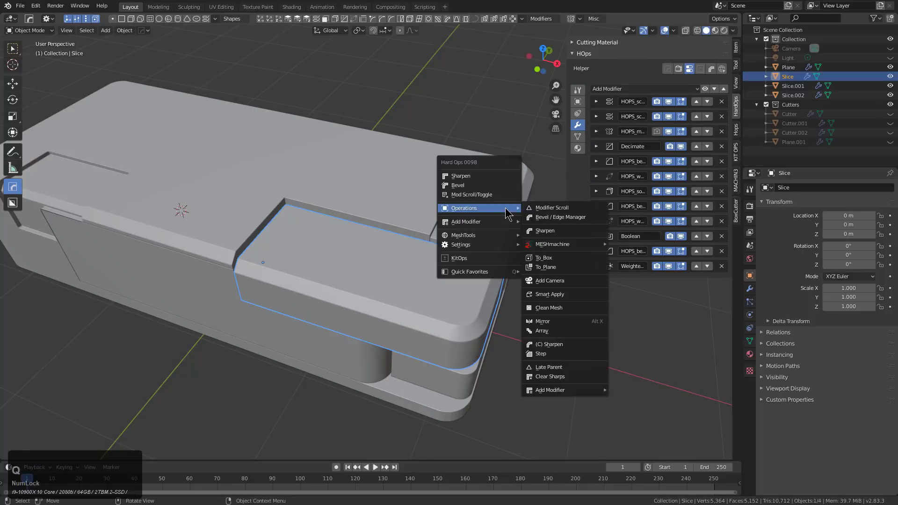
left_click(552, 295)
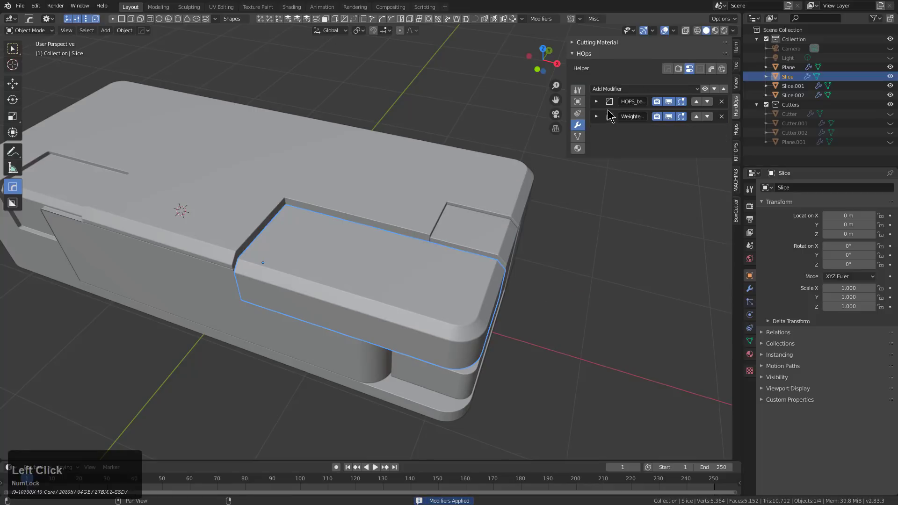
Cut a box-shaped notch out of the sliced piece's front corner with BoxCutter.
middle_click_drag(374, 253, 425, 216)
left_click_drag(396, 171, 413, 212)
right_click(412, 212)
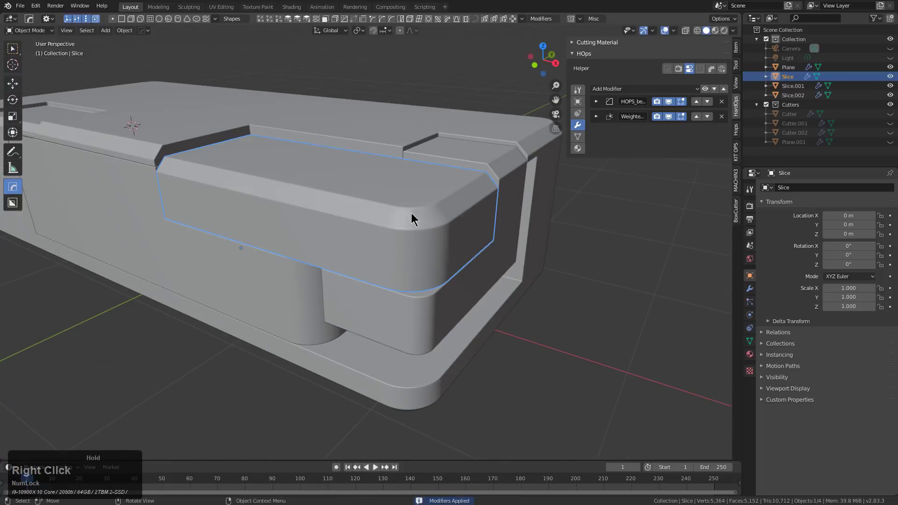
key("alt+w")
mouse_move(378, 169)
left_mouse_down()
mouse_move(442, 248)
mouse_move(449, 287)
left_mouse_up()
Add a plane at the notch's lower edge and thicken it with a Solidify modifier of about 0.387 m at offset 0.
middle_click_drag(419, 232, 363, 253, "shift")
key("shift+a")
mouse_move(364, 255)
left_click(402, 253)
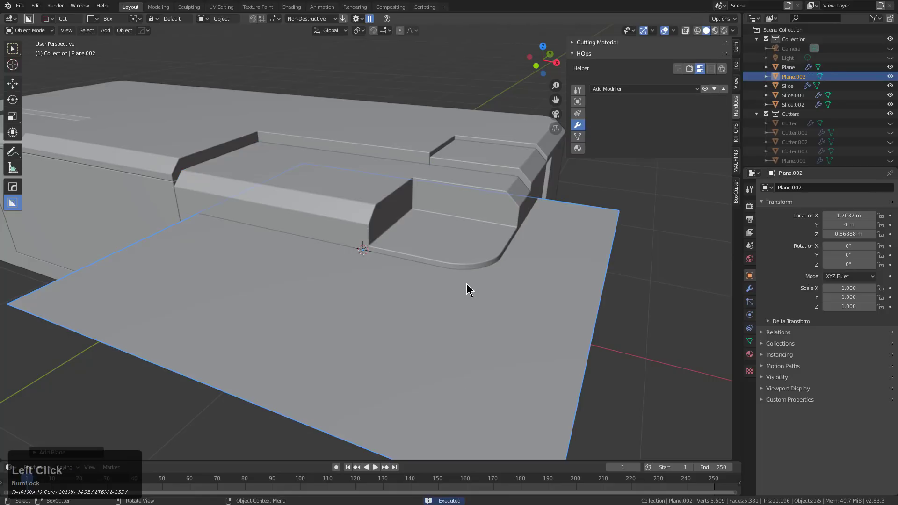
key("q")
left_click(442, 258)
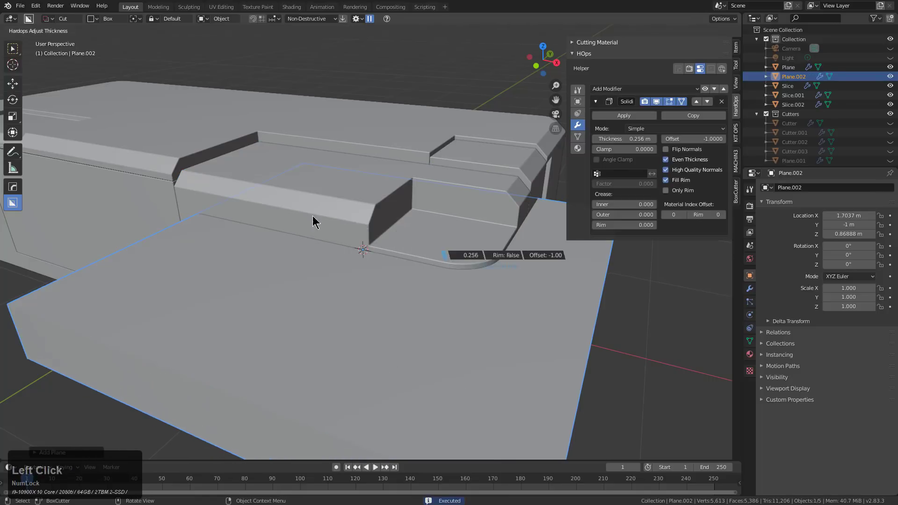
key("2")
left_click(496, 295)
Scale the solidified plane down to about 0.293 and subtract it from the sliced piece with a boolean.
left_click(414, 249)
left_click(455, 268, "shift")
key("q")
key("Escape")
scroll(488, 238, "down", 4)
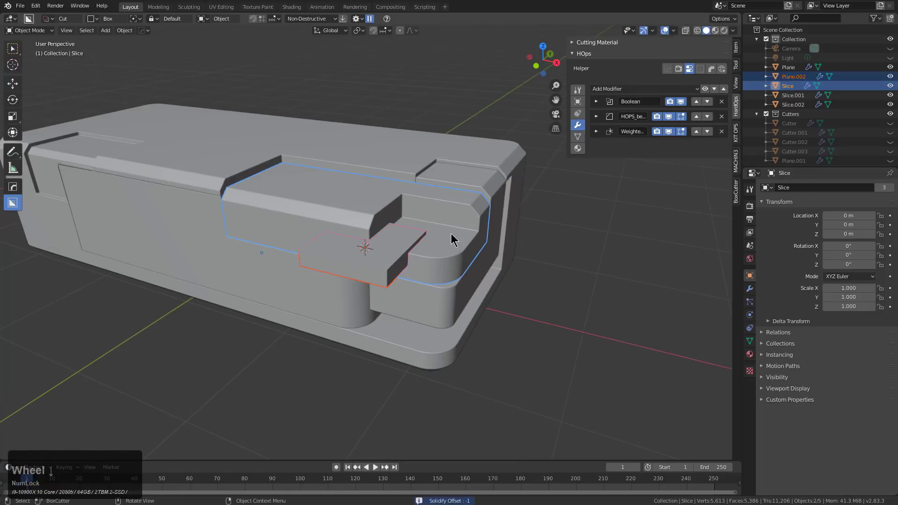
middle_click_drag(450, 234, 394, 237)
left_click(388, 236, "shift")
left_click(433, 245, "shift")
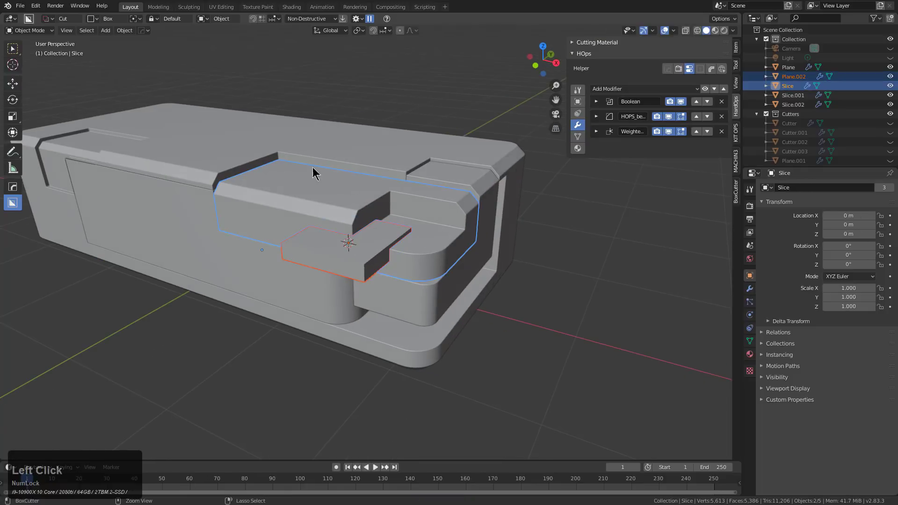
key("ctrl+w")
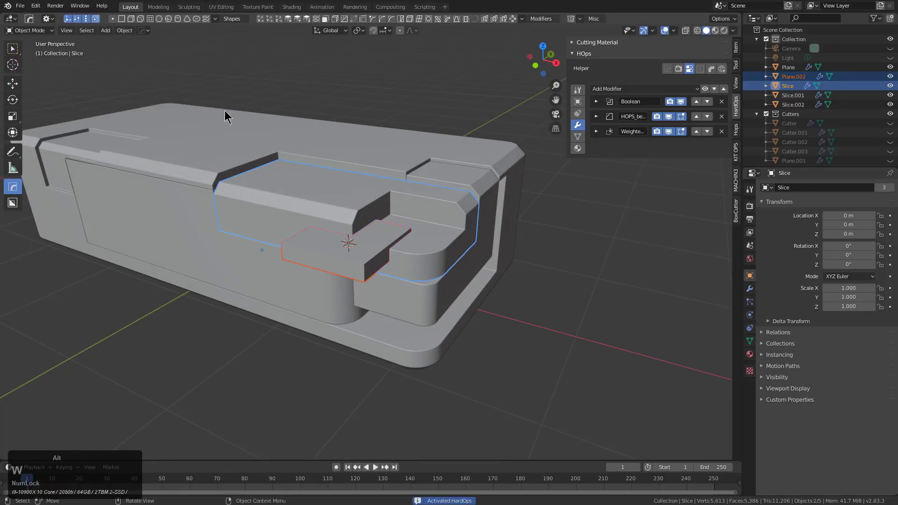
left_click(284, 114)
Stretch the block cutter along Z to a scale of about 0.572.
middle_click_drag(418, 235, 424, 238)
scroll(423, 239, "up", 4)
key("s")
key("z")
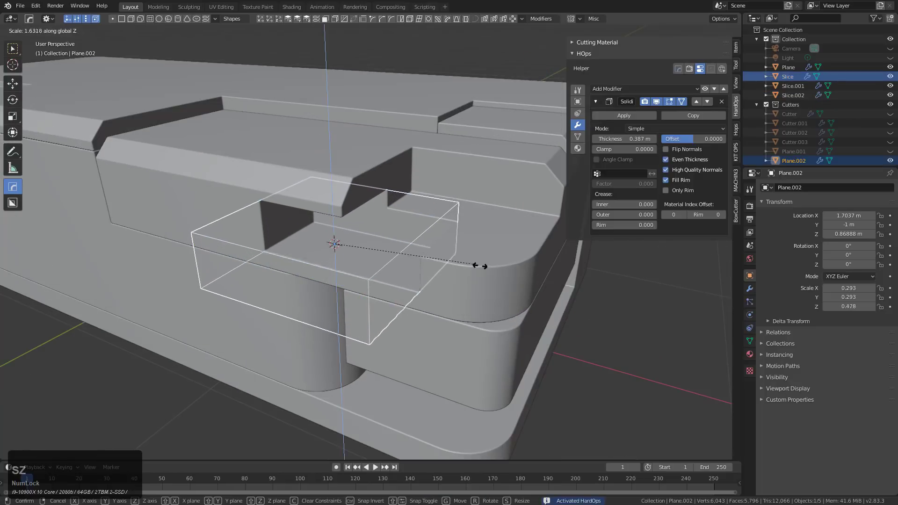
left_click(509, 266)
Duplicate the block cutter about 0.78 m along the negative X axis.
middle_click_drag(434, 241, 363, 249)
key("shift+d")
key("x")
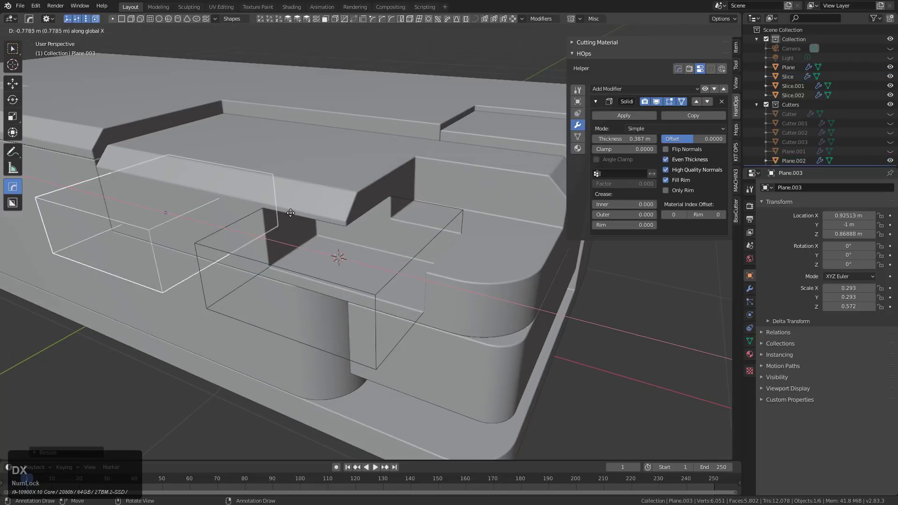
left_click(290, 213)
Subtract the duplicated block cutter from the sliced piece to make a second side notch.
left_click(288, 181, "shift")
middle_click_drag(291, 183, 351, 201)
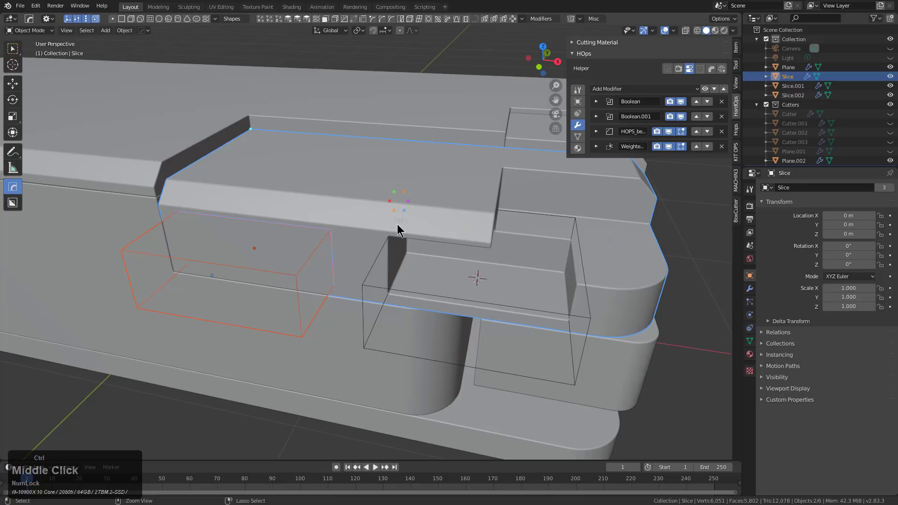
left_click(388, 202)
middle_click_drag(338, 235, 352, 231)
scroll(321, 240, "down", 2)
key("alt+a")
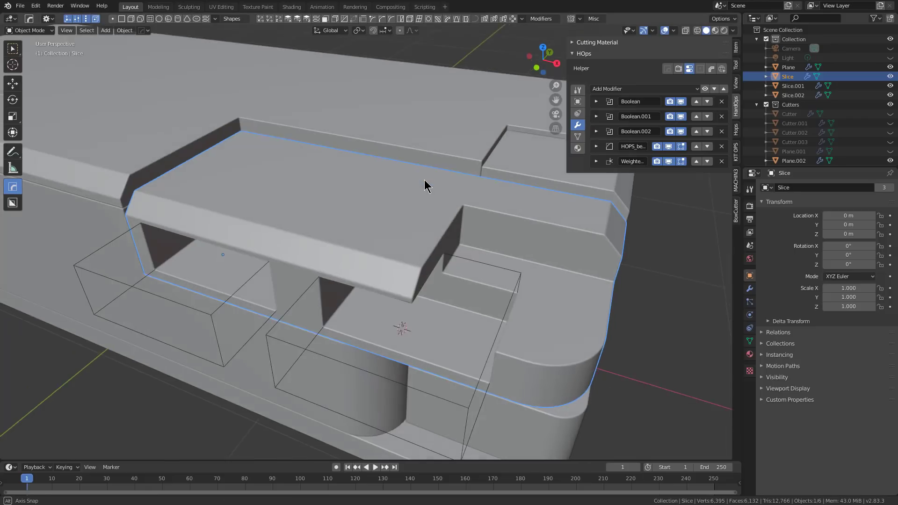
Try Clear Sharps on the sliced piece, examine its removal options and undo the operation.
middle_click_drag(424, 180, 446, 243, "shift")
key("q")
mouse_move(434, 275)
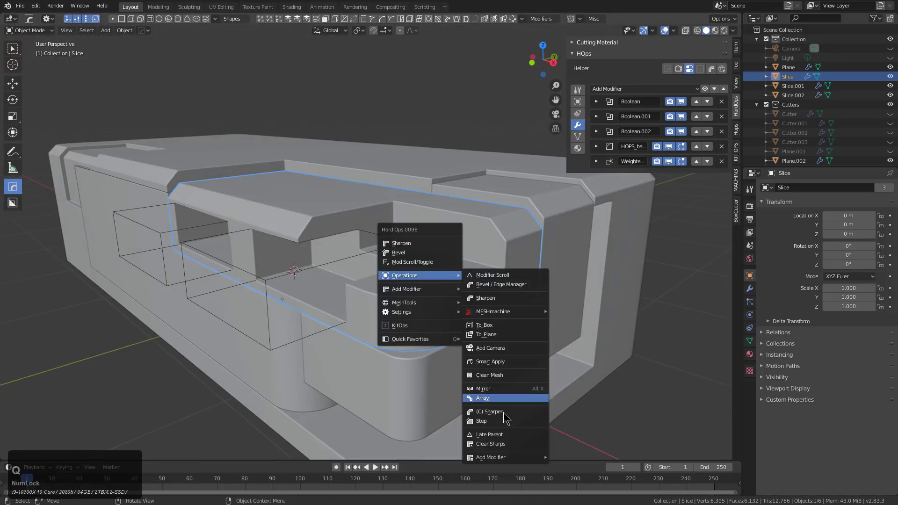
left_click(505, 444)
key("F9")
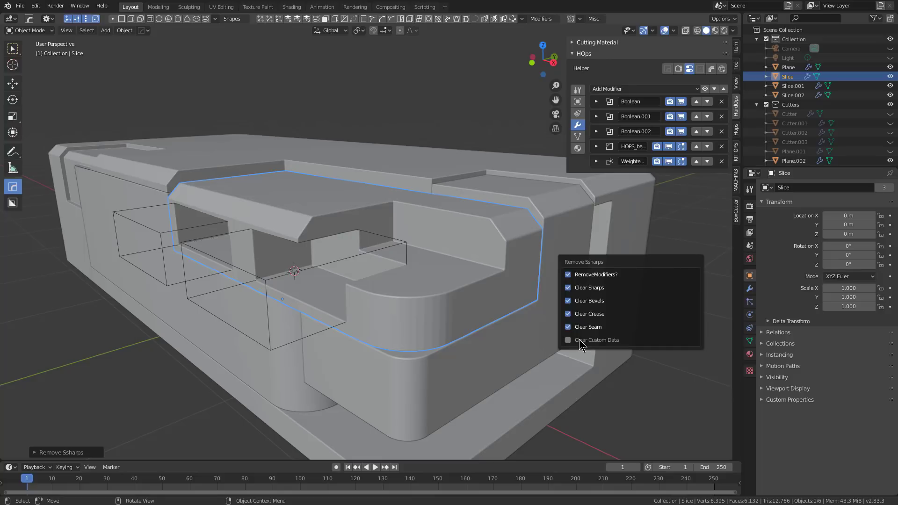
scroll(421, 248, "up", 5)
middle_click_drag(436, 257, 447, 283)
key("ctrl+z")
Smart Apply the sliced piece's booleans while keeping its bevel and weighted normal modifiers.
middle_click_drag(527, 345, 457, 302)
scroll(457, 316, "down", 2)
key("alt+a")
left_click(483, 250)
key("q")
mouse_move(484, 253)
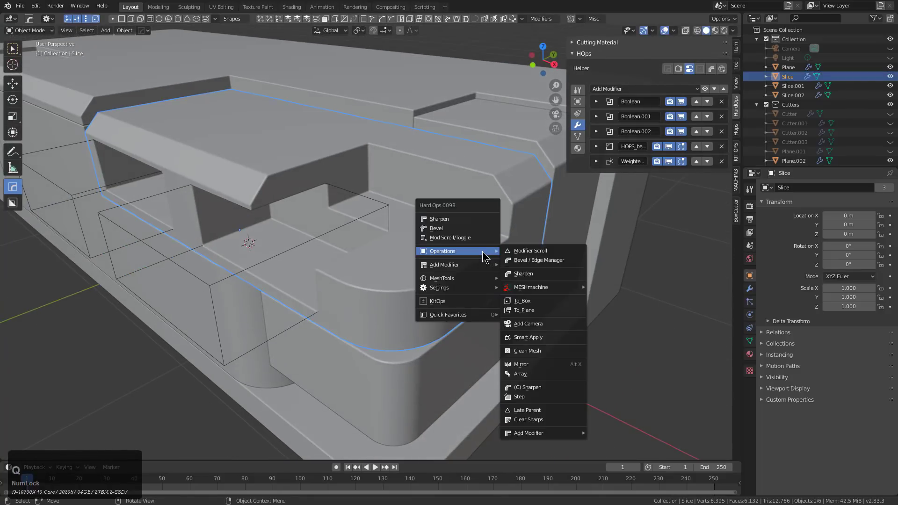
left_click(540, 340)
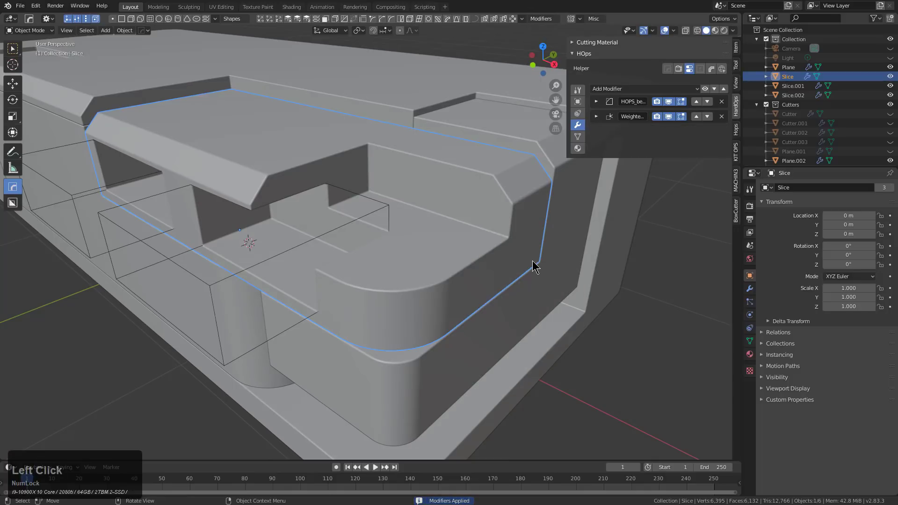
Sharpen the sliced piece and inspect its mesh in Edit Mode.
key("q")
left_click(499, 229)
key("Tab")
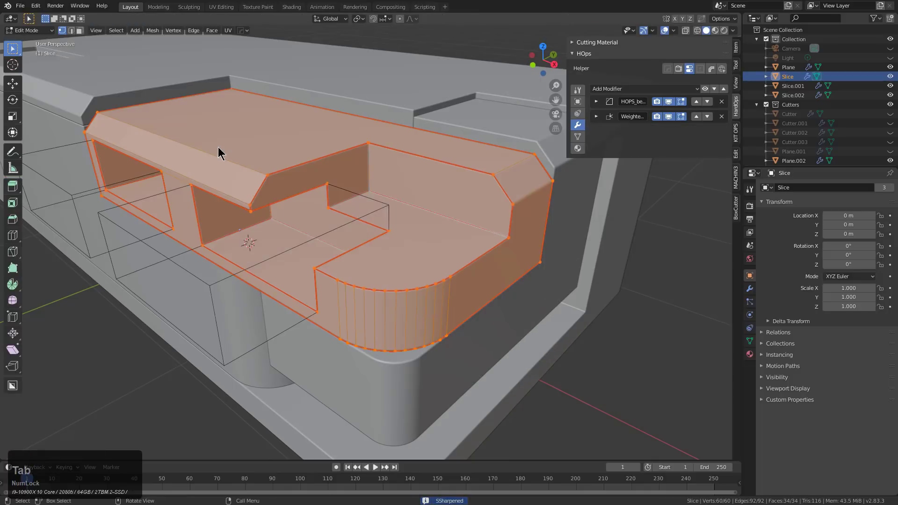
middle_click_drag(497, 240, 525, 292)
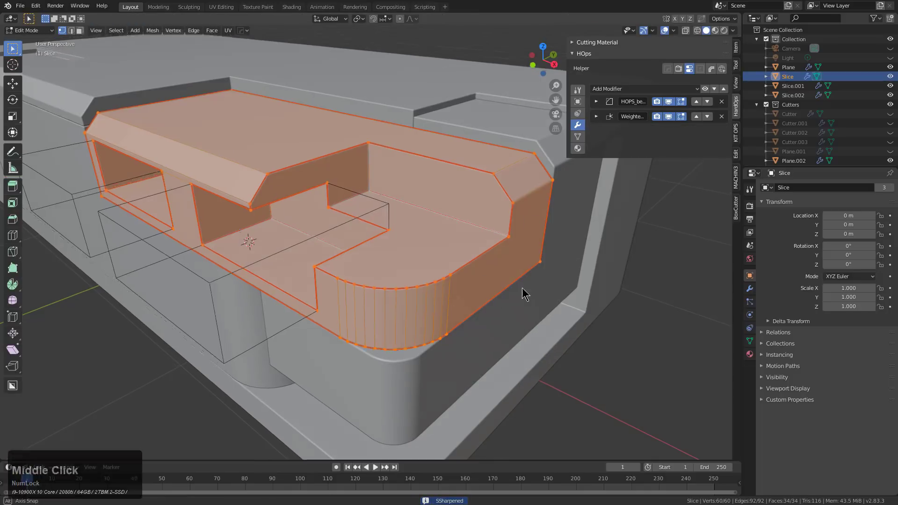
key("Tab")
Clear the sharp, bevel, crease and seam marks from the sliced piece and check its edges in Edit Mode.
key("q")
mouse_move(538, 280)
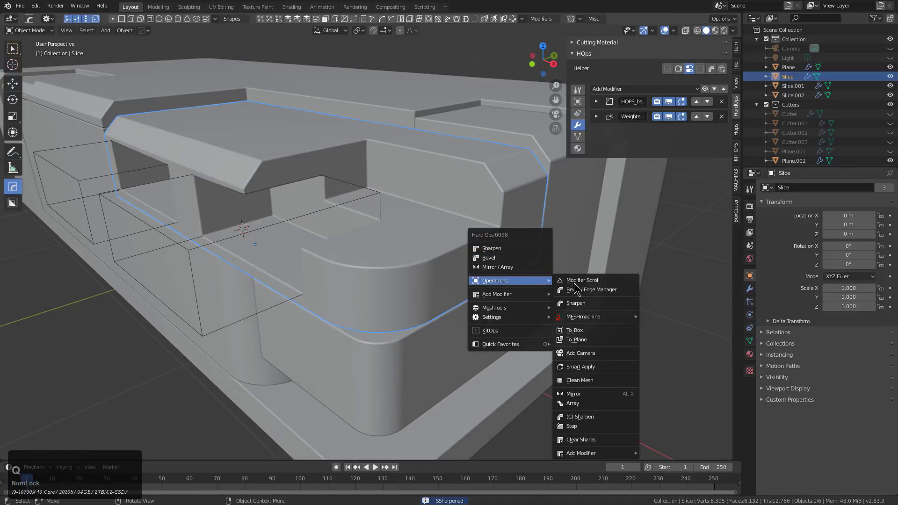
left_click(593, 437)
key("F9")
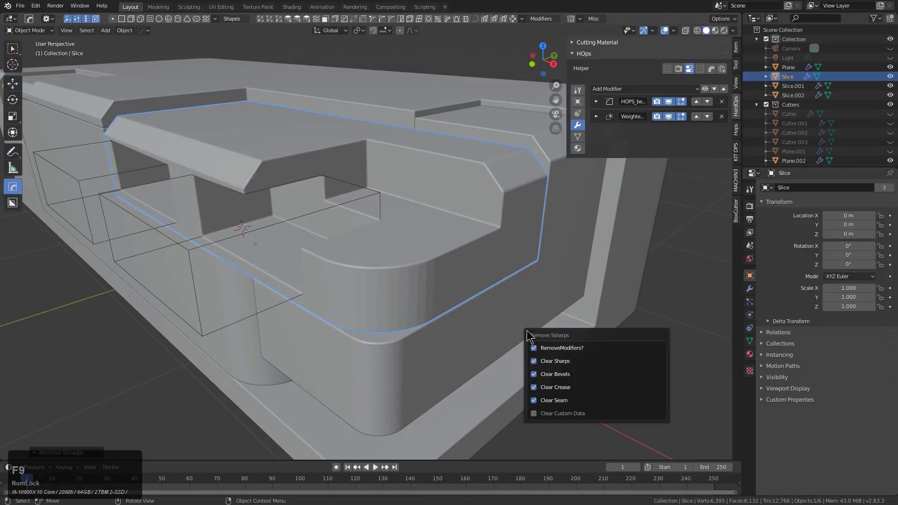
key("Tab")
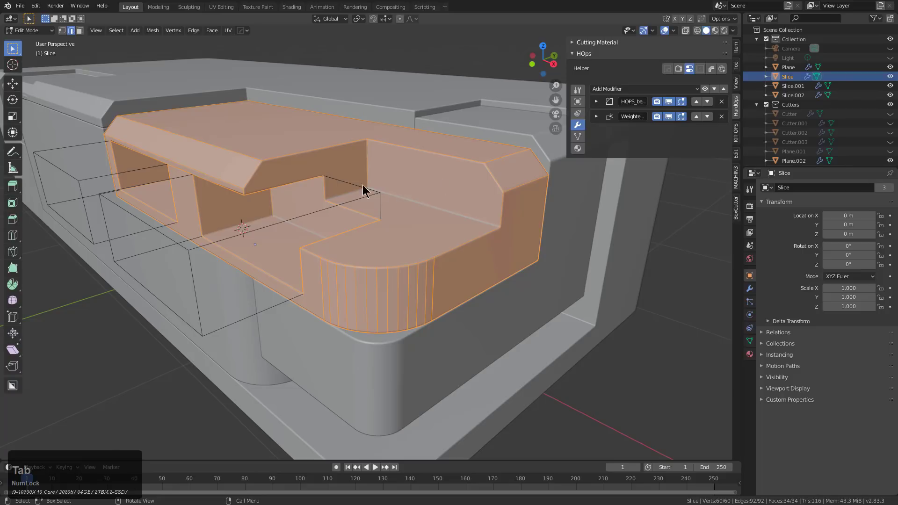
key("Tab")
Apply the sliced piece's Weighted Normal modifier, leaving only the bevel modifier in its stack.
middle_click_drag(384, 189, 389, 214)
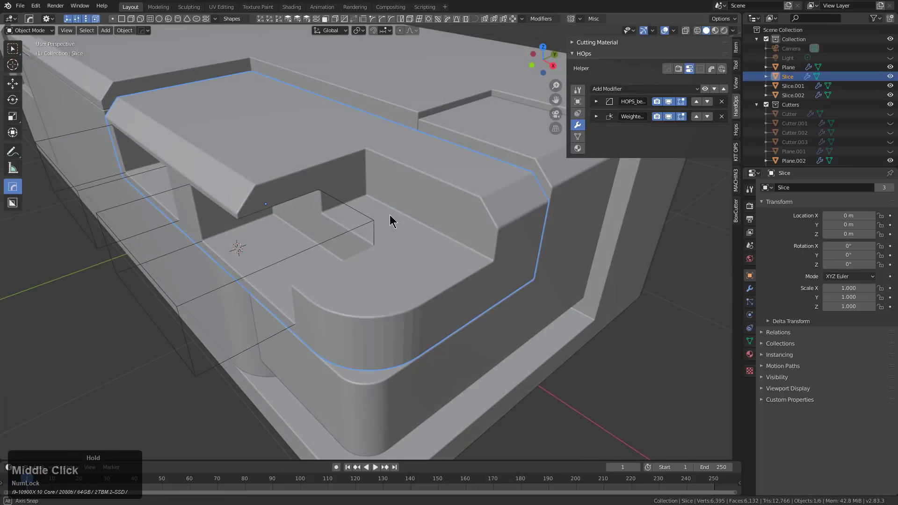
scroll(400, 211, "down", 1)
middle_click_drag(509, 186, 529, 211)
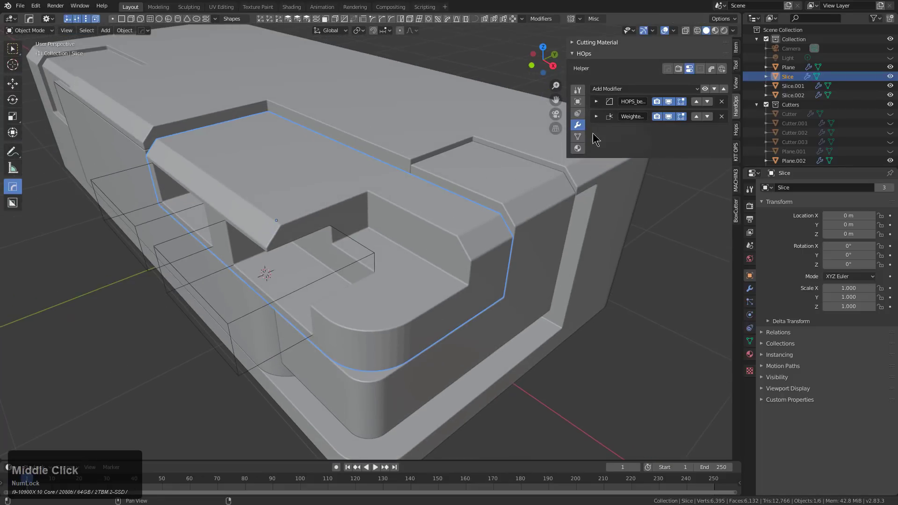
left_click(596, 115)
left_click(620, 130)
Try rotating the normals of the whole sliced piece in Edit Mode.
key("Tab")
scroll(477, 249, "down", 2)
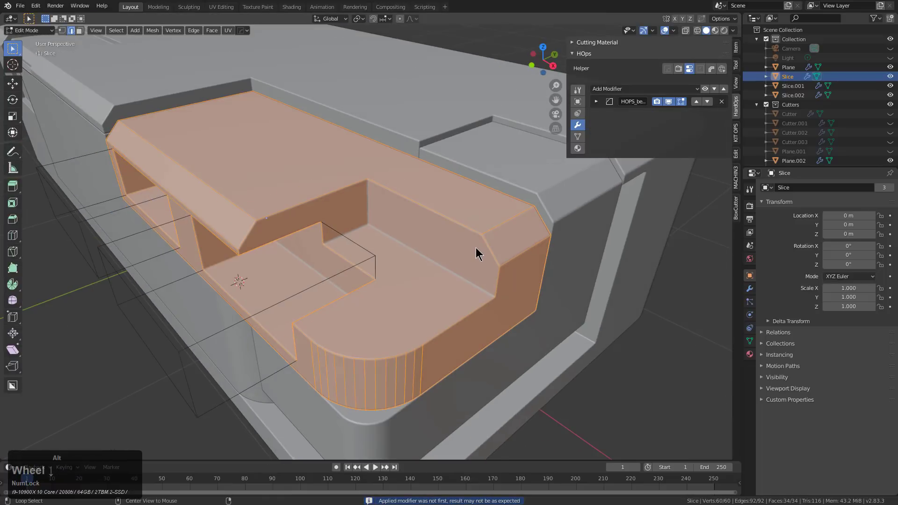
right_click(476, 248)
left_click(460, 292)
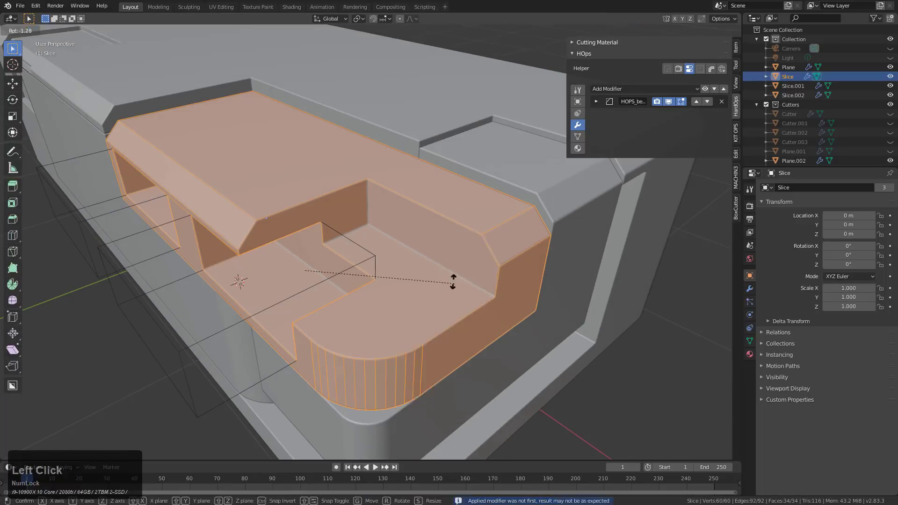
key("Escape")
Sharpen the sliced piece in Object Mode.
key("Tab")
key("q")
left_click(507, 238)
Rotate the sharpened piece's normals freehand in Edit Mode and return to Object Mode.
key("Tab")
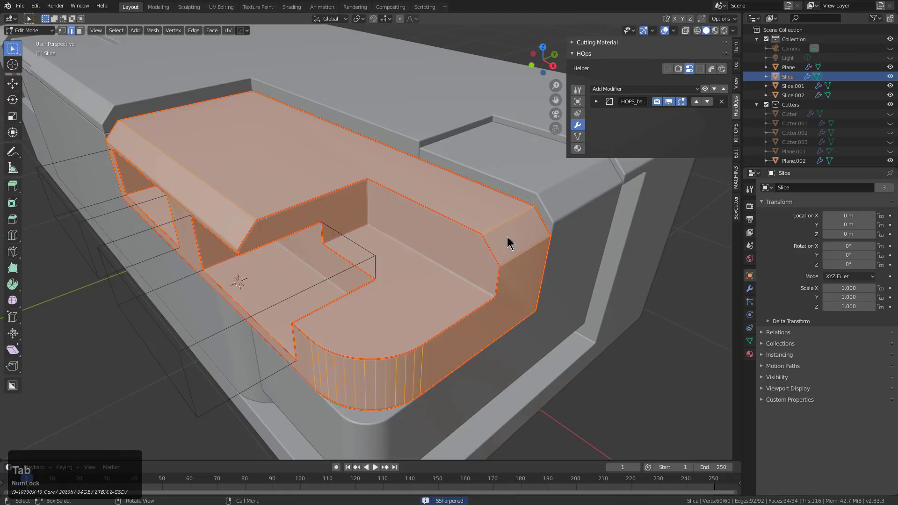
right_click(507, 237)
left_click(511, 237)
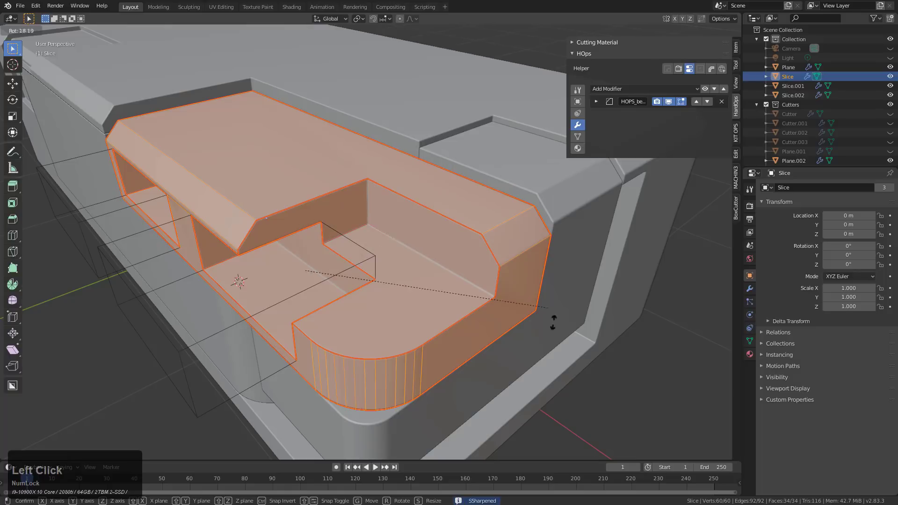
left_click(330, 345)
key("Tab")
scroll(406, 272, "down", 1)
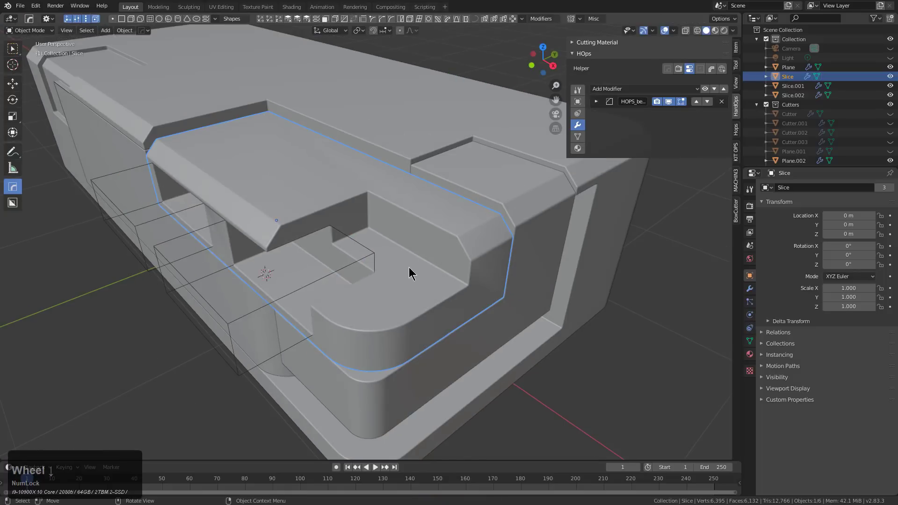
Set the sliced piece's auto smooth angle to 15° through the HOps Helper's sharp options.
key("ctrl+grave")
left_click(348, 279)
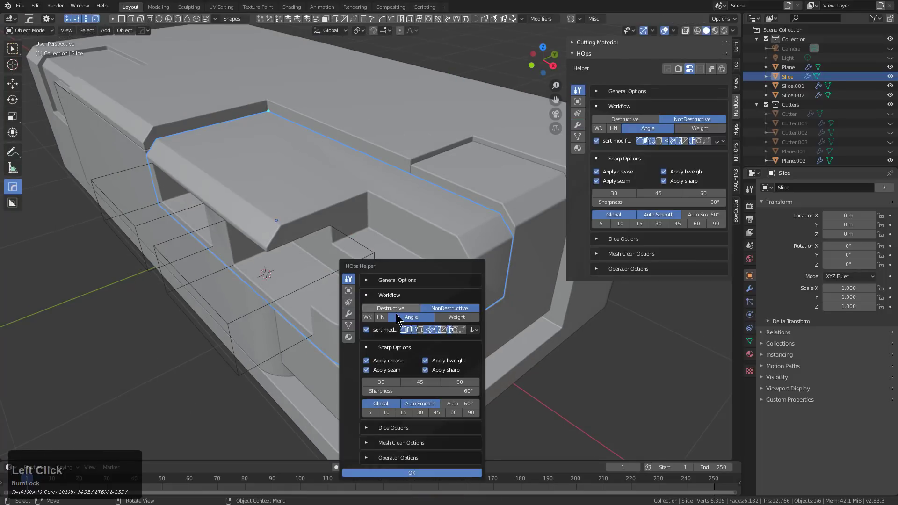
left_click(369, 282)
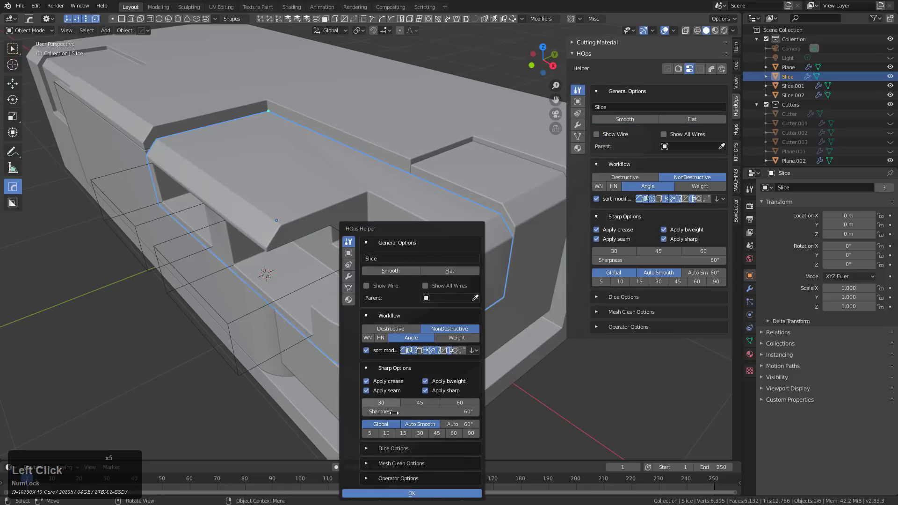
left_click(403, 433)
key("q")
Try rotating all of the sliced piece's normals in Edit Mode with the 15° auto smooth angle, and return to Object Mode.
key("Tab")
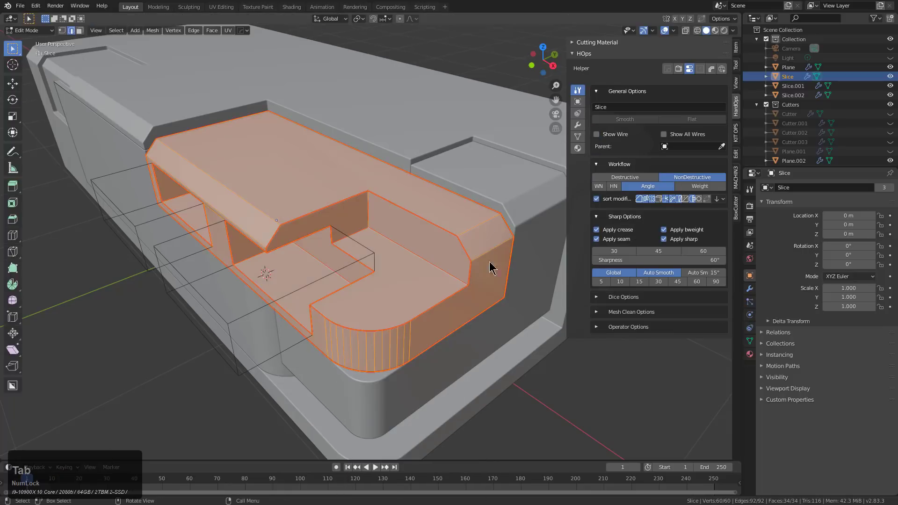
key("alt+n")
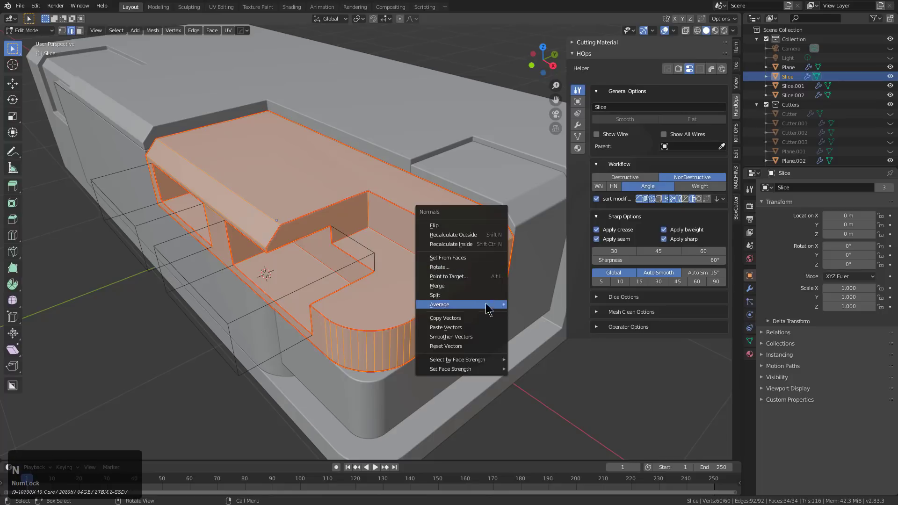
left_click(481, 266)
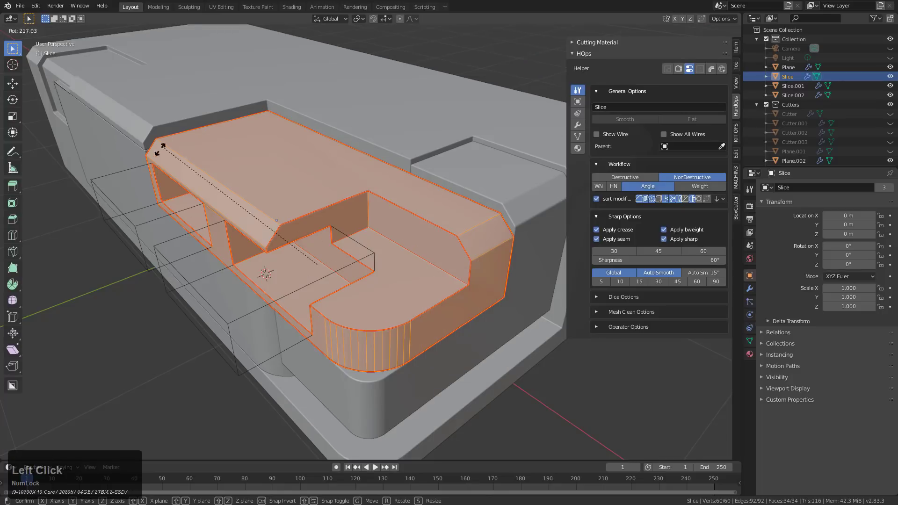
left_click(296, 176)
key("Tab")
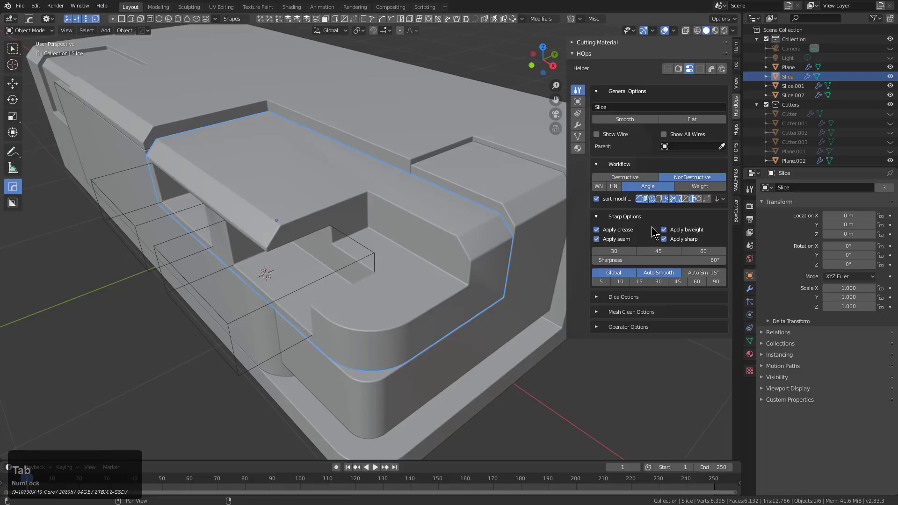
Remove the sliced piece's bevel modifier and rotate all its normals freehand in Edit Mode.
left_click(577, 124)
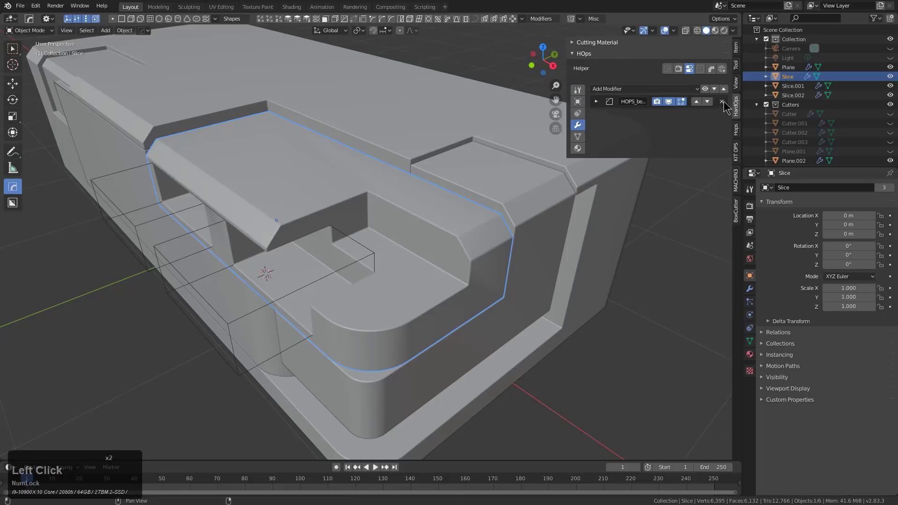
left_click(722, 102)
key("Tab")
key("alt+n")
left_click(507, 234)
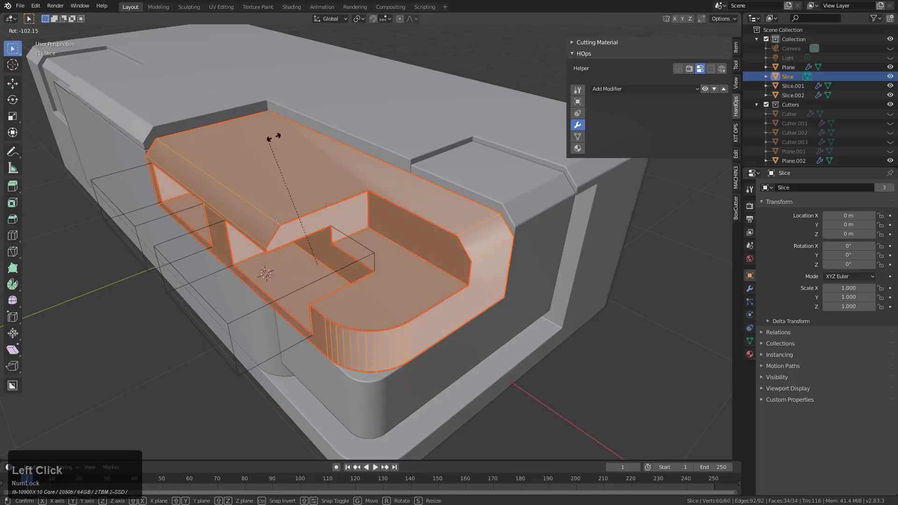
left_click(409, 156)
key("Tab")
middle_click_drag(523, 212, 539, 219)
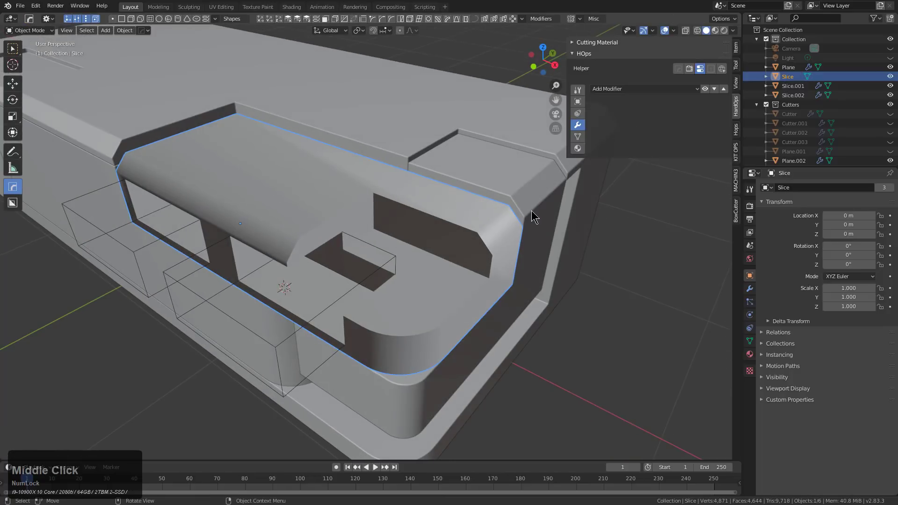
Run Clear Sharps on the sliced piece with Clear Custom Data enabled to reset its custom normals.
key("q")
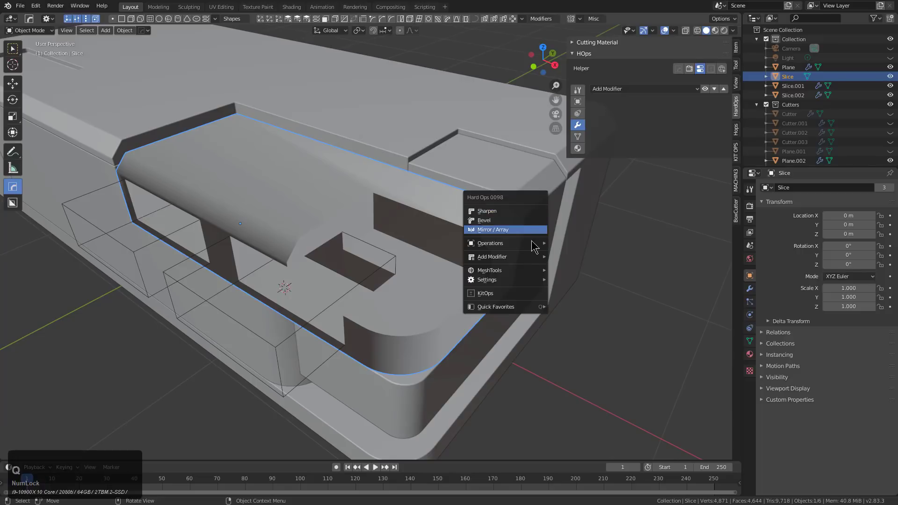
mouse_move(533, 244)
left_click(582, 403)
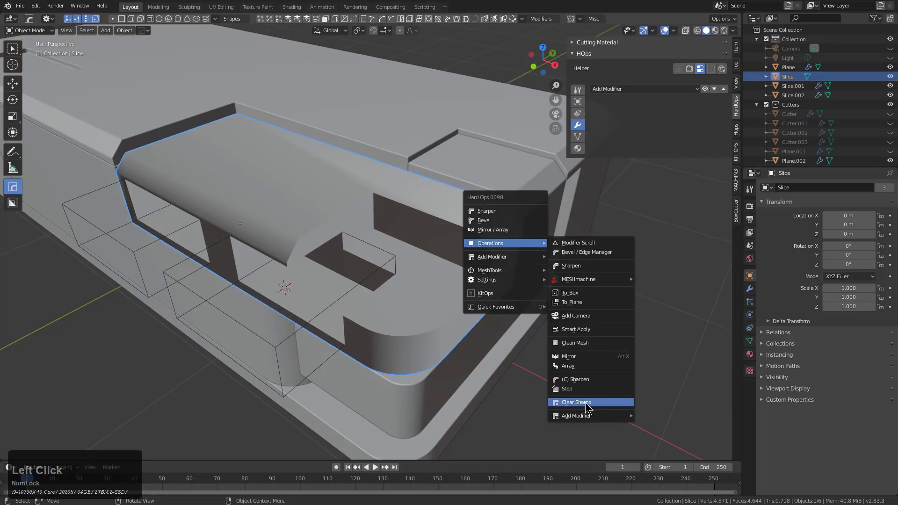
key("F9")
left_click_drag(606, 305, 581, 187)
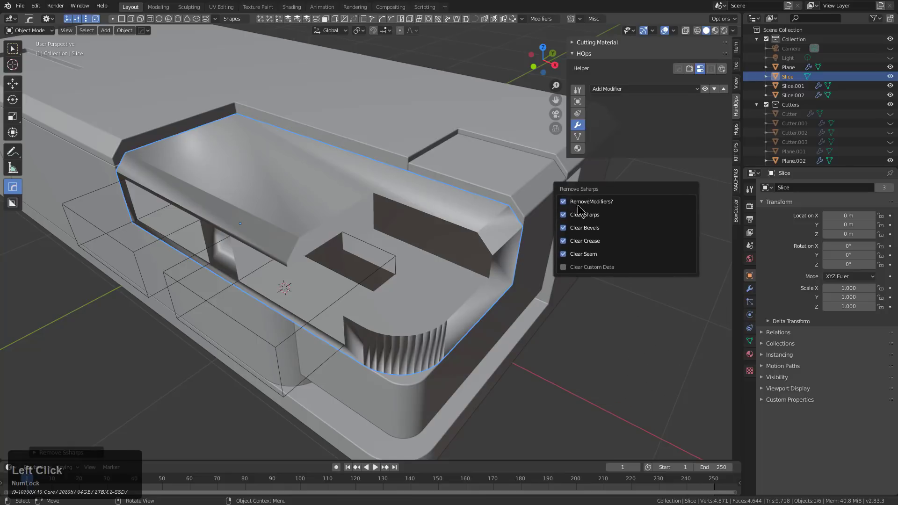
left_click(584, 271)
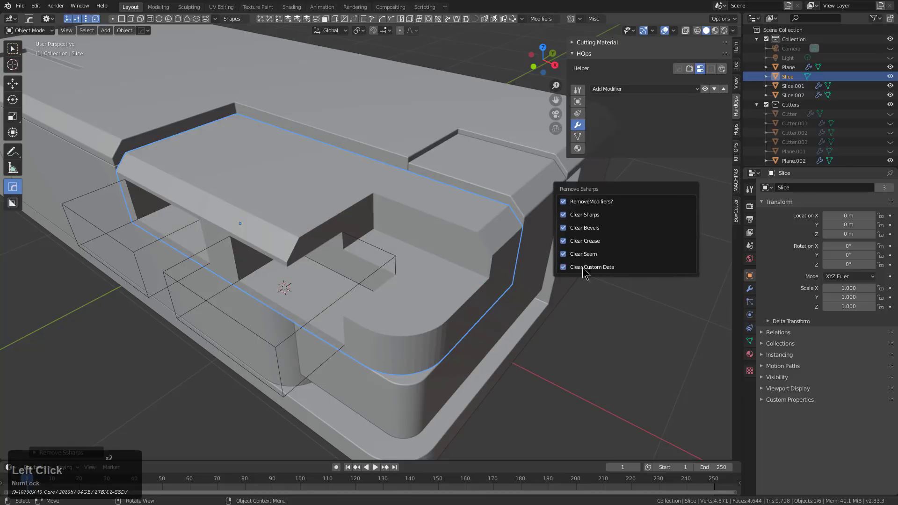
middle_click_drag(538, 277, 489, 268)
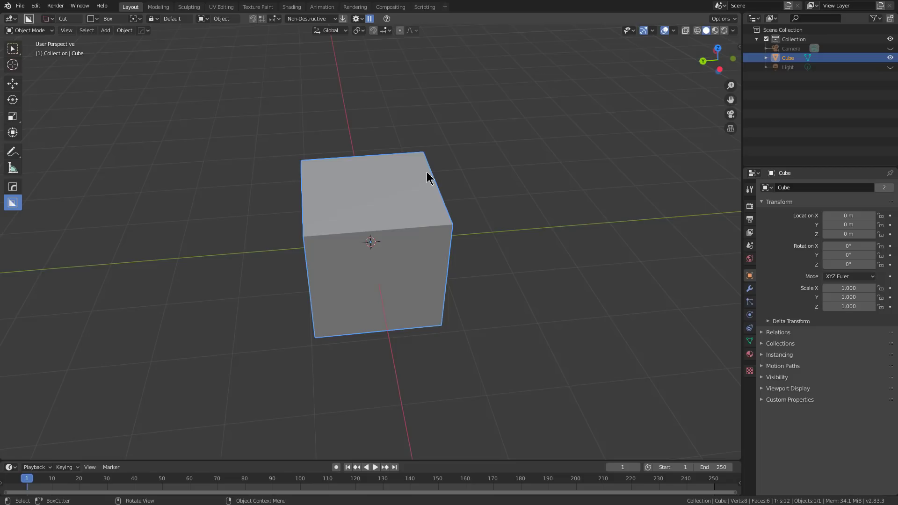
Delete the cube from the scene and add a new mesh object.
middle_click_drag(411, 237, 441, 238)
scroll(409, 220, "up", 3)
key("KP_Decimal")
scroll(376, 216, "down", 4)
scroll(439, 240, "down", 2)
key("x")
left_click(459, 223)
key("shift+a")
mouse_move(434, 222)
left_click(486, 223)
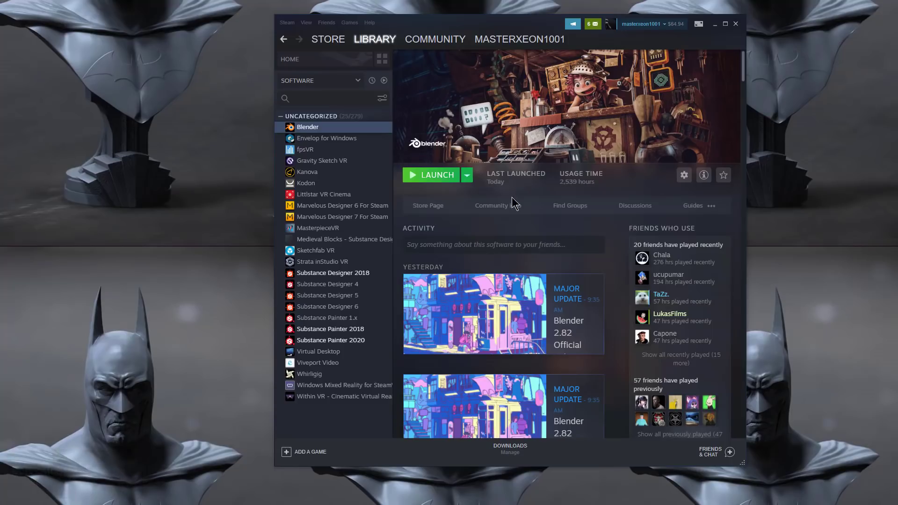
Launch Blender 2.82 from the Steam library and save its quick setup with the Spacebar set to Search.
left_click(426, 176)
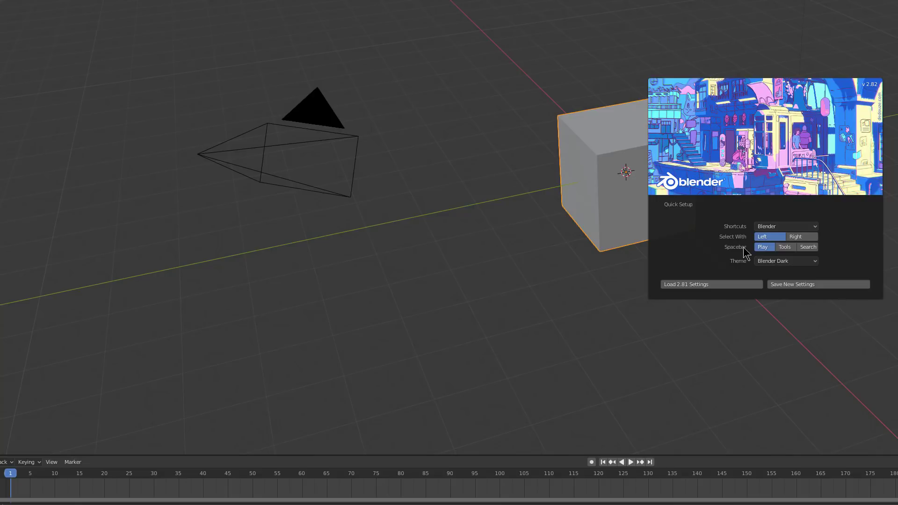
double_click(807, 247)
left_click(809, 285)
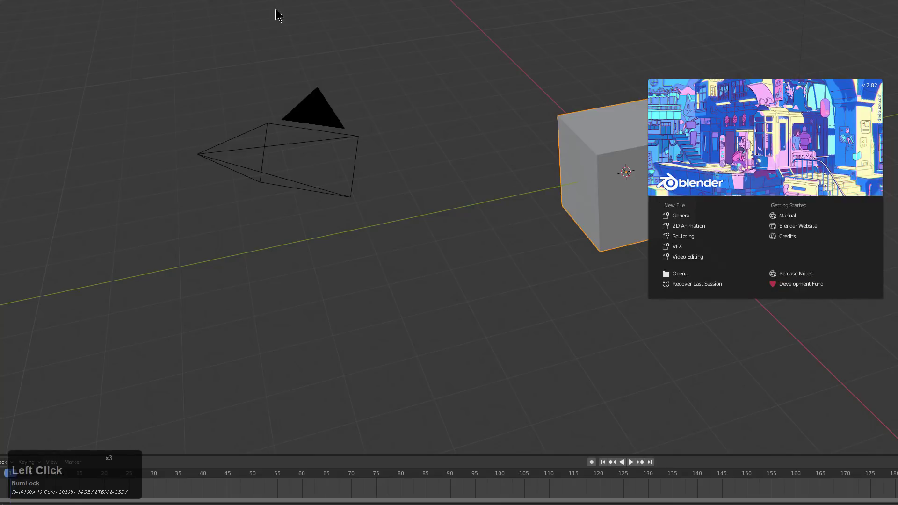
Dismiss the splash screen and move and resize the Blender window to fill the screen.
left_click(612, 211)
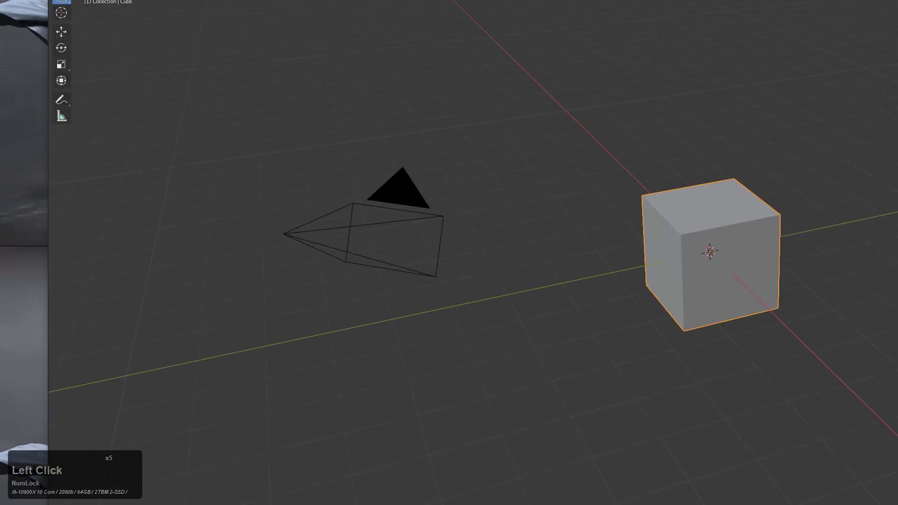
left_click_drag(45, 0, 475, 230)
left_click_drag(585, 240, 118, 0)
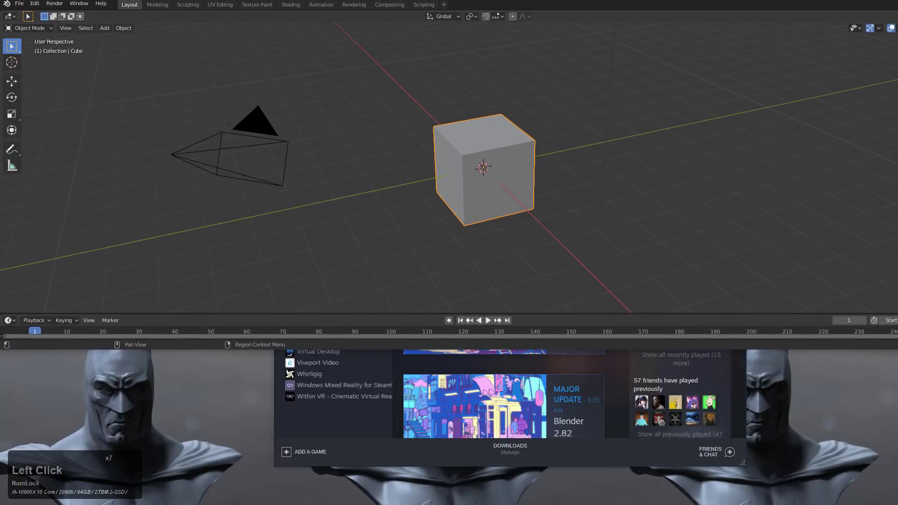
left_click_drag(897, 349, 894, 503)
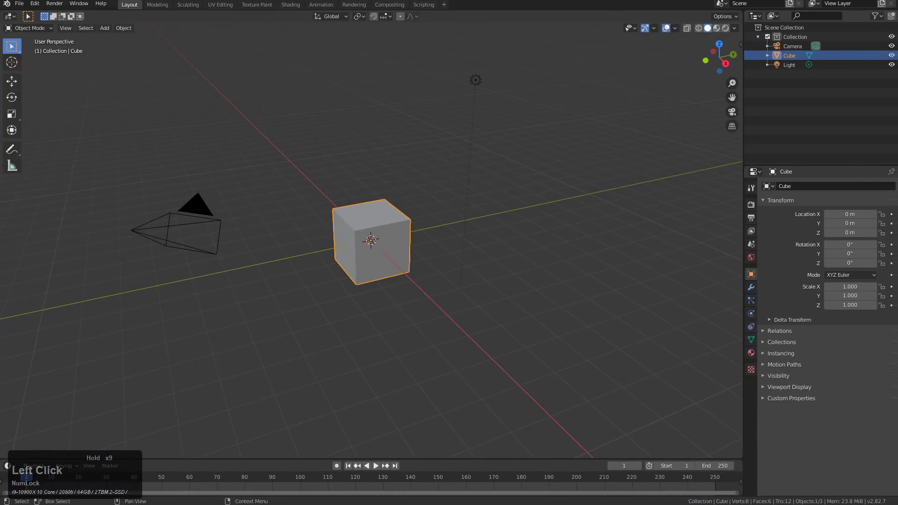
Install the add-on (2.8) HOps 009842_Neodymium_7.zip from C:\_tools and enable Hard Ops 9.
left_click(35, 3)
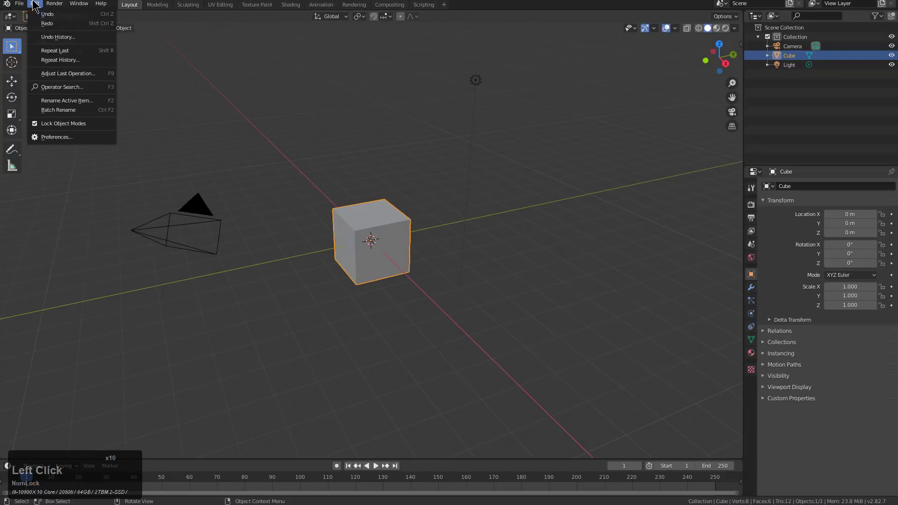
left_click(77, 138)
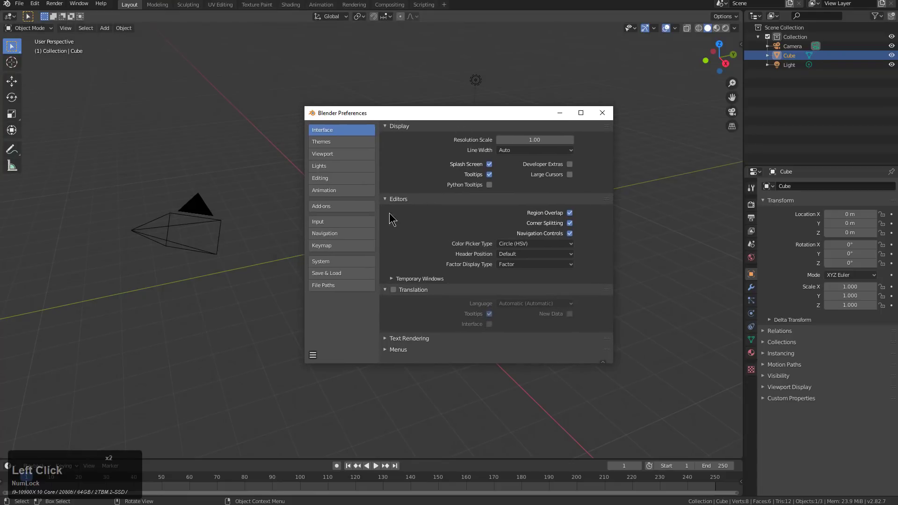
left_click(362, 207)
left_click(538, 136)
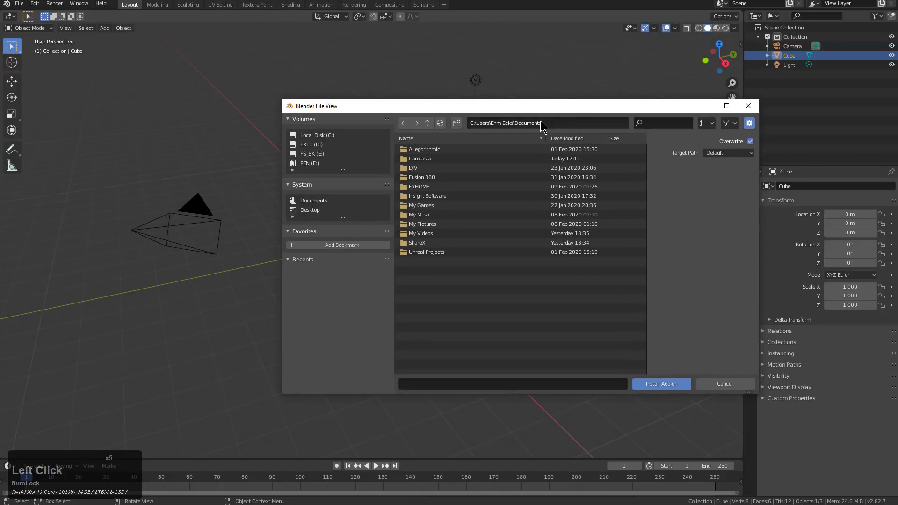
left_click(541, 122)
type("C:\\_tools")
key("KP_Enter")
left_click(481, 206)
left_click(644, 381)
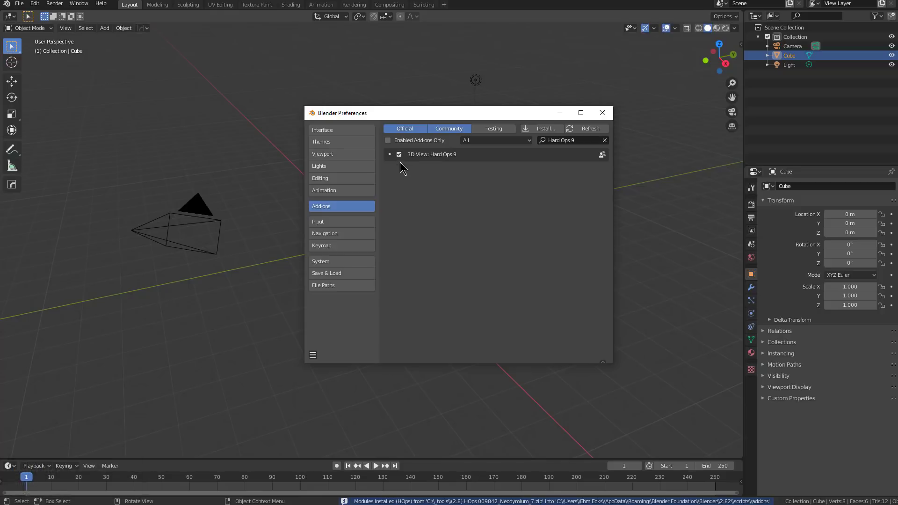
Install the add-on (2.8)BoxCutter 715_18.zip from the same folder and enable BoxCutter.
left_click(542, 129)
left_click(397, 1)
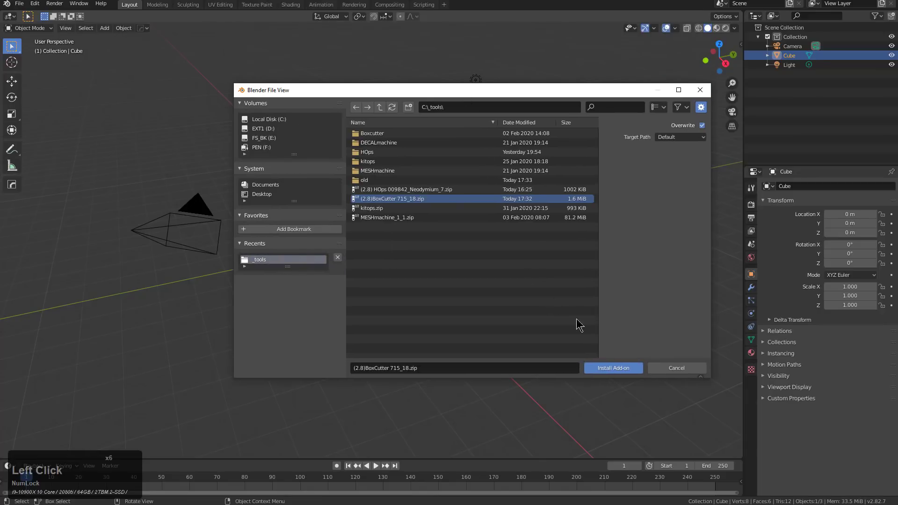
left_click(612, 369)
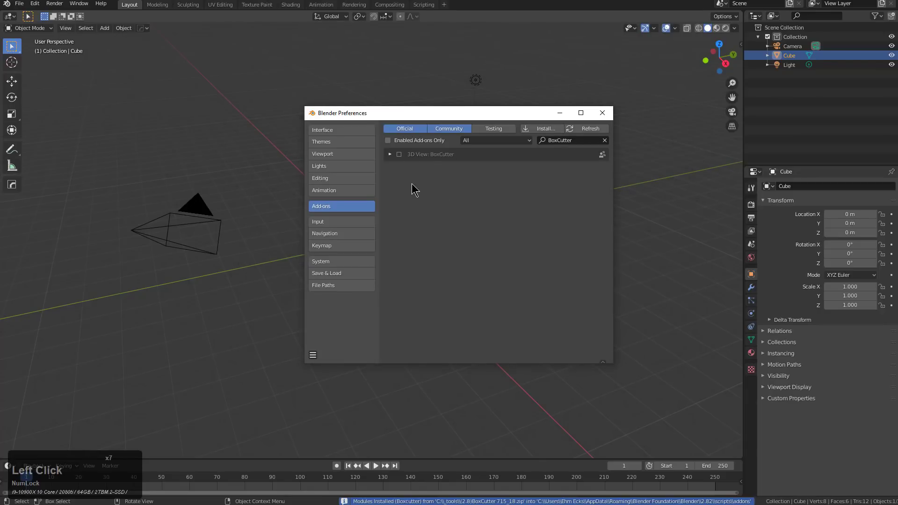
left_click(399, 154)
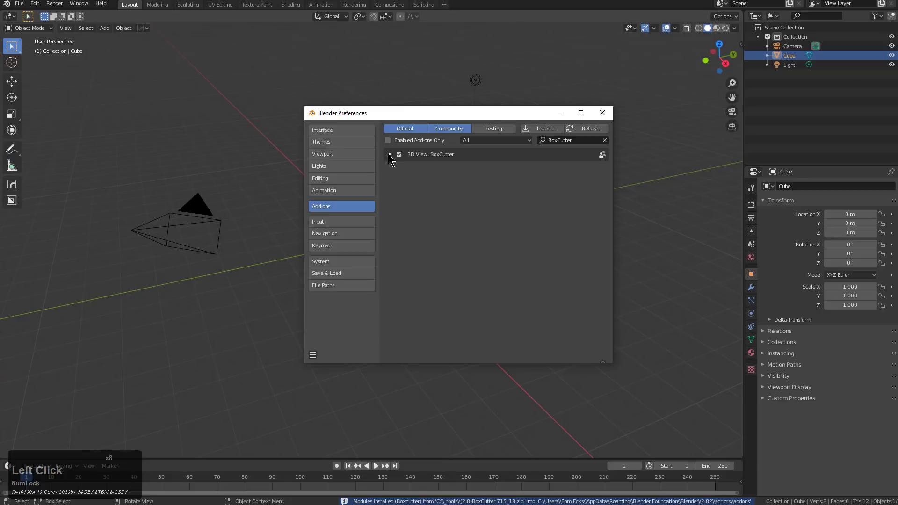
Enable Developer Extras and set the 3D View theme's Active Object colour to light green (H 0.368, S 0.451, V 1.000).
left_click(332, 132)
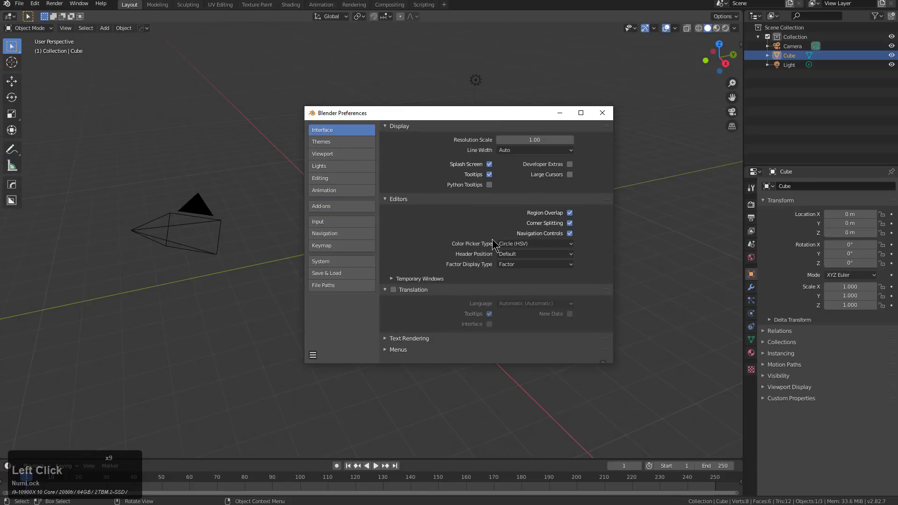
left_click(569, 164)
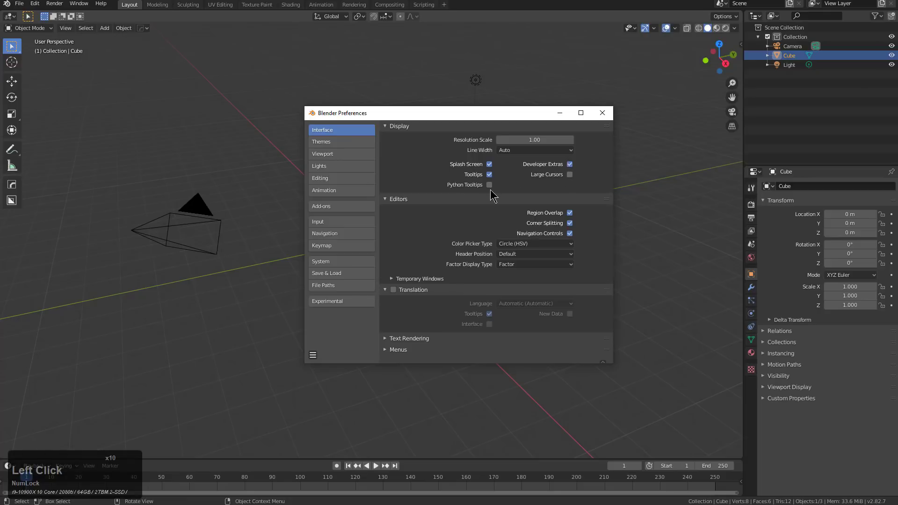
left_click(328, 141)
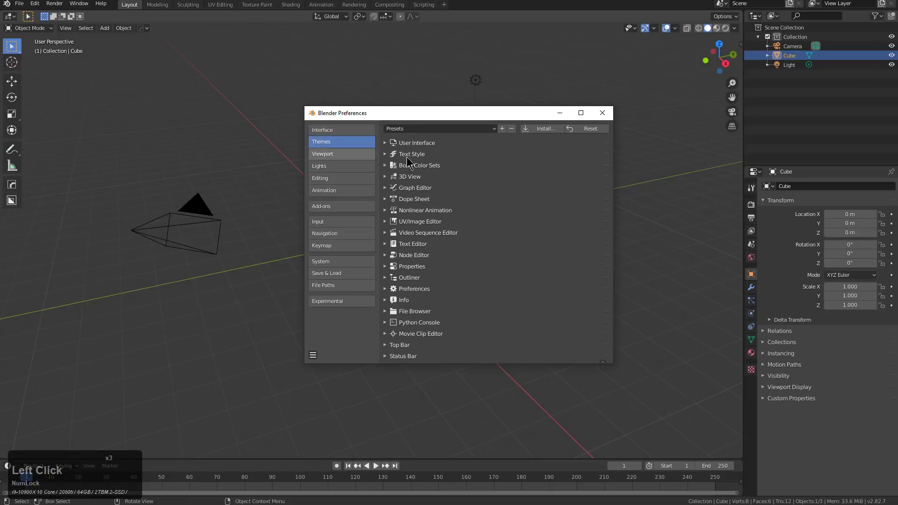
left_click(392, 180)
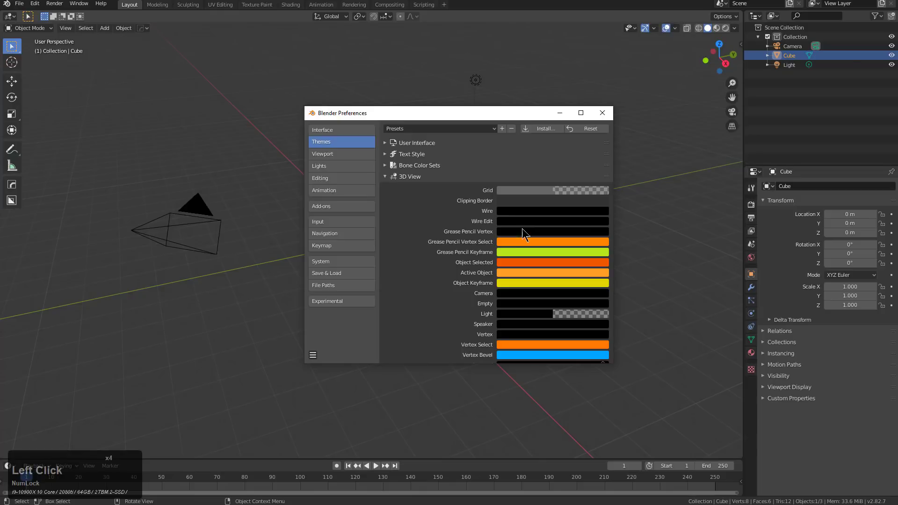
left_click_drag(518, 113, 244, 114)
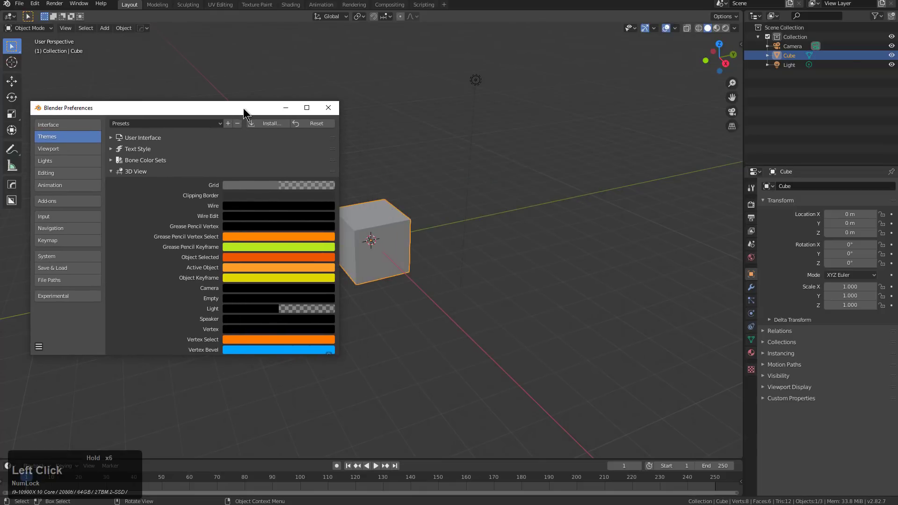
left_click(251, 271)
mouse_move(280, 178)
left_mouse_down()
mouse_move(278, 158)
mouse_move(273, 166)
left_mouse_up()
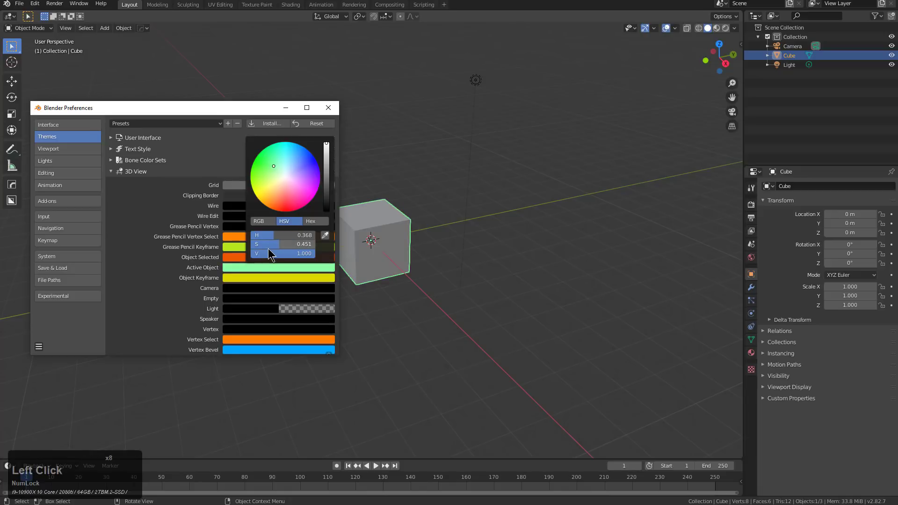
Set the 3D View theme's Vertex Size to 5 px.
scroll(256, 293, "down", 10)
scroll(256, 292, "down", 15)
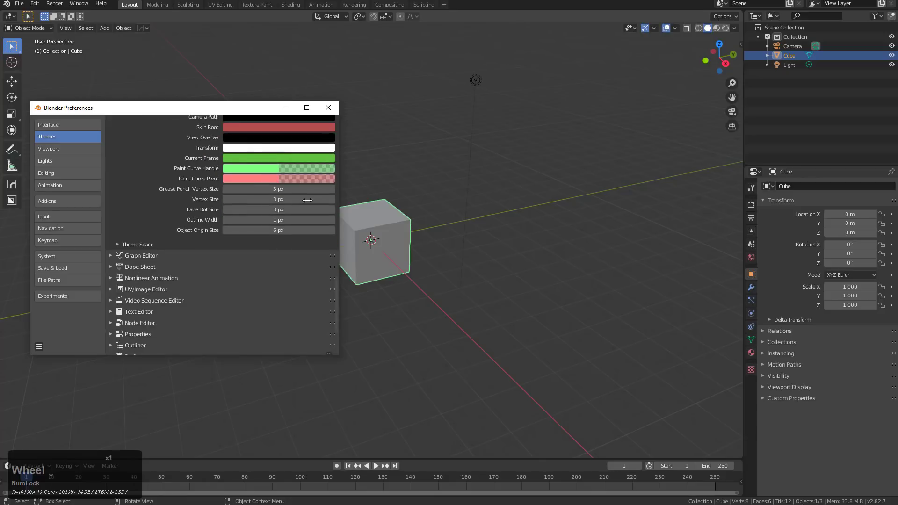
left_click(331, 199)
left_click(332, 199)
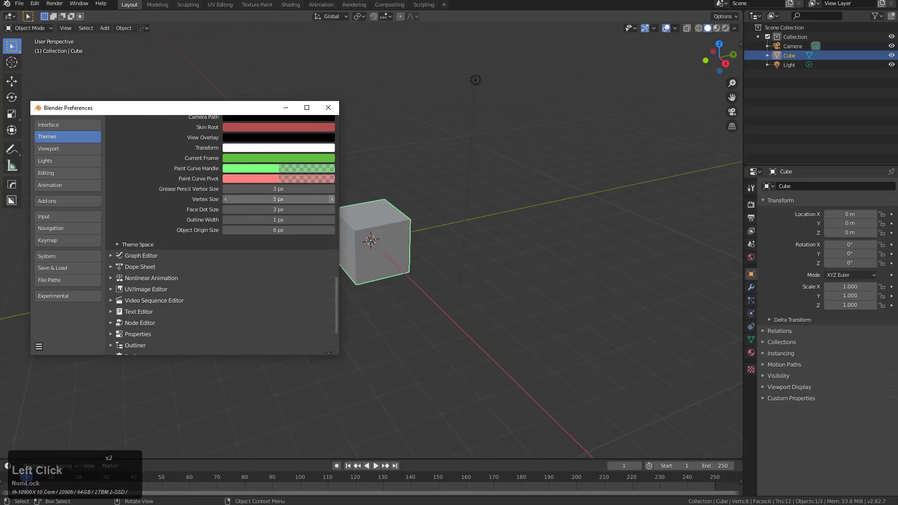
Set the 3D View theme's Vertex Size to 6 px and Face Dot Size to 5 px.
left_click(331, 199)
left_click(331, 210)
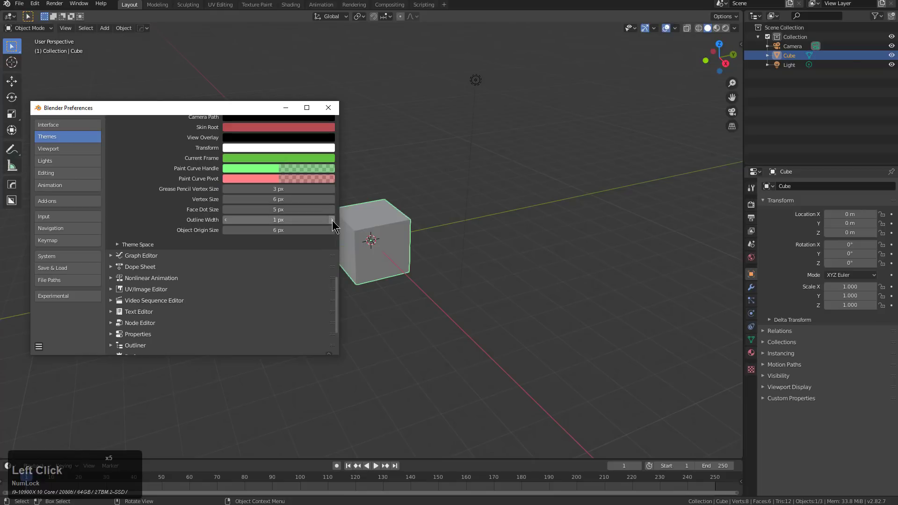
Set the viewport quality to Grease Pencil MultiSample: 8 and Viewport Anti-Aliasing 11 Samples.
left_click(79, 148)
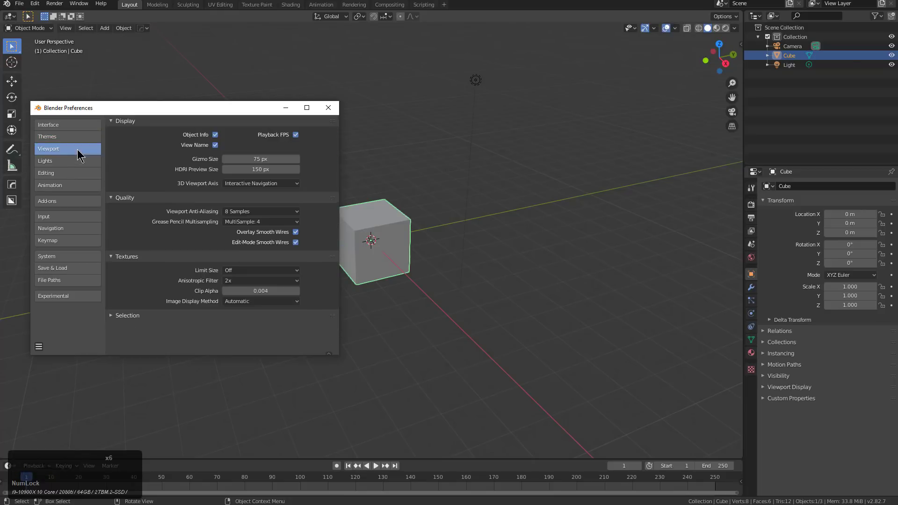
left_click(265, 221)
left_click(266, 253)
left_click(268, 211)
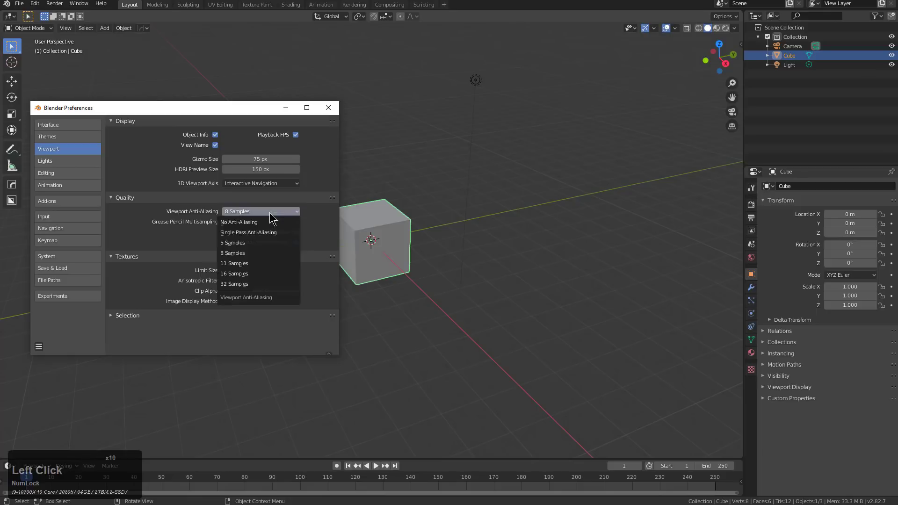
left_click(266, 265)
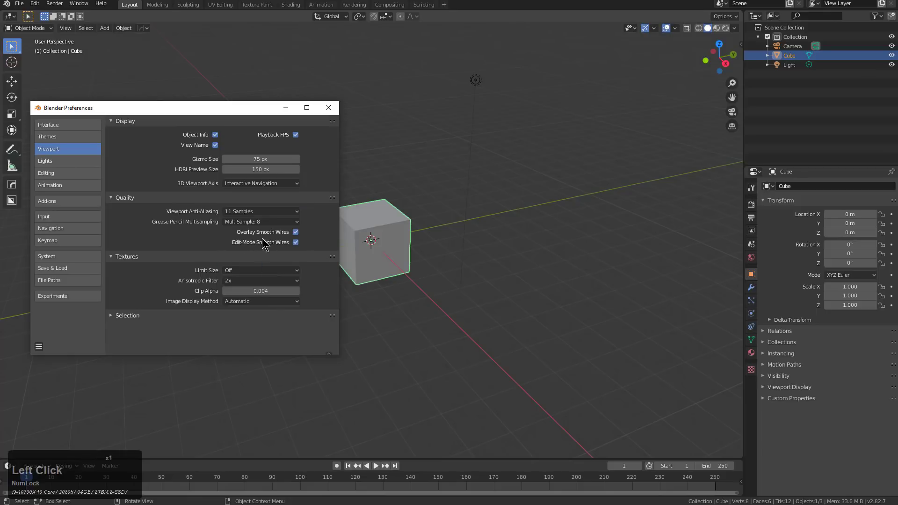
left_click(72, 161)
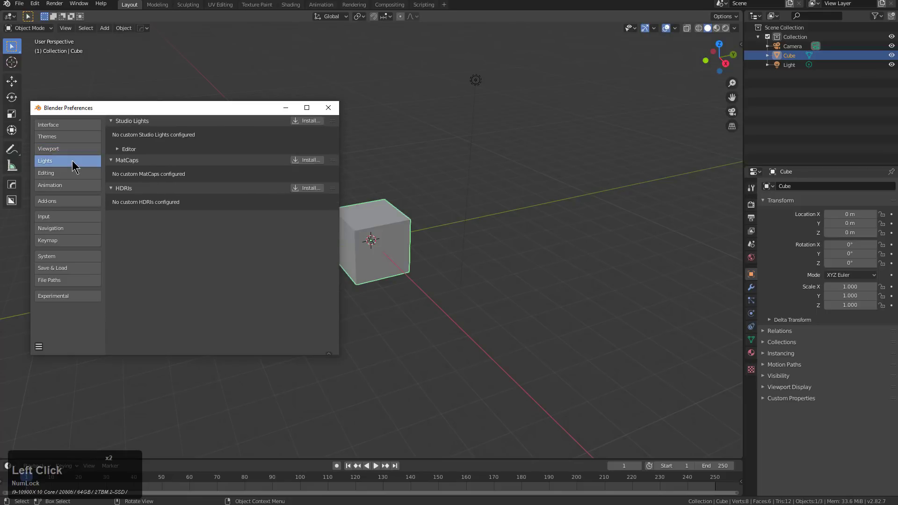
left_click(69, 174)
left_click(72, 186)
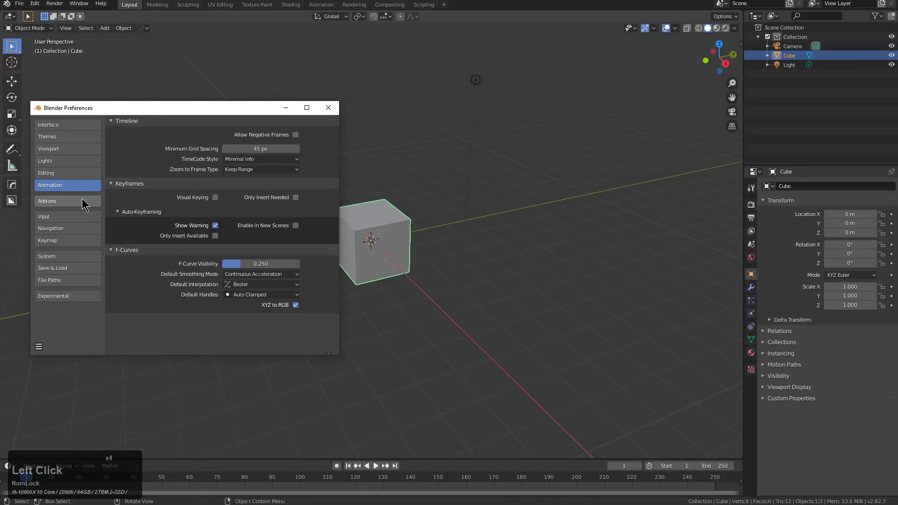
left_click(79, 201)
left_click(55, 229)
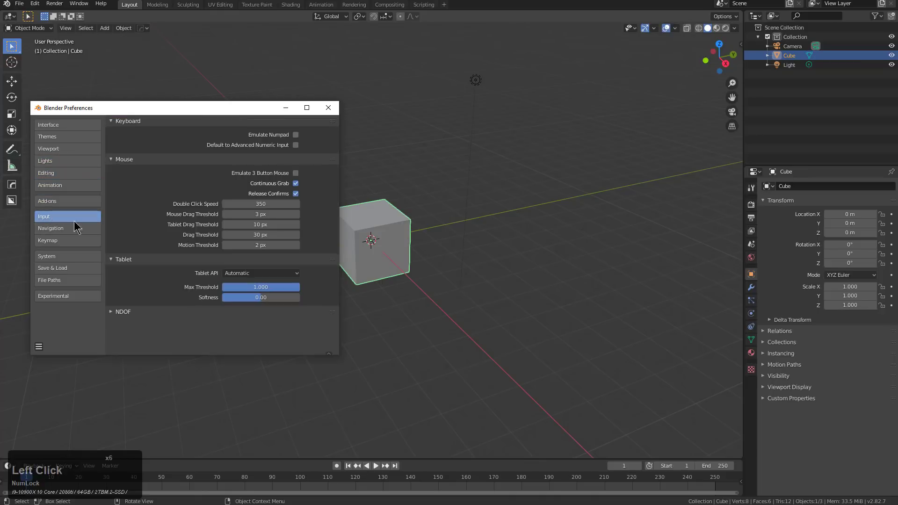
Replace the add-on search with "mesh" and enable the Edit Mesh Tools add-on.
left_click(71, 202)
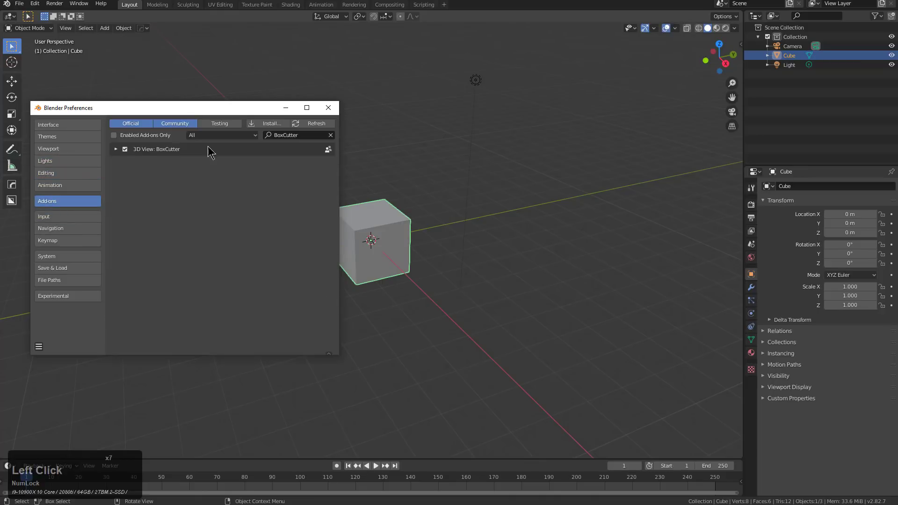
left_click(330, 135)
left_click(292, 138)
type("mesh")
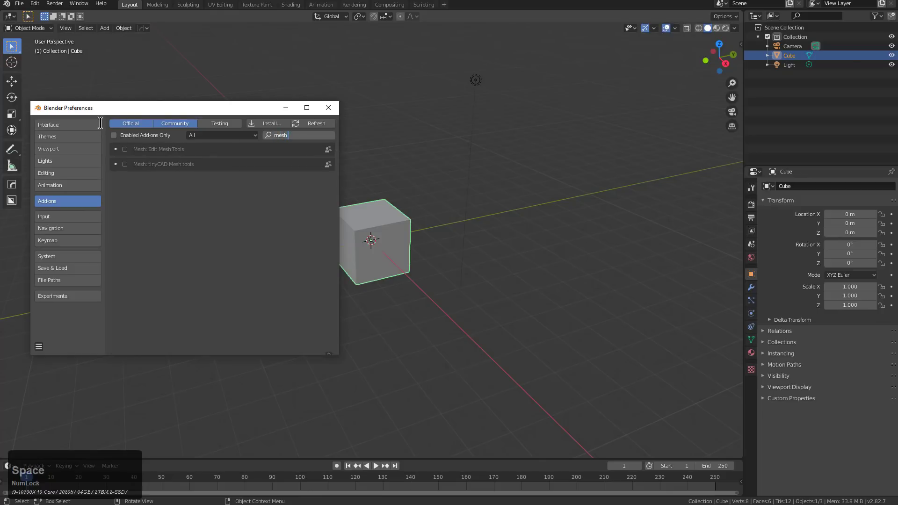
left_click(123, 153)
left_click(124, 150)
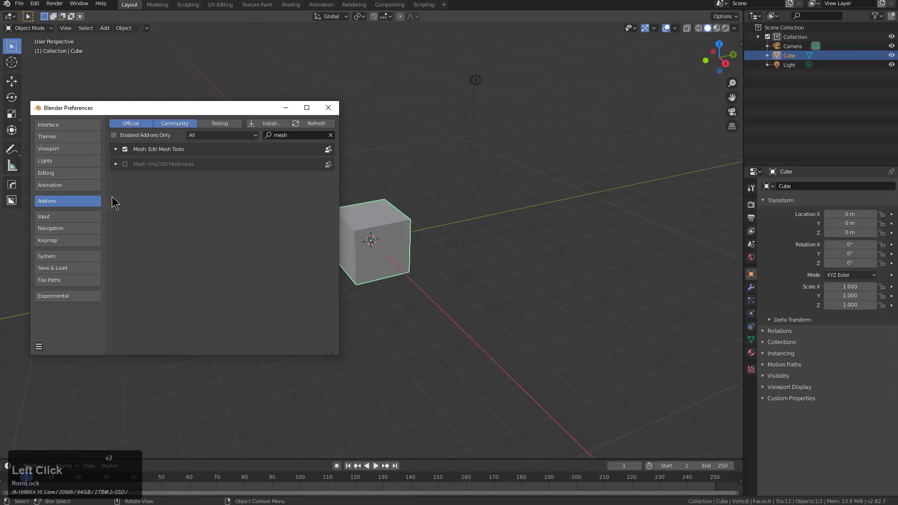
Clear the add-on search filter and enable Snapping Pies 2.8.
left_click(279, 136)
key("BackSpace")
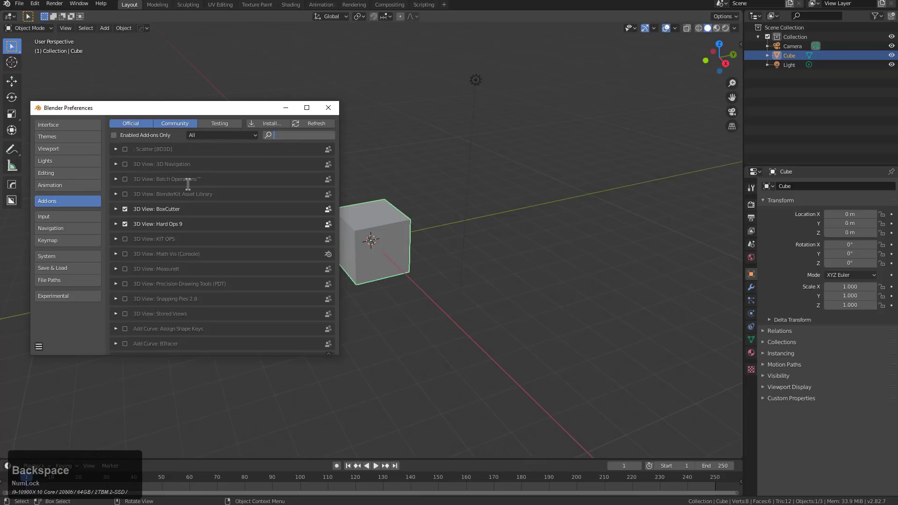
left_click(193, 199)
left_click(124, 301)
Look through the full add-on list down to the Mesh category for further add-ons to enable.
scroll(160, 299, "down", 1)
scroll(160, 294, "down", 3)
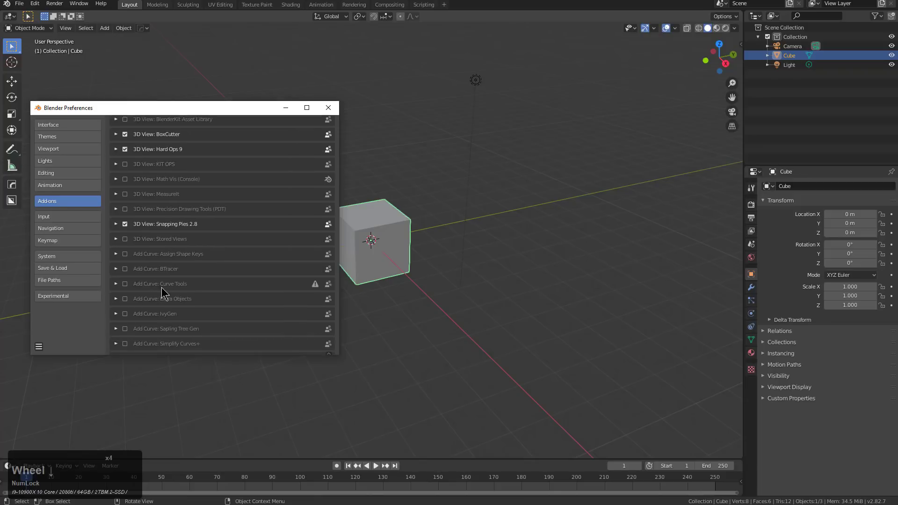
scroll(140, 262, "down", 5)
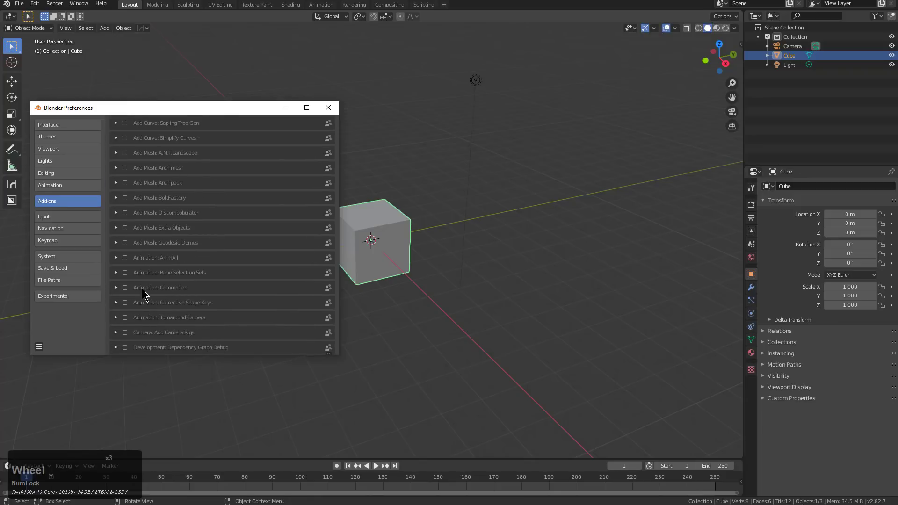
scroll(122, 299, "down", 3)
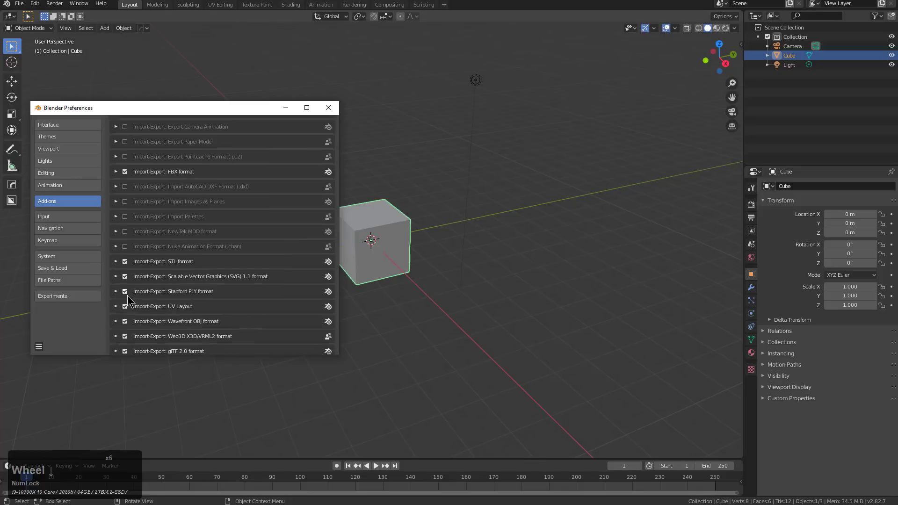
scroll(127, 295, "down", 2)
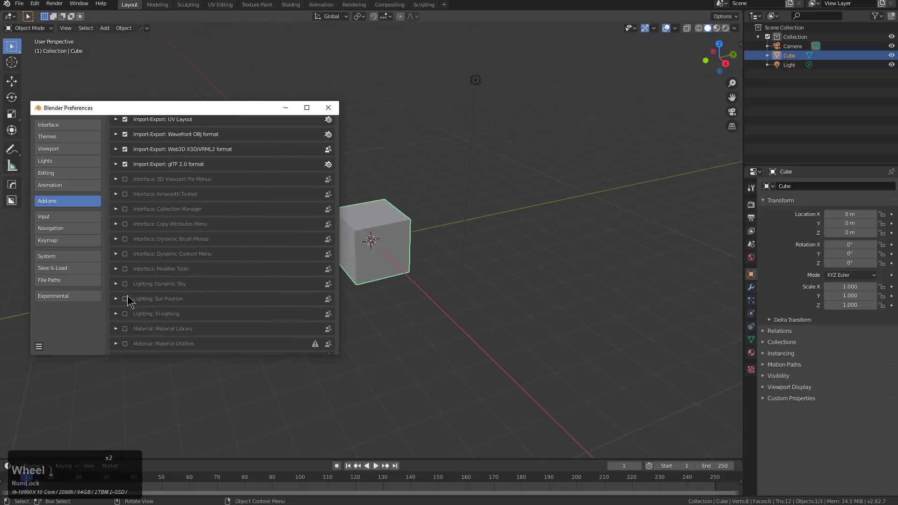
scroll(127, 296, "down", 3)
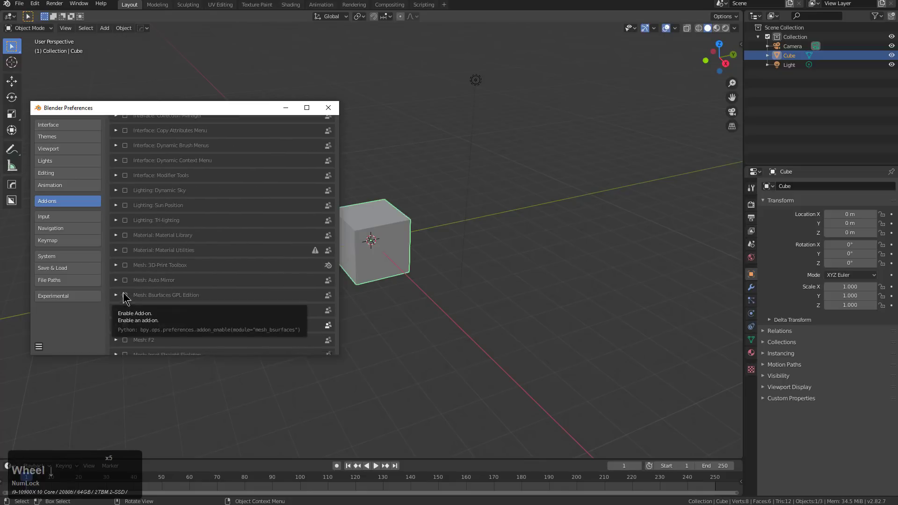
Enable the F2 and LoopTools mesh add-ons in the preferences and look through the rest of the add-on list.
scroll(126, 285, "down", 4)
left_click(125, 257)
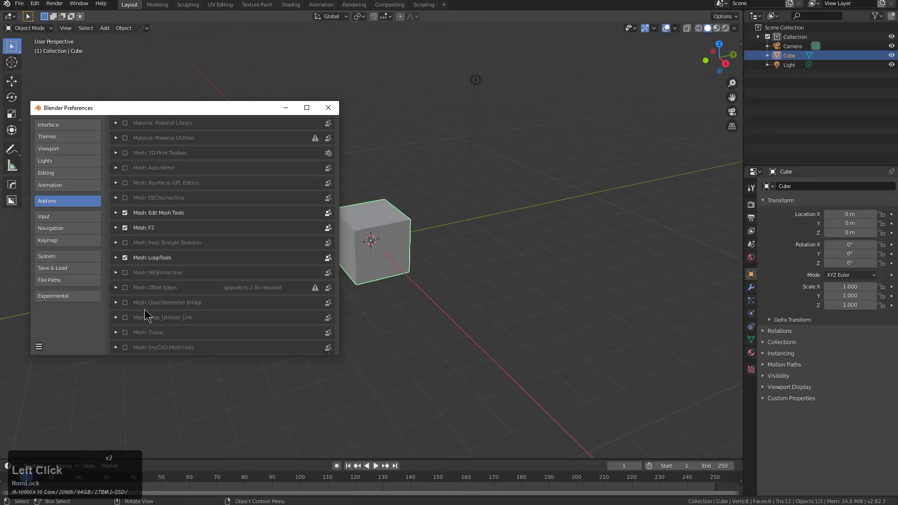
scroll(138, 312, "down", 8)
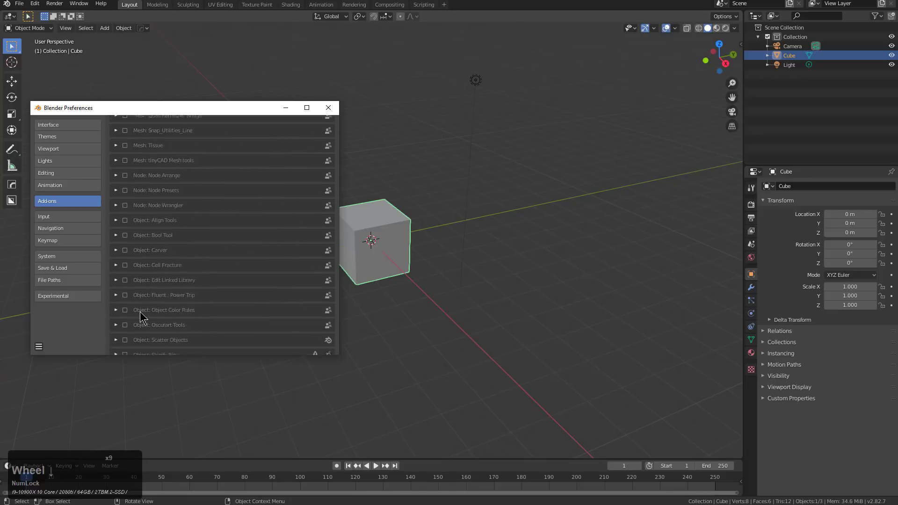
scroll(141, 314, "down", 8)
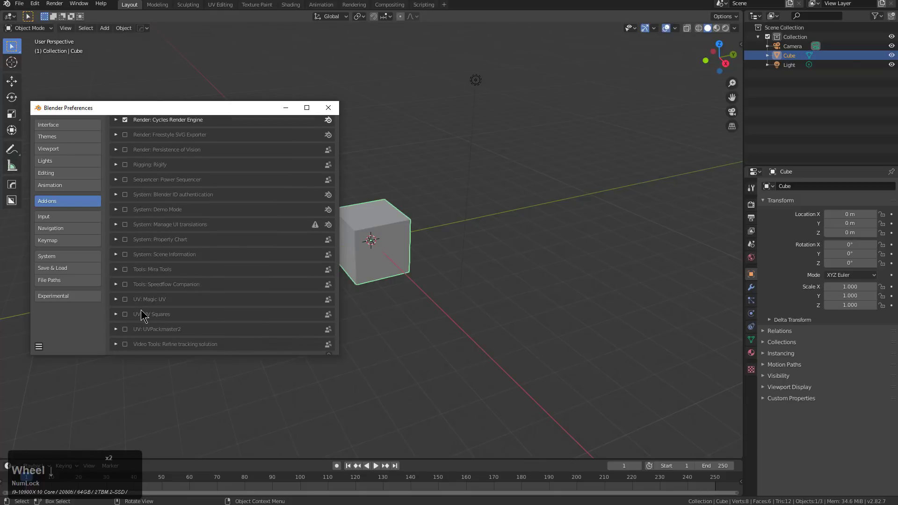
Set the Cycles render device to CUDA with the GeForce RTX 2080 Ti and the Intel Core i9-10900X CPU enabled.
left_click(56, 217)
left_click(66, 229)
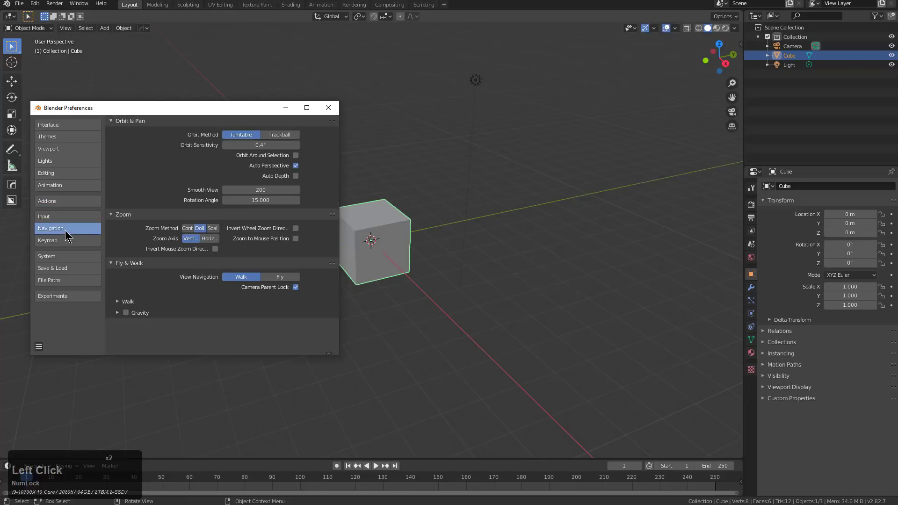
left_click(66, 241)
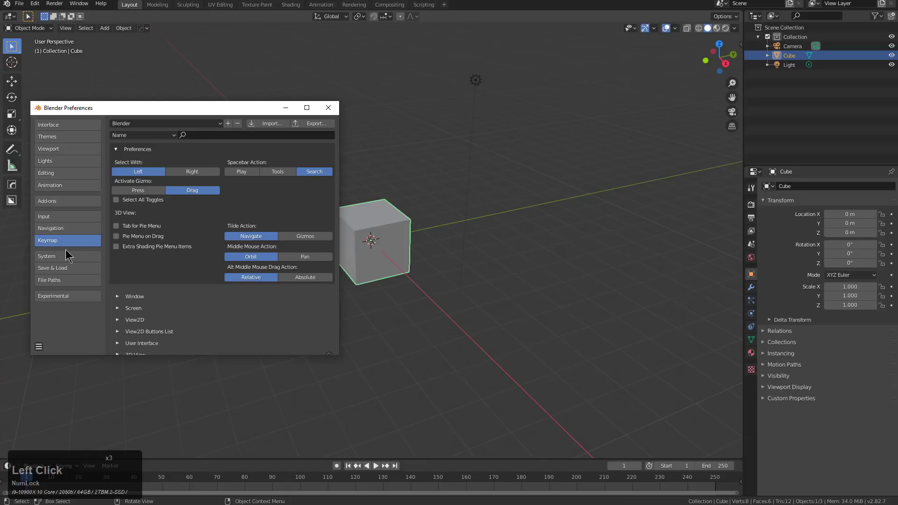
left_click(69, 256)
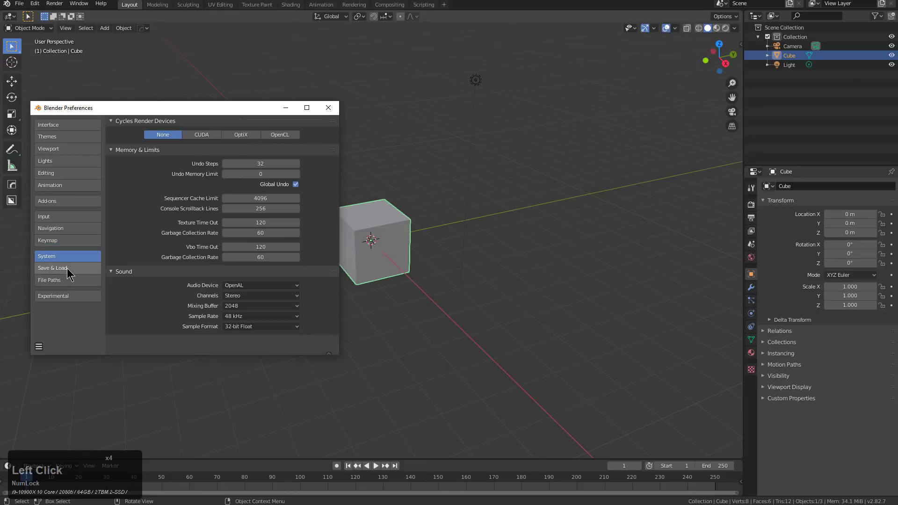
left_click(199, 135)
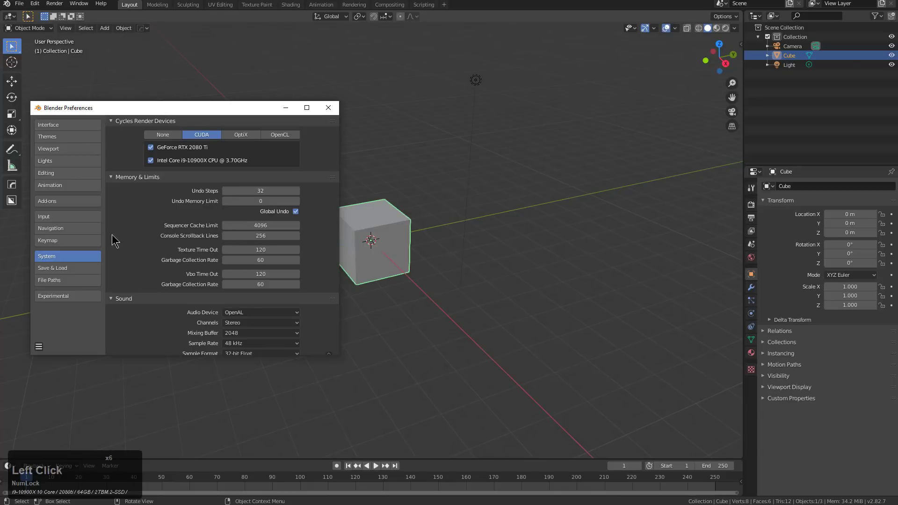
Set the number of recent files to 30 in the save and load preferences.
left_click(59, 265)
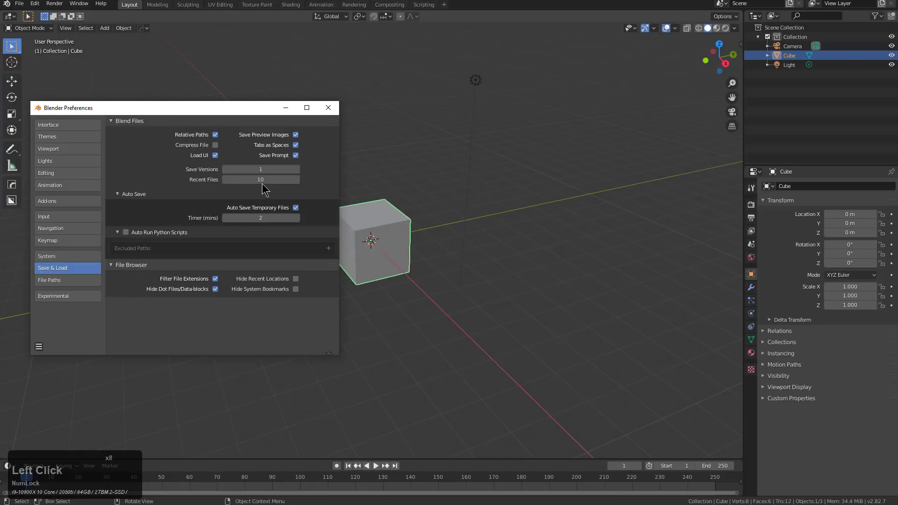
double_click(260, 180)
type("30")
key("KP_Enter")
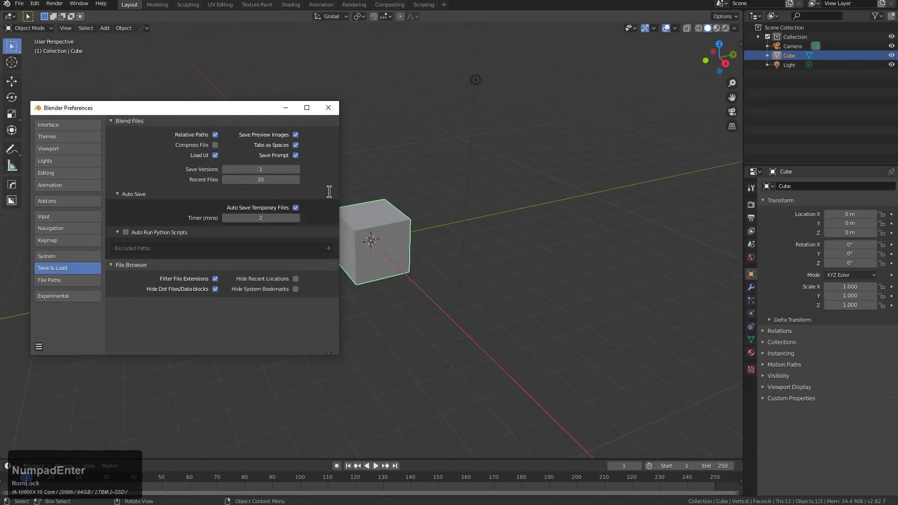
Set the auto-save timer to 1 minute, enable Auto Run Python Scripts, disable Save Prompt, and close the preferences.
left_click(226, 218)
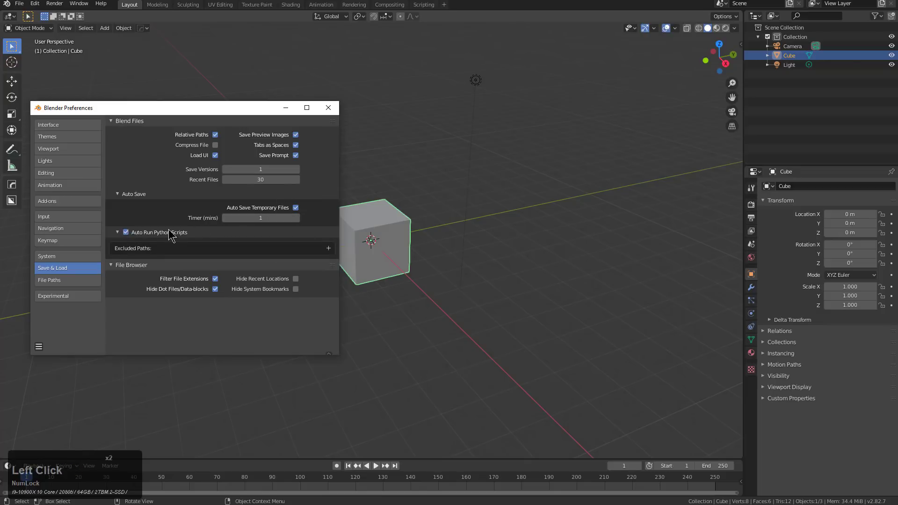
left_click(296, 155)
left_click(57, 280)
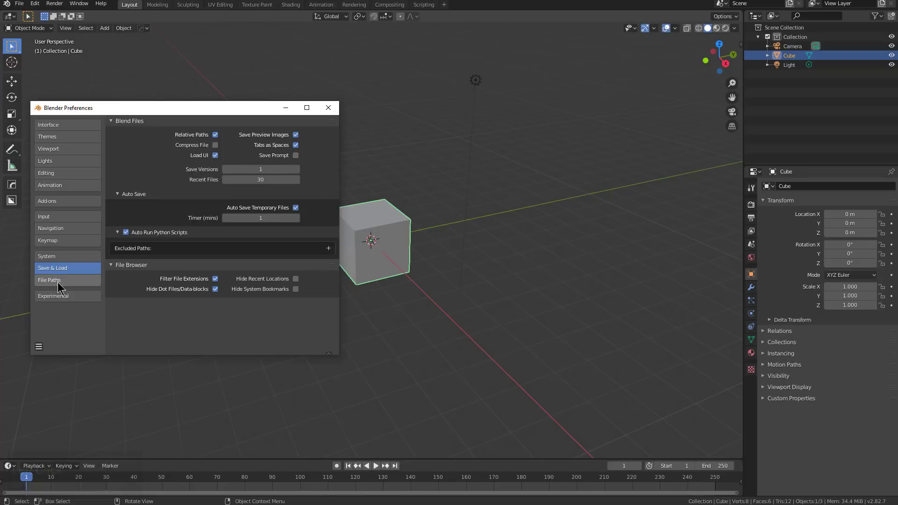
left_click(62, 295)
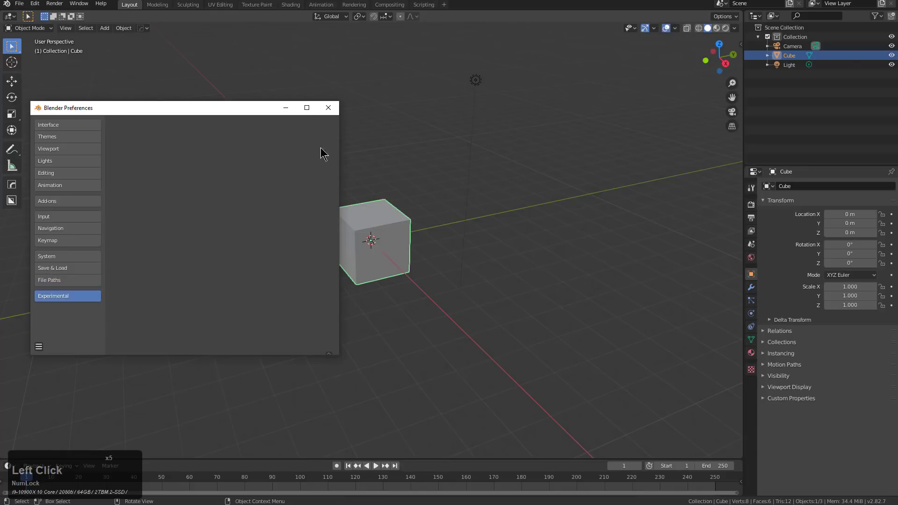
left_click(328, 108)
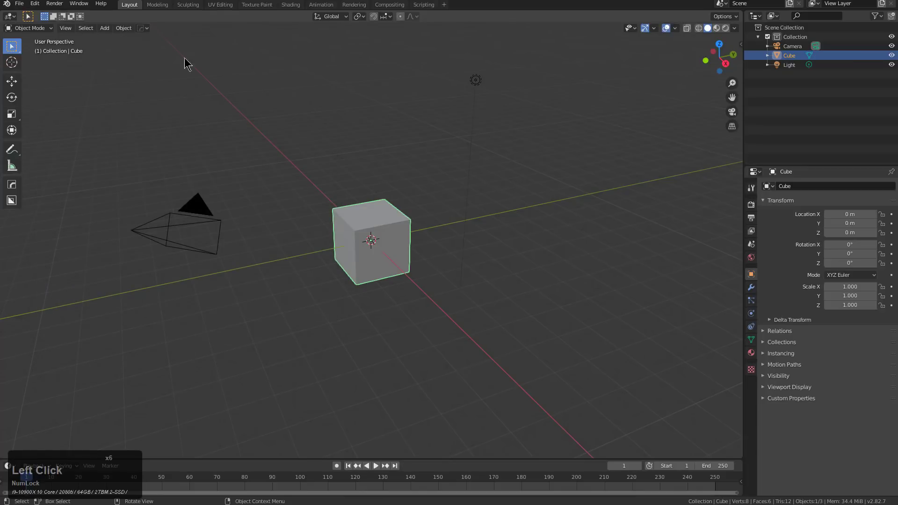
Hide the camera and light so only the selected cube is shown, and frame the view closer on it.
middle_click_drag(374, 223, 383, 229)
scroll(383, 229, "up", 1, "shift")
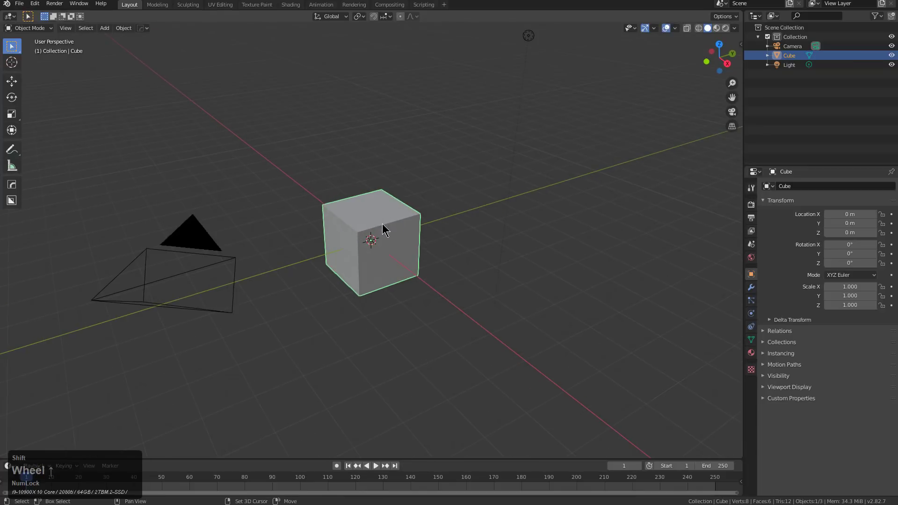
key("shift+h")
scroll(380, 226, "up", 5)
mouse_move(414, 249)
middle_mouse_down()
mouse_move(397, 267)
mouse_move(413, 256)
middle_mouse_up()
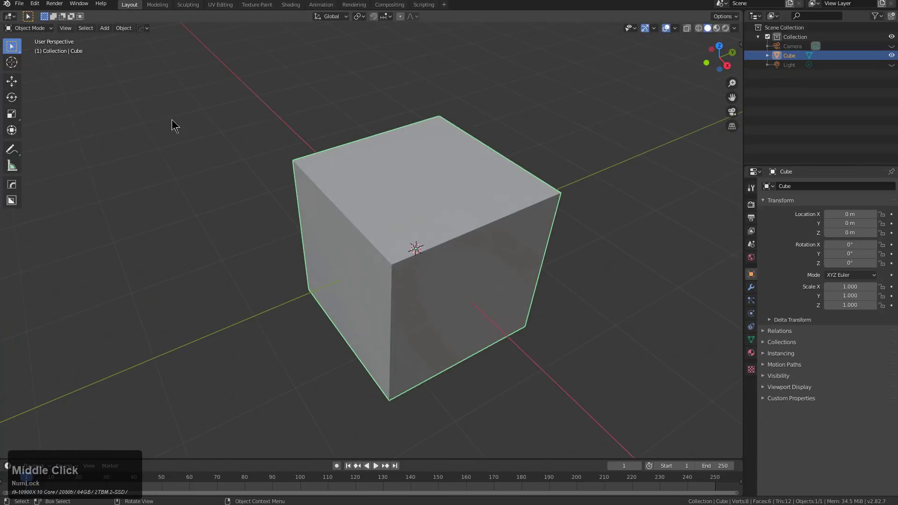
Save the current scene and view as the default startup file.
left_click(19, 4)
mouse_move(72, 177)
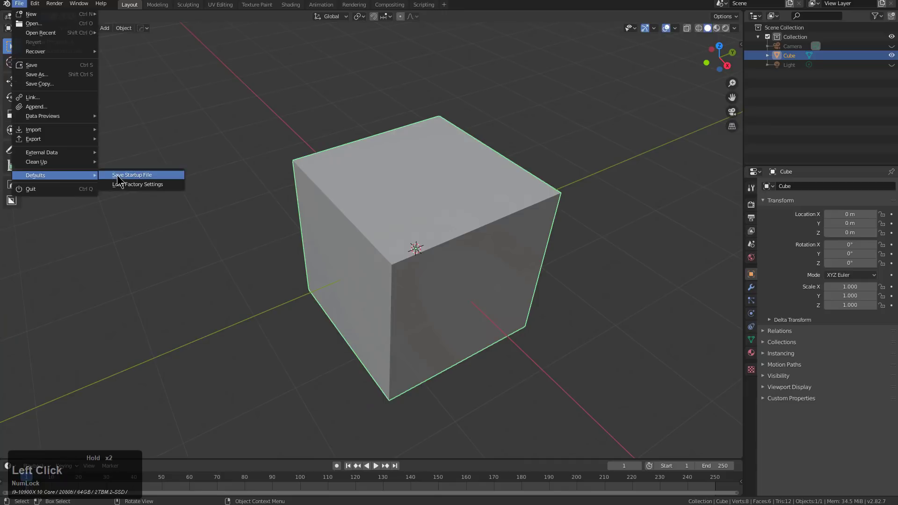
left_click(121, 174)
left_click(120, 176)
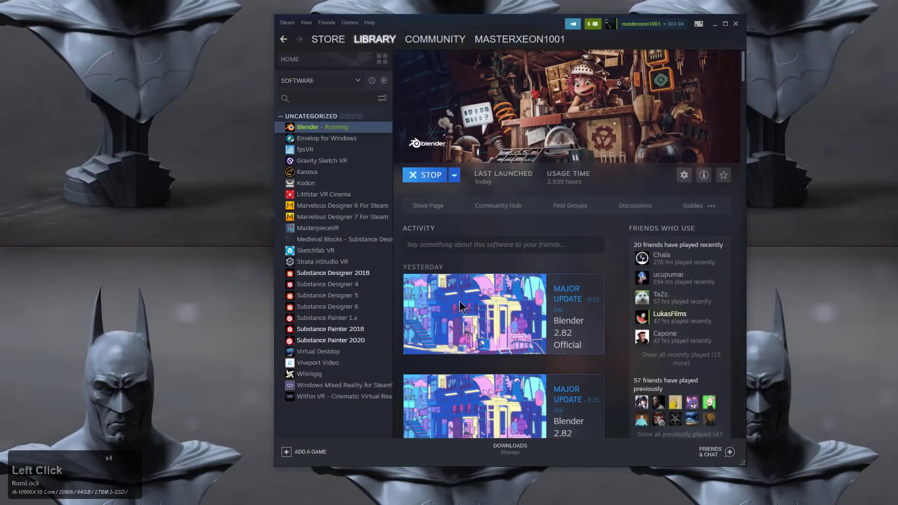
Relaunch Blender from the Steam library, reposition its window on the desktop, and save the startup file again.
left_click(443, 179)
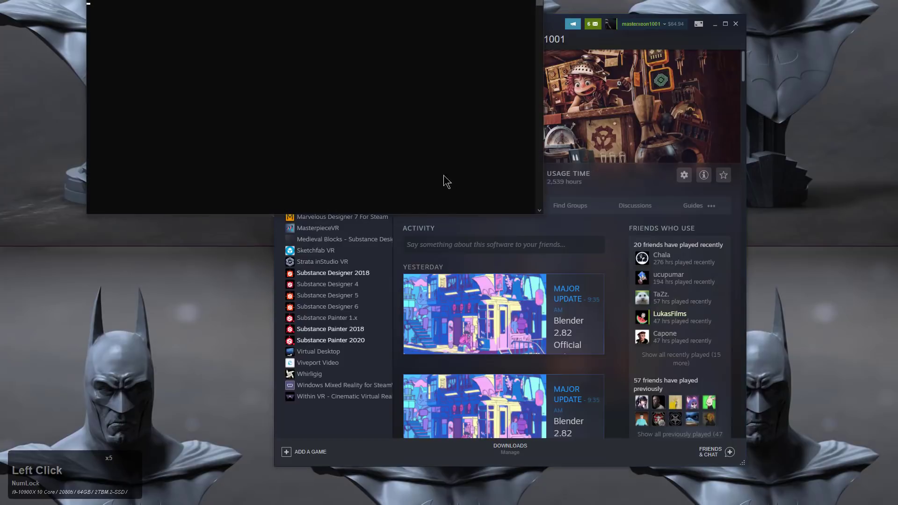
left_click_drag(547, 47, 464, 339)
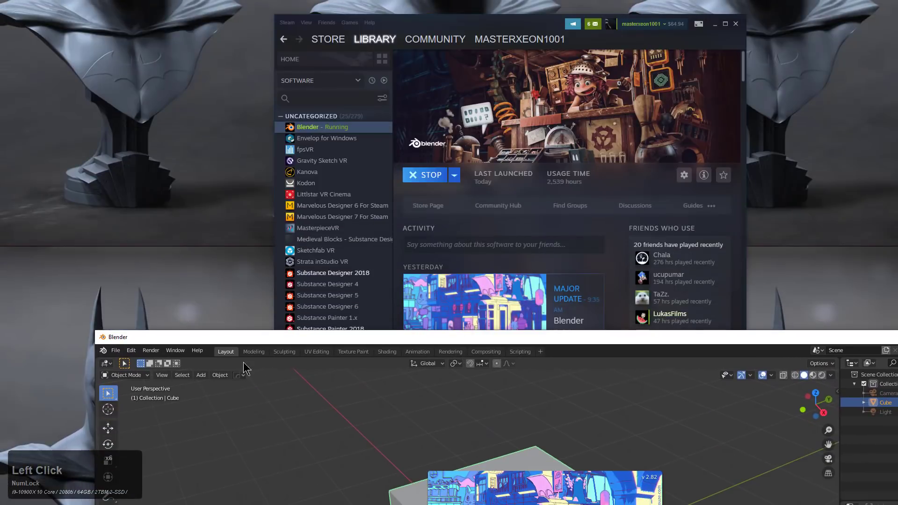
left_click(115, 351)
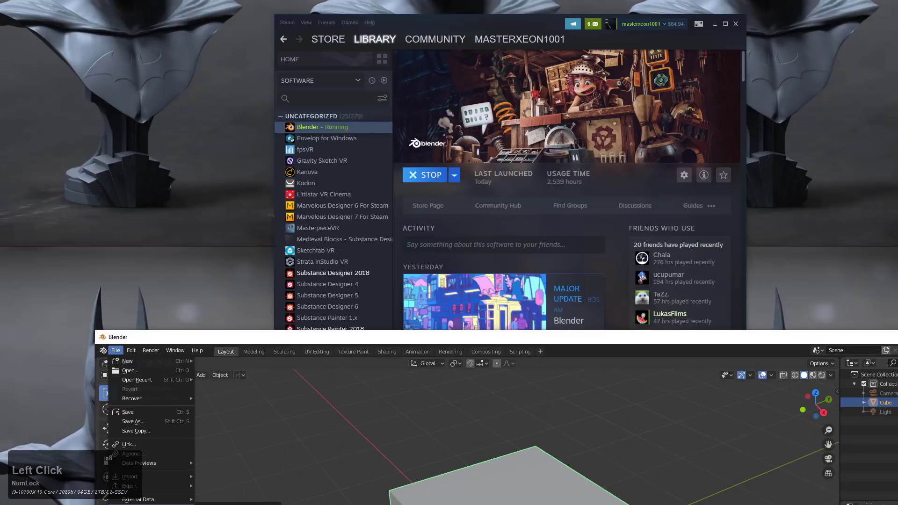
left_click_drag(190, 335, 179, 293)
mouse_move(101, 315)
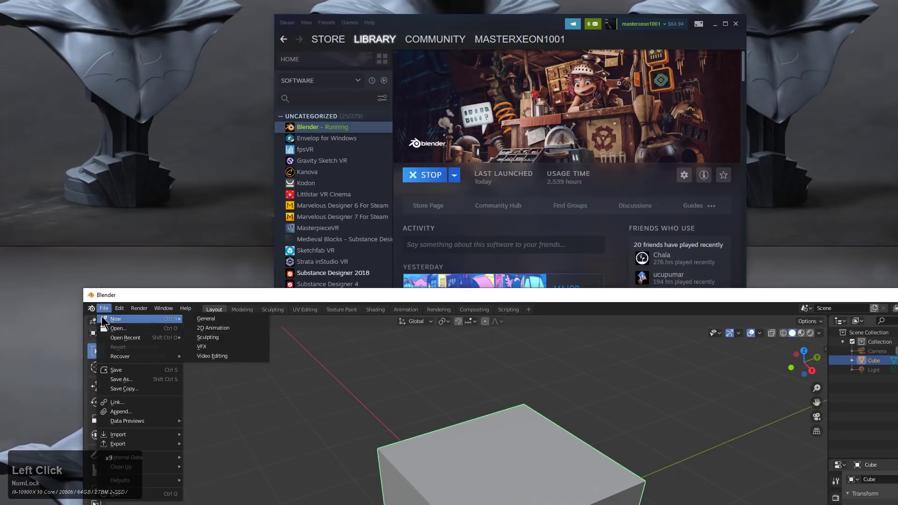
left_click(231, 486)
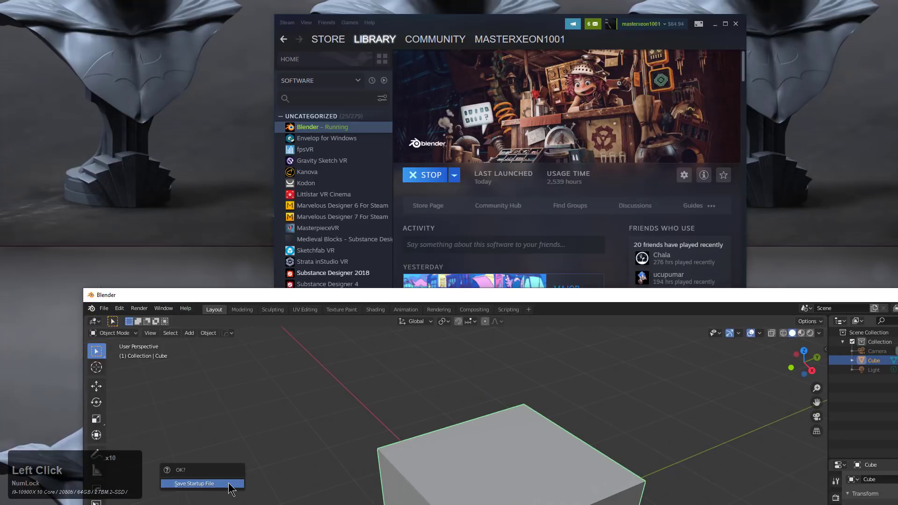
left_click(231, 484)
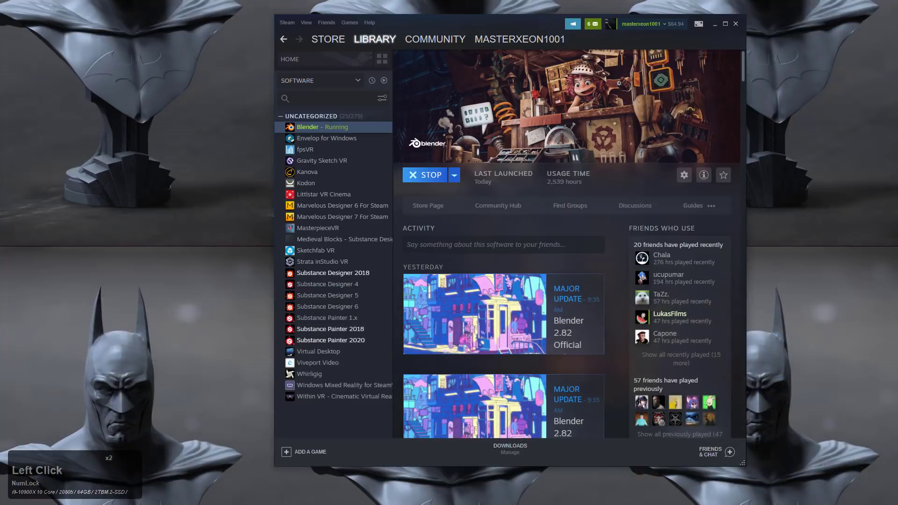
Start Blender again from the Steam library and maximize its window.
left_click(443, 180)
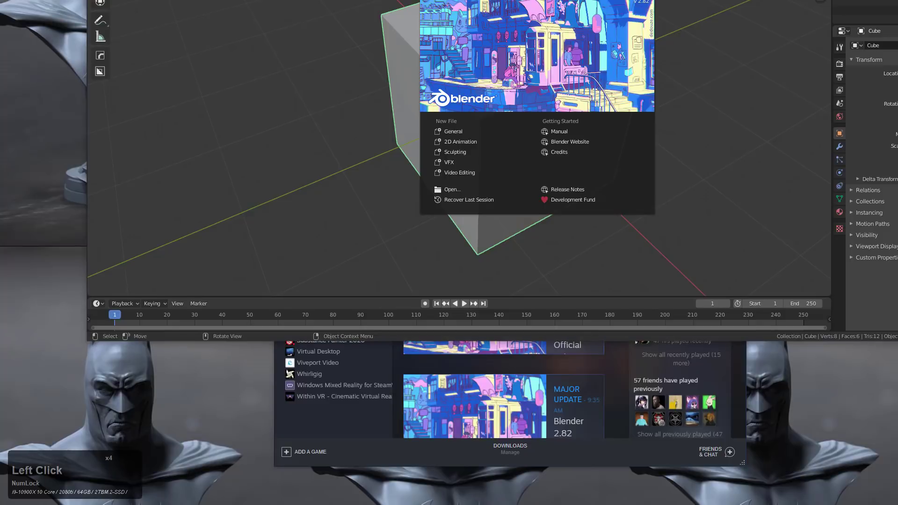
left_click_drag(500, 0, 413, 27)
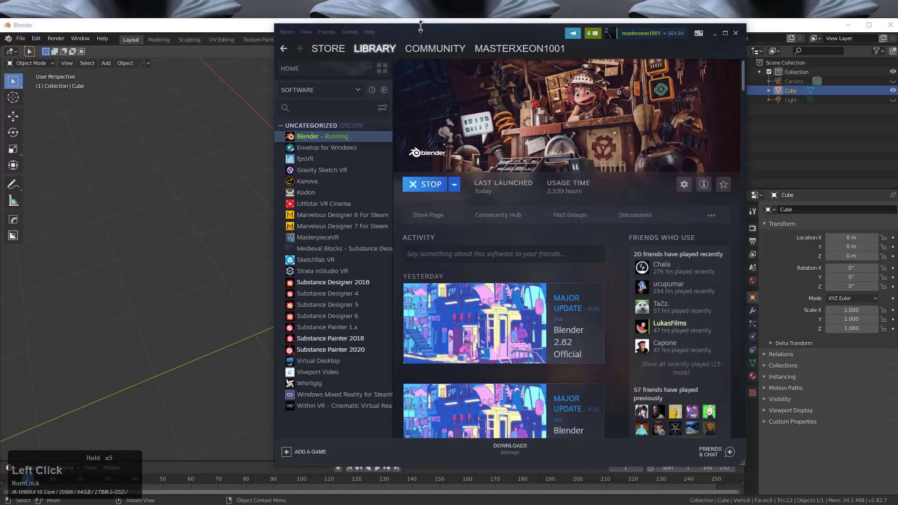
double_click(417, 21)
Delete the default cube and add a mesh plane at the world origin.
scroll(496, 154, "up", 2)
middle_click_drag(496, 154, 508, 251)
scroll(468, 210, "down", 2)
key("x")
left_click(511, 250)
middle_click_drag(450, 235, 399, 245)
key("shift+a")
mouse_move(403, 247)
left_click(435, 245)
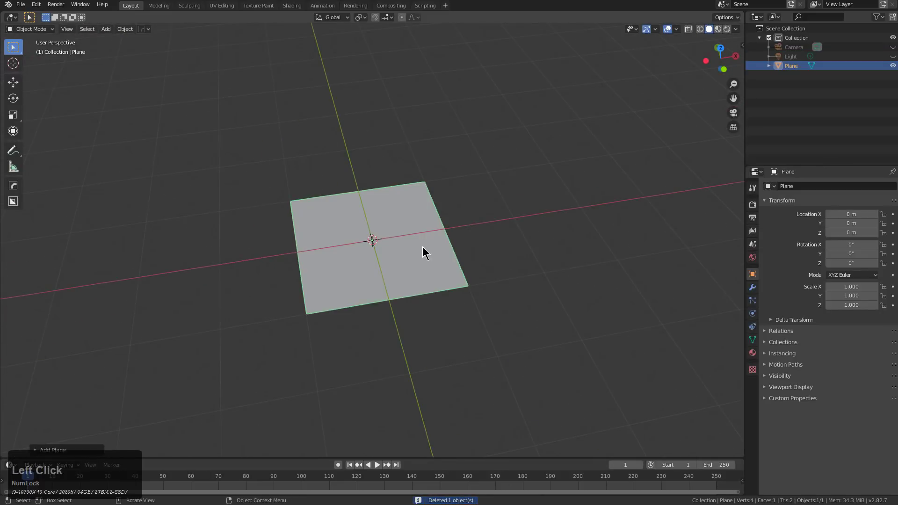
Bisect the plane across the X axis with the Hardops Mirror tool, keeping only its negative X half.
key("KP_1")
key("KP_5")
key("KP_5")
middle_click_drag(420, 245, 371, 265)
scroll(414, 285, "down", 1)
scroll(406, 283, "down", 1)
key("alt+x")
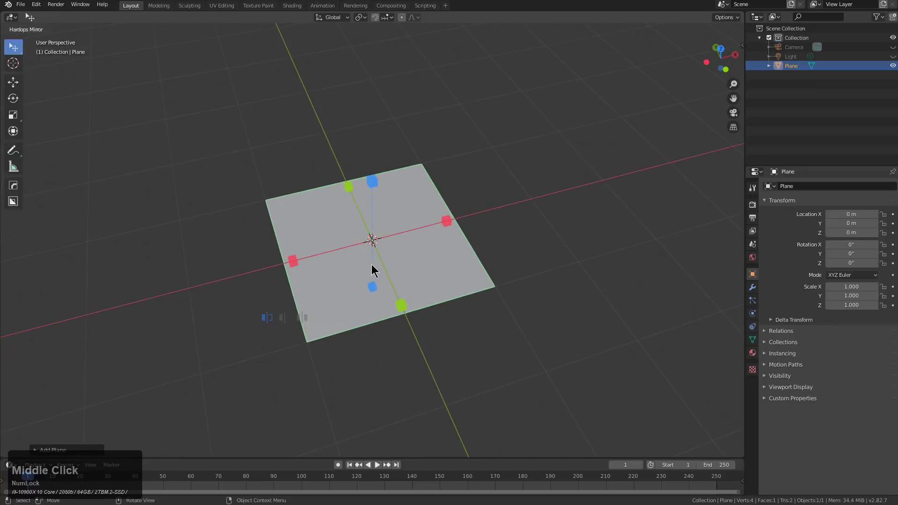
left_click(283, 319)
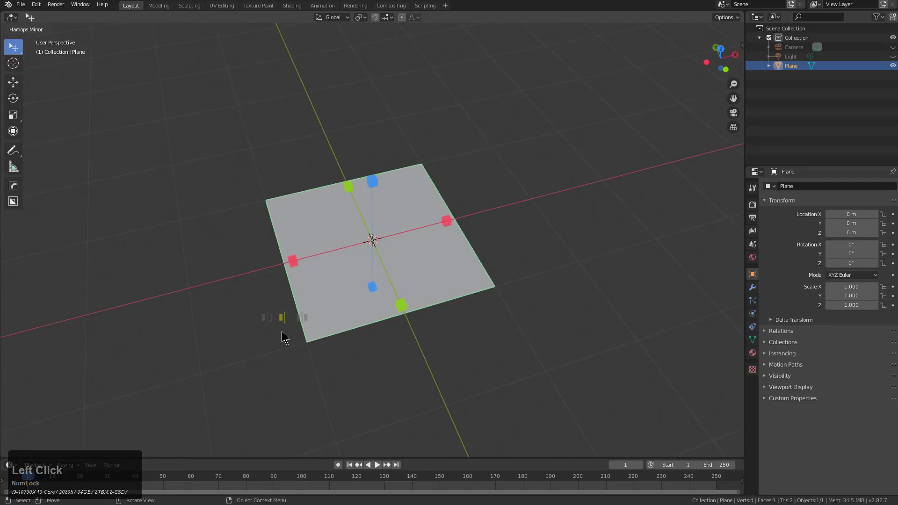
left_click(292, 260)
middle_click_drag(316, 233, 353, 266)
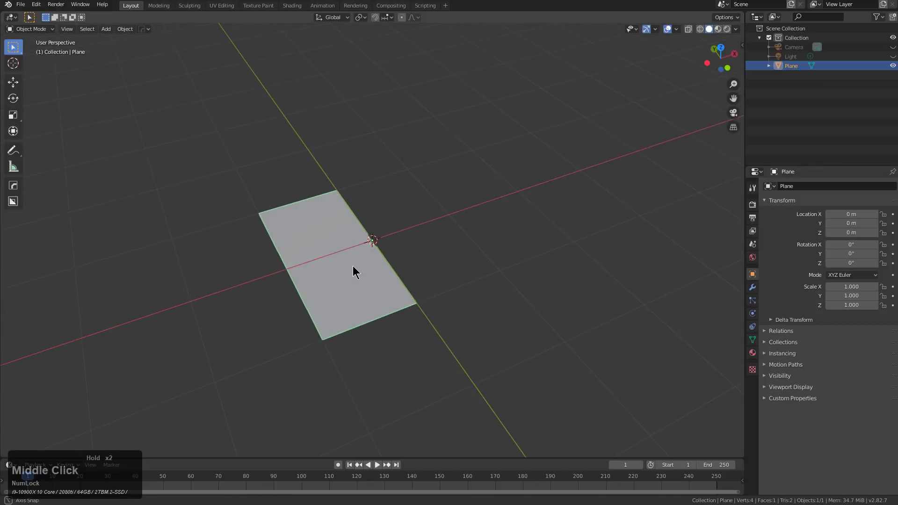
Add a Hard Ops Screw modifier to the half plane around the Y axis with 36 steps and a 360° angle.
key("q")
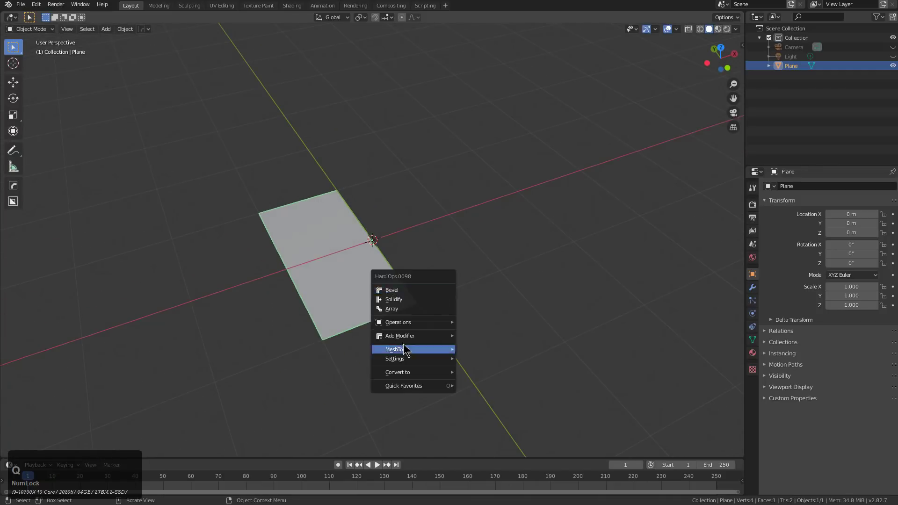
mouse_move(428, 341)
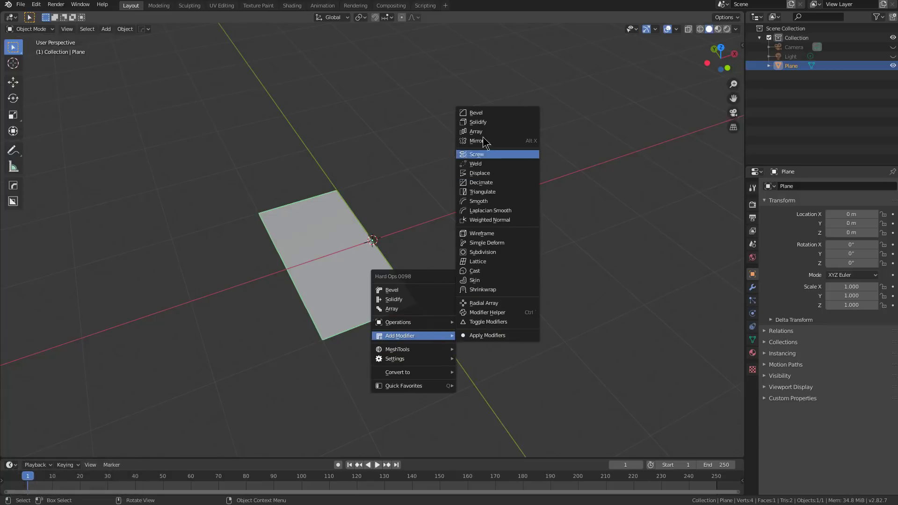
left_click(496, 155)
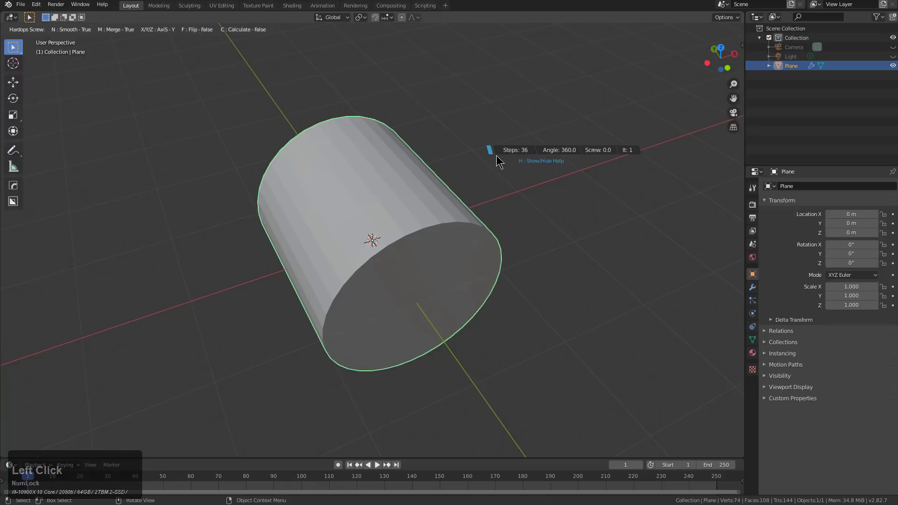
left_click(496, 161)
Enter Edit Mode with X-ray display and select the outer profile vertex at the near end of the cylinder.
middle_click_drag(432, 242, 405, 263)
scroll(409, 282, "up", 2)
key("Tab")
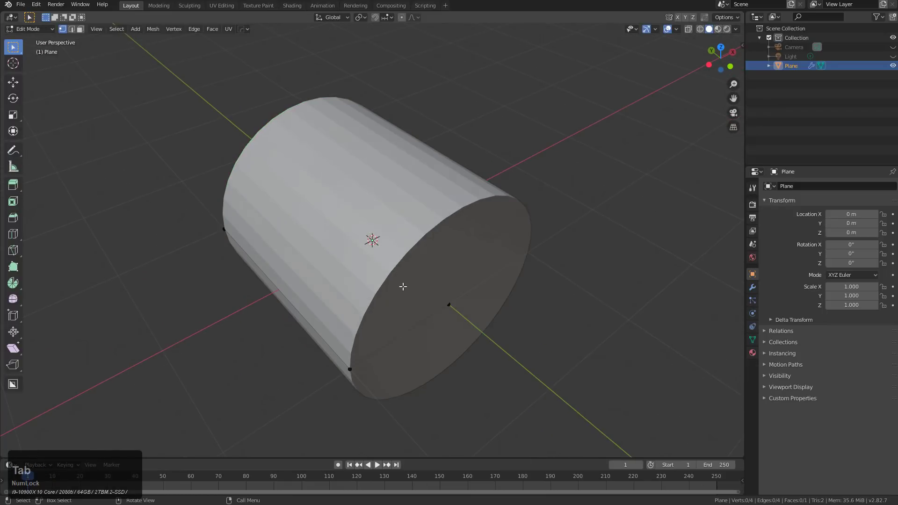
key("alt+z")
left_click(350, 368)
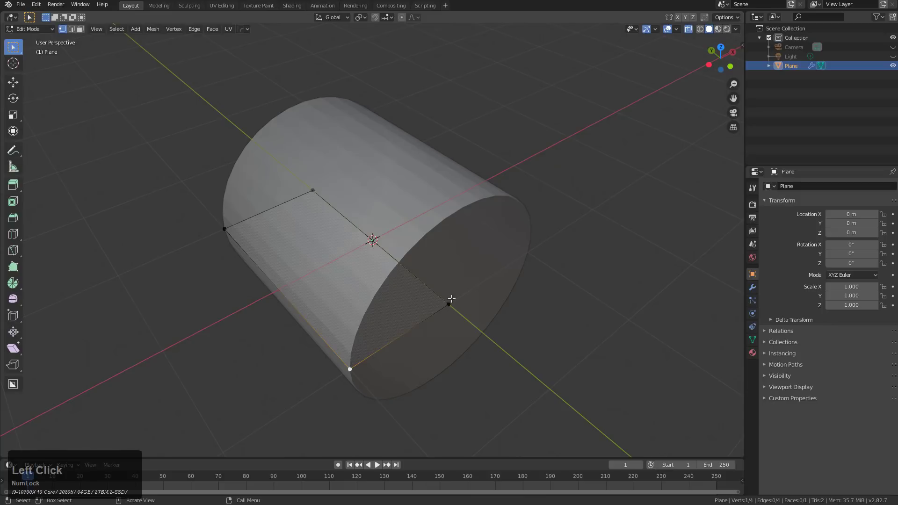
Try a one-segment Hard Ops bevel on the selected profile vertex and undo it.
key("q")
middle_click_drag(535, 218, 533, 246)
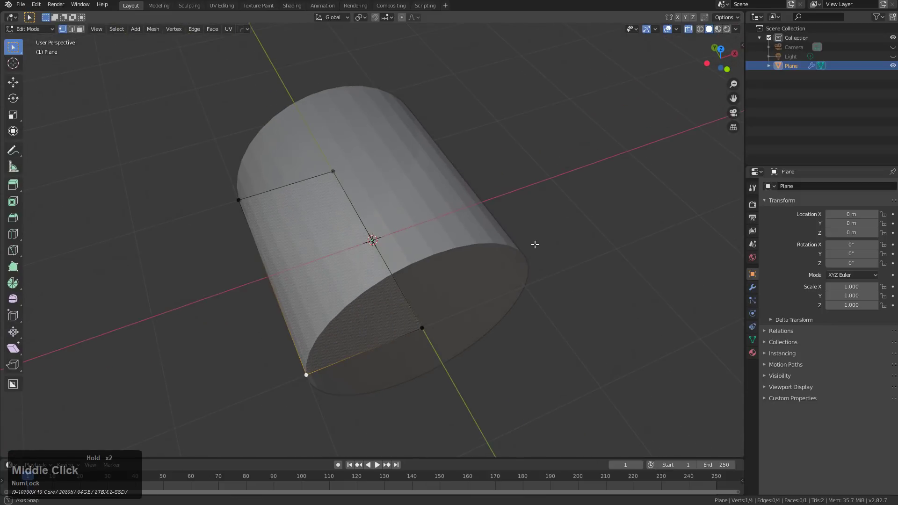
scroll(535, 244, "up", 2)
key("q")
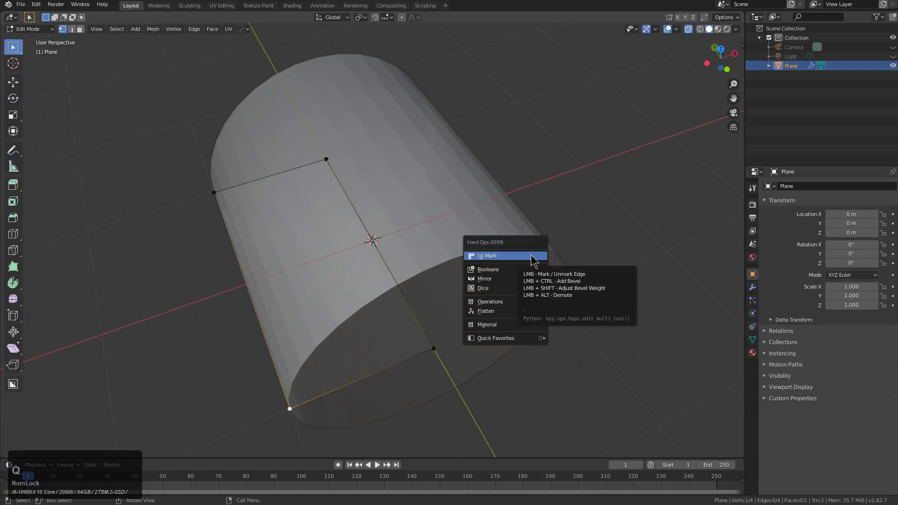
left_click(540, 258, "ctrl")
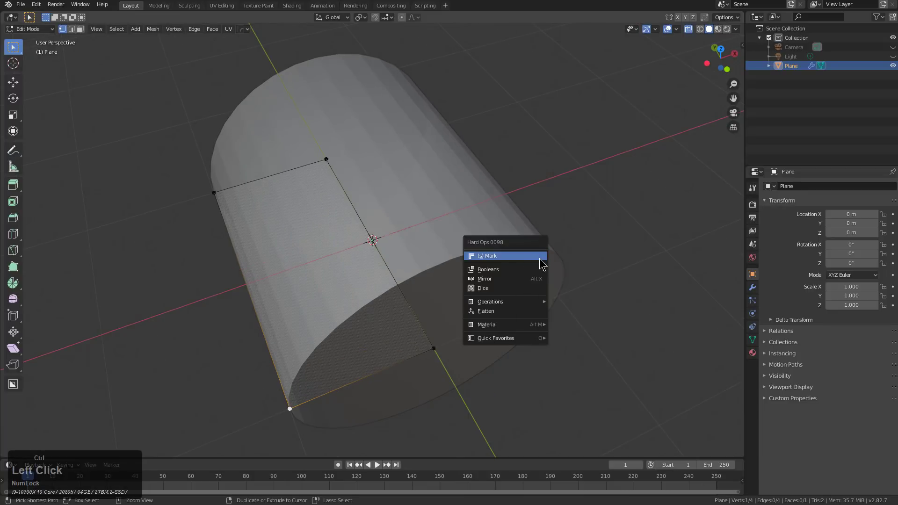
scroll(414, 262, "down", 2)
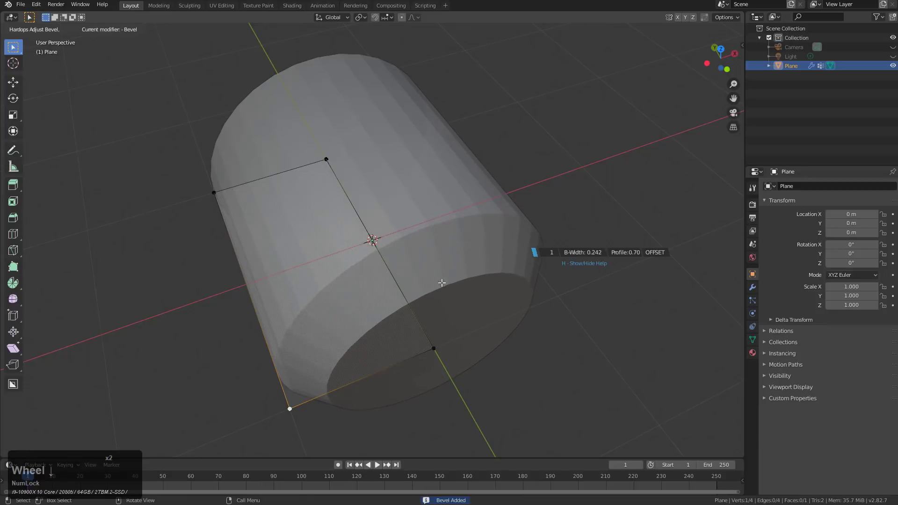
left_click(474, 277)
middle_click_drag(425, 291, 281, 222)
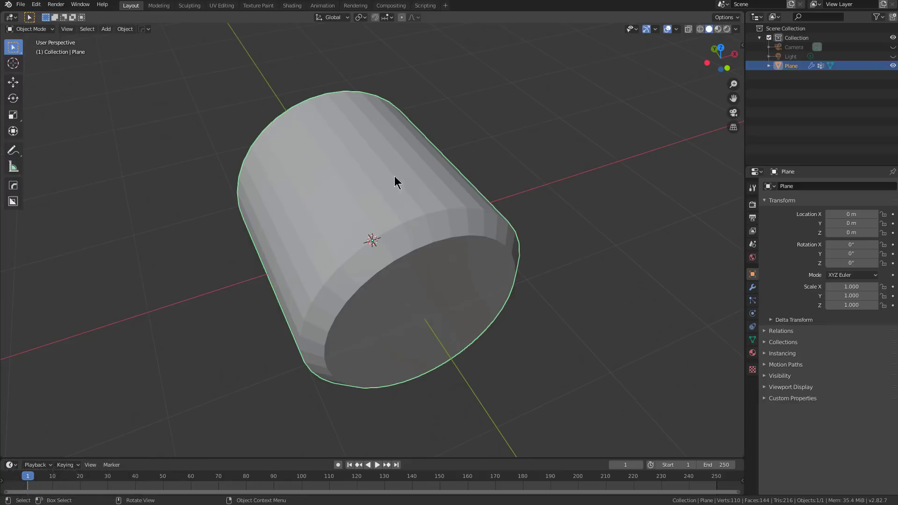
middle_click_drag(435, 221, 437, 220)
key("Tab")
key("alt+z")
key("alt+z")
key("alt+z")
Add a one-segment Hard Ops bevel of about 0.129 m to the selected profile vertex to chamfer the cylinder's near rim.
key("q")
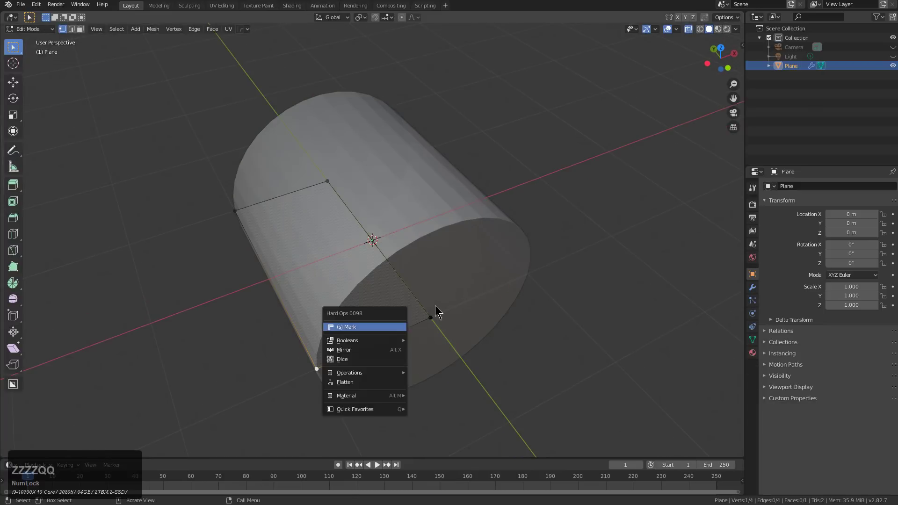
left_click(373, 326, "ctrl")
scroll(193, 317, "down", 2)
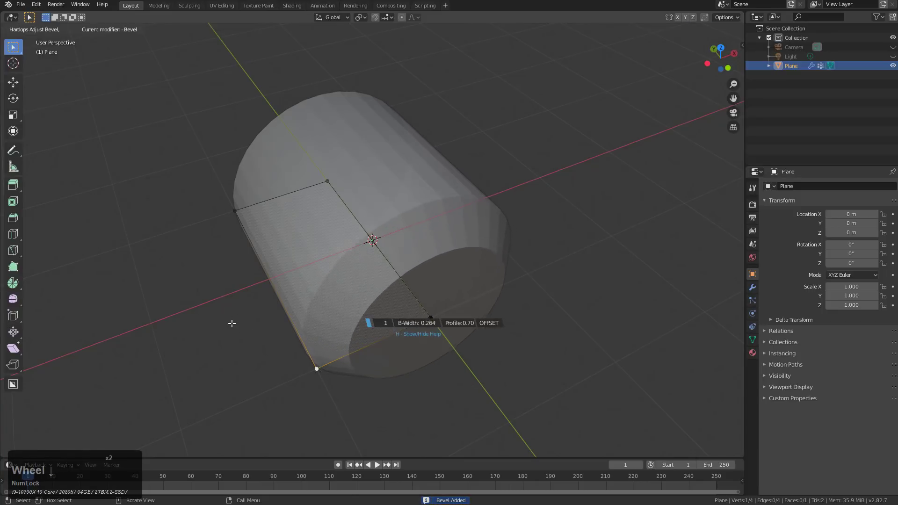
left_click(470, 324)
middle_click_drag(470, 324, 453, 287)
Turn on the wireframe and face orientation overlays in the viewport.
key("v")
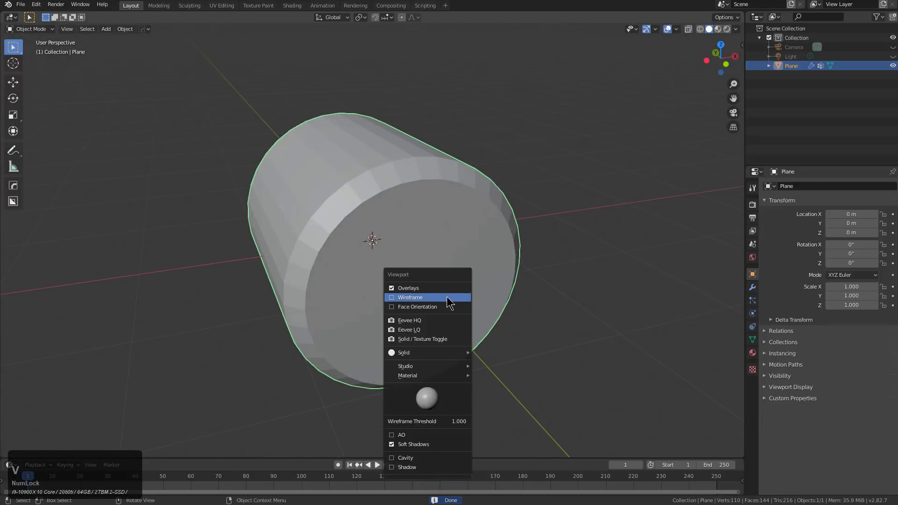
left_click(453, 298)
mouse_move(430, 251)
middle_mouse_down()
mouse_move(482, 280)
mouse_move(434, 253)
mouse_move(341, 249)
mouse_move(401, 240)
mouse_move(365, 237)
mouse_move(434, 255)
mouse_move(425, 246)
mouse_move(513, 245)
mouse_move(437, 240)
middle_mouse_up()
key("v")
left_click(435, 258)
Add a second Hard Ops bevel to the cylinder with 4 segments and a width of about 0.016 m.
scroll(437, 239, "up", 2)
scroll(439, 240, "up", 2)
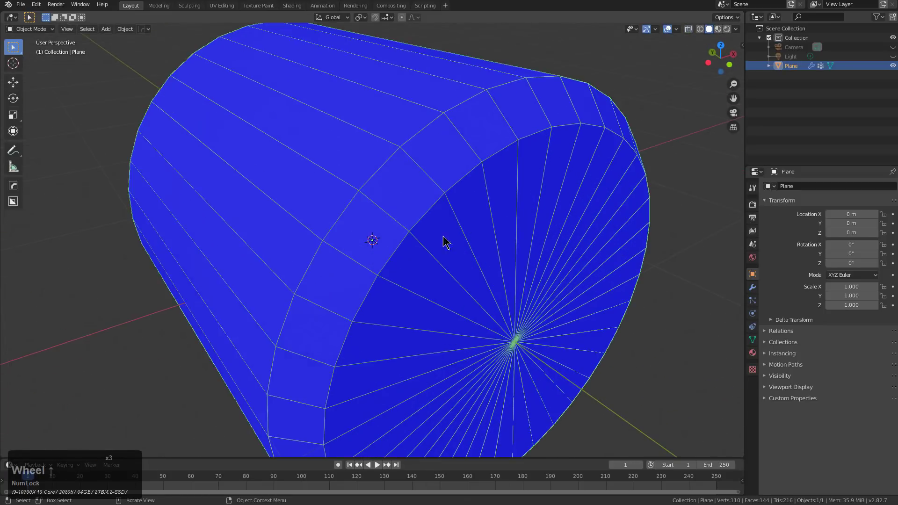
key("q")
left_click(427, 246)
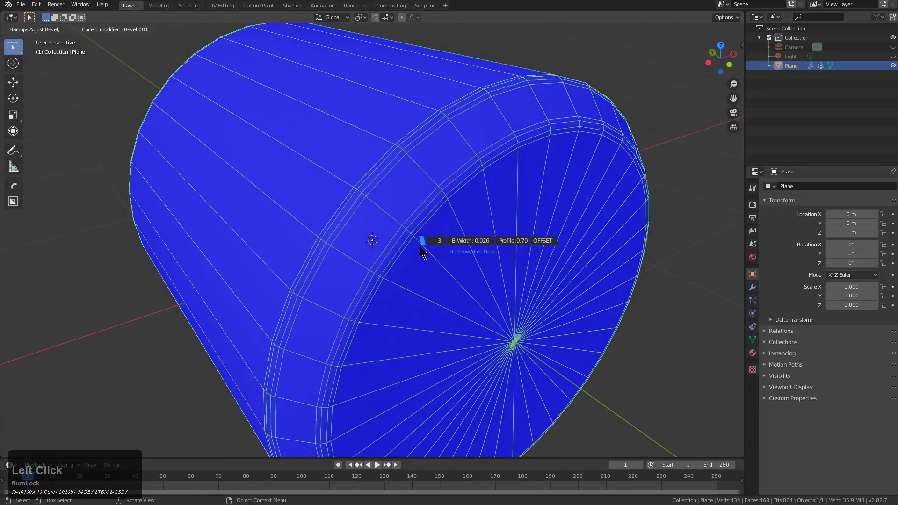
scroll(427, 254, "up", 1)
left_click(426, 254)
scroll(491, 226, "down", 2)
middle_click_drag(491, 226, 399, 190)
scroll(448, 140, "up", 1)
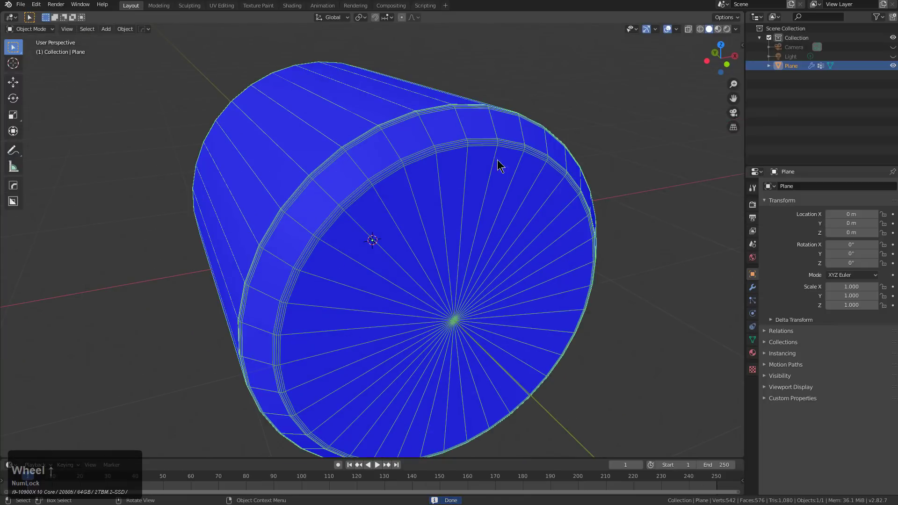
Set the Screw modifier's steps to 64 in the HOps Helper.
key("ctrl+grave")
left_click(473, 208)
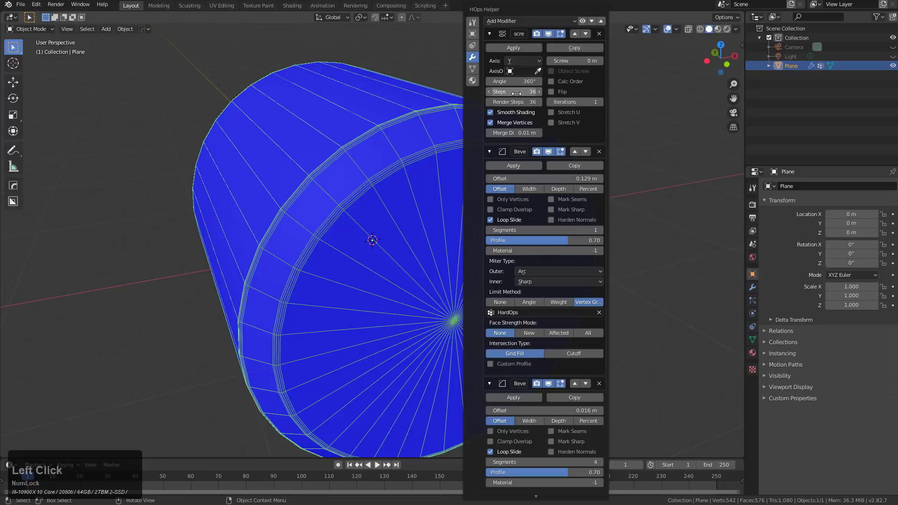
type("64")
key("KP_Enter")
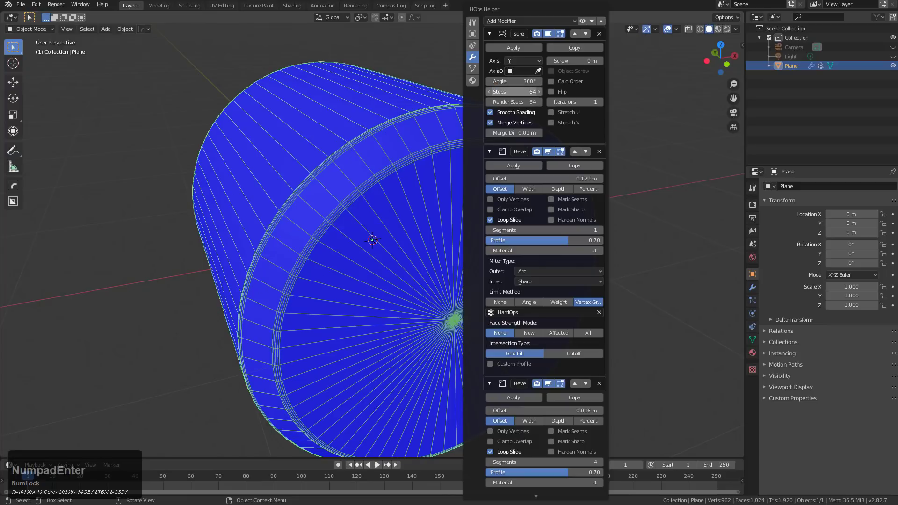
scroll(439, 280, "down", 1)
Switch the viewport overlays from face orientation colouring to the wireframe overlay only.
middle_click_drag(439, 281, 443, 277)
key("alt+v")
left_click(425, 271)
left_click(423, 277)
middle_click_drag(443, 234, 400, 220)
mouse_move(453, 245)
middle_mouse_down()
mouse_move(463, 265)
mouse_move(447, 243)
middle_mouse_up()
key("alt+v")
left_click(442, 238)
scroll(409, 253, "up", 2)
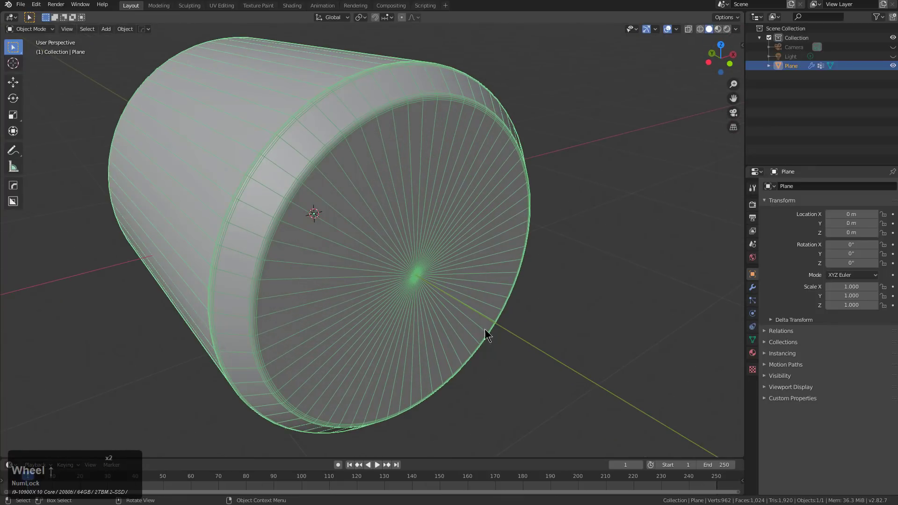
Add a Hard Ops Decimate modifier to the cylinder to dissolve the triangle fan on its flat caps.
middle_click_drag(337, 320, 356, 315)
scroll(298, 257, "up", 2)
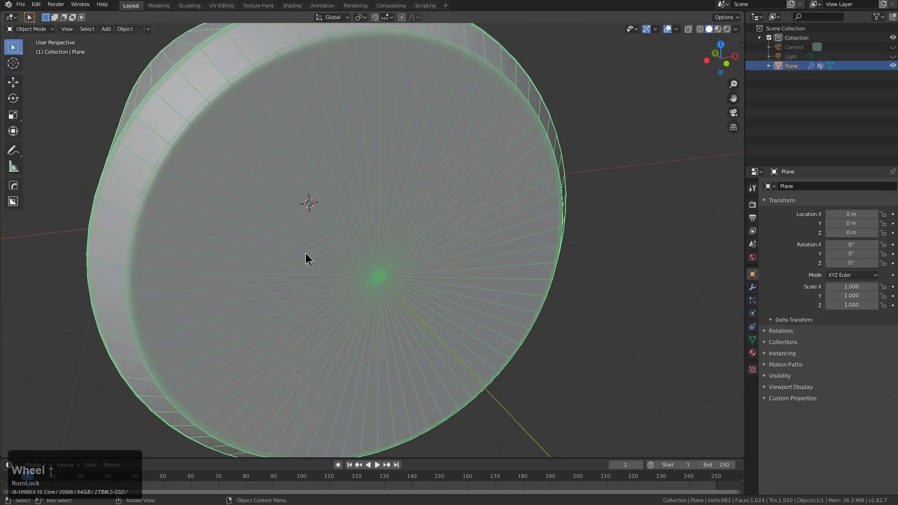
middle_click_drag(299, 257, 393, 234)
middle_click_drag(381, 186, 392, 194)
key("q")
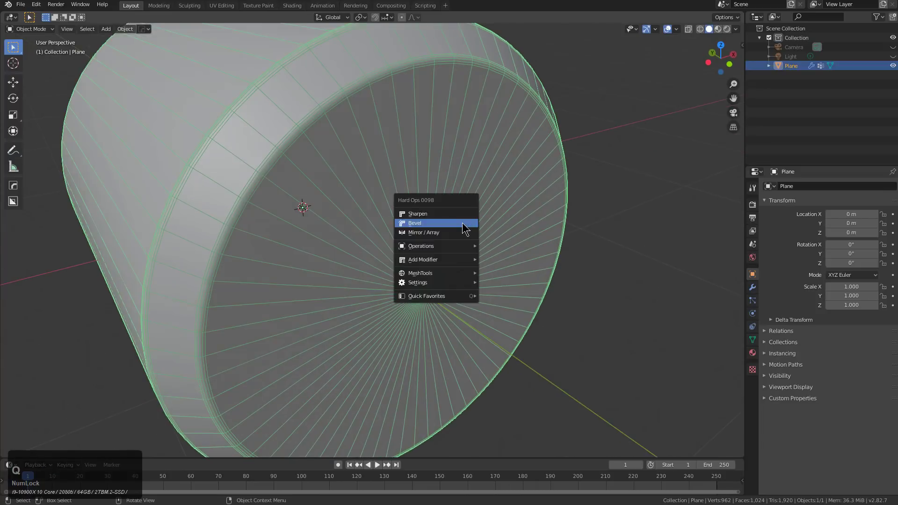
mouse_move(474, 264)
left_click(514, 331)
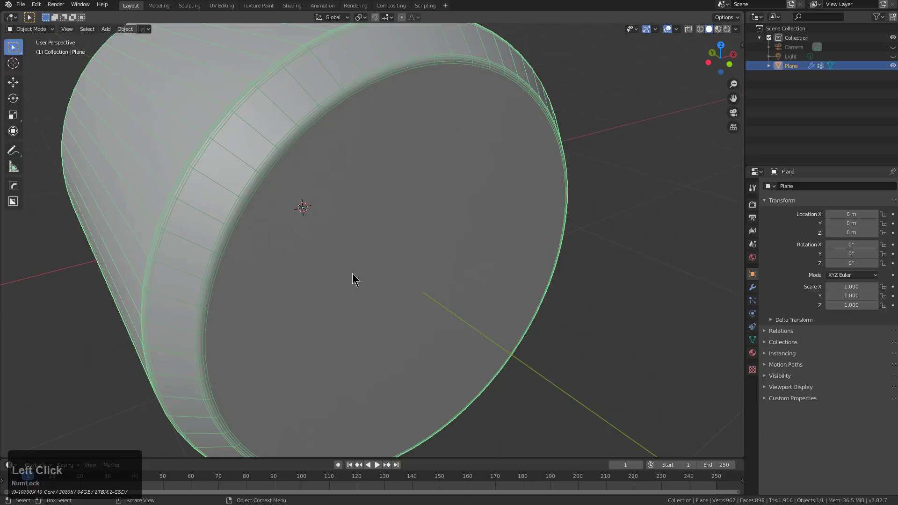
Mirror the cylinder across the Z axis with Hardops Mirror, and undo both the mirror and the Decimate modifier.
scroll(374, 225, "down", 2)
middle_click_drag(385, 209, 399, 227)
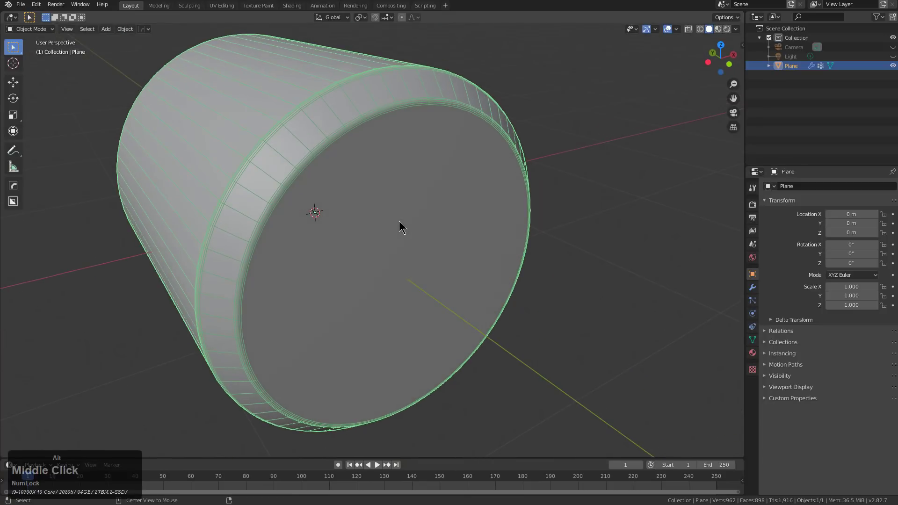
key("alt+x")
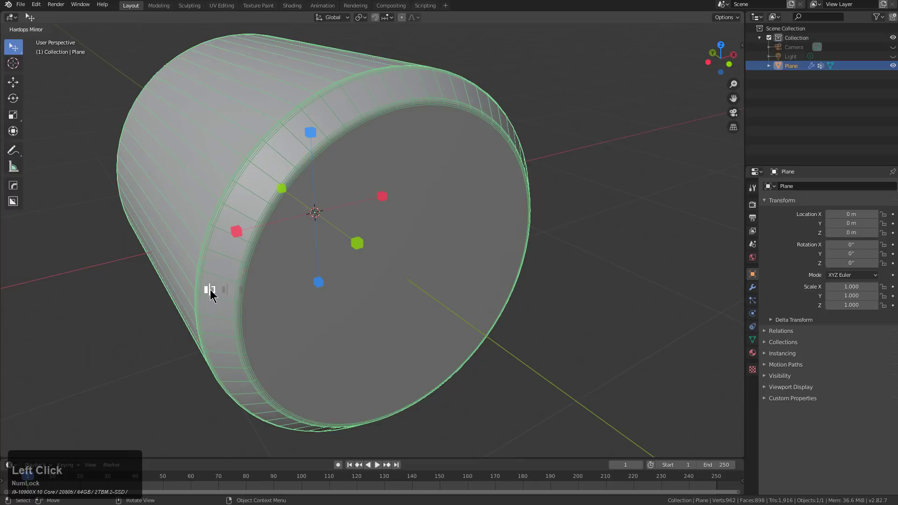
left_click(317, 131)
middle_click_drag(376, 306, 281, 206)
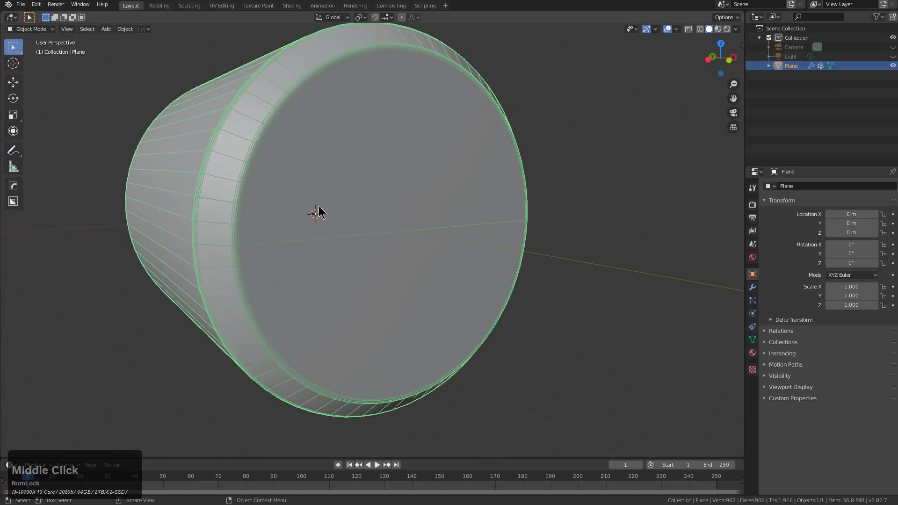
middle_click_drag(305, 265, 420, 273)
key("ctrl+z")
key("ctrl+z")
Add a mesh cube at the origin and scale it up to about 1.189.
middle_click_drag(326, 147, 464, 160)
scroll(467, 224, "down", 5)
key("shift+a")
mouse_move(462, 194)
left_click(494, 205)
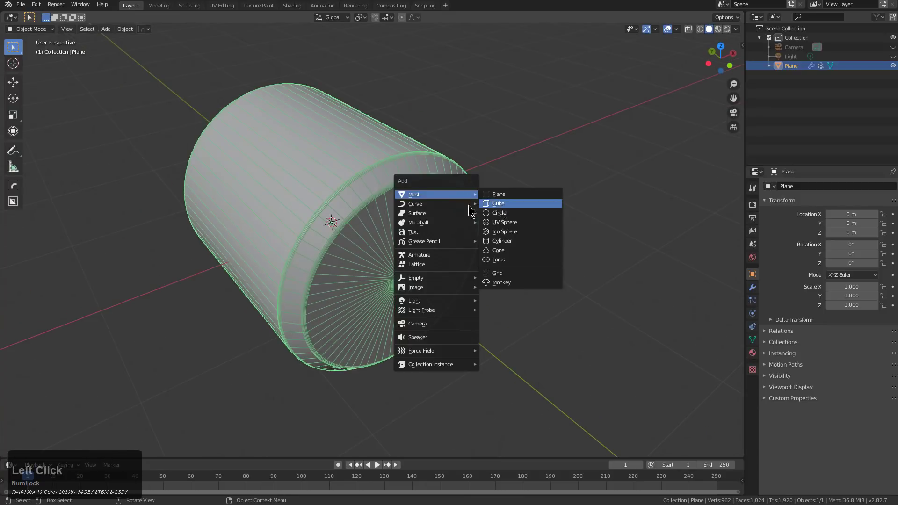
scroll(376, 209, "down", 1)
middle_click_drag(374, 210, 412, 215)
key("s")
left_click(427, 221)
Move the cube along Y to about -2.138 m so it slightly overlaps the cylinder's chamfered end, using the top orthographic view.
key("g")
key("x")
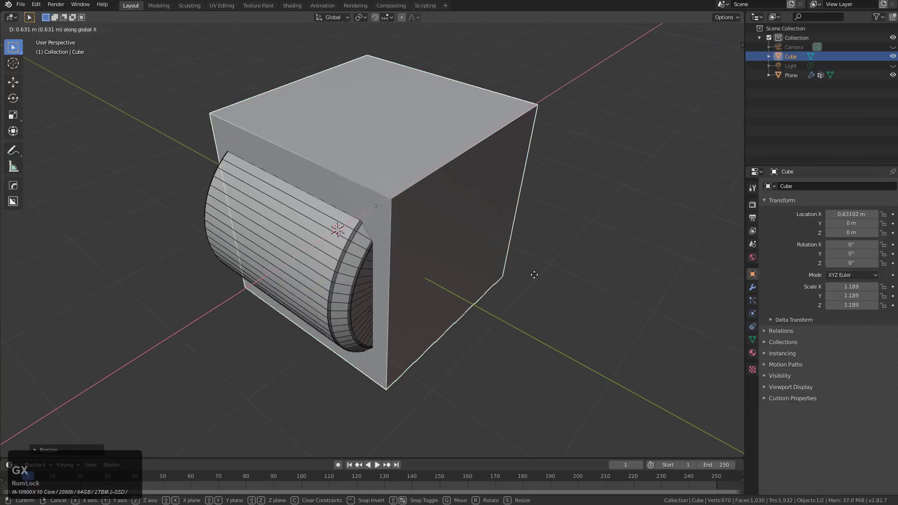
key("y")
left_click(553, 291)
key("KP_7")
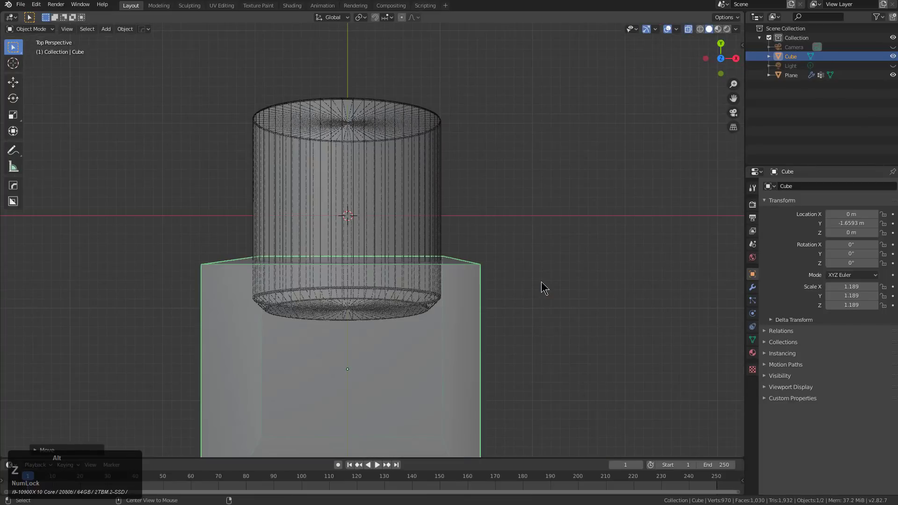
key("KP_5")
key("g")
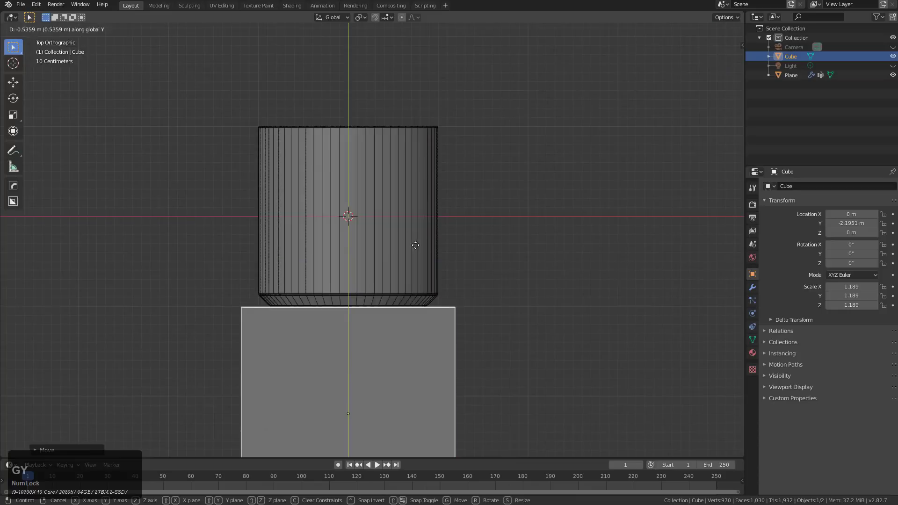
left_click(428, 242)
Cut the cube from the cylinder's chamfered end with a Hard Ops Difference Boolean.
left_click(437, 240, "shift")
scroll(531, 251, "up", 2)
middle_click_drag(532, 251, 505, 206, "shift")
scroll(505, 207, "up", 2)
key("ctrl+KP_Subtract")
middle_click_drag(419, 213, 462, 215)
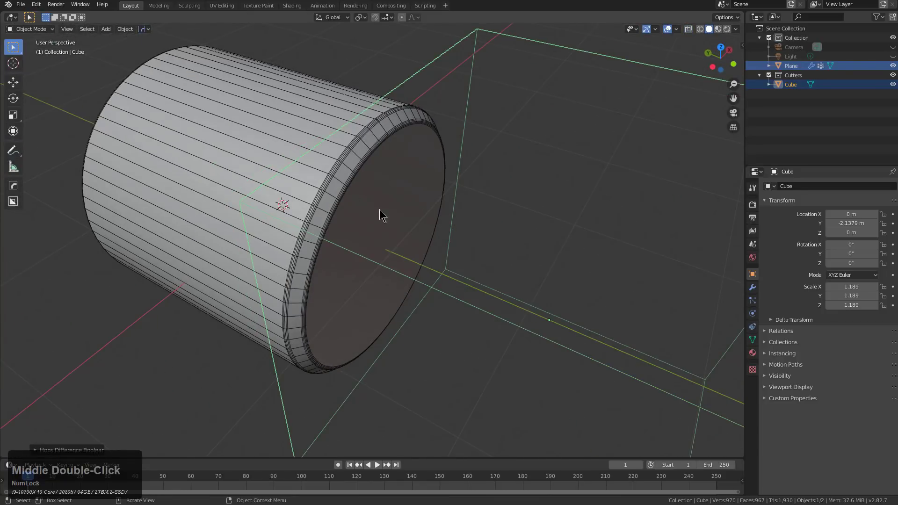
Add a horizontal edge loop around the middle of the cutter cube and hide the cube.
left_click(338, 198)
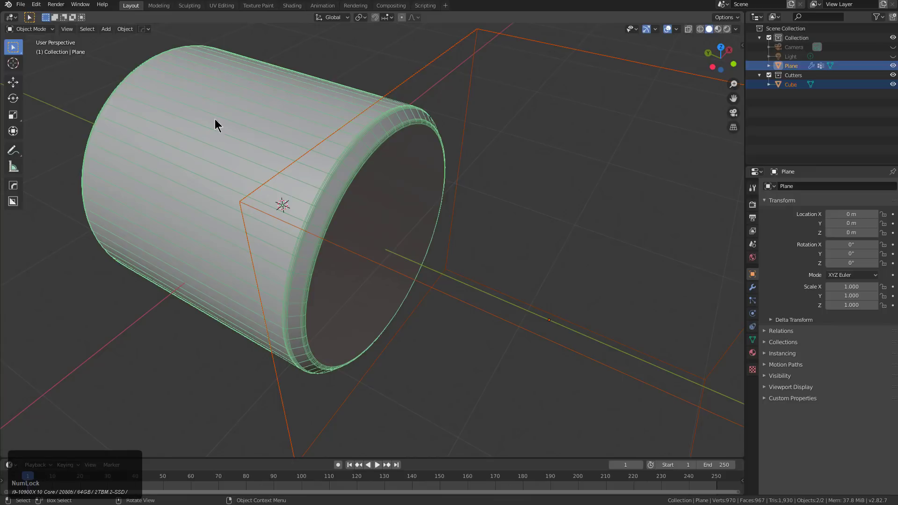
middle_click_drag(345, 187, 341, 173)
left_click(392, 66)
middle_click_drag(392, 66, 417, 186)
key("Tab")
left_click(267, 238)
middle_click_drag(266, 237, 402, 266)
key("Tab")
key("h")
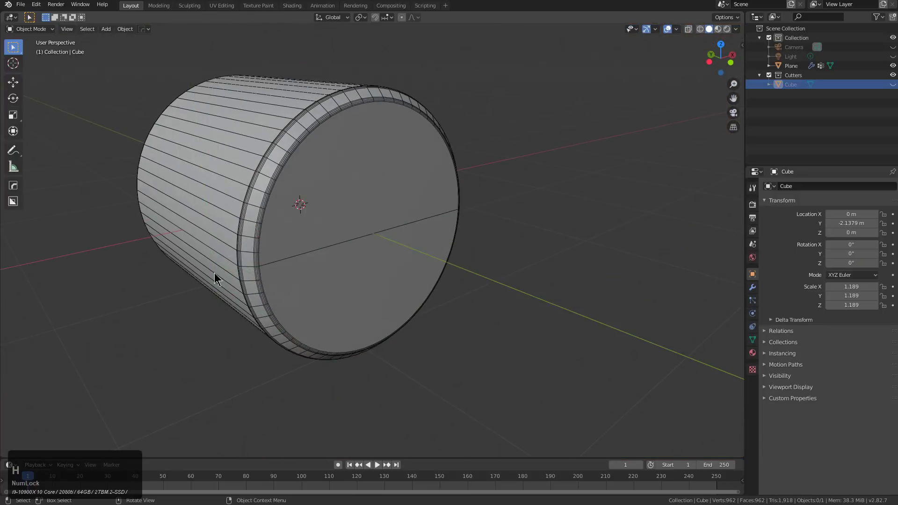
Unhide the cutter cube, add a second horizontal edge loop in its upper half, and hide it again.
key("alt+h")
key("Tab")
key("ctrl+r")
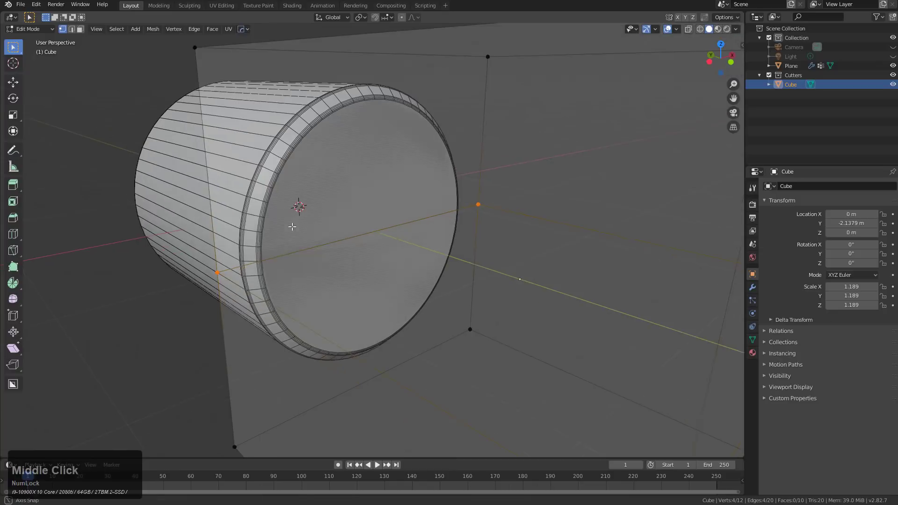
left_click(200, 153)
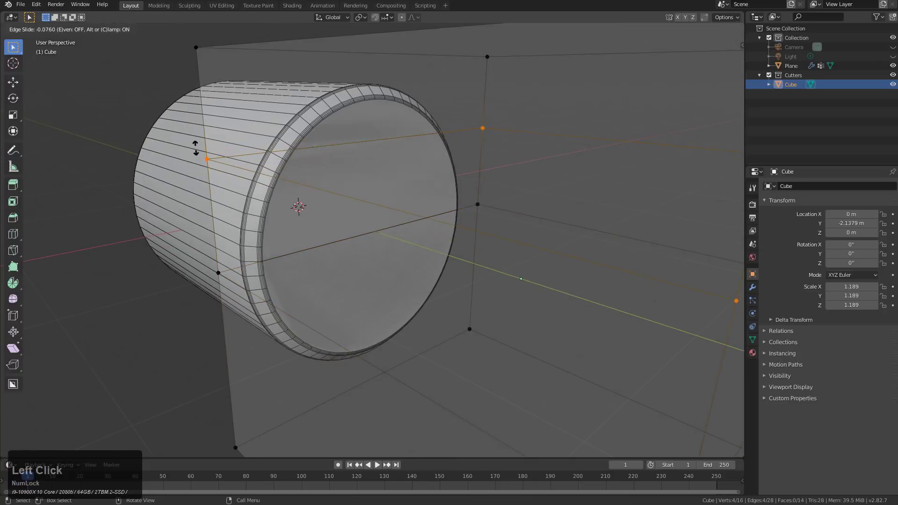
left_click(195, 143)
key("Tab")
middle_click_drag(332, 185, 332, 185)
scroll(337, 173, "up", 2)
key("h")
middle_click_drag(351, 150, 399, 187)
Undo the second edge loop on the cutter cube and leave the cube hidden.
key("ctrl+z")
key("ctrl+z")
key("Tab")
key("h")
Narrow the cylinder's four-segment edge bevel with the Hard Ops Bevel adjustment.
left_click(399, 187)
scroll(374, 219, "up", 4)
key("q")
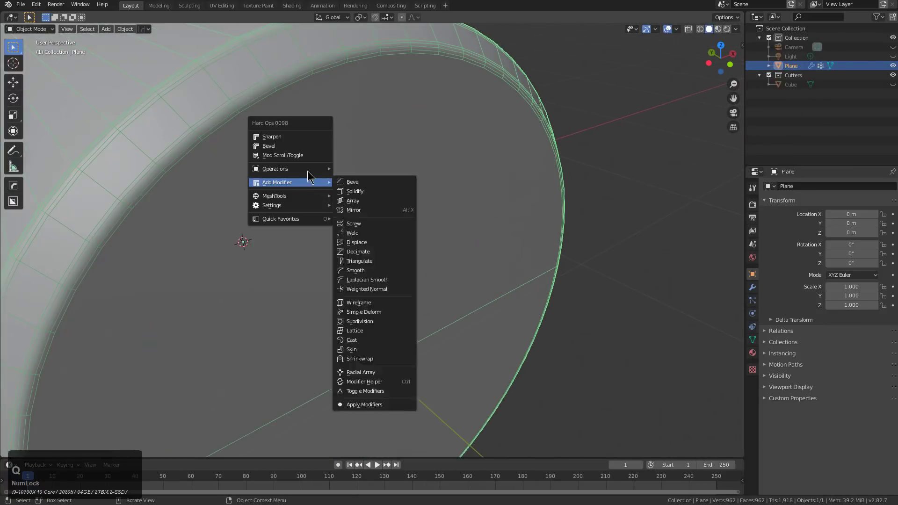
left_click(296, 147)
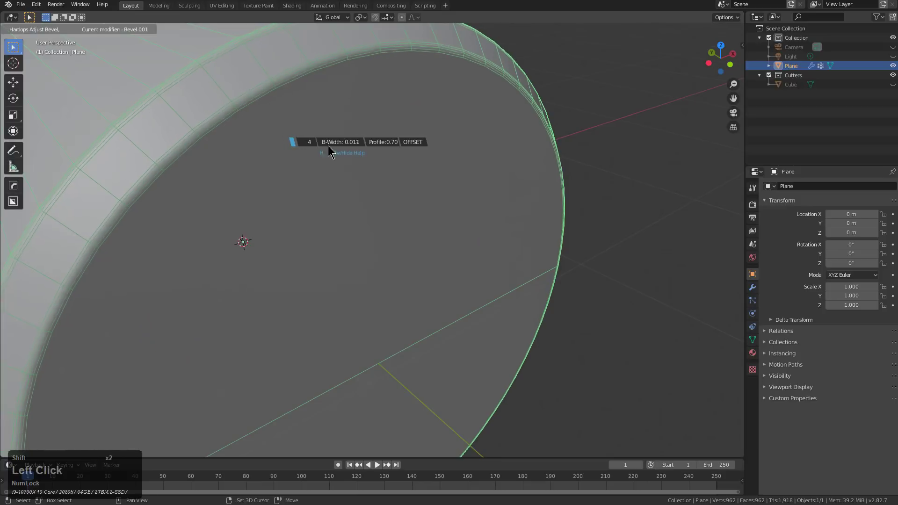
left_click(345, 147)
scroll(393, 195, "down", 2)
Add a further Hard Ops bevel modifier to the cylinder on top of its existing edge bevels.
key("q")
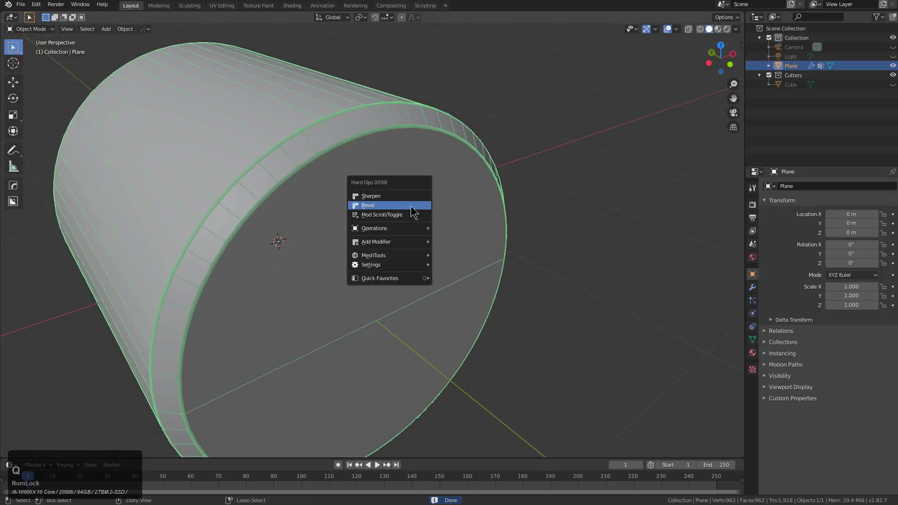
left_click(411, 206)
middle_click(388, 193)
scroll(374, 178, "up", 3)
key("q")
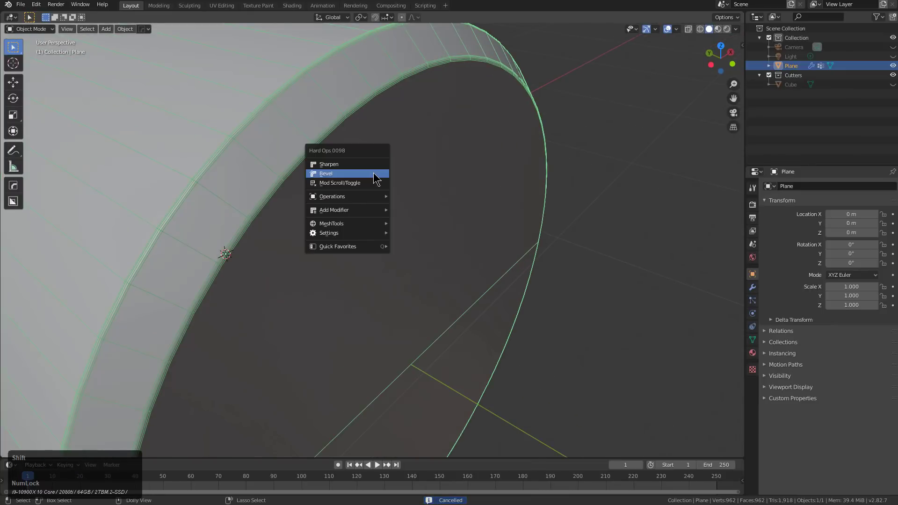
left_click(374, 177)
key("x")
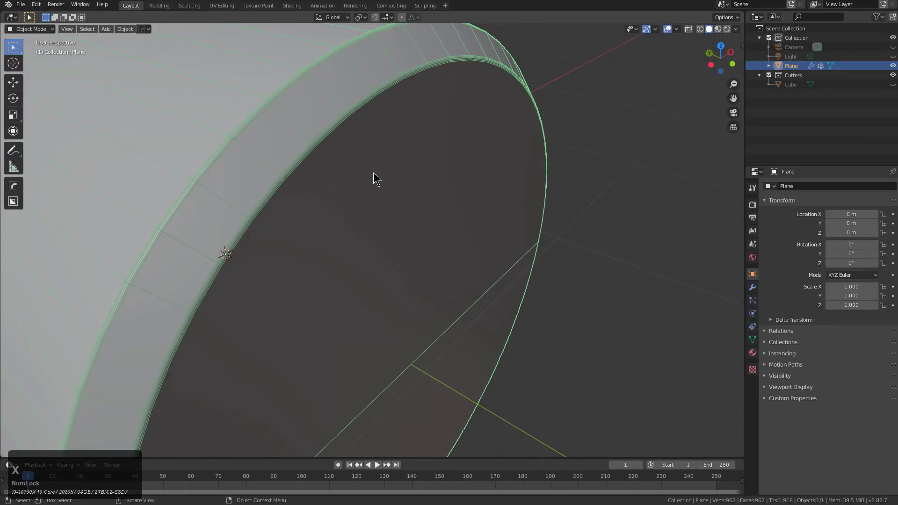
Deselect the cylinder, place the 3D cursor at the rim of its cap and add a cube there.
scroll(374, 178, "down", 4)
middle_click_drag(375, 176, 386, 224)
scroll(475, 230, "up", 3)
left_click_drag(475, 181, 382, 224)
key("alt+a")
right_click(408, 241, "shift")
key("shift+a")
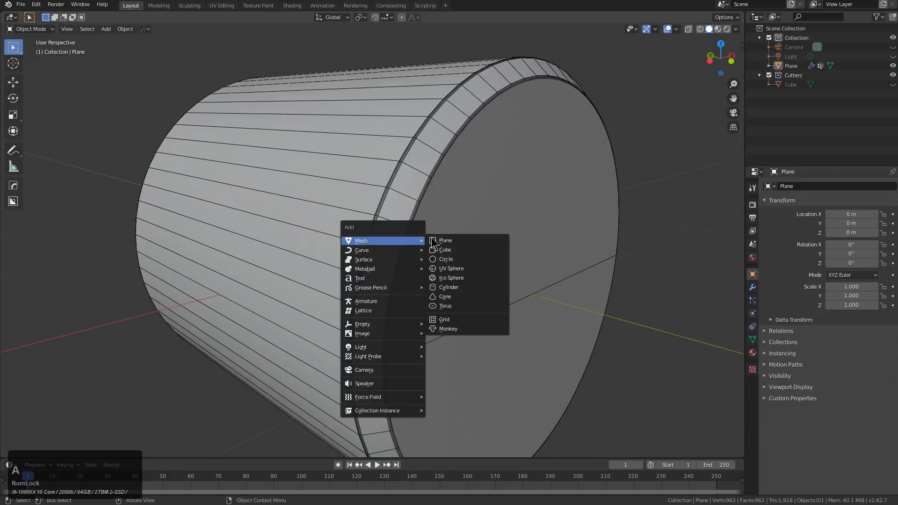
left_click(449, 250)
Scale the new cube into a flat, elongated cutter box of about 0.416 in X, 0.238 in Y and 0.178 in Z.
key("s")
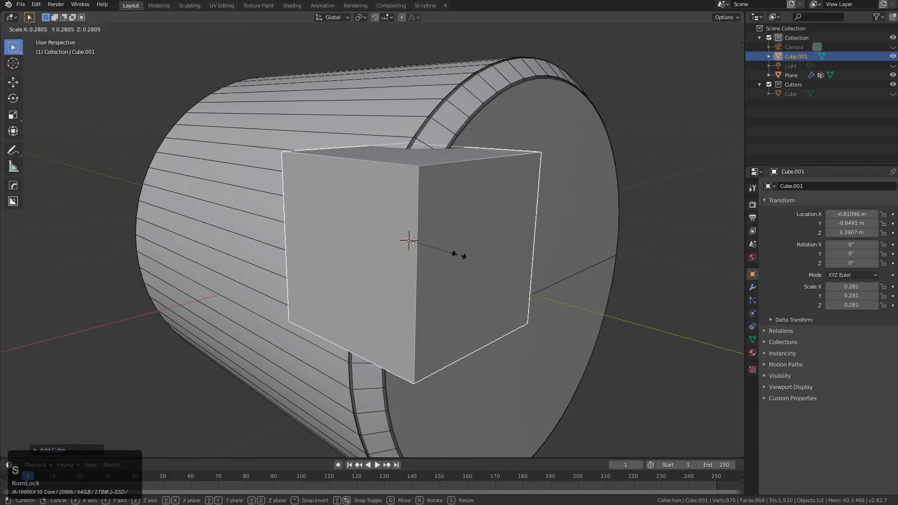
left_click(456, 255)
key("s")
key("z")
left_click(491, 257)
key("s")
key("x")
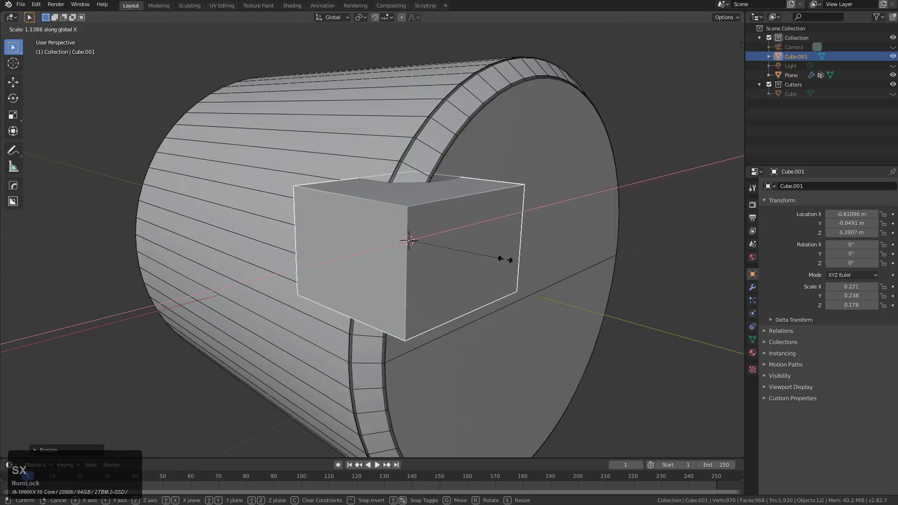
left_click(557, 251)
Select the upper and lower edges of the cutter box's end face over the cap, and apply the box's scale.
middle_click_drag(557, 250, 321, 233)
scroll(443, 255, "up", 5)
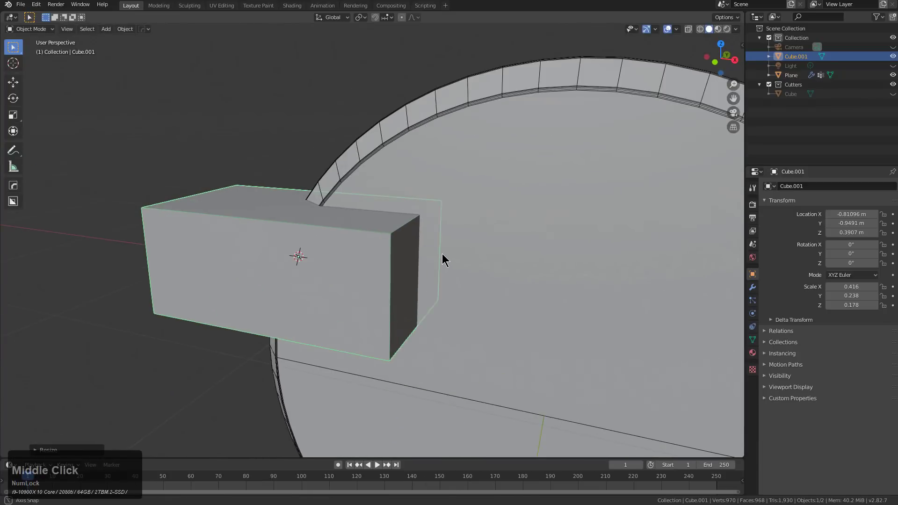
key("Tab")
key("2")
left_click(423, 322)
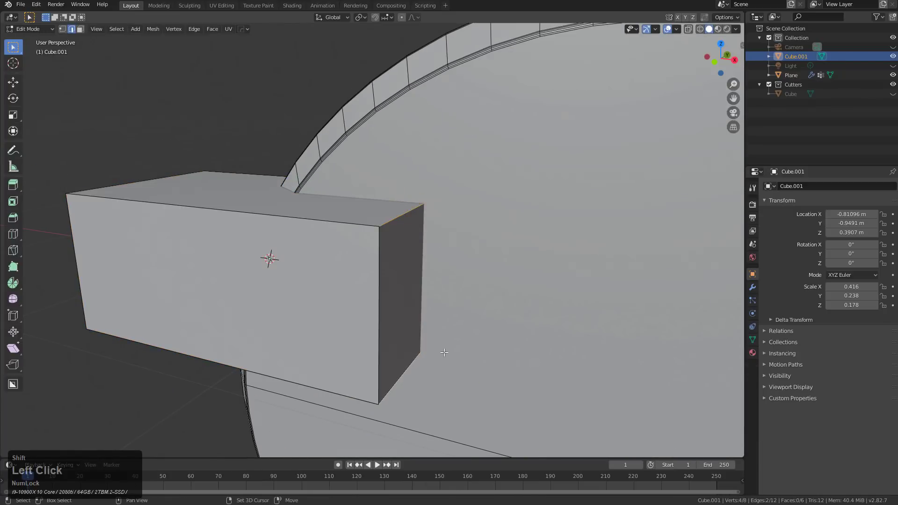
key("ctrl+b")
right_click(527, 313)
key("Tab")
key("ctrl+a")
left_click(504, 325)
Bevel the two selected edges of the cutter box with one segment about 0.045 m wide.
key("Tab")
key("ctrl+b")
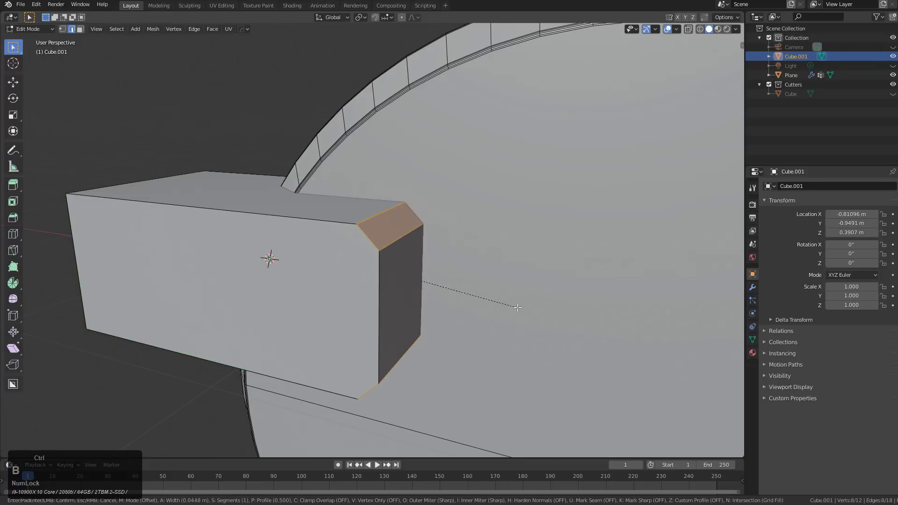
left_click(517, 308)
key("Tab")
Lower the cutter box along Z to a location of about 0.227 m.
middle_click_drag(517, 308, 521, 237)
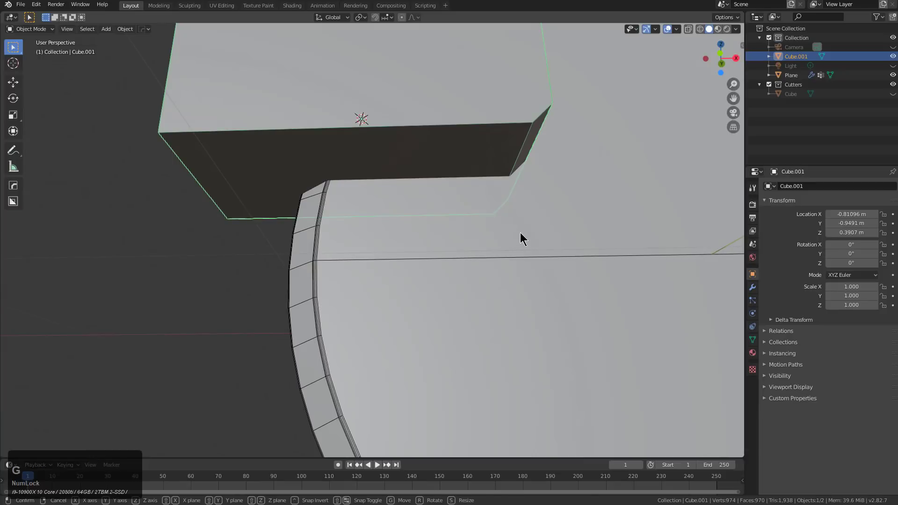
key("g")
key("z")
left_click(526, 286)
middle_click_drag(527, 287, 511, 251)
Cut the box out of the cylinder with a Hard Ops Difference Boolean and select the cylinder.
left_click(479, 242, "shift")
key("q")
left_click(467, 228)
scroll(555, 220, "up", 2)
middle_click_drag(555, 220, 520, 183, "shift")
left_click(533, 187)
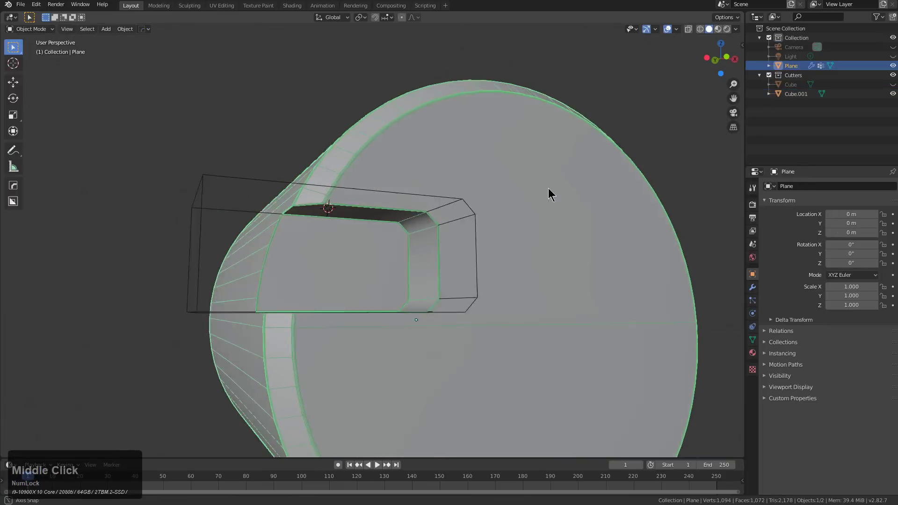
Set the cylinder's auto smooth angle to 15° in the Hard Ops Helper.
scroll(553, 186, "up", 3)
key("ctrl+grave")
left_click(490, 23)
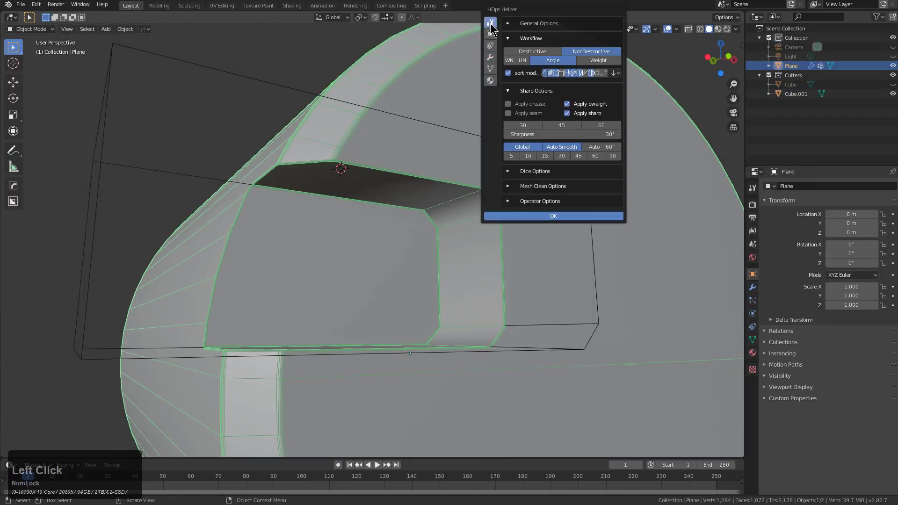
left_click(550, 157)
Examine the shading and the bevelled edges around the cylinder's cutout, with and without the selection highlight.
middle_click_drag(538, 187, 524, 206)
scroll(524, 210, "up", 1)
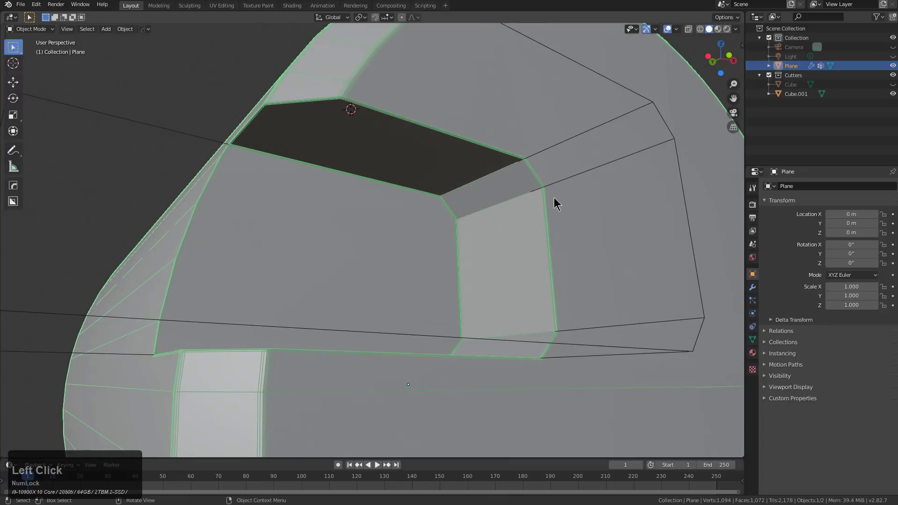
scroll(601, 145, "down", 1)
mouse_move(601, 146)
middle_mouse_down()
mouse_move(596, 167)
mouse_move(596, 144)
middle_mouse_up()
scroll(596, 144, "up", 1)
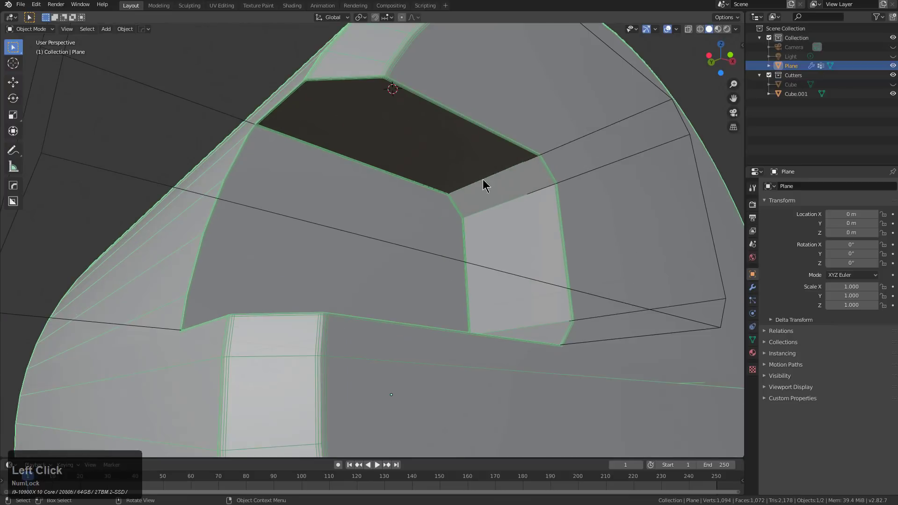
key("alt+a")
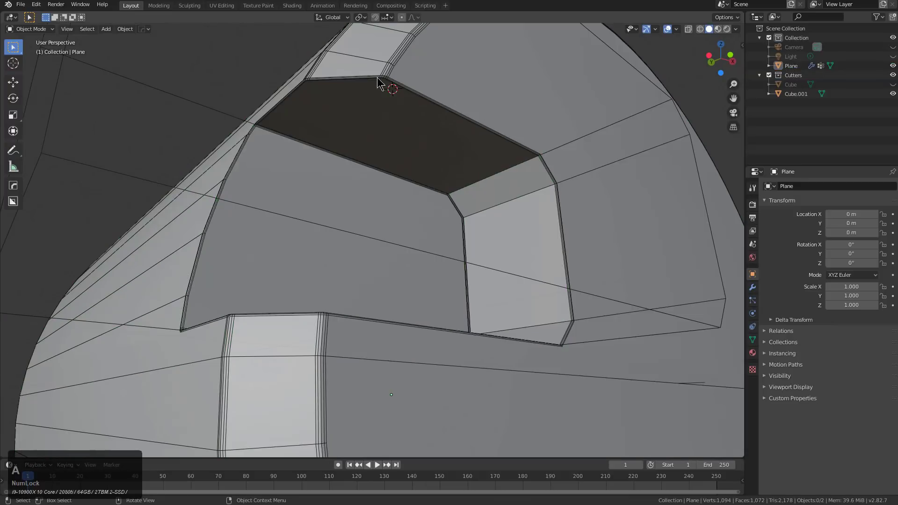
middle_click_drag(534, 156, 525, 197)
left_click(552, 177)
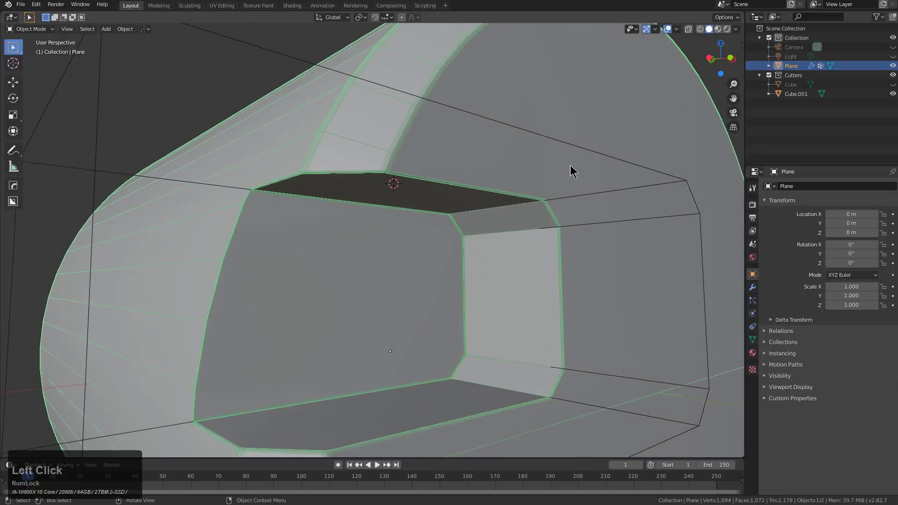
Show the cylinder's modifier stack in the Hard Ops helper at a readable width, with every modifier collapsed.
key("n")
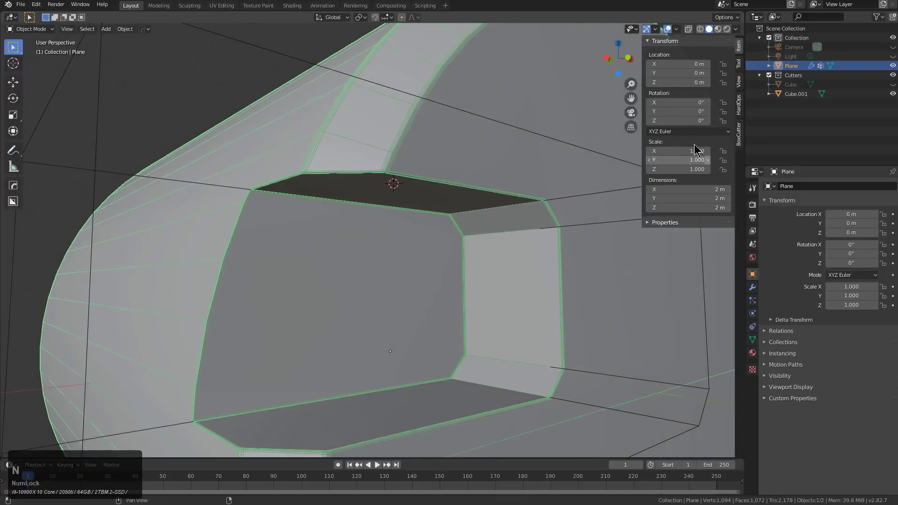
left_click(738, 112)
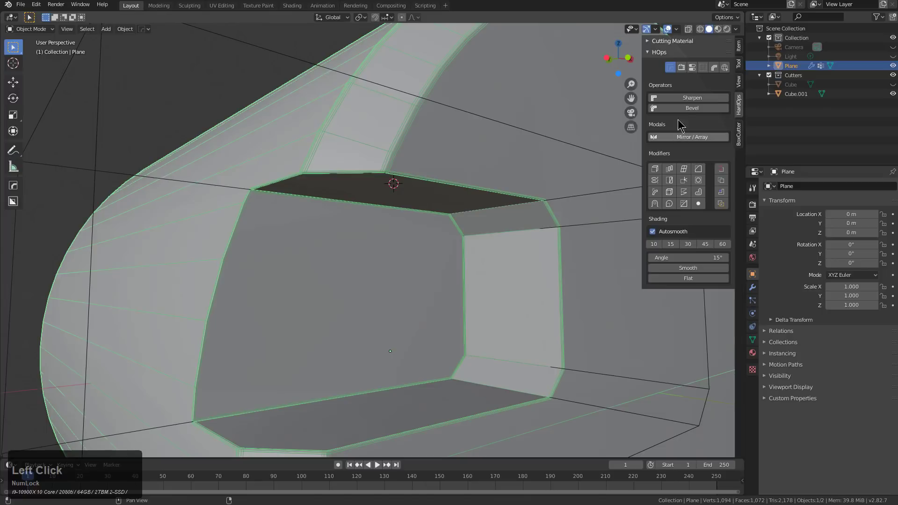
left_click(692, 68)
left_click(649, 125)
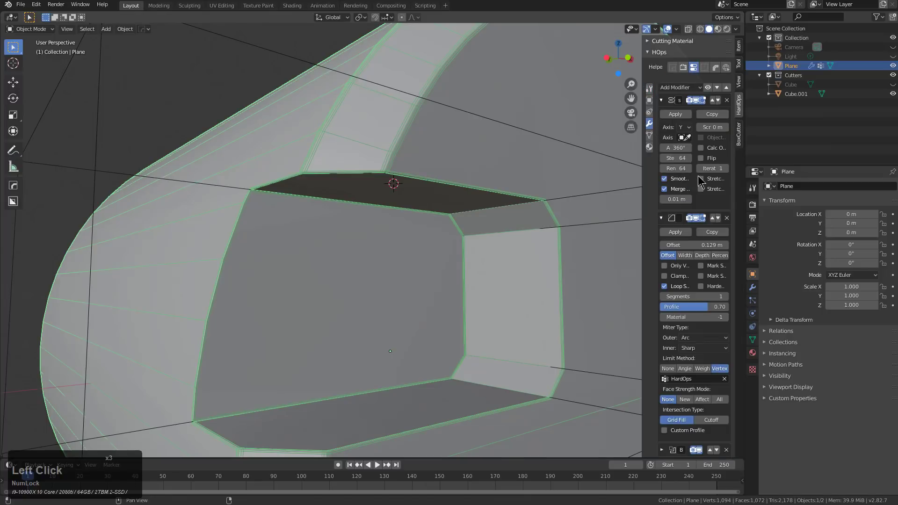
left_click_drag(641, 173, 472, 173)
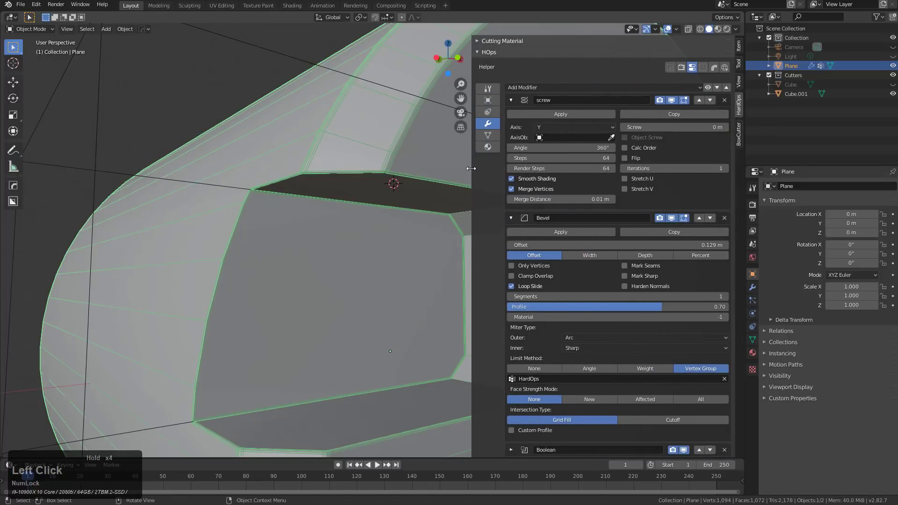
left_click(722, 88)
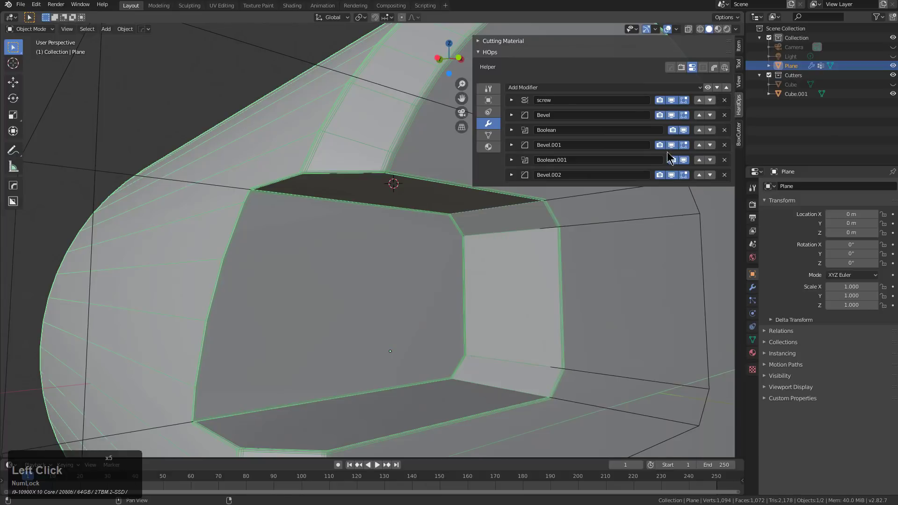
Remove the last bevel modifier, Bevel.002, from the cylinder's stack.
left_click(724, 174)
key("Escape")
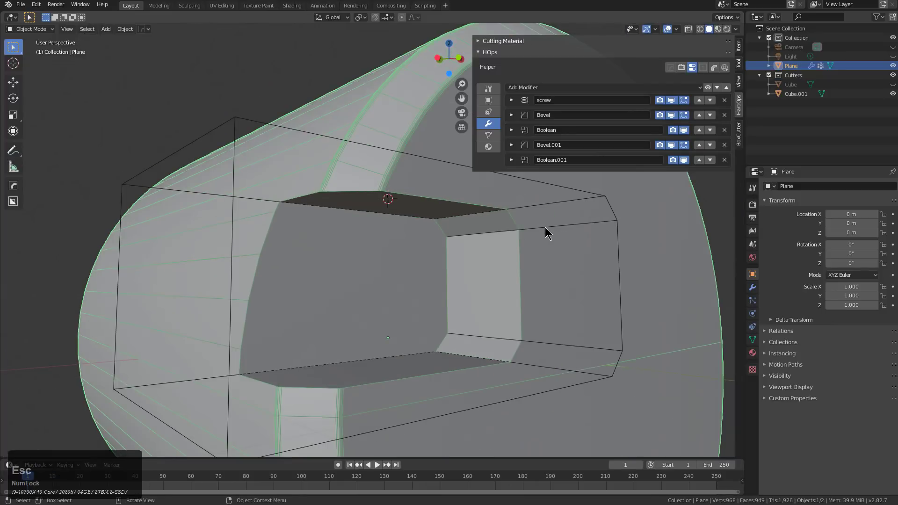
scroll(546, 226, "down", 2)
middle_click_drag(546, 226, 405, 260)
left_click(443, 214)
middle_click_drag(444, 214, 415, 234)
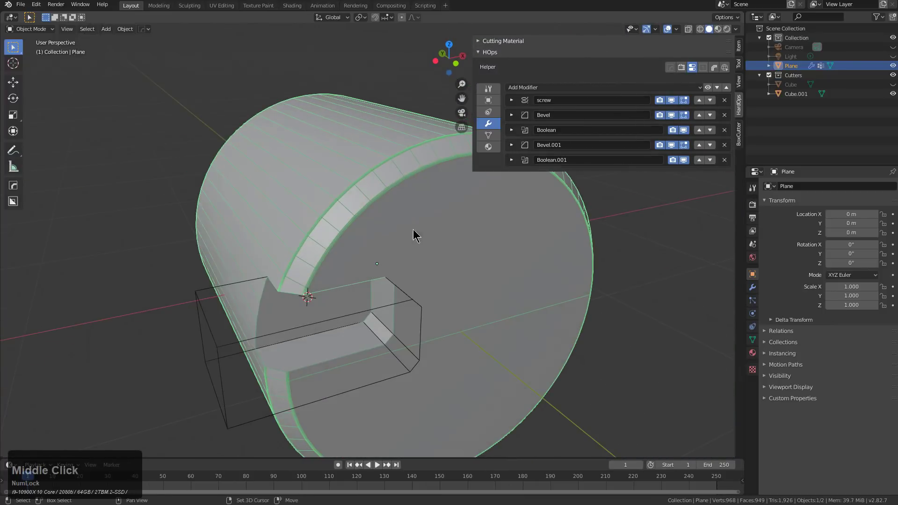
Duplicate the cutter box in place and scale the copy down to about 0.628.
left_click(409, 308)
middle_click_drag(412, 307, 496, 314)
key("shift+d")
right_click(491, 310)
key("s")
left_click(456, 299)
Move the smaller cutter deeper into the cutout, to about X -0.894 m and Y -0.660 m.
scroll(495, 315, "up", 3)
key("g")
key("x")
key("y")
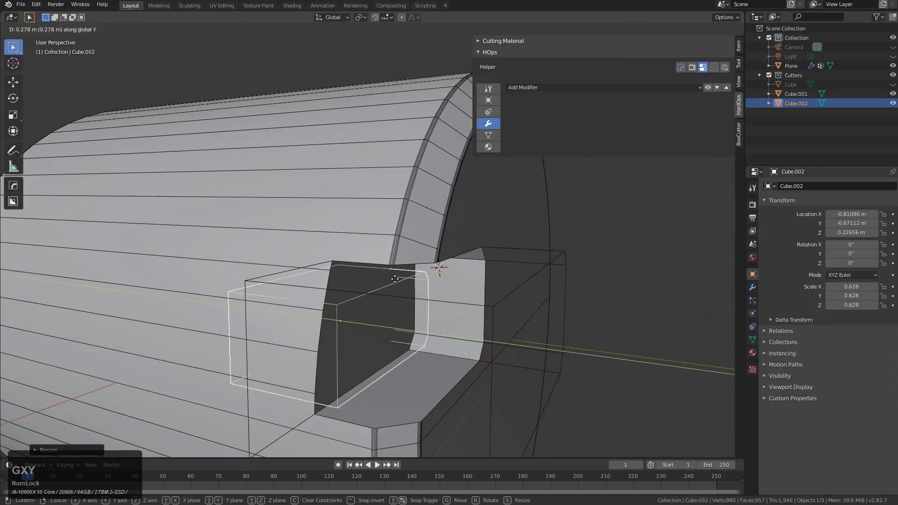
left_click(395, 279)
middle_click_drag(404, 280, 363, 280)
key("g")
left_click(333, 279)
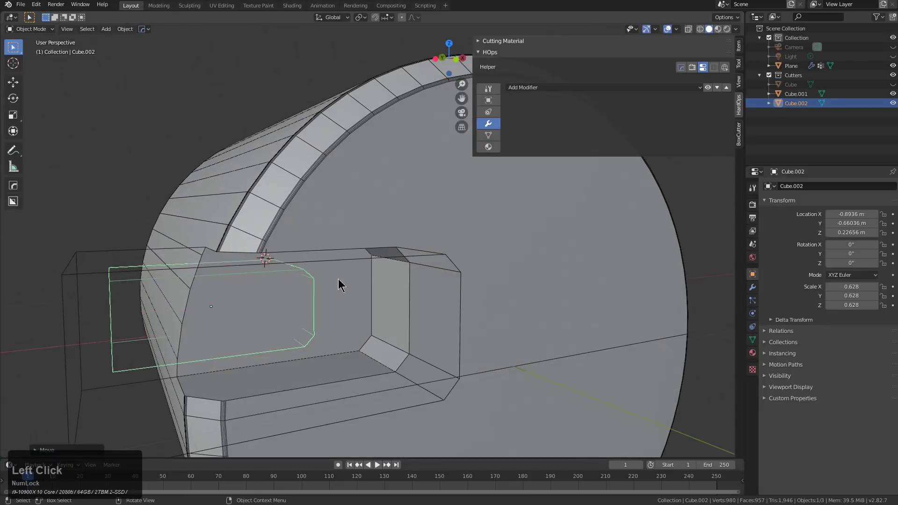
Cut the smaller box out of the cylinder with a Hard Ops Difference Boolean and inspect the stepped recess.
scroll(387, 258, "up", 2)
left_click(560, 251, "shift")
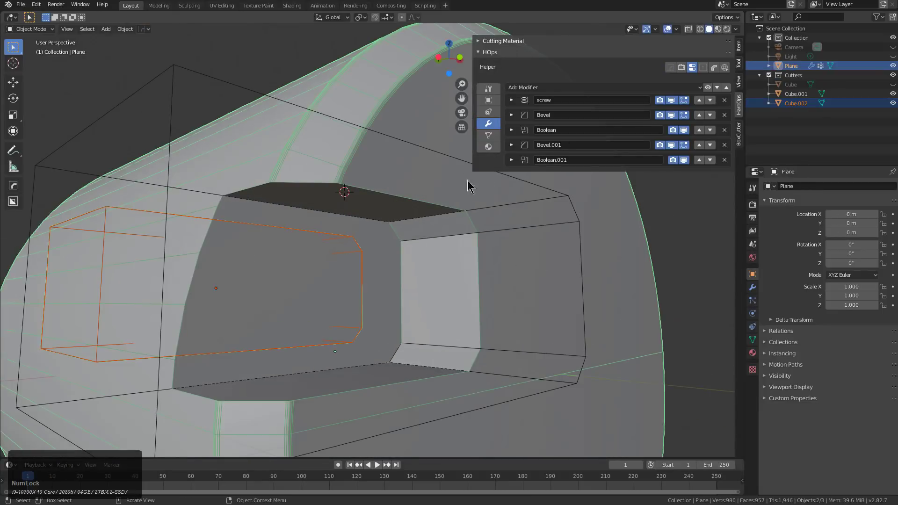
key("q")
left_click(523, 281)
middle_click_drag(525, 282, 196, 194)
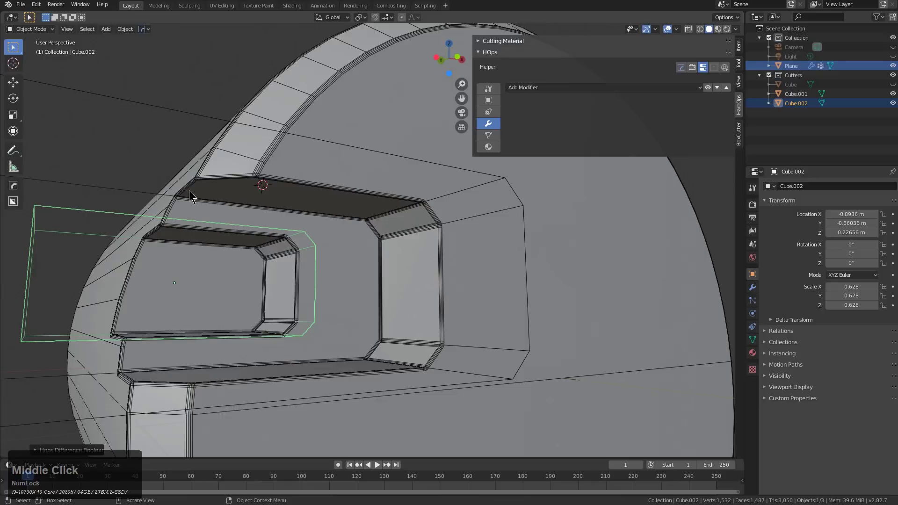
middle_click_drag(276, 186, 307, 173)
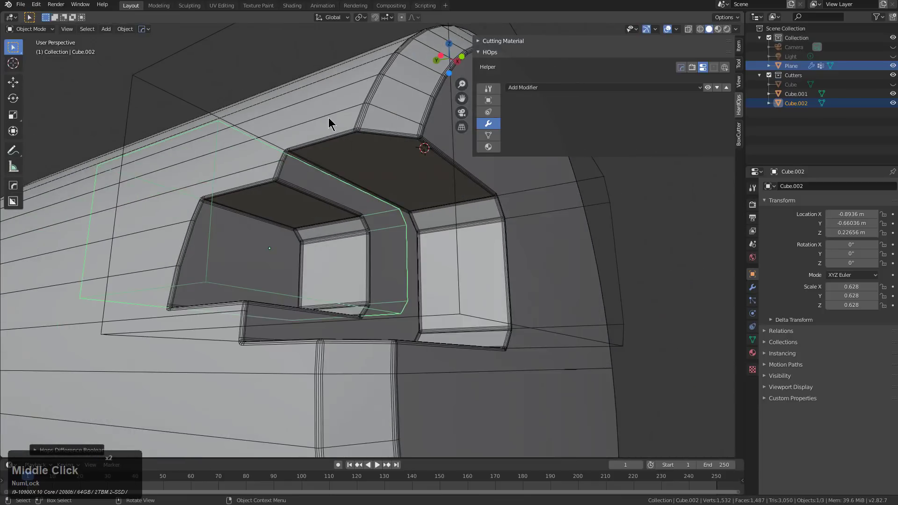
middle_click_drag(391, 210, 188, 285)
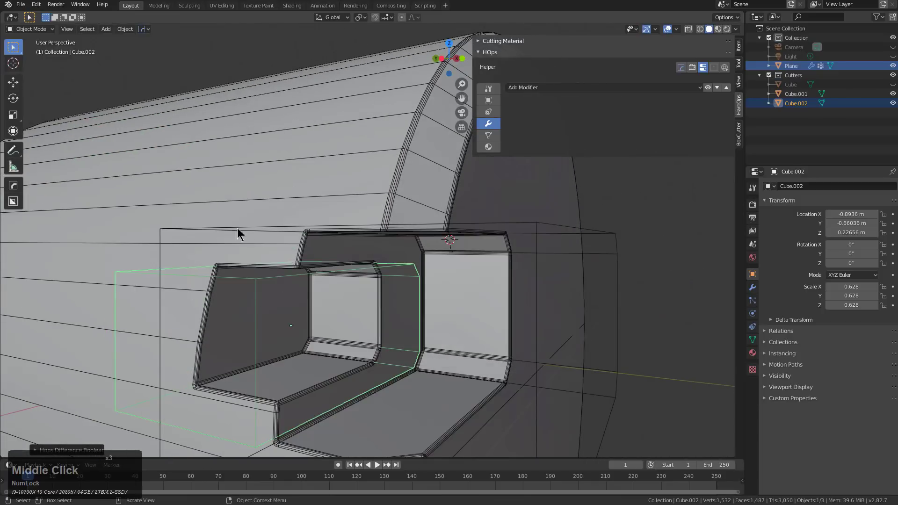
middle_click_drag(426, 299, 397, 291)
Hide the Cutters collection and mirror the cylinder with its stepped recess across the Z axis using Hard Ops Mirror.
left_click(356, 286)
key("alt+x")
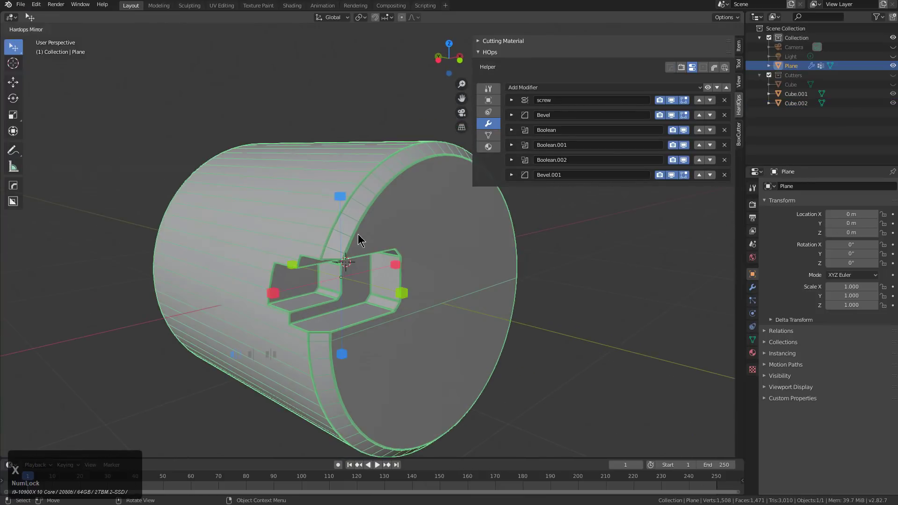
left_click(343, 197)
middle_click_drag(411, 296, 346, 294)
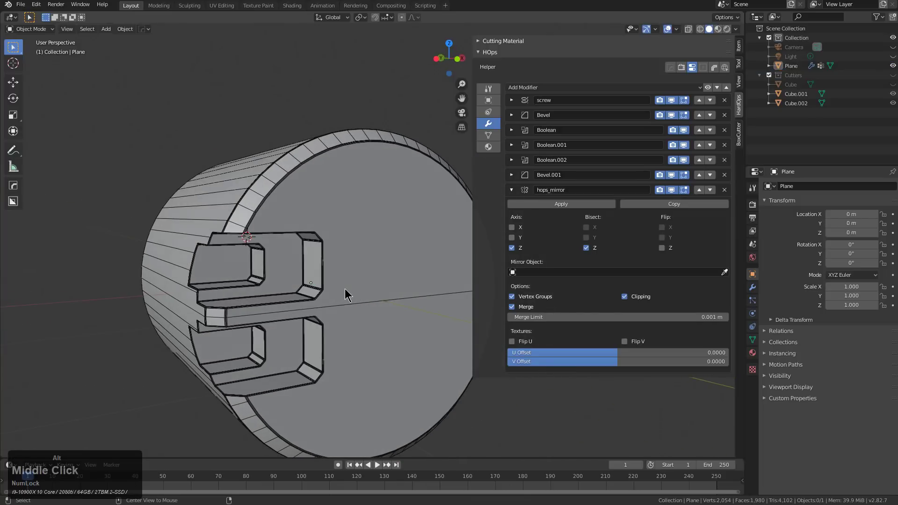
Turn off the viewport wireframe, switch to a darker shading with highlighted edges, and select the cylinder.
key("v")
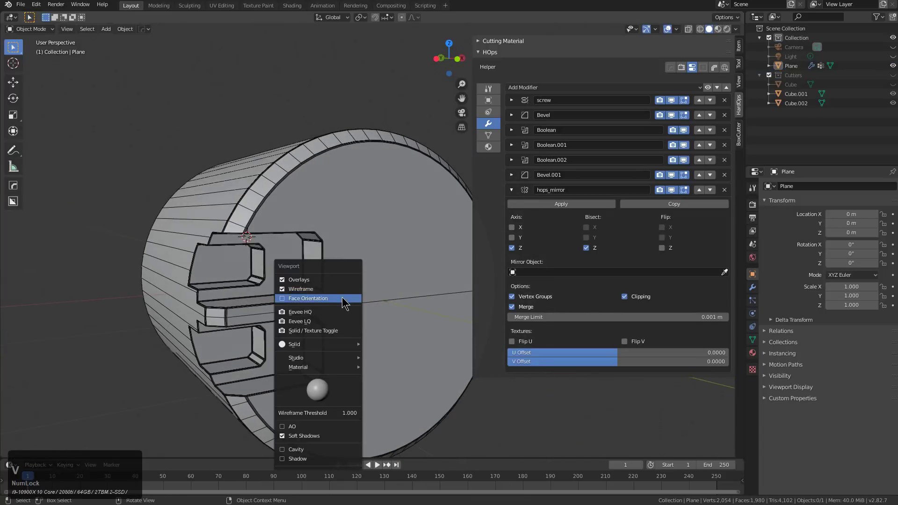
left_click(339, 288)
middle_click_drag(321, 288, 355, 253)
key("v")
left_click(316, 310)
left_click(407, 271)
Add a cube at the 3D cursor on the bar between the recesses and flatten it along Z to a scale of about 0.026.
scroll(377, 240, "up", 1)
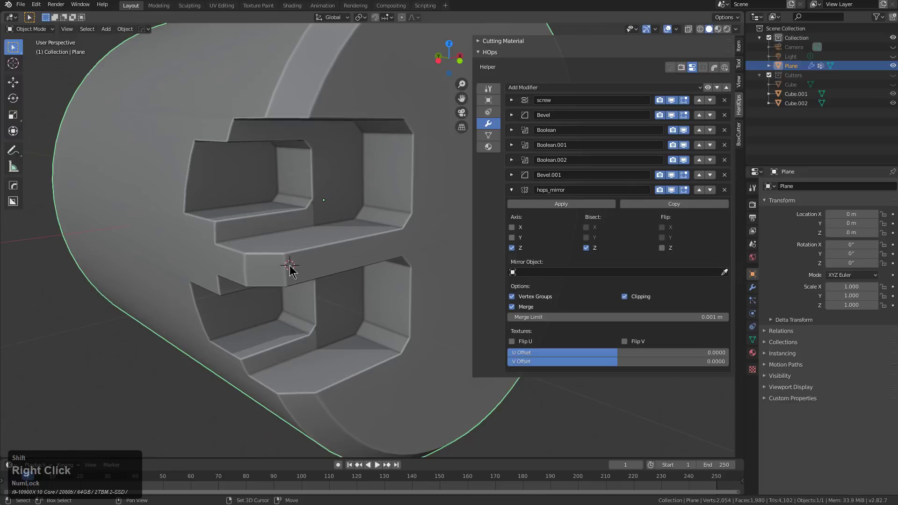
key("shift+a")
mouse_move(290, 265)
left_click(333, 275)
key("s")
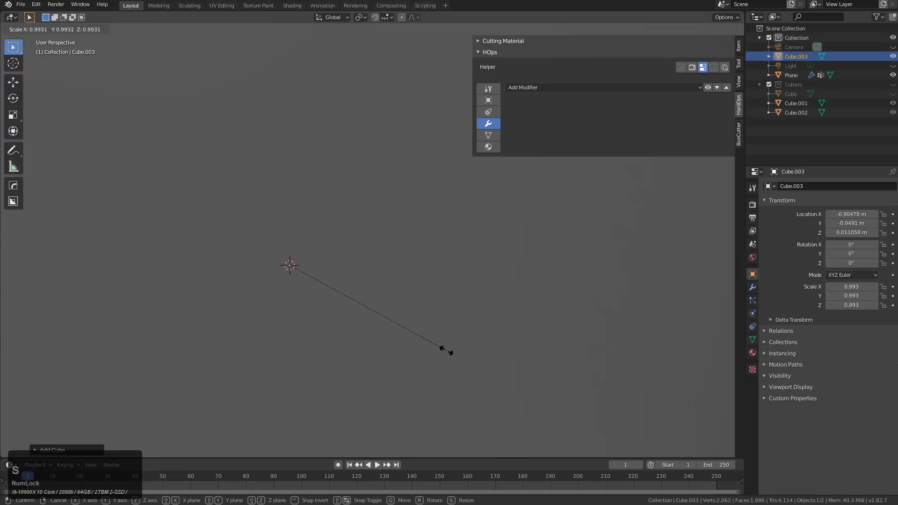
key("z")
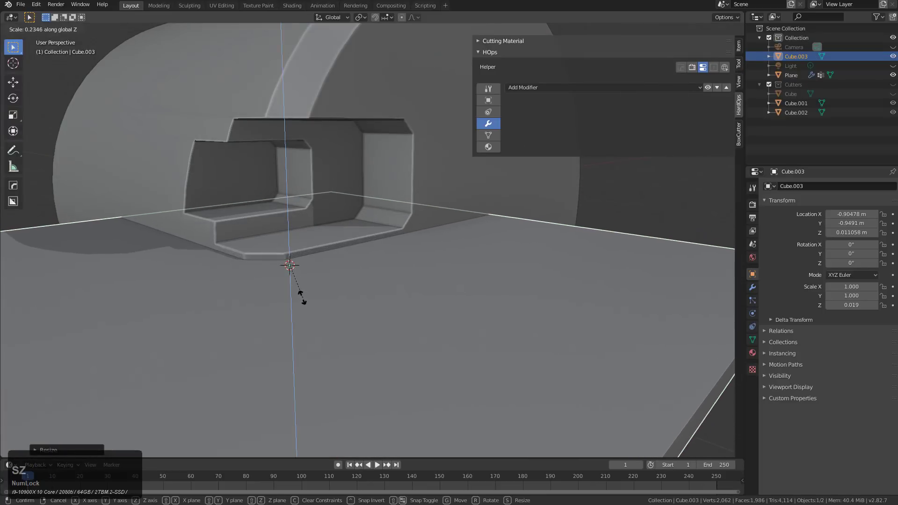
left_click(323, 299)
Cut the flattened box out of the cylinder as a thin slot with a Hard Ops Difference Boolean.
left_click(412, 146, "shift")
key("q")
left_click(412, 146)
middle_click_drag(410, 232, 410, 224)
Recall the slot cutter with Hard Ops Mod Scroll/Toggle on the cylinder and thin it along Z to a scale of 0.018.
key("q")
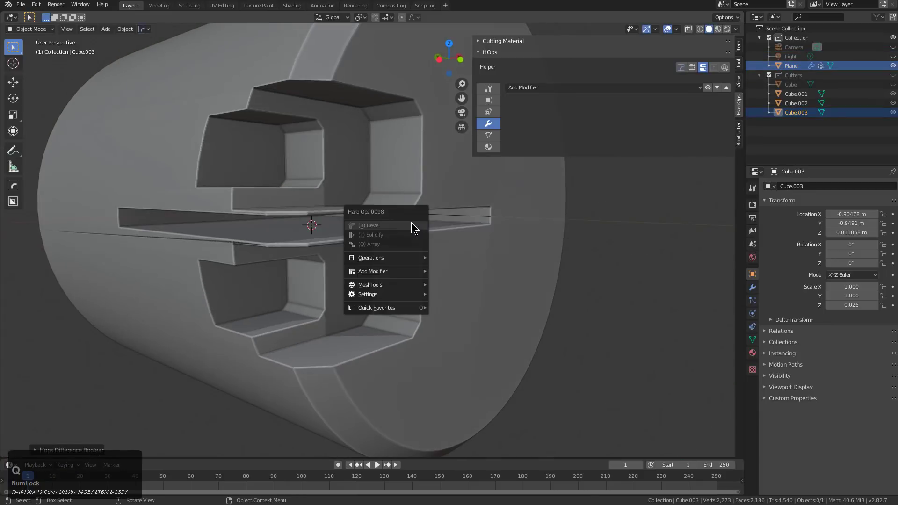
left_click(484, 252)
key("q")
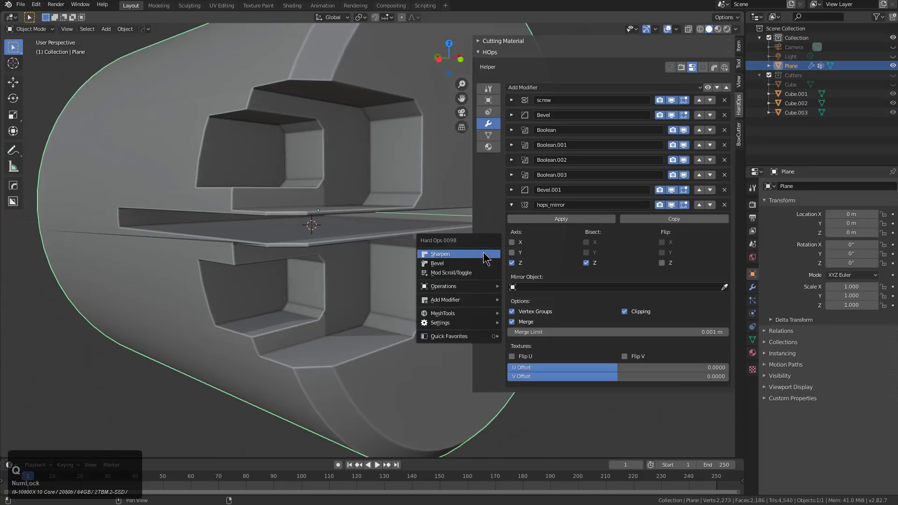
left_click(445, 272)
key("s")
key("z")
left_click(444, 318)
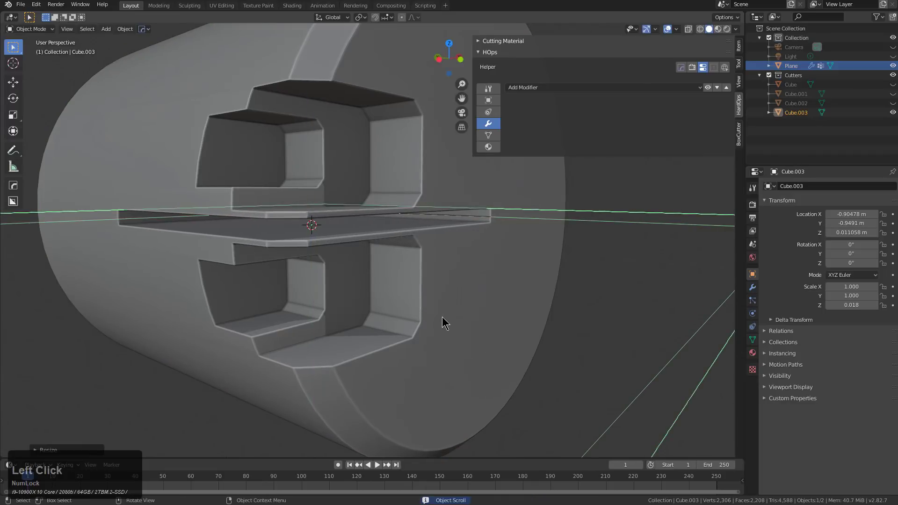
Raise the slot cutter along Z to about 0.014 m and hide it.
scroll(437, 290, "up", 2)
key("g")
key("z")
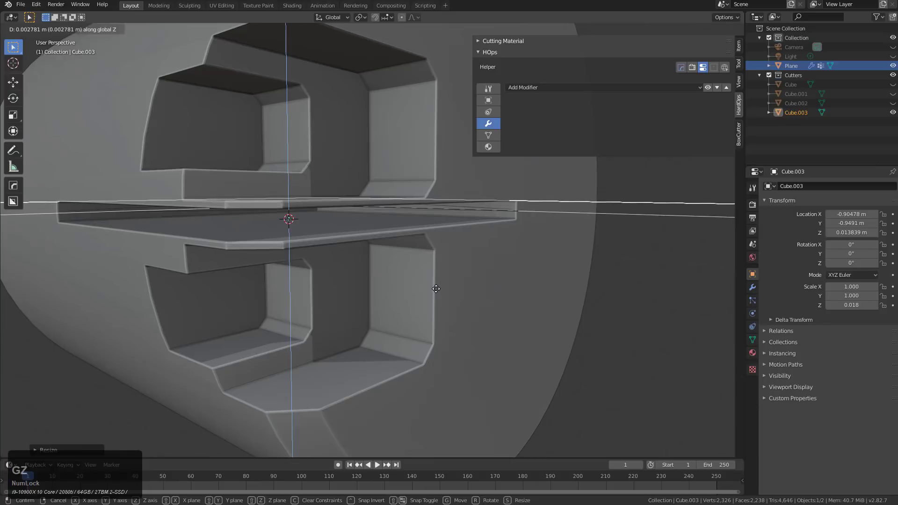
left_click(436, 289)
key("h")
Add another cube, scale it uniformly to about 0.491, and reset its location to the world origin.
middle_click_drag(472, 248, 369, 280)
scroll(351, 239, "down", 3)
scroll(349, 238, "up", 2)
left_click(339, 258)
key("shift+a")
mouse_move(367, 287)
left_click(427, 302)
key("s")
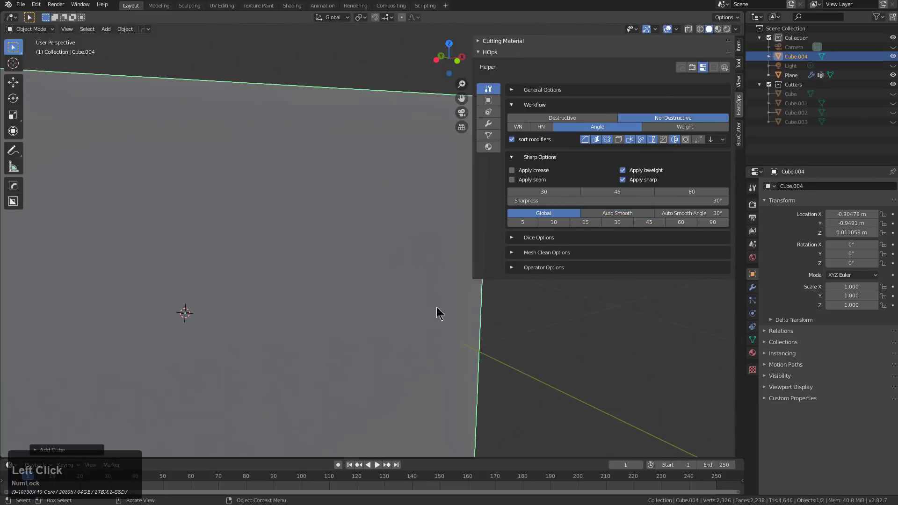
left_click(338, 316)
key("alt+g")
Move the cube along Y to about -1.041 m at the cylinder's end face and scale it down to about 0.352.
key("g")
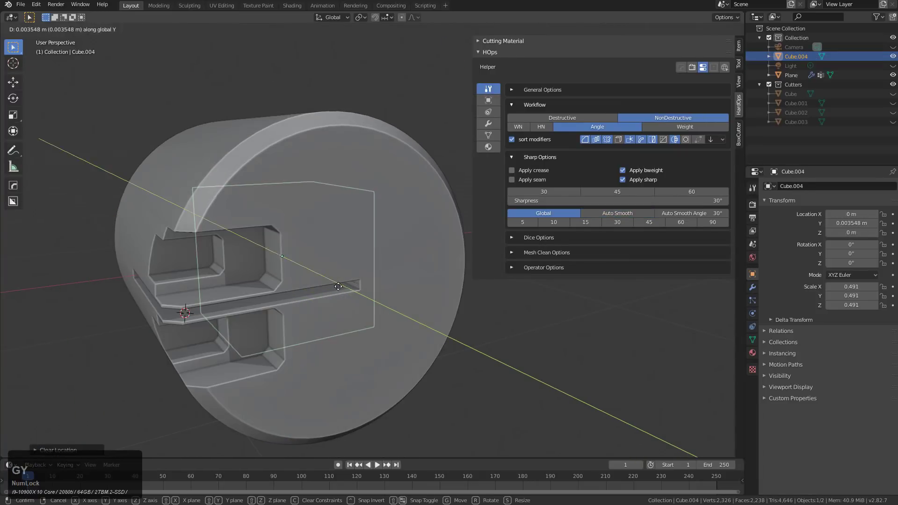
key("y")
left_click(383, 329)
key("s")
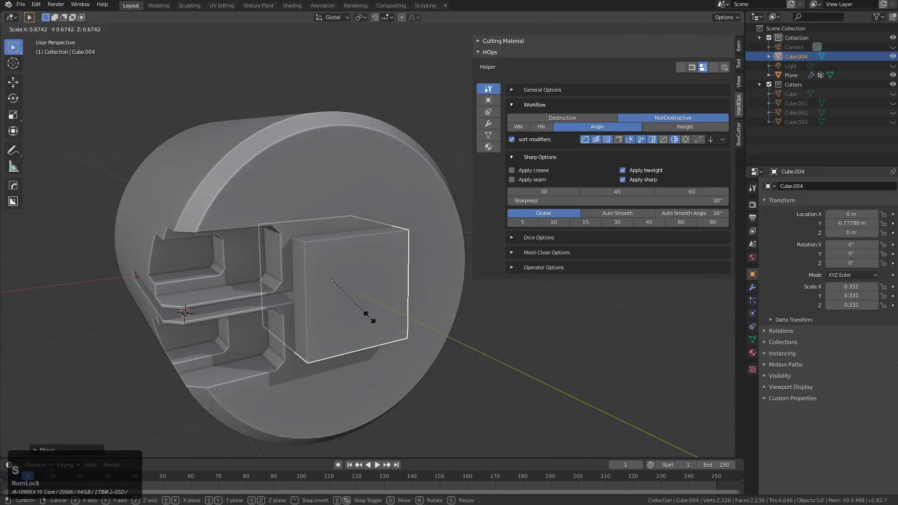
left_click(373, 318)
key("g")
key("y")
left_click(393, 329)
Flatten the cube along Y to a scale of about 0.045 and sink it into the end face at Y -0.948 m.
key("s")
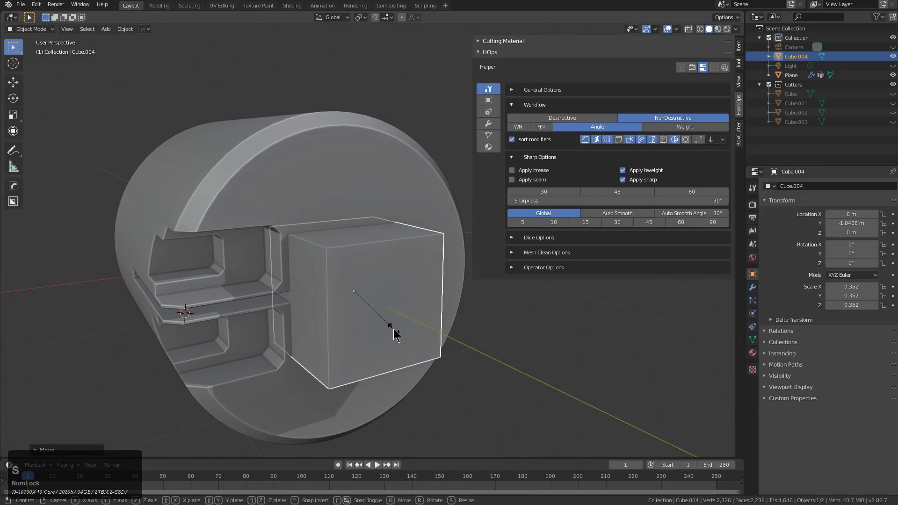
key("y")
left_click(354, 299)
key("g")
key("y")
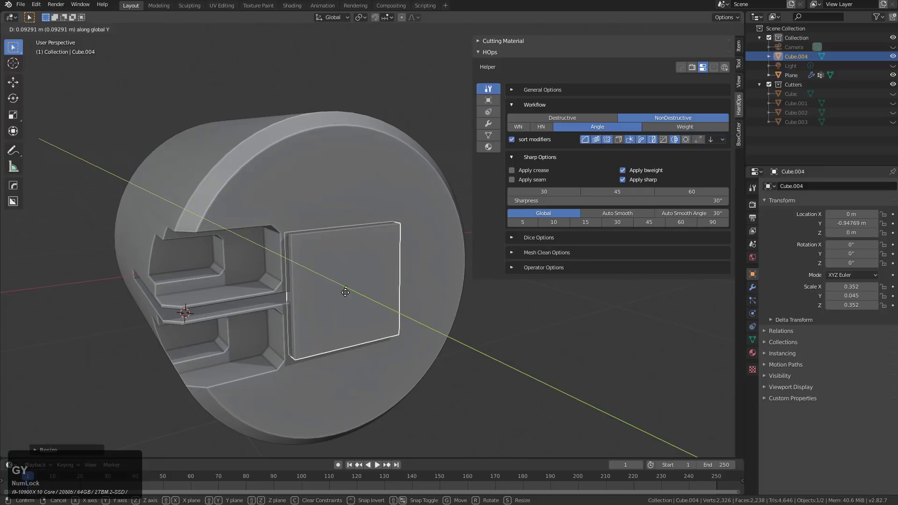
left_click(345, 292)
Thicken the flat box along Y to a scale of about 0.059 and apply its scale.
key("y")
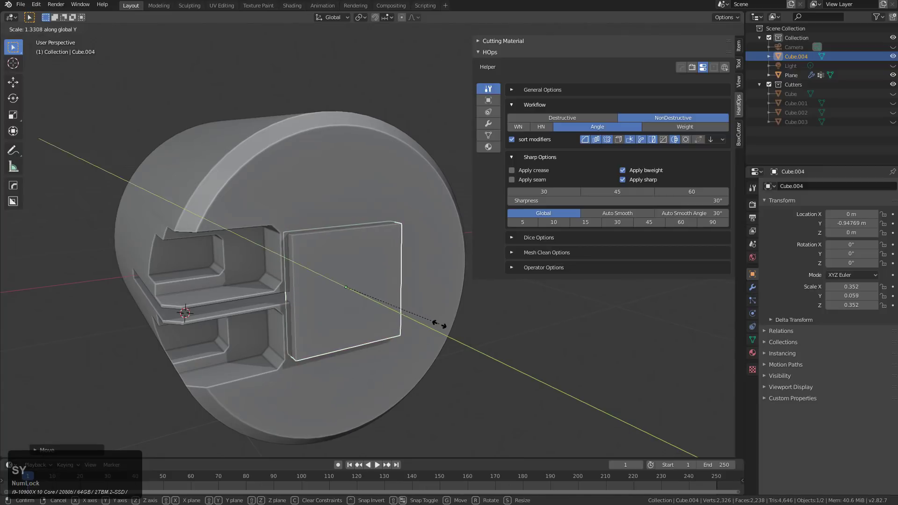
left_click(439, 325)
key("KP_Decimal")
key("ctrl+a")
left_click(364, 283)
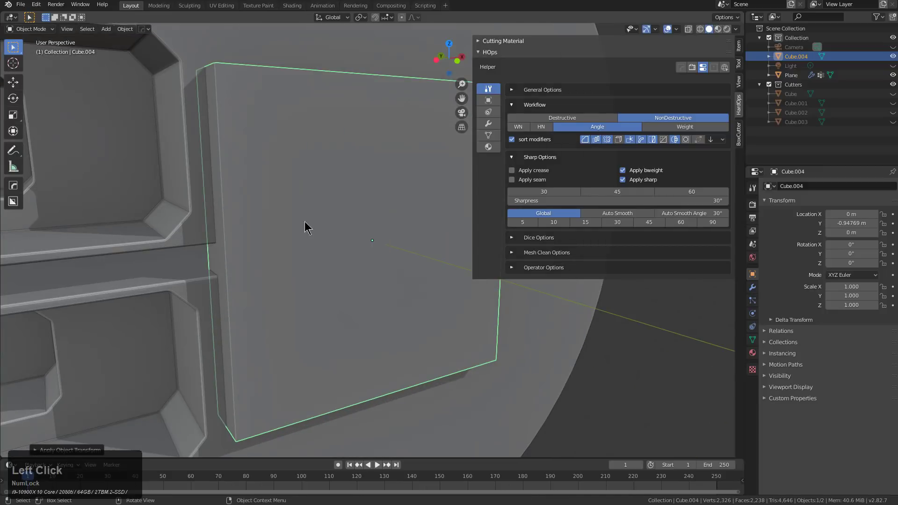
Round one corner edge of the flat box with a Hard Ops Bevel about 0.145 wide.
key("Tab")
scroll(256, 176, "down", 2)
mouse_move(256, 176)
middle_mouse_down()
mouse_move(281, 202)
mouse_move(246, 186)
middle_mouse_up()
key("2")
left_click(246, 186)
key("q")
left_click(297, 200)
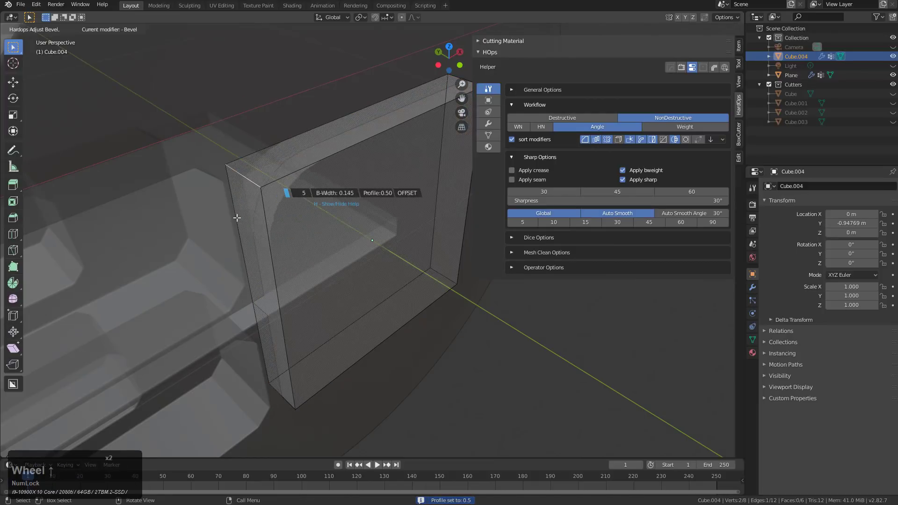
left_click(254, 222)
key("Tab")
scroll(335, 234, "down", 3)
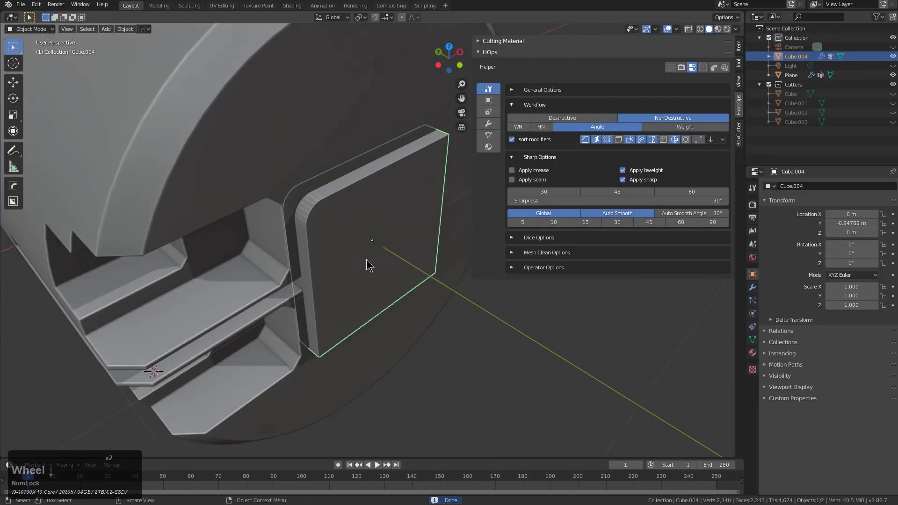
Mirror the rounded corner across the X and Z axes with Hard Ops Mirror so all four corners are rounded.
key("alt+x")
left_click(294, 265)
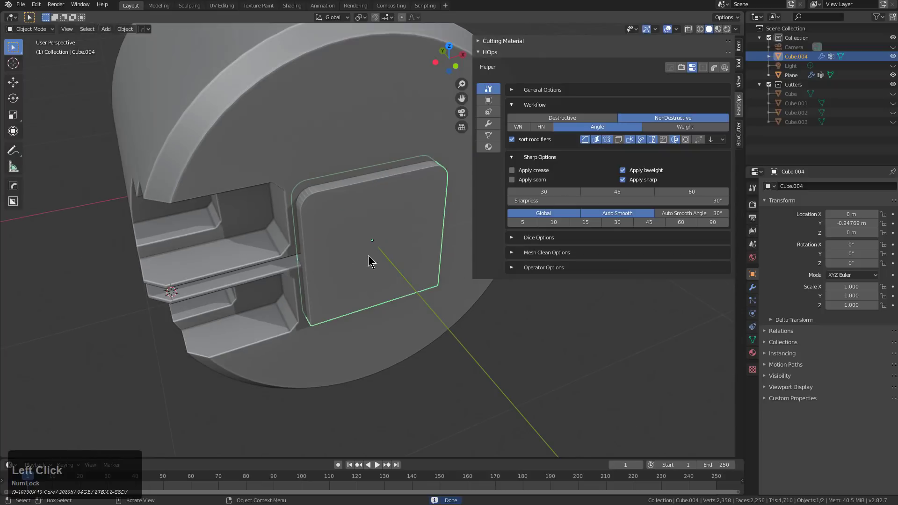
left_click(372, 166)
middle_click_drag(393, 187, 415, 195)
Sharpen the rounded box with Hard Ops and cut it out of the cylinder's end face with a Difference Boolean.
key("q")
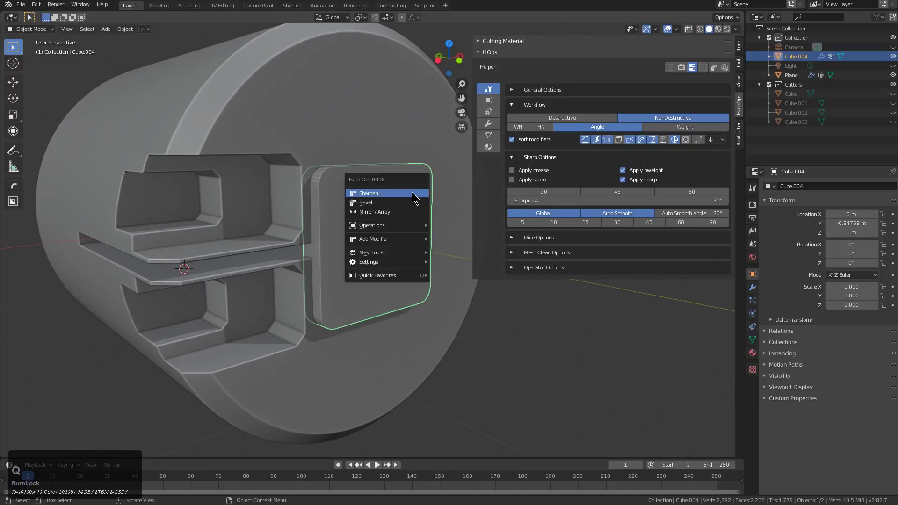
left_click(415, 195)
middle_click_drag(374, 216, 330, 152)
left_click(331, 156, "shift")
key("q")
left_click(380, 171)
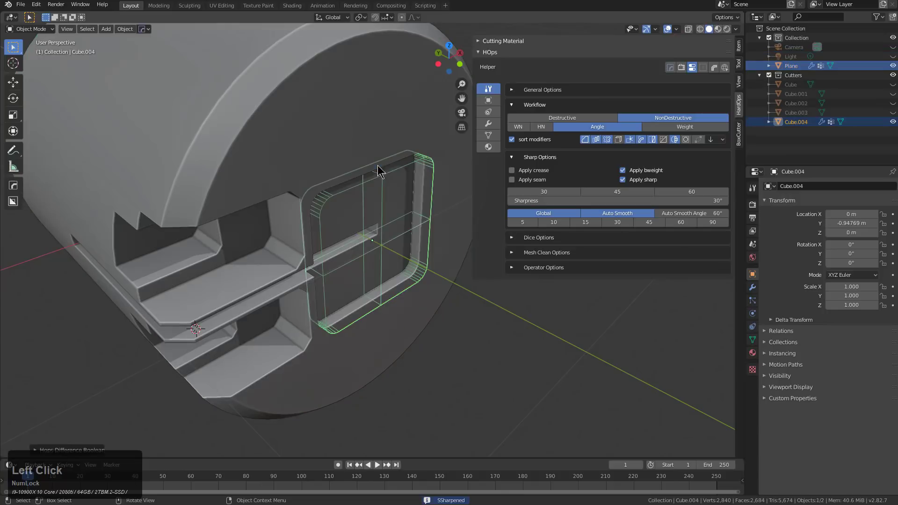
Duplicate the rounded cutter in place, shrink it to a scale of about 0.741, and deepen it along Y to about 3.474.
middle_click_drag(417, 243, 357, 246)
scroll(397, 301, "up", 3)
key("shift+d")
right_click(401, 279)
key("s")
left_click(377, 267)
middle_click_drag(341, 251, 362, 266)
key("s")
key("y")
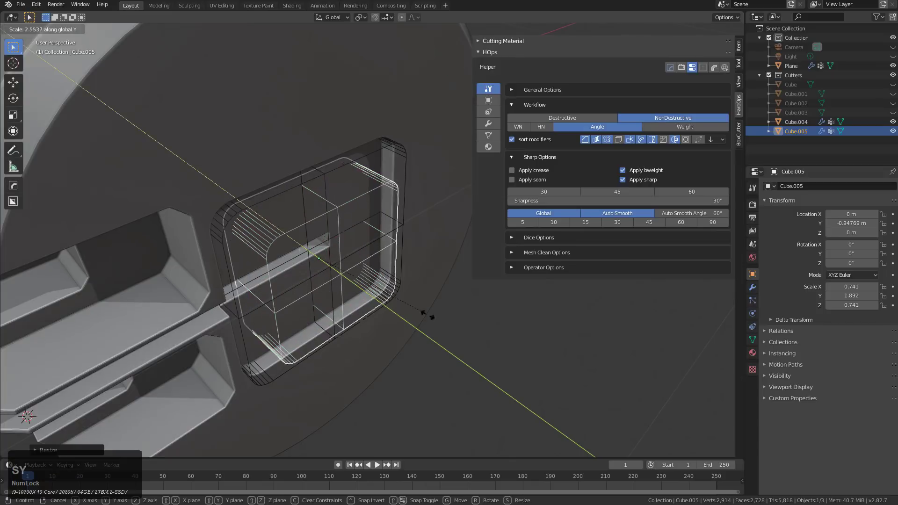
left_click(515, 363)
Shift the smaller rounded cutter along X to about 0.198 m so it overlaps the edge of the shallow pocket.
middle_click_drag(514, 363, 214, 245)
key("g")
key("x")
left_click(427, 281)
key("g")
key("x")
left_click(367, 264)
Cut the smaller rounded box out of the cylinder with a Hard Ops Difference Boolean.
left_click(285, 242, "shift")
key("q")
left_click(285, 243)
middle_click_drag(461, 252, 310, 263)
Move the smaller rounded cutter along Y to about -1.027 m and hide the Cutters collection.
key("g")
key("y")
left_click(365, 240)
scroll(329, 250, "up", 2)
key("q")
left_click(364, 218)
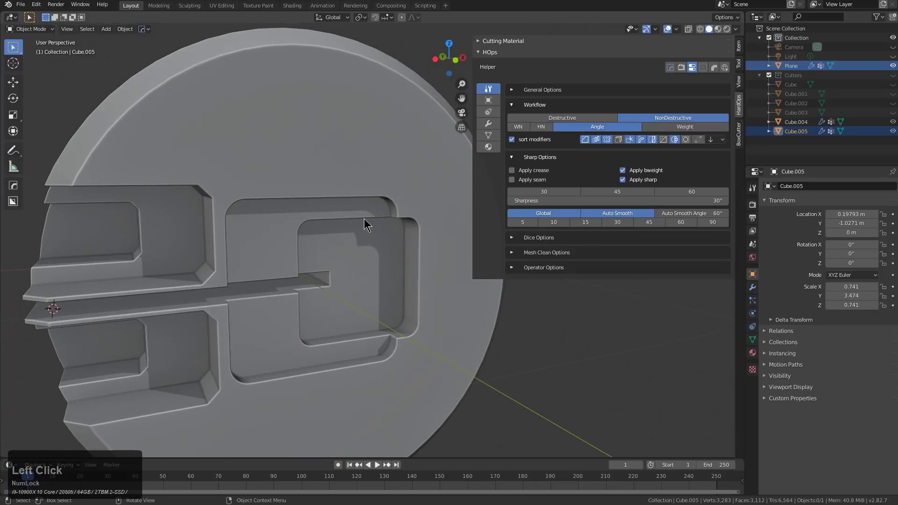
Recall the larger rounded cutter by scrolling through the cylinder's Booleans and snap the 3D cursor to its centre.
key("q")
left_click(345, 237)
scroll(342, 232, "down", 2)
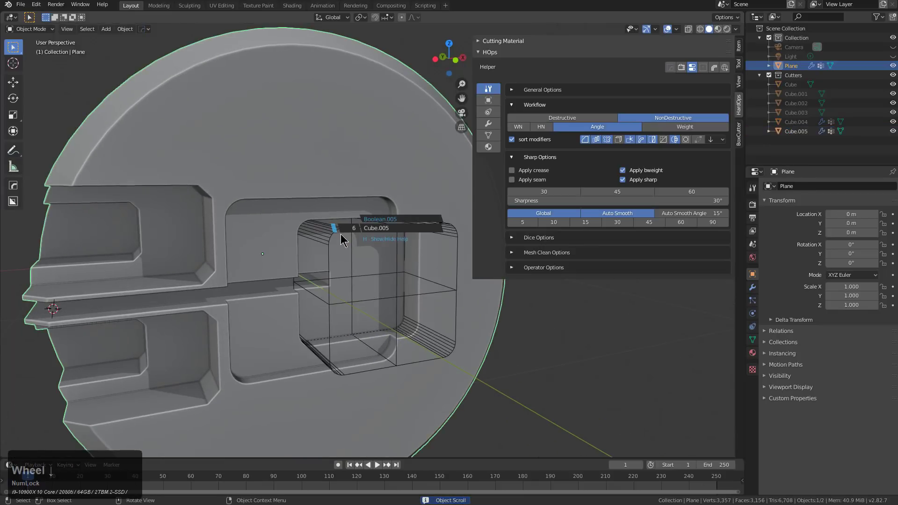
middle_click_drag(351, 268, 312, 296)
key("shift+s")
left_click(395, 280)
middle_click_drag(396, 280, 379, 276)
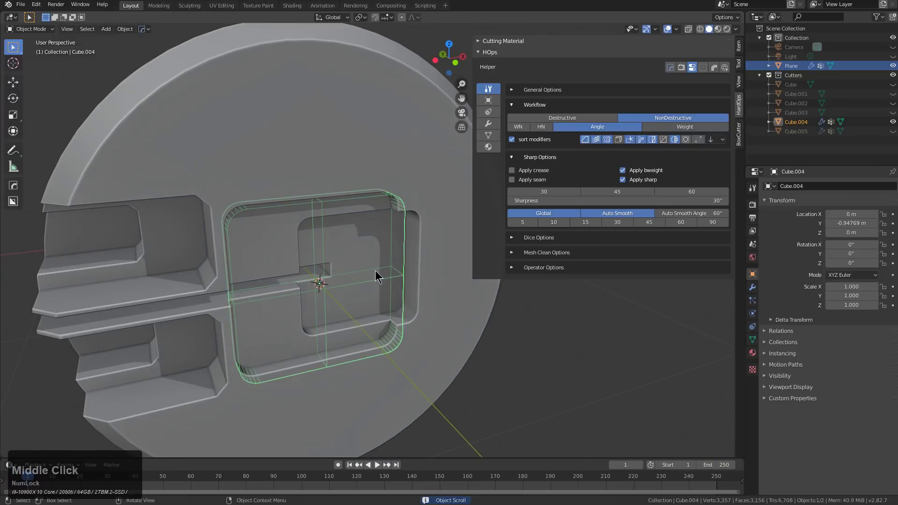
Create a plane from the larger rounded cutter with Hard Ops To_Plane, using the -Y axis.
key("q")
mouse_move(343, 293)
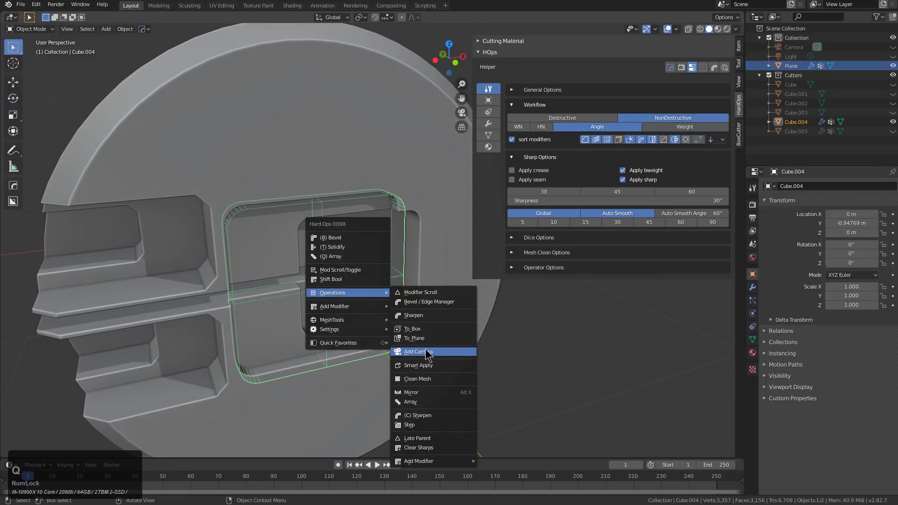
left_click(426, 339)
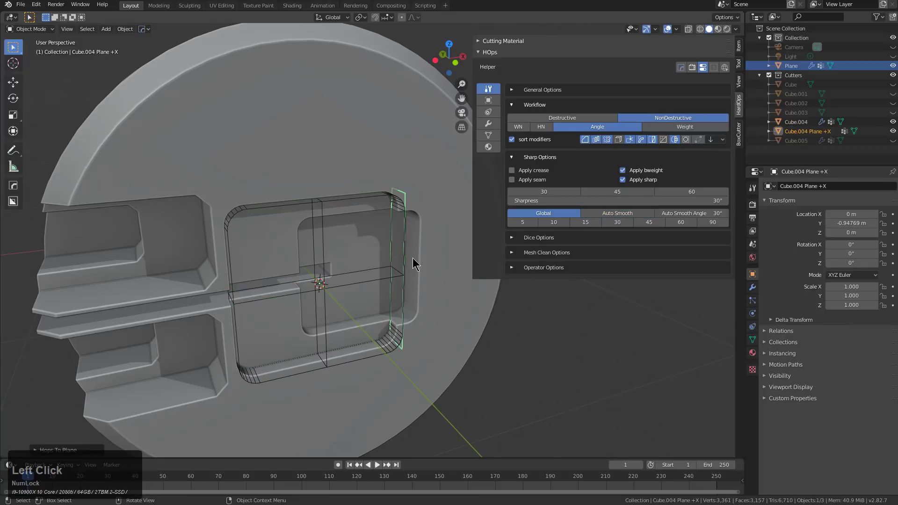
key("F9")
scroll(478, 297, "up", 2, "ctrl")
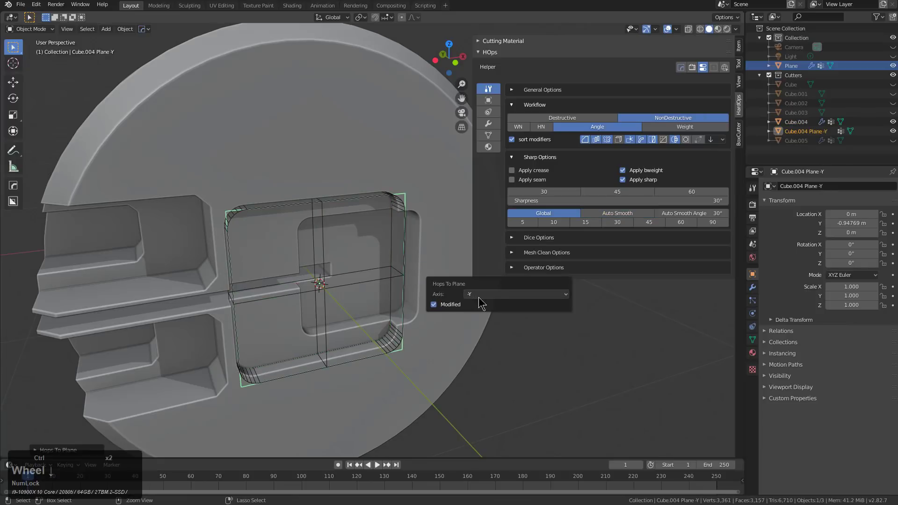
middle_click_drag(390, 257, 388, 256)
Display the new plane as solid and round its corners with a Hard Ops Bevel about 0.144 wide.
key("q")
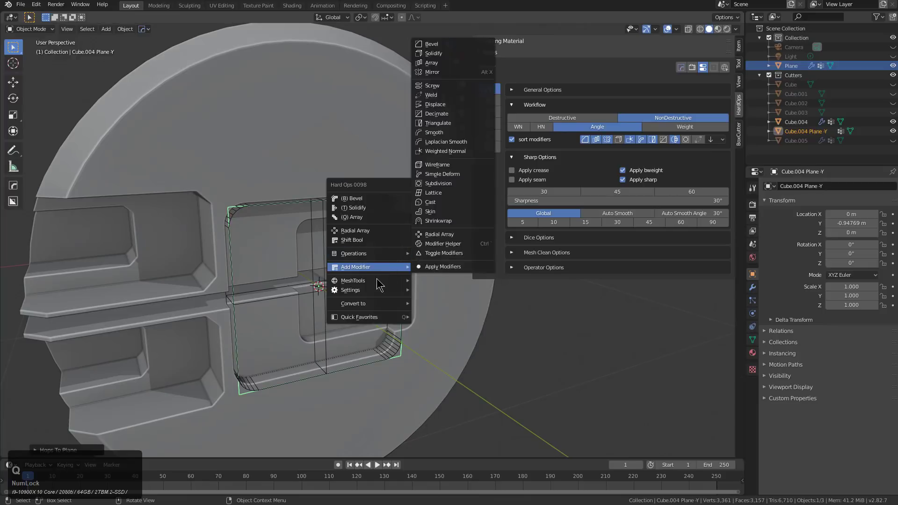
mouse_move(374, 290)
left_click(443, 322)
middle_click_drag(416, 287, 374, 257)
key("q")
left_click(386, 164)
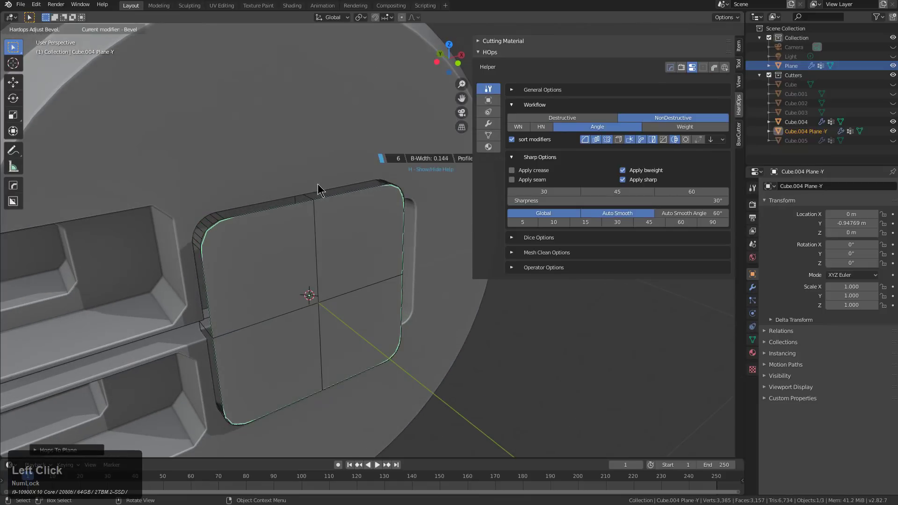
left_click(335, 196)
key("q")
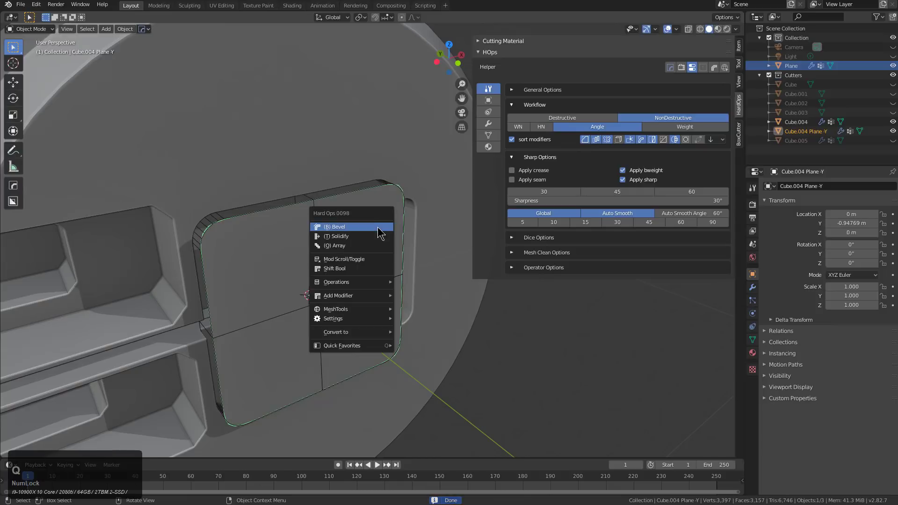
mouse_move(382, 285)
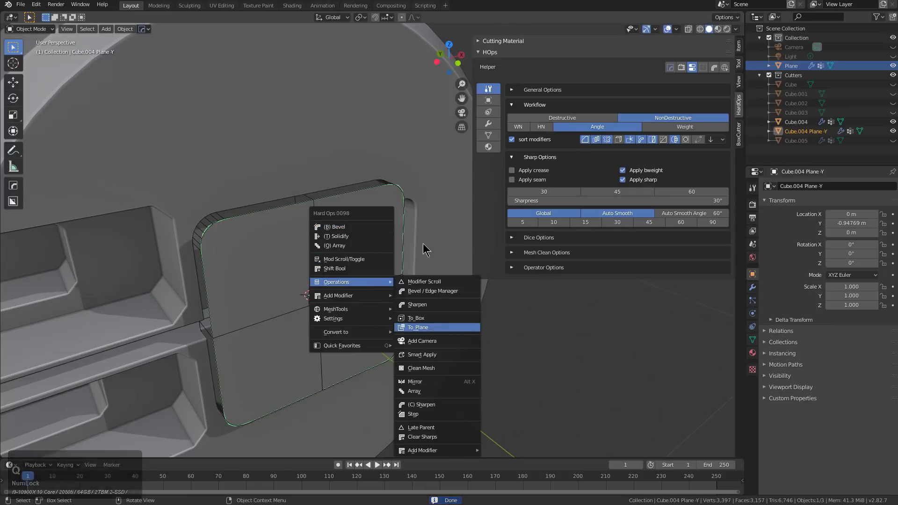
middle_click(341, 244)
middle_click_drag(342, 182, 321, 231)
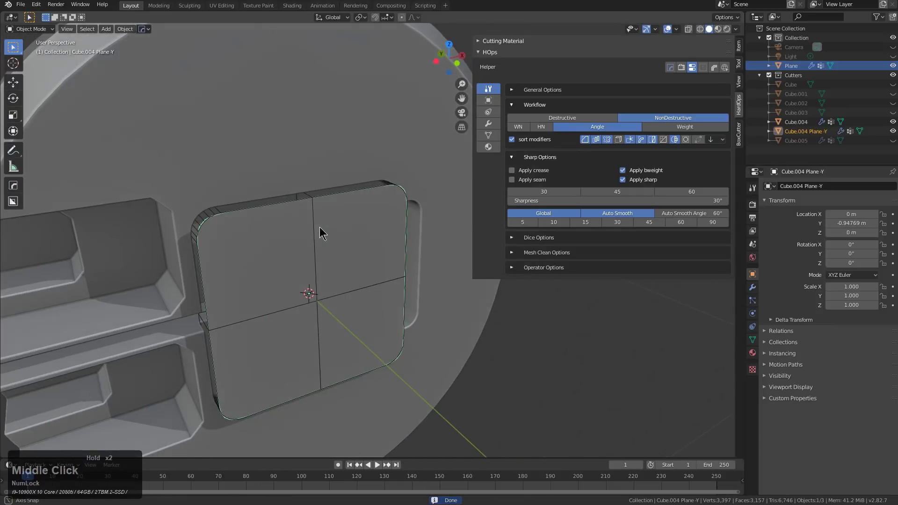
Apply the plane's bevel to its mesh and cut away its +X half with Hard Ops Mirror in bisect mode.
key("ctrl+a")
left_click(324, 323)
middle_click_drag(324, 329, 330, 282)
key("alt+x")
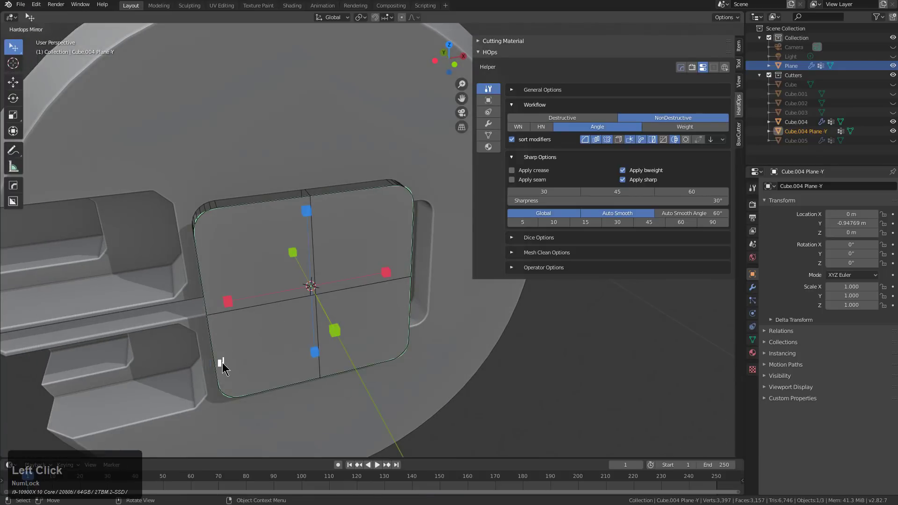
left_click(229, 301)
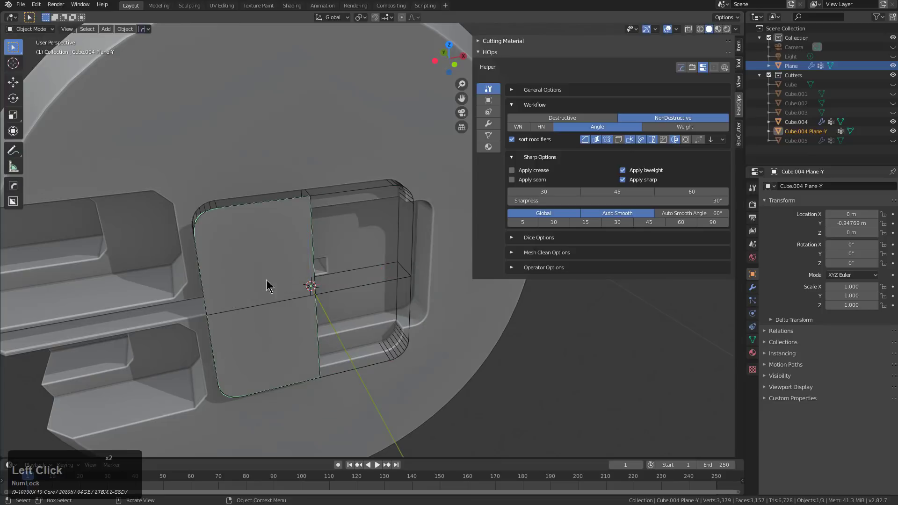
Delete the half plane's straight centre edge to leave an open rounded outline, and switch to vertex selection.
middle_click_drag(241, 297, 337, 263)
key("Tab")
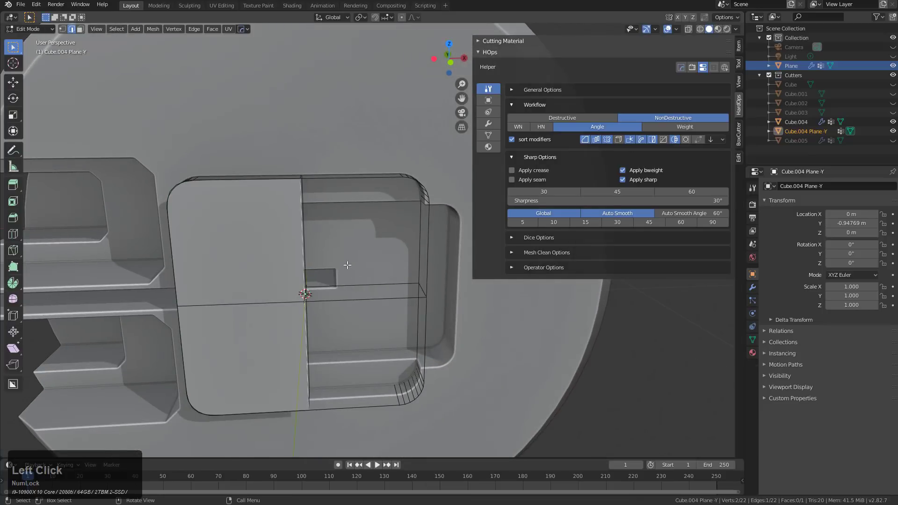
key("x")
left_click(328, 280)
key("1")
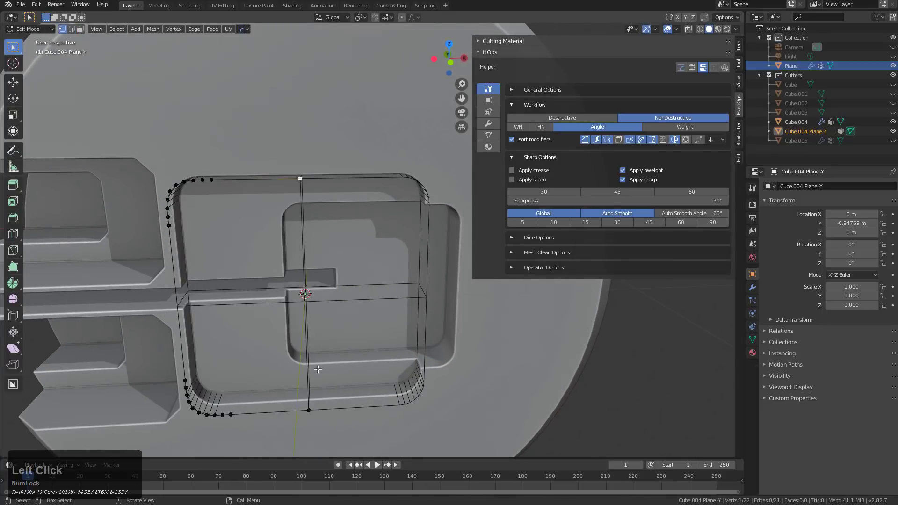
Move both open end vertices of the outline about 0.22 m along X and extrude them inward toward the recess.
left_click(309, 411, "shift")
middle_click_drag(310, 412, 313, 346)
key("g")
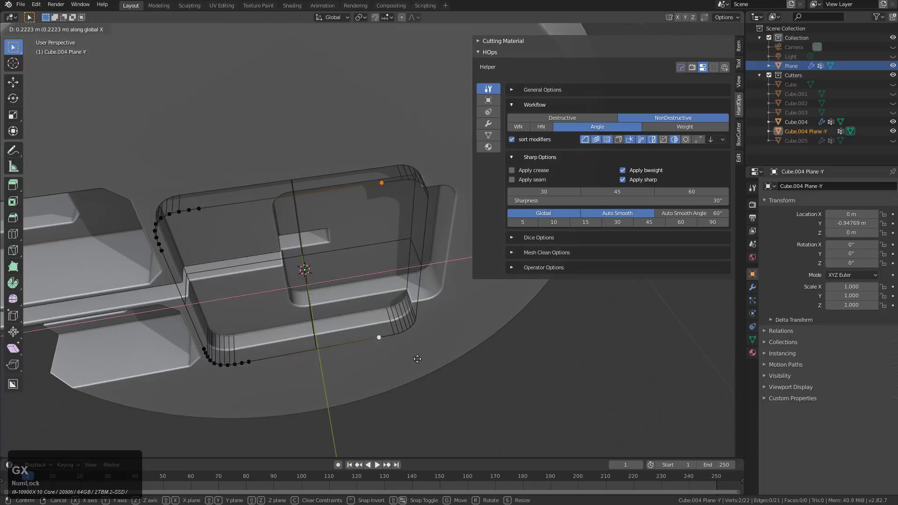
left_click(417, 359)
key("e")
left_click(400, 323)
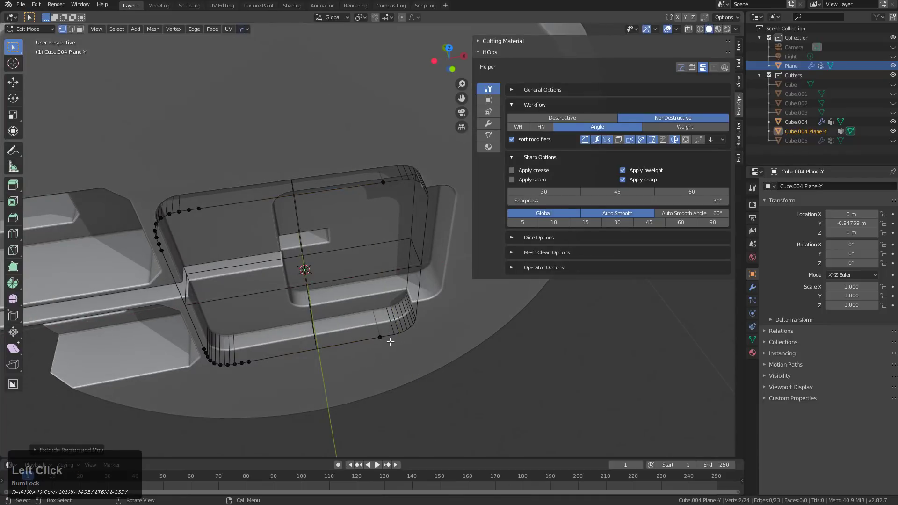
Round the two new end corners with a vertex bevel about 0.047 m wide with 4 segments and return to Object Mode.
middle_click_drag(407, 207, 422, 230)
key("ctrl+shift+b")
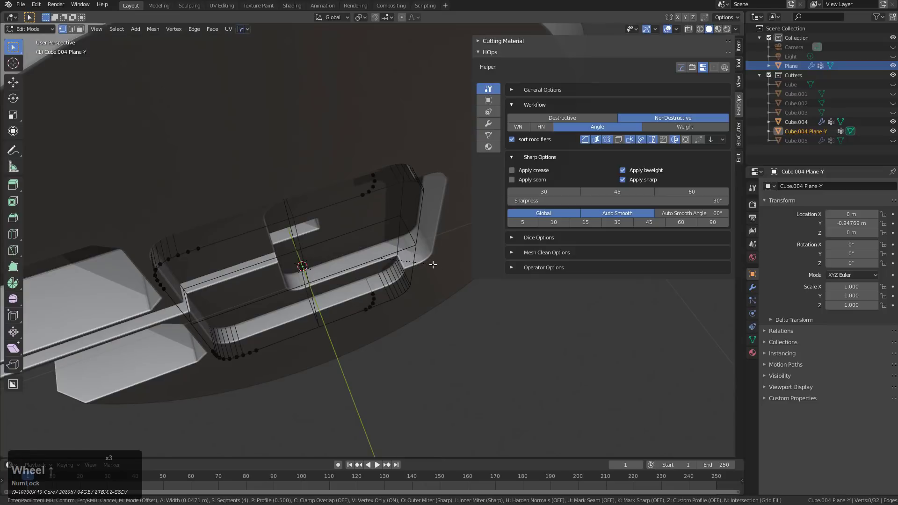
left_click(439, 270)
key("Tab")
middle_click_drag(440, 271, 383, 223)
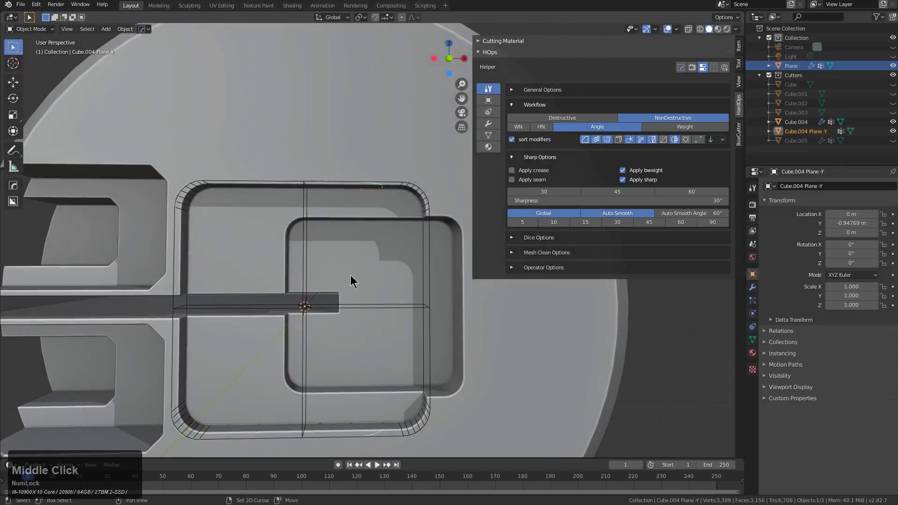
Scale the outline to 0.925 and shift it along X to about 0.089 m.
middle_click_drag(350, 274, 406, 299)
key("s")
left_click(400, 294)
key("g")
key("x")
left_click(407, 276)
Add a level 1 Subdivision to the outline and turn it into a thick pipe curve with Hard Ops Smart Apply's curve conversion.
middle_click_drag(351, 231, 415, 282)
key("q")
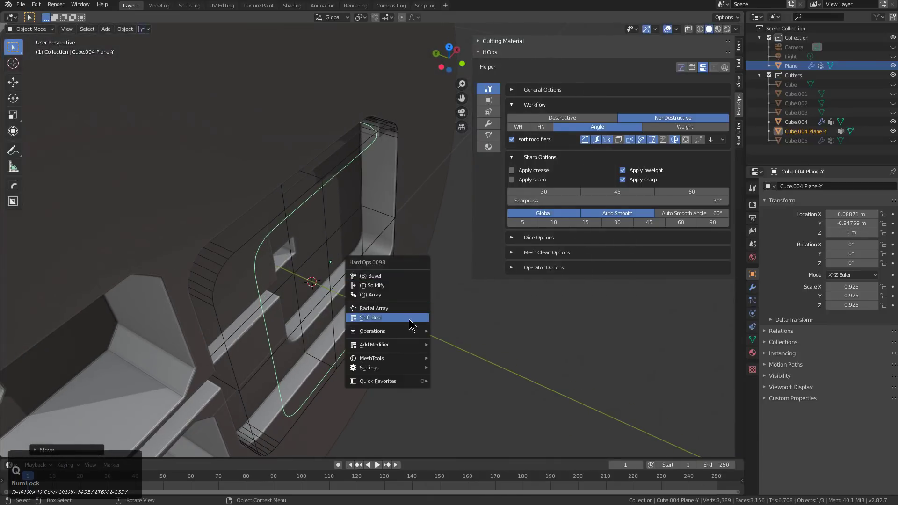
mouse_move(408, 336)
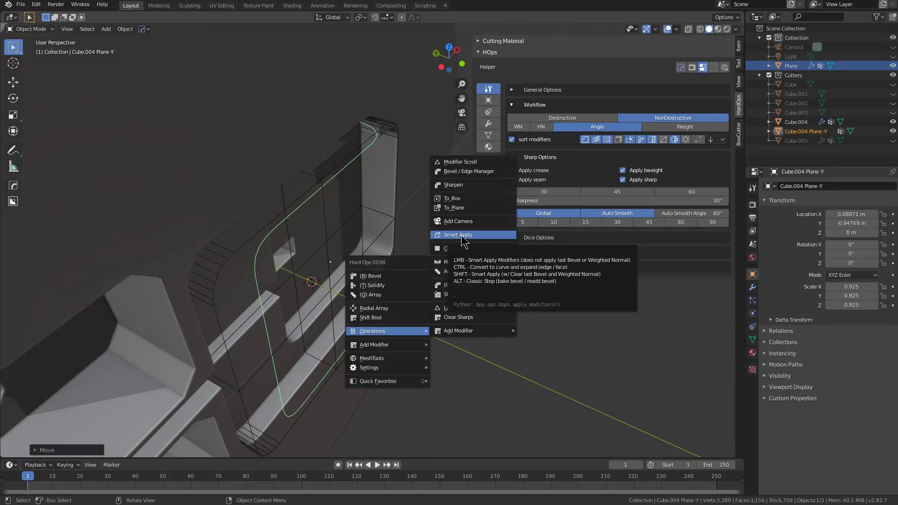
key("Escape")
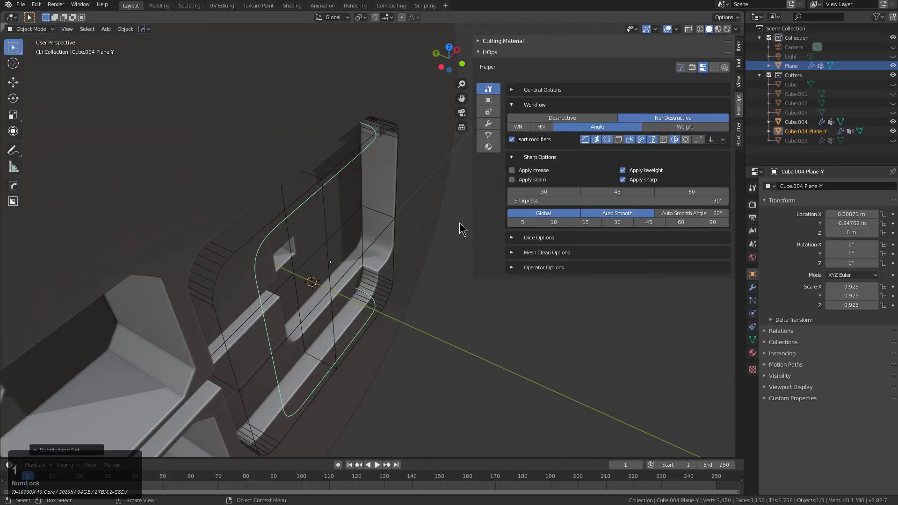
key("q")
mouse_move(461, 281)
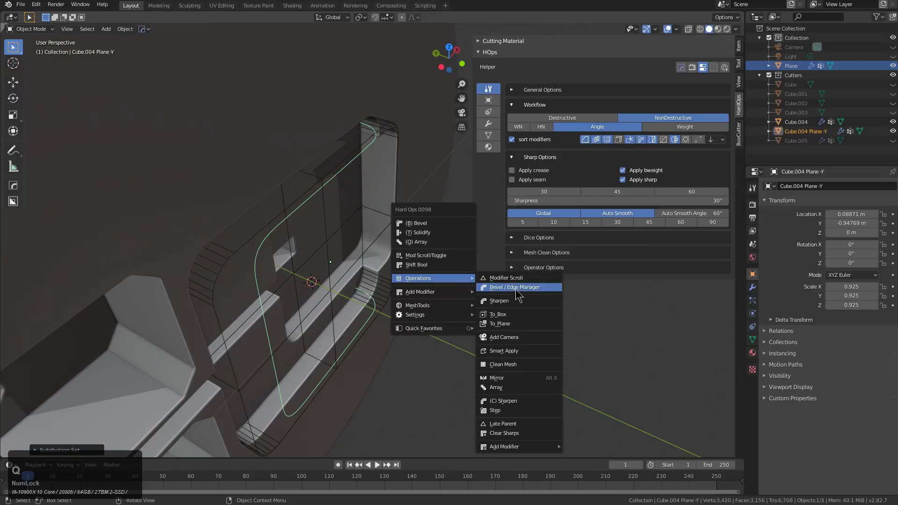
left_click(517, 351)
key("s")
middle_click_drag(504, 344, 355, 220)
Move the pipe along Y to about -0.894 m and transfer it from Cutters to the main Collection.
key("g")
key("x")
key("y")
left_click(435, 279)
scroll(331, 246, "up", 2)
key("shift+2")
left_click(350, 165)
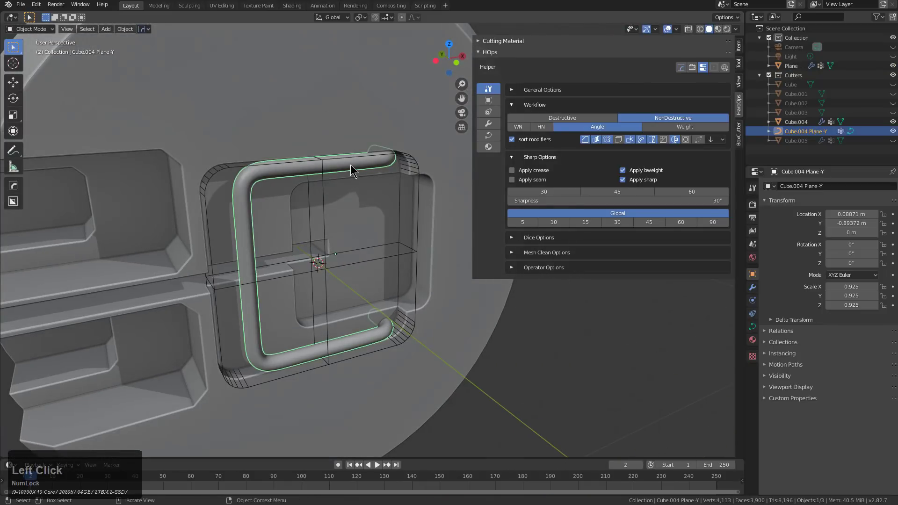
key("m")
left_click(341, 180)
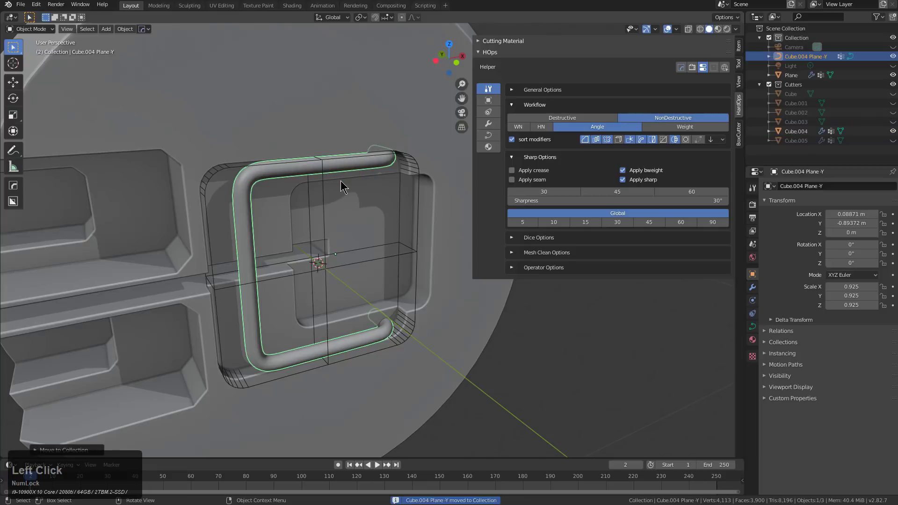
Duplicate the cylinder in place and apply the copy's modifiers with Hard Ops Smart Apply, clearing its last bevel.
scroll(327, 187, "down", 2)
middle_click_drag(308, 196, 351, 241)
scroll(296, 266, "down", 2)
key("alt+a")
left_click(328, 224)
scroll(286, 240, "up", 2, "shift")
scroll(286, 240, "down", 2)
key("shift+d")
right_click(388, 307)
key("q")
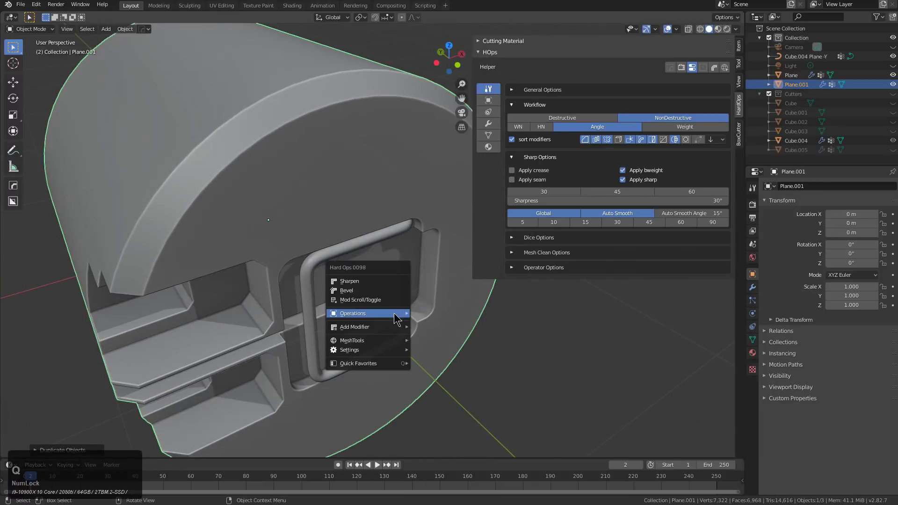
mouse_move(397, 319)
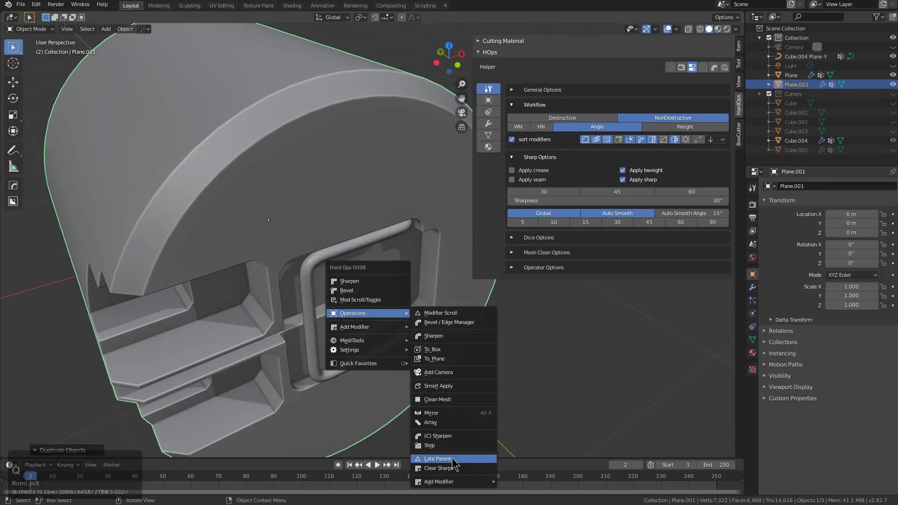
left_click(451, 399, "shift")
scroll(360, 296, "down", 3)
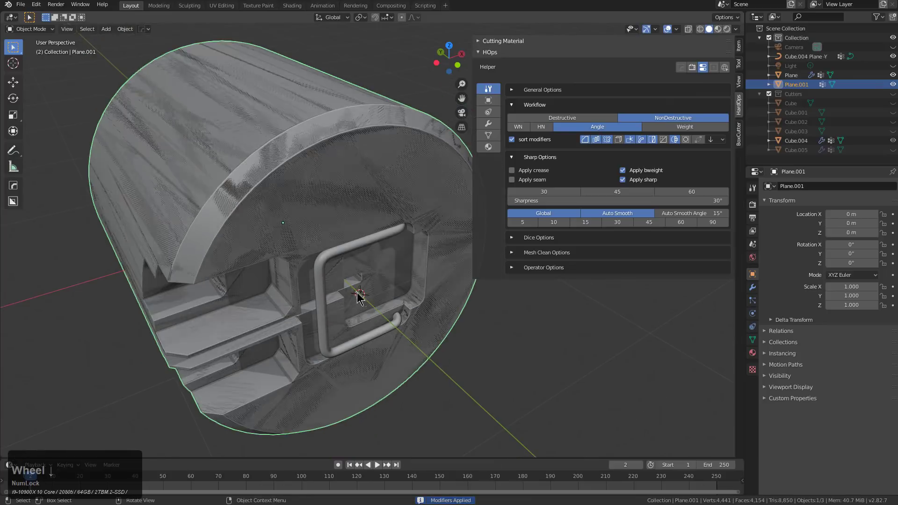
Keep only the two large front faces of the duplicate by inverting their selection and deleting the remaining geometry.
key("Tab")
left_click(363, 300)
middle_click_drag(362, 299, 355, 318)
left_click(371, 271, "shift")
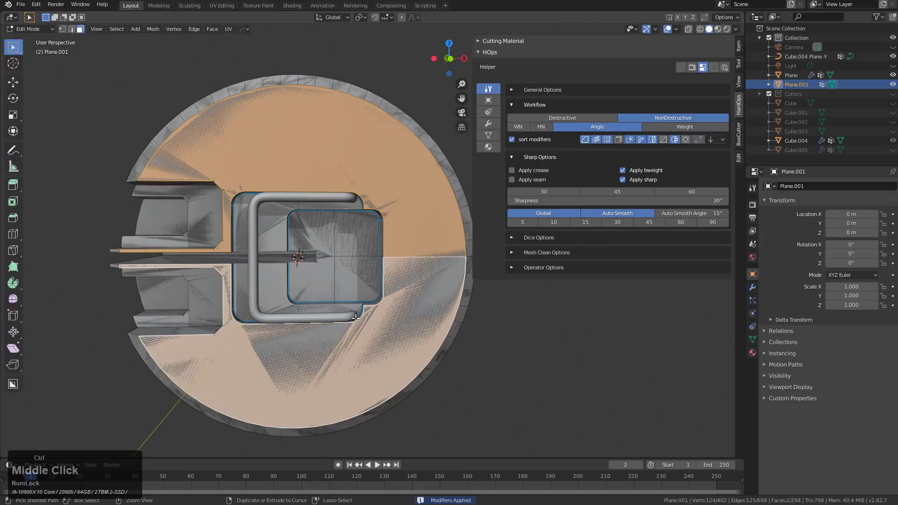
key("ctrl+i")
key("x")
left_click(343, 338)
middle_click_drag(342, 339, 368, 293)
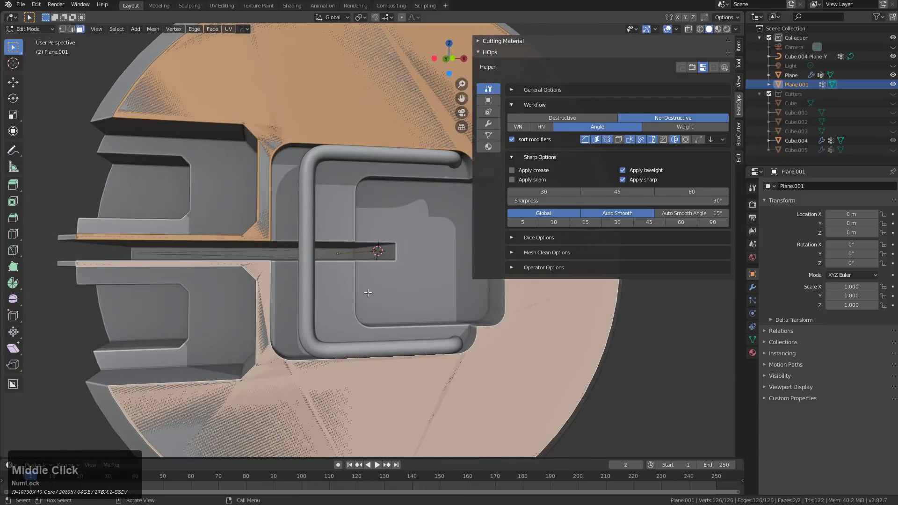
In front orthographic view, knife across the narrow strip between the upper recess and central pocket and delete its lower part.
key("KP_1")
key("KP_5")
scroll(358, 289, "down", 2)
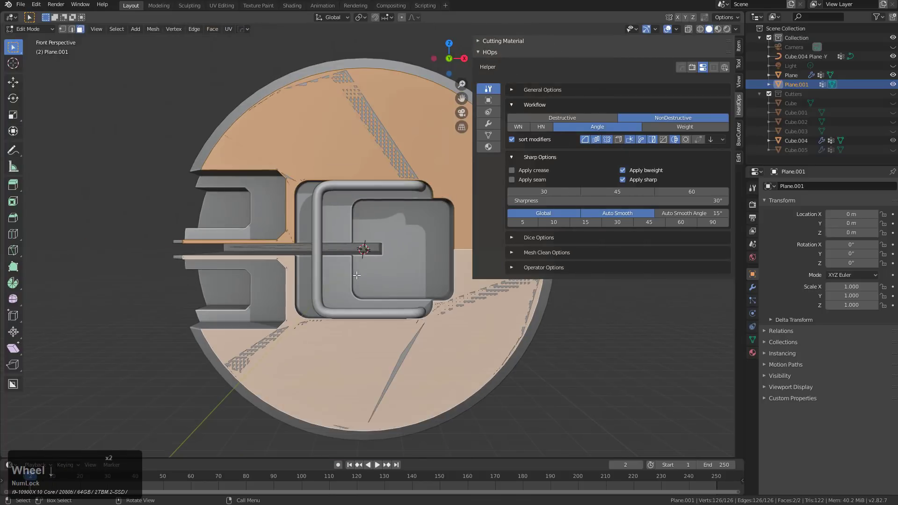
key("KP_5")
scroll(306, 262, "up", 5)
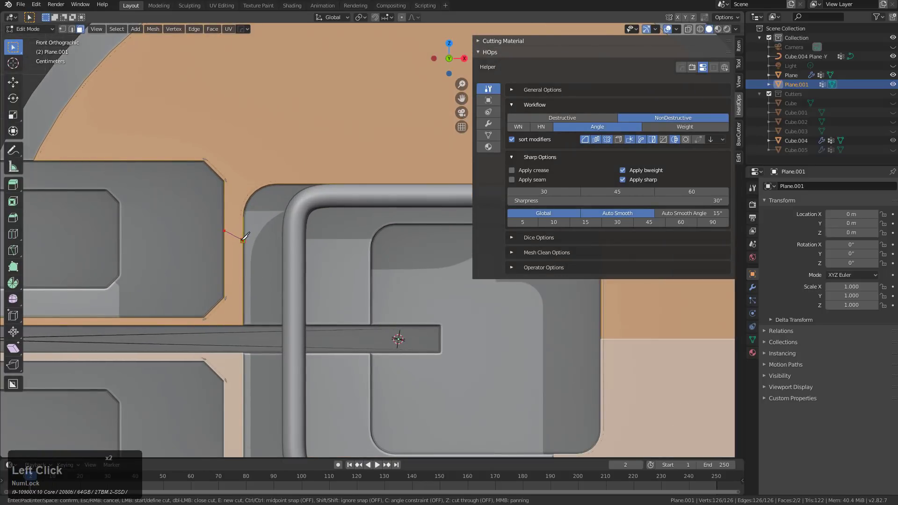
key("2")
left_click(239, 265)
left_click(239, 263)
key("x")
left_click(237, 261)
Mirror the trimmed upper front face across Z with Hard Ops Mirror.
scroll(236, 261, "down", 5)
key("alt+x")
middle_click_drag(371, 278, 354, 282)
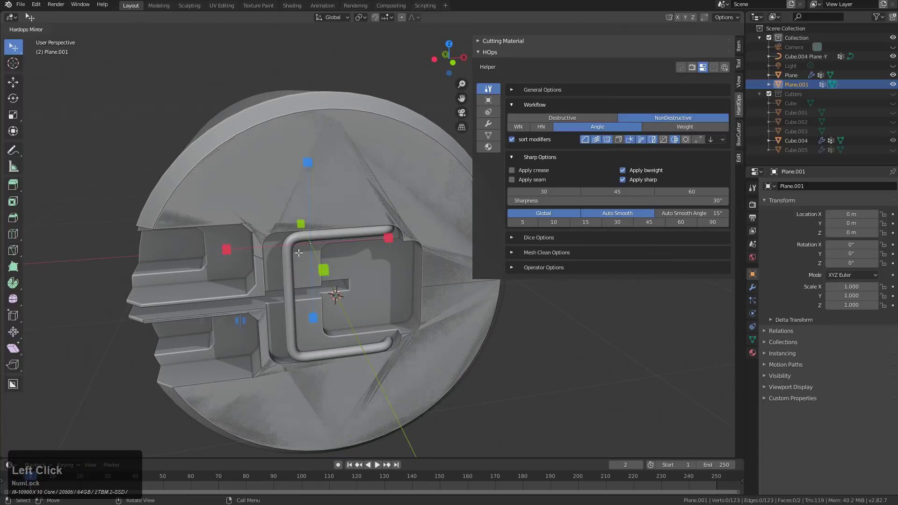
left_click(303, 163)
Select the whole front panel and inset its faces by about 0.012 m.
middle_click_drag(329, 276, 338, 294)
key("a")
scroll(338, 295, "up", 3)
middle_click_drag(285, 233, 370, 294)
scroll(371, 299, "up", 3)
key("i")
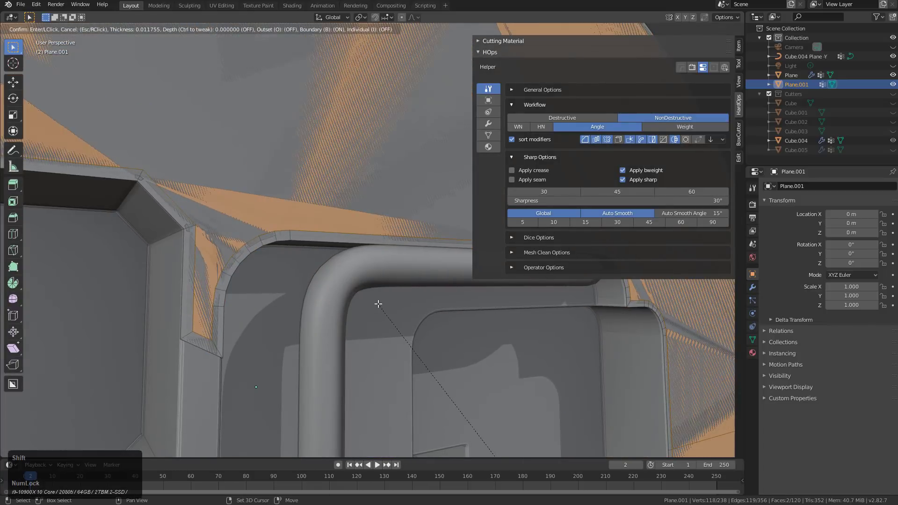
left_click(378, 304)
Delete the inset's outer ring of faces so only the inner panel remains.
key("alt+a")
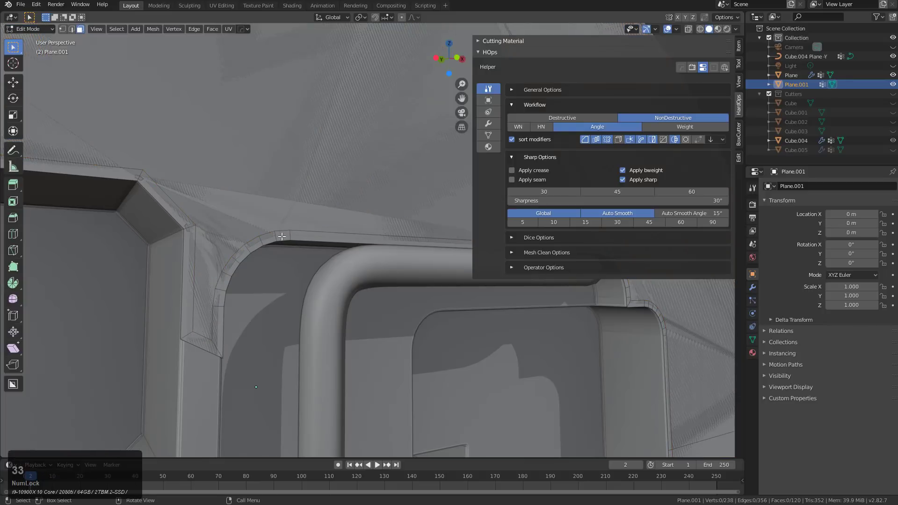
left_click(281, 235, "alt")
key("x")
left_click(281, 236)
middle_click_drag(281, 235, 280, 286)
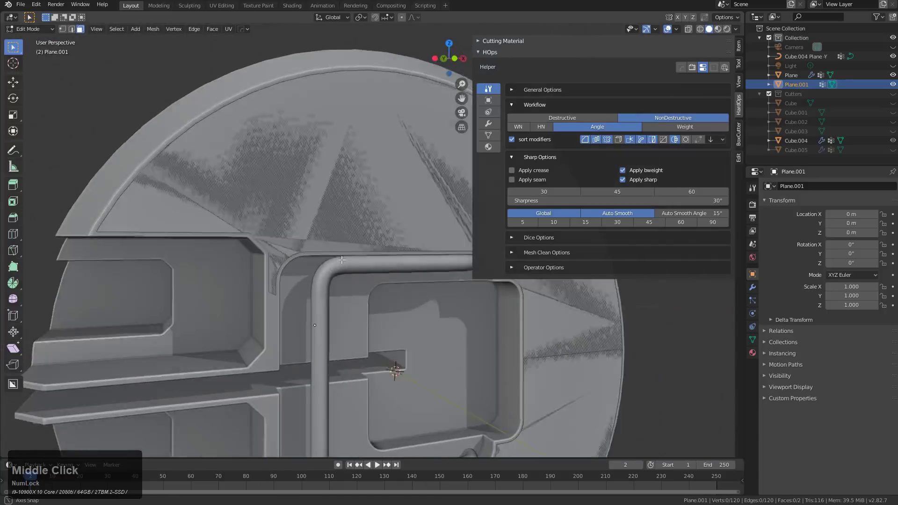
scroll(300, 277, "down", 2)
Add a Hard Ops Solidify modifier to the panel to give it a thin thickness.
key("Tab")
key("q")
mouse_move(367, 279)
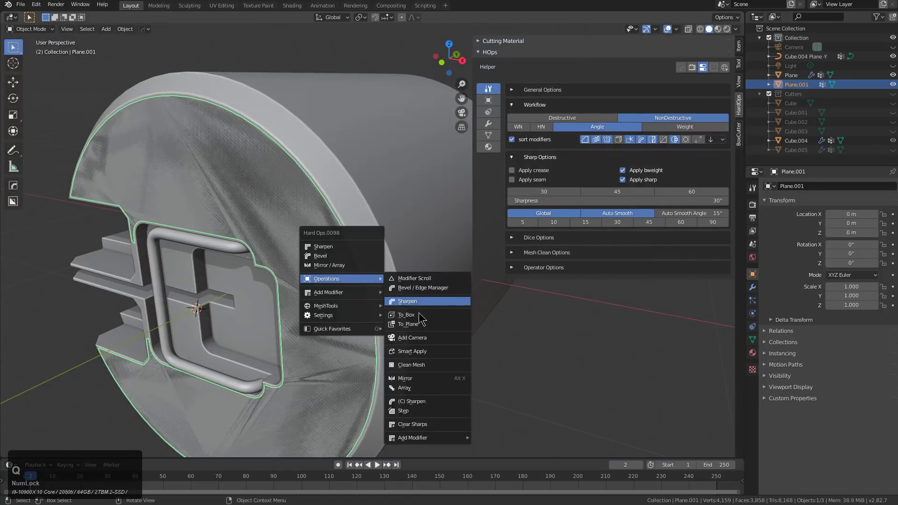
mouse_move(357, 293)
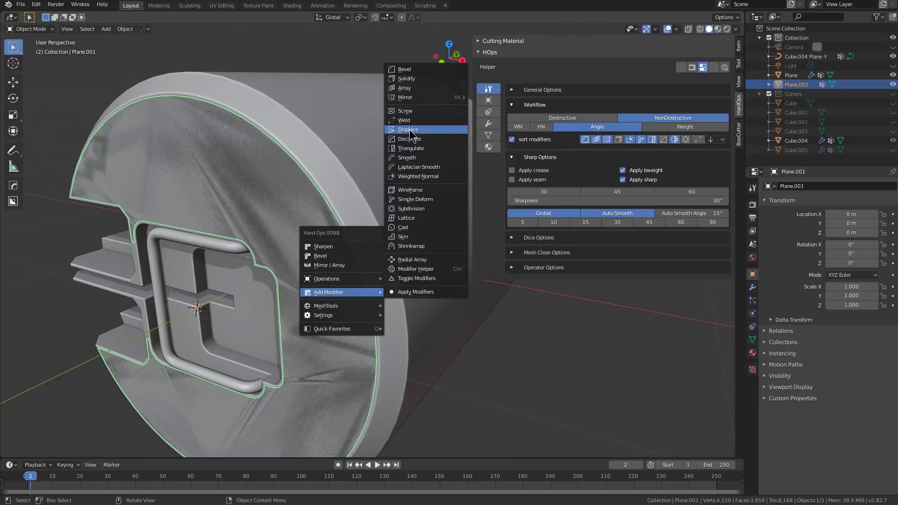
left_click(424, 79)
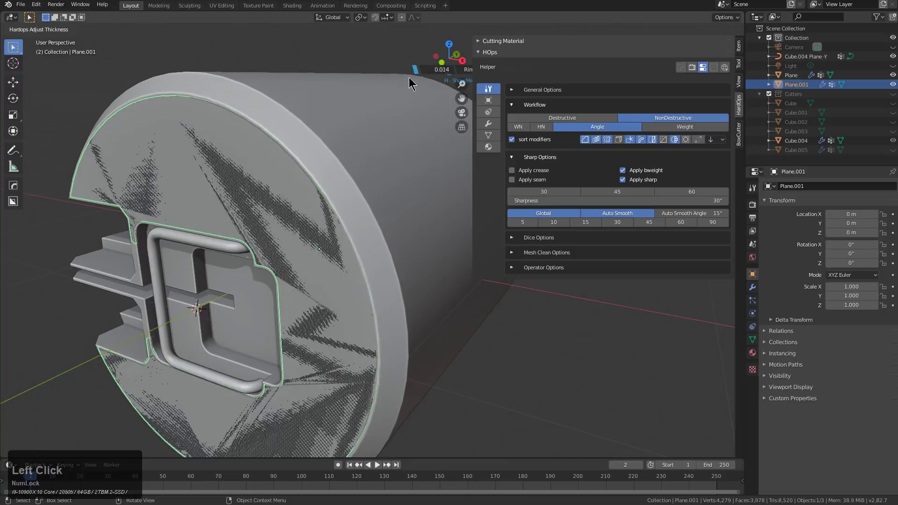
left_click(304, 128)
middle_click_drag(305, 127, 290, 211)
left_click(321, 193)
left_click(308, 224)
left_click(308, 224, "shift")
key("Tab")
scroll(304, 221, "up", 1)
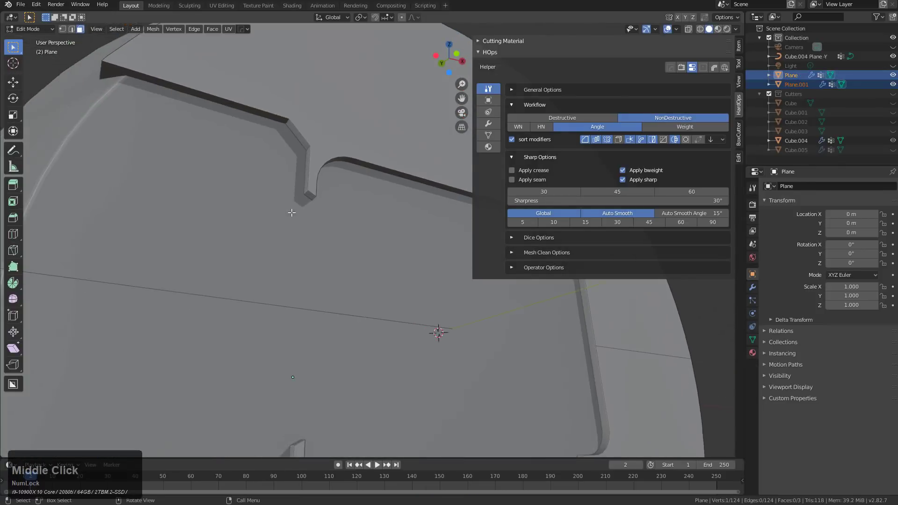
scroll(299, 180, "up", 1)
key("Tab")
Duplicate the end edge of the panel's narrow upper strip and offset the copy about 0.015 m down along Z.
left_click(281, 154)
key("Tab")
key("alt+z")
left_click(285, 174)
key("2")
left_click(300, 173)
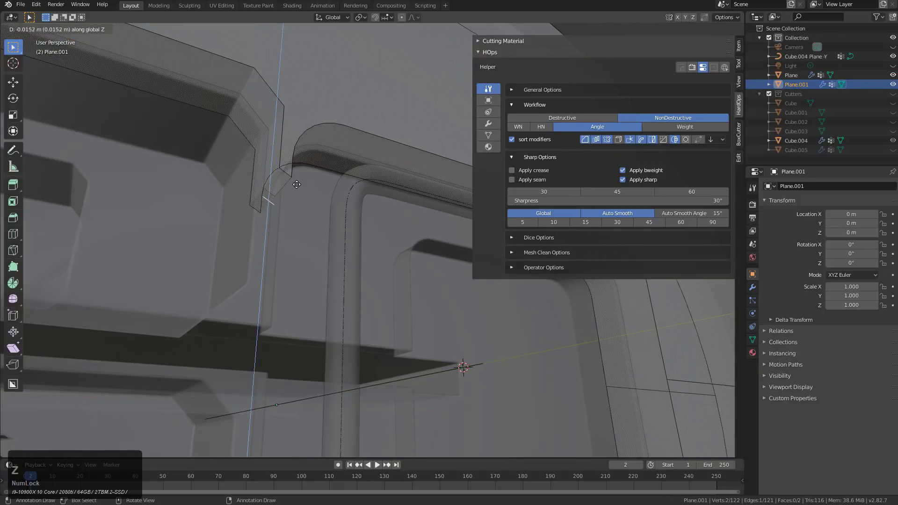
left_click(297, 185)
Extrude the duplicated edge down along Z, flatten its end with zero Z scale, and lower that end about 0.037 m.
key("e")
key("z")
left_click(287, 247)
key("alt+z")
key("s")
key("z")
key("0")
key("KP_Enter")
key("g")
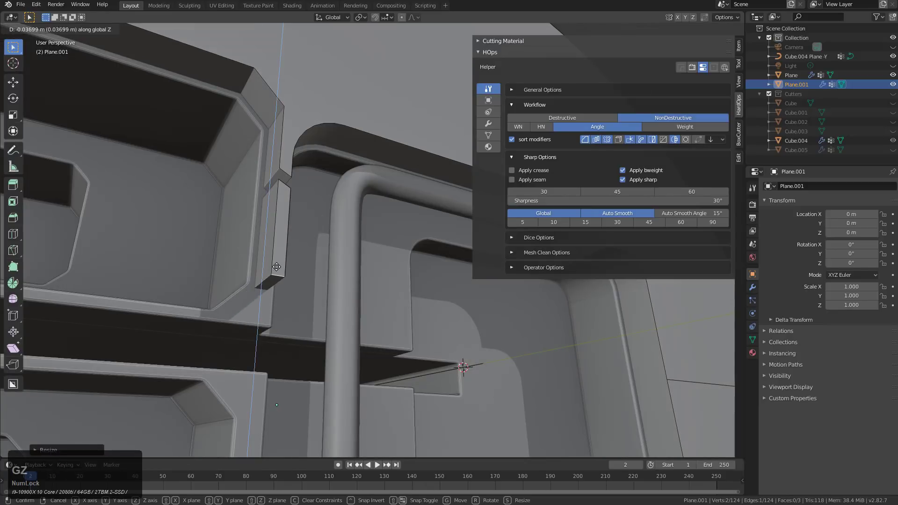
left_click(274, 265)
Mirror the panel with its new strip piece across Z with Hard Ops Mirror and check it from the front.
key("Tab")
scroll(297, 260, "down", 5)
mouse_move(340, 257)
middle_mouse_down()
mouse_move(333, 261)
mouse_move(348, 253)
middle_mouse_up()
middle_click_drag(327, 241, 287, 263, "shift")
key("alt+x")
left_click(259, 207)
key("Tab")
key("KP_1")
key("KP_5")
key("Tab")
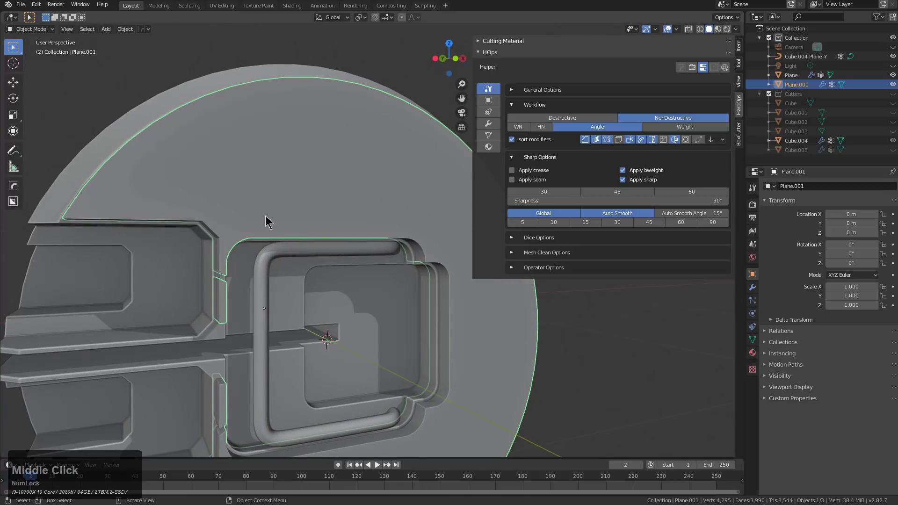
Cut the solidified panel out of the cylinder with a Hard Ops Difference Boolean.
scroll(366, 223, "down", 2)
middle_click_drag(366, 223, 360, 215)
scroll(300, 252, "up", 4)
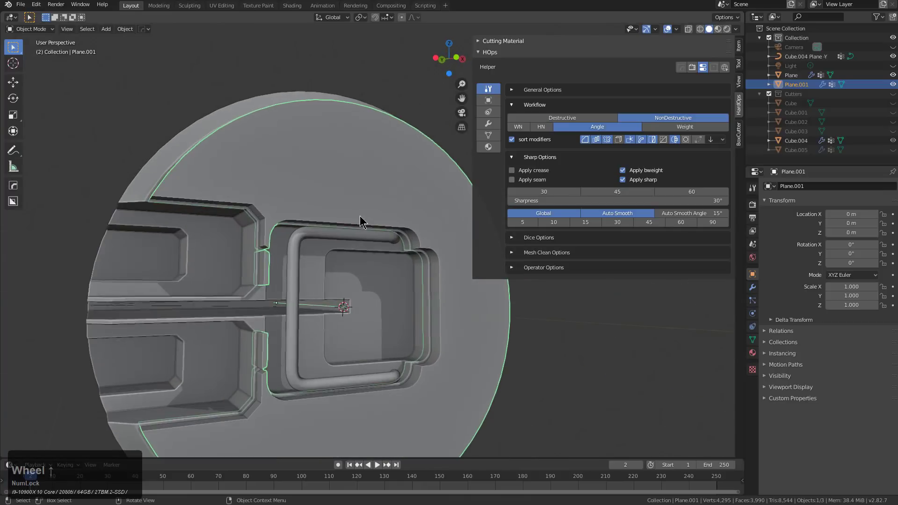
left_click(252, 255, "shift")
key("q")
left_click(296, 148)
scroll(315, 159, "up", 3)
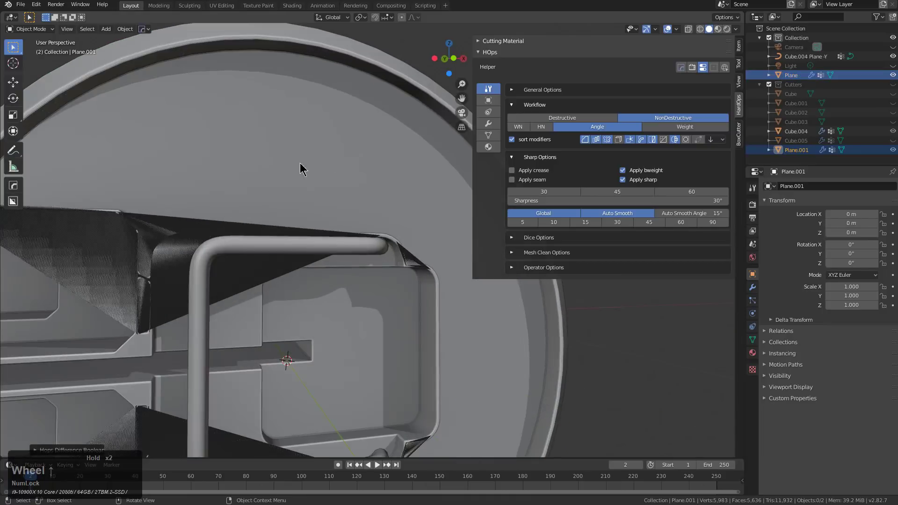
Adjust the cylinder's last Hard Ops Bevel to a width of about 0.005 with 4 segments and profile 0.70.
scroll(359, 224, "up", 2)
middle_click_drag(358, 225, 222, 180)
scroll(217, 199, "up", 2)
left_click(213, 206)
key("q")
left_click(276, 239, "shift")
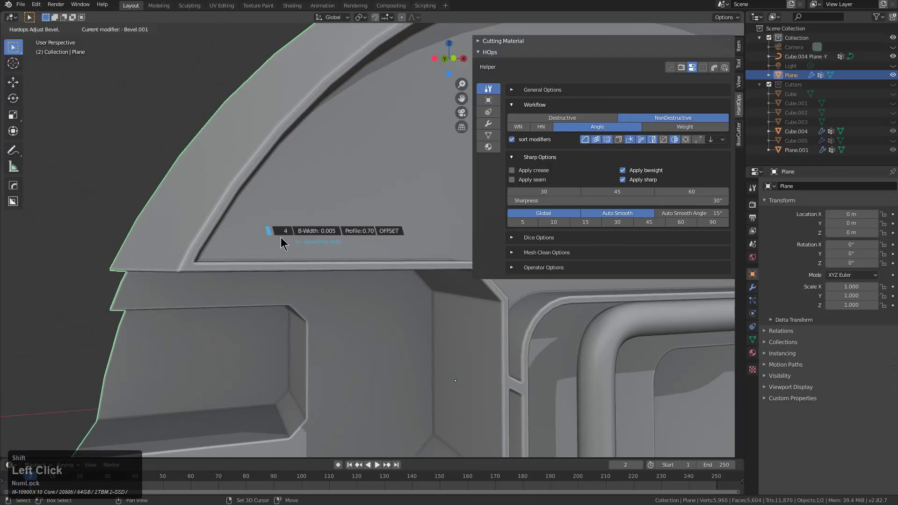
left_click(284, 238)
Scroll through the cylinder's Boolean cutters with Hard Ops Mod Scroll/Toggle and reveal the front panel cutter.
scroll(225, 212, "down", 2)
middle_click_drag(284, 239, 321, 210)
key("alt+a")
scroll(388, 237, "down", 2)
left_click(260, 130)
key("q")
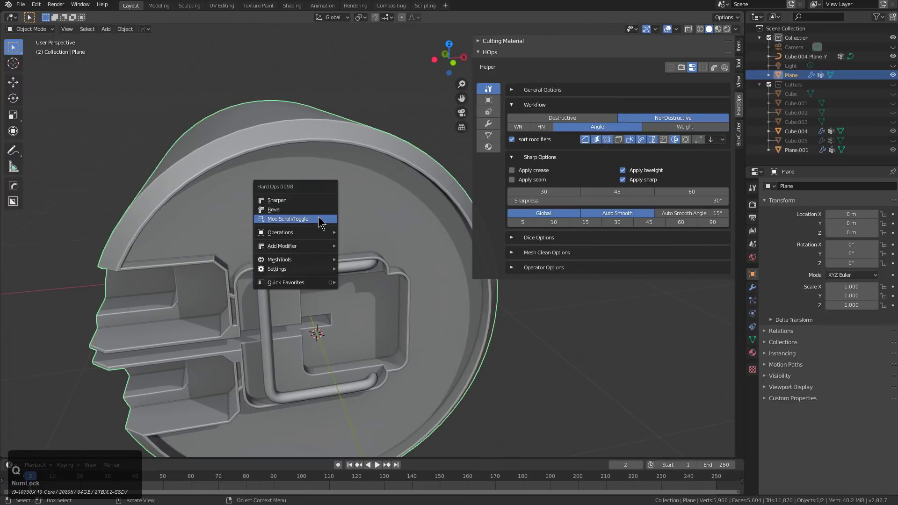
left_click(318, 217)
scroll(318, 217, "down", 1)
left_click(318, 217)
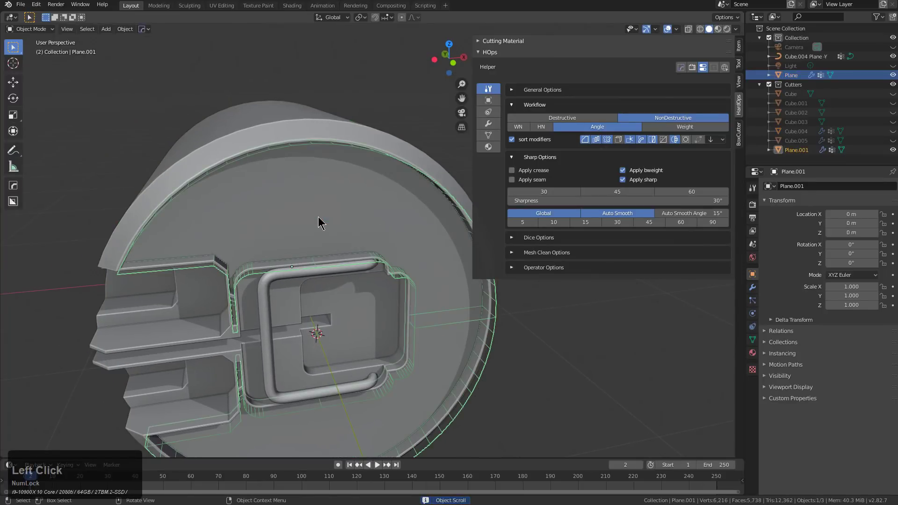
From the front view, cut a narrow vertical strip through the upper part of the front panel with a BoxCutter box.
key("KP_1")
key("KP_5")
key("d")
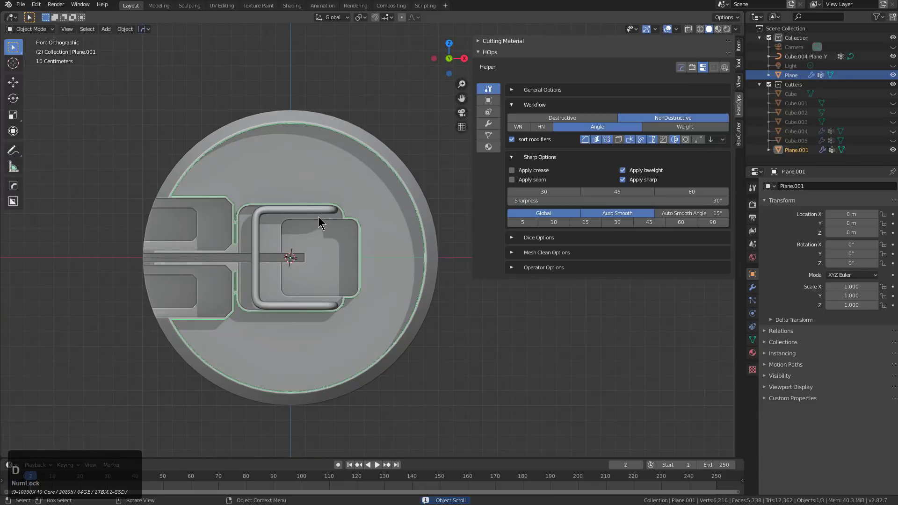
key("alt+w")
key("d")
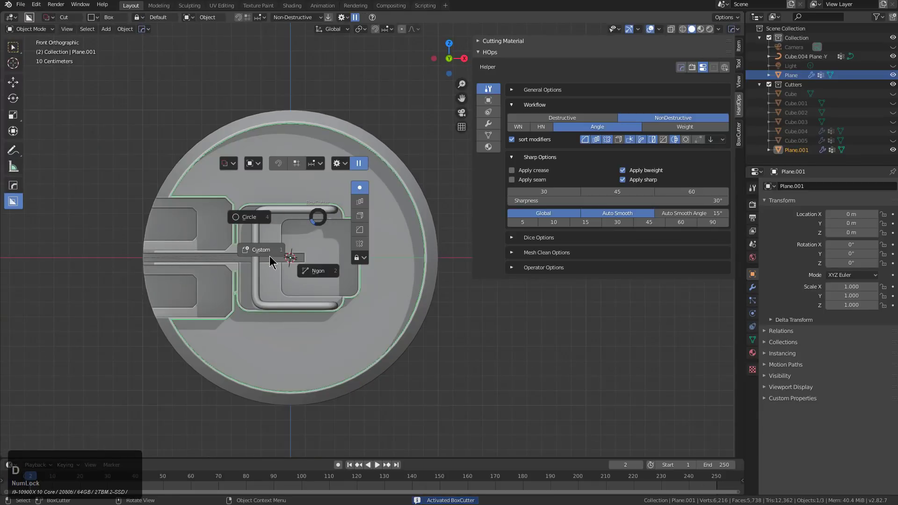
left_click(269, 256)
scroll(265, 131, "up", 1)
left_click_drag(260, 220, 265, 232)
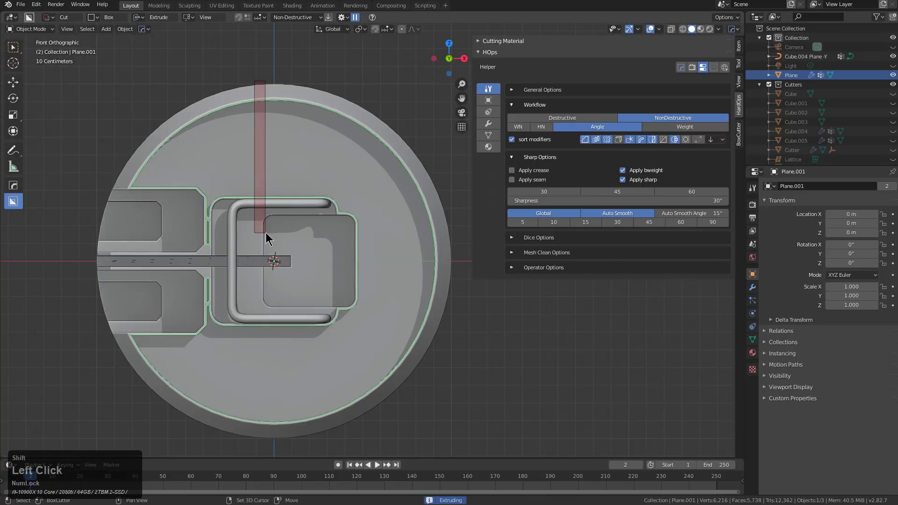
left_click(266, 232, "shift")
Tilt the strip cutter to about -12.4° around Y and shift it across the panel's upper left.
scroll(266, 232, "up", 1)
key("r")
left_click(305, 224)
key("g")
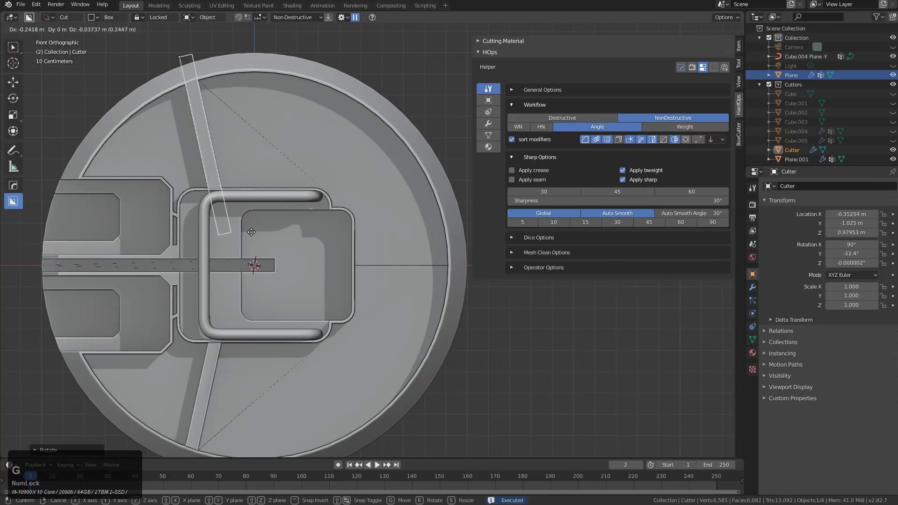
left_click(243, 231)
Duplicate the strip twice inside the cutter's mesh, rotating and placing the copies as spokes across the panel's top and right side.
key("Tab")
key("shift+d")
left_click(406, 163)
key("r")
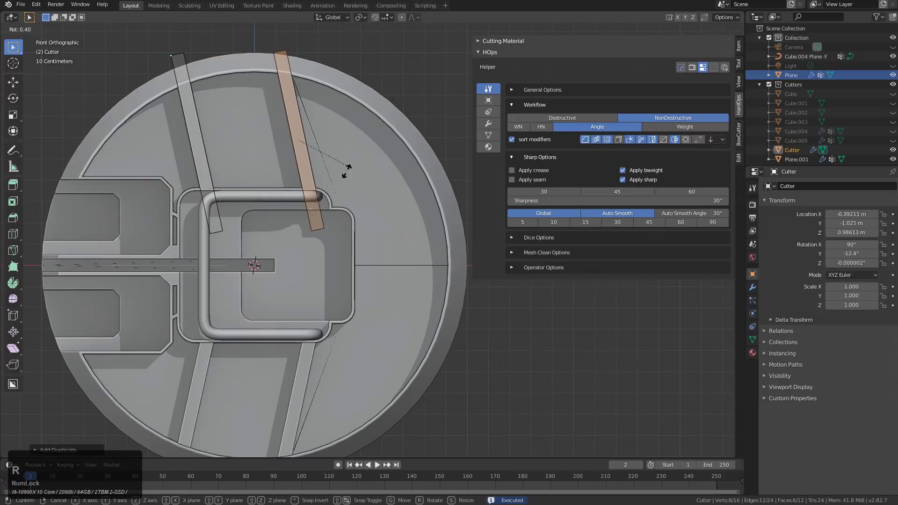
left_click(312, 194)
key("shift+d")
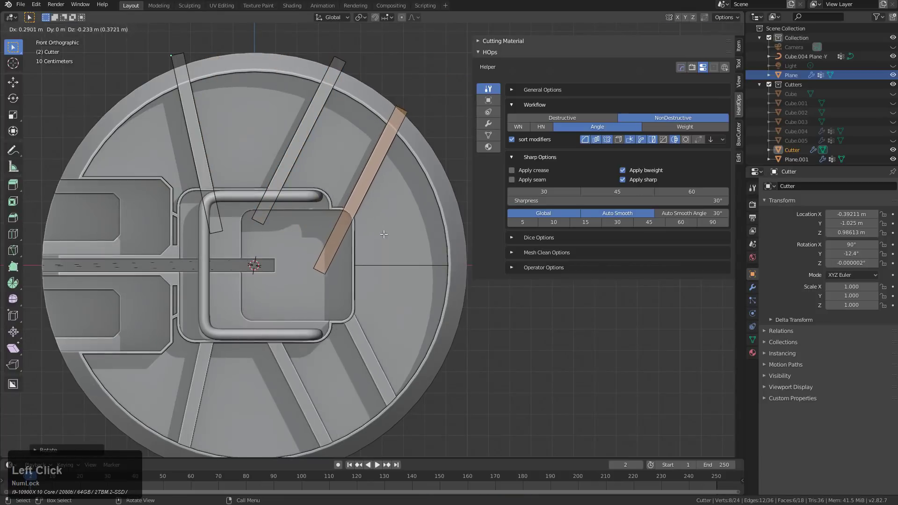
key("r")
key("g")
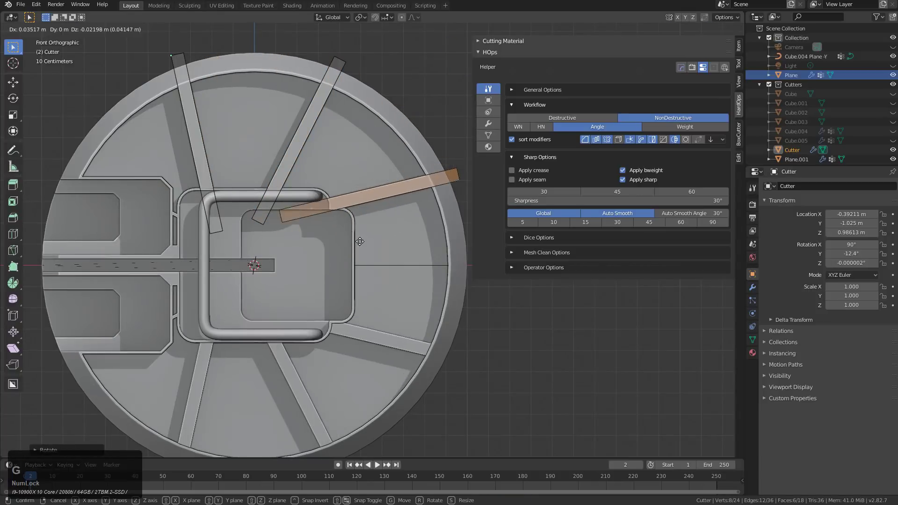
left_click(381, 260)
Duplicate a third strip copy, rotate it between the two right-hand spokes, and leave the cutter's Edit Mode.
middle_click_drag(411, 262, 371, 303, "shift")
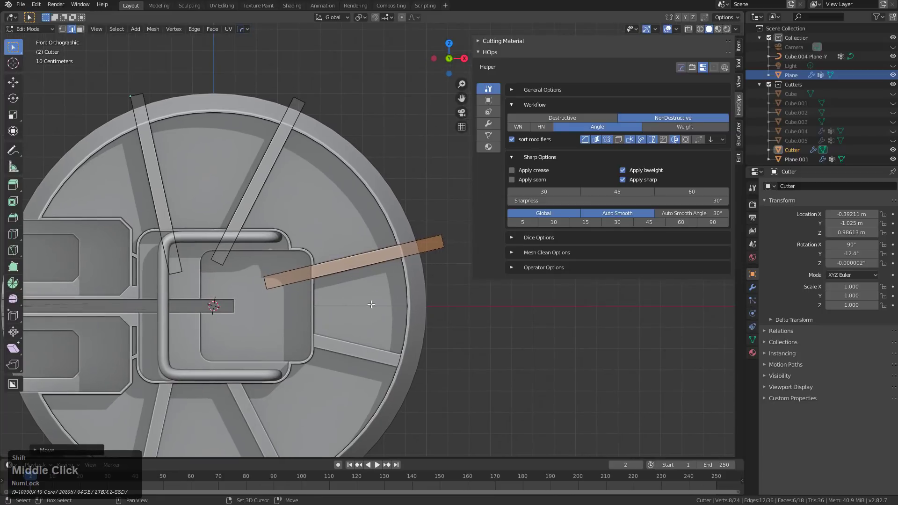
key("shift+d")
left_click(357, 267)
key("r")
left_click(361, 236)
key("g")
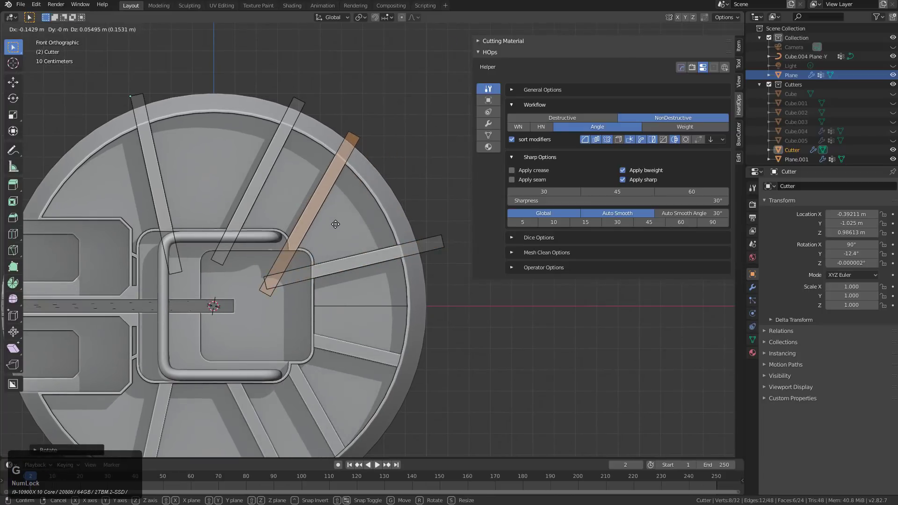
left_click(336, 224)
key("Tab")
Clear the selection and examine the front panel's mirrored spokes from an angle.
middle_click_drag(318, 226, 280, 243, "shift")
scroll(346, 243, "up", 1)
scroll(346, 243, "down", 3)
left_click(337, 249)
scroll(363, 280, "down", 2)
middle_click_drag(327, 278, 274, 255)
key("a")
key("a")
middle_click_drag(438, 260, 326, 247)
Add a cube and raise it above the cylinder along Z to about 1.79 m.
key("shift+a")
mouse_move(329, 247)
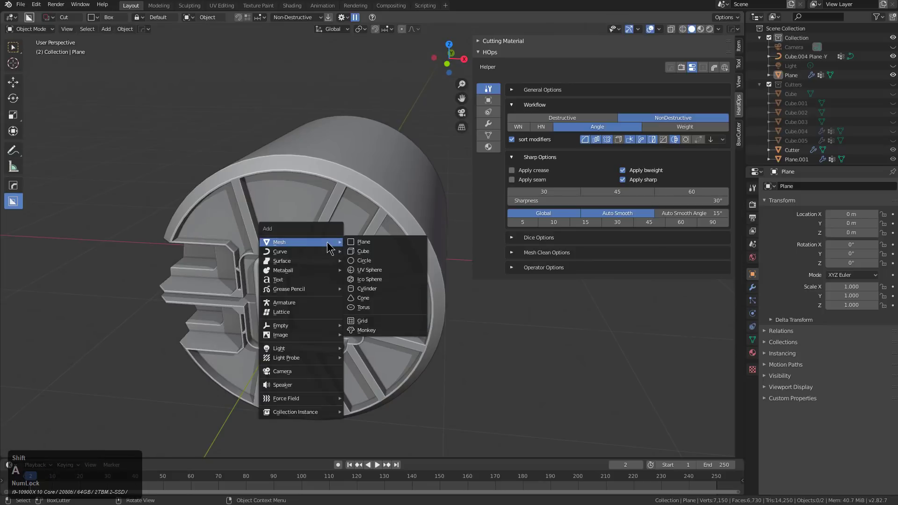
left_click(358, 252)
scroll(354, 283, "down", 3)
middle_click_drag(355, 284, 330, 354)
key("g")
key("z")
left_click(335, 141)
Scale the cube to about 0.423 and lower it along Z to about 1.43 m.
scroll(323, 299, "up", 2)
key("s")
left_click(295, 248)
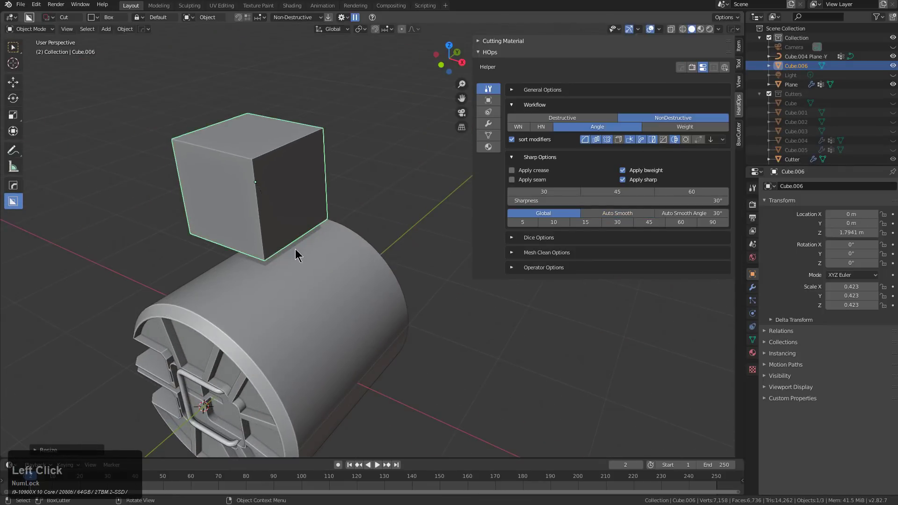
key("g")
key("z")
left_click(305, 286)
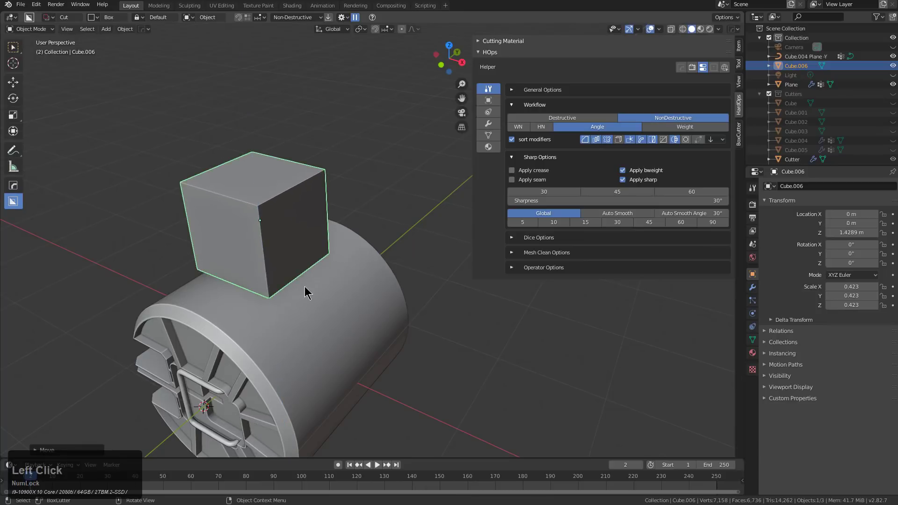
In the right side view, move the cube along Y to about -0.44 m, near the cylinder's front end.
key("KP_1")
key("KP_3")
key("KP_Decimal")
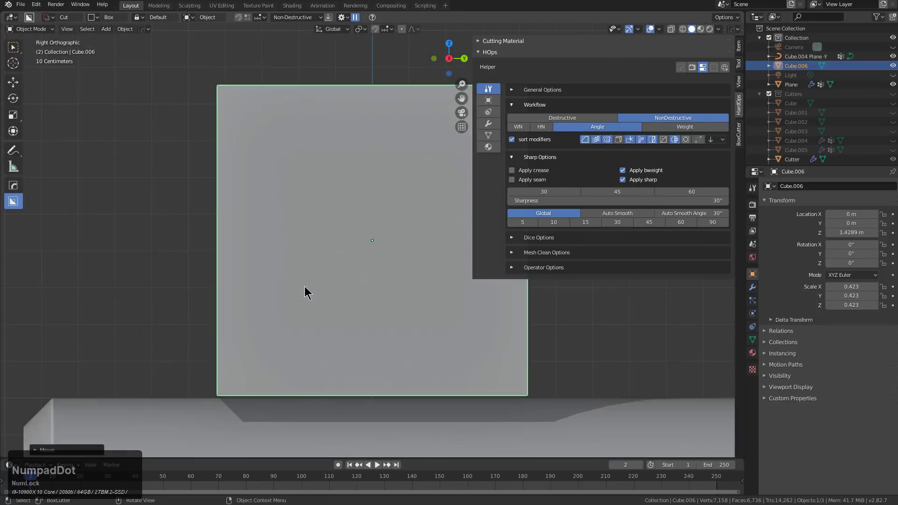
key("g")
key("x")
key("y")
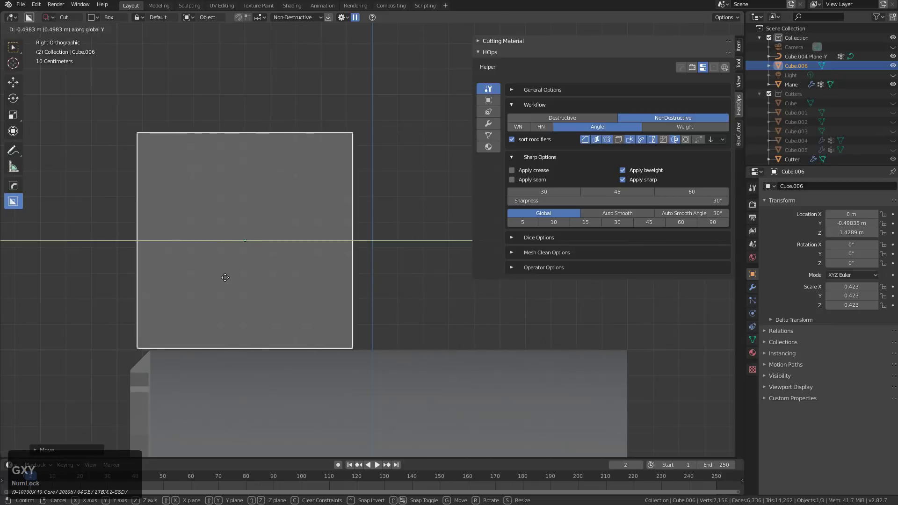
left_click(237, 281)
Cut an L-shaped profile with a slanted inner corner through the cube from the side with a BoxCutter Ngon.
key("KP_Decimal")
middle_click_drag(290, 266, 248, 266, "shift")
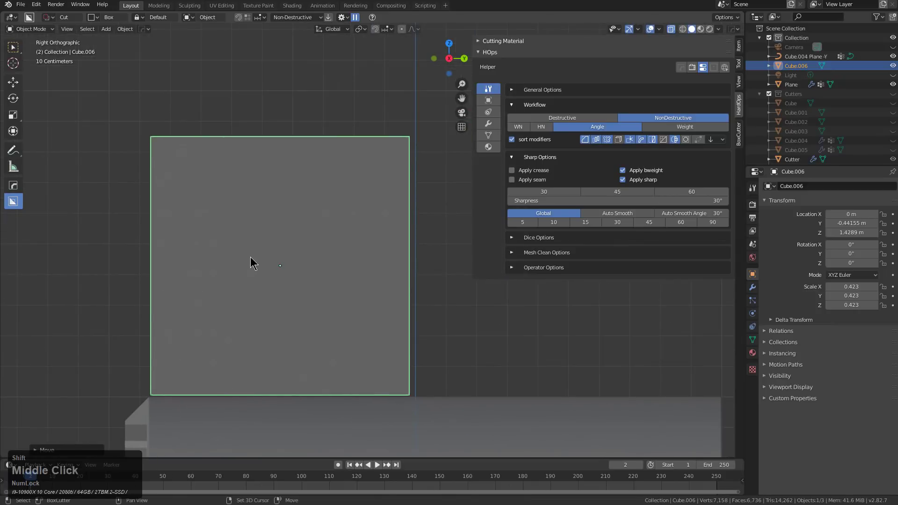
key("alt+w")
key("d")
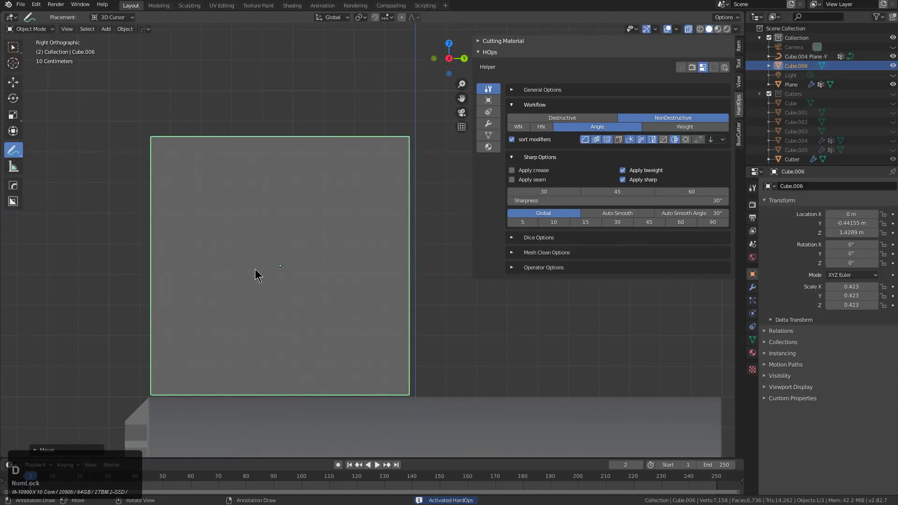
key("alt+w")
key("d")
left_click(255, 324)
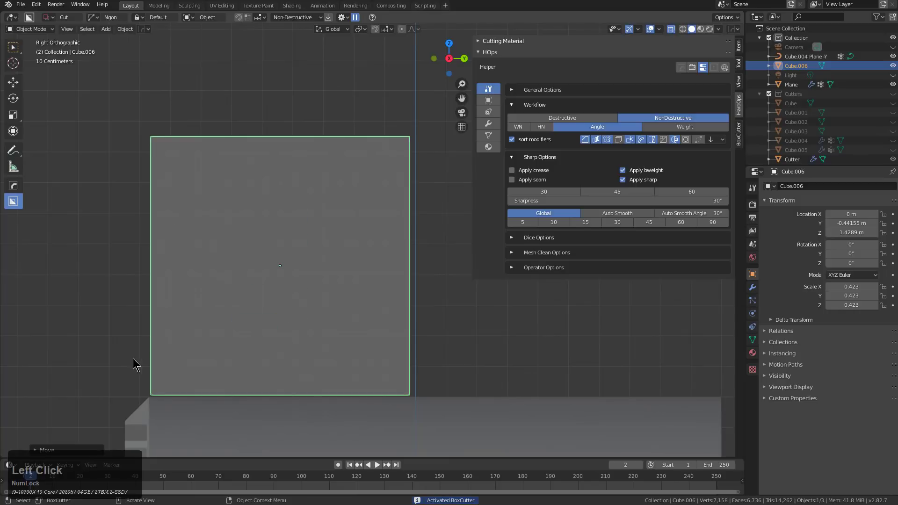
left_click(276, 359)
left_click(347, 285)
double_click(345, 103)
middle_click_drag(121, 116, 202, 182)
left_click(182, 168)
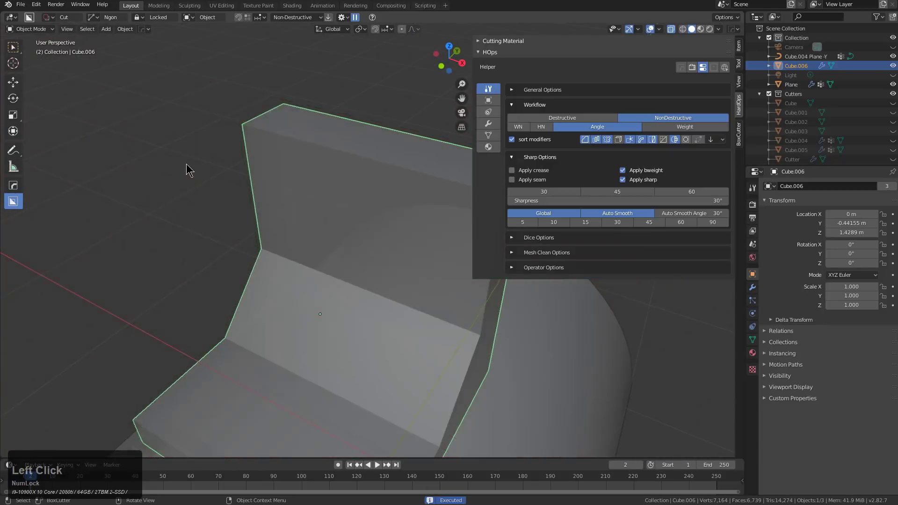
Reveal the cube's Ngon cutter with Hard Ops and move it along negative X so it cuts only one side.
scroll(299, 225, "down", 2)
middle_click_drag(354, 251, 439, 287)
key("q")
left_click(354, 254)
key("g")
key("x")
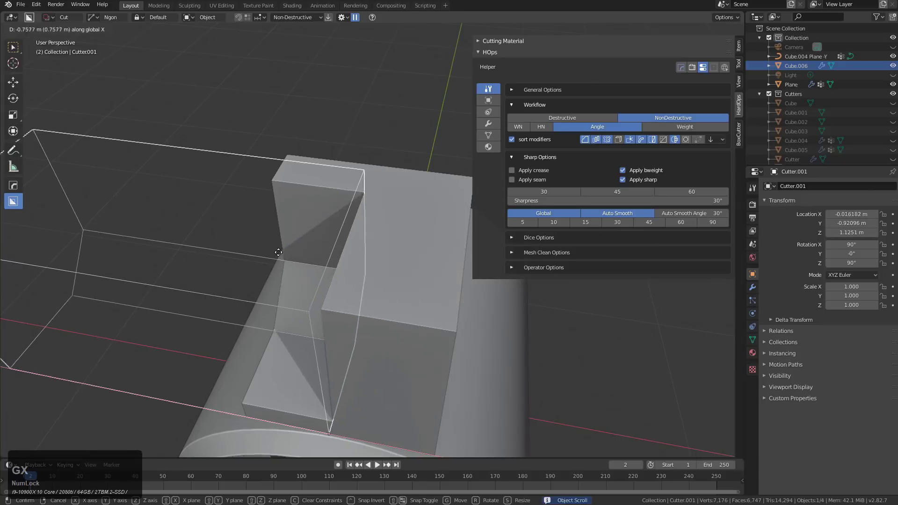
left_click(260, 248)
Mirror the cube's one-sided cut across X with Hard Ops Mirror, leaving a central rib.
left_click(363, 281)
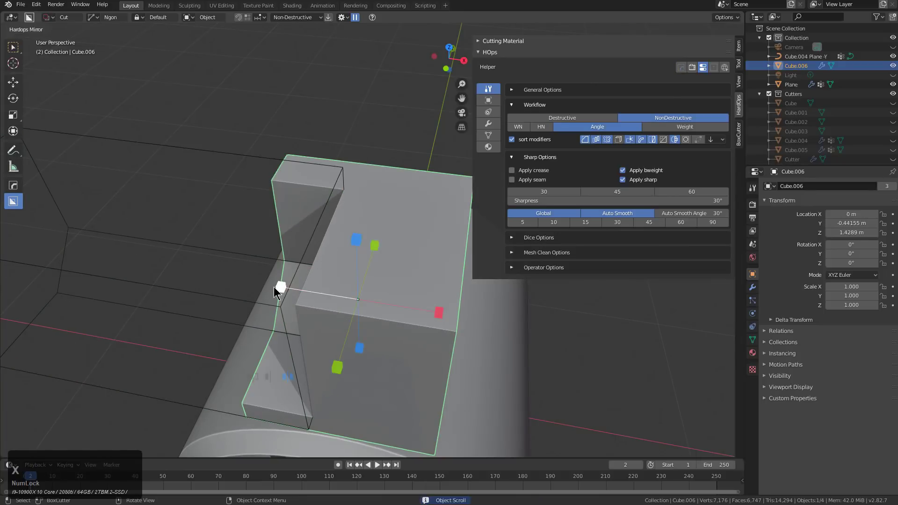
key("alt+x")
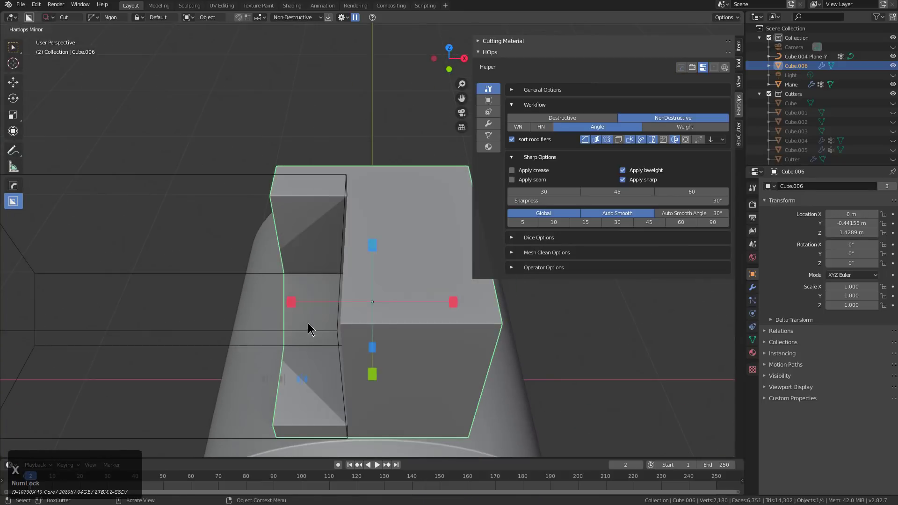
left_click(292, 302)
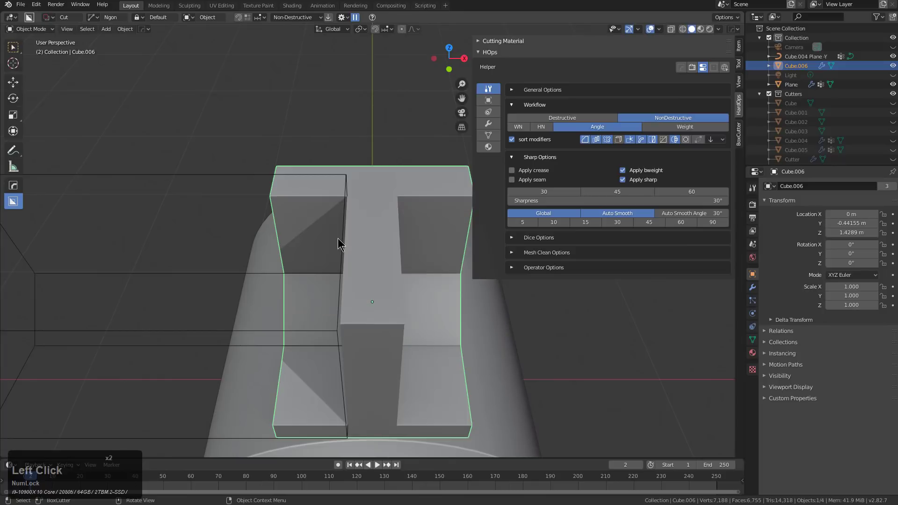
middle_click_drag(358, 259, 397, 251)
left_click(402, 245)
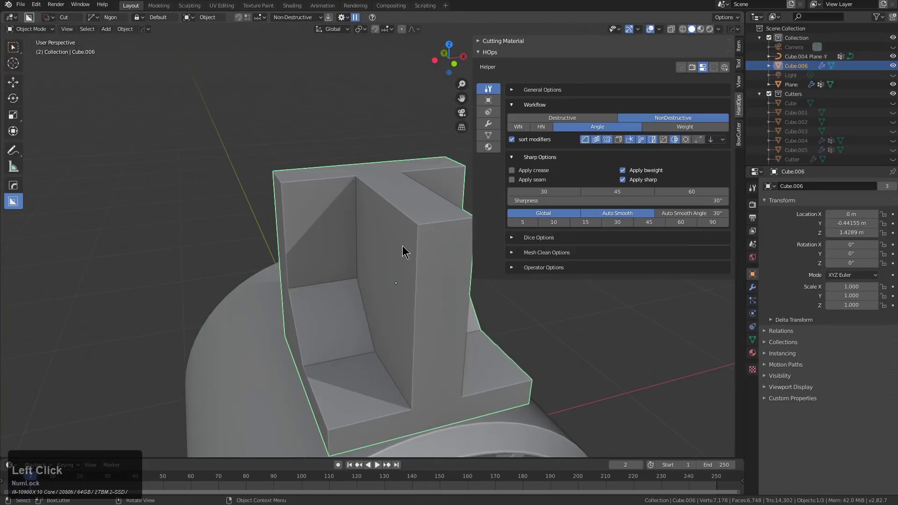
From the left side view, cut a stepped Ngon profile with slanted corners into the side of the block's central rib.
key("ctrl+KP_3")
key("KP_Decimal")
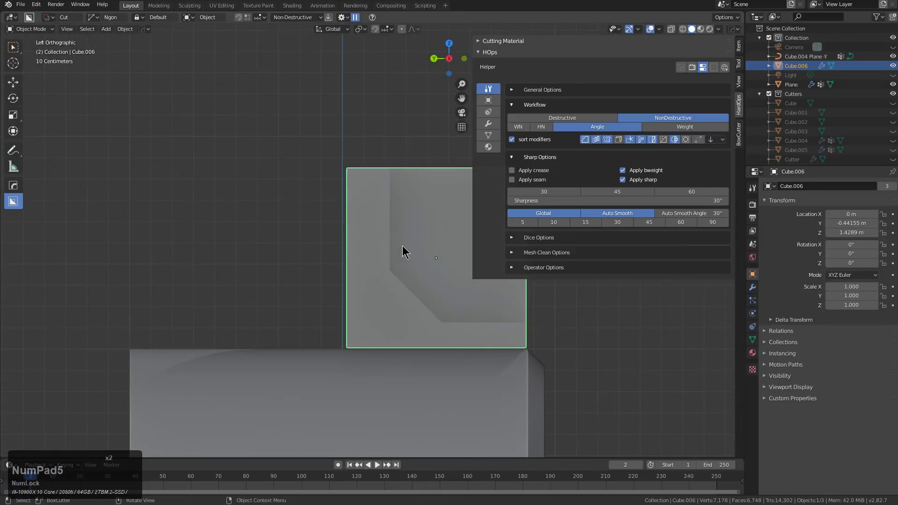
scroll(402, 245, "down", 1)
middle_click_drag(398, 239, 237, 286, "shift")
scroll(236, 285, "up", 1)
key("d")
key("Escape")
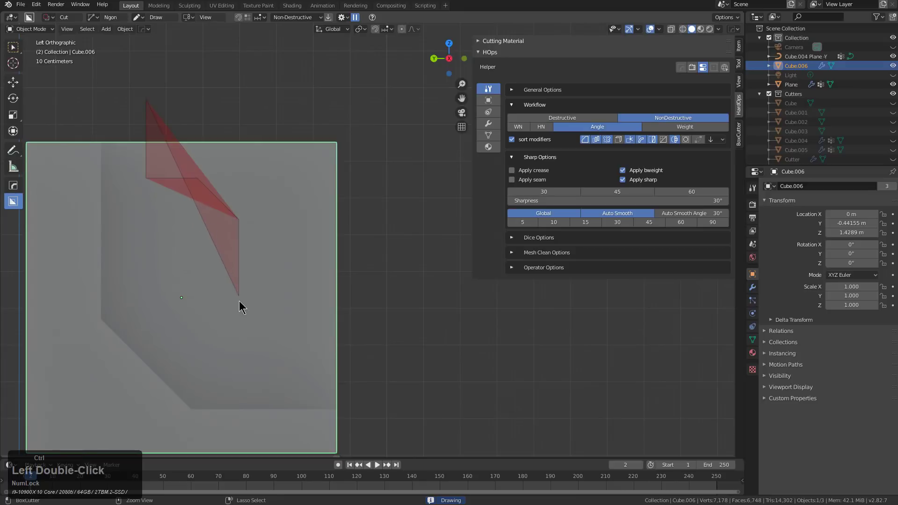
left_click(240, 333)
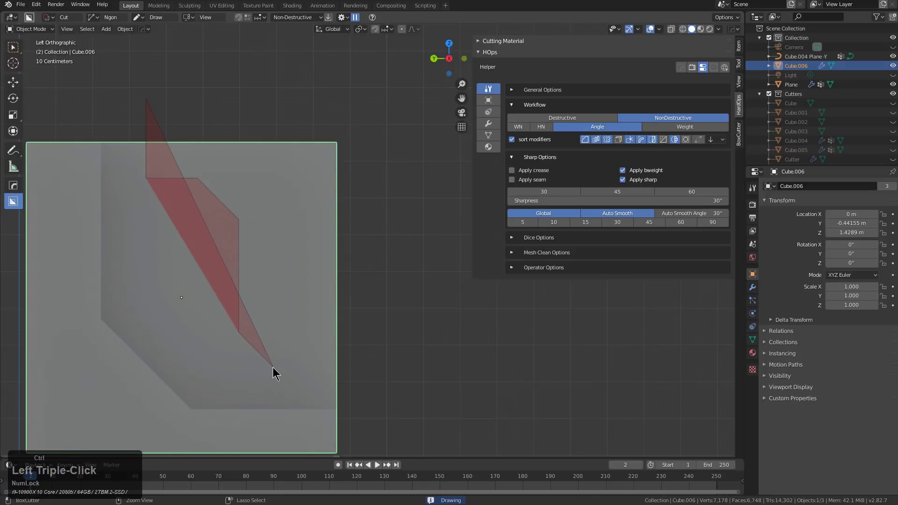
left_click(273, 367)
double_click(367, 368)
middle_click_drag(356, 140, 281, 215)
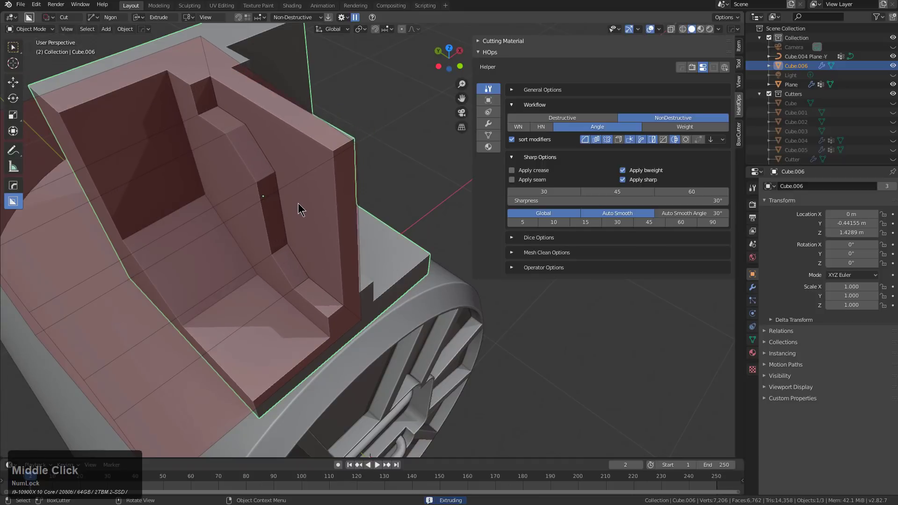
left_click(301, 209)
scroll(297, 211, "down", 3)
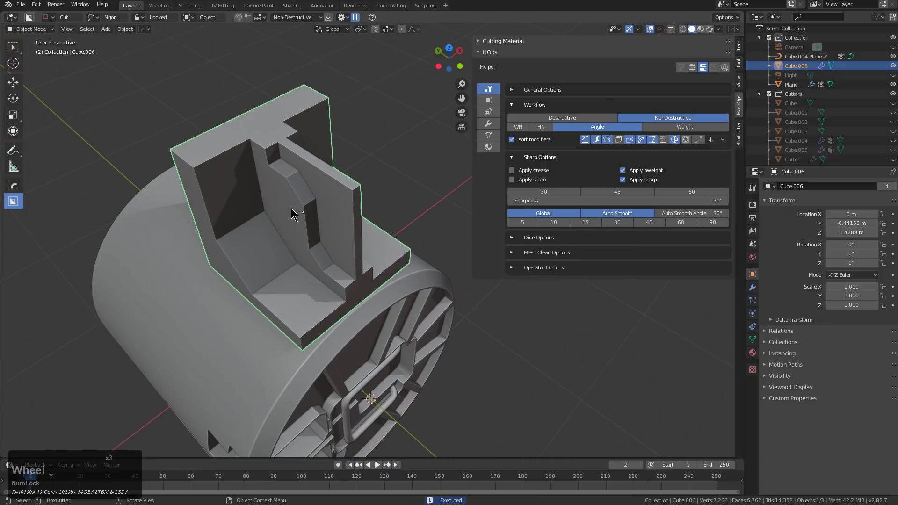
Slice off the block's upper front corner with a triangular Ngon cut and notch the slanted edge.
key("KP_1")
key("ctrl+KP_3")
scroll(299, 209, "up", 2)
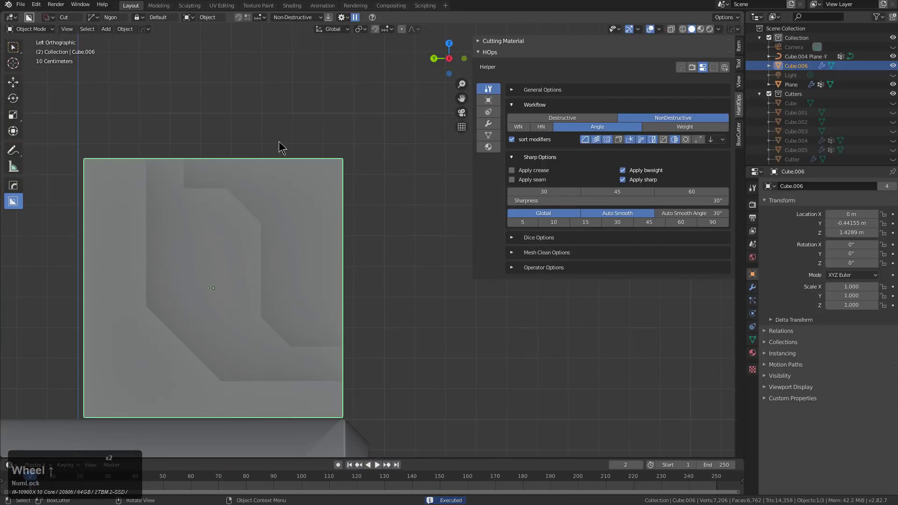
left_click(362, 248)
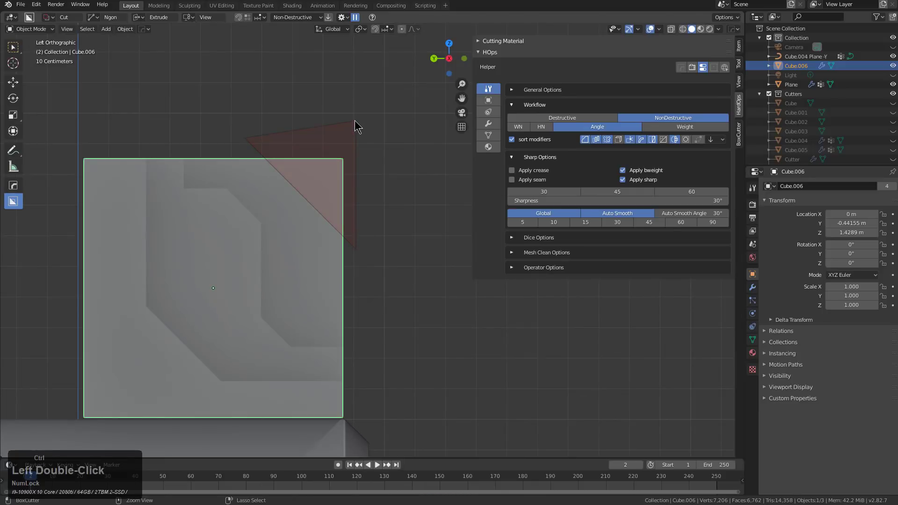
left_click(355, 123)
scroll(374, 182, "down", 1)
middle_click_drag(391, 202, 463, 185, "shift")
scroll(374, 224, "down", 1)
scroll(388, 199, "up", 2)
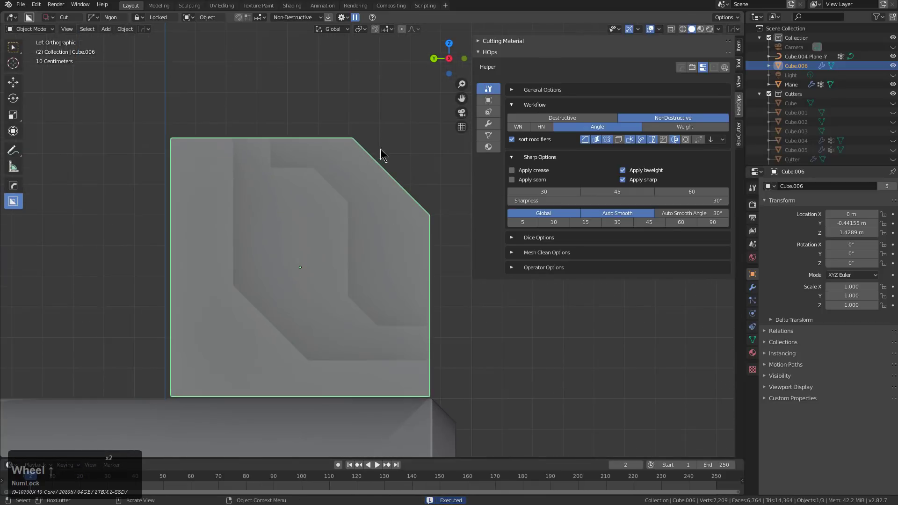
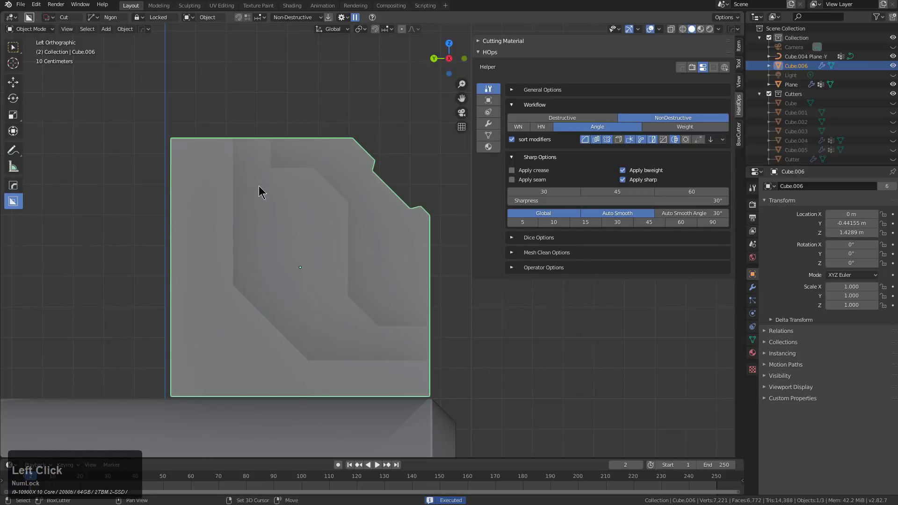
Cut long shallow Ngon notches with slanted ends into the block's rear edge and front edge.
middle_click_drag(260, 191, 349, 171, "shift")
left_click(268, 334, "ctrl")
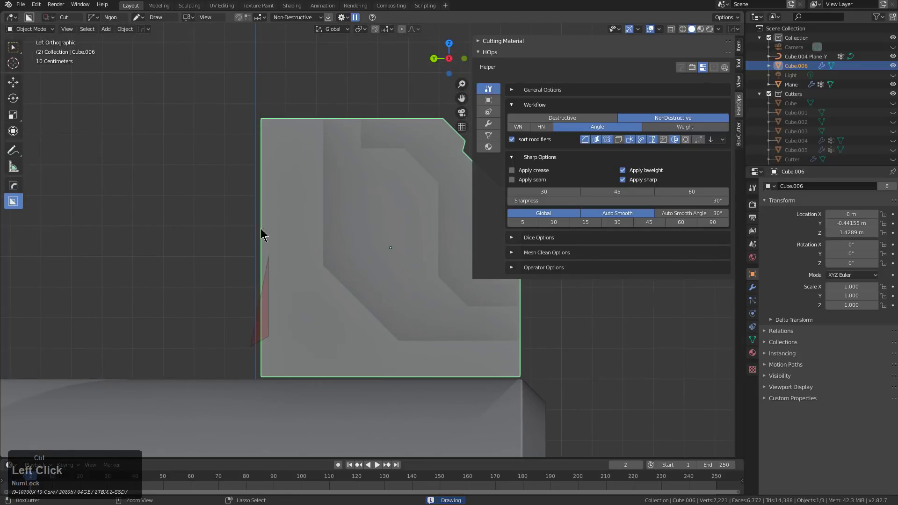
left_click(245, 136)
middle_click_drag(323, 230, 159, 189, "shift")
scroll(373, 229, "up", 1)
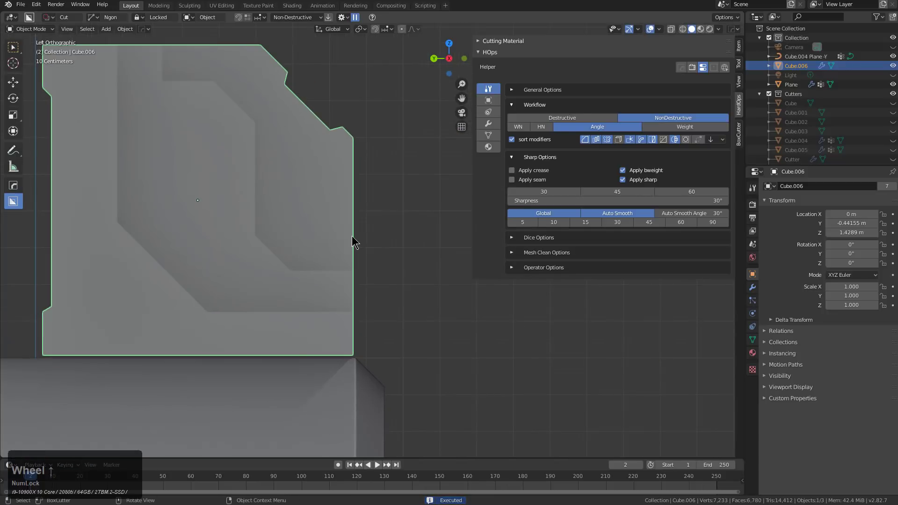
left_click(369, 346)
middle_click_drag(368, 347, 362, 248)
Cut a rectangular opening through the block's base plate beside the central rib with a BoxCutter box.
key("d")
left_click(314, 282)
left_click_drag(279, 273, 361, 352)
middle_click_drag(361, 352, 335, 301)
scroll(325, 343, "up", 3)
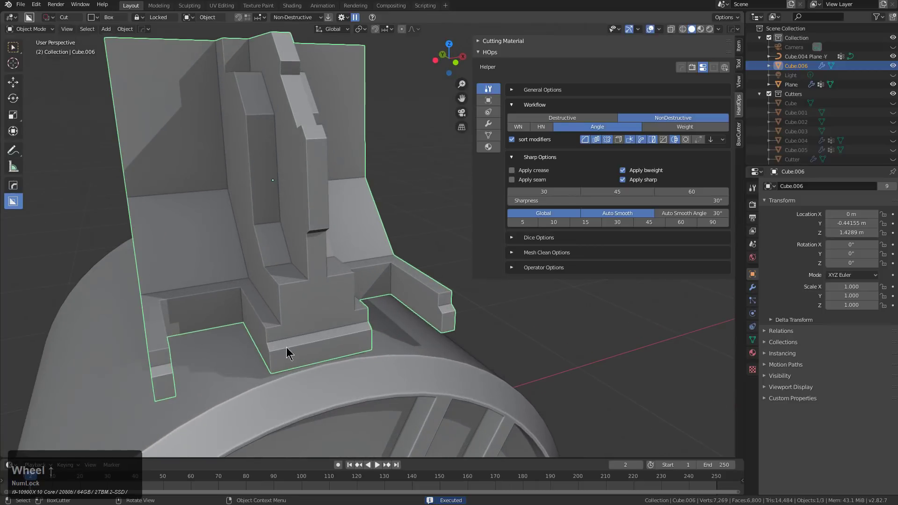
Cut a BoxCutter box into the front foot of the block's central rib.
left_click_drag(360, 380, 351, 370)
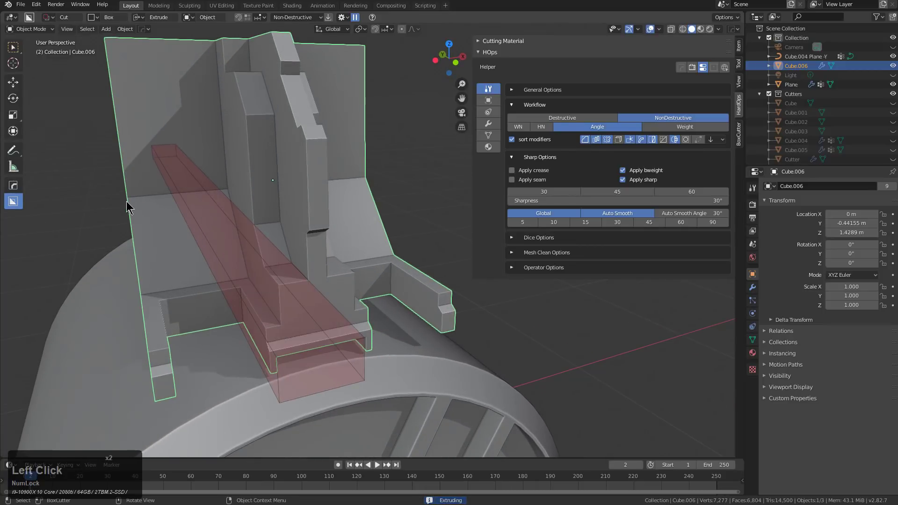
left_click(126, 201)
scroll(270, 285, "down", 2)
middle_click_drag(270, 285, 296, 238)
key("a")
Cut a rectangular box recess into the top of the central rib where it meets the rear wall.
scroll(295, 237, "up", 2)
left_click(294, 238)
scroll(234, 186, "up", 1)
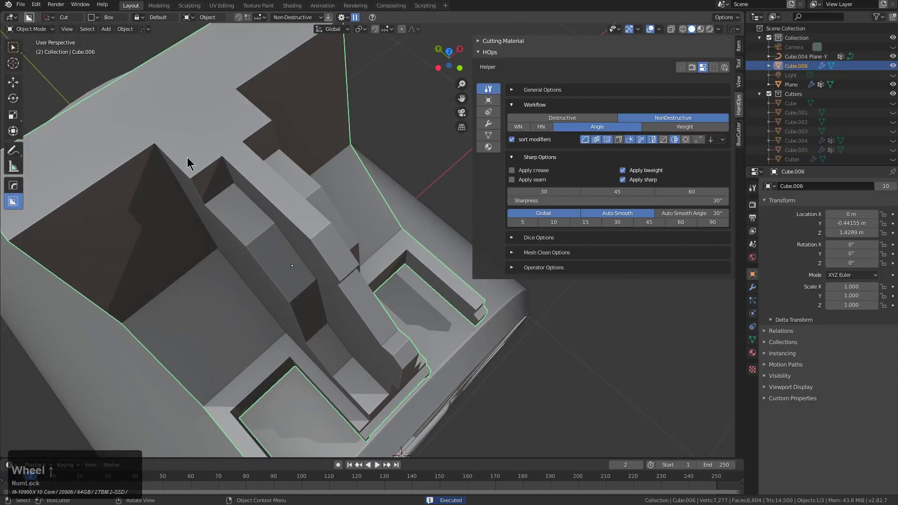
mouse_move(291, 195)
left_mouse_down()
mouse_move(312, 182)
mouse_move(347, 202)
left_mouse_up()
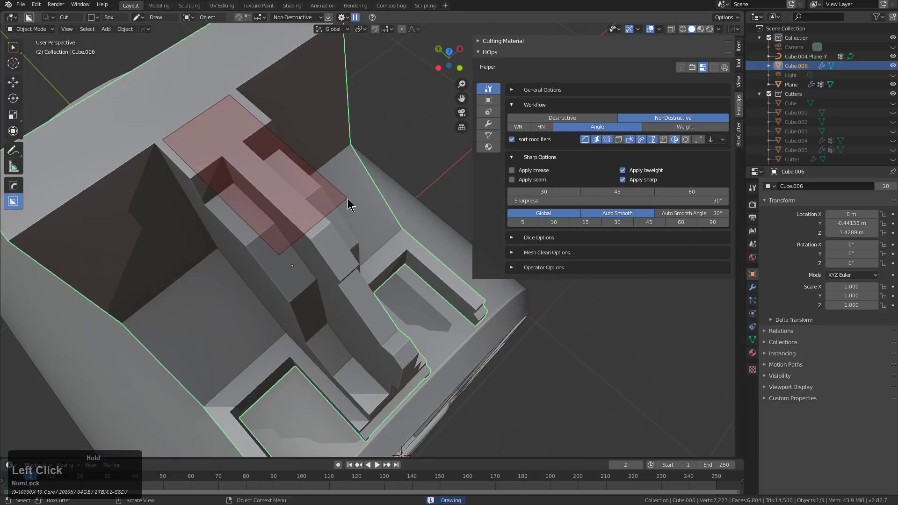
left_click(357, 217)
Bring up the rib recess's cutter with Mod Scroll/Toggle and raise it along Z to about 1.858 m.
middle_click_drag(356, 218, 358, 206)
key("q")
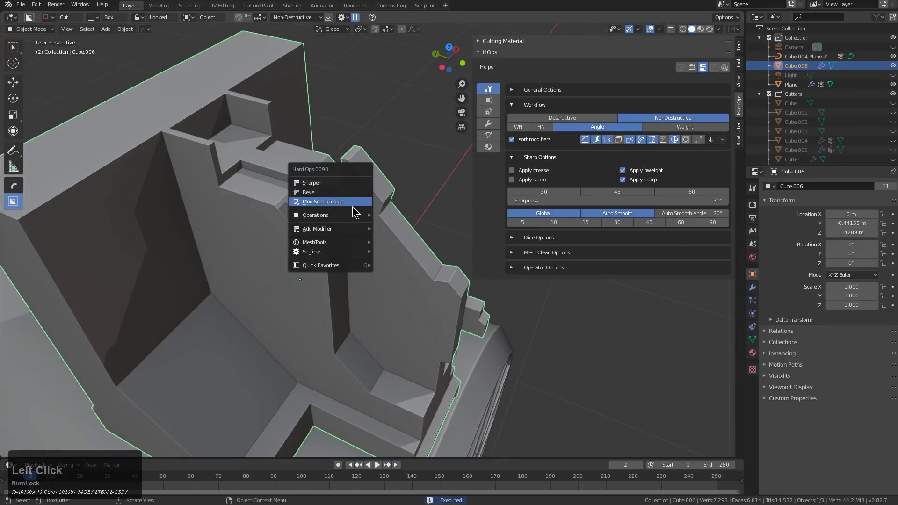
left_click(353, 206)
scroll(354, 209, "down", 2)
key("g")
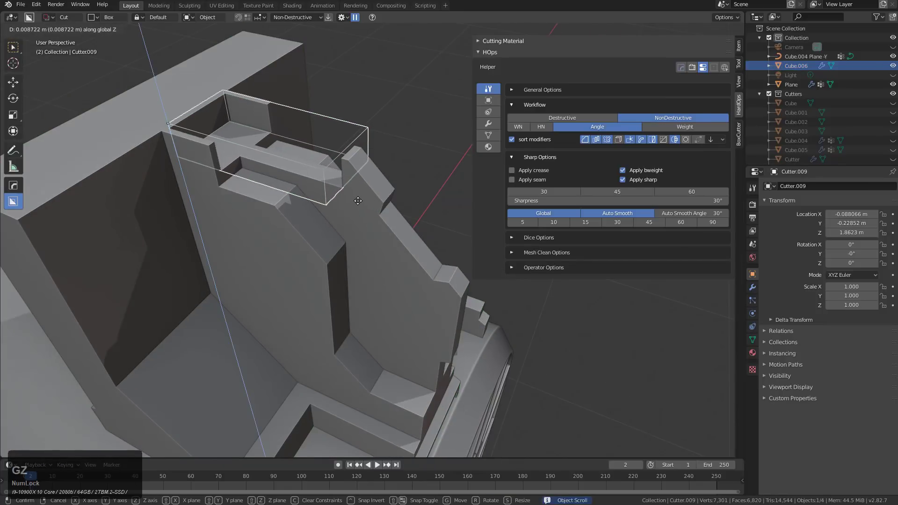
left_click(358, 201)
Cut a box pocket down into the rear wall's top beside the rib, keeping the cutter live.
scroll(360, 204, "down", 3)
middle_click_drag(360, 203, 283, 207)
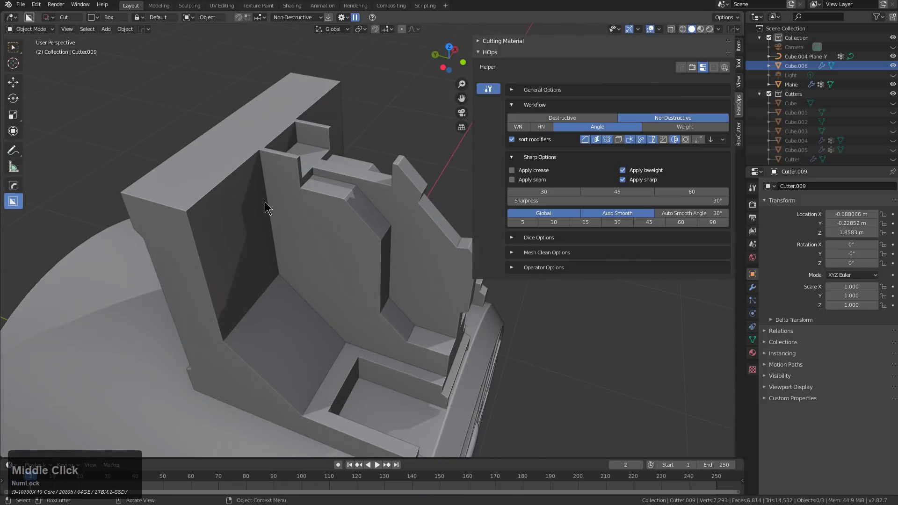
left_click(255, 191)
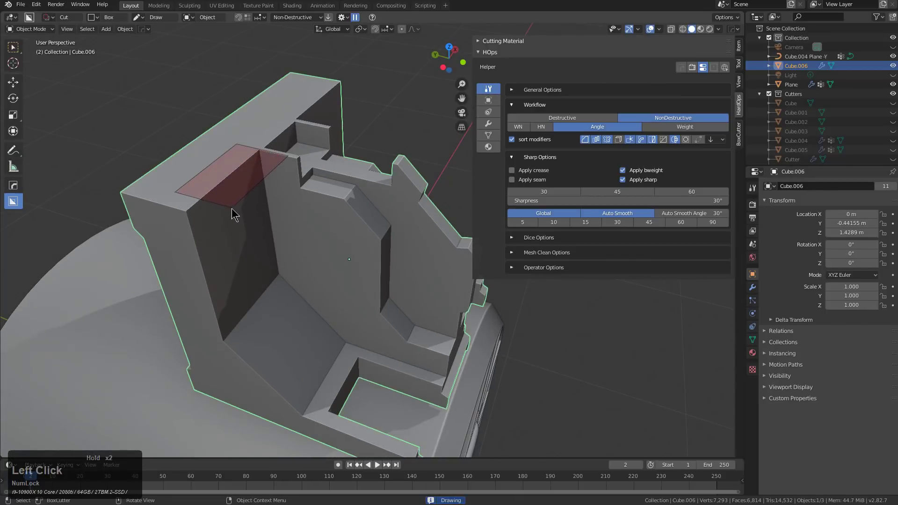
left_click_drag(225, 223, 226, 225)
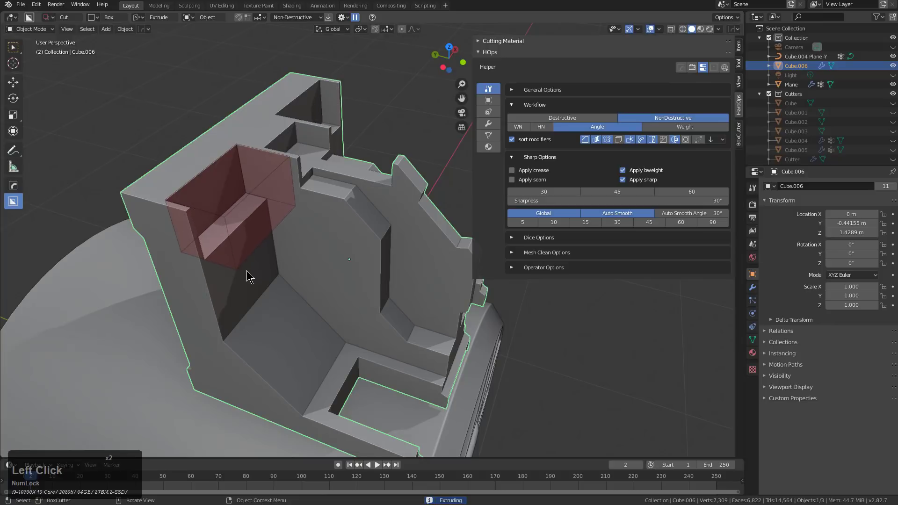
left_click(268, 306, "shift")
Scale the wall pocket's cutter to 0.86 along X, move it to X -0.128 m, and stretch it downward along Z.
middle_click_drag(309, 221, 288, 248)
scroll(299, 248, "up", 3)
key("s")
key("x")
left_click(310, 248)
key("g")
key("x")
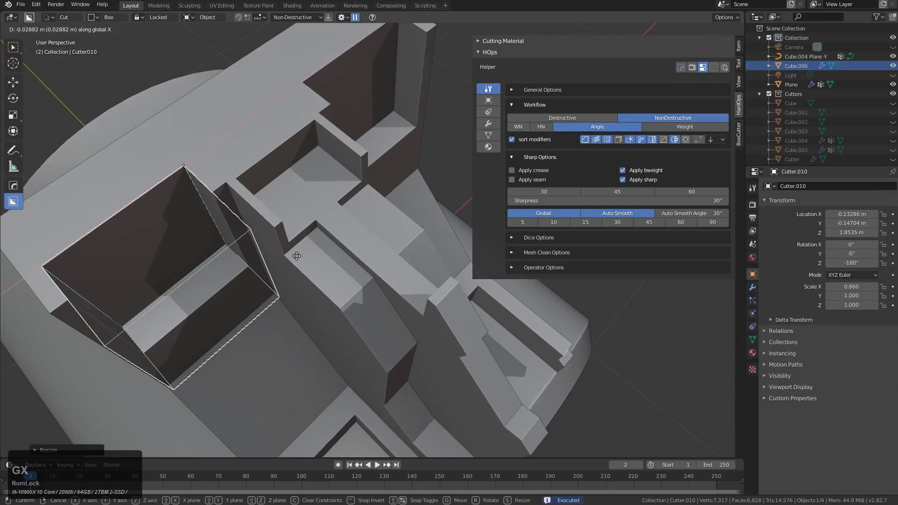
left_click(296, 257)
middle_click_drag(296, 262, 316, 245)
scroll(354, 255, "down", 4)
key("ctrl+z")
key("s")
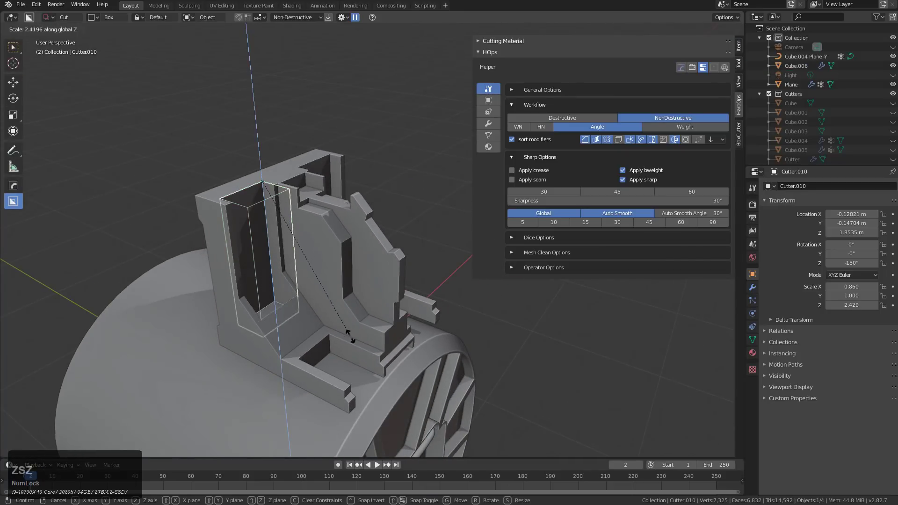
left_click(361, 364)
Cut a box notch into the slanted face at the lower end of the rear wall's pocket.
scroll(258, 333, "up", 3)
left_click(259, 334)
left_click_drag(259, 335, 189, 356)
scroll(299, 326, "down", 2)
Cut a small box notch into the rear edge of the base plate's rectangular opening.
middle_click_drag(299, 320, 302, 298)
key("alt+a")
scroll(302, 298, "up", 3)
left_click(302, 299)
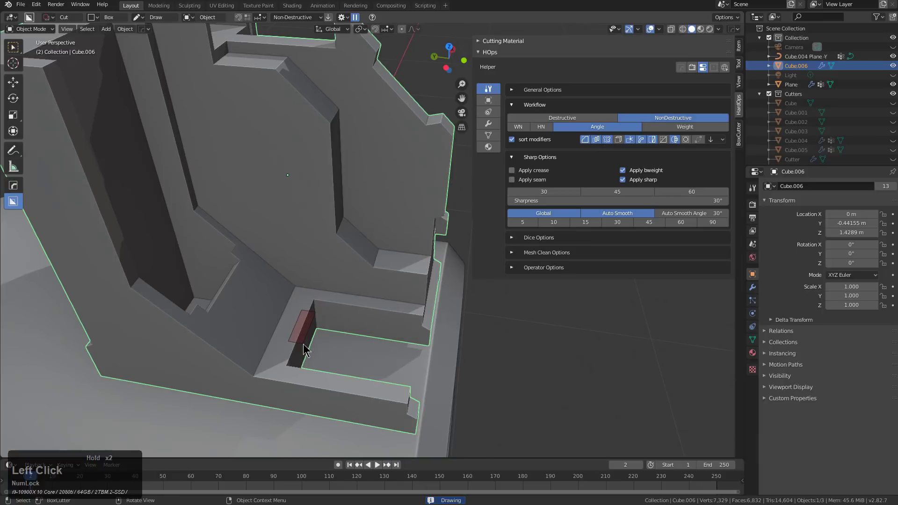
left_click(326, 355)
scroll(355, 318, "down", 4)
key("a")
Cut away the back of the rear wall's outer part with a BoxCutter box drawn on its top face.
middle_click_drag(386, 277, 318, 257)
left_click(326, 202)
middle_click_drag(327, 202, 357, 256)
scroll(249, 204, "up", 1)
scroll(250, 210, "up", 2)
middle_click_drag(250, 210, 411, 226)
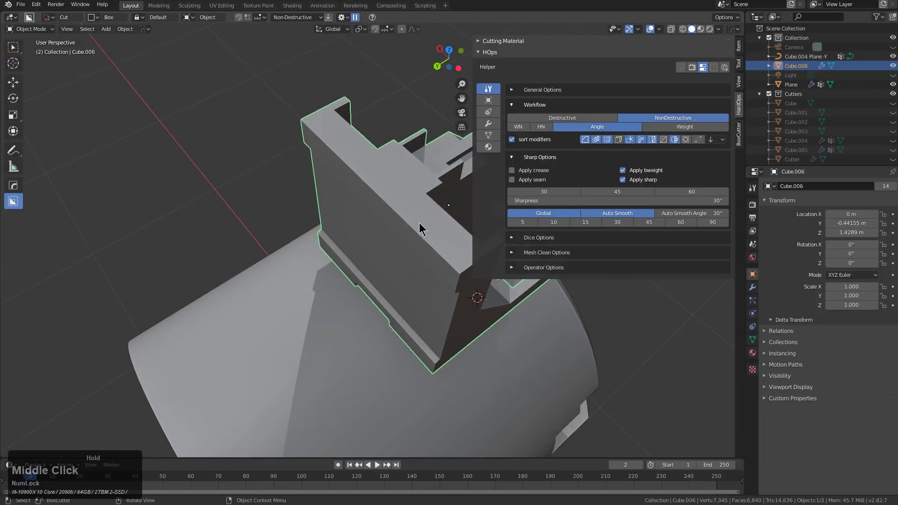
mouse_move(418, 202)
left_mouse_down()
mouse_move(405, 335)
mouse_move(414, 410)
left_mouse_up()
middle_click_drag(446, 327, 326, 306)
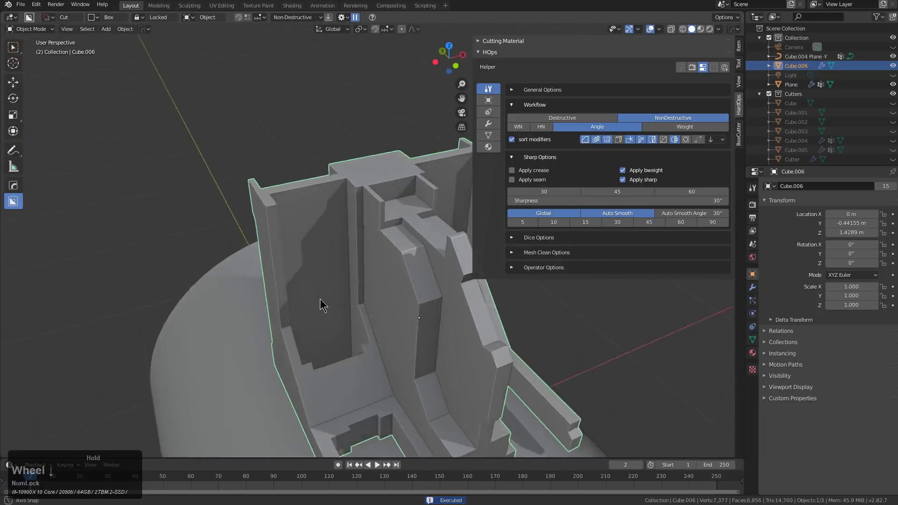
Convert the finished bracket with its modifiers to a plain mesh.
scroll(326, 300, "down", 2)
key("alt+a")
middle_click_drag(342, 262, 379, 252)
left_click(321, 243)
scroll(370, 289, "up", 2)
scroll(370, 289, "down", 2)
scroll(375, 267, "down", 1)
key("ctrl+a")
left_click(395, 262)
Dice the bracket along X with 18 segments using Hard Ops.
key("q")
mouse_move(358, 311)
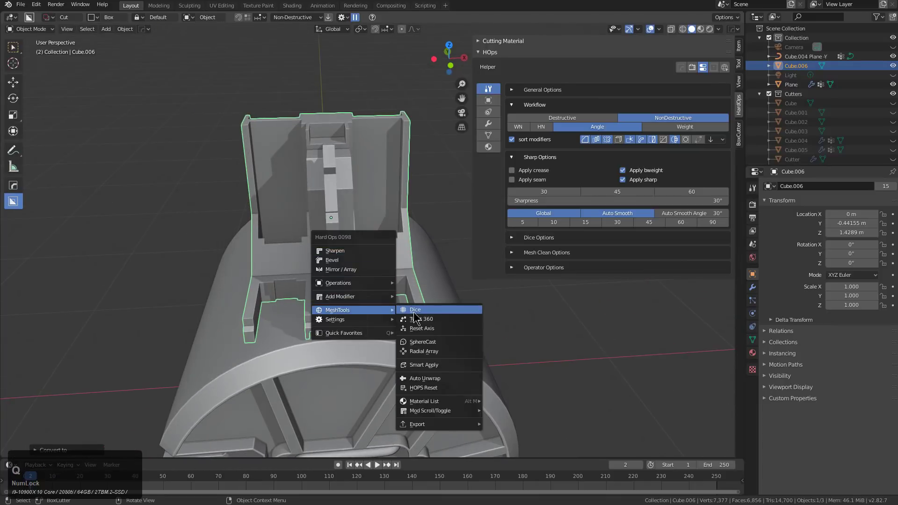
left_click(414, 310)
scroll(393, 293, "up", 13)
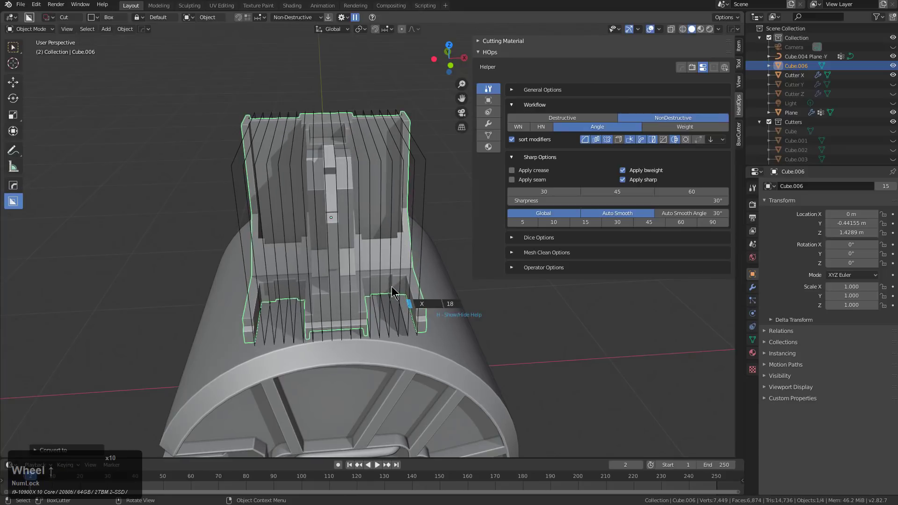
left_click(391, 292)
mouse_move(382, 282)
middle_mouse_down()
mouse_move(365, 283)
mouse_move(378, 283)
middle_mouse_up()
Apply Hard Ops Twist 360 to the bracket with 8 segments on the Z axis.
key("q")
mouse_move(378, 282)
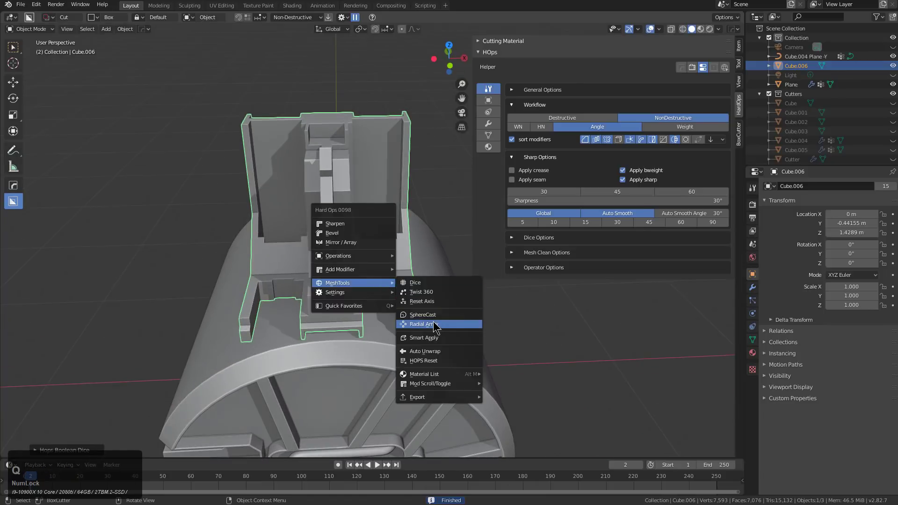
left_click(423, 292)
scroll(423, 296, "up", 6)
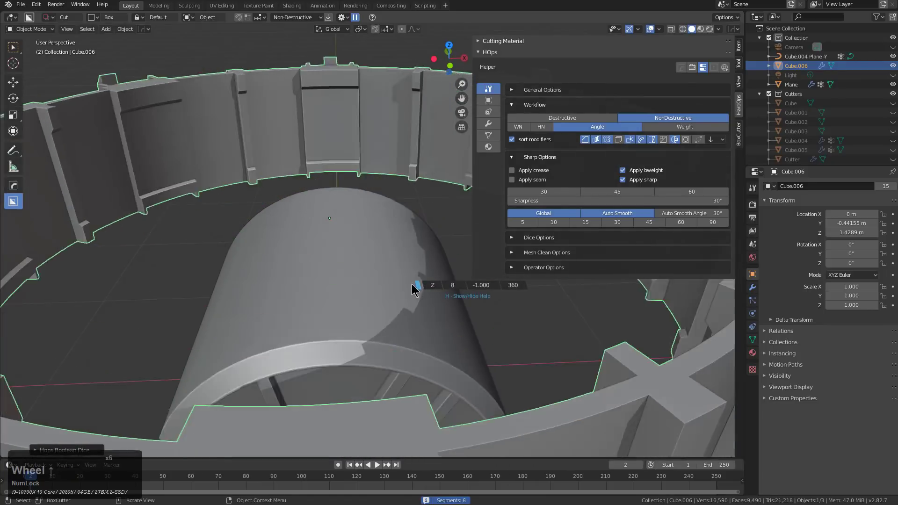
left_click(411, 283)
Clear the ring's location, rotate it 90° about the X axis, and repeat that rotation twice.
scroll(398, 286, "down", 6)
middle_click_drag(364, 288, 354, 283)
scroll(354, 283, "up", 1)
key("KP_1")
key("KP_3")
key("KP_1")
key("alt+g")
key("KP_3")
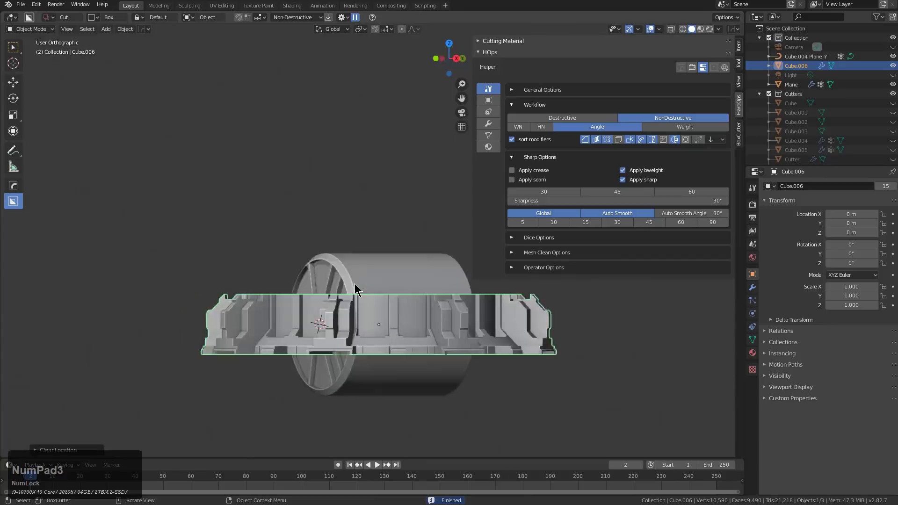
key("r")
key("x")
key("9")
key("0")
key("KP_Enter")
key("shift+r")
key("shift+r")
Reopen Twist 360 on the ring and adjust its displacement to about -0.31 so it fits around the cylinder.
middle_click_drag(341, 301, 511, 312)
scroll(446, 341, "down", 1)
scroll(447, 341, "up", 2)
key("q")
mouse_move(510, 312)
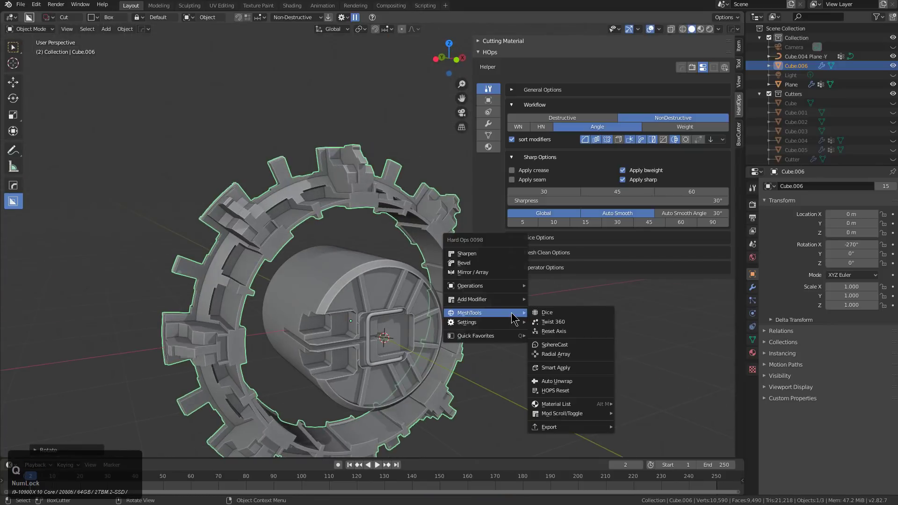
left_click(556, 322)
key("d")
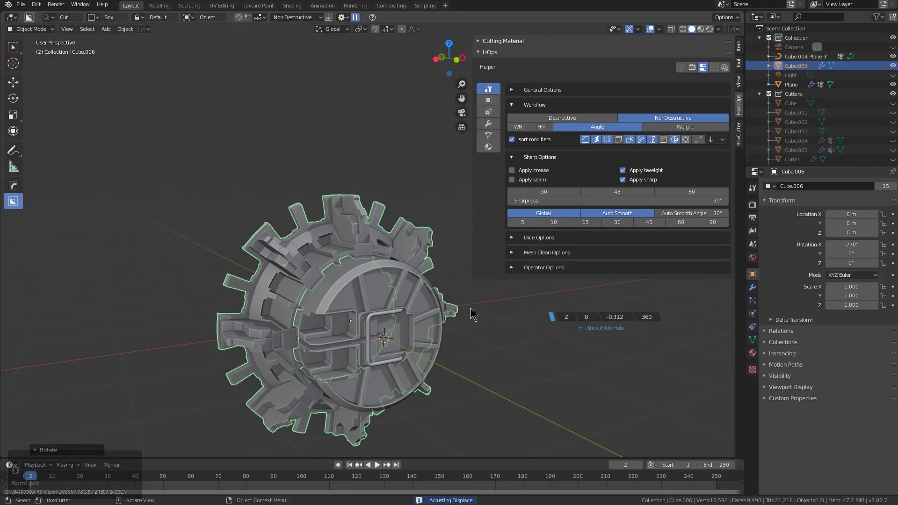
left_click(464, 311)
Slide the ring along Y to about -0.033 m.
middle_click_drag(464, 311, 381, 337)
key("g")
key("y")
left_click(381, 295)
left_click(378, 276)
middle_click_drag(377, 276, 430, 266)
key("alt+a")
middle_click_drag(353, 248, 355, 266, "shift")
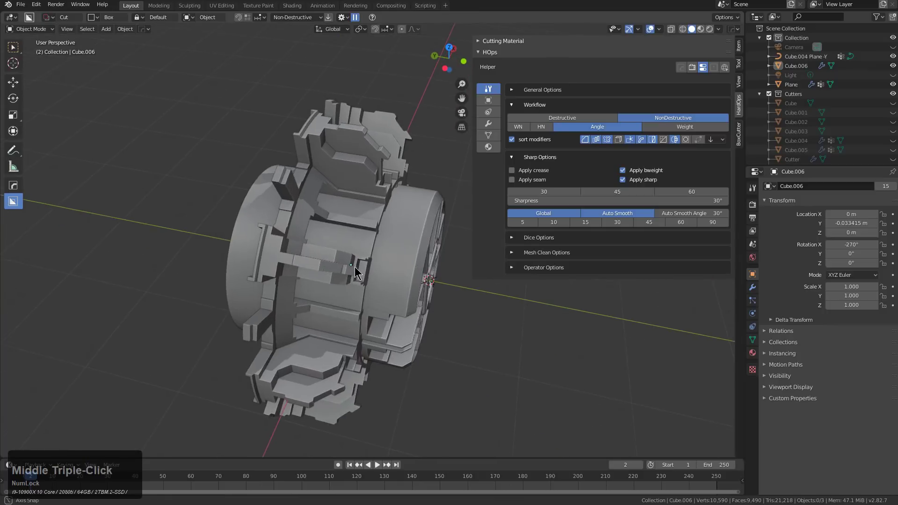
Add a sphere empty at the world origin and adjust its display size.
key("shift+c")
key("shift+a")
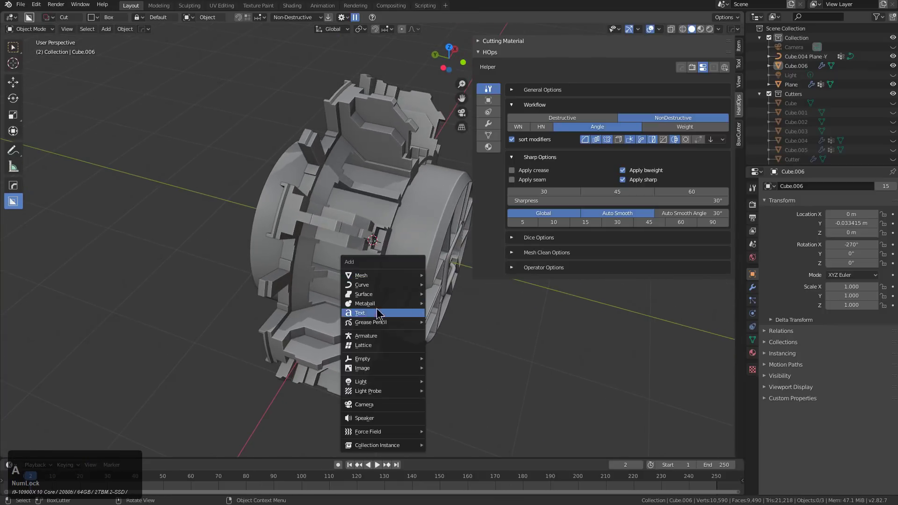
left_click(391, 358)
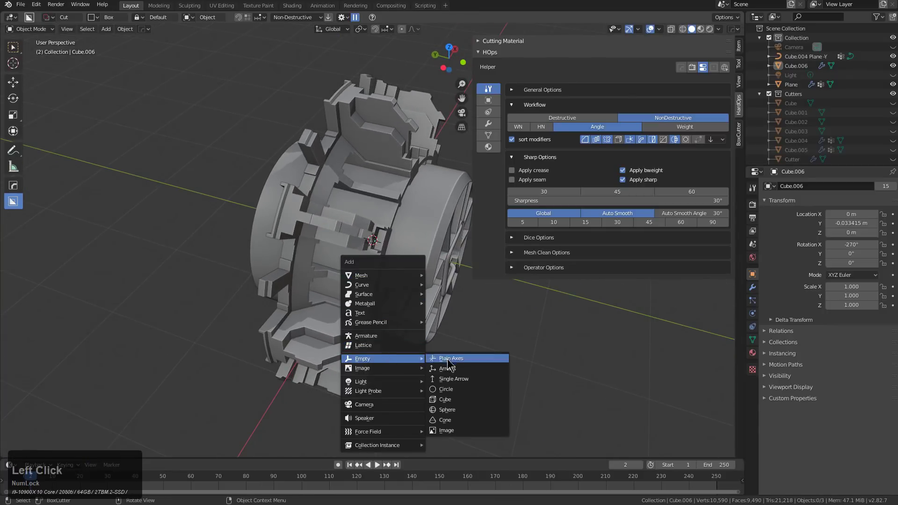
left_click(441, 412)
right_click(435, 254)
left_click(438, 257)
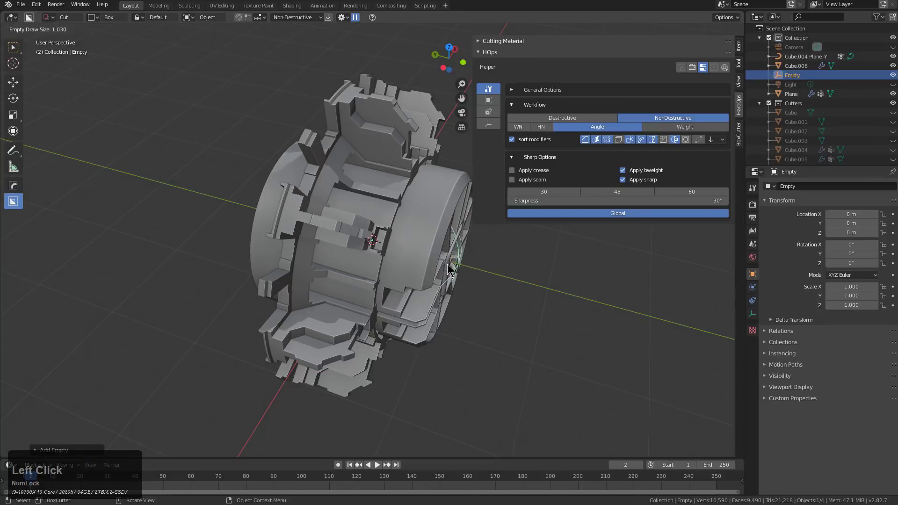
Move the sphere empty along the Y axis to 0.411 m.
middle_click_drag(460, 276, 411, 260)
key("g")
key("y")
left_click(374, 236)
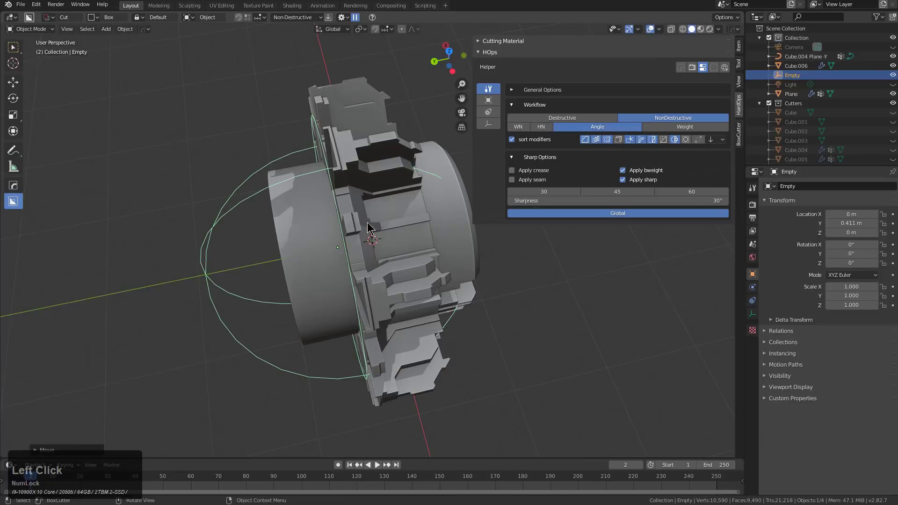
Select the ring together with the empty and mirror the ring along Y across the empty.
left_click(352, 185)
left_click(299, 157, "shift")
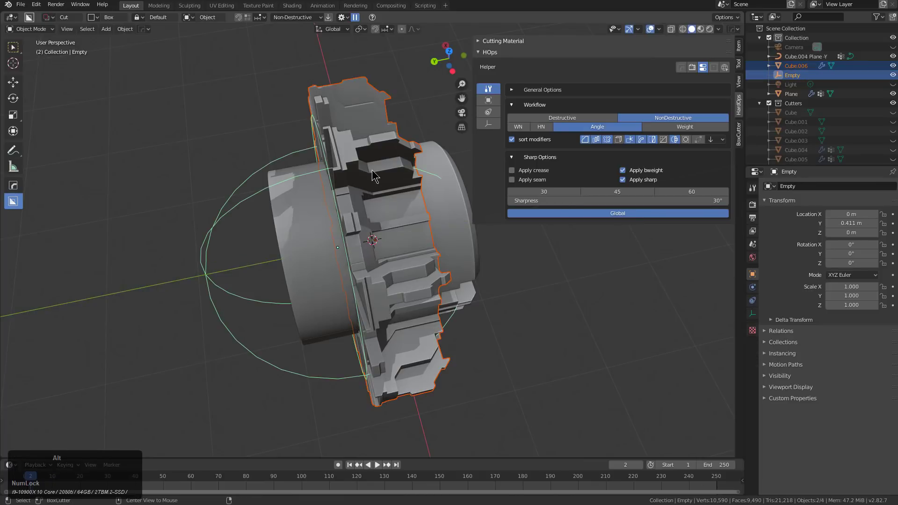
left_click(415, 232)
middle_click_drag(417, 235, 340, 219)
key("Tab")
key("Tab")
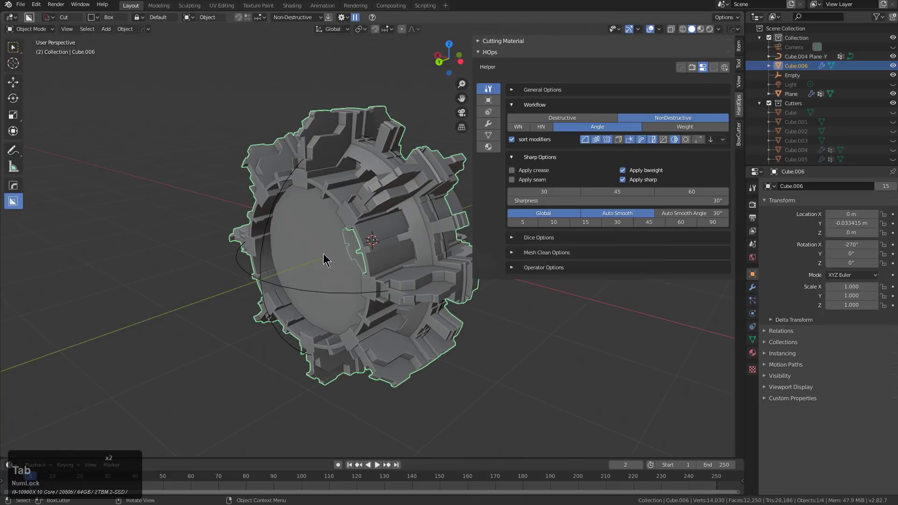
Try to move the cylinder's whole source profile along Y in edit mode.
left_click(340, 254)
middle_click_drag(341, 255, 407, 288)
key("Tab")
key("g")
key("y")
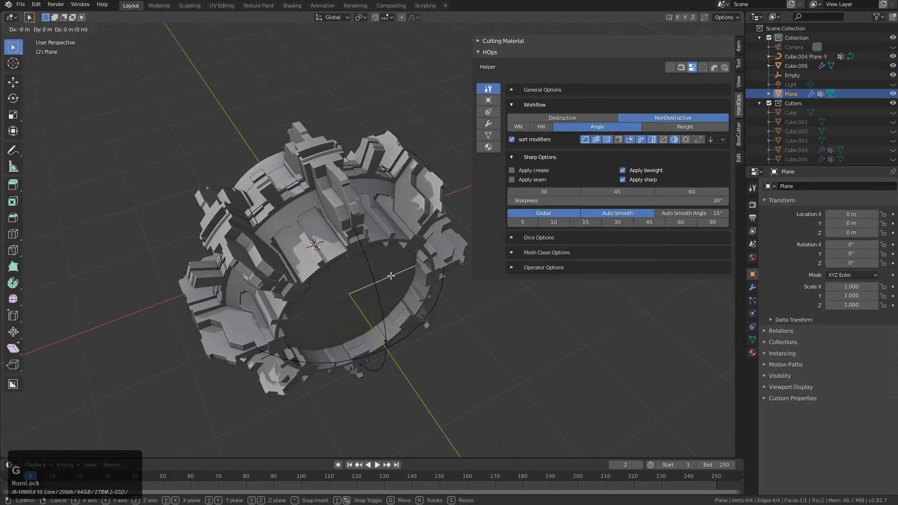
left_click(403, 287)
key("Tab")
middle_click_drag(346, 281, 385, 240)
key("alt+a")
scroll(385, 240, "up", 3)
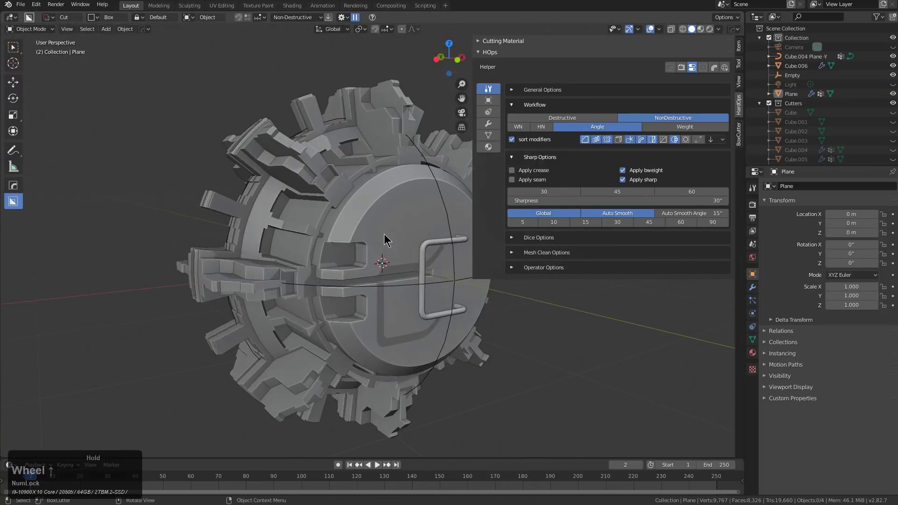
key("ctrl+z")
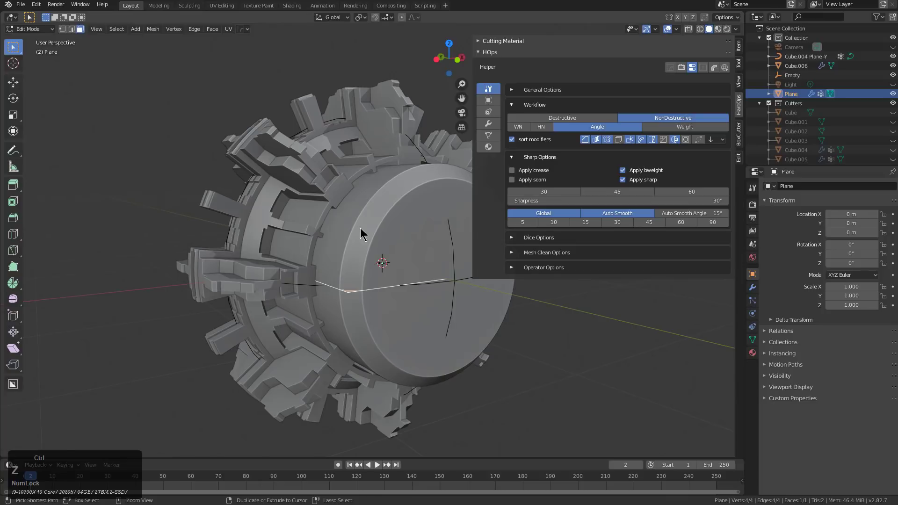
Lengthen the cylinder through the mirrored ring by moving its rear profile edge along Y in X-ray view.
key("Tab")
middle_click_drag(357, 229, 362, 279)
key("Tab")
key("alt+z")
key("g")
key("y")
left_click(286, 274)
key("Tab")
key("alt+z")
Pull the cylinder's rear profile edge slightly back along Y toward the ring.
key("Tab")
key("g")
key("y")
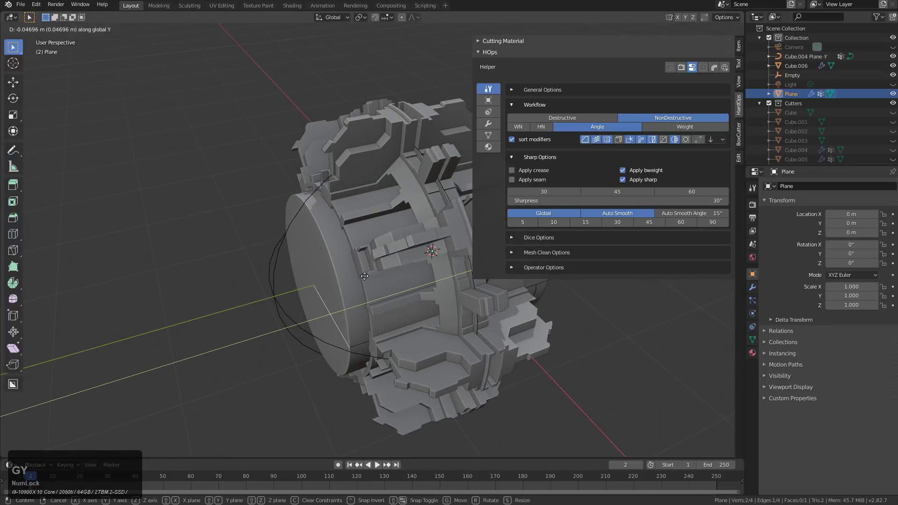
left_click(379, 276)
key("Tab")
middle_click_drag(385, 278, 343, 287)
scroll(343, 288, "up", 2)
scroll(311, 200, "down", 3)
Move the mirror empty along Y to about 0.597 m to space the two rings apart.
middle_click_drag(311, 201, 313, 251)
scroll(371, 245, "up", 2)
left_click(201, 229)
key("g")
key("x")
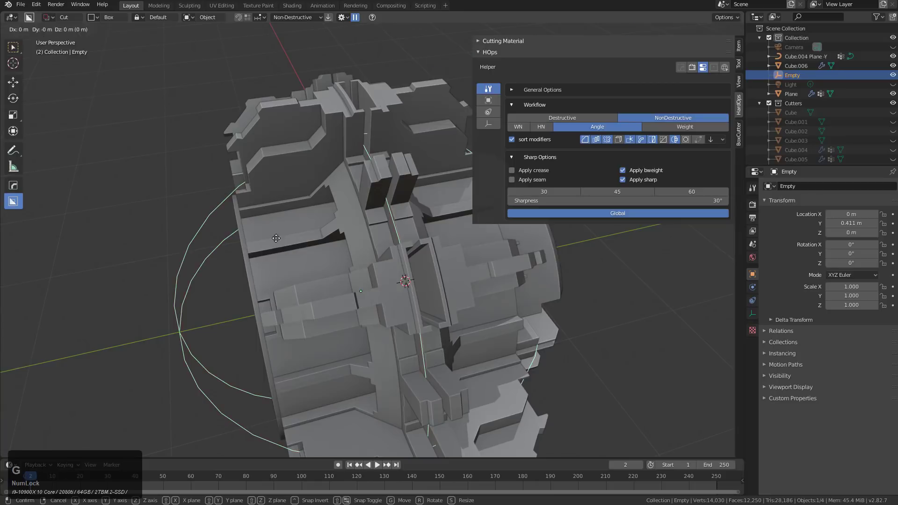
key("y")
left_click(273, 252)
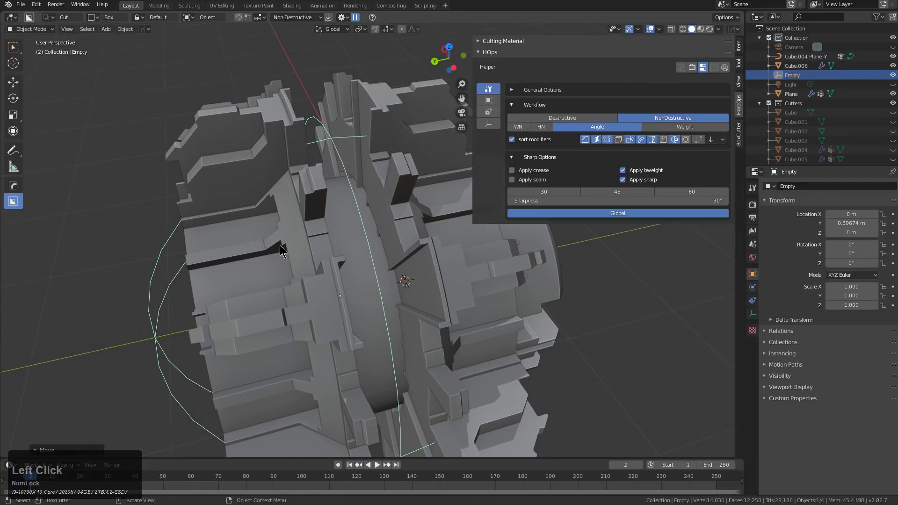
Move the cylinder's rear profile edge along Y to suit the spaced rings, using X-ray view in edit mode.
left_click(353, 239)
middle_click_drag(352, 240, 378, 258)
key("Tab")
key("alt+z")
key("alt+z")
key("x")
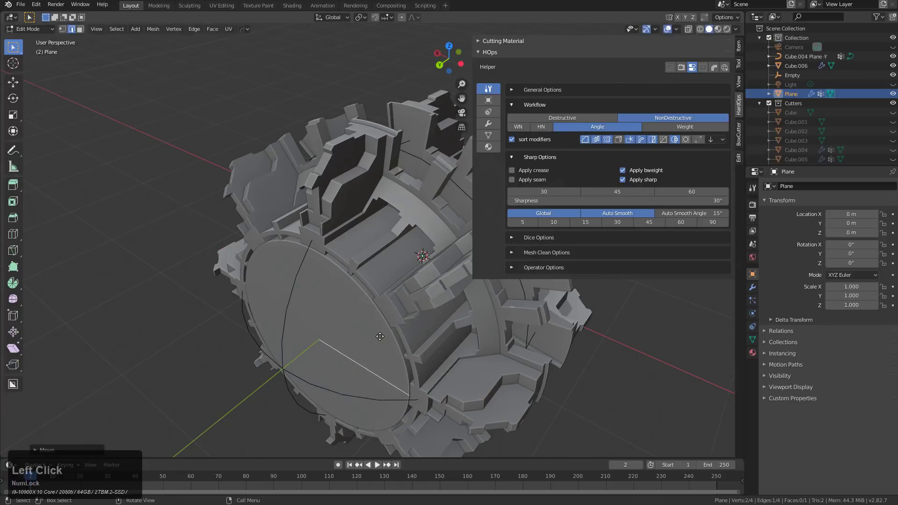
left_click(380, 337)
key("Tab")
scroll(386, 306, "down", 4)
key("alt+a")
scroll(360, 274, "up", 3)
Reset the 3D cursor to the world origin and add a mesh circle there.
middle_click_drag(399, 275, 330, 225)
left_click(360, 275)
scroll(330, 225, "up", 3)
key("shift+c")
key("shift+a")
left_click(333, 146)
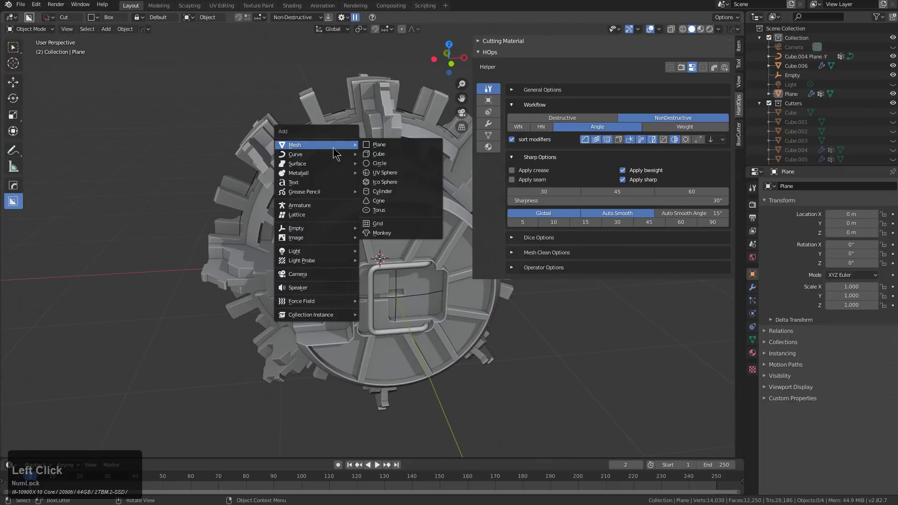
left_click(368, 164)
Rotate the circle 90° about X and scale it to about 1.2 in the front view.
key("KP_1")
key("KP_5")
key("KP_5")
key("r")
key("x")
key("9")
key("0")
key("KP_Enter")
key("s")
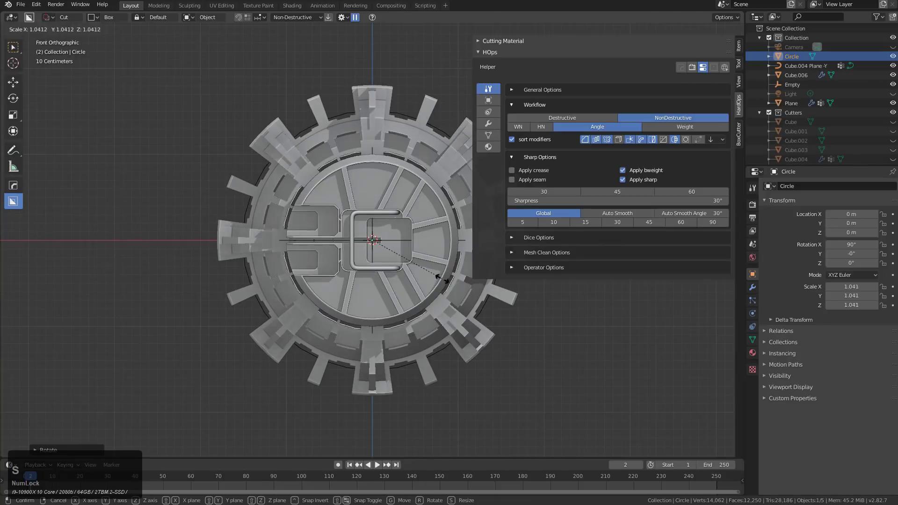
left_click(450, 284)
Move the circle along Y to about -0.855 m, ahead of the bracket rings.
middle_click_drag(437, 271, 341, 210)
key("g")
key("y")
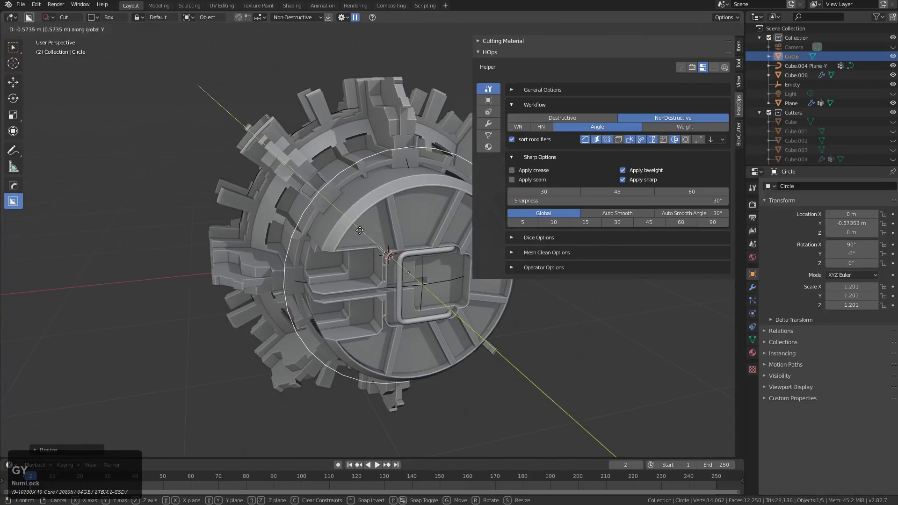
left_click(372, 243)
Delete the vertices on the circle's +X side, leaving an open arc.
key("KP_1")
key("KP_5")
key("KP_5")
key("Tab")
key("KP_Decimal")
key("1")
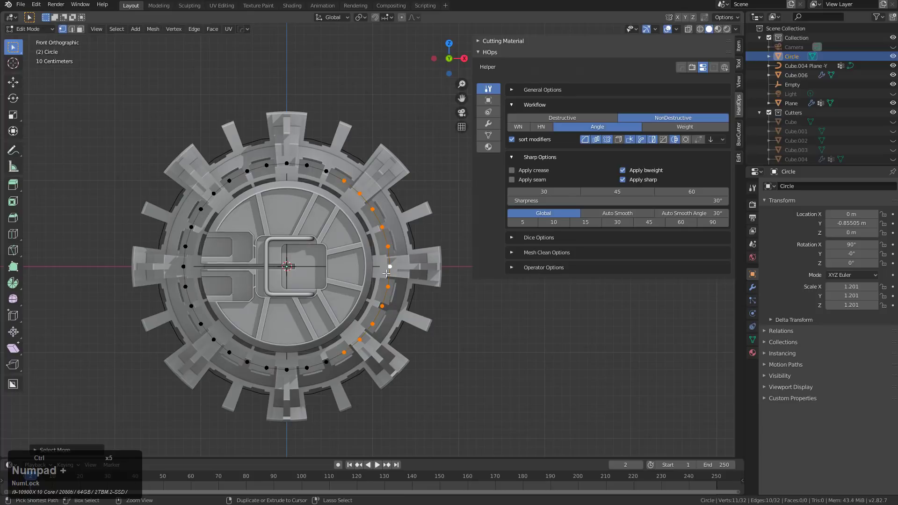
key("x")
left_click(381, 263)
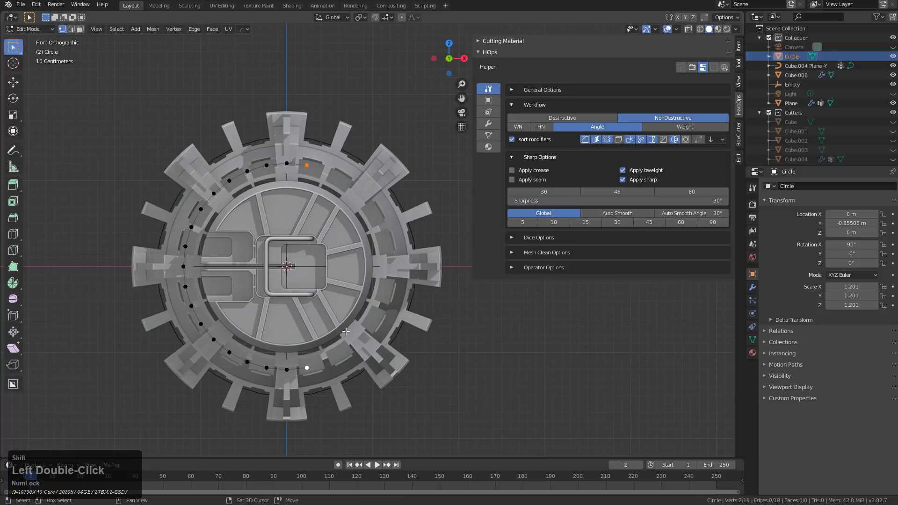
Extrude the arc's two open ends inward toward the cylinder.
key("s")
left_click(383, 335)
key("Tab")
Bevel the arc's two corner vertices with a width of about 0.063 m and 2 segments.
middle_click_drag(383, 334, 410, 283)
scroll(410, 283, "up", 3)
key("Tab")
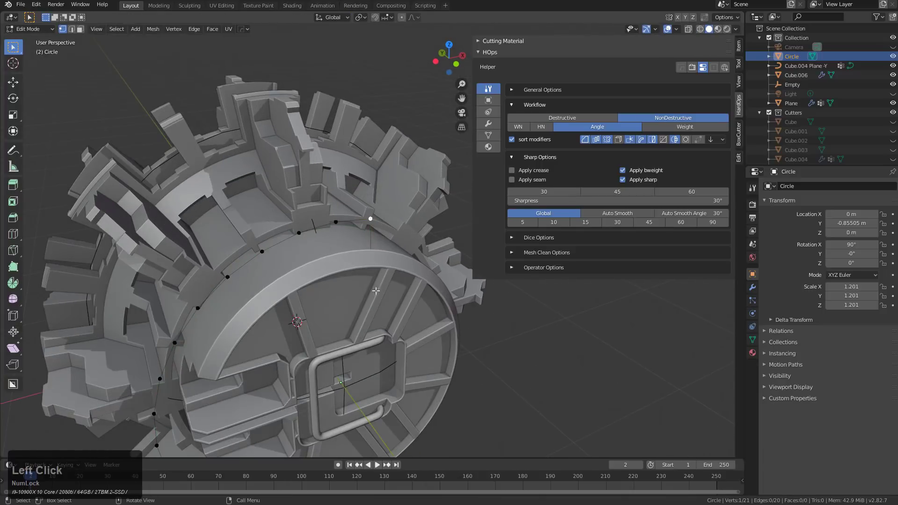
scroll(377, 286, "down", 3)
middle_click_drag(366, 390, 367, 353, "shift")
scroll(333, 238, "up", 3)
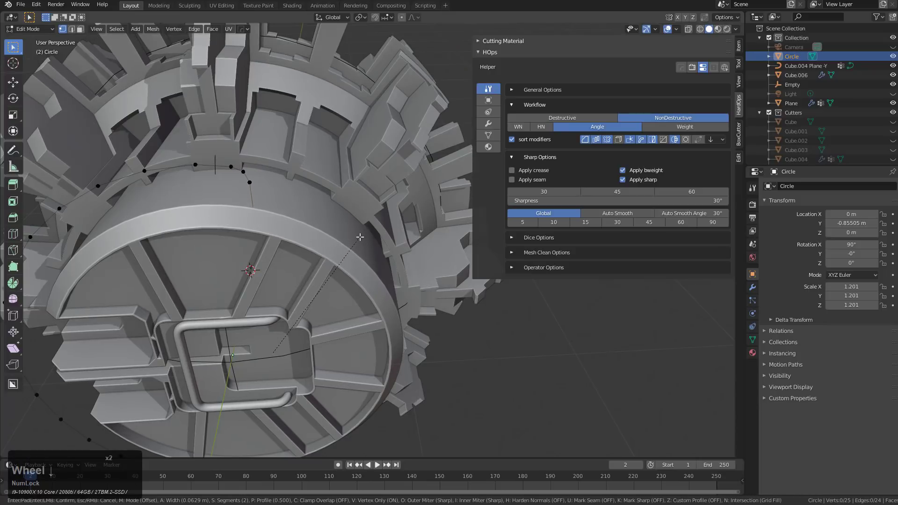
left_click(360, 237)
scroll(360, 237, "down", 3)
key("Tab")
Smooth the arc with a subdivision modifier and convert it to a thick curve tube.
middle_click_drag(335, 248, 408, 233)
key("ctrl+1")
key("q")
mouse_move(410, 234)
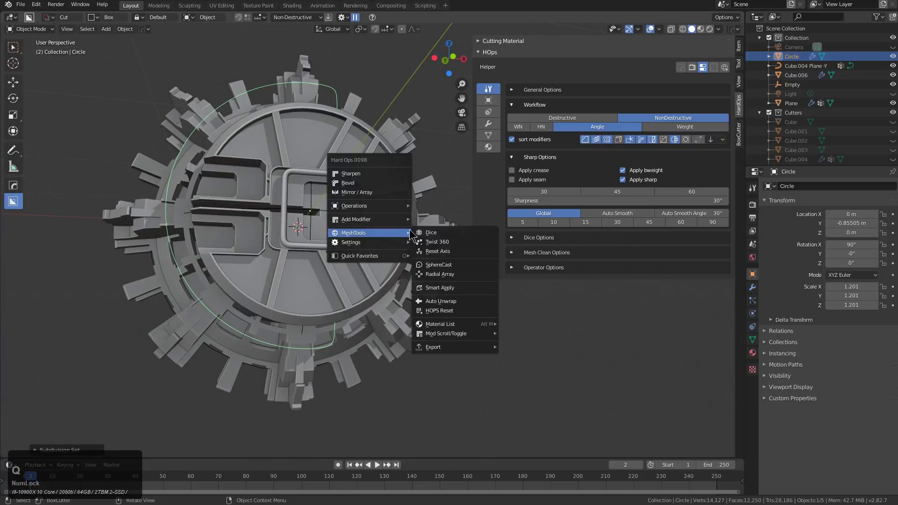
left_click(459, 287)
key("s")
left_click(431, 280)
Move the tube along Y to about -0.653 m, over the cylinder's front section.
middle_click_drag(431, 280, 353, 182)
left_click(396, 204)
key("g")
left_click(399, 236)
key("a")
key("KP_5")
key("KP_5")
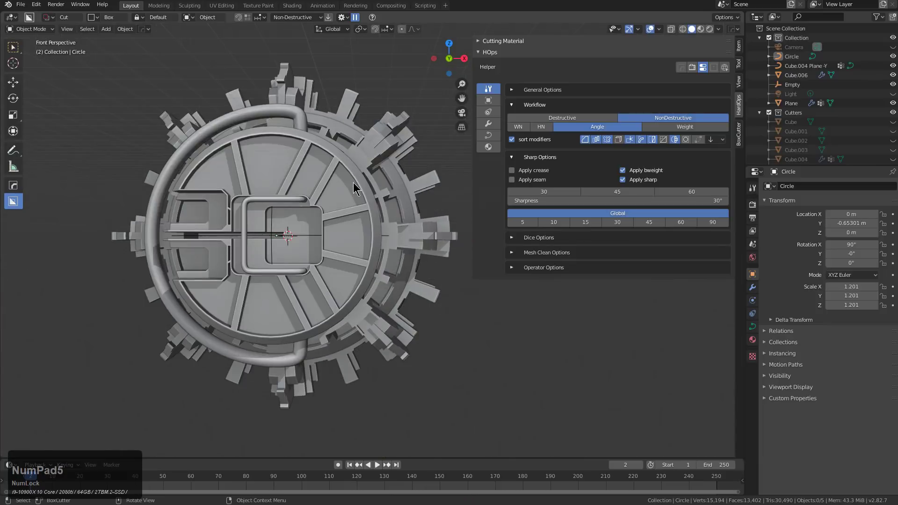
scroll(327, 172, "up", 2)
left_click(294, 136)
middle_click_drag(294, 136, 373, 206)
key("Tab")
key("Tab")
scroll(333, 196, "down", 1)
key("z")
key("Tab")
key("z")
key("Tab")
scroll(363, 237, "down", 2)
middle_click_drag(346, 236, 321, 211)
scroll(321, 212, "up", 2)
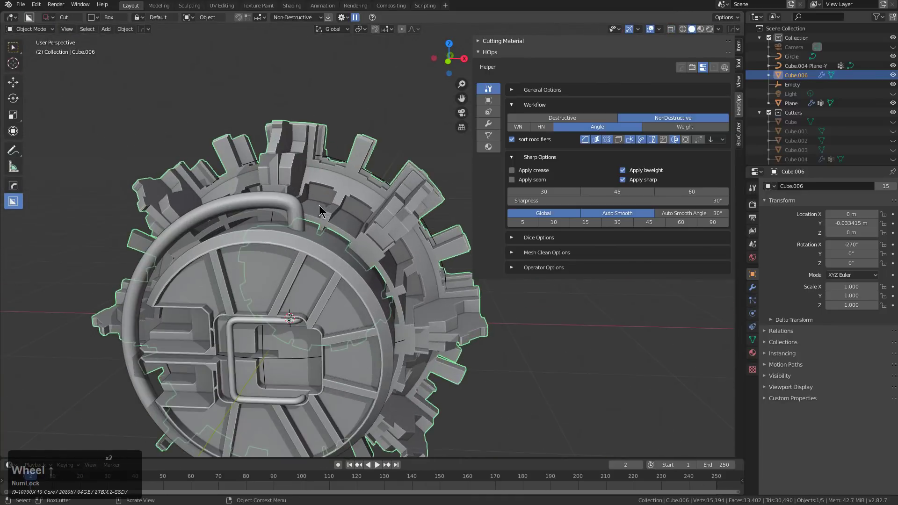
Snap the 3D cursor to the point at the tube's upper end, using X-ray view in edit mode.
left_click(289, 210)
key("Tab")
key("alt+z")
key("shift+s")
left_click(432, 273)
key("shift+s")
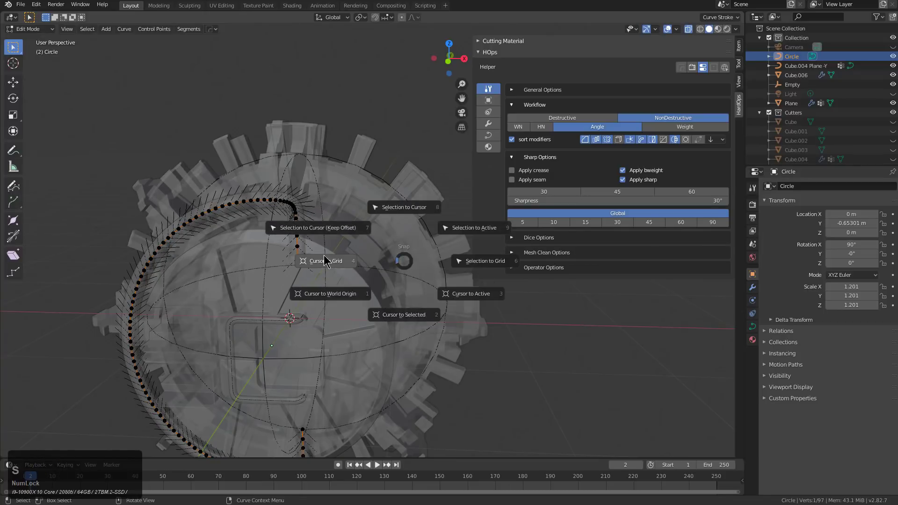
left_click(407, 313)
key("Tab")
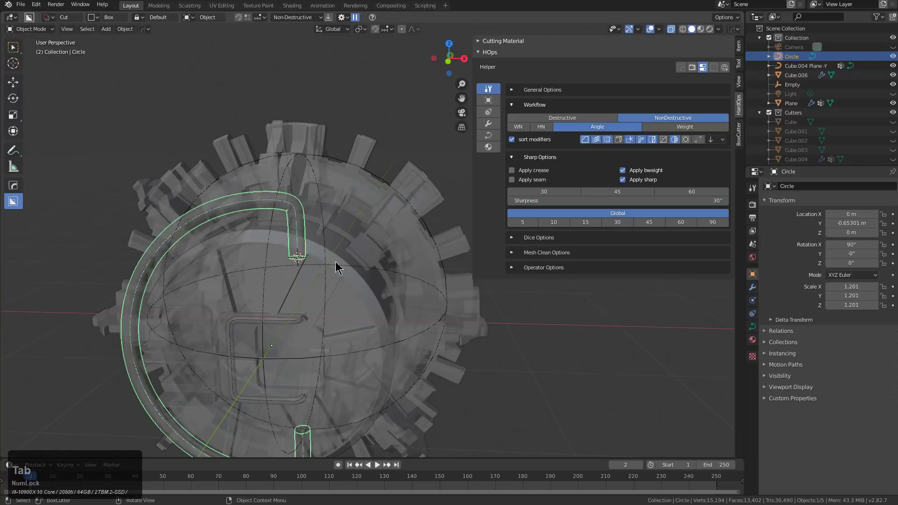
Add a cylinder at the 3D cursor, shrink it into a collar around the tube's end, and raise it to about 0.856 m in Z.
key("shift+a")
mouse_move(341, 258)
left_click(383, 304)
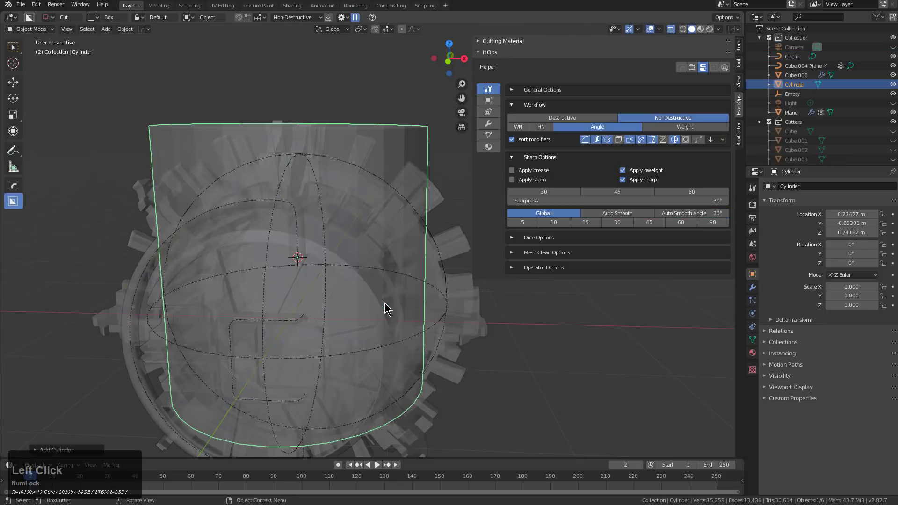
key("alt+z")
key("s")
left_click(321, 255)
key("g")
left_click(313, 241)
key("s")
key("shift+z")
left_click(310, 249)
Bevel the collar cylinder with the Hard Ops Bevel.
key("KP_Decimal")
scroll(330, 264, "up", 2)
key("q")
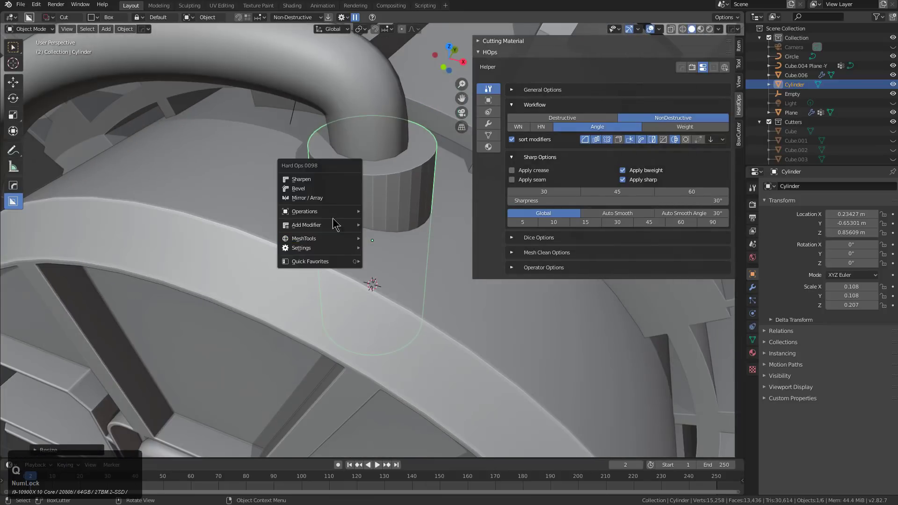
left_click(317, 187)
scroll(362, 250, "down", 6)
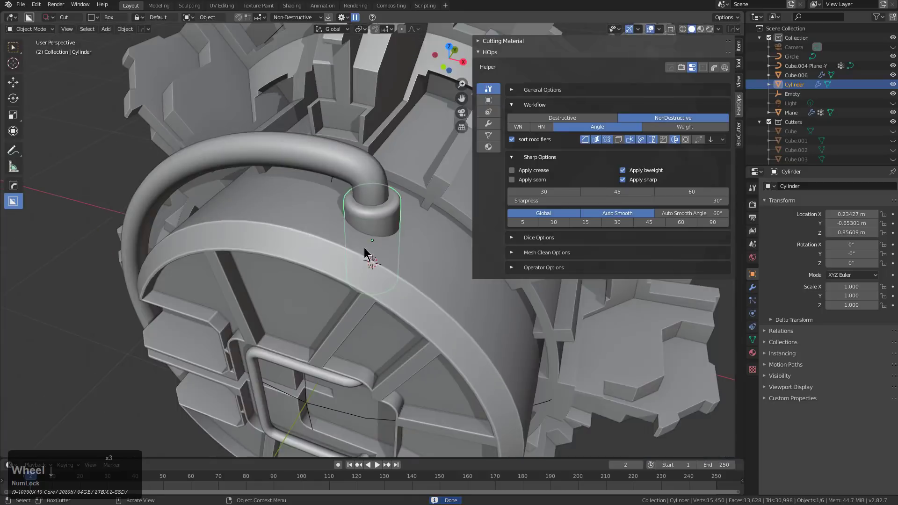
Mirror the collar across the main cylinder to the tube's other end.
left_click(386, 270, "shift")
middle_click_drag(387, 270, 335, 273)
key("alt+x")
Reduce the thickness of the curved tube with the Hard Ops curve adjustment.
scroll(334, 267, "up", 2)
left_click(322, 213)
key("q")
left_click(367, 230)
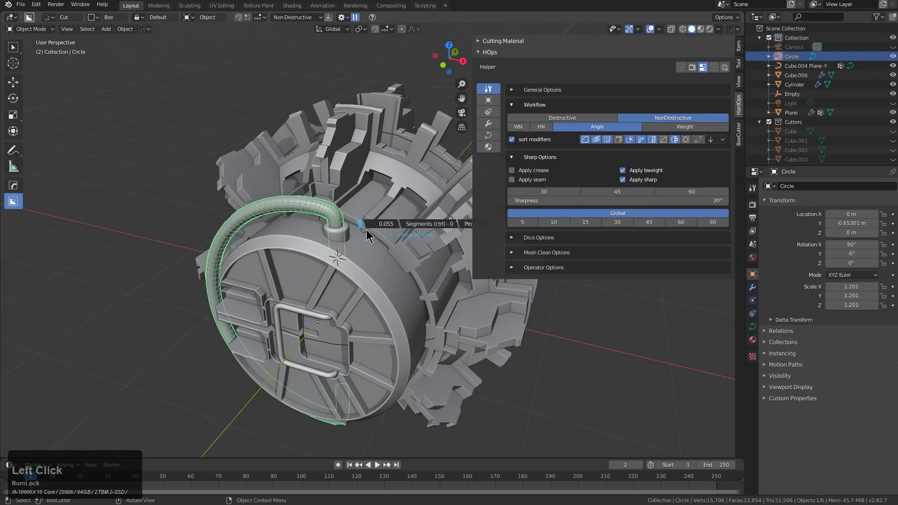
Scale the collar to 0.646 in X and Y only, and adjust its bevel width to about 0.019.
scroll(363, 233, "up", 3)
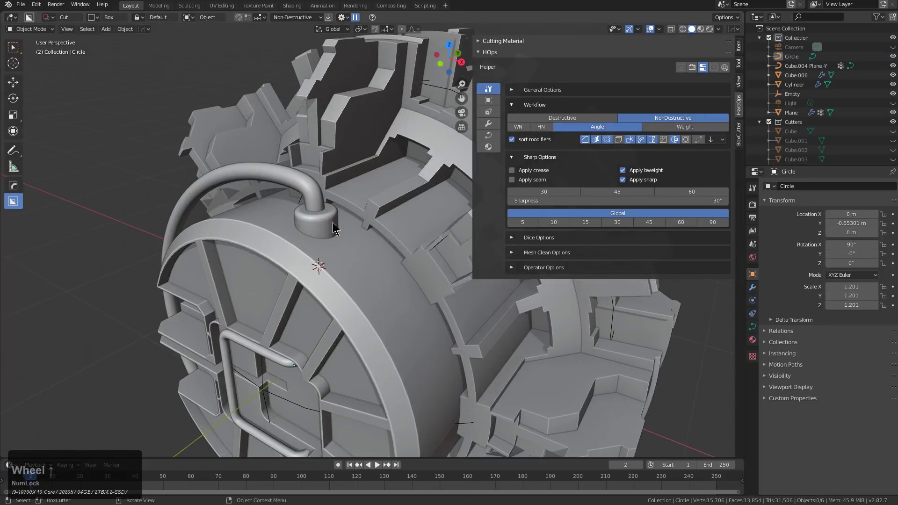
key("s")
key("shift+z")
left_click(350, 248)
key("shift+q")
left_click(354, 257)
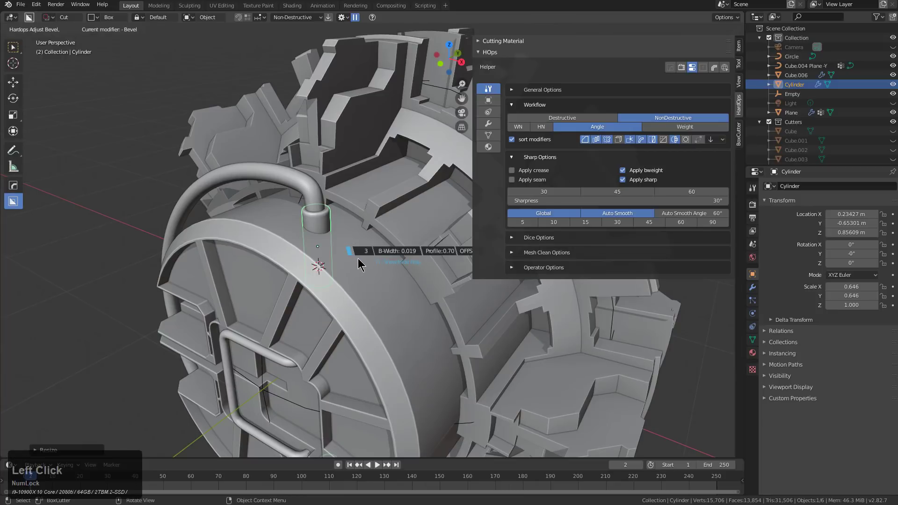
left_click(358, 258)
Reset the 3D cursor to the world origin and add a Bezier circle in the front view.
scroll(349, 254, "down", 3)
middle_click_drag(342, 251, 317, 239)
scroll(336, 212, "up", 2)
scroll(318, 239, "down", 2)
key("shift+c")
key("KP_1")
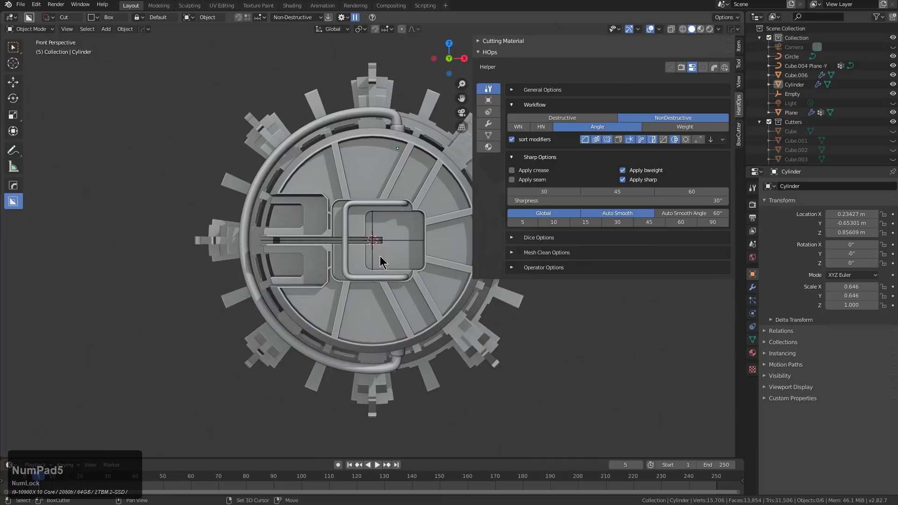
key("shift+a")
mouse_move(379, 257)
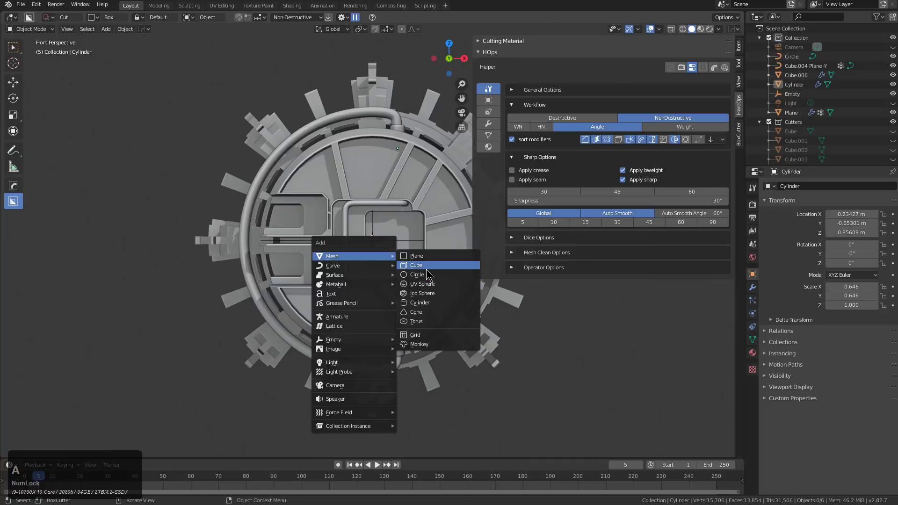
left_click(413, 273)
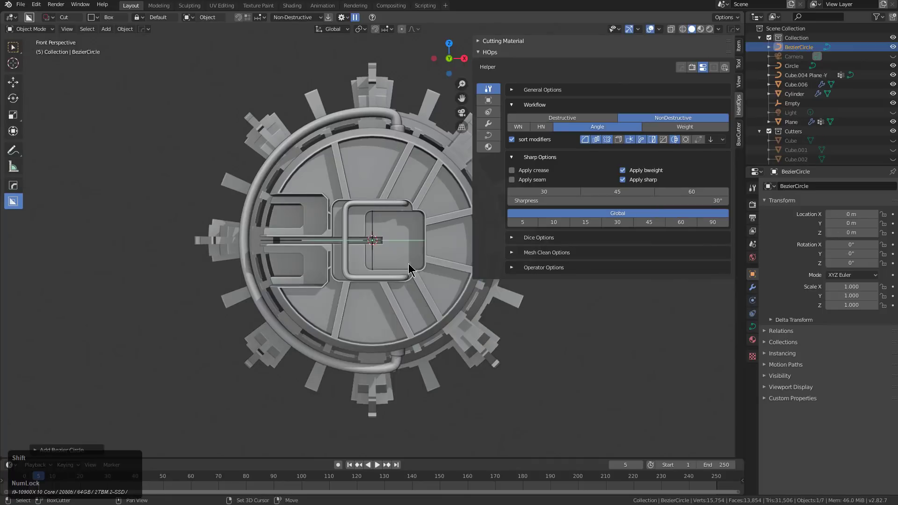
Rotate the Bezier circle 90° and scale its points by about 1.44 in edit mode, using X-ray view.
middle_click_drag(410, 272, 367, 271)
type("90")
key("KP_Enter")
key("alt+z")
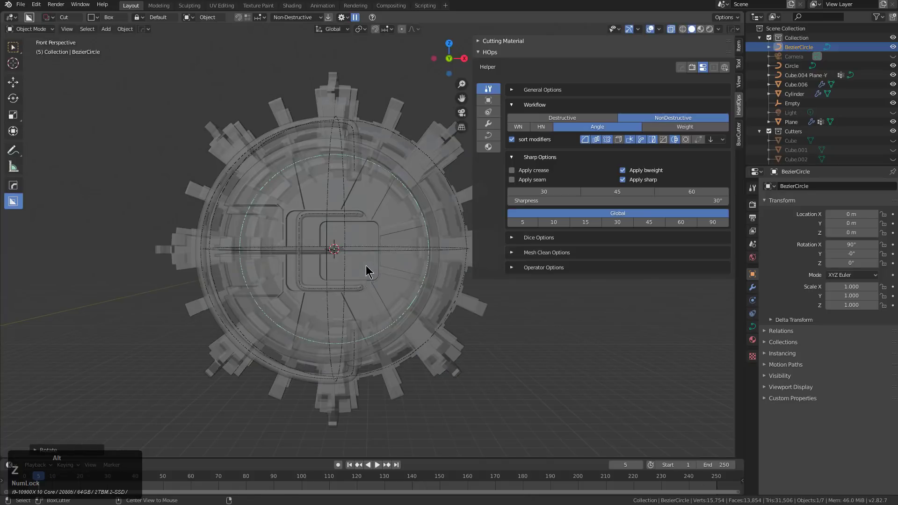
scroll(366, 265, "down", 1)
key("Tab")
key("s")
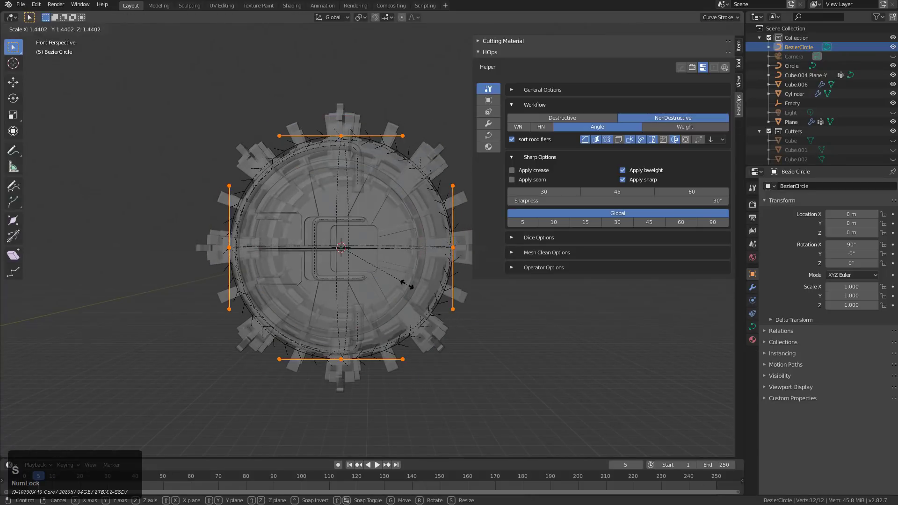
key("Tab")
Isolate the Bezier circle in local view, add a cube, and scale it into a bar of about 0.118 × 0.788 × 0.118.
middle_click_drag(414, 286, 335, 246)
key("alt+z")
key("KP_Divide")
key("shift+a")
mouse_move(327, 234)
left_click(384, 248)
key("s")
left_click(323, 246)
key("s")
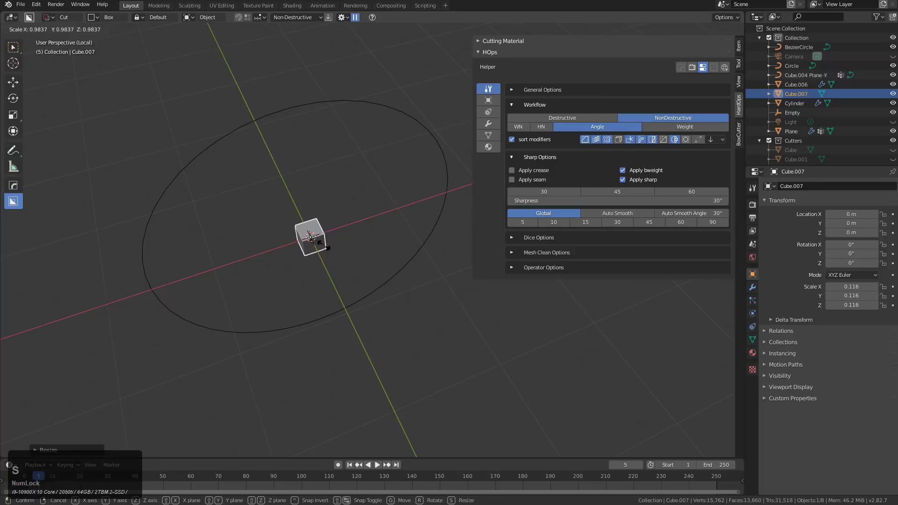
left_click(386, 316)
Array the bar along X with Hard Ops, using a relative offset of about 2.12.
key("q")
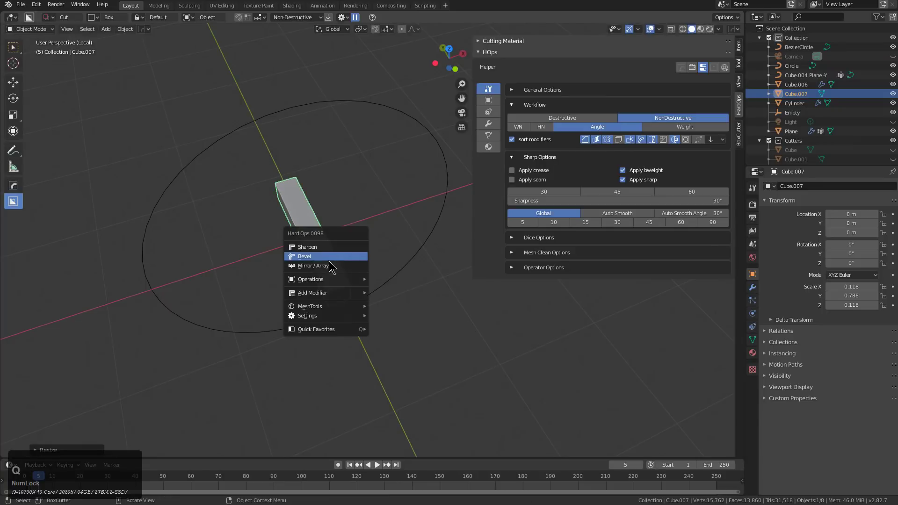
left_click(328, 265, "ctrl")
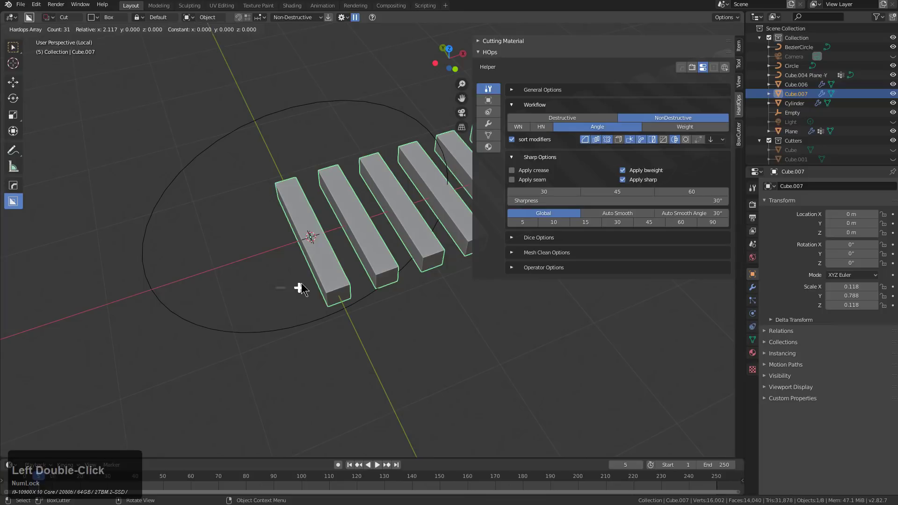
double_click(346, 100)
key("Escape")
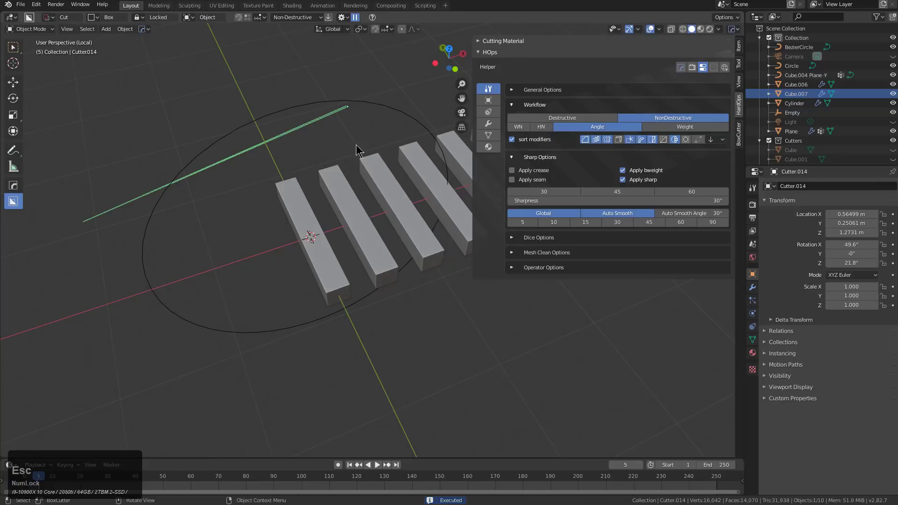
key("z")
Parent the bar array to the Bezier circle so that the bars deform along the curve.
left_click(364, 103, "ctrl")
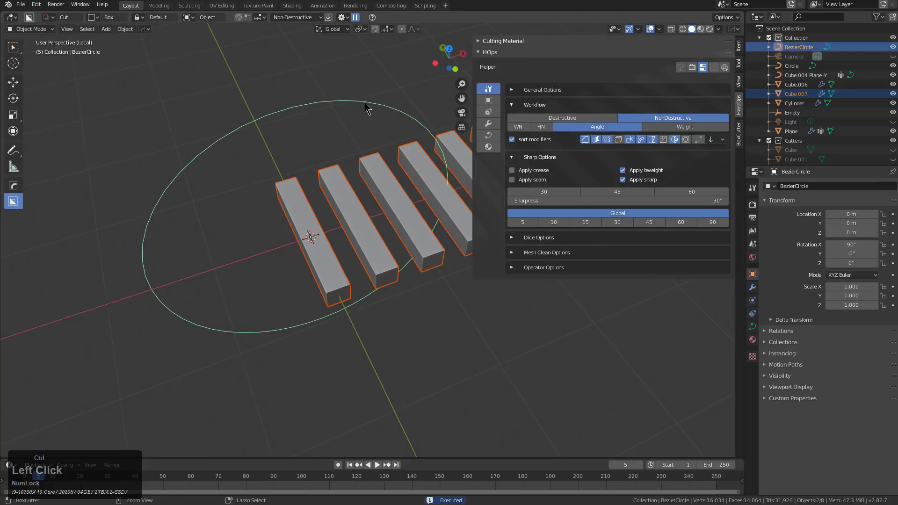
key("ctrl+p")
left_click(369, 131)
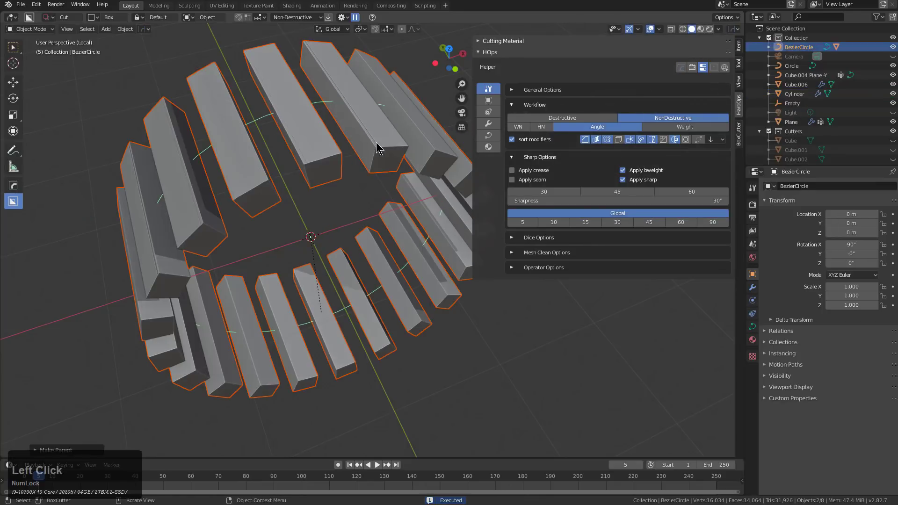
key("alt+a")
Scale down the arrayed bars around the circle and select the Bezier circle that carries them.
left_click(425, 254)
key("s")
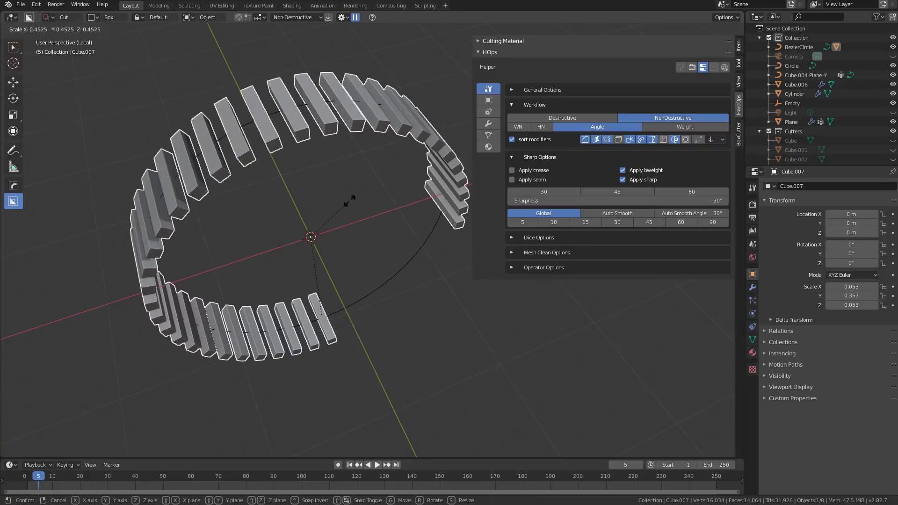
left_click(372, 212)
middle_click_drag(369, 215, 247, 213)
left_click(254, 209)
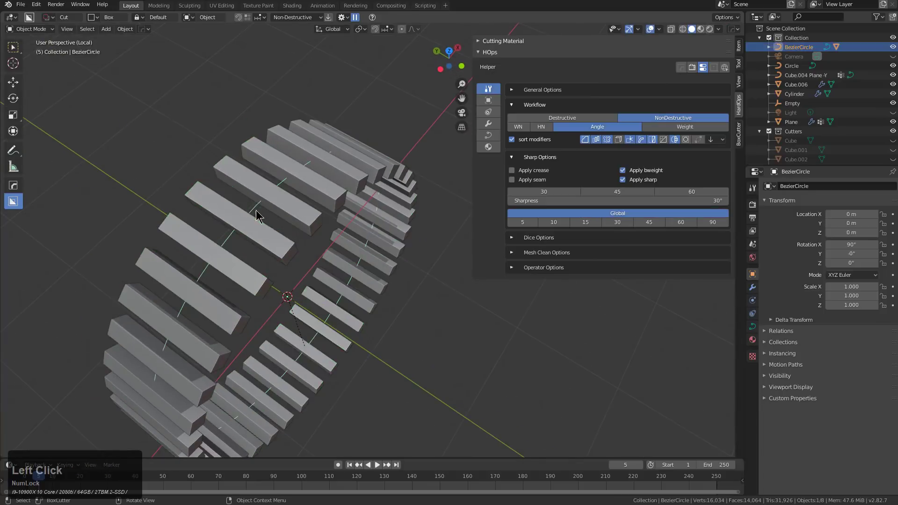
Leave local view and move the Bezier circle with its bars about 0.634 m along Y.
scroll(339, 296, "down", 2)
right_click(337, 265)
key("KP_Divide")
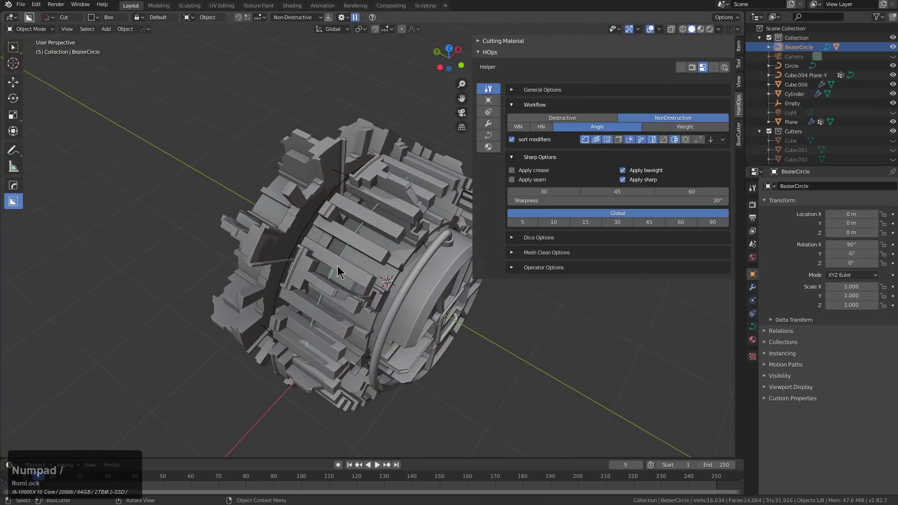
middle_click_drag(338, 265, 357, 281)
key("g")
key("y")
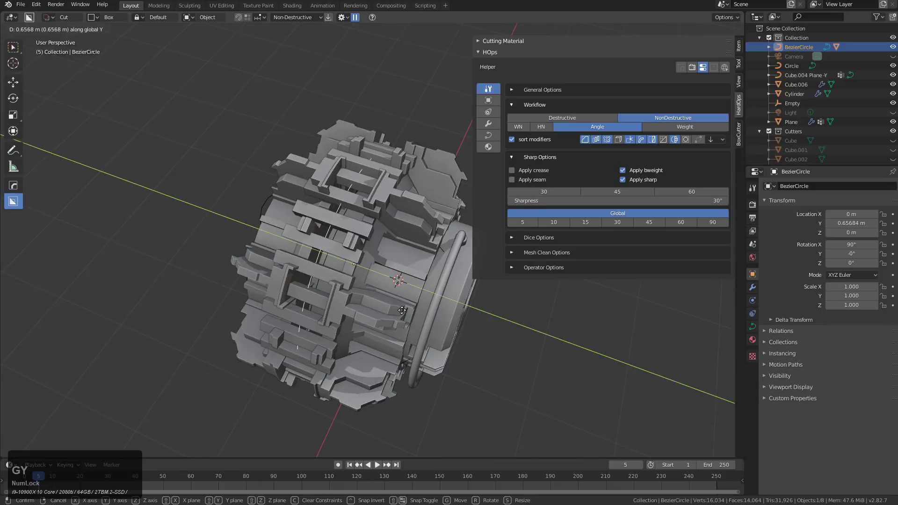
left_click(400, 309)
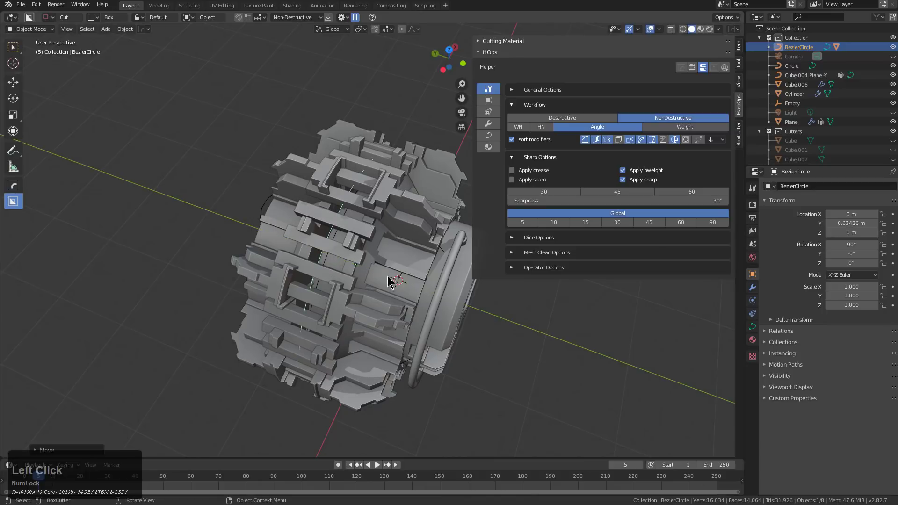
scroll(458, 309, "up", 3)
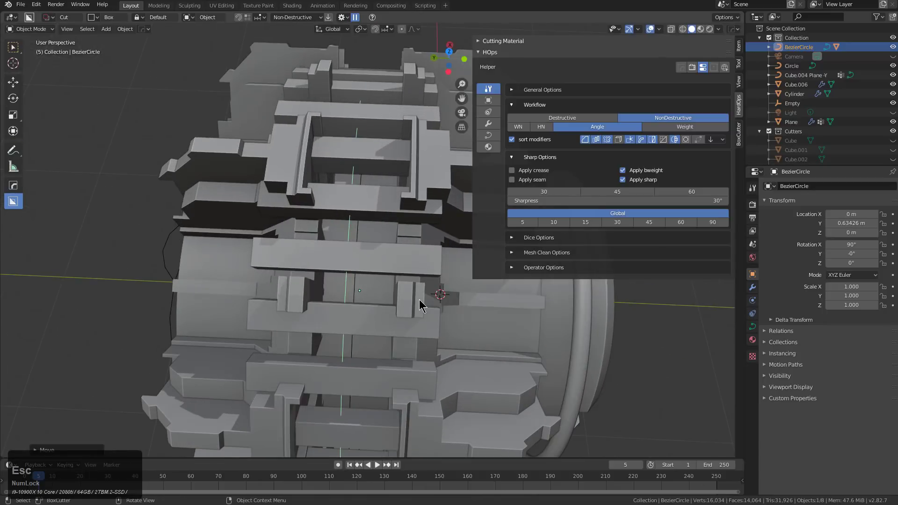
In an orthographic top view, readjust the Bezier circle's Y location to about 0.598 m between the two bracket rings.
key("KP_7")
key("KP_5")
right_click(419, 301)
scroll(363, 181, "up", 2)
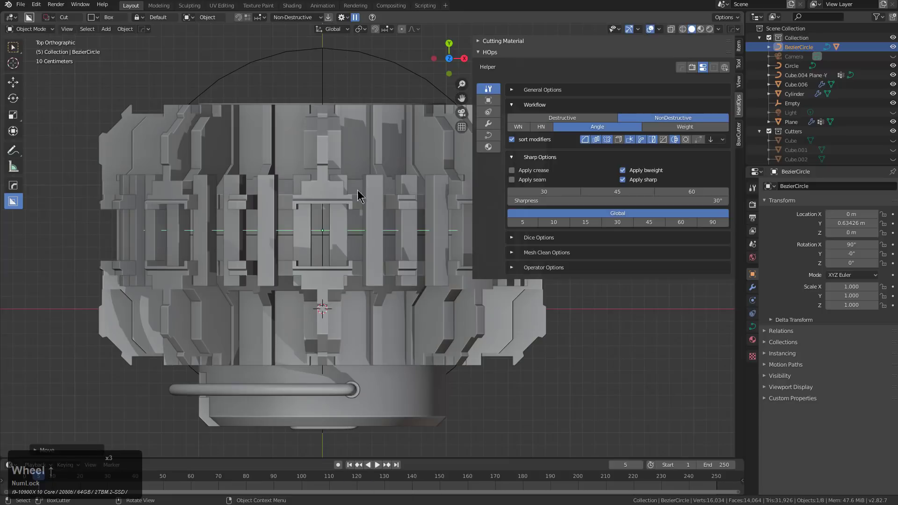
left_click(361, 261)
Select the arrayed bars and shorten them along Y to a scale of about 0.261.
left_click(378, 208)
key("s")
key("y")
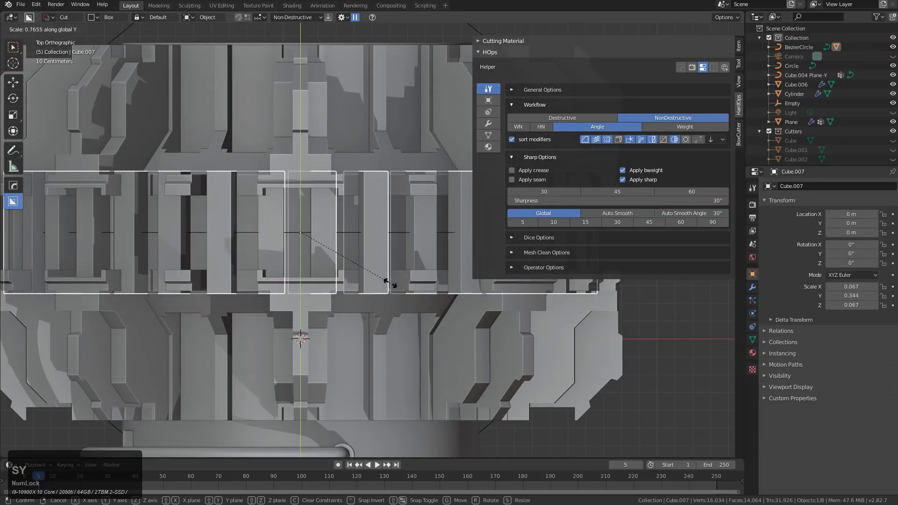
left_click(318, 234)
Add a 3-segment bevel to the bars with Hard Ops, using a width of about 0.323 and a 0.70 profile.
middle_click_drag(318, 234, 357, 224)
key("q")
left_click(326, 204)
right_click(331, 206)
scroll(331, 206, "down", 3)
key("q")
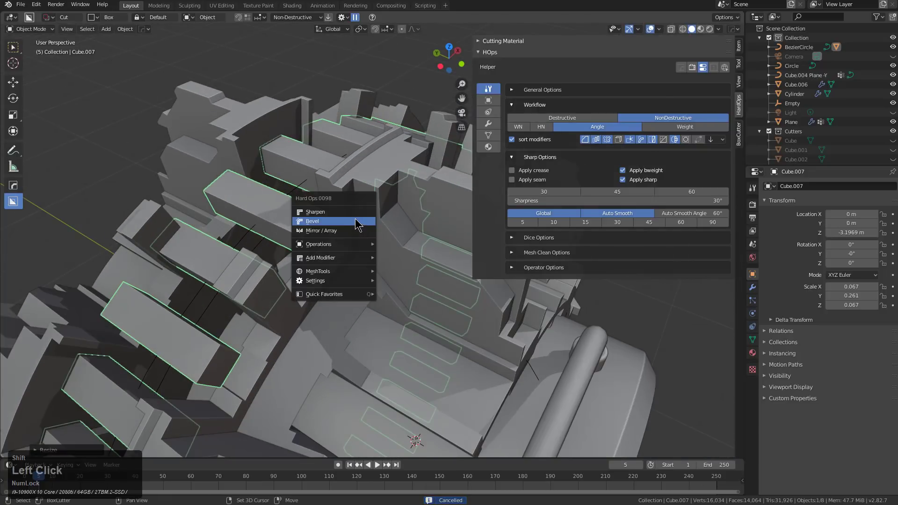
left_click(358, 221)
mouse_move(195, 228)
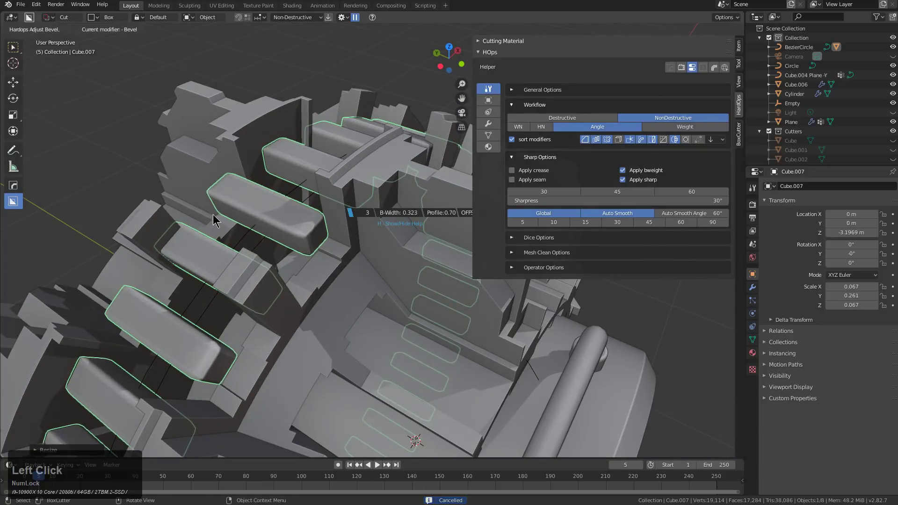
left_click(212, 214)
Isolate the bar array in local view and apply its scale.
scroll(375, 261, "down", 5)
middle_click_drag(395, 260, 334, 248)
scroll(341, 194, "up", 4)
middle_click_drag(341, 194, 330, 154)
left_click(340, 176)
key("KP_Divide")
left_click(329, 159)
key("ctrl+a")
left_click(307, 67)
Return the bars to the full scene and readjust their Hard Ops bevel to a width of about 0.019.
key("q")
left_click(330, 154)
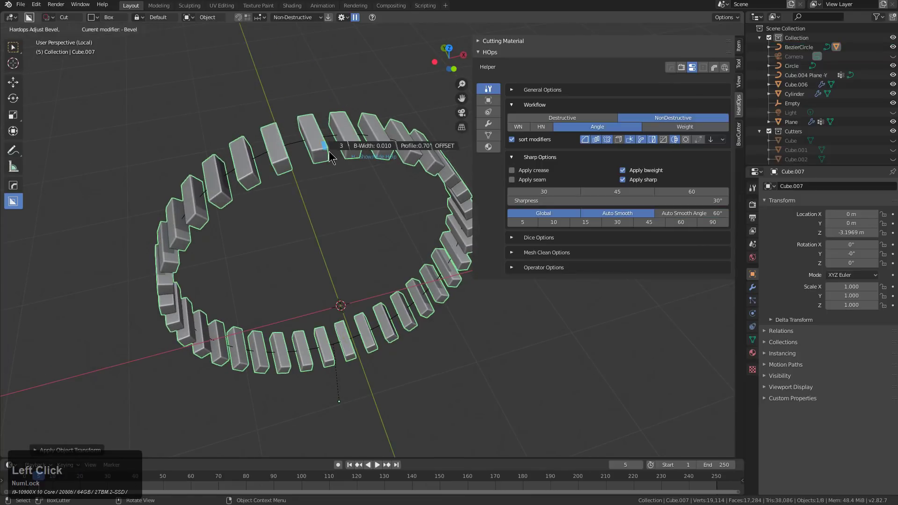
middle_click_drag(321, 159, 310, 143)
key("KP_Divide")
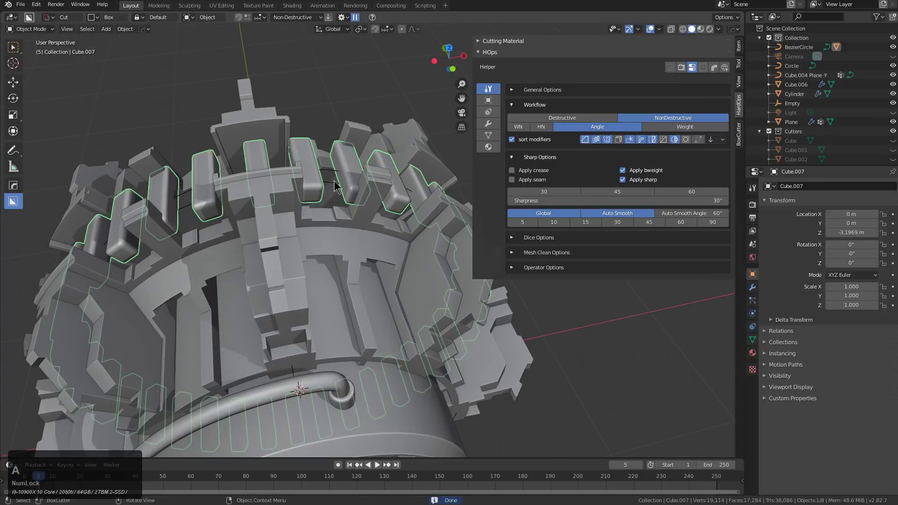
middle_click_drag(336, 185, 308, 219)
scroll(308, 220, "up", 3)
key("alt+a")
left_click(335, 219)
scroll(339, 225, "up", 3)
key("q")
left_click(337, 223, "shift")
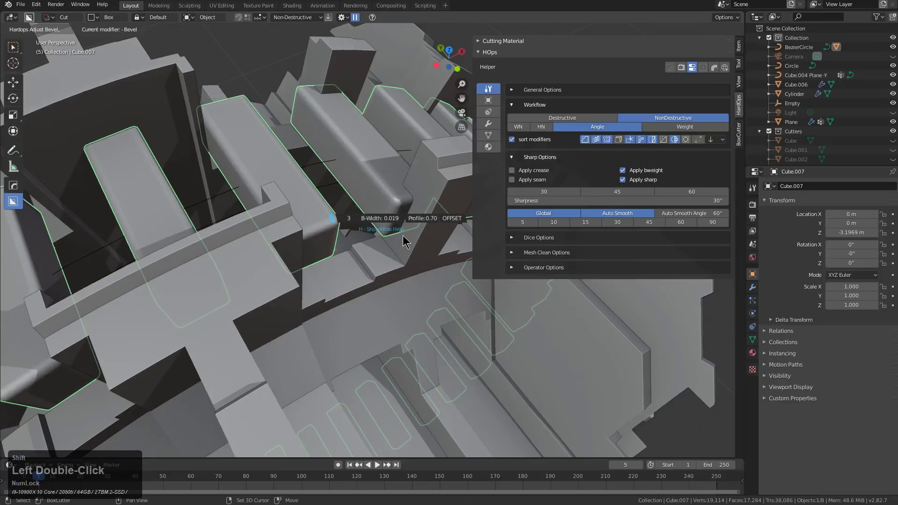
left_click(403, 235)
Add a mesh circle, rotate it 90° about X, and scale it to about 1.897 around the cylinder.
scroll(403, 236, "down", 3)
key("alt+a")
scroll(403, 243, "down", 4)
middle_click_drag(435, 280, 374, 259)
scroll(382, 242, "down", 1)
scroll(402, 266, "up", 3)
key("shift+a")
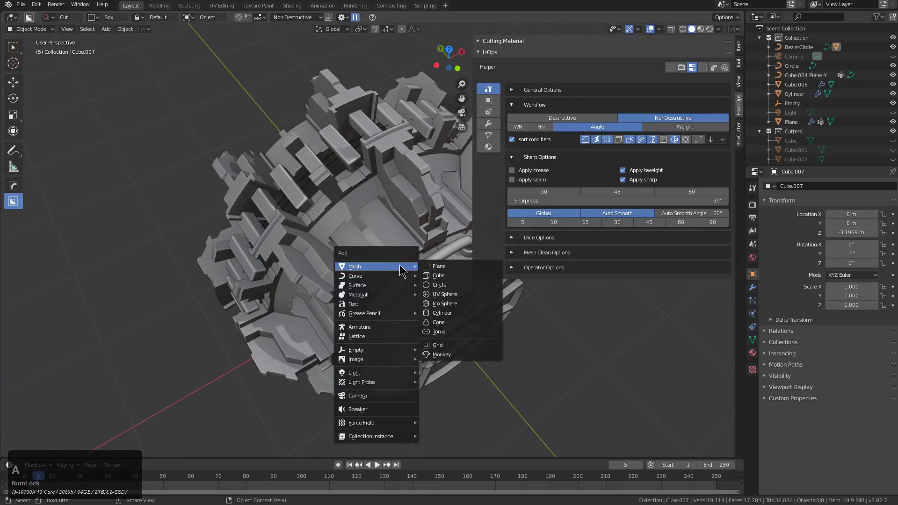
left_click(447, 283)
scroll(435, 275, "down", 4)
key("r")
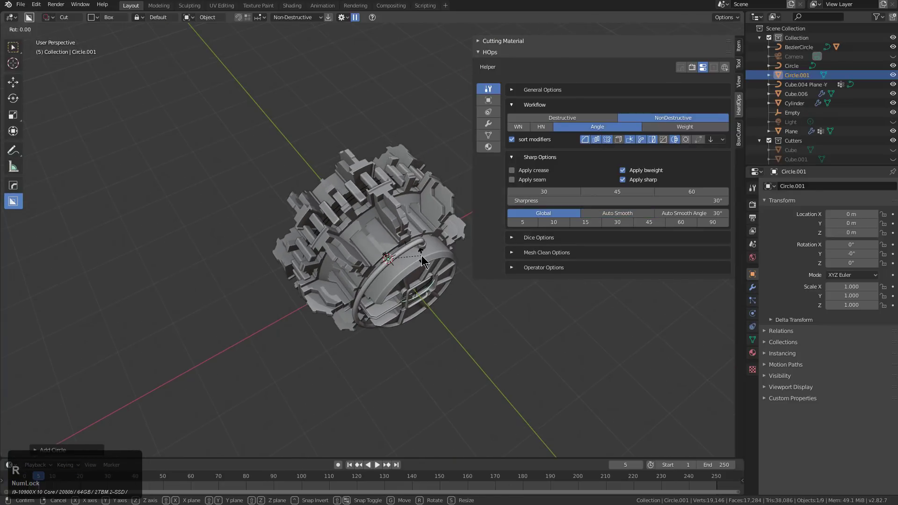
key("KP_Enter")
key("s")
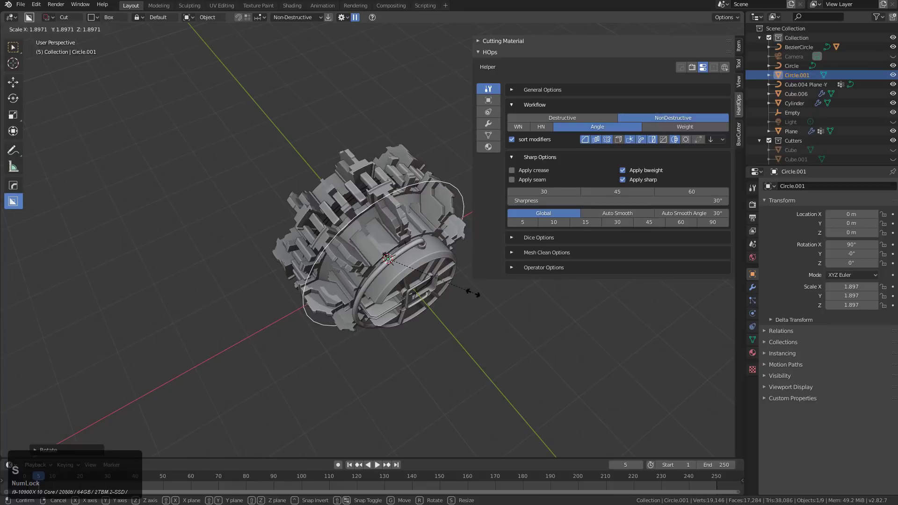
left_click(476, 296)
Extrude the circle's edges and scale them inward by about 0.67 to form a flat ring.
key("Tab")
middle_click_drag(431, 247, 372, 268, "shift")
scroll(373, 268, "up", 2)
key("e")
key("s")
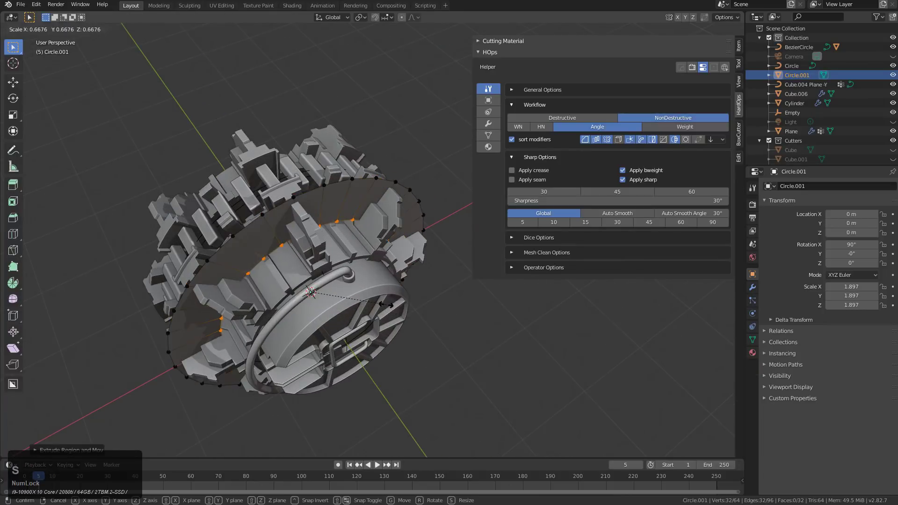
scroll(391, 306, "up", 3)
middle_click_drag(391, 307, 412, 274)
key("Tab")
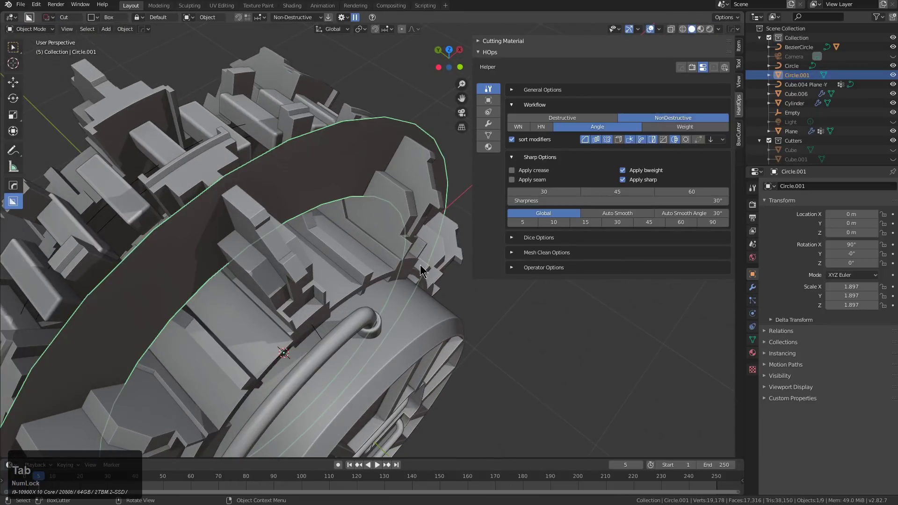
Select the boundary loops of the flat ring and mark them sharp.
key("q")
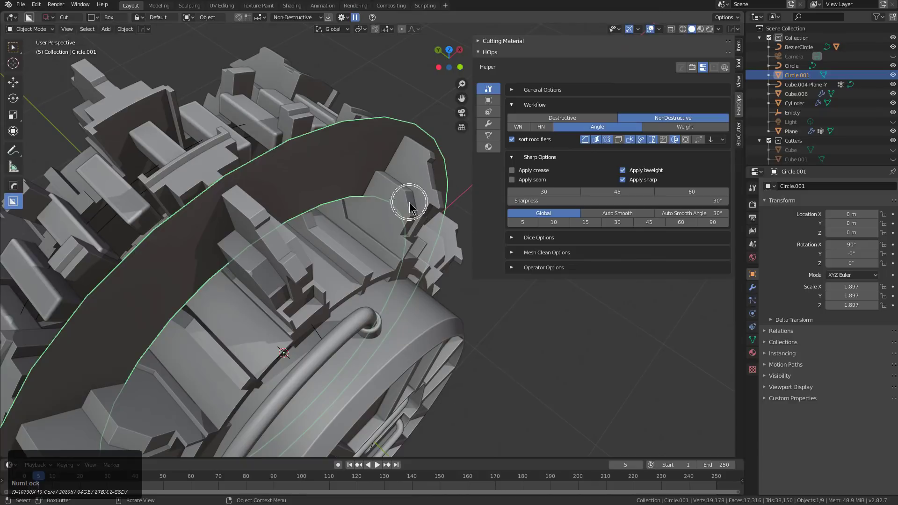
key("Tab")
key("a")
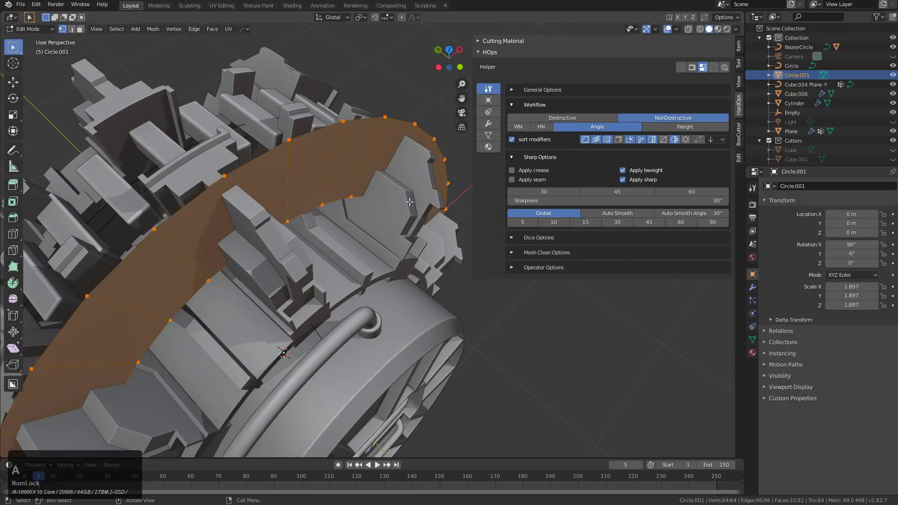
left_click(117, 29)
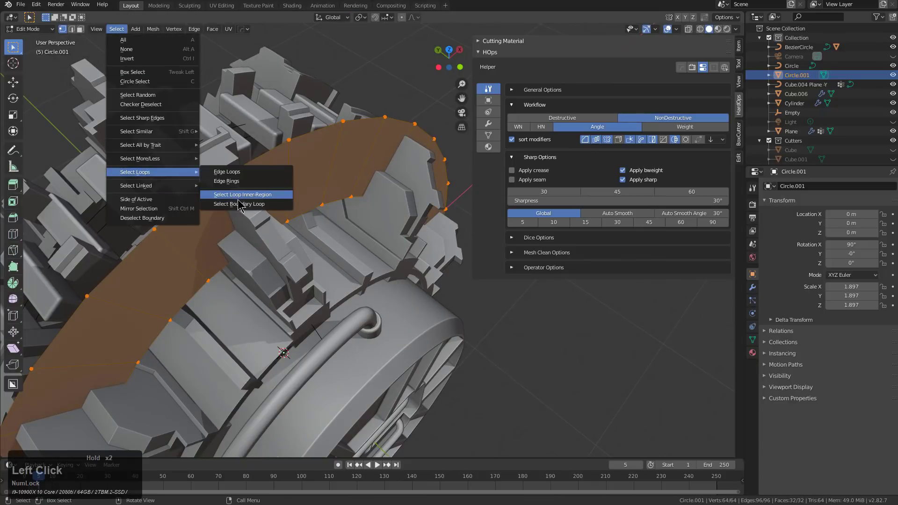
left_click(240, 204)
key("Tab")
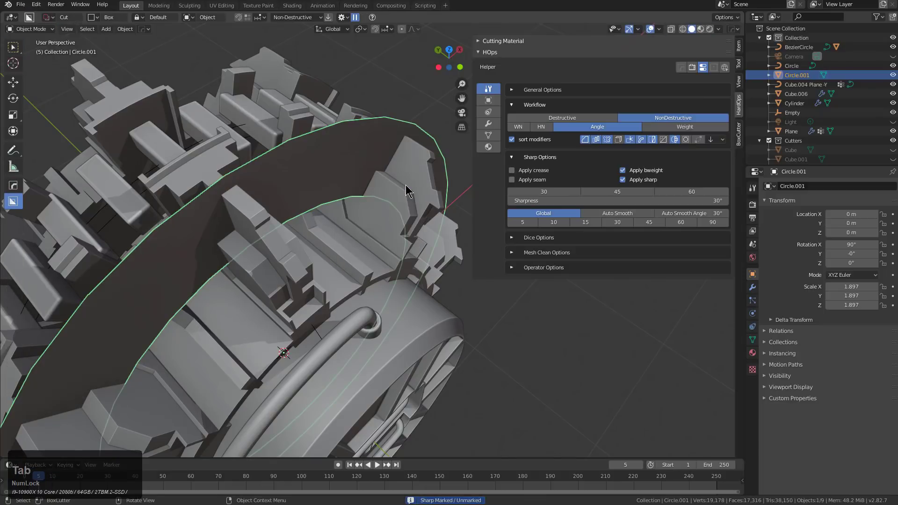
Add a subdivision modifier to the flat ring and give it thickness with Hard Ops.
key("q")
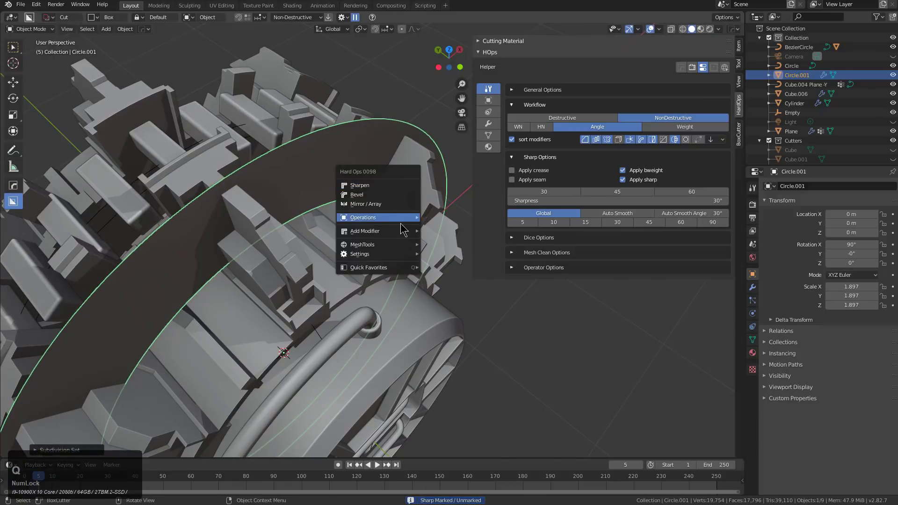
mouse_move(397, 231)
left_click(437, 236)
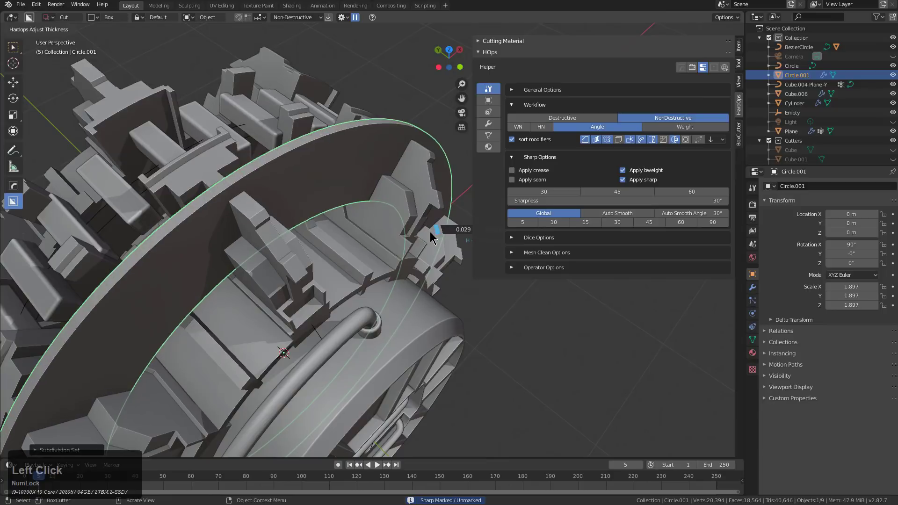
Move the thickened ring along Y to about 0.439 m, against one end of the bars.
middle_click_drag(370, 225, 351, 211)
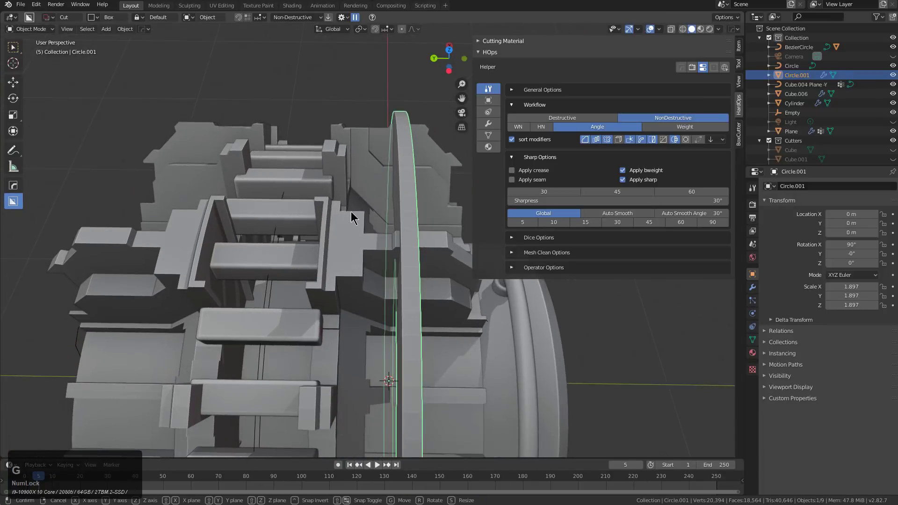
key("g")
key("x")
key("y")
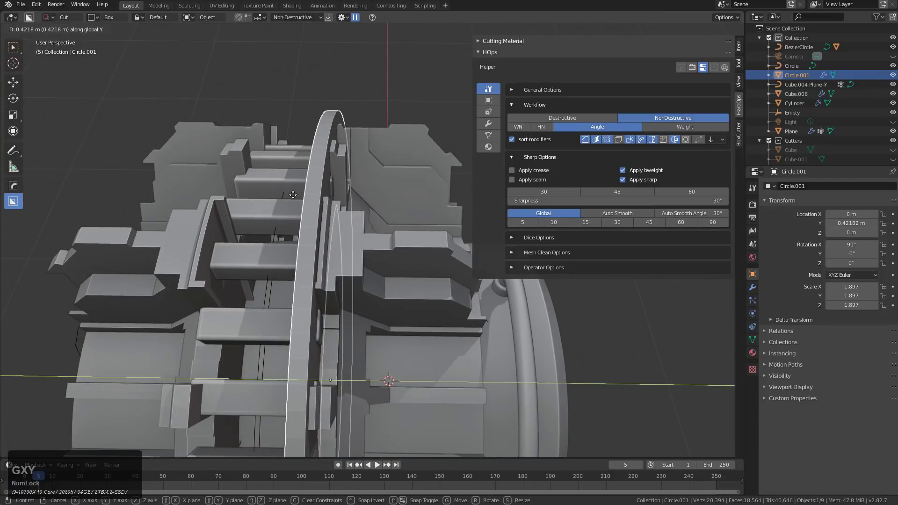
left_click(313, 212)
Mirror the ring across the Bezier circle to the opposite end of the bars.
middle_click_drag(313, 213, 379, 194)
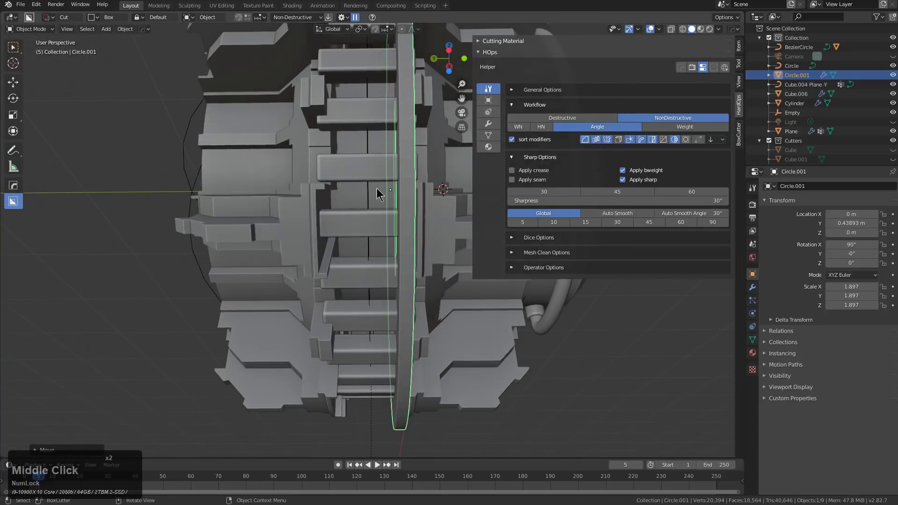
left_click(368, 295, "shift")
middle_click_drag(368, 296, 362, 230)
key("KP_Decimal")
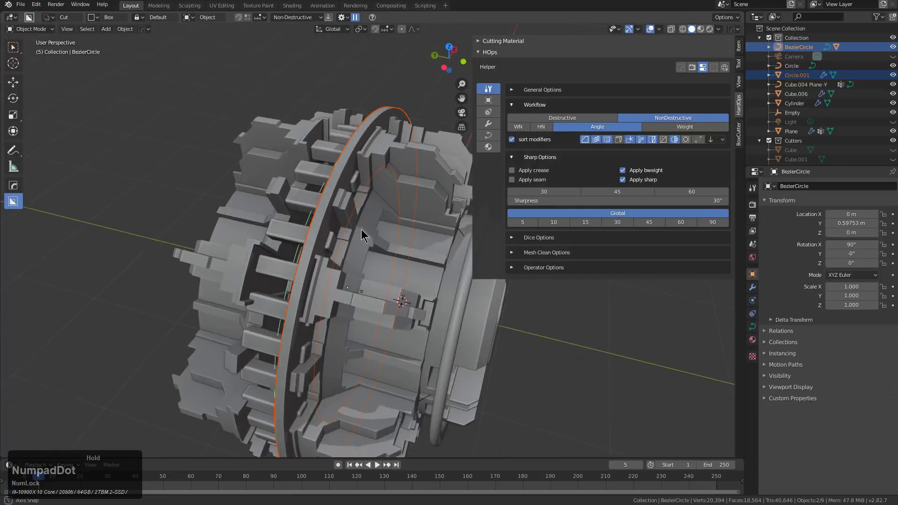
scroll(364, 243, "down", 2, "alt")
left_click(423, 309)
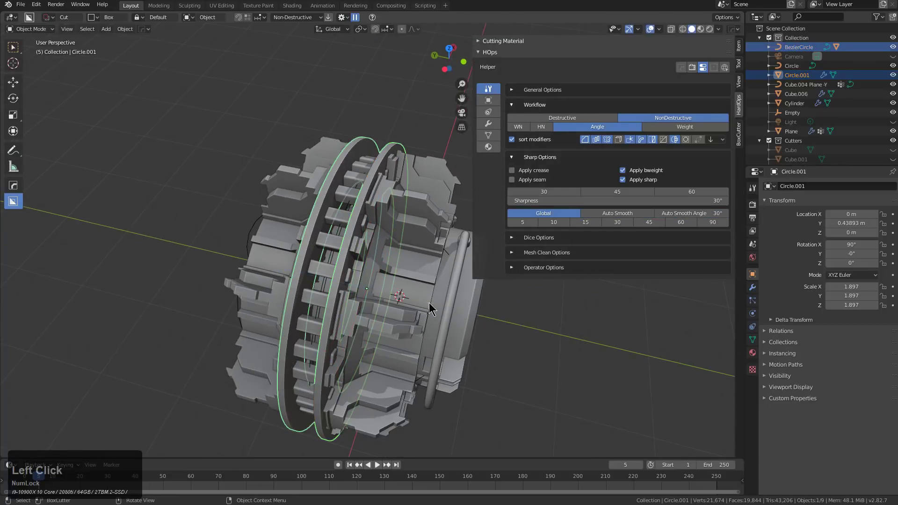
Select the arrayed bars and try to shorten them along Y to a scale of about 0.811.
scroll(367, 208, "up", 3)
middle_click_drag(346, 218, 374, 234)
scroll(384, 226, "up", 2)
key("KP_Decimal")
left_click(366, 225)
scroll(374, 234, "up", 2)
key("s")
key("x")
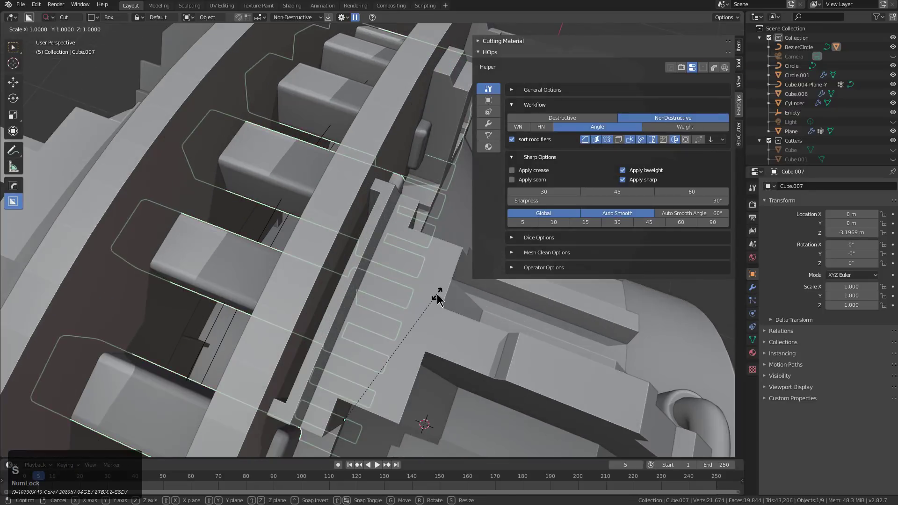
key("y")
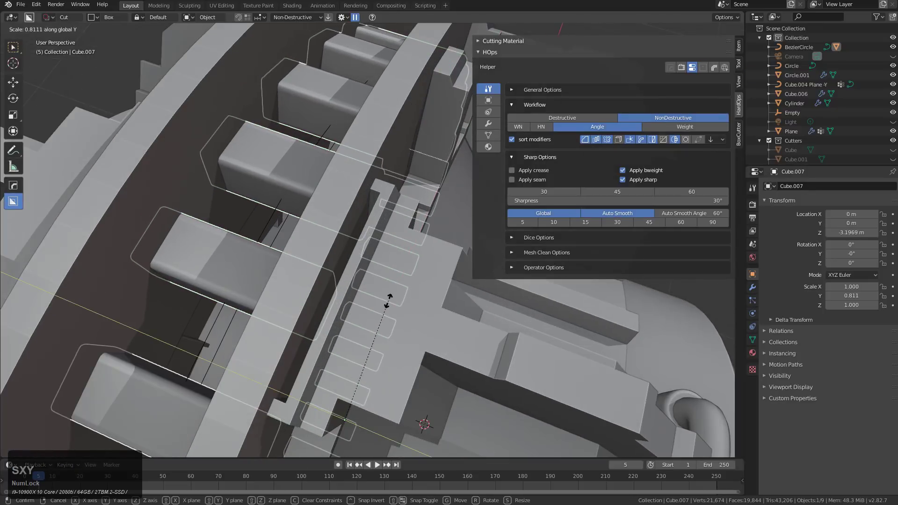
left_click(388, 301)
Start a Hard Ops bevel adjustment on the bars, cancel it, and undo the last change to them.
key("q")
left_click(392, 236)
key("Escape")
scroll(345, 219, "down", 3)
scroll(344, 220, "down", 2)
middle_click_drag(344, 220, 390, 322)
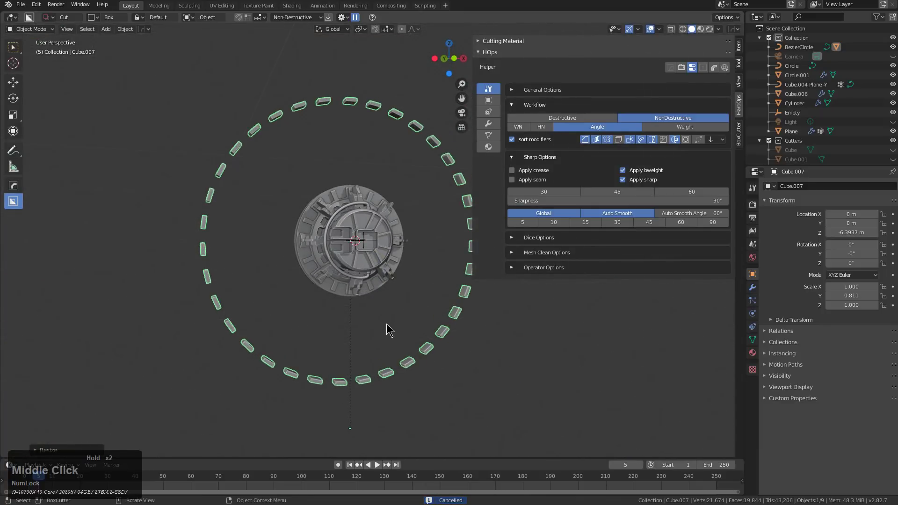
key("ctrl+z")
Set the bars' bevel width to about 0.0138 with Hard Ops.
scroll(312, 161, "up", 6)
scroll(327, 206, "up", 6)
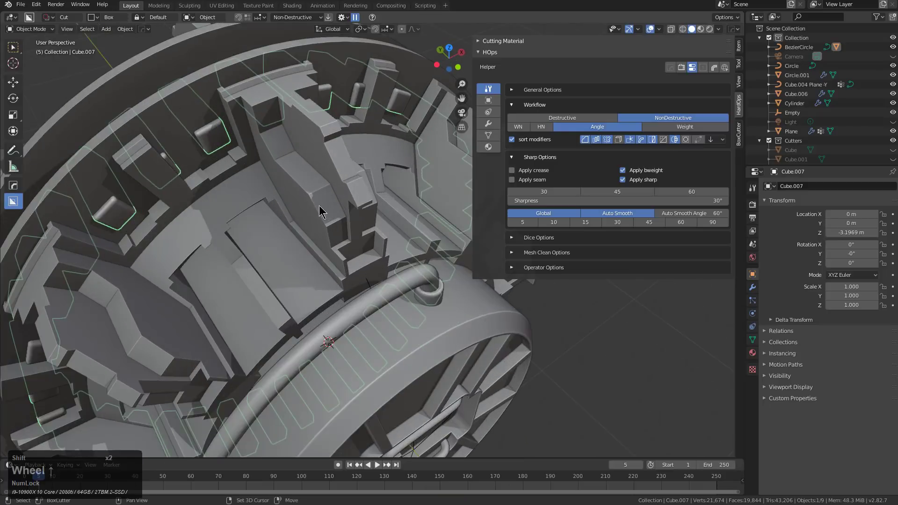
key("q")
left_click(344, 221)
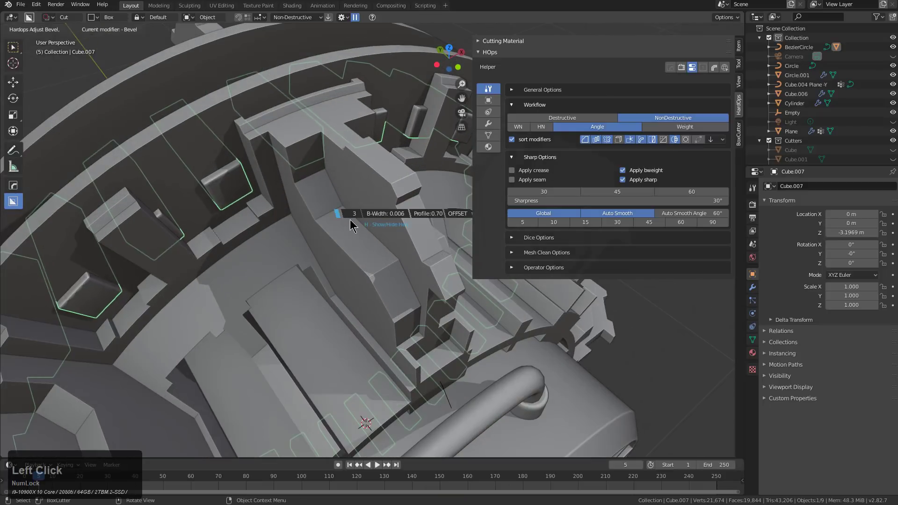
left_click(339, 220)
Enter edit mode on the arrayed bars with X-ray on and frame the source bar's mesh.
scroll(341, 222, "down", 5)
middle_click_drag(357, 257, 401, 278)
key("Tab")
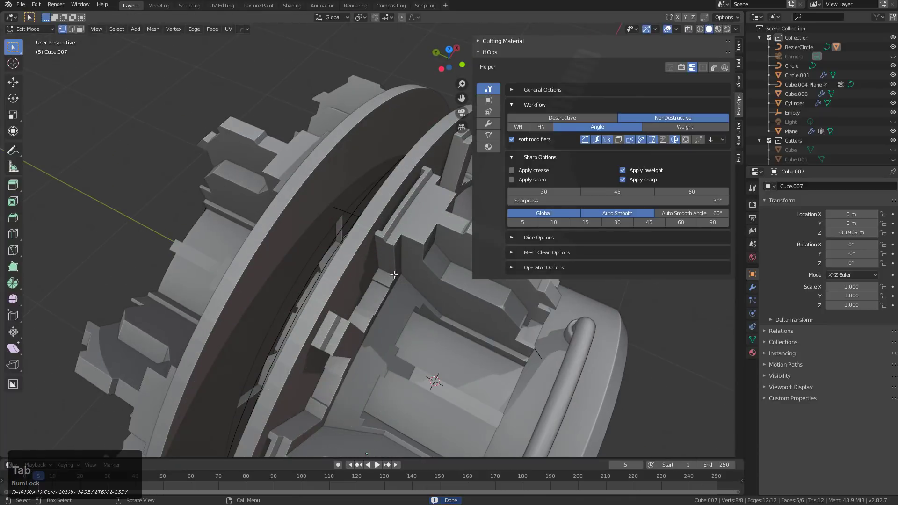
scroll(401, 278, "down", 2)
key("alt+z")
scroll(400, 278, "down", 3)
scroll(418, 368, "up", 4)
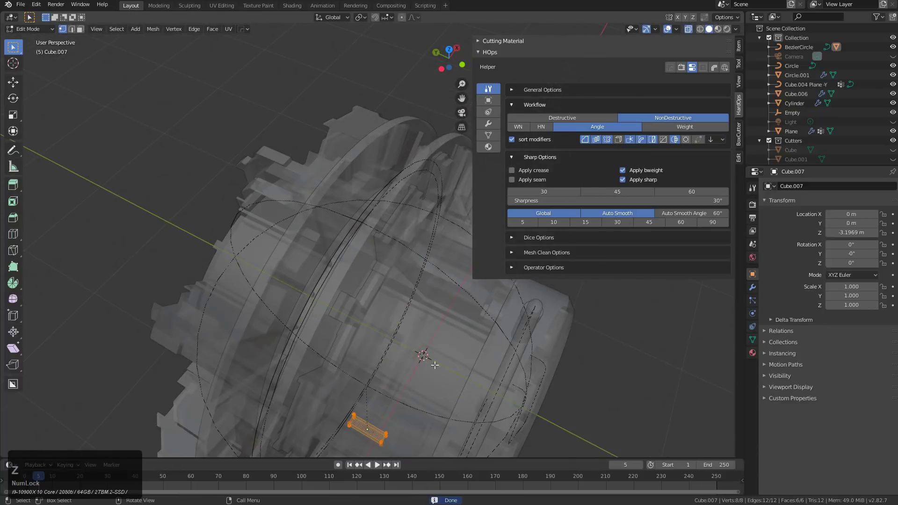
key("KP_Decimal")
scroll(401, 272, "down", 6)
Enable edit-mode display and on-cage editing for the bars' Array and Curve modifiers.
left_click(488, 124)
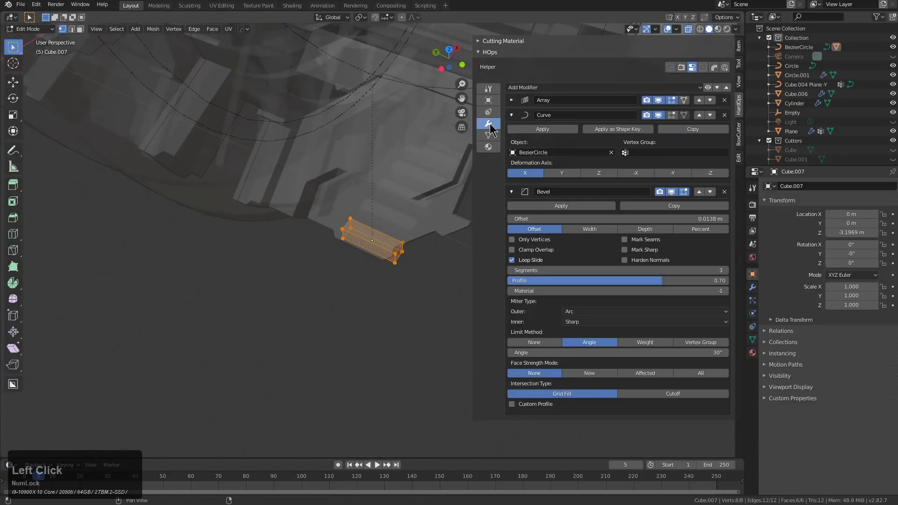
left_click_drag(686, 115, 684, 101)
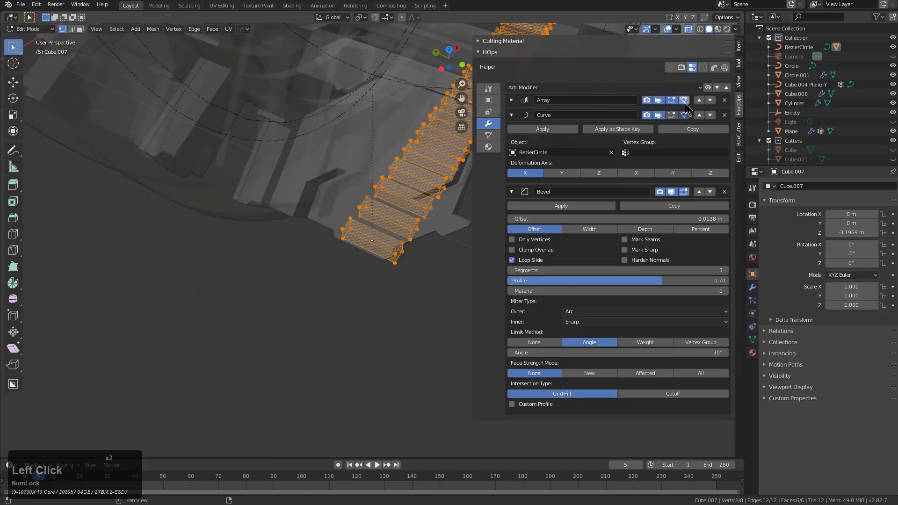
scroll(435, 173, "down", 4)
left_click(672, 116)
scroll(397, 224, "down", 4)
middle_click_drag(397, 224, 374, 234)
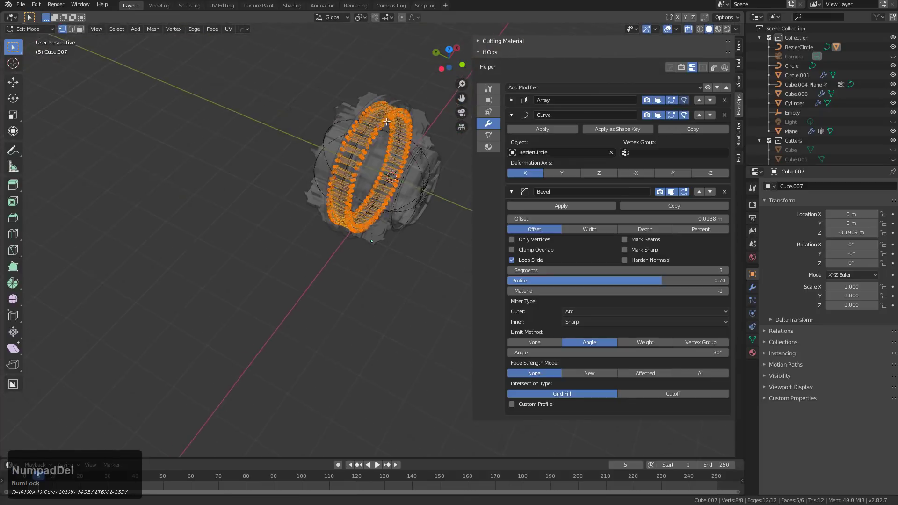
Turn X-ray off, shorten the bar mesh along global Y, and return to object mode.
scroll(374, 234, "up", 5)
key("alt+z")
middle_click_drag(346, 281, 378, 274, "shift")
scroll(369, 261, "up", 3)
scroll(379, 273, "up", 3)
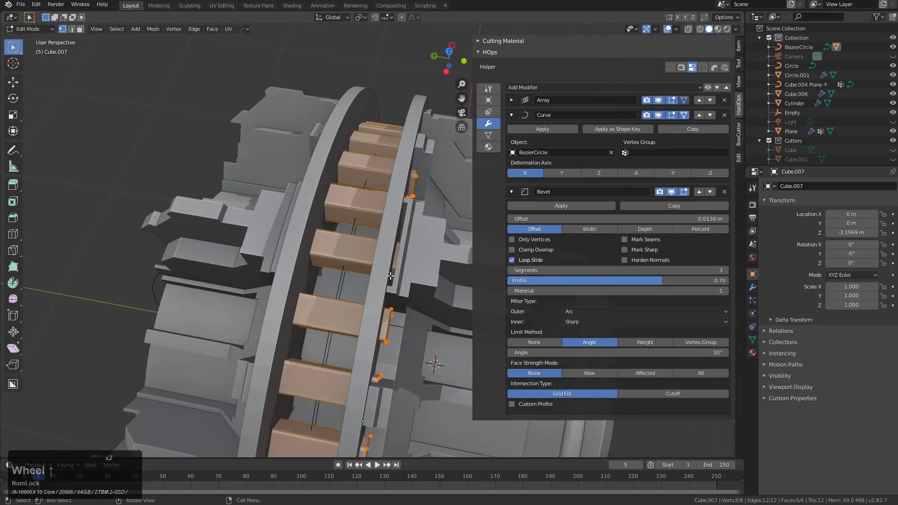
key("s")
key("x")
key("y")
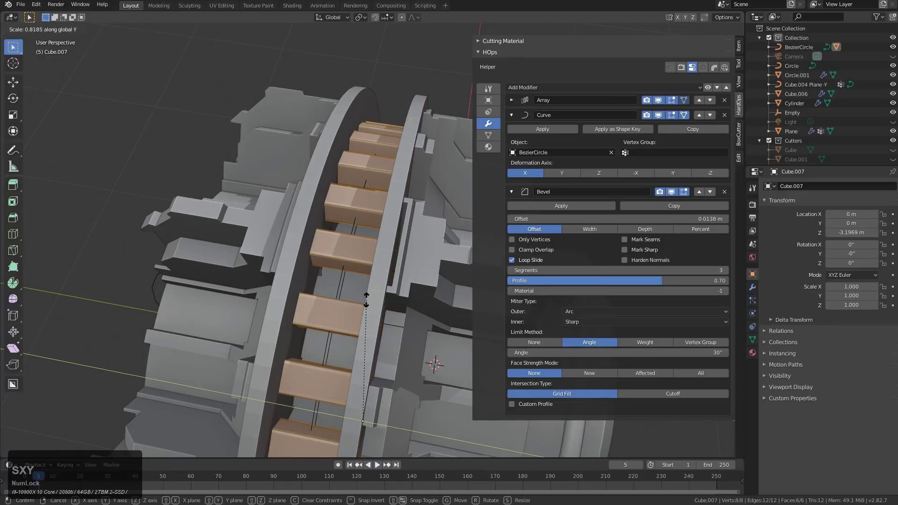
left_click(378, 332)
key("Tab")
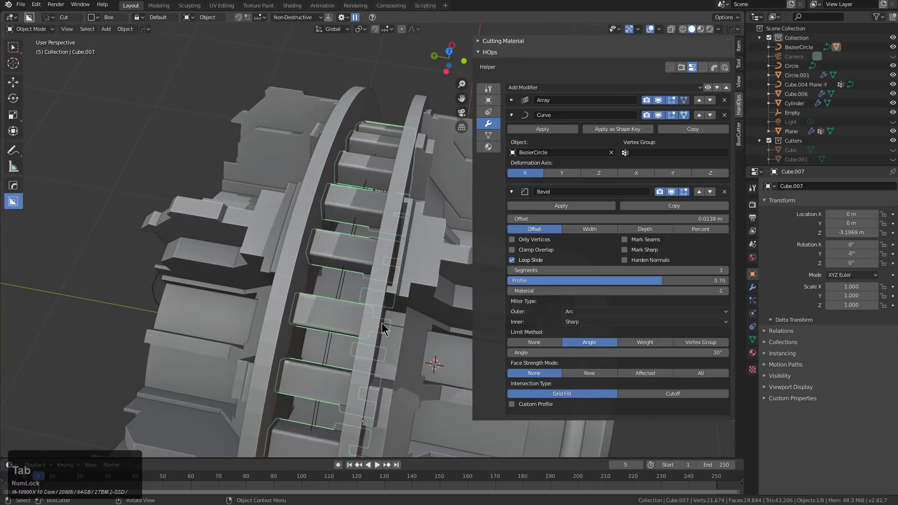
Examine the shortened bars and the whole assembly from the side and the front.
scroll(382, 322, "down", 5)
middle_click_drag(381, 323, 262, 224)
scroll(307, 267, "up", 3)
mouse_move(290, 205)
middle_mouse_down("shift")
mouse_move(307, 267)
mouse_move(276, 246)
mouse_move(275, 210)
mouse_move(303, 206)
middle_mouse_up("shift")
scroll(303, 207, "up", 1)
key("KP_Decimal")
middle_click_drag(330, 263, 358, 226)
key("KP_Decimal")
scroll(360, 220, "up", 4)
Add a Bezier circle around the cylinder, rotated 90° about X and scaled to about 1.626.
key("shift+a")
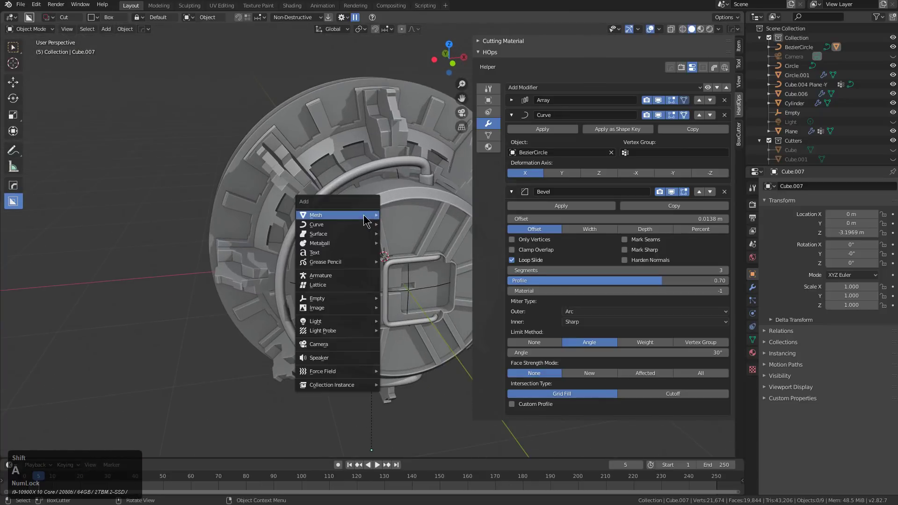
mouse_move(363, 215)
left_click(337, 224)
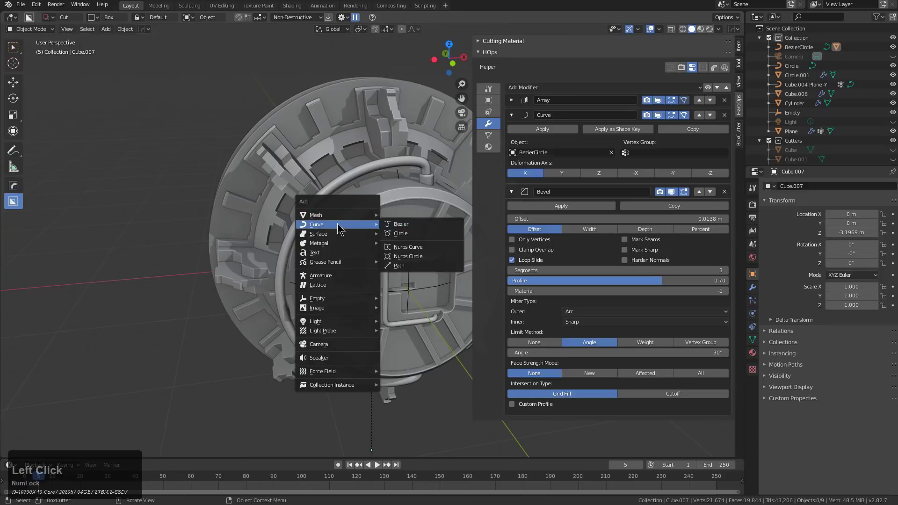
left_click(404, 234)
scroll(398, 236, "down", 2)
key("KP_Enter")
key("s")
left_click(434, 255)
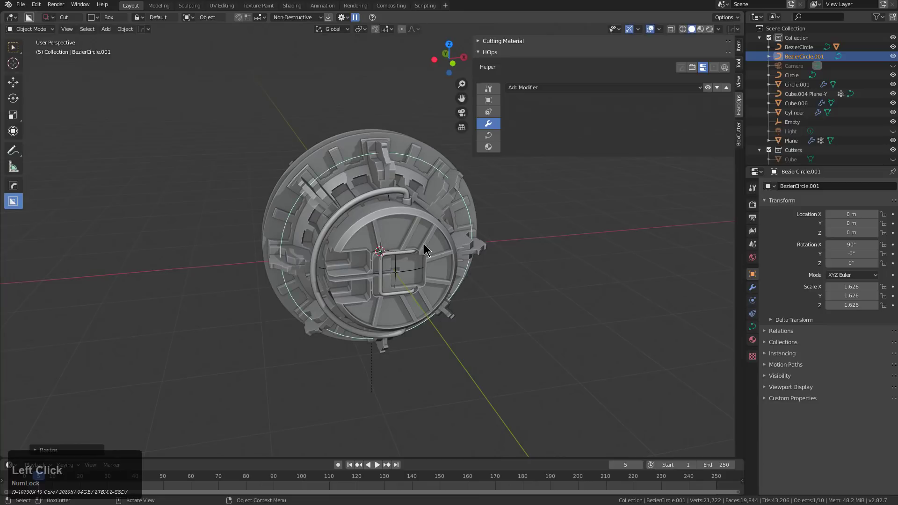
Give the new circle a tube thickness of about 0.023 with Hard Ops and add a level-1 subdivision.
middle_click_drag(431, 251, 431, 256)
scroll(431, 257, "up", 3)
key("q")
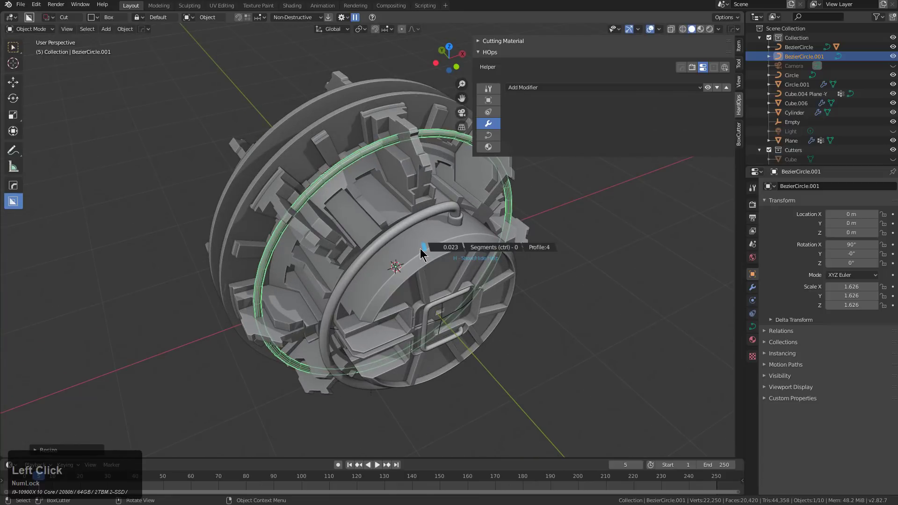
left_click(421, 248)
key("ctrl+1")
middle_click_drag(419, 257, 465, 247)
scroll(444, 272, "up", 3)
key("q")
left_click(449, 272)
Mirror the new tube along Z across the BezierCircle object with Hard Ops Mirror.
scroll(484, 273, "down", 3)
middle_click_drag(355, 257, 352, 263)
scroll(351, 265, "up", 3)
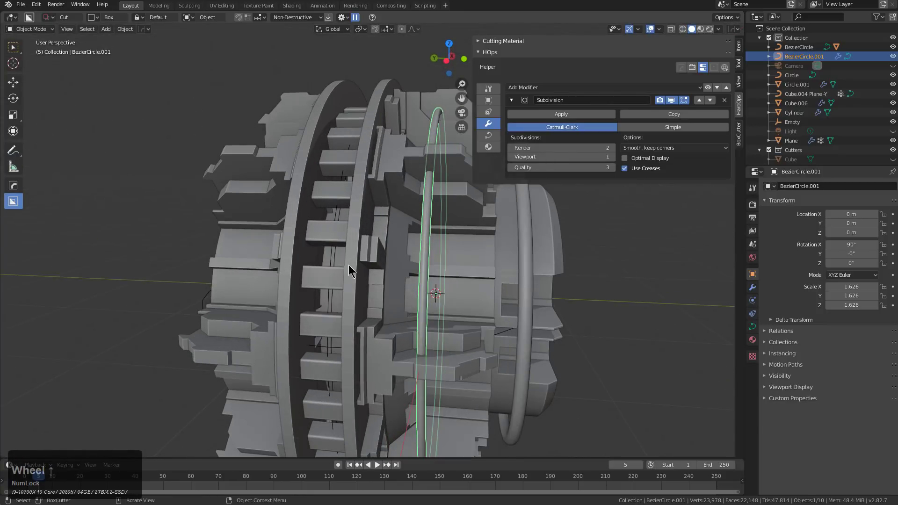
left_click(443, 261)
key("alt+x")
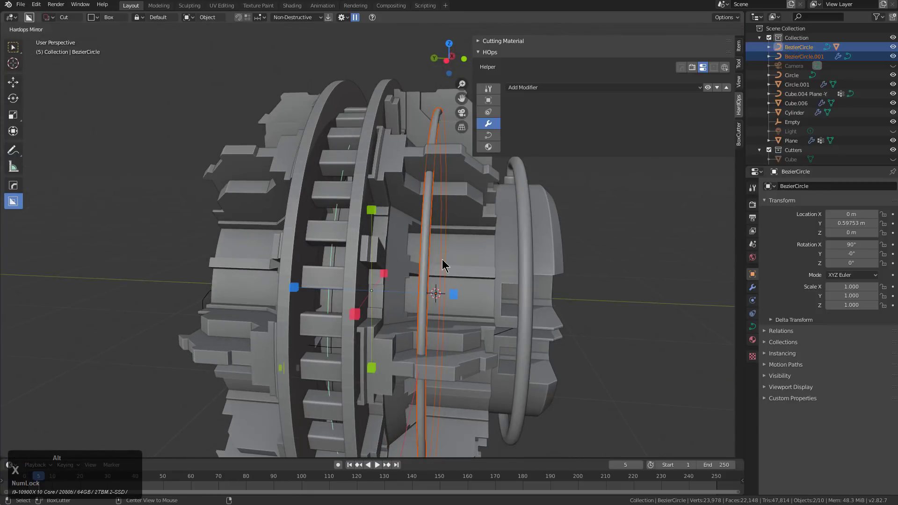
left_click(446, 294)
middle_click_drag(446, 295, 366, 254)
scroll(365, 255, "up", 2)
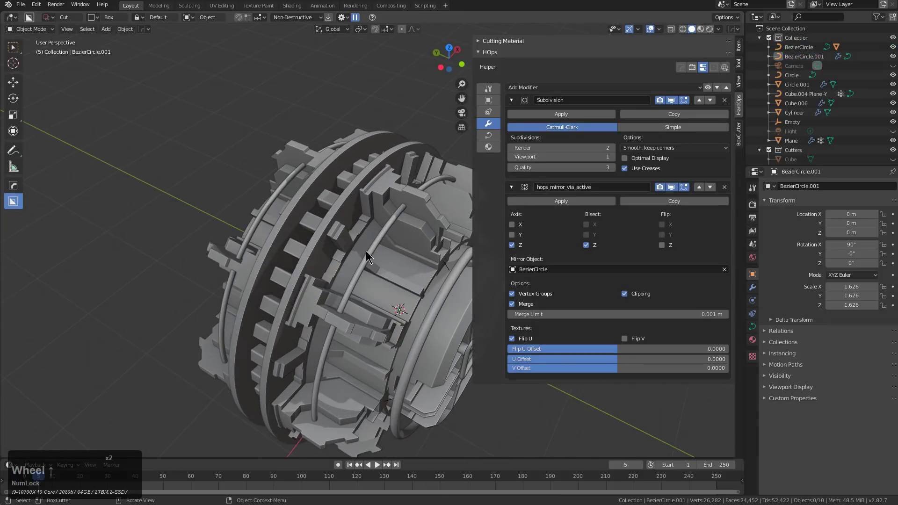
Move the mirrored tube along global Y to about 0.115 m.
left_click(380, 256)
scroll(390, 260, "up", 2)
key("g")
key("x")
key("y")
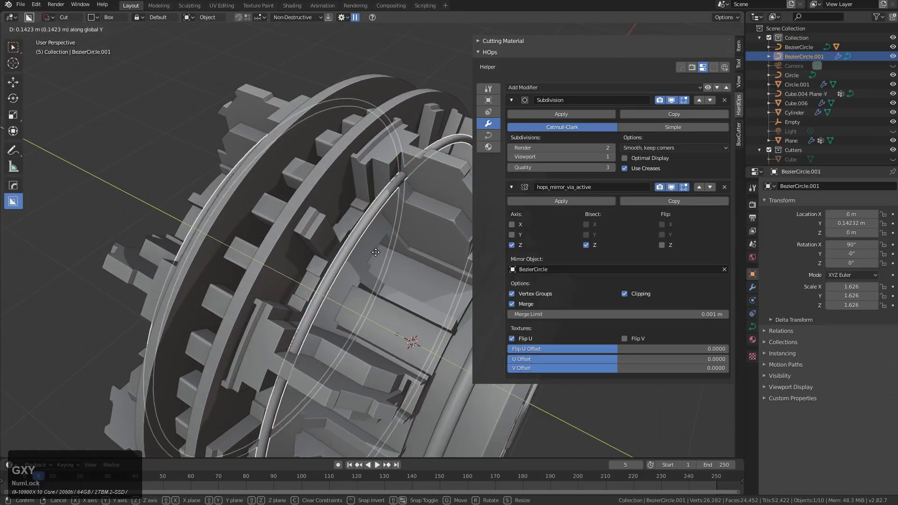
left_click(423, 279)
Scale the mirrored tube to about 1.731 and shift it along Y to about 0.103 m.
key("s")
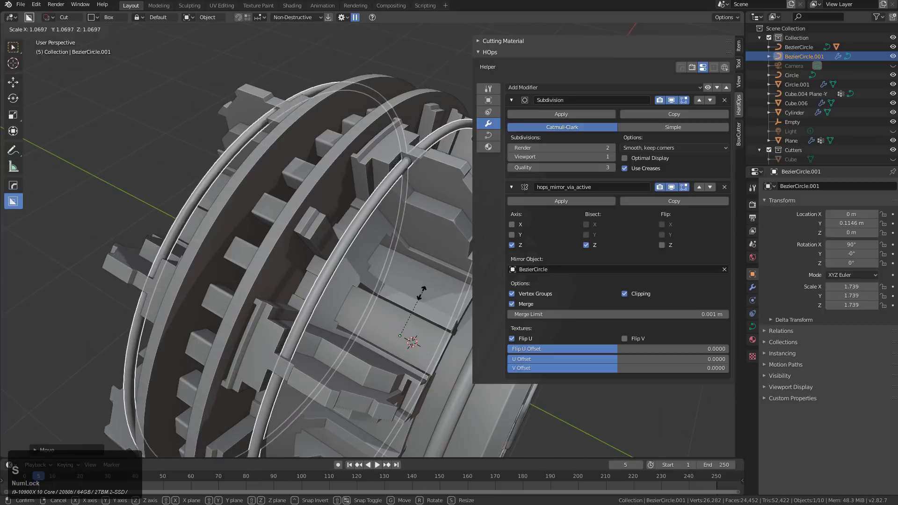
left_click(418, 292)
key("g")
key("x")
key("z")
key("y")
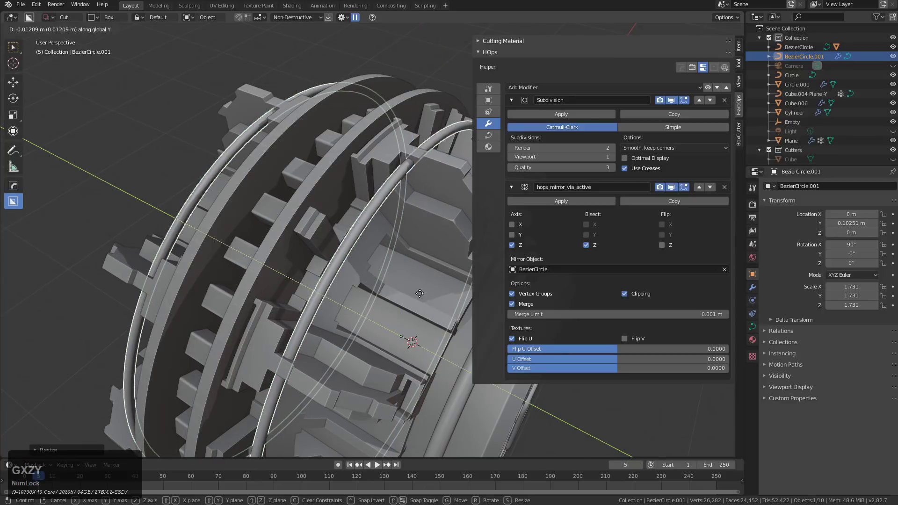
left_click(419, 293)
Duplicate the tube's whole curve in edit mode and scale the copy to about 0.70 as an inner ring.
scroll(366, 260, "down", 3)
middle_click_drag(367, 260, 308, 239)
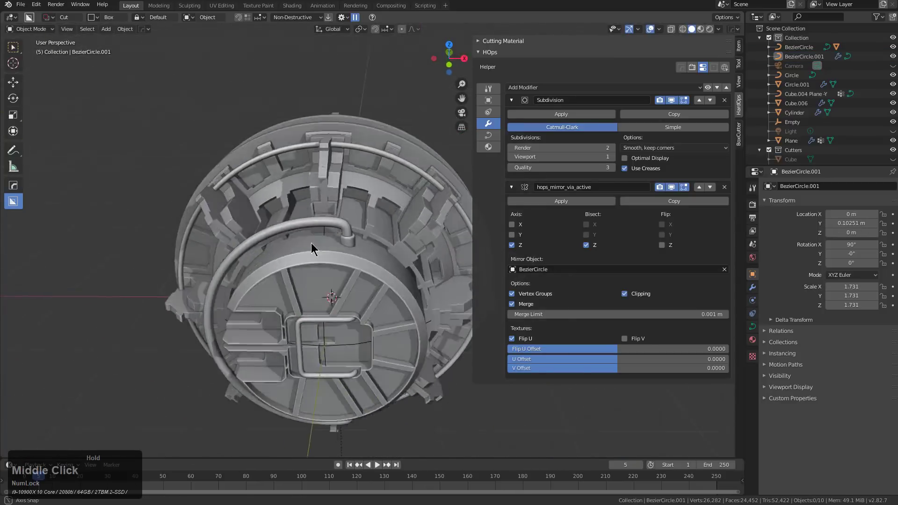
scroll(365, 229, "up", 3)
middle_click_drag(357, 215, 357, 204)
key("Tab")
key("a")
key("shift+d")
right_click(416, 304)
key("s")
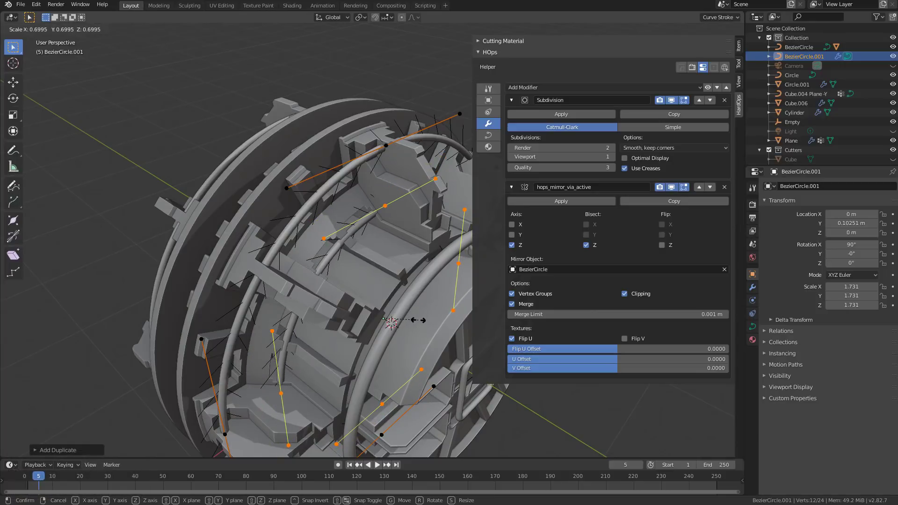
left_click(415, 324)
Move the inner ring about 0.079 m along Y, adjust its scale slightly, and leave edit mode.
key("g")
key("y")
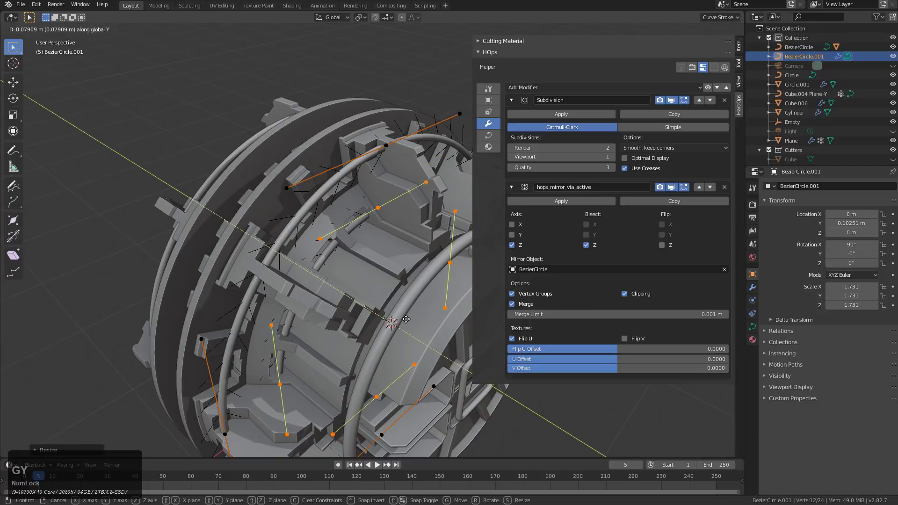
left_click(406, 319)
key("s")
left_click(412, 306)
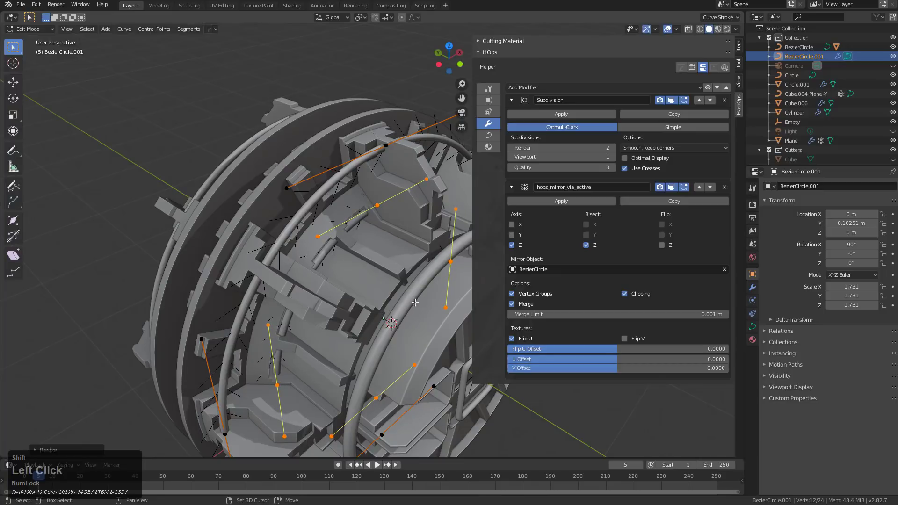
key("Tab")
Select the main Plane body and scroll through its booleans with Hard Ops Object Scroll to the Cube.002 cutter.
scroll(372, 267, "down", 1)
key("a")
middle_click_drag(370, 268, 363, 225)
scroll(316, 282, "down", 1)
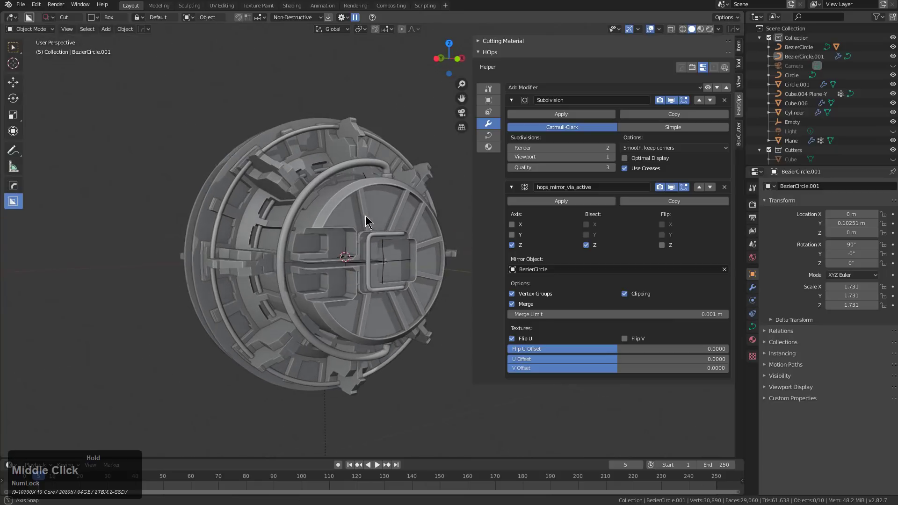
scroll(345, 236, "up", 4)
left_click(326, 197)
key("q")
left_click(312, 220)
scroll(311, 220, "down", 1)
scroll(311, 227, "down", 4)
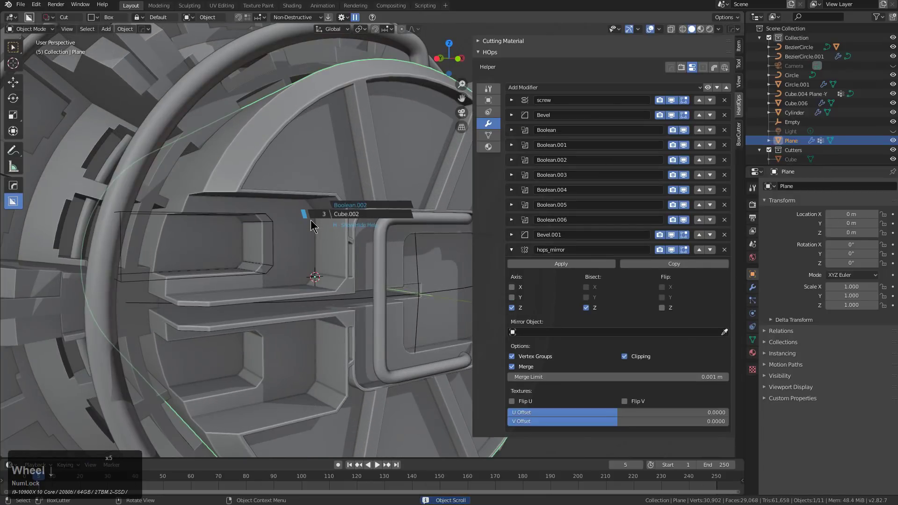
Apply Hard Ops Shift Boolean to the Cube.002 cutter to split its volume off as a separate piece, hiding the cutter.
key("KP_Decimal")
middle_click_drag(311, 224, 352, 232)
key("q")
mouse_move(419, 253)
middle_mouse_down()
mouse_move(390, 257)
mouse_move(427, 244)
middle_mouse_up()
left_click(382, 296)
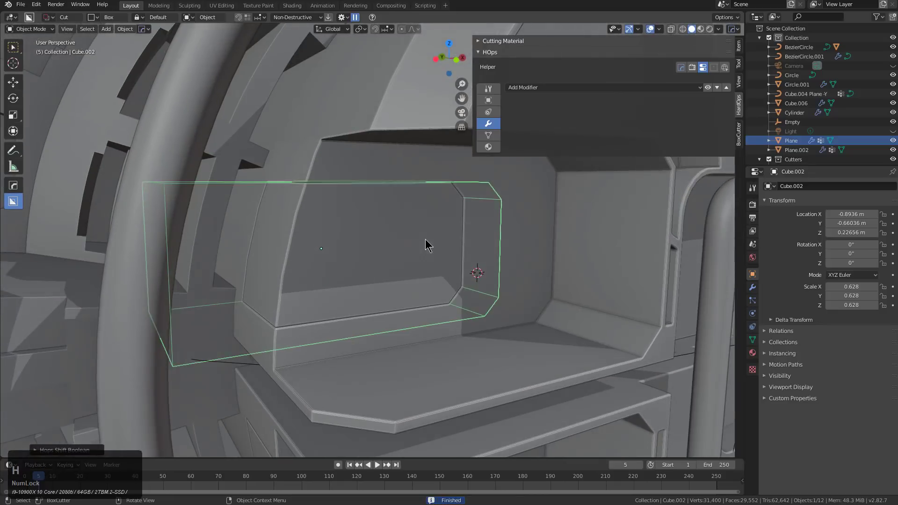
Select the separated piece in the front recess and cut a rectangular opening into its face with BoxCutter.
left_click(428, 241)
mouse_move(409, 195)
left_mouse_down()
mouse_move(261, 255)
mouse_move(213, 318)
left_mouse_up()
left_click(201, 305)
middle_click_drag(315, 269, 369, 257)
left_click_drag(391, 283, 388, 279)
middle_click_drag(399, 254, 208, 214)
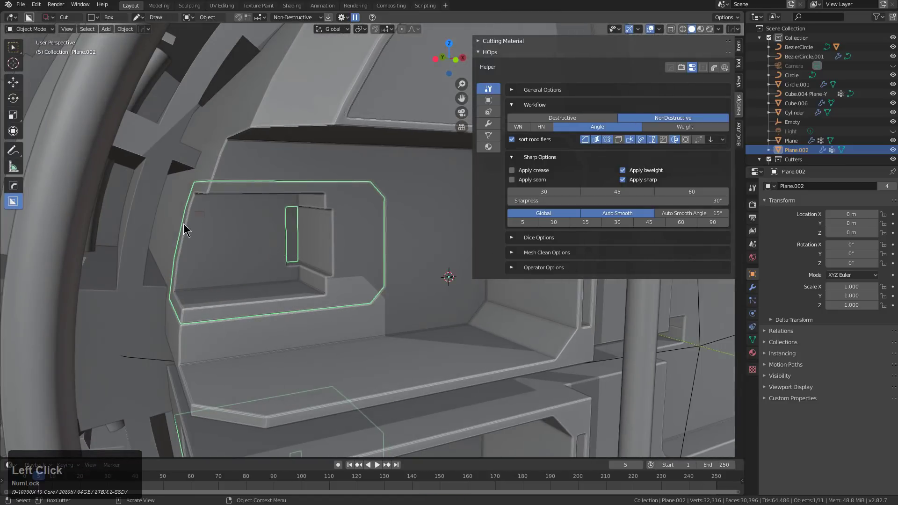
Cut one rectangular notch into the left end of the inset panel and another into its right edge.
left_click_drag(136, 266, 130, 268)
left_click(114, 253)
middle_click_drag(338, 253, 272, 236, "shift")
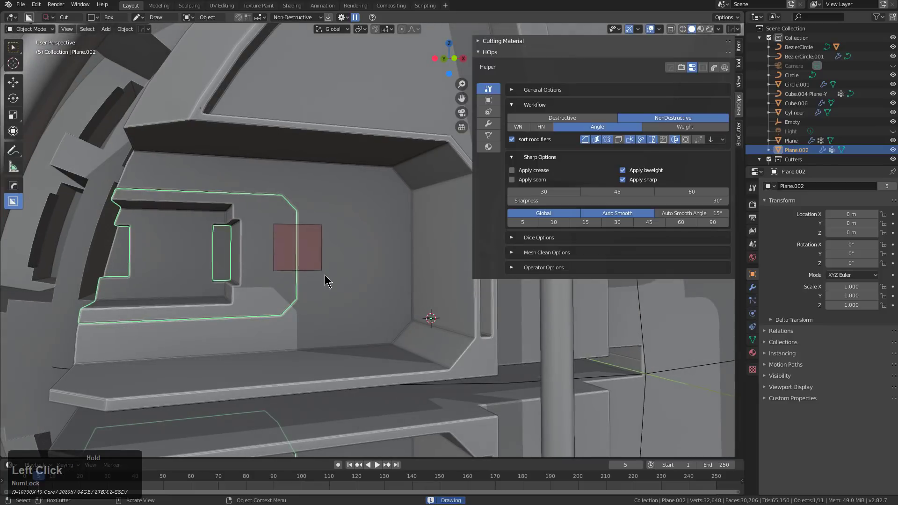
left_click_drag(332, 284, 332, 285)
left_click(268, 255)
middle_click_drag(268, 255, 338, 245)
scroll(291, 295, "up", 2, "shift")
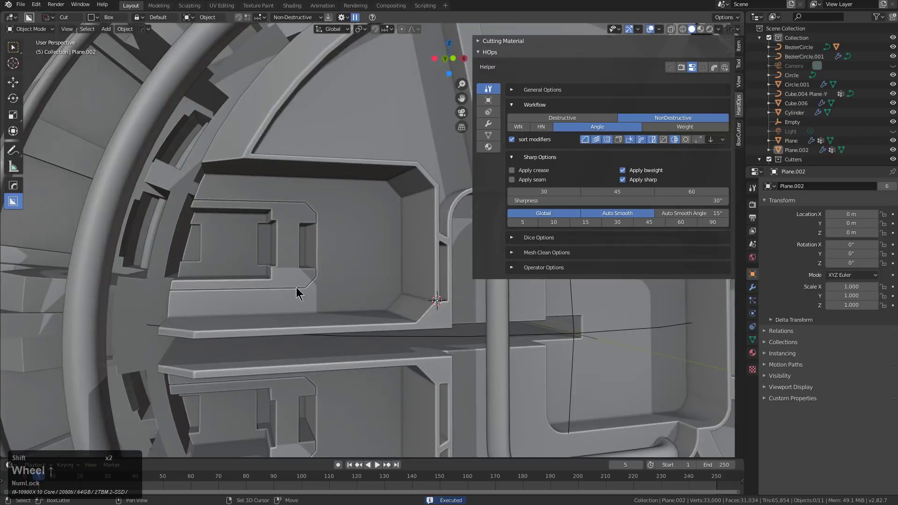
Cut a long, shallow box into the lower edge of the inset panel.
scroll(291, 296, "up", 3)
left_click(251, 296)
mouse_move(172, 293)
left_mouse_down()
mouse_move(301, 316)
mouse_move(361, 316)
left_mouse_up()
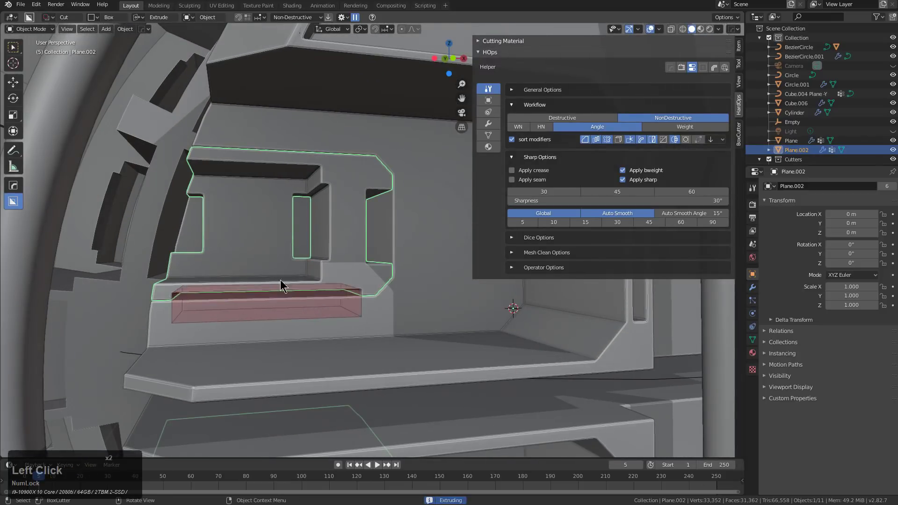
Duplicate the long cutter's geometry along Z to the inset panel's upper edge, and hide the cutter.
key("Tab")
key("shift+d")
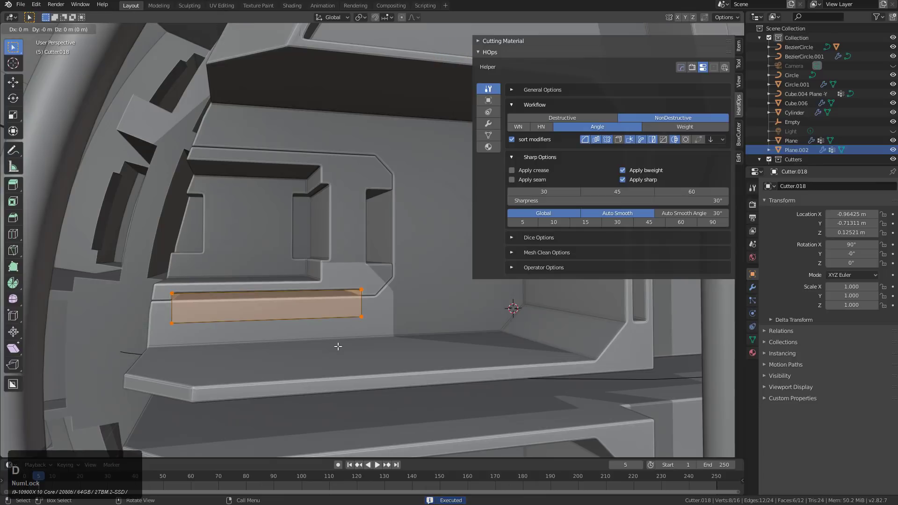
key("z")
left_click(342, 242)
key("Tab")
scroll(342, 242, "down", 1)
mouse_move(342, 242)
middle_mouse_down()
mouse_move(370, 223)
mouse_move(359, 266)
mouse_move(347, 252)
middle_mouse_up()
key("h")
Cut a small box beside the inset panel's right notch and rotate its cutter about Z.
scroll(363, 242, "down", 2)
scroll(342, 253, "up", 1)
left_click(338, 246)
scroll(333, 234, "up", 2)
mouse_move(323, 224)
left_mouse_down()
mouse_move(353, 262)
mouse_move(341, 245)
mouse_move(377, 241)
left_mouse_up()
middle_click_drag(378, 241, 409, 265)
key("r")
key("z")
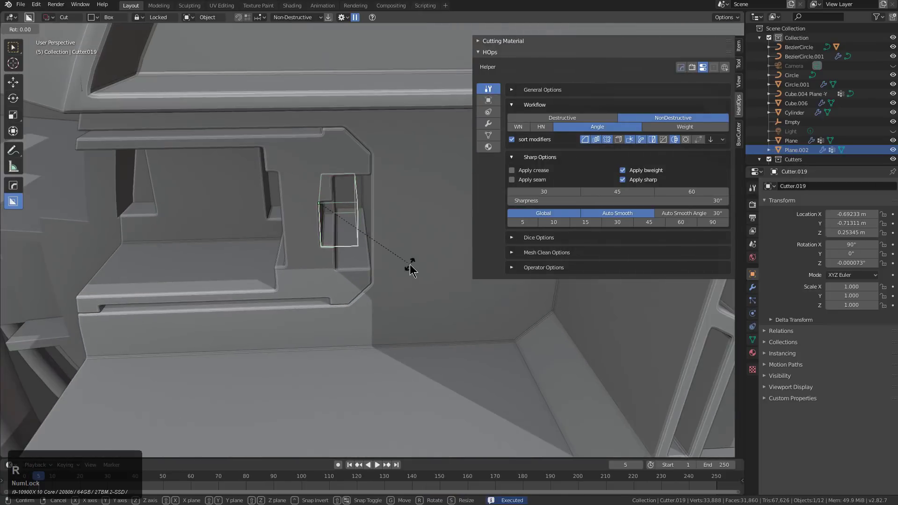
left_click(358, 279)
Cut a box into the compartment's back wall, overlapping the right edge of the inset panel.
scroll(360, 262, "down", 2)
middle_click_drag(360, 248, 267, 240)
scroll(399, 273, "down", 5)
scroll(356, 272, "up", 3)
left_click(333, 254)
scroll(267, 240, "up", 3)
scroll(284, 229, "up", 1)
left_click_drag(240, 269, 239, 291)
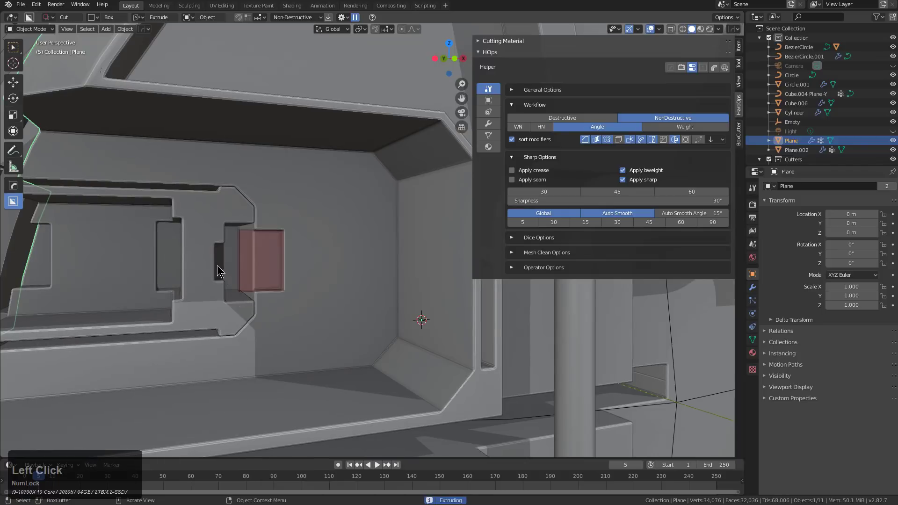
left_click(300, 245)
scroll(327, 268, "up", 2)
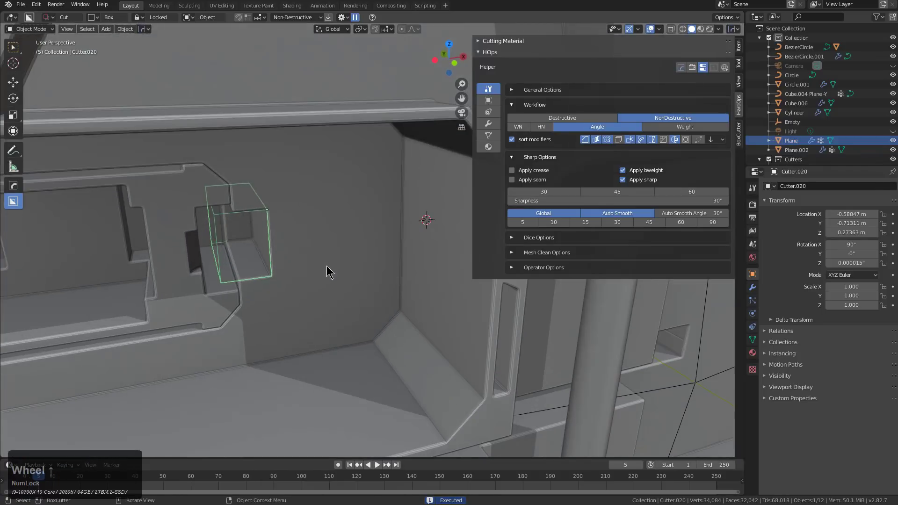
Rotate the back-wall cutter about 28° around the global Z axis to slant the pocket.
key("r")
key("z")
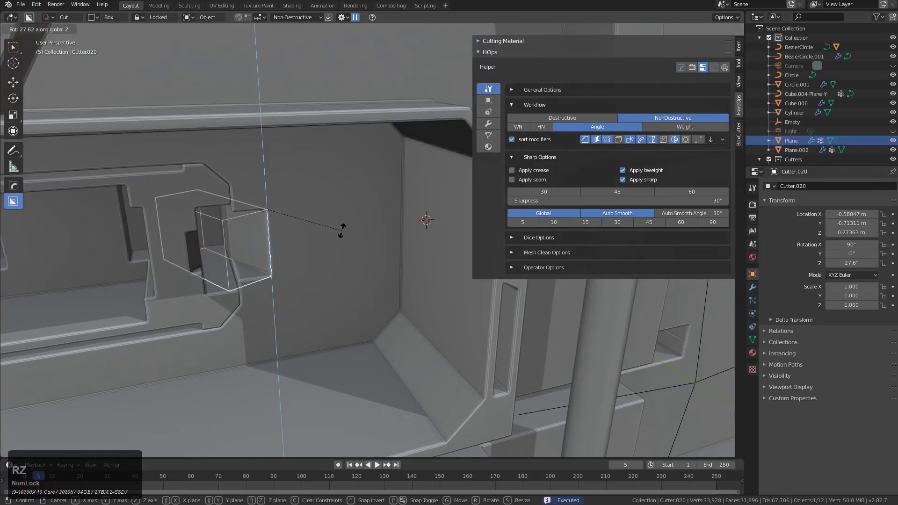
left_click(341, 230)
middle_click_drag(316, 256, 335, 243)
scroll(317, 242, "up", 2)
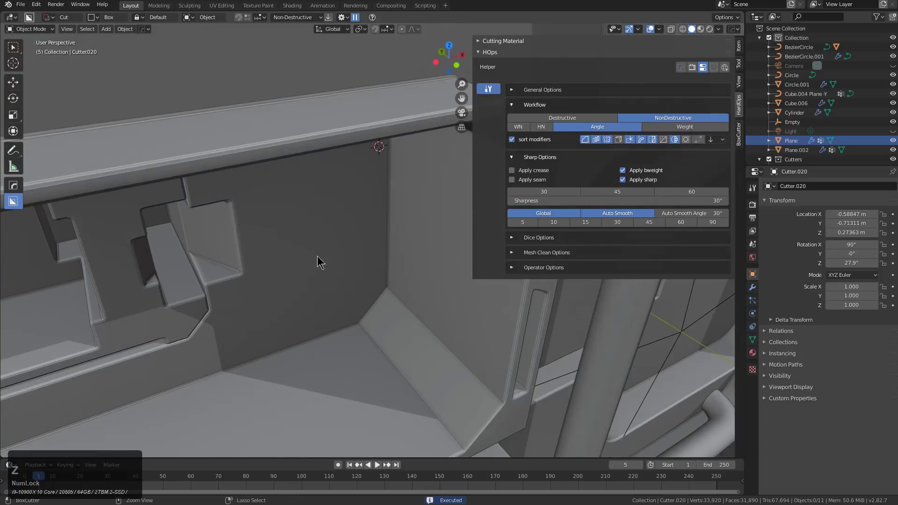
Restore the hidden back-wall cutter and rotate it further around the global Z axis.
key("ctrl+z")
key("r")
key("z")
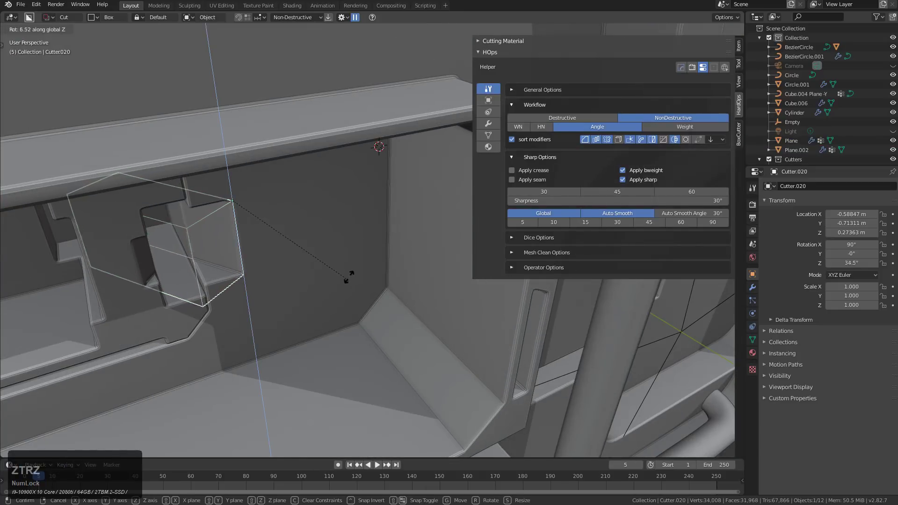
left_click(332, 268)
key("r")
key("z")
left_click(330, 259)
Cut a small rectangular hole into the upper compartment's back wall, right of the slanted pocket.
scroll(336, 259, "down", 3)
mouse_move(344, 260)
middle_mouse_down()
mouse_move(386, 256)
mouse_move(299, 242)
mouse_move(308, 225)
middle_mouse_up()
left_click(280, 217)
left_click_drag(280, 212, 279, 213)
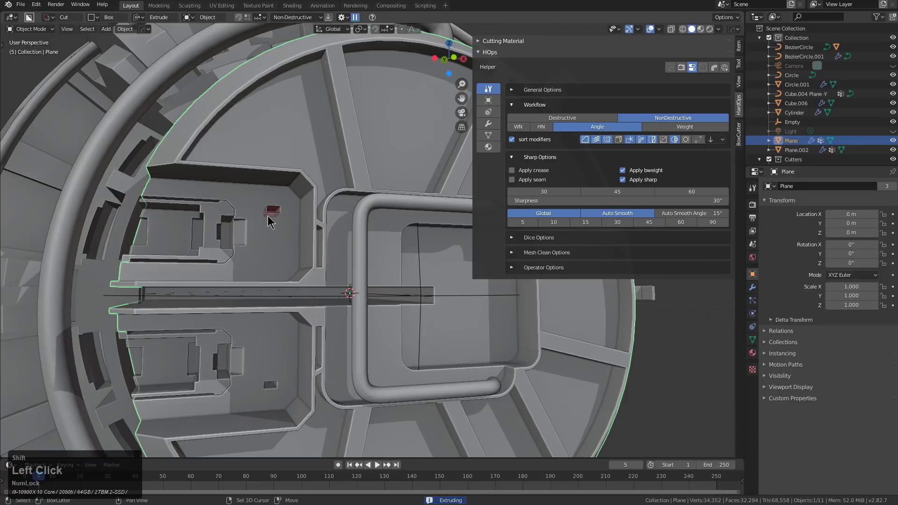
left_click(267, 215)
Duplicate the small hole's cutter geometry downward along Z, and hide the cutter.
key("Tab")
key("e")
key("z")
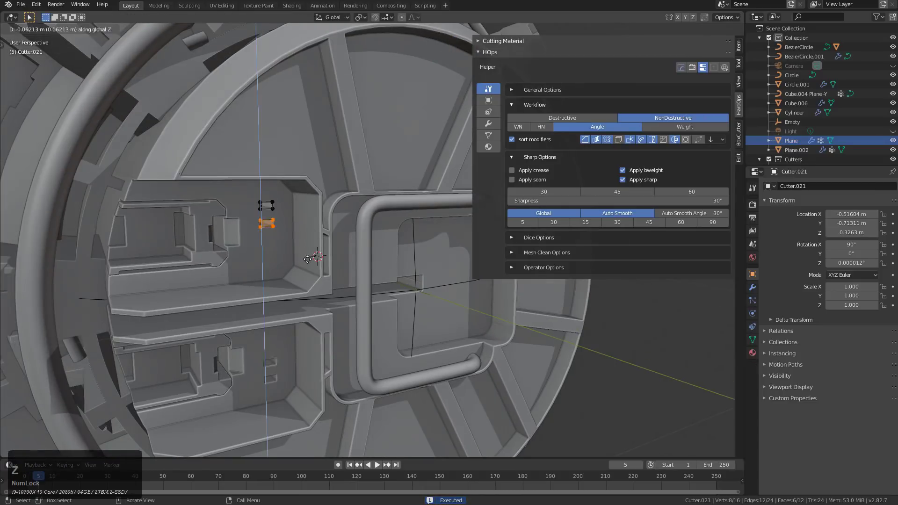
left_click(310, 270)
key("Tab")
middle_click_drag(315, 271, 302, 251)
key("h")
Cut a box notch into the central frame's upper rim, between the two spokes above the handle.
scroll(327, 259, "down", 2)
mouse_move(367, 268)
middle_mouse_down()
mouse_move(313, 263)
mouse_move(325, 271)
mouse_move(300, 260)
mouse_move(310, 237)
mouse_move(343, 224)
mouse_move(310, 278)
mouse_move(296, 211)
mouse_move(323, 196)
mouse_move(337, 265)
middle_mouse_up()
scroll(253, 201, "up", 3)
left_click(272, 206)
scroll(287, 193, "up", 2)
scroll(326, 257, "up", 5)
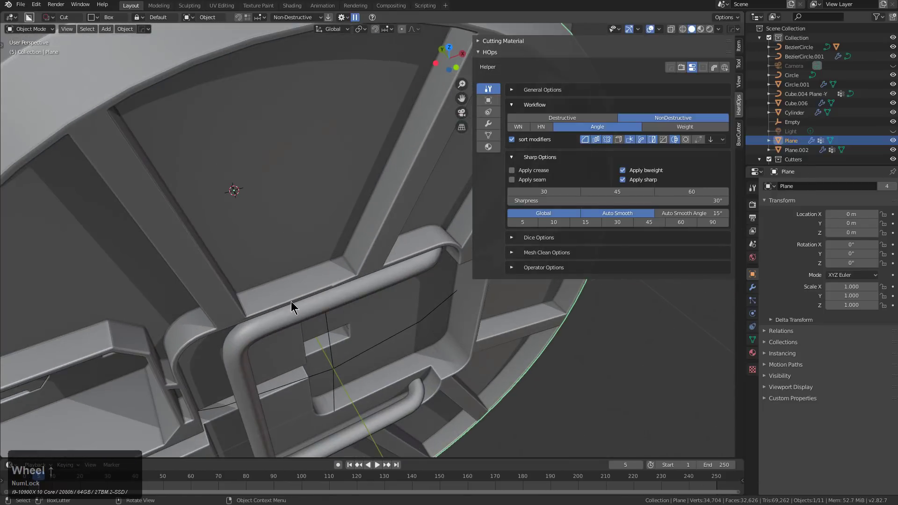
mouse_move(269, 294)
left_mouse_down()
mouse_move(316, 302)
mouse_move(324, 314)
left_mouse_up()
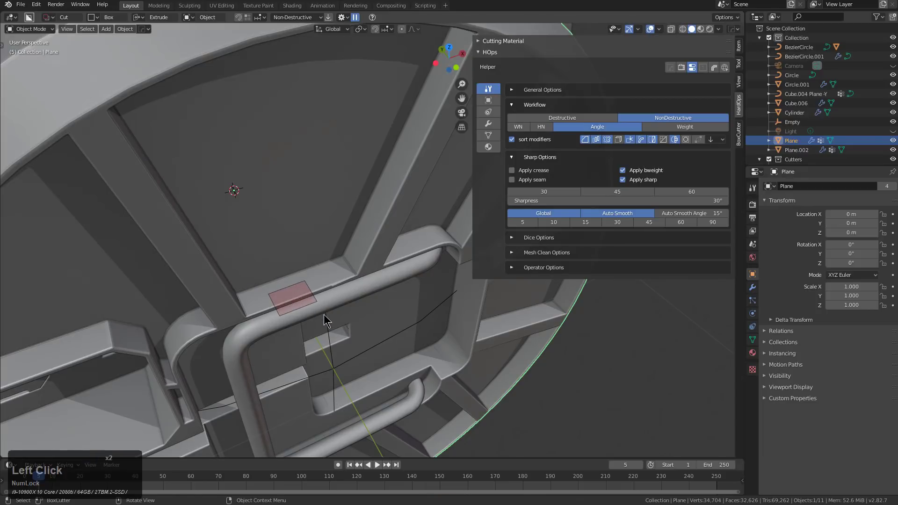
left_click(323, 314)
Cut another notch into the central frame's upper rim, near its rounded right corner.
scroll(383, 329, "down", 2)
scroll(349, 277, "up", 3)
middle_click_drag(383, 328, 347, 255)
scroll(327, 232, "up", 2)
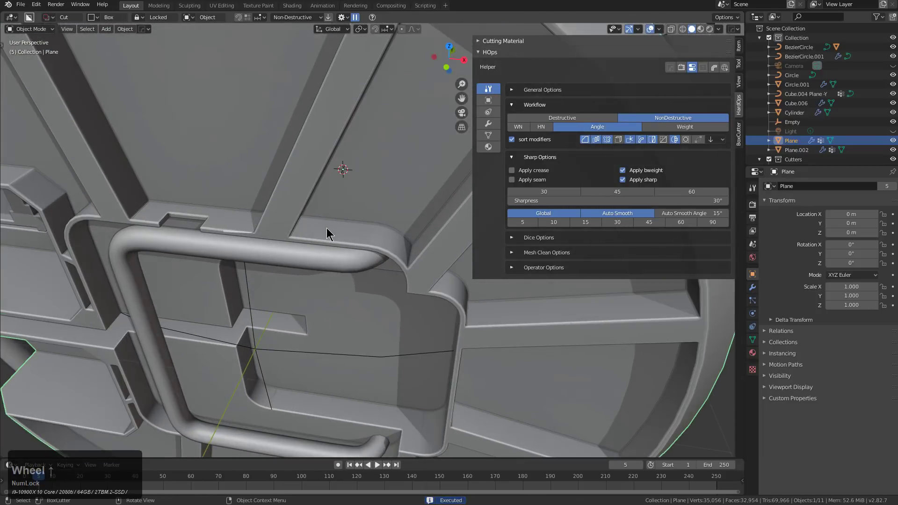
left_click(350, 269)
Reselect the Plane mesh and cut a notch into the right wall of the central frame.
scroll(363, 282, "down", 3)
middle_click_drag(372, 293, 339, 249)
scroll(382, 326, "up", 2)
key("alt+a")
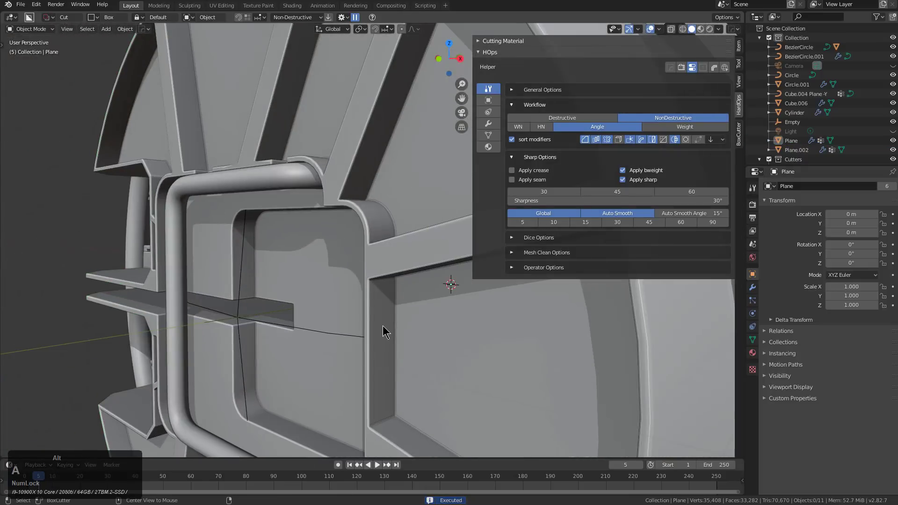
left_click(385, 291)
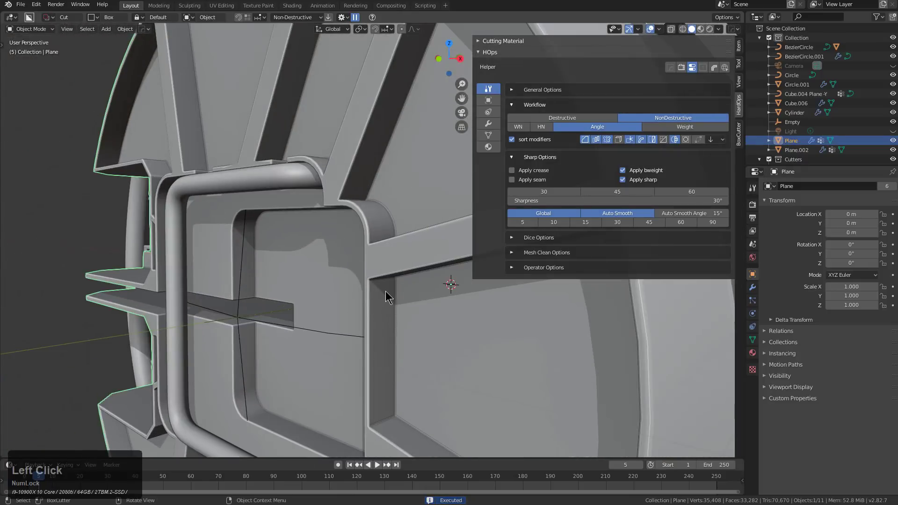
left_click(342, 310)
Cut a wide rectangular recess into the floor of the central frame.
middle_click_drag(333, 304, 263, 268)
mouse_move(263, 270)
left_mouse_down()
mouse_move(290, 303)
mouse_move(364, 344)
mouse_move(448, 355)
left_mouse_up()
left_click(379, 330)
Cut a smaller box into the floor recess's upper edge and move its cutter up along Z to about 0.097 m.
mouse_move(380, 330)
middle_mouse_down()
mouse_move(399, 332)
mouse_move(399, 324)
mouse_move(321, 252)
middle_mouse_up()
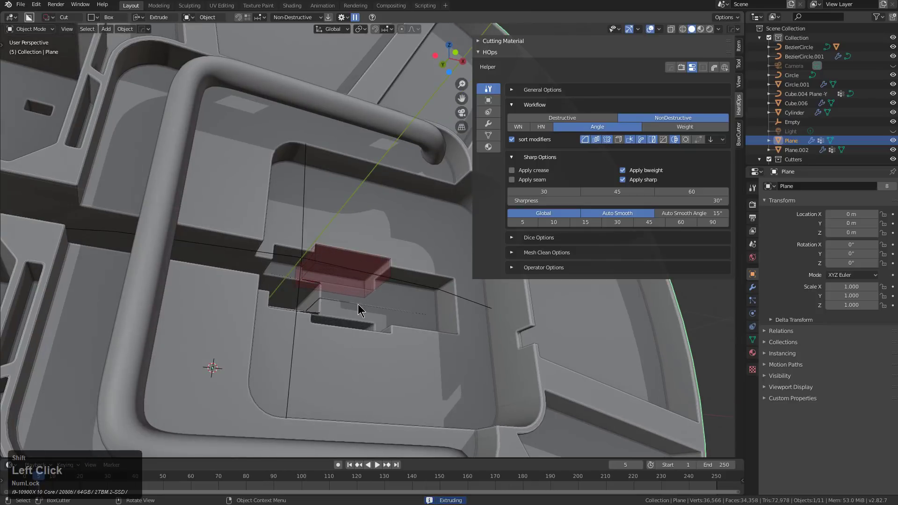
left_click(385, 282)
scroll(386, 282, "up", 4)
key("g")
key("z")
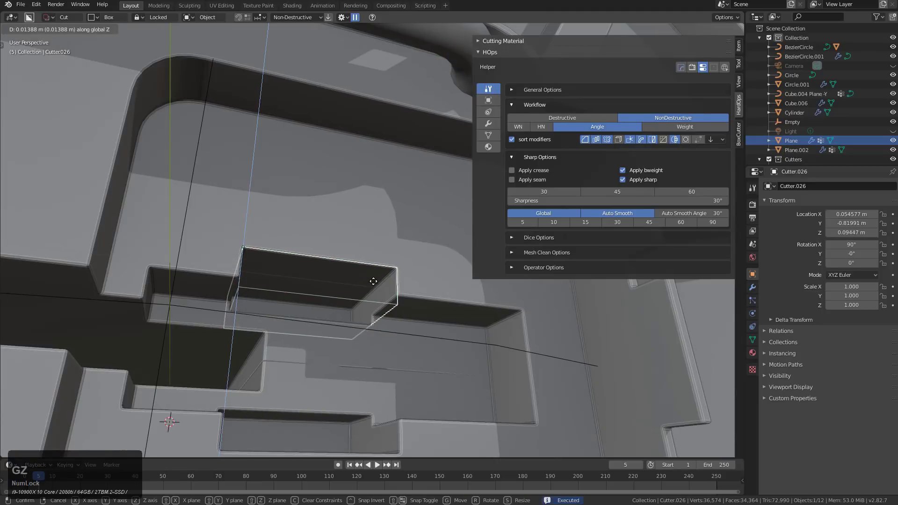
left_click(374, 279)
Cut a thin rectangular groove with bevelled corners around the floor recess, using a solidified box.
scroll(388, 251, "down", 3)
middle_click_drag(388, 252, 324, 268)
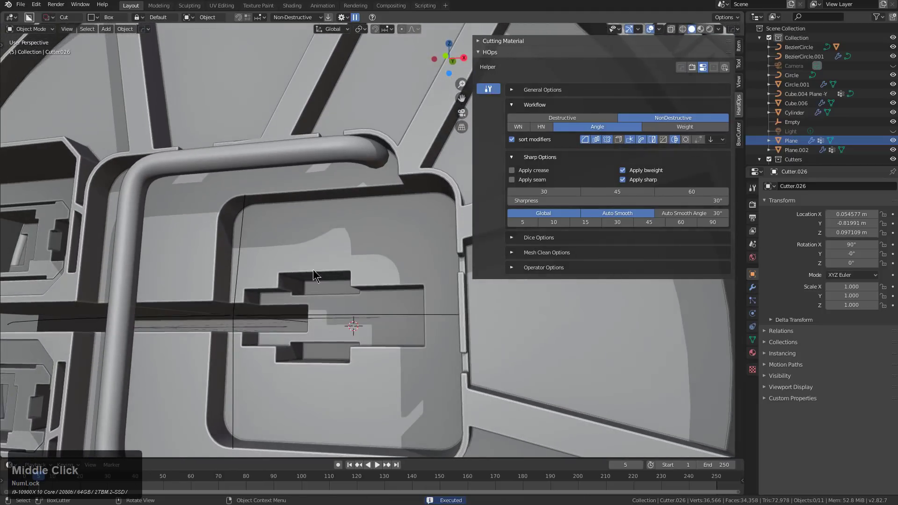
left_click(282, 270)
mouse_move(287, 288)
left_mouse_down()
mouse_move(347, 401)
mouse_move(364, 411)
left_mouse_up()
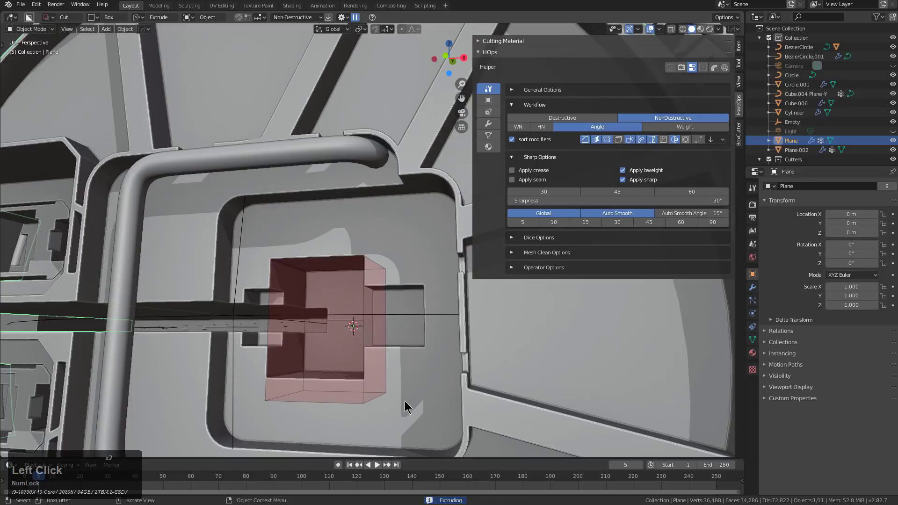
key("b")
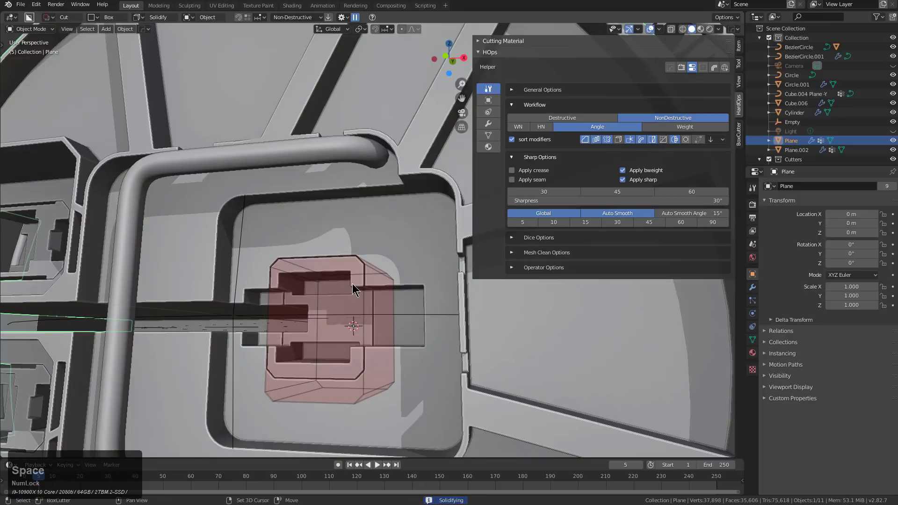
left_click(379, 289)
Cut a small box notch into the right end of the floor recess.
middle_click_drag(380, 289, 402, 283)
scroll(415, 285, "down", 2)
scroll(416, 315, "up", 3)
middle_click_drag(416, 315, 397, 260, "shift")
scroll(397, 281, "up", 2)
left_click(397, 260)
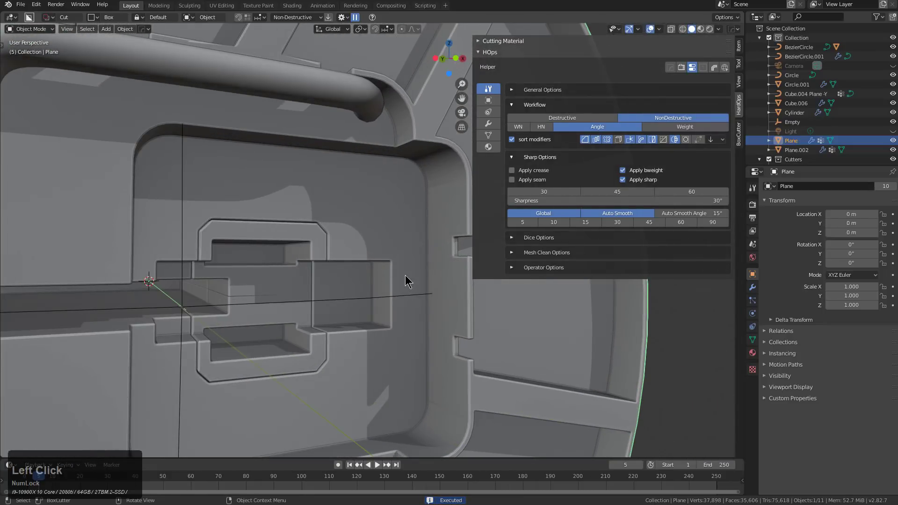
left_click(325, 285)
Cut two narrow slots in the frame floor, one above the recess's right end and one above the bevelled groove.
mouse_move(325, 285)
middle_mouse_down()
mouse_move(391, 262)
mouse_move(355, 232)
middle_mouse_up()
left_click_drag(338, 241, 370, 248)
left_click(414, 235)
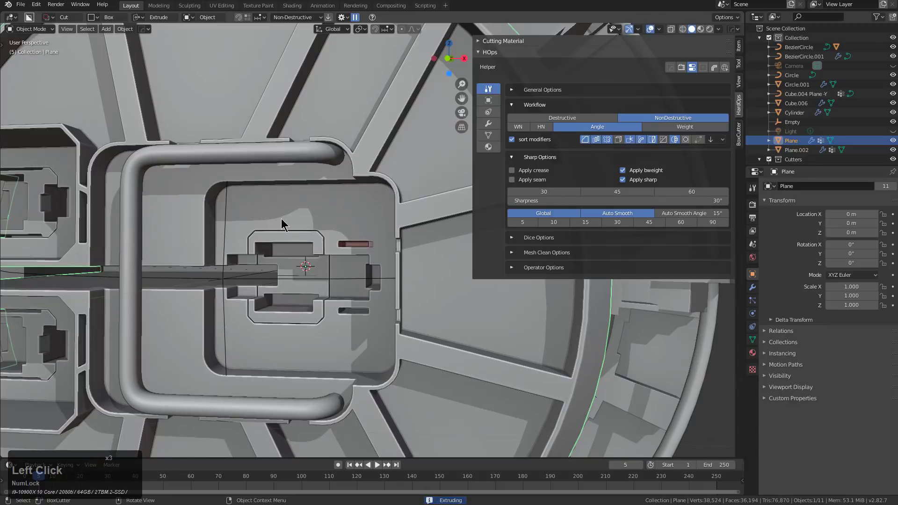
left_click_drag(272, 220, 304, 226)
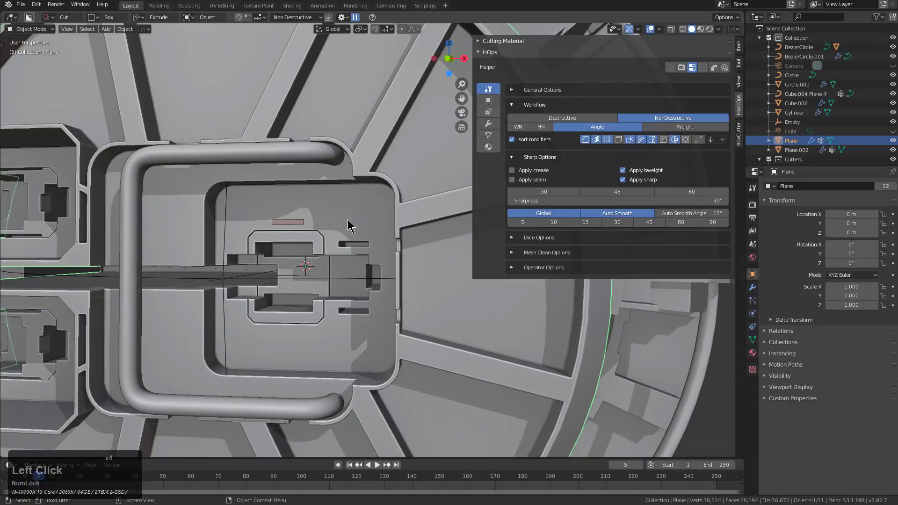
left_click(323, 220)
Cut a narrow slot into the raised step above the frame floor and move its cutter along Z to about 0.29 m.
middle_click_drag(318, 213, 333, 190)
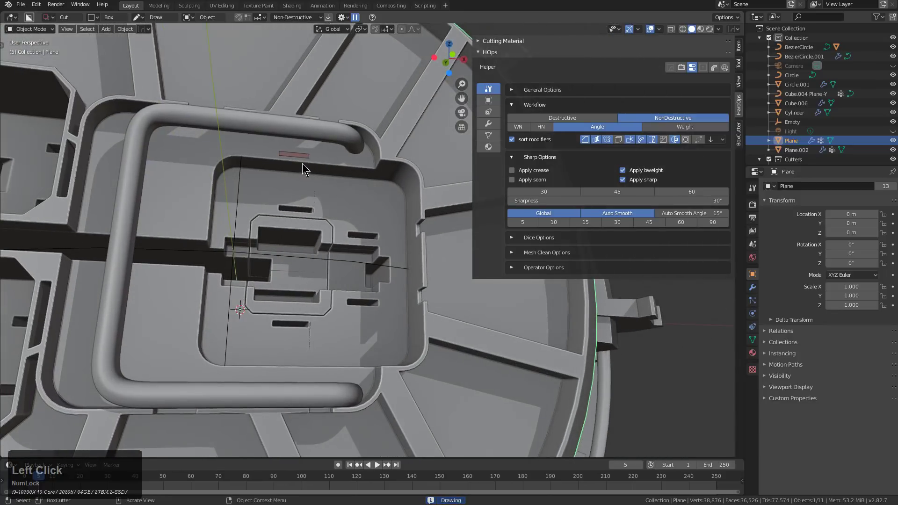
left_click(296, 175)
scroll(309, 183, "up", 3)
key("g")
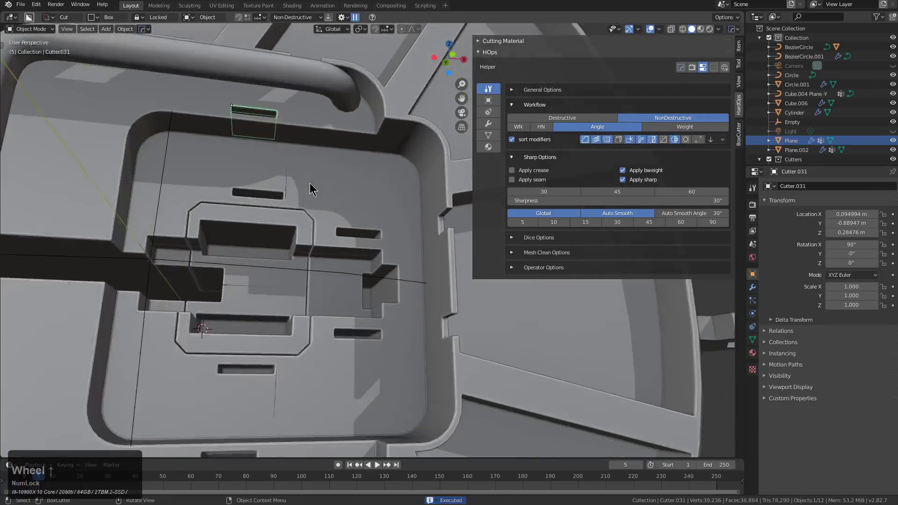
key("z")
left_click(316, 194)
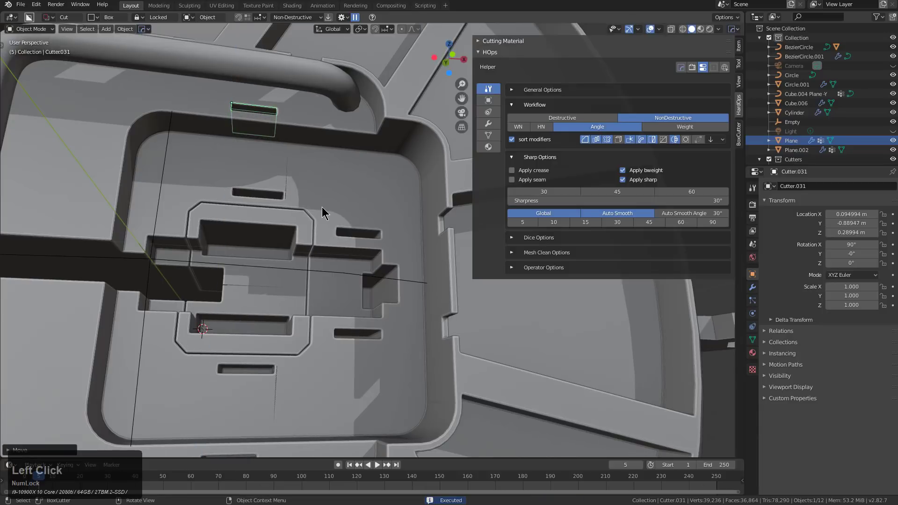
Scroll through the Plane's boolean cutters to the slot above the bevelled groove, and move that cutter along X.
left_click(321, 207)
key("q")
left_click(314, 223)
scroll(315, 223, "down", 1)
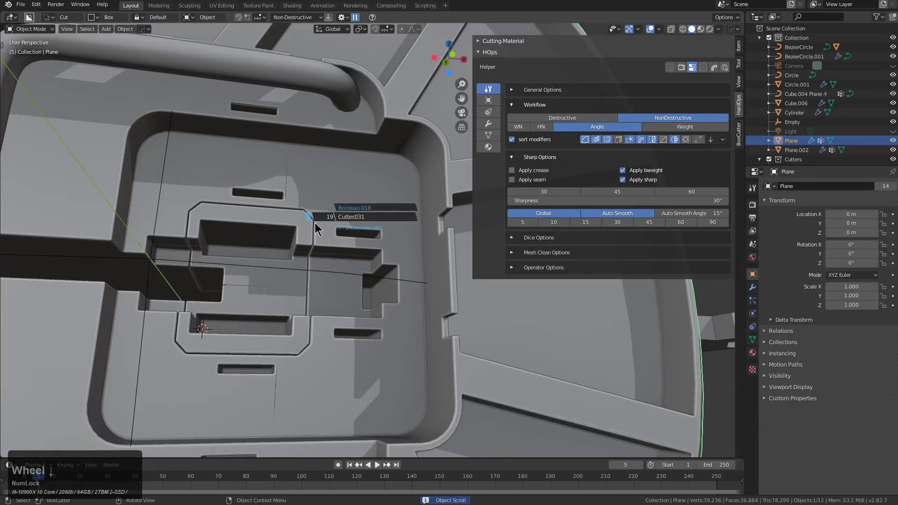
left_click(314, 224)
key("g")
key("z")
key("x")
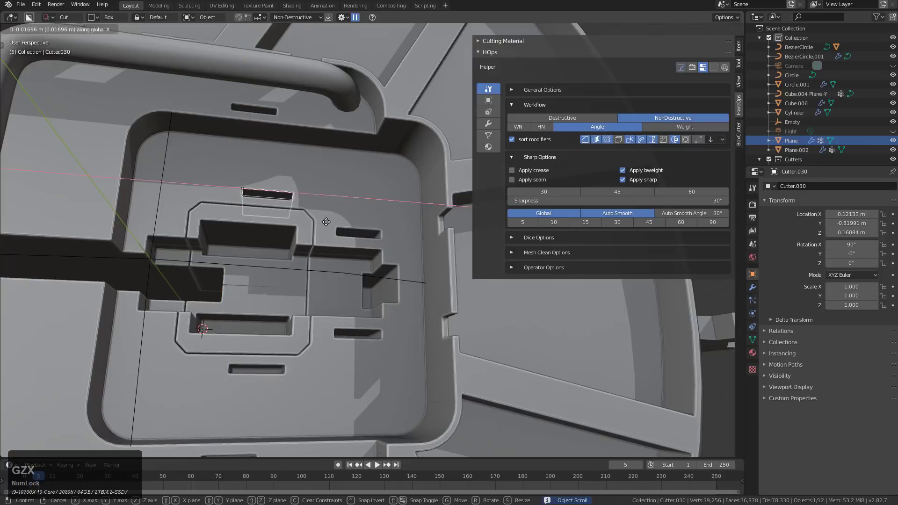
left_click(318, 218)
Cut a small rectangular hole and a narrow slot into the raised plate just inside the handle's left side.
middle_click_drag(318, 217, 360, 290)
scroll(361, 290, "up", 2)
left_click(280, 276)
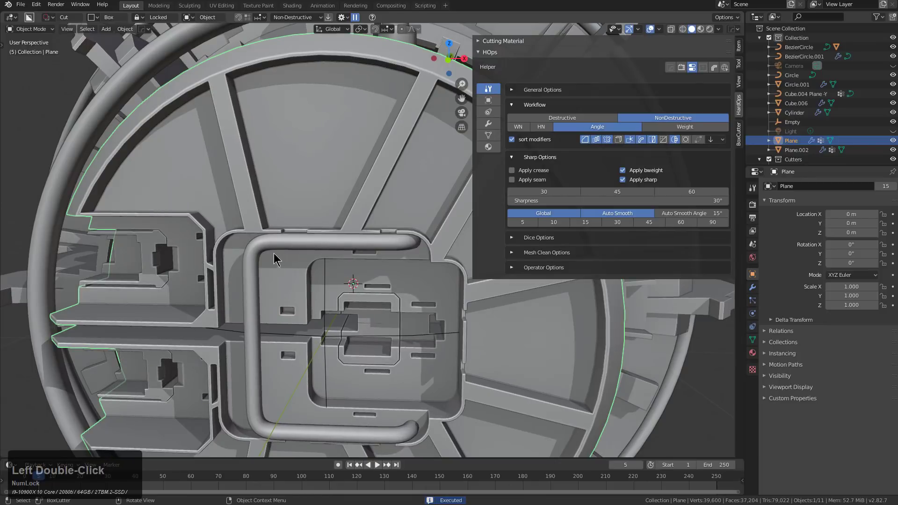
left_click_drag(281, 255, 294, 259)
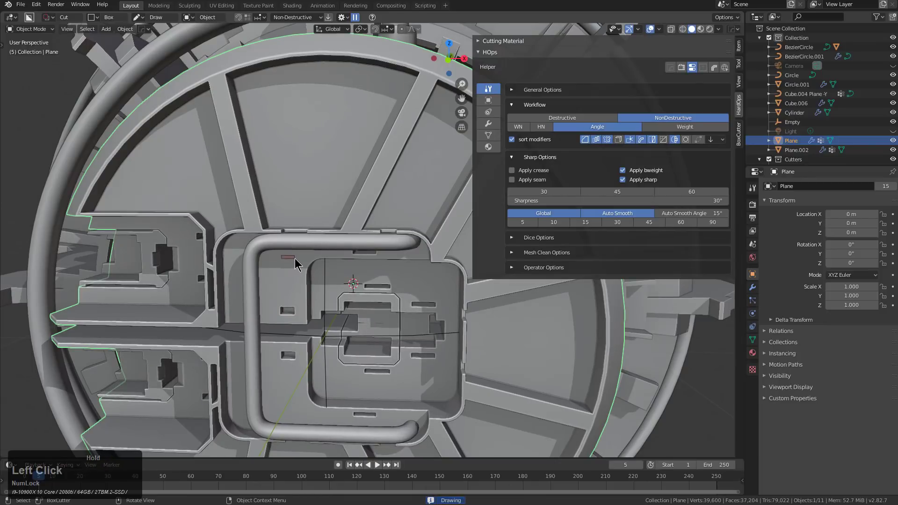
left_click(354, 272)
Assign a new blank material to all the objects, and clear the selection.
scroll(369, 278, "down", 6)
middle_click_drag(370, 281, 318, 234)
scroll(308, 276, "down", 2)
mouse_move(318, 234)
middle_mouse_down("shift")
mouse_move(317, 247)
mouse_move(326, 245)
middle_mouse_up("shift")
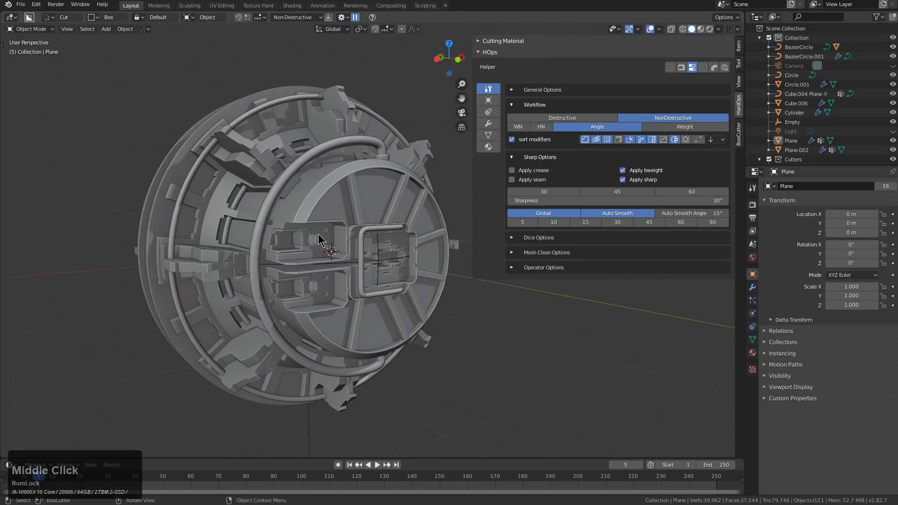
key("a")
key("m")
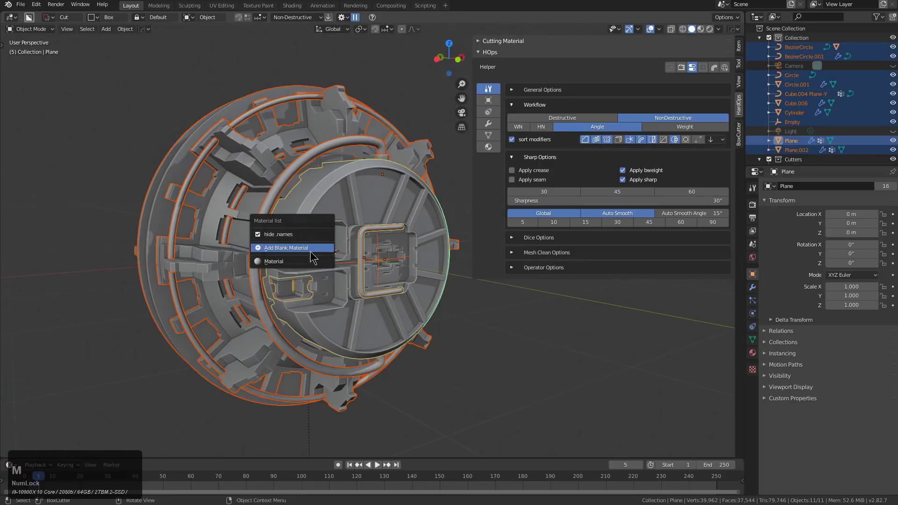
left_click(318, 248)
key("alt+a")
middle_click_drag(386, 246, 371, 244)
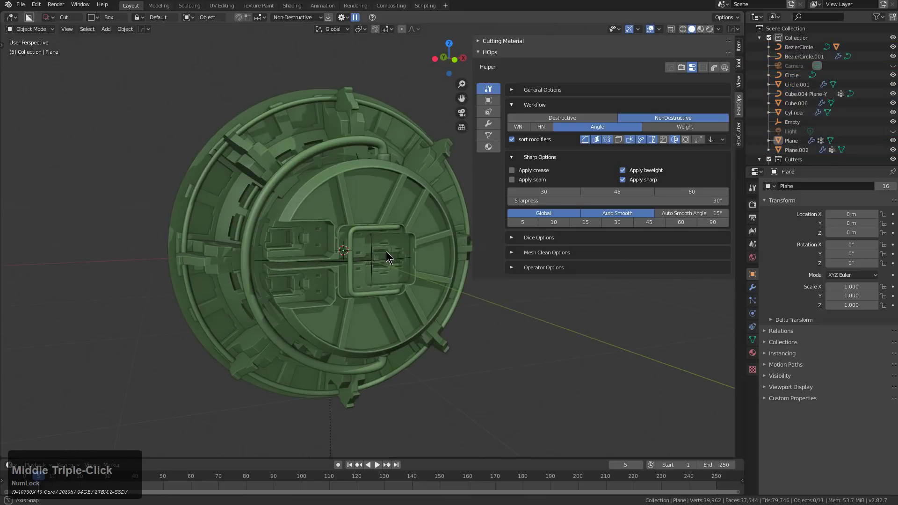
Hide the sidebar and switch the viewport to Material Preview shading.
key("n")
middle_click_drag(412, 264, 424, 282)
middle_click_drag(387, 228, 400, 266)
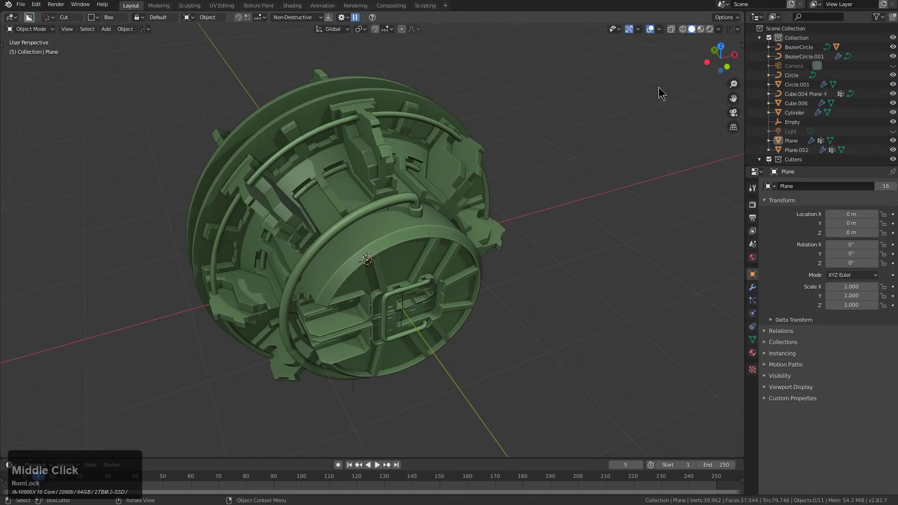
middle_click(383, 254)
key("z")
middle_click_drag(371, 258, 407, 237)
key("KP_Decimal")
scroll(391, 240, "up", 2)
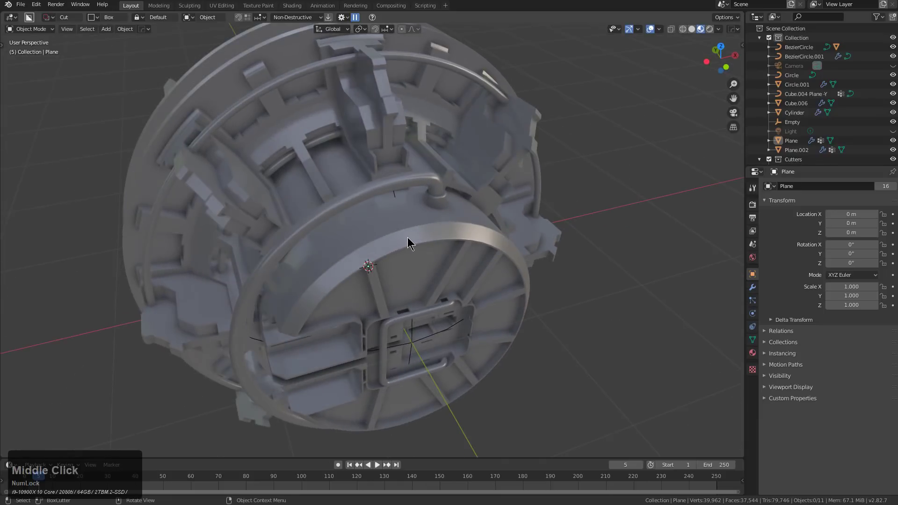
Assign a new blank Principled material to the front hatch body (Plane) and re-roll its random look.
left_click(407, 237)
key("alt+m")
left_click(425, 239)
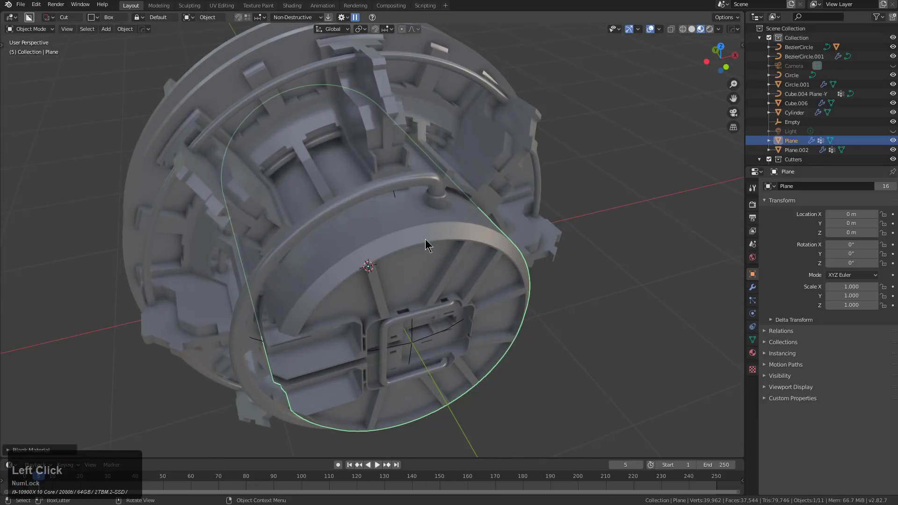
key("alt+m")
key("F9")
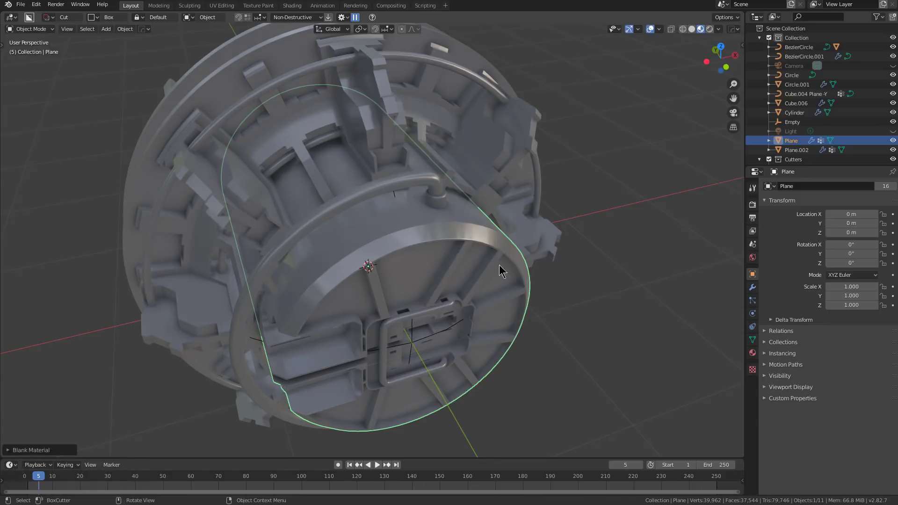
key("F9")
left_click(531, 288)
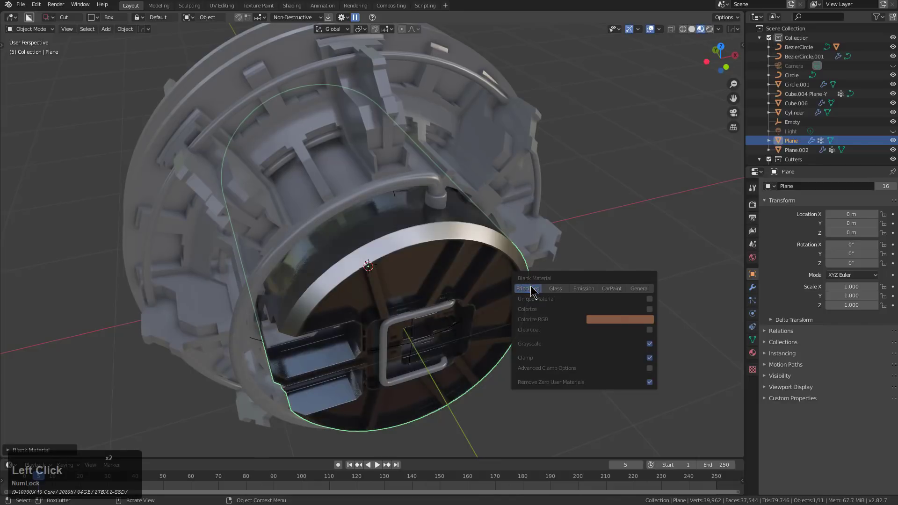
Assign a new blank Principled material to the large curved handle pipe (Circle) and re-roll its random look.
left_click(402, 179)
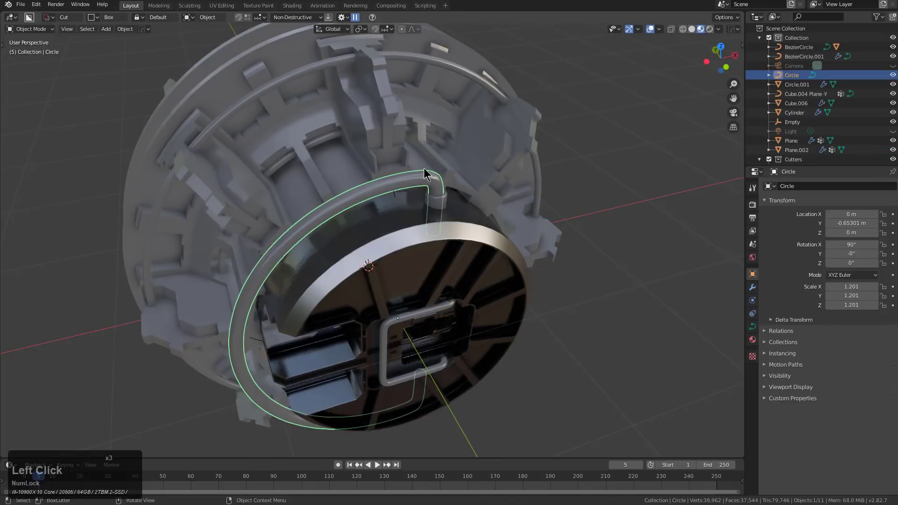
key("q")
key("q")
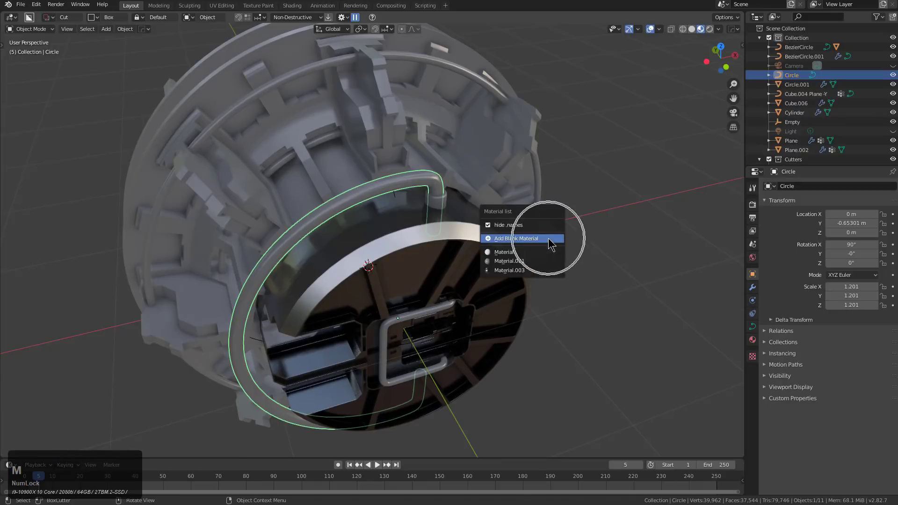
left_click(548, 242)
key("F9")
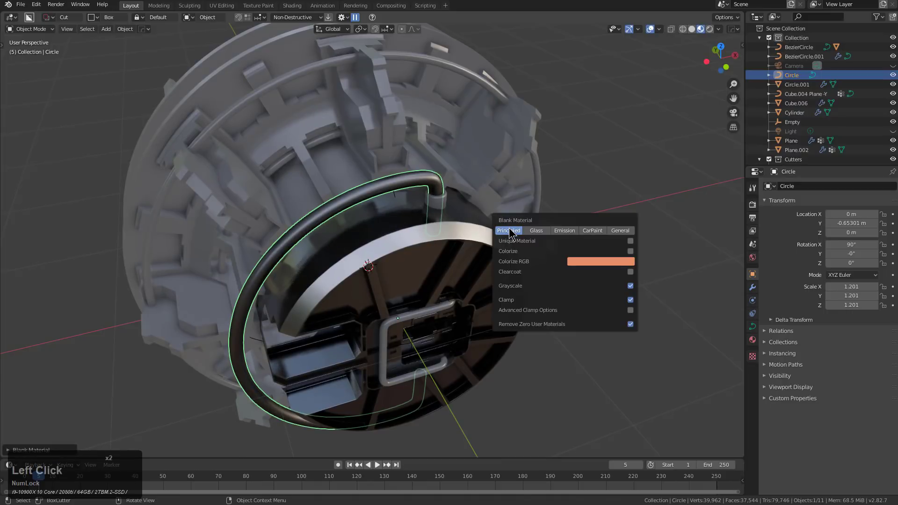
left_click(508, 231)
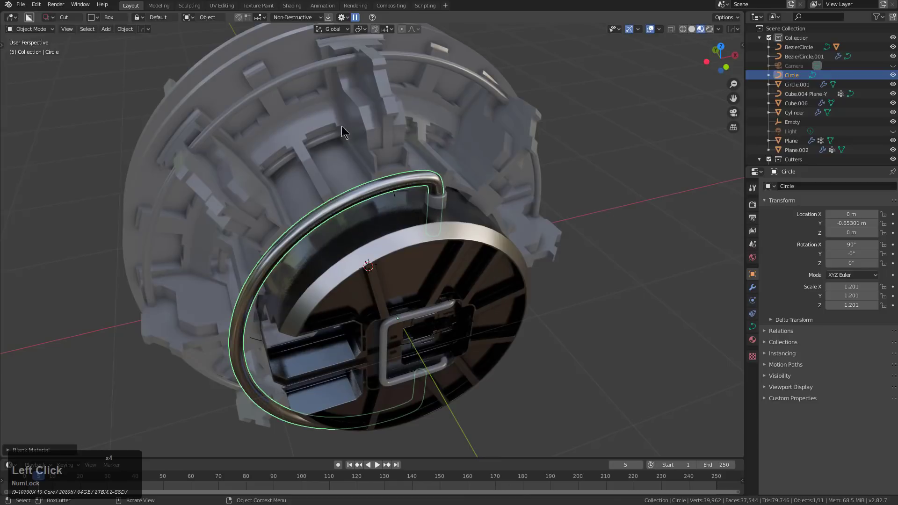
Assign a new blank Principled material to the radial housing (Cube.006) and re-roll its random look.
left_click(496, 174)
key("alt+m")
left_click(515, 184)
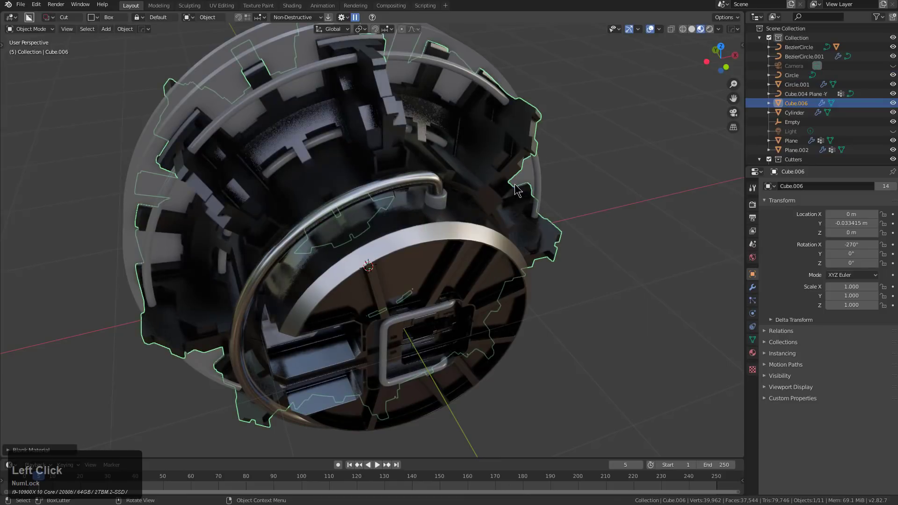
left_click(515, 183)
key("F9")
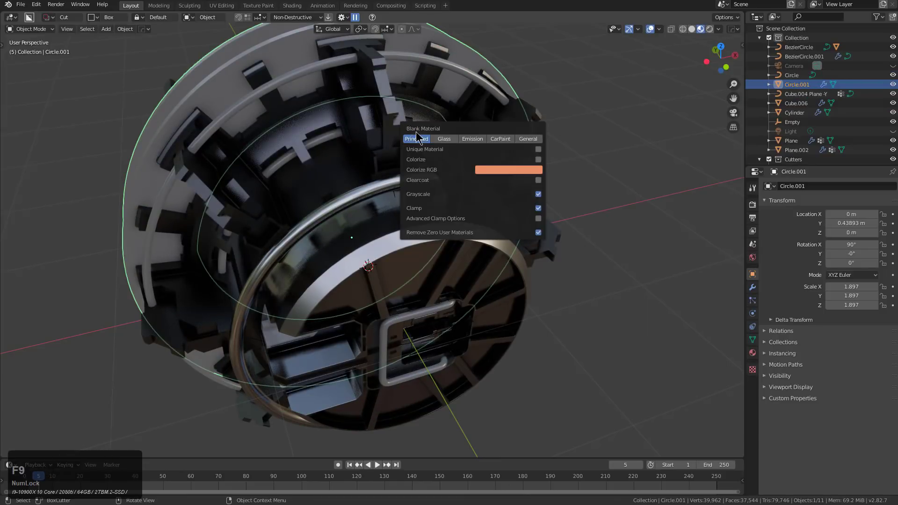
left_click(416, 139)
left_click(416, 139)
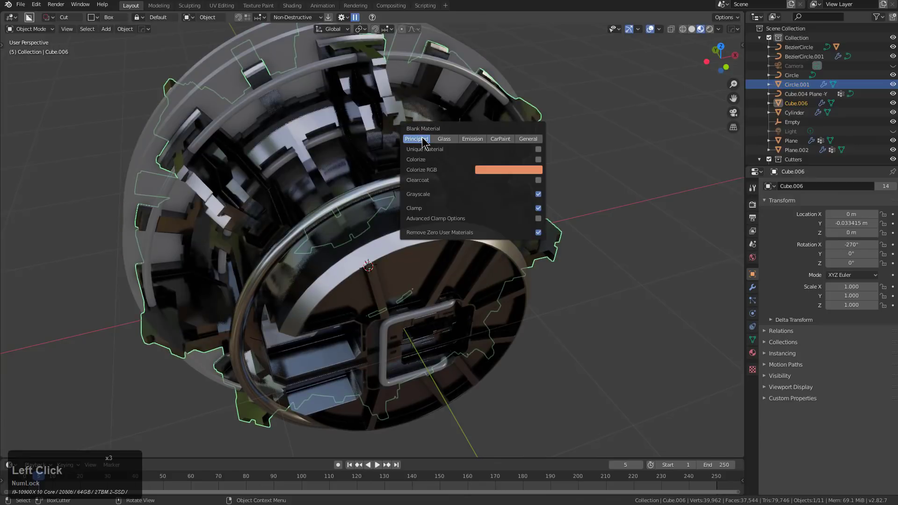
Isolate the radial housing (Cube.006) and open its mesh for editing.
middle_click_drag(319, 180, 316, 150)
left_click(316, 151)
middle_click_drag(405, 159, 344, 232)
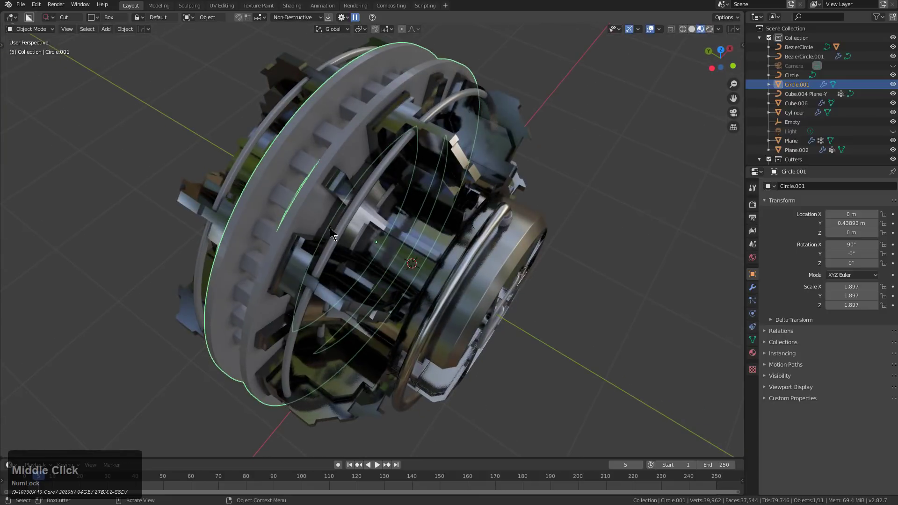
middle_click_drag(392, 215, 438, 162)
left_click(439, 162)
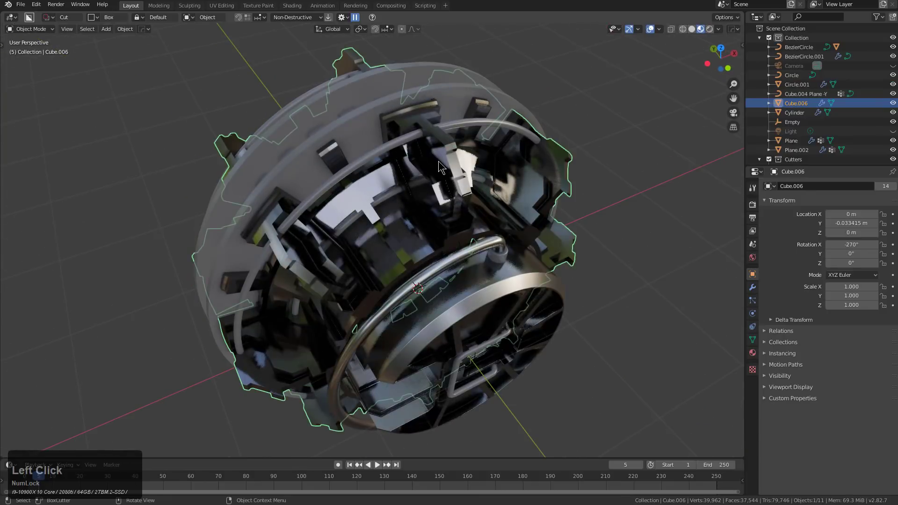
key("KP_Divide")
key("Tab")
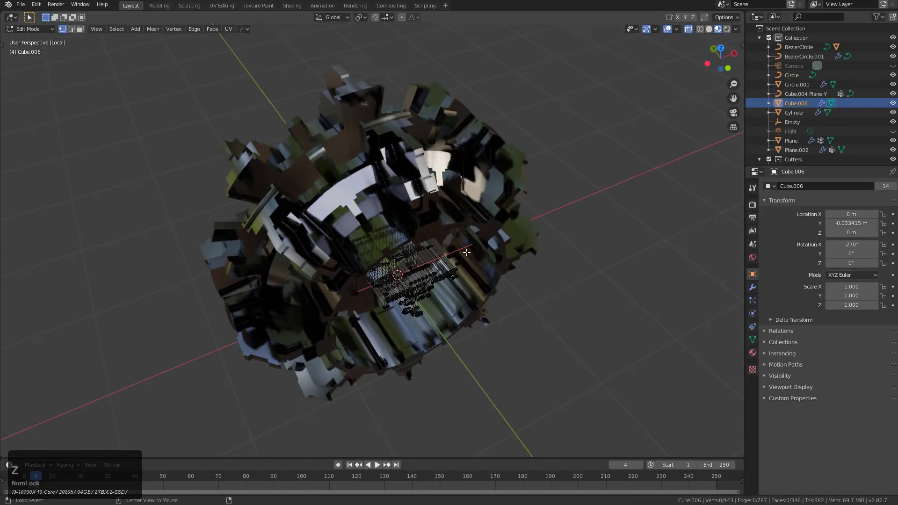
Delete only the end face along the outer left edge of the Cube.006 segment, selecting through the mesh in front view.
key("alt+z")
key("KP_Decimal")
middle_click_drag(471, 283, 410, 237)
key("KP_1")
key("KP_5")
key("KP_5")
key("alt+a")
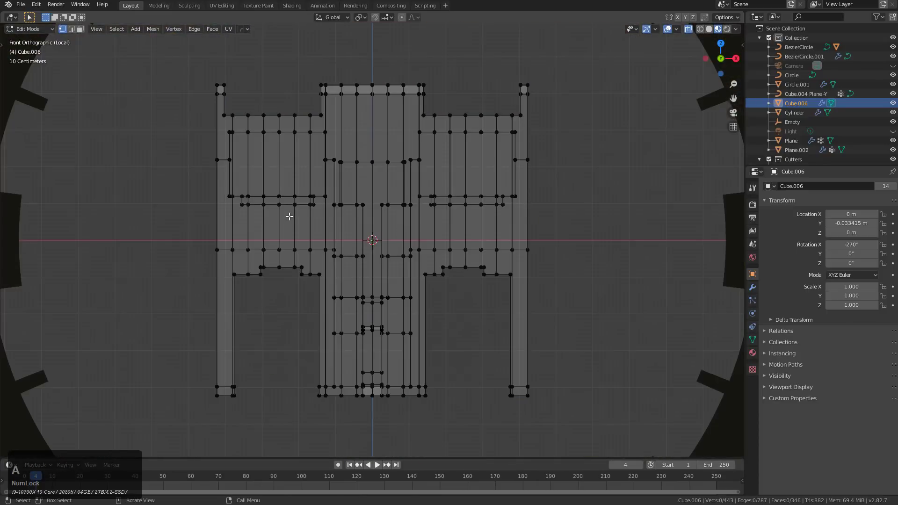
left_click_drag(203, 54, 221, 411)
key("x")
left_click(296, 260)
Mirror the edited Cube.006 mesh across X with Hard Ops Mirror so both side edges match.
middle_click_drag(301, 233, 333, 243)
scroll(333, 243, "down", 2)
key("alt+x")
scroll(318, 286, "down", 2)
scroll(304, 327, "up", 1)
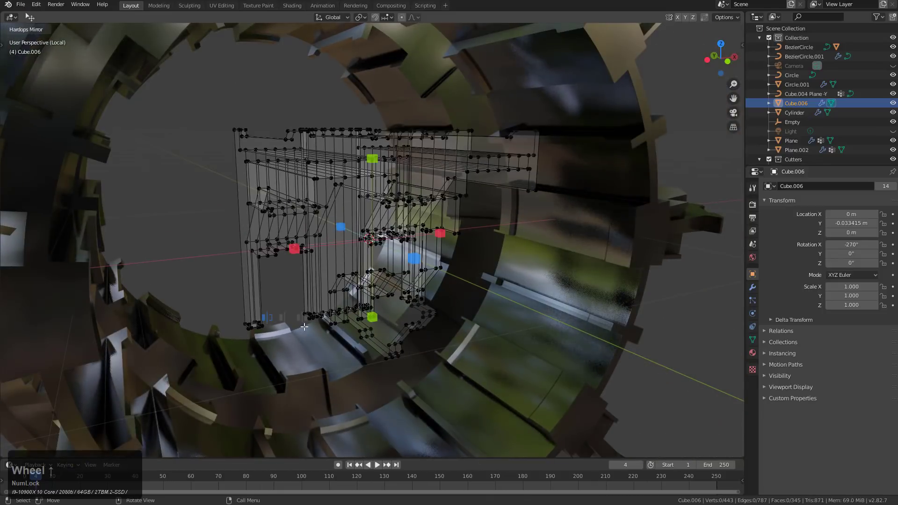
left_click(294, 248)
middle_click_drag(435, 246, 396, 198)
scroll(396, 199, "down", 1)
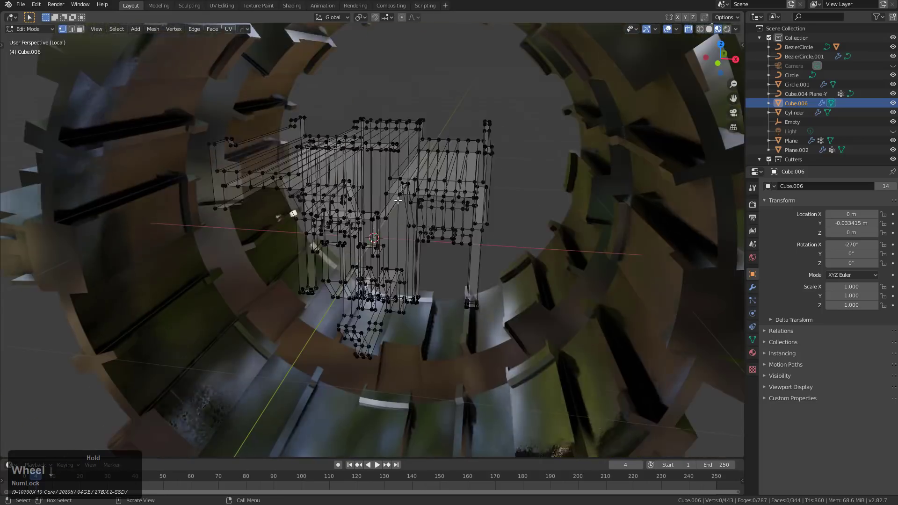
Finish editing the Cube.006 mesh and leave the isolated view.
key("Tab")
scroll(375, 168, "down", 3)
key("KP_Decimal")
mouse_move(375, 168)
middle_mouse_down()
mouse_move(424, 208)
mouse_move(369, 175)
middle_mouse_up()
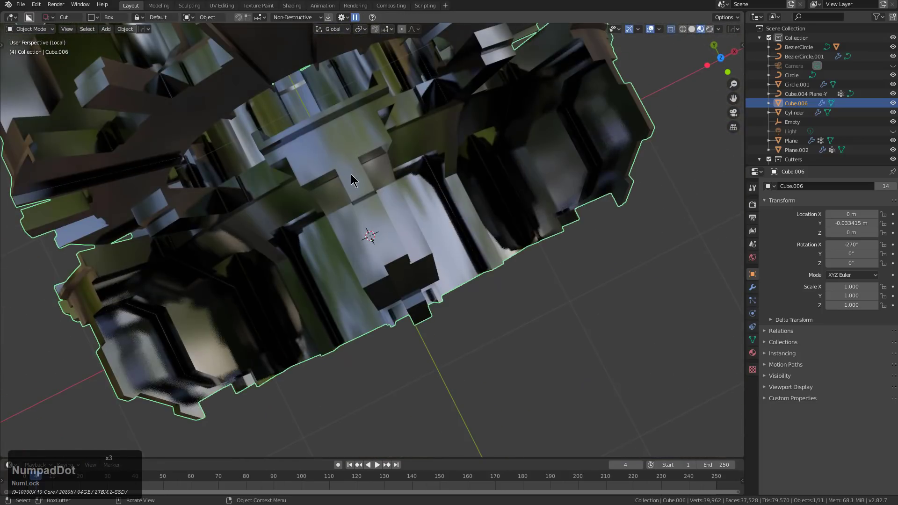
scroll(357, 178, "down", 2)
key("KP_Divide")
Assign a new blank Principled material to the outer flange (Circle.001) and re-roll its random look several times.
left_click(340, 134)
middle_click_drag(343, 133, 373, 159)
middle_click_drag(503, 201, 478, 165)
right_click(478, 166)
left_click(478, 166)
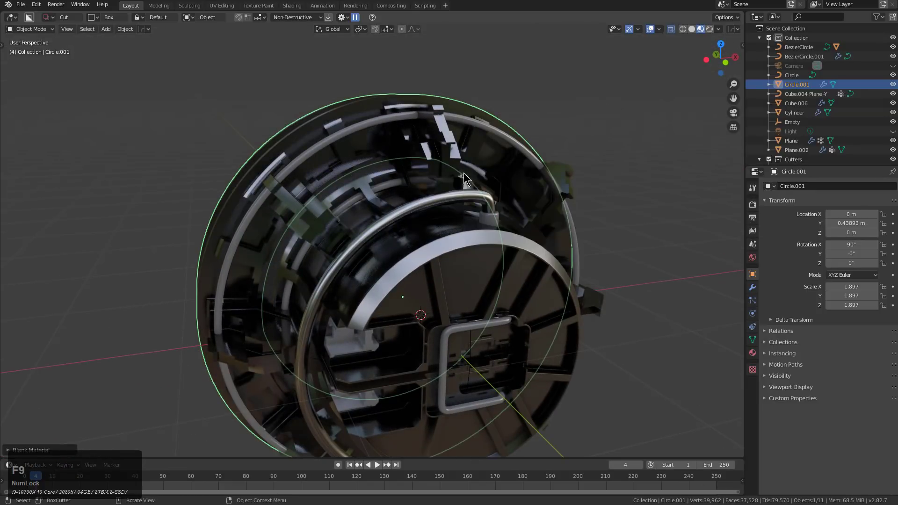
key("F9")
left_click(484, 195)
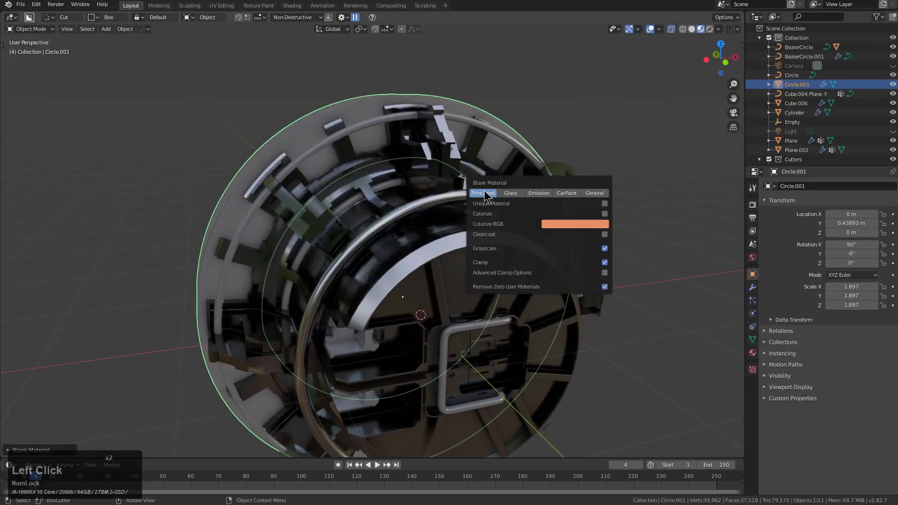
left_click(484, 194)
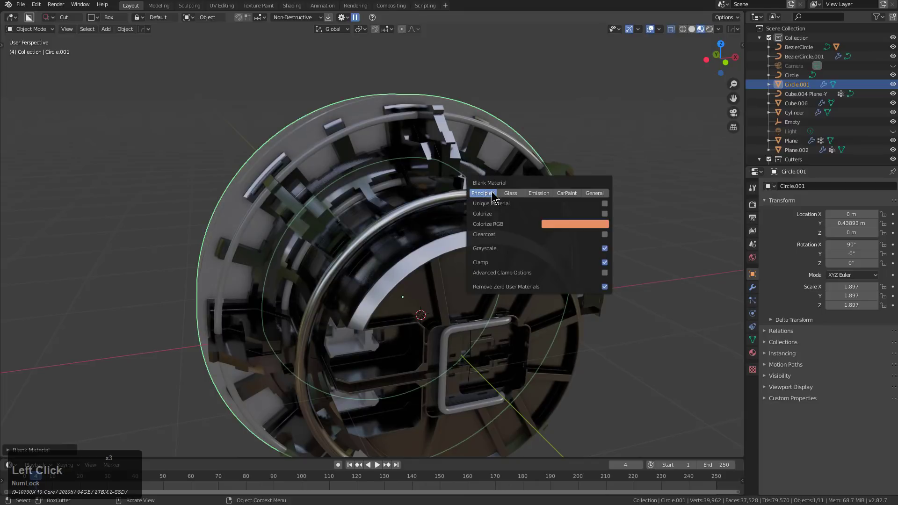
left_click(492, 195)
Sharpen the outer flange (Circle.001) with the Hard Ops sharpen operation.
middle_click_drag(487, 157, 370, 156)
scroll(463, 170, "up", 4)
key("q")
left_click(467, 170)
Assign a new blank material to the tooth blocks between the two flanges (Cube.007).
middle_click_drag(493, 173, 464, 153)
left_click(420, 134)
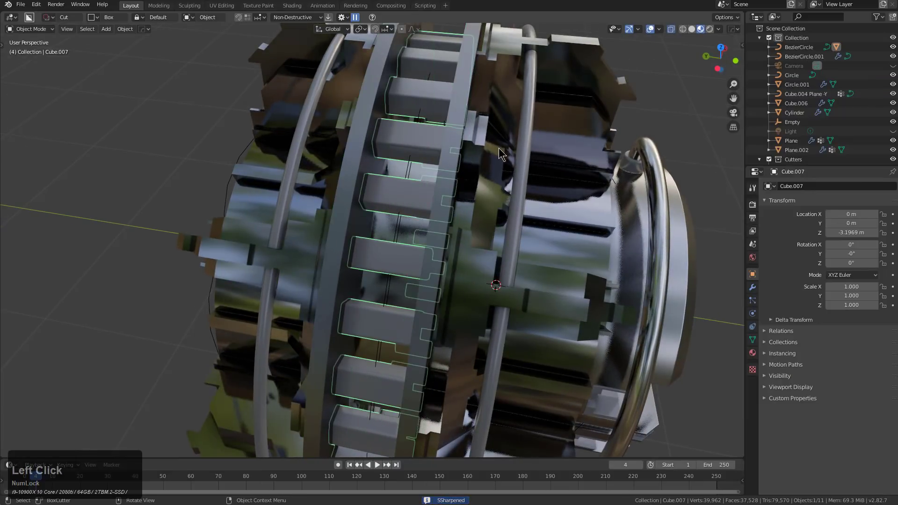
key("m")
left_click(496, 147)
scroll(499, 151, "down", 3)
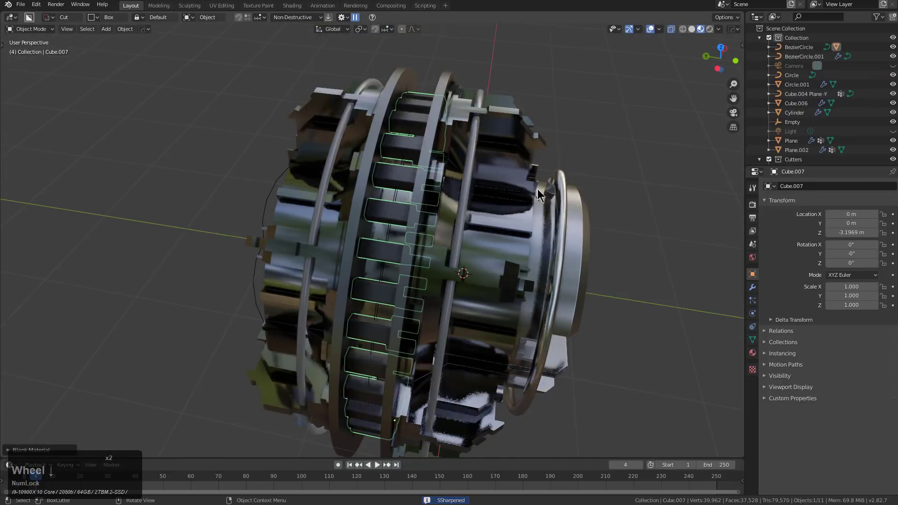
Assign a blank Emission material to the ring pipes (BezierCircle.001) and clear the selection.
middle_click_drag(450, 184, 384, 205)
left_click(433, 190)
middle_click_drag(434, 190, 469, 168)
key("m")
left_click(519, 198)
key("F9")
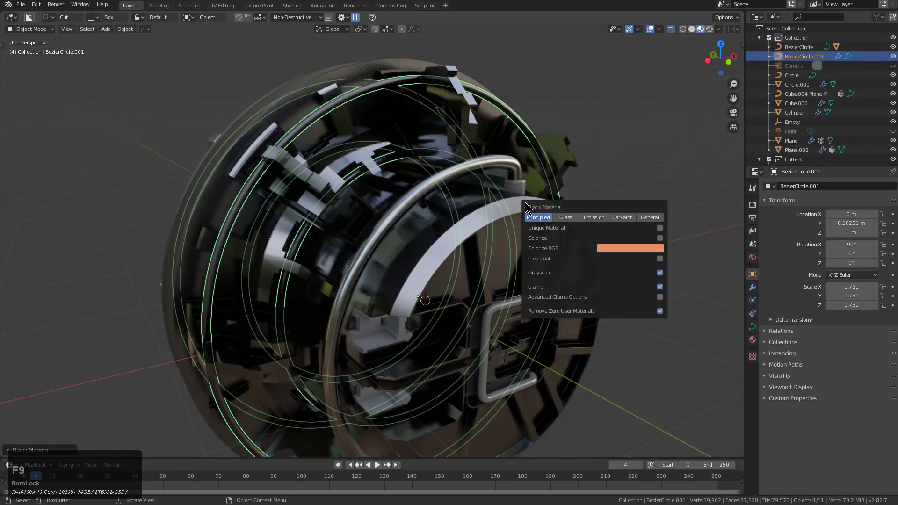
left_click(594, 217)
middle_click_drag(525, 169, 411, 194)
key("alt+a")
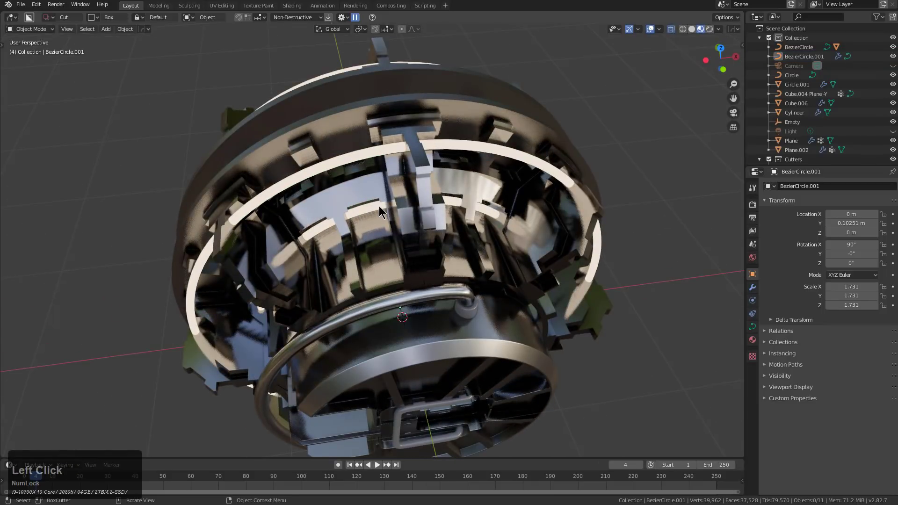
Separate the smaller inner ring from the BezierCircle.001 curve into its own object.
left_click(379, 205)
key("Tab")
key("alt+a")
key("l")
key("p")
left_click(409, 202)
key("Tab")
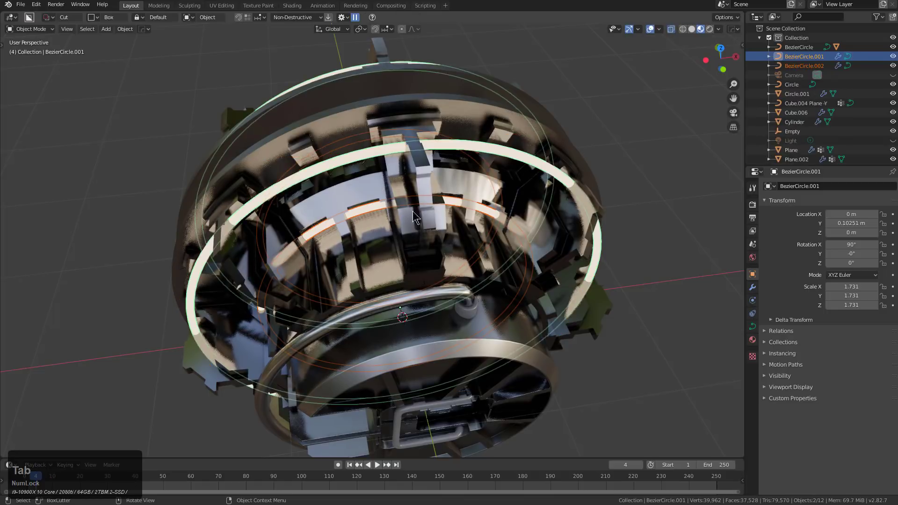
Adjust the thickness of the separated inner ring with Adjust Curve.
left_click(370, 211)
middle_click_drag(370, 211, 414, 215)
scroll(414, 214, "up", 2)
key("q")
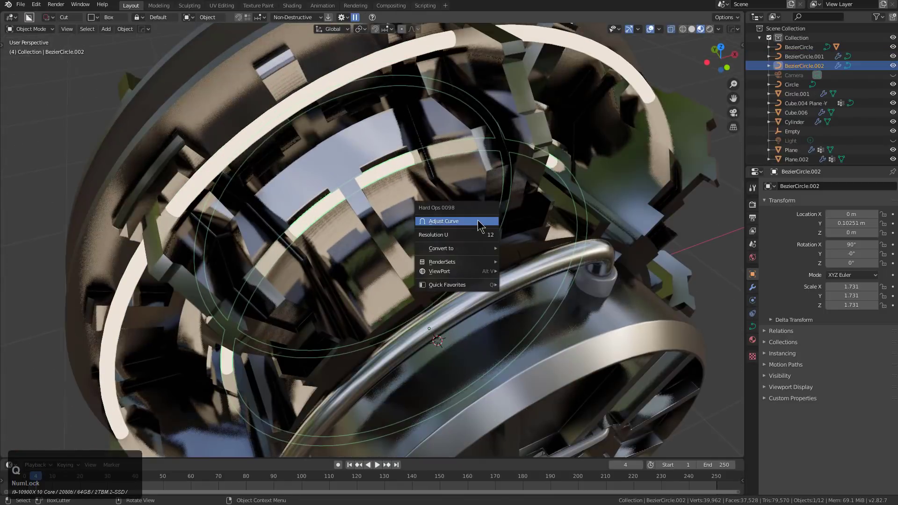
left_click(478, 220)
left_click(506, 231)
Assign a new blank emissive material to the separated inner ring.
key("m")
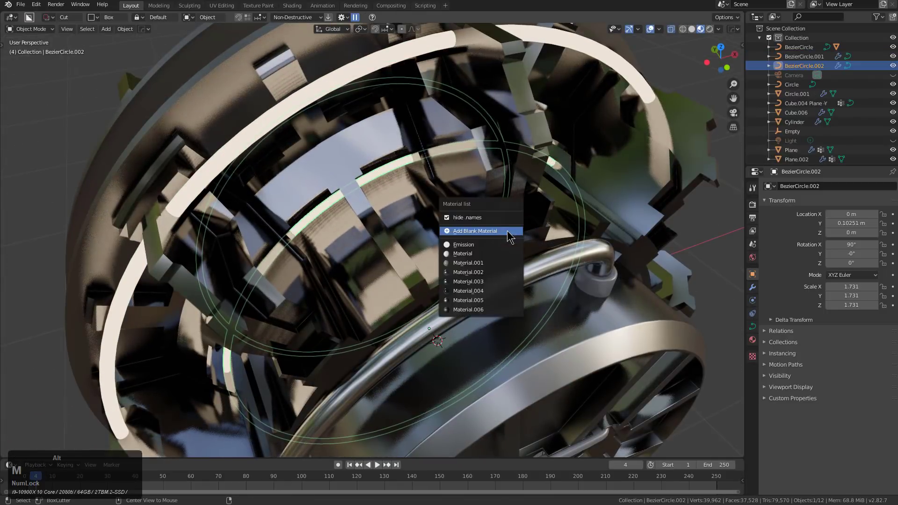
left_click(487, 231)
scroll(441, 176, "down", 3)
middle_click_drag(442, 175, 447, 180)
scroll(450, 182, "up", 2)
Duplicate the glowing inner ring along Y to about -0.986 m and scale the copy to about 1.308.
key("shift+d")
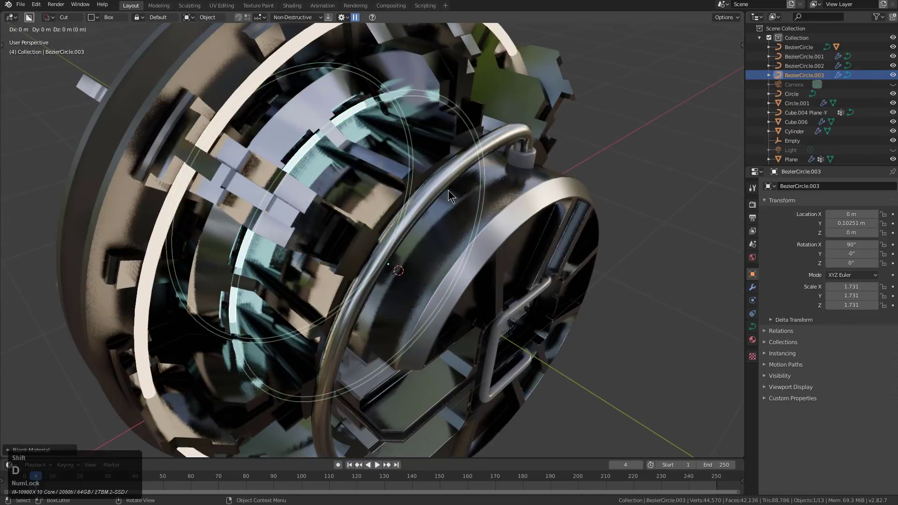
key("y")
left_click(547, 244)
middle_click_drag(547, 244, 542, 232)
key("s")
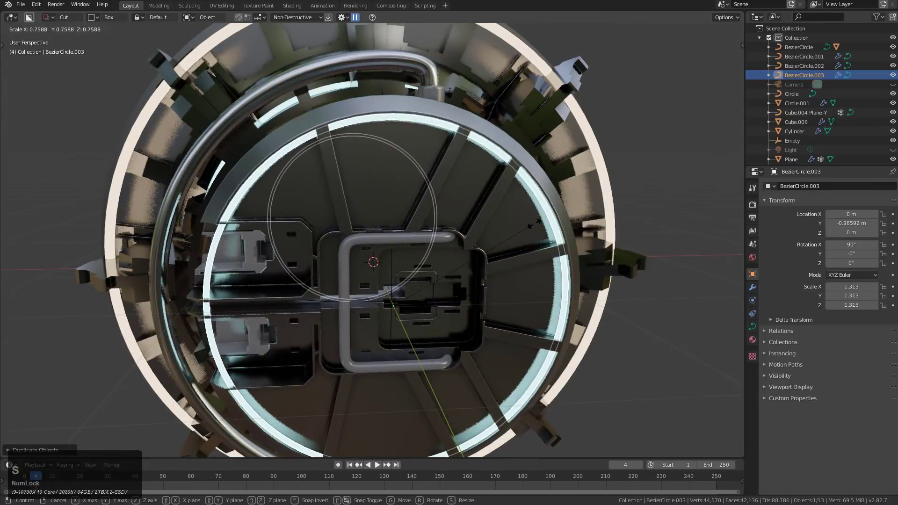
left_click(533, 220)
Set the duplicated ring's curve thickness to about 0.004 and scale the ring to about 1.33.
key("q")
left_click(545, 219)
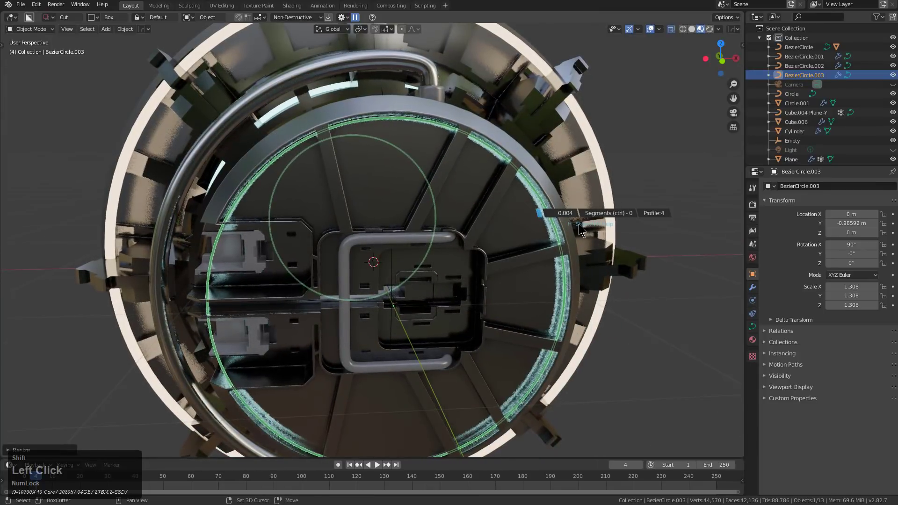
left_click(581, 225)
key("s")
left_click(613, 217)
Remove the Hard Ops mirror modifier from the duplicated front ring and clear the selection.
middle_click_drag(614, 216, 457, 201)
scroll(367, 180, "up", 2)
left_click(367, 180)
scroll(411, 201, "down", 2)
key("ctrl+grave")
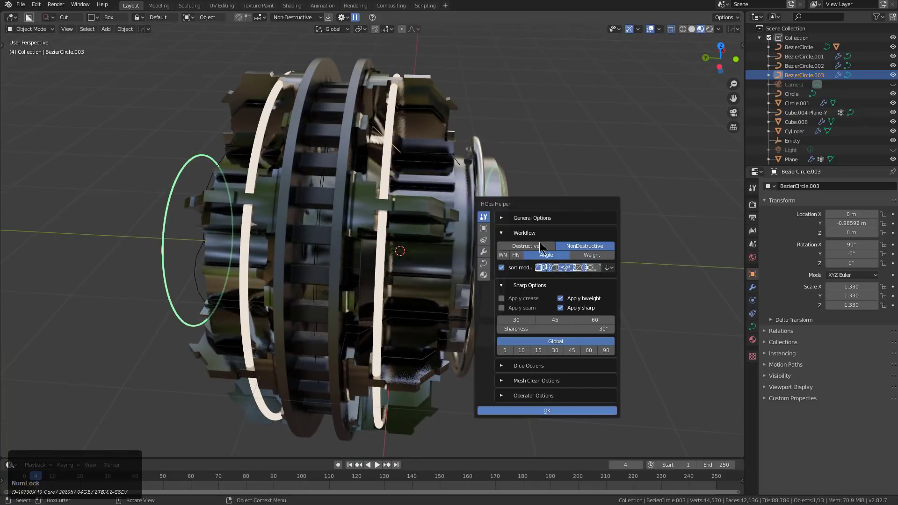
left_click(487, 247)
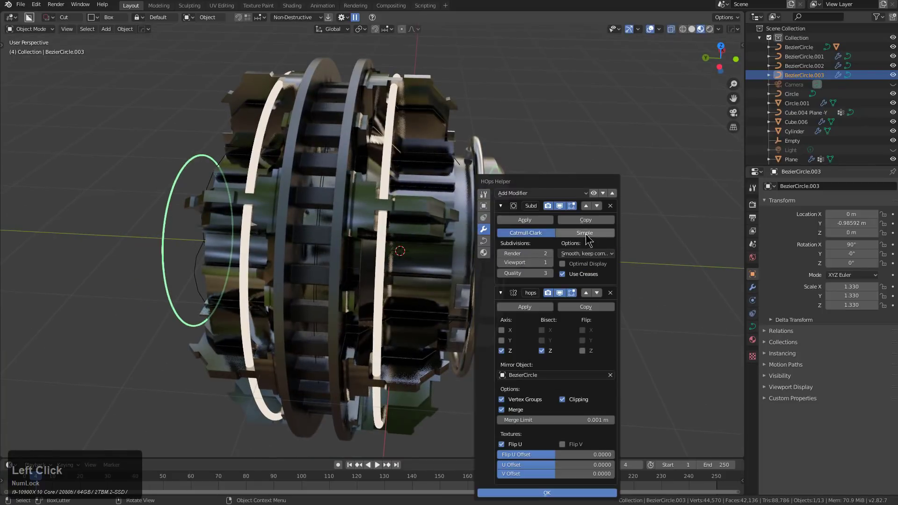
left_click(609, 293)
key("Escape")
middle_click_drag(547, 260, 437, 210)
key("alt+a")
scroll(333, 194, "up", 3)
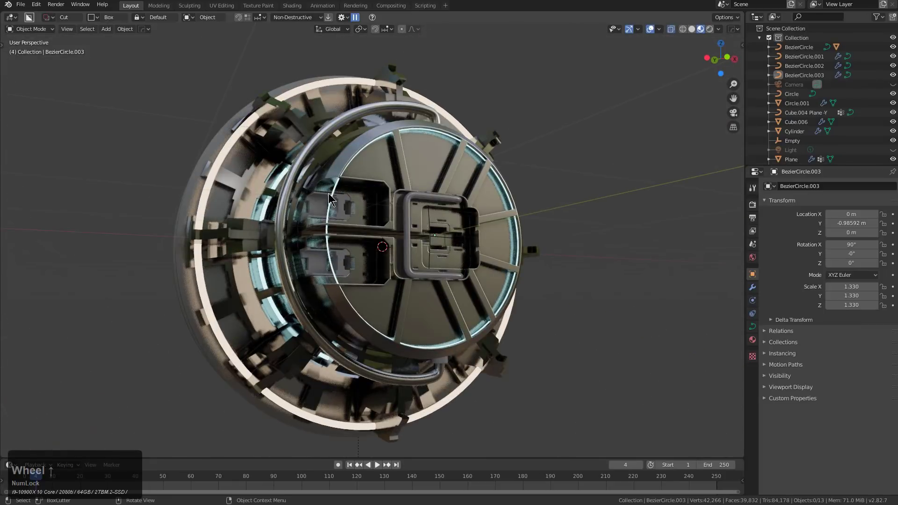
Assign a new blank Principled material to the inset brackets in the two side recesses and clear the selection.
left_click(330, 199)
middle_click_drag(329, 199, 262, 216)
scroll(260, 217, "up", 2)
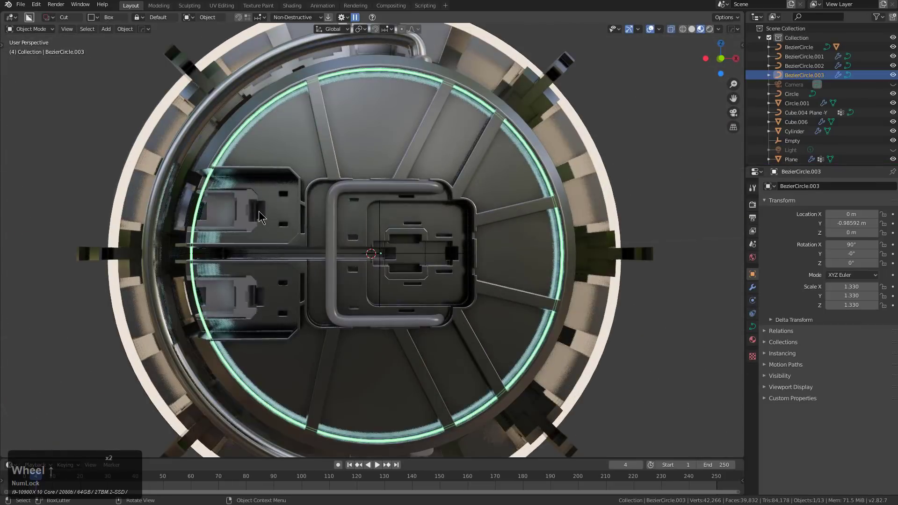
left_click(260, 212)
left_click(259, 212)
key("alt+m")
left_click(419, 229)
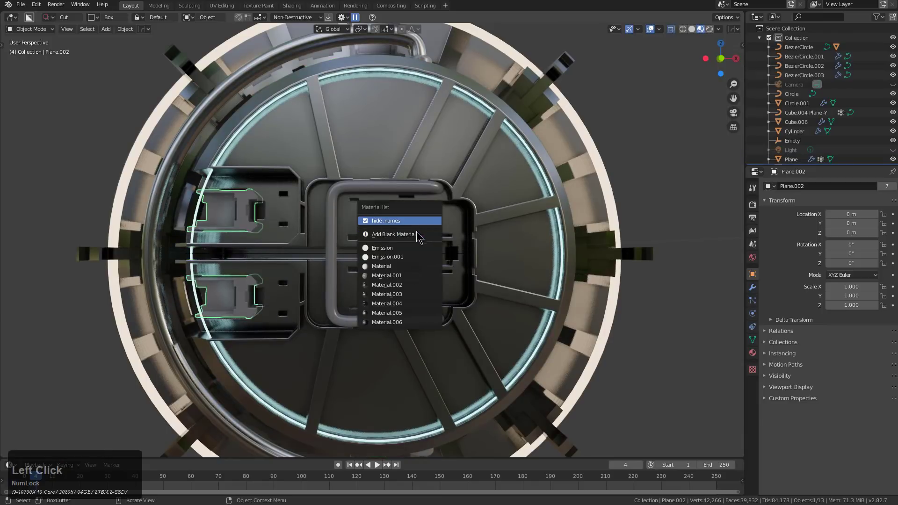
left_click(419, 234)
key("F9")
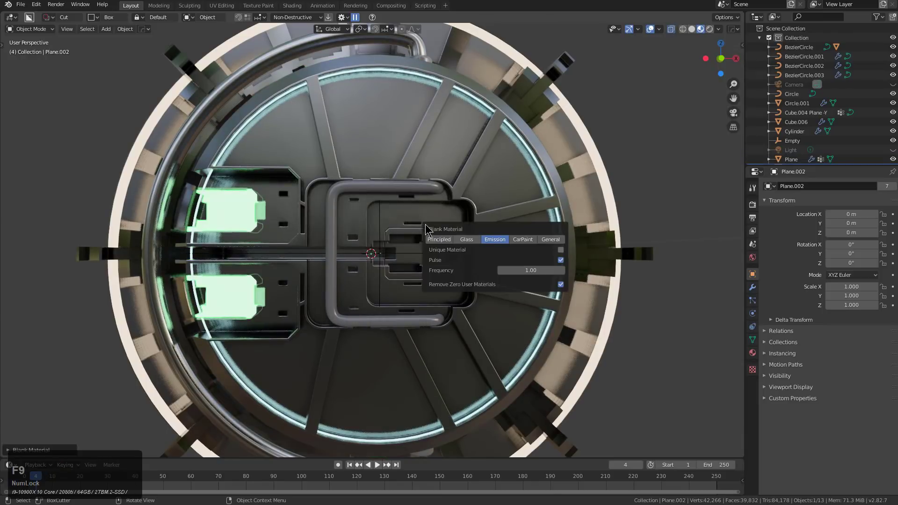
left_click(442, 243)
middle_click_drag(442, 244, 386, 164)
key("alt+a")
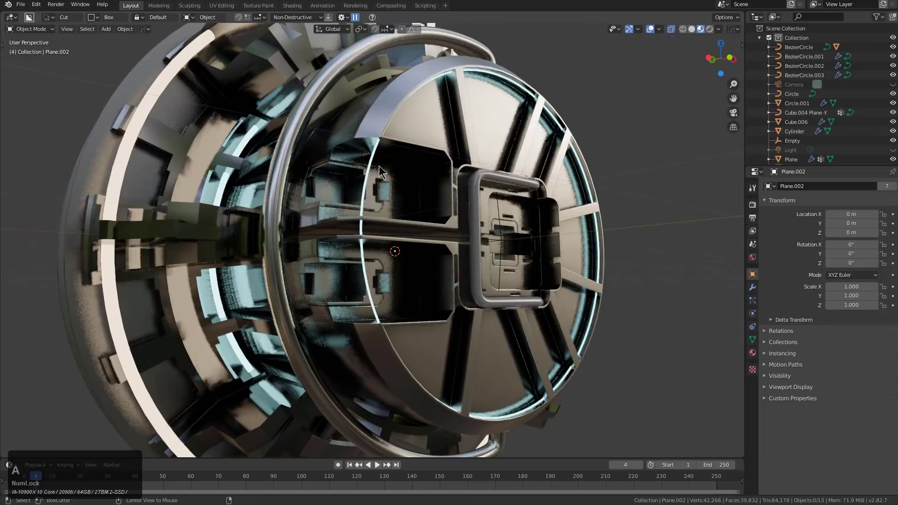
key("q")
left_click(543, 164)
key("q")
mouse_move(509, 235)
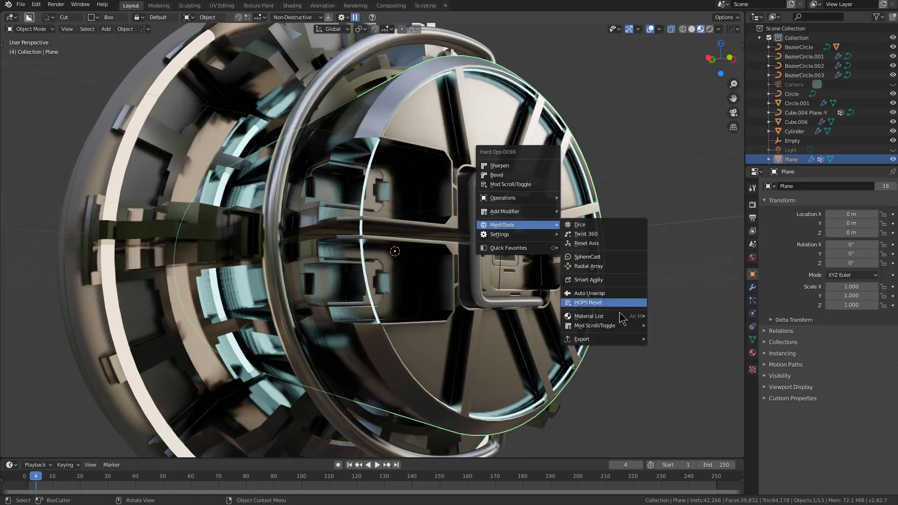
mouse_move(590, 316)
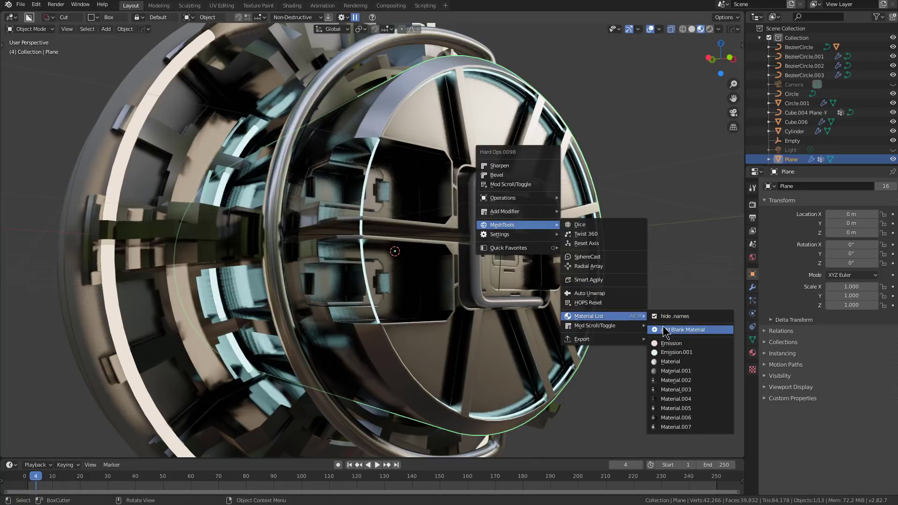
Assign a new blank Principled material to the central handle, re-randomizing it, and clear the selection.
middle_click_drag(568, 134, 499, 213)
left_click(488, 212)
key("alt+m")
left_click(498, 213)
key("F9")
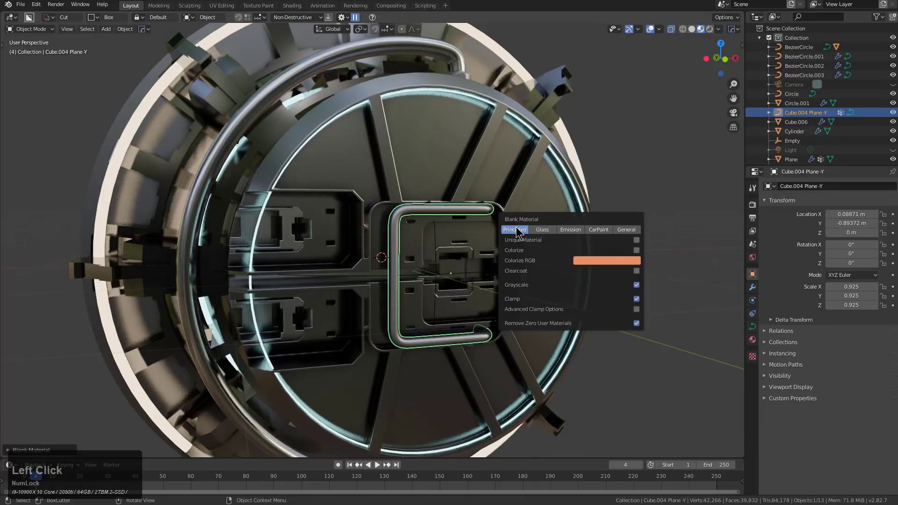
left_click(515, 230)
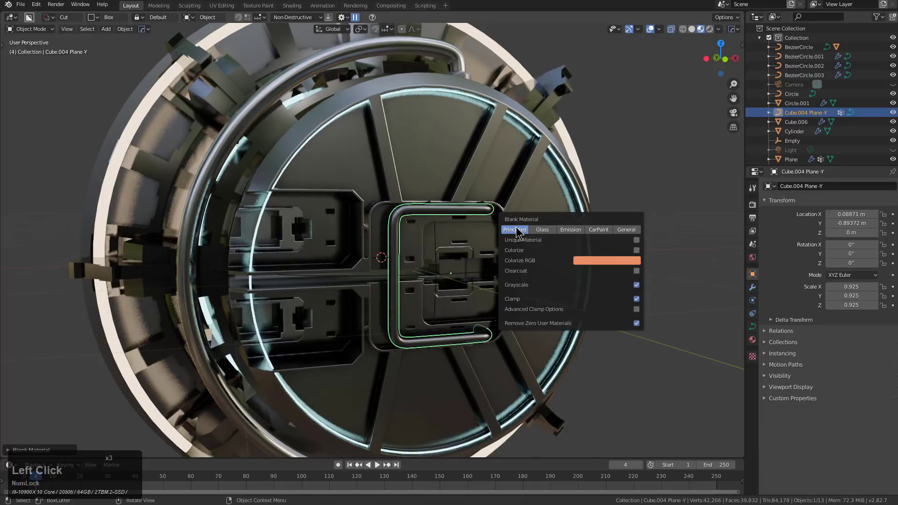
middle_click_drag(467, 220, 406, 200)
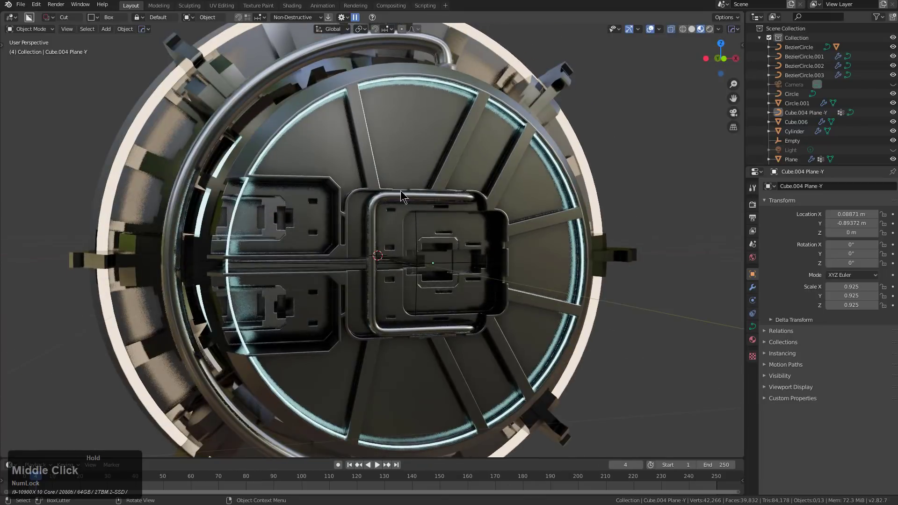
Select the glowing front ring, align to the front orthographic view, and convert the ring with Visual Geometry to Mesh.
middle_click_drag(456, 215, 380, 191)
left_click(401, 252)
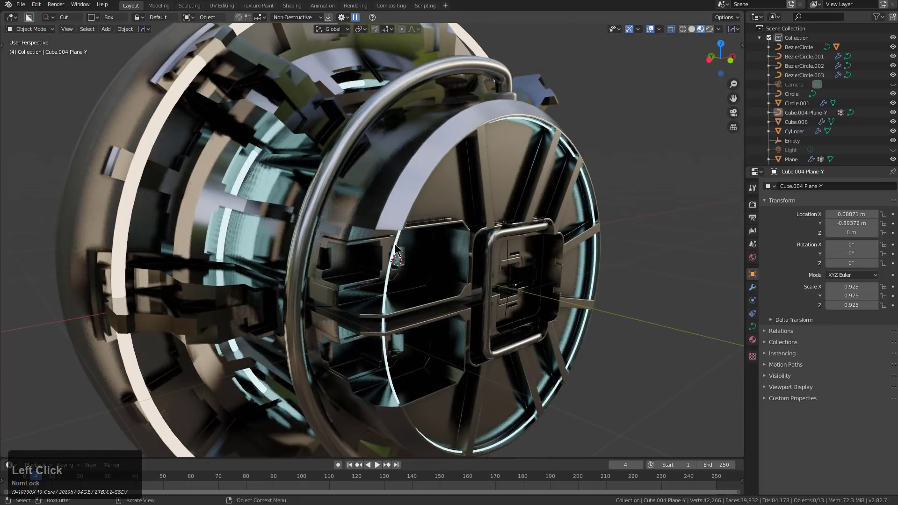
middle_click_drag(401, 251, 407, 253)
key("KP_1")
key("KP_5")
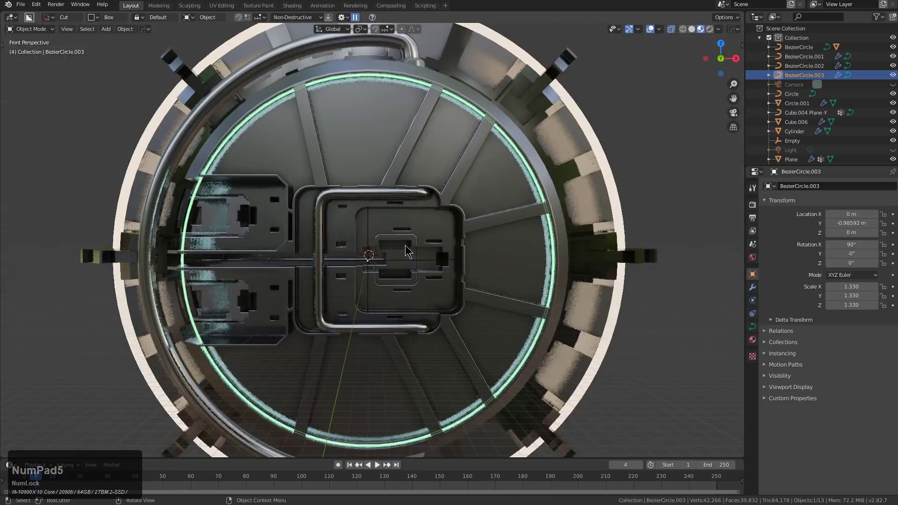
key("ctrl+a")
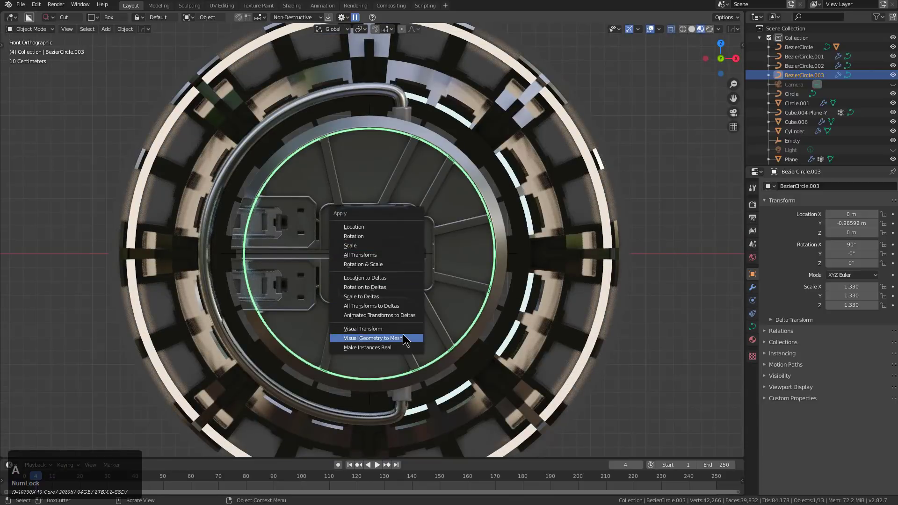
left_click(369, 336)
Cut away the section of the glowing front ring that crosses the two side recesses and clear the selection.
scroll(316, 290, "up", 2)
mouse_move(367, 124)
left_mouse_down()
mouse_move(458, 206)
mouse_move(466, 287)
mouse_move(435, 266)
left_mouse_up()
middle_click_drag(434, 260, 471, 276)
left_click(404, 233)
scroll(405, 233, "down", 2)
key("alt+a")
middle_click_drag(533, 204, 504, 183)
scroll(408, 176, "down", 2)
middle_click_drag(409, 175, 379, 201)
middle_click_drag(486, 222, 422, 214)
scroll(421, 213, "up", 1)
Switch the viewport to solid shading and isolate the main hatch body by hiding all other objects.
left_click(409, 201)
middle_click_drag(338, 198, 343, 180)
middle_click_drag(315, 275, 477, 189)
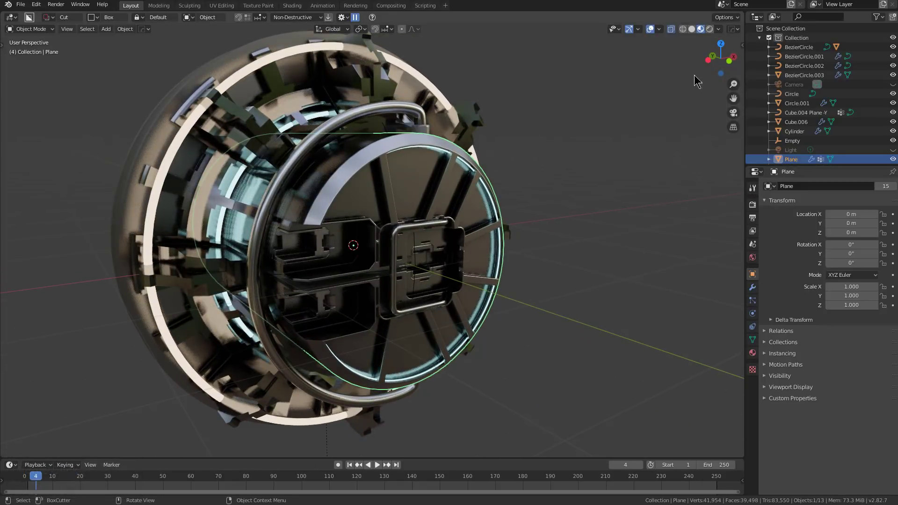
left_click(652, 31)
left_click(653, 31)
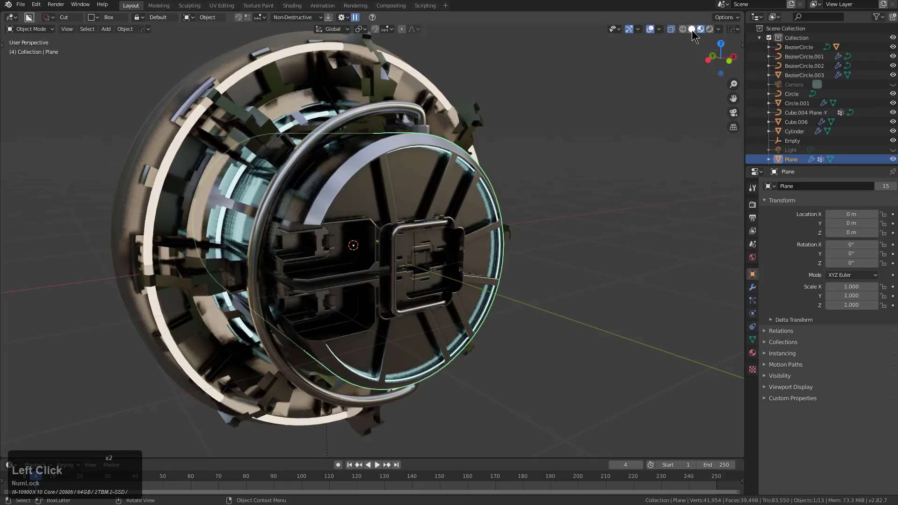
left_click(692, 30)
middle_click_drag(471, 252, 450, 264)
key("shift+h")
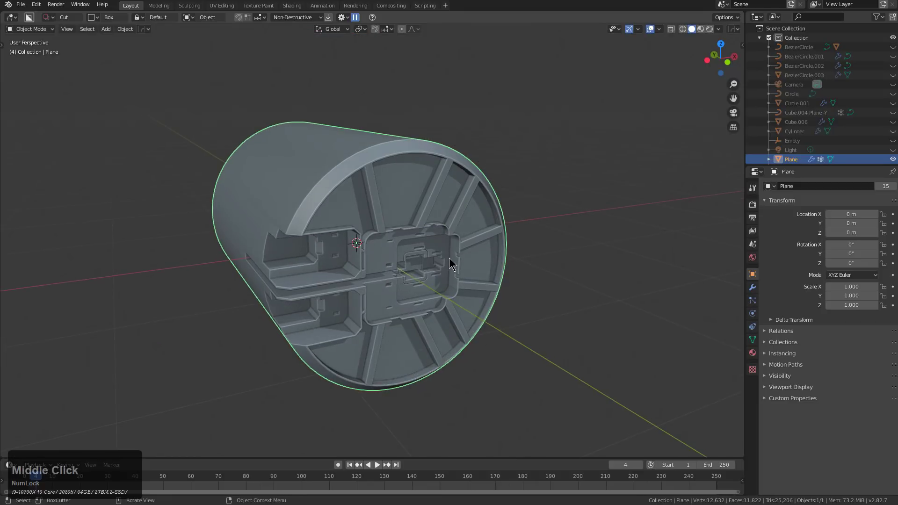
Reveal all hidden objects and clear the selection.
key("alt+h")
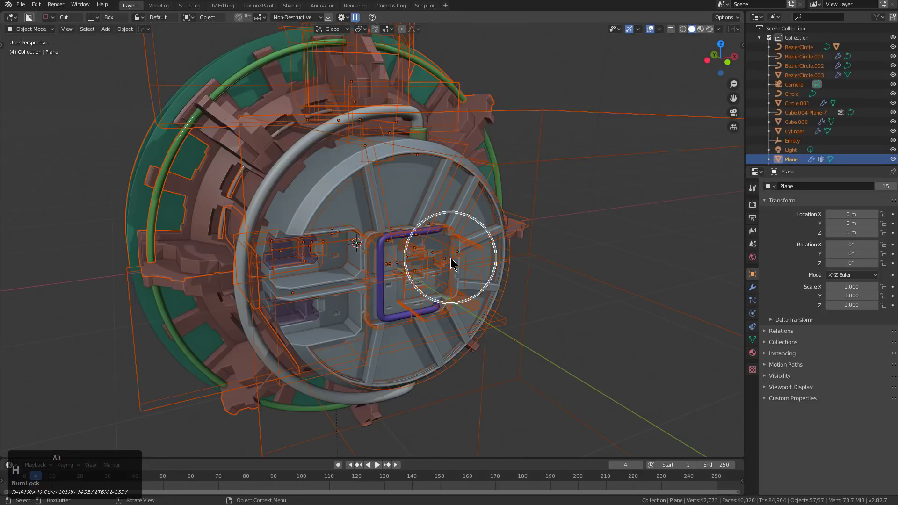
scroll(437, 255, "down", 2)
key("alt+a")
middle_click_drag(428, 253, 422, 239)
scroll(422, 239, "up", 2)
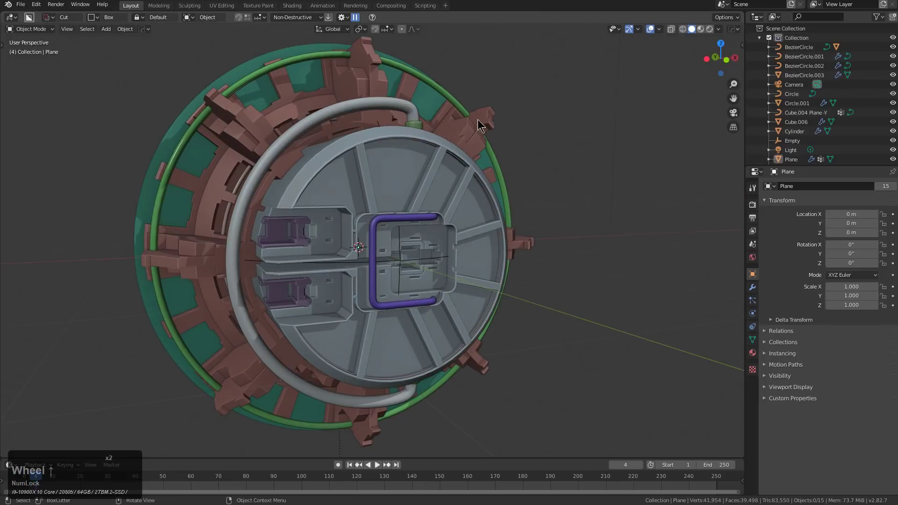
Delete the camera and light from the scene and select the main hatch body.
scroll(403, 227, "down", 6)
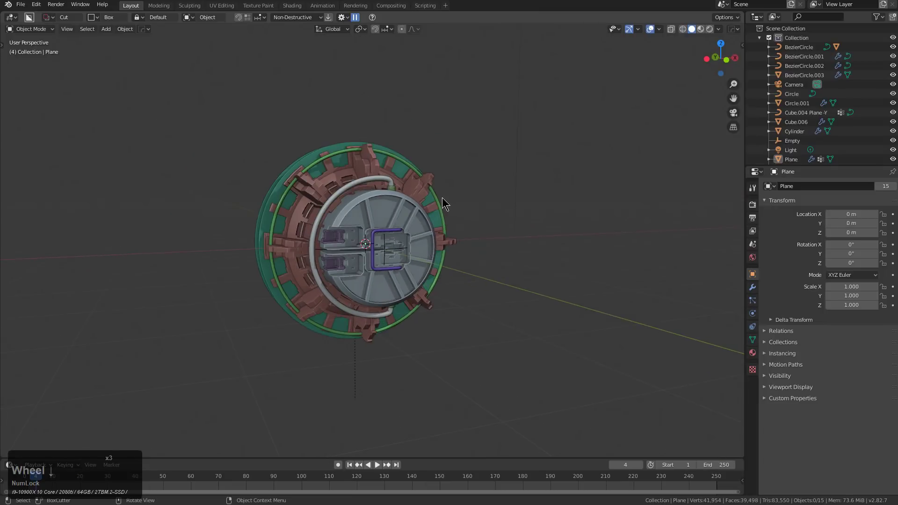
left_click(439, 115)
left_click(587, 133, "shift")
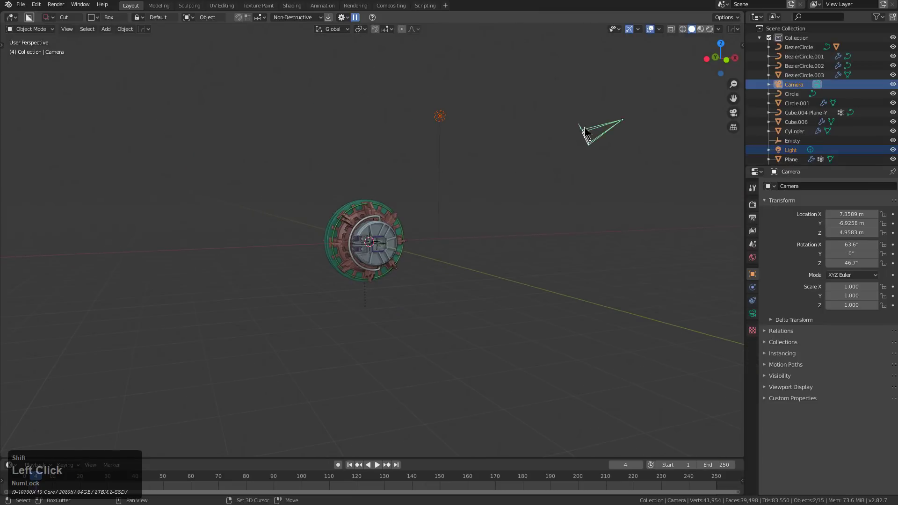
key("Delete")
scroll(473, 196, "up", 3)
scroll(419, 226, "up", 4)
left_click(372, 151)
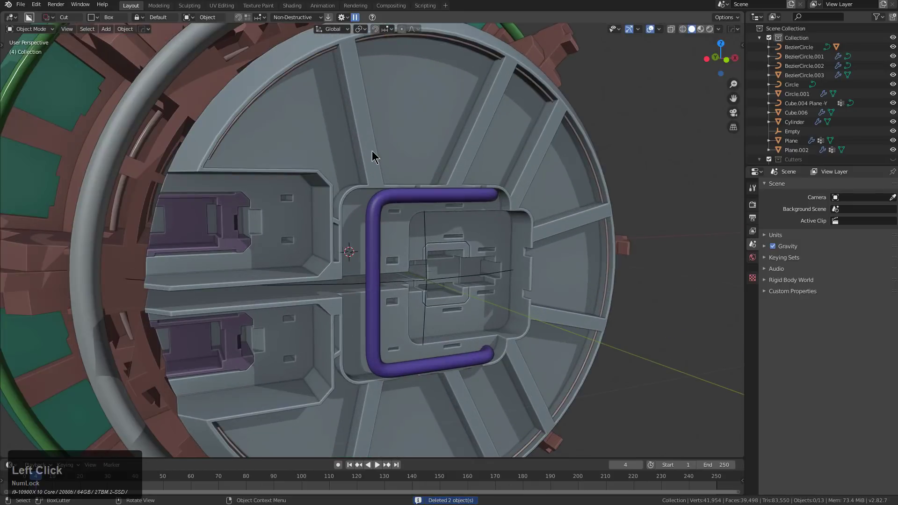
scroll(520, 173, "down", 1)
middle_click_drag(521, 172, 479, 195)
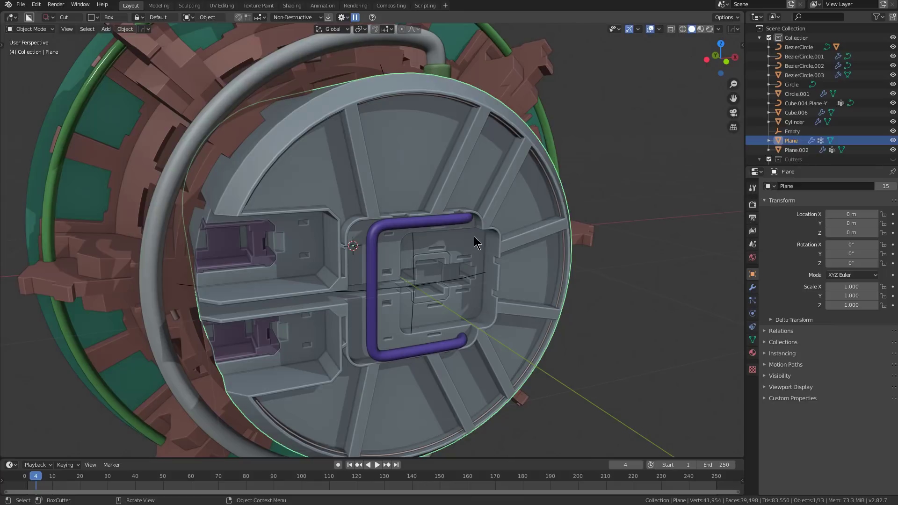
middle_click_drag(470, 244, 476, 241)
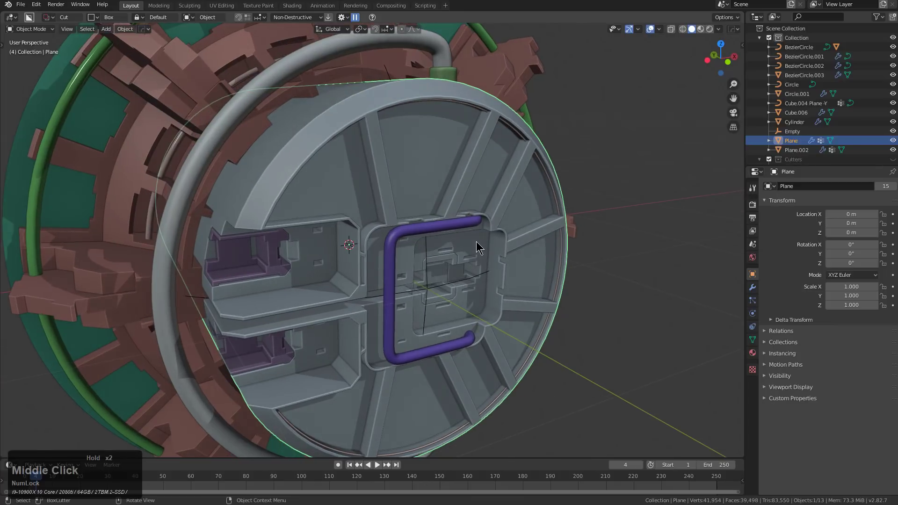
Toggle off all modifiers on the main hatch body with Hard Ops.
key("q")
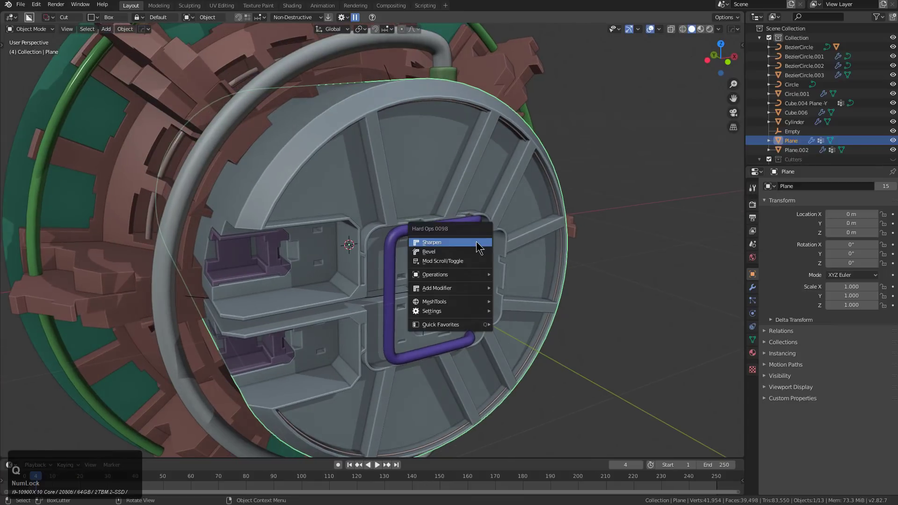
left_click(464, 265, "ctrl")
scroll(464, 268, "up", 2)
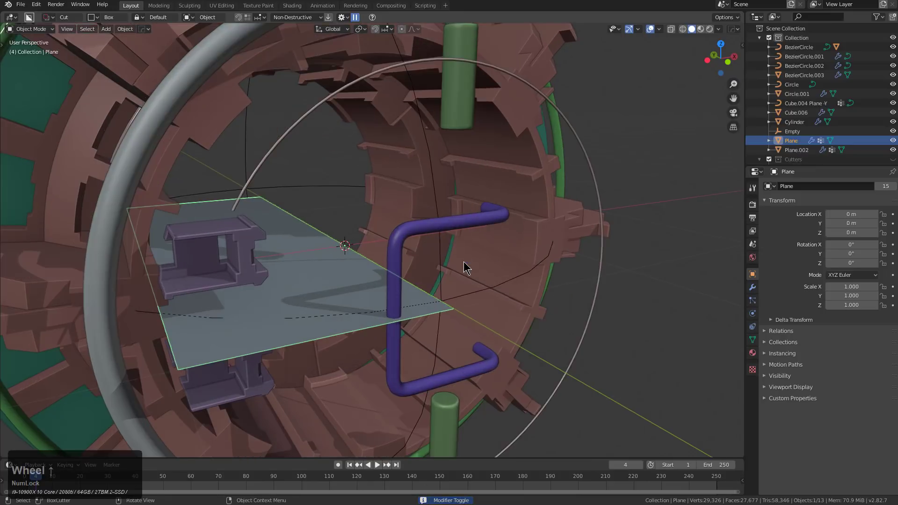
scroll(464, 268, "down", 2)
Scroll through the hatch body's modifiers one by one, cancel the scroll, and undo the modifier toggle.
key("q")
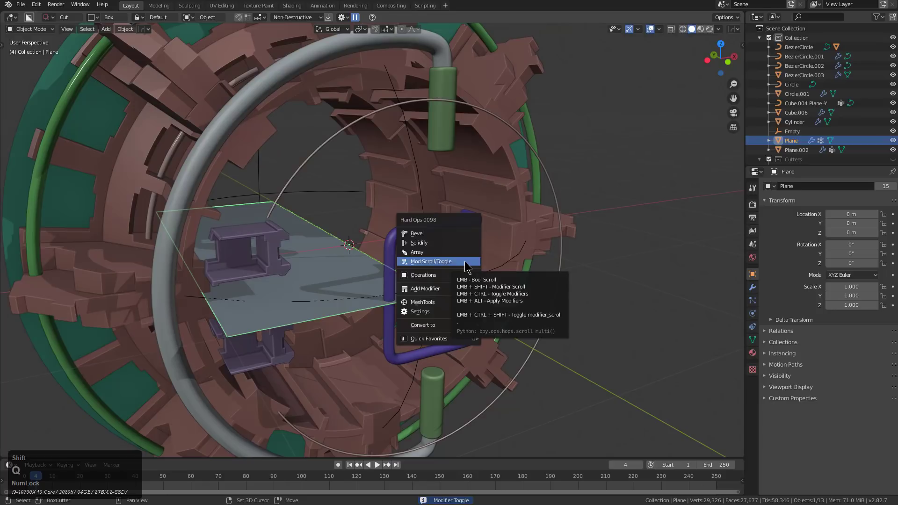
left_click(464, 266)
scroll(464, 266, "up", 3)
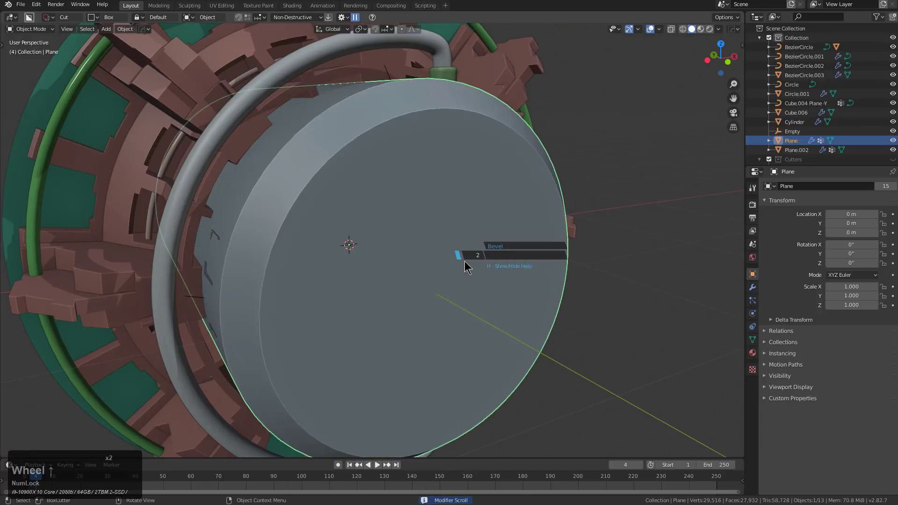
scroll(464, 268, "up", 1)
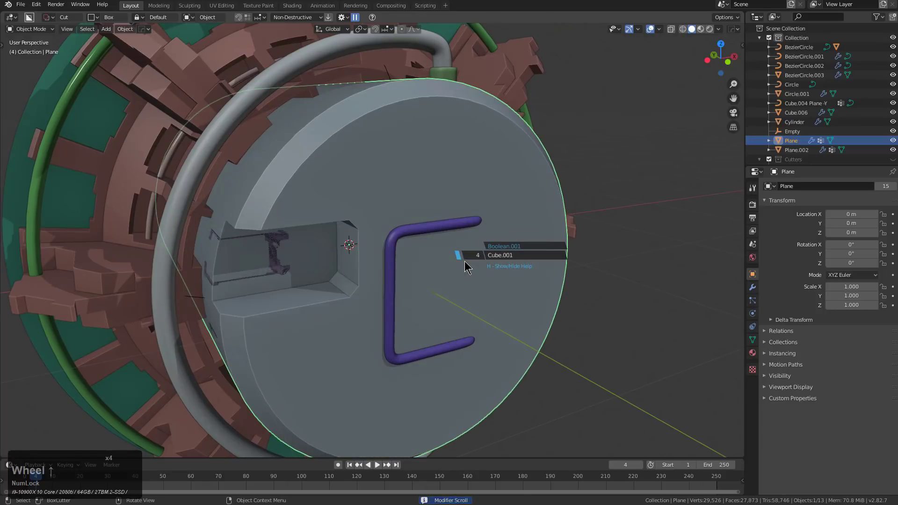
right_click(466, 260)
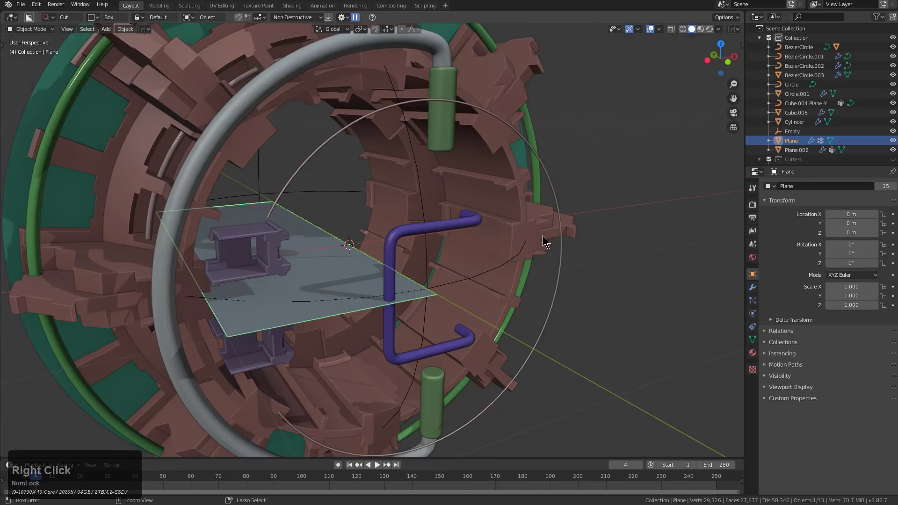
scroll(498, 242, "down", 1)
key("ctrl+z")
scroll(495, 241, "up", 1)
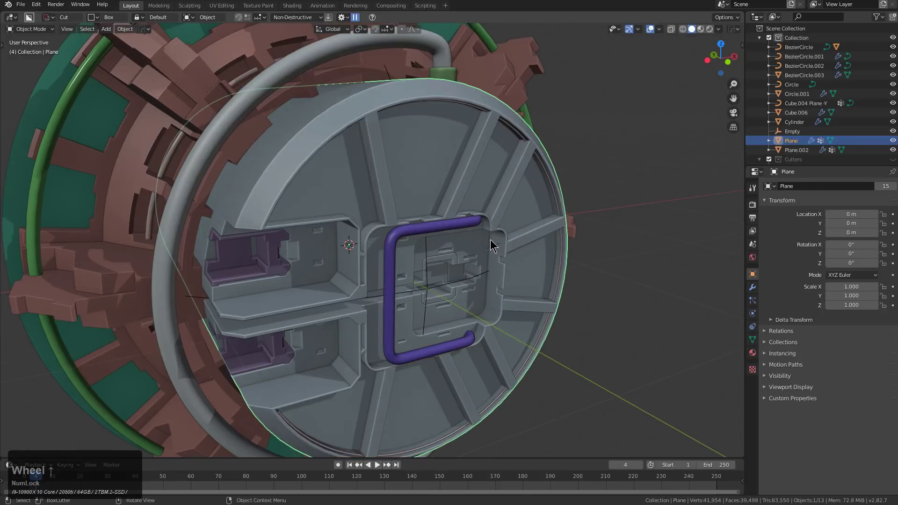
Turn off the viewport display of the last Bevel modifier in the hatch body's modifier stack.
key("ctrl+grave")
scroll(564, 374, "down", 7)
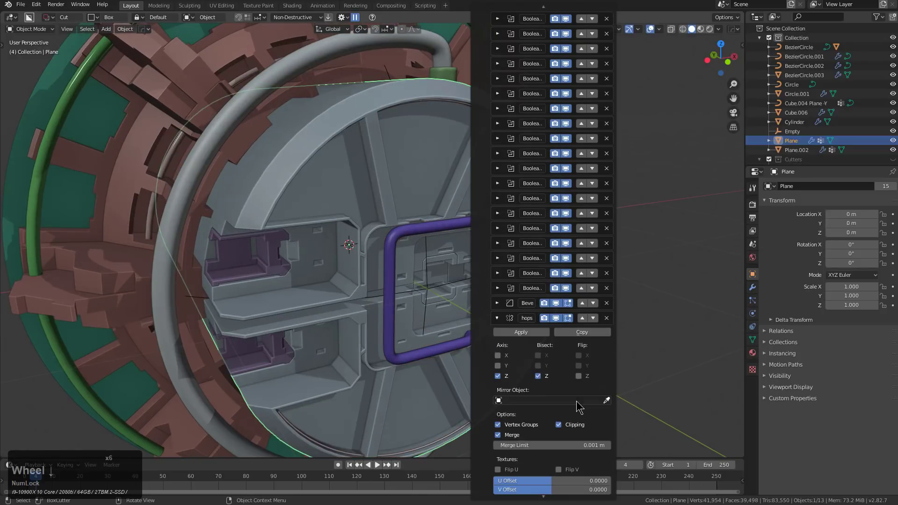
left_click(556, 295)
left_click(556, 294)
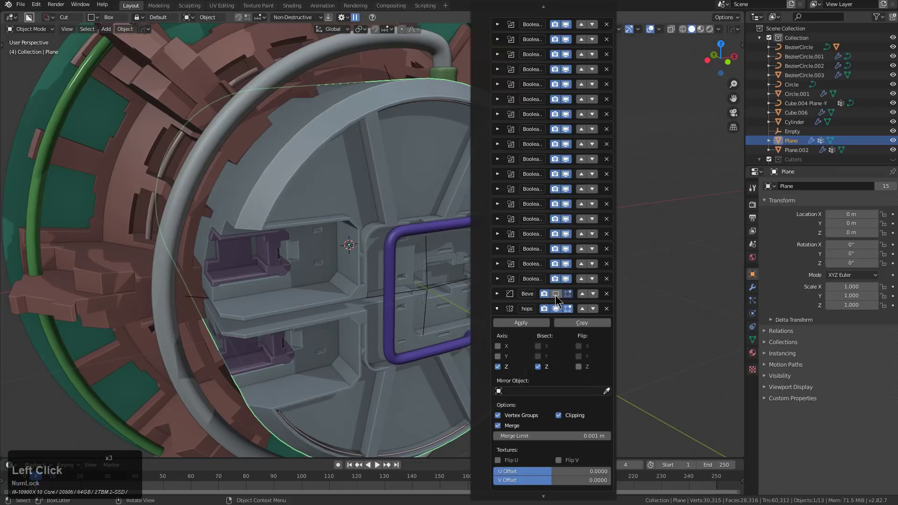
key("Escape")
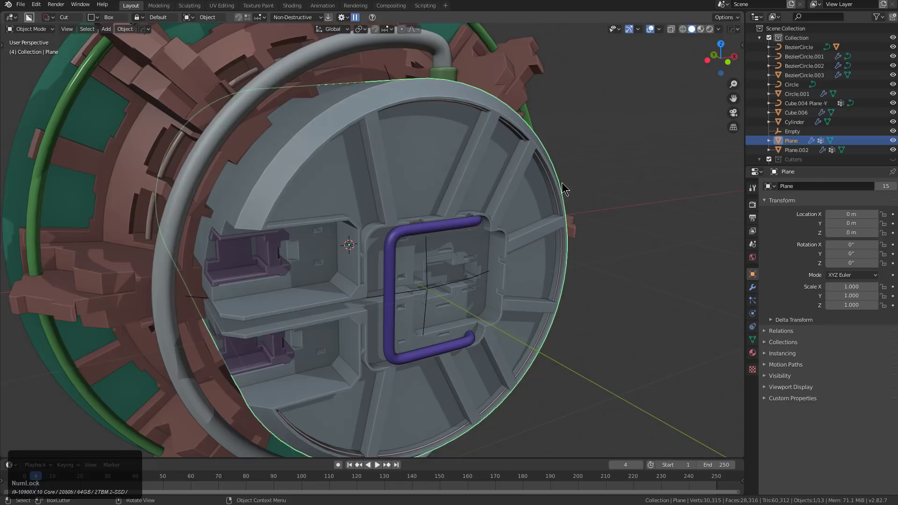
Use Hard Ops modifier scroll to show the hatch body only up to its second modifier, Bevel, and activate the HardOps tool.
key("q")
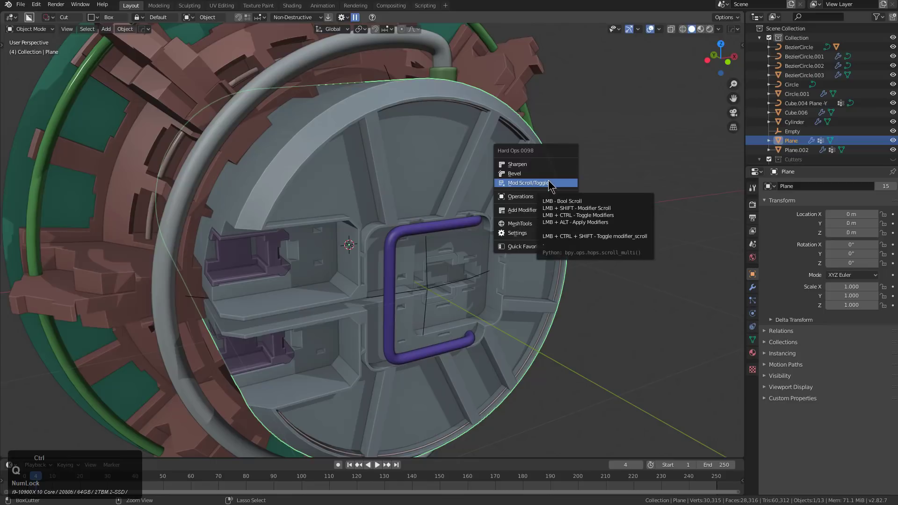
left_click(550, 182)
scroll(546, 181, "down", 3)
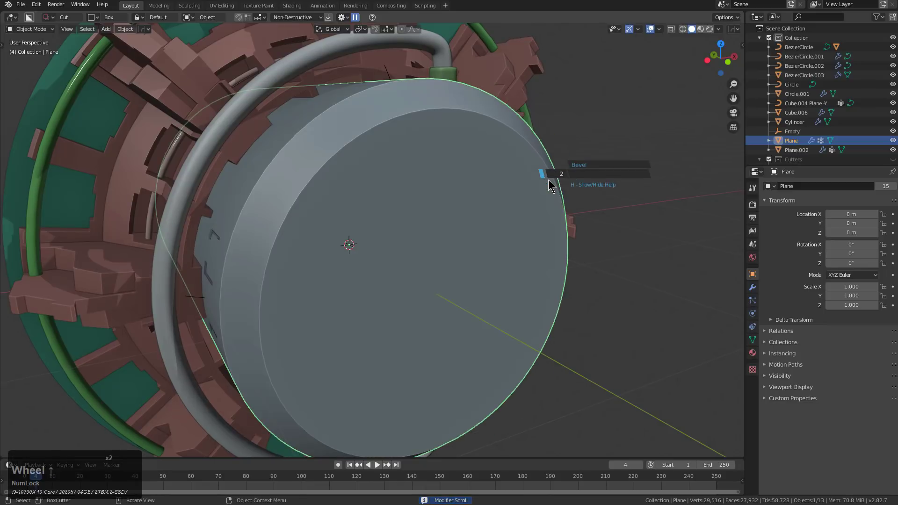
middle_click_drag(430, 181, 427, 187)
key("alt+w")
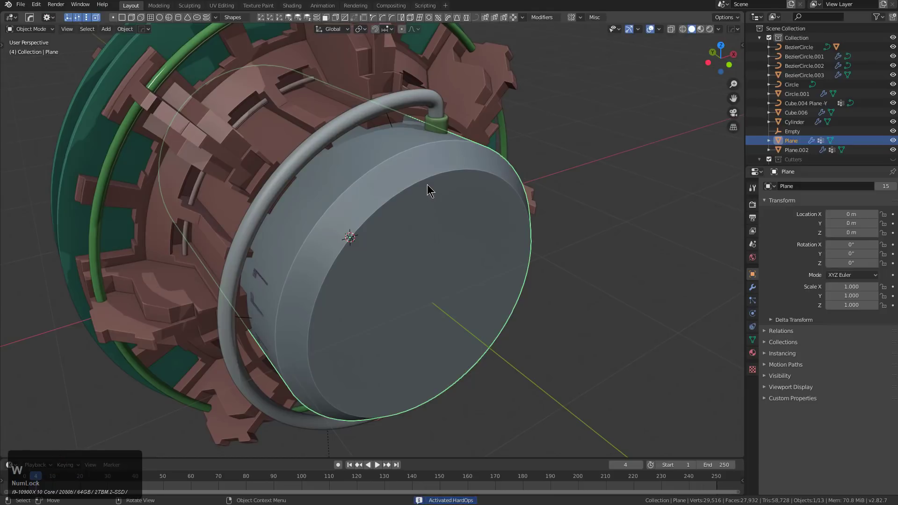
Draw a BoxCutter circle from the centre of the hatch's flat front face nearly to its edge, using Extract mode, and lock the shape.
key("alt+w")
key("d")
left_click(356, 185)
middle_click_drag(462, 290, 413, 299)
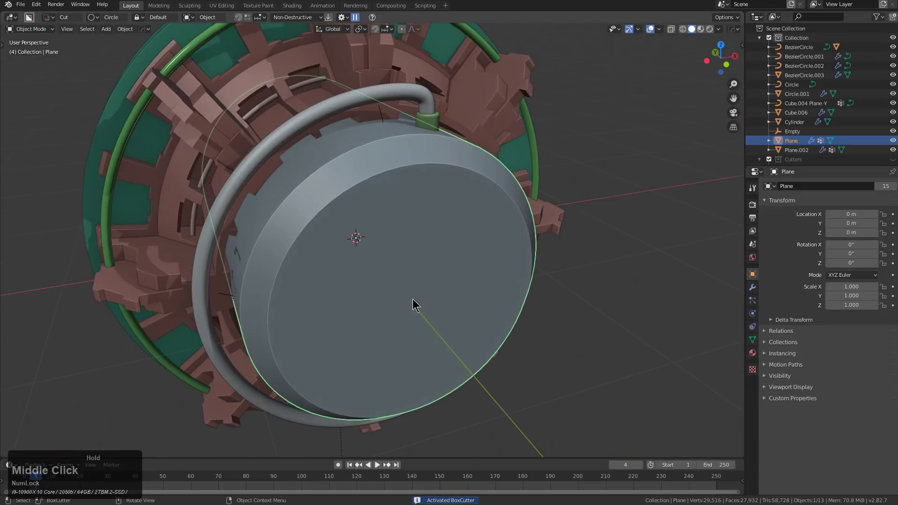
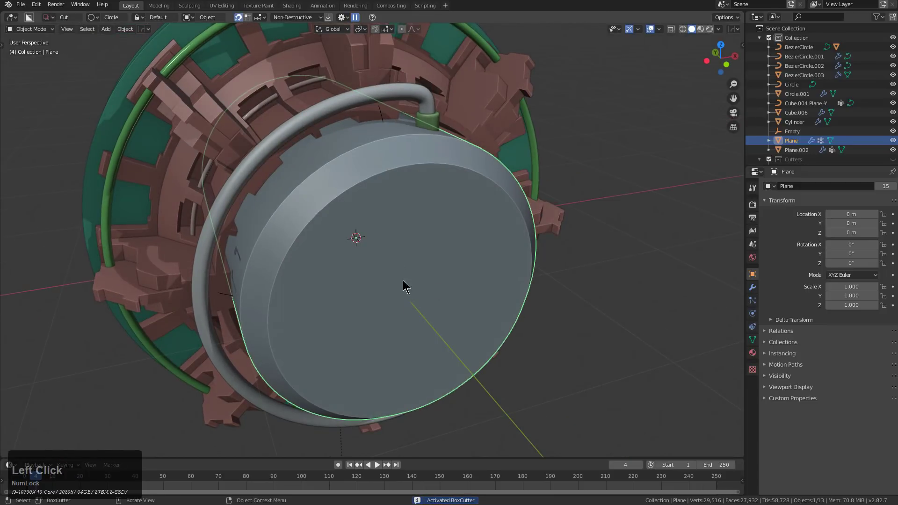
left_click_drag(443, 309, 515, 302)
key("y")
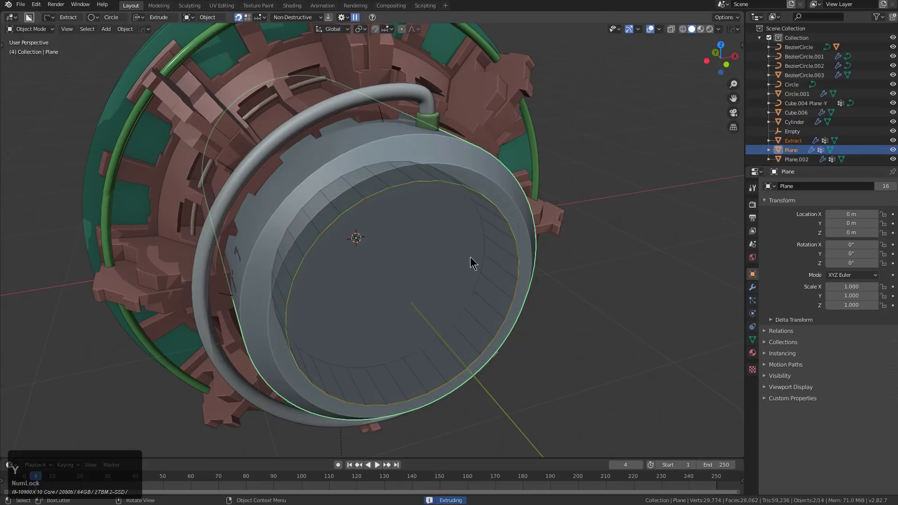
left_click_drag(518, 280, 527, 280)
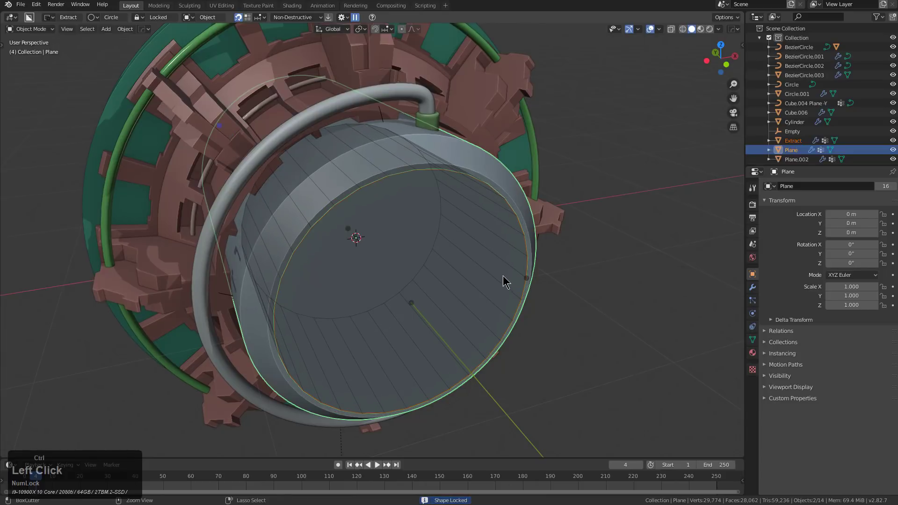
Increase the locked circle's segment count and finish extracting the hatch's front detail as a custom cutter.
key("d")
left_click(513, 313)
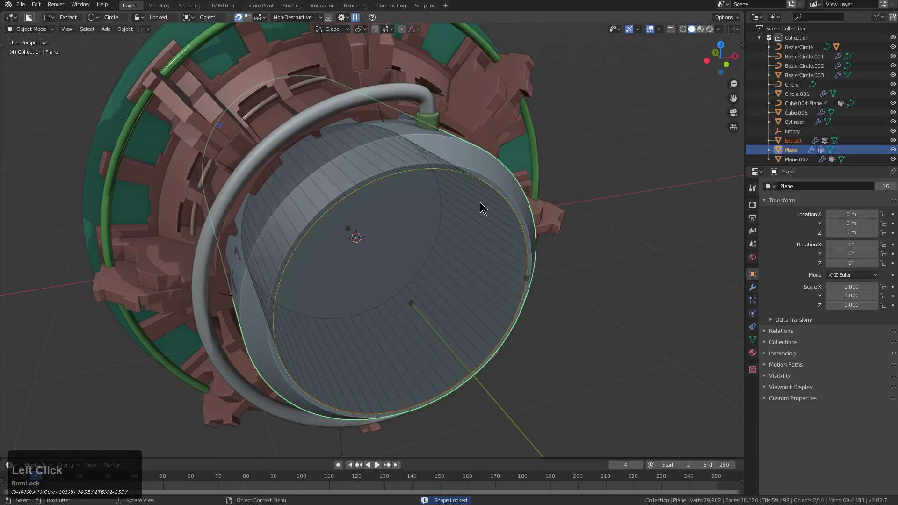
left_click(443, 185)
middle_click_drag(414, 244, 339, 220)
left_click(360, 179)
Turn on the viewport display of the hatch body's hops mirror modifier in the HOps Helper.
key("ctrl+grave")
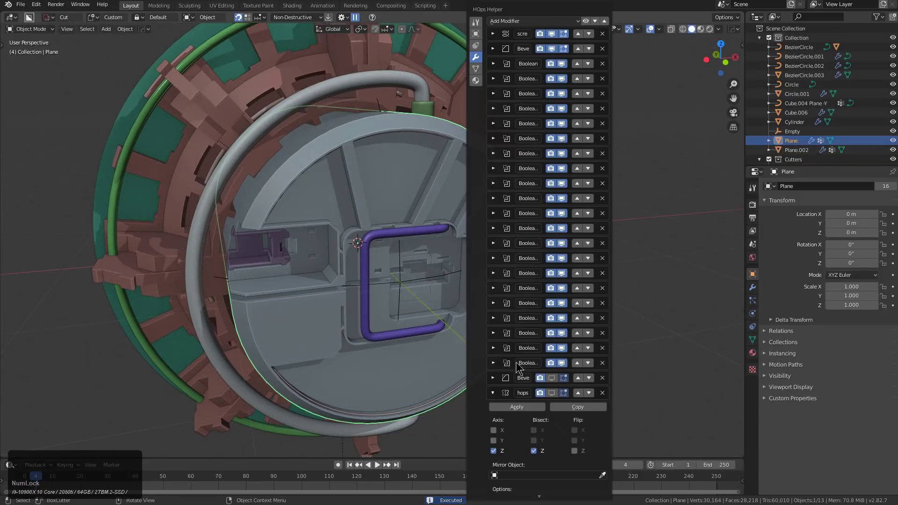
left_click(551, 392)
middle_click_drag(487, 309, 470, 267)
key("a")
Isolate the Cutters collection, unhide its objects, and select and frame the extracted cutter mesh.
middle_click_drag(355, 164, 400, 247)
scroll(435, 239, "down", 2)
key("2")
key("alt+h")
key("alt+a")
left_click(296, 194)
middle_click_drag(297, 194, 331, 181)
key("KP_Decimal")
middle_click_drag(426, 241, 419, 342)
Try to delete the stray centre edge beneath the extracted cutter in edit mode with X-ray on.
key("Tab")
key("2")
left_click(386, 335)
key("alt+z")
key("x")
left_click(432, 303)
Select all geometry linked to the stray centre edge to check what it connects to, and clear the selection.
scroll(432, 303, "down", 3)
middle_click_drag(433, 303, 434, 217)
key("1")
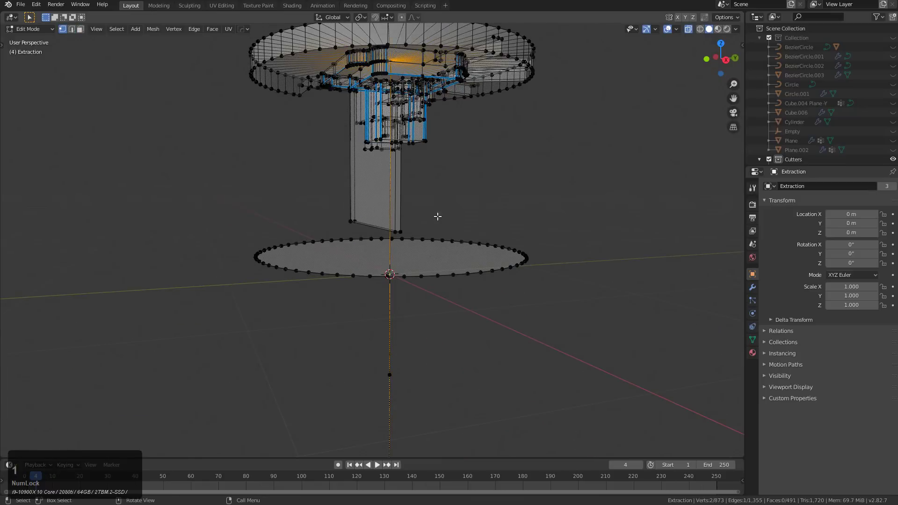
scroll(437, 216, "down", 2, "ctrl")
key("ctrl+l")
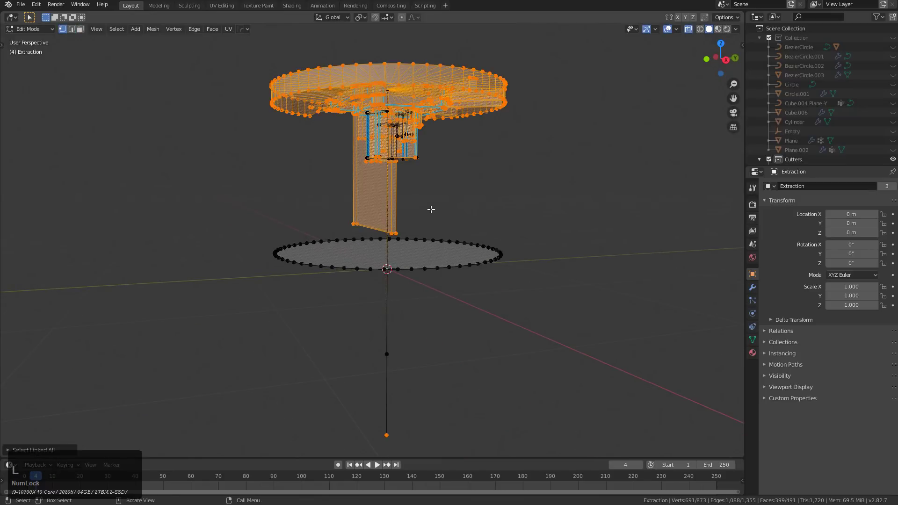
key("Tab")
key("Tab")
middle_click_drag(414, 257, 387, 266)
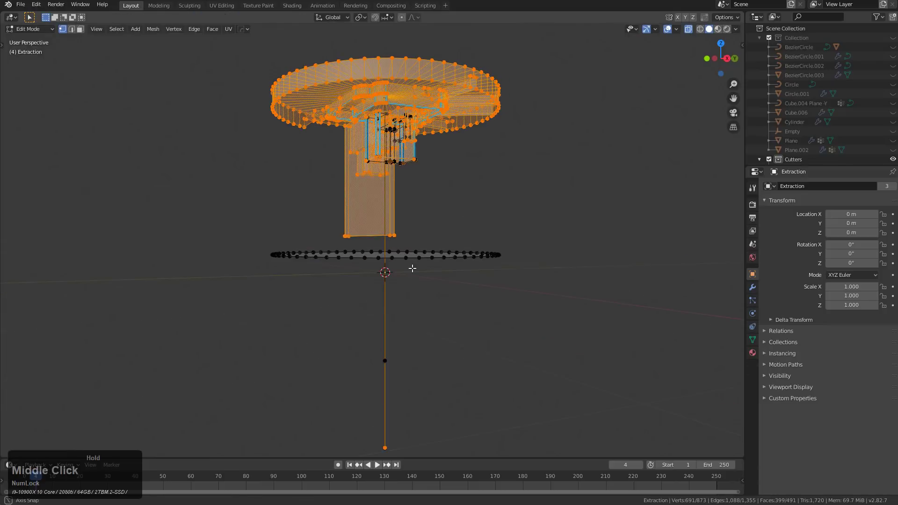
key("alt+a")
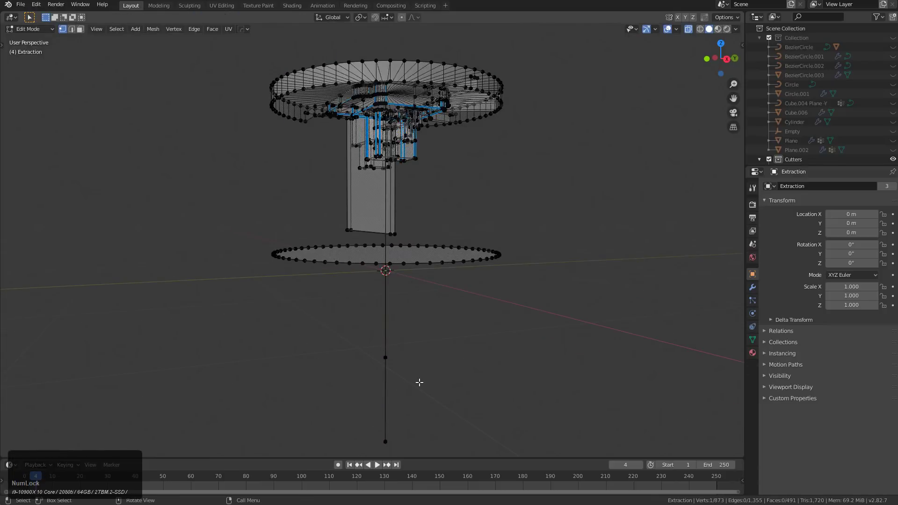
Box-select the stray flat disc and centre line below the extracted mesh and delete them.
scroll(419, 382, "down", 1)
key("b")
left_click_drag(558, 438, 239, 259)
key("x")
left_click(427, 231)
Select the remaining geometry's boundary loops to check the cutter for open edges, and leave edit mode.
scroll(427, 226, "up", 4)
middle_click_drag(414, 337, 485, 301)
key("a")
key("g")
key("Escape")
left_click(119, 29)
left_click(116, 29)
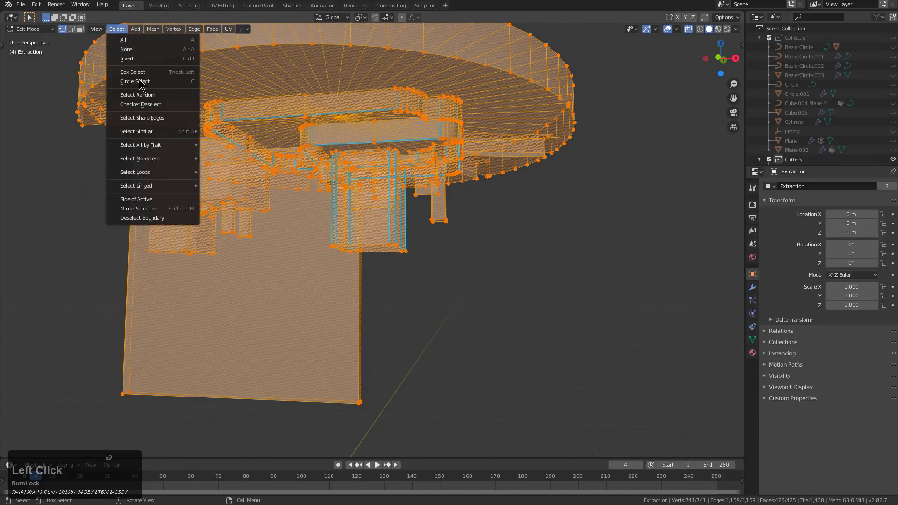
left_click(167, 174)
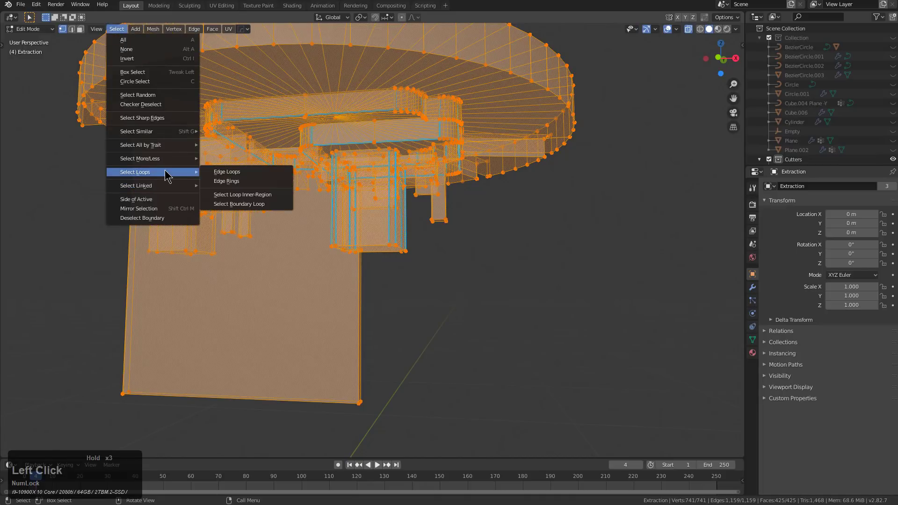
left_click(235, 204)
middle_click_drag(235, 205, 426, 302)
key("Tab")
Mirror the extracted cutter across its Y axis with Hard Ops Mirror and check the resulting mesh.
scroll(399, 244, "down", 1)
middle_click_drag(365, 257, 452, 309)
key("KP_Home")
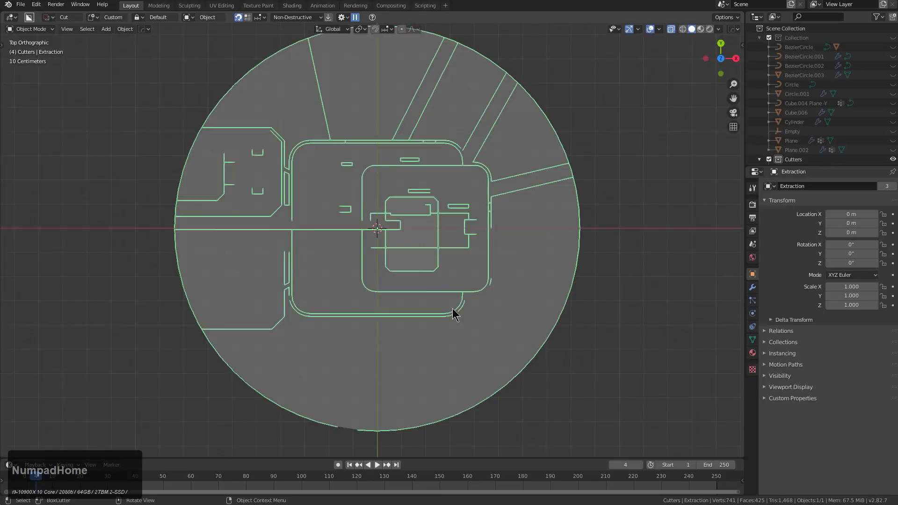
key("KP_Up")
key("KP_Up")
key("Num_Lock")
key("KP_7")
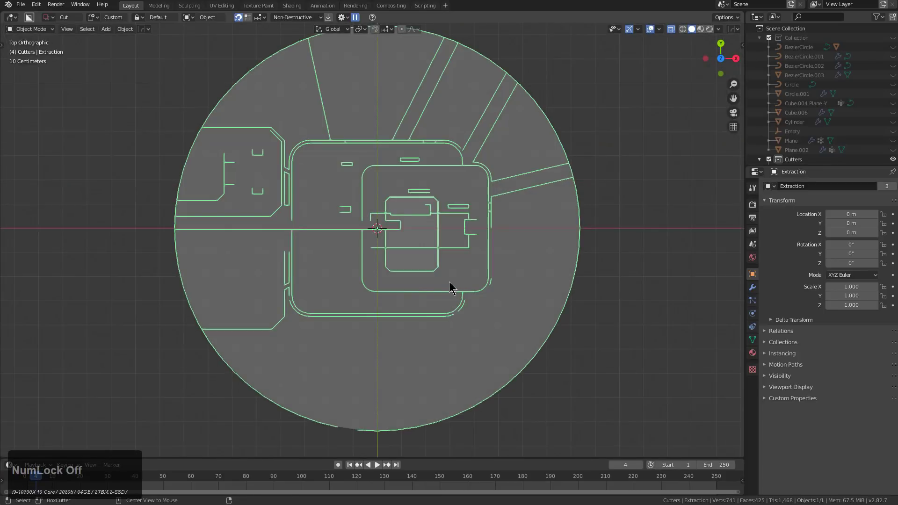
key("alt+x")
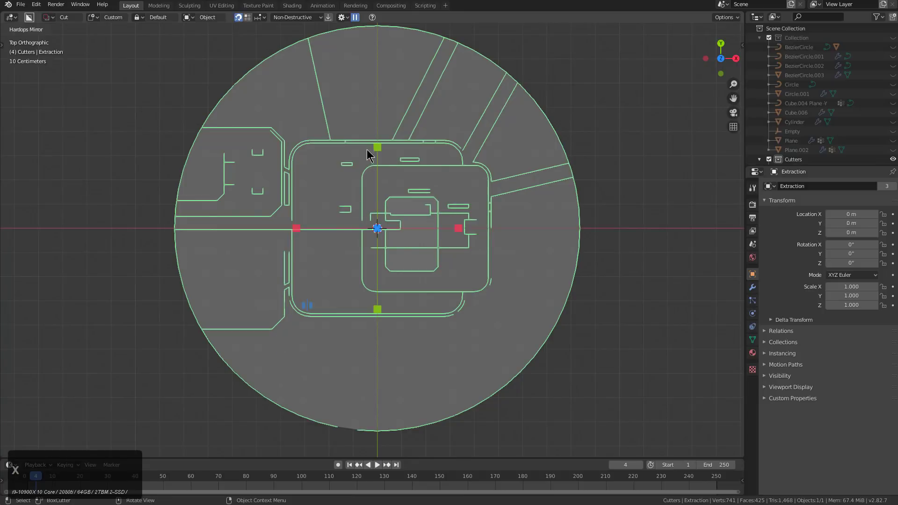
left_click(368, 157)
middle_click_drag(368, 178, 433, 229)
key("alt+z")
key("Tab")
key("Tab")
key("alt+z")
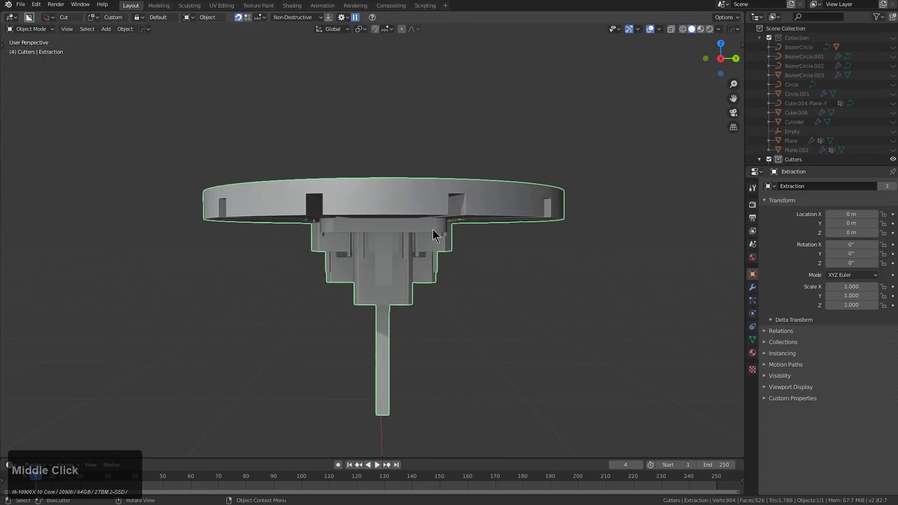
Show the main Collection again and cut the custom extracted shape into the hatch body's back face, drawn from its centre with extrude and offset.
key("1")
scroll(414, 291, "down", 3)
middle_click_drag(433, 269, 421, 306)
key("alt+h")
left_click(390, 231)
left_click_drag(405, 289, 504, 342)
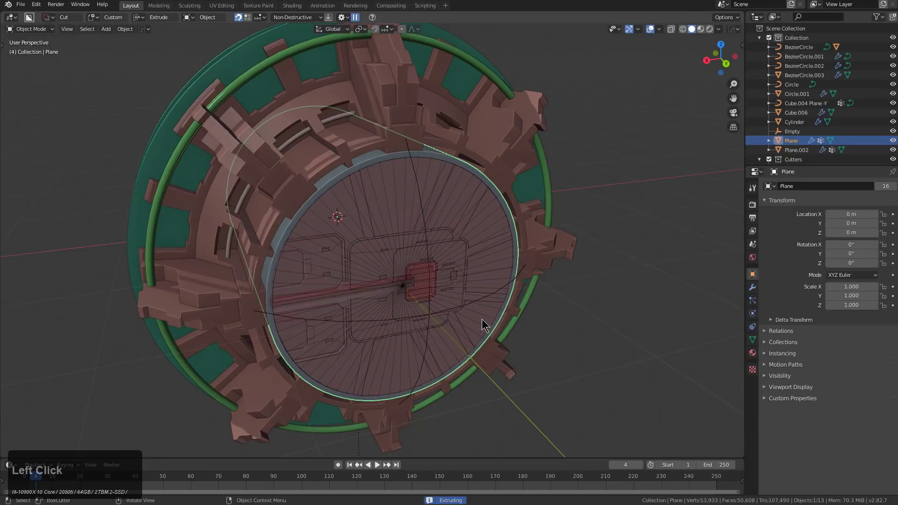
key("e")
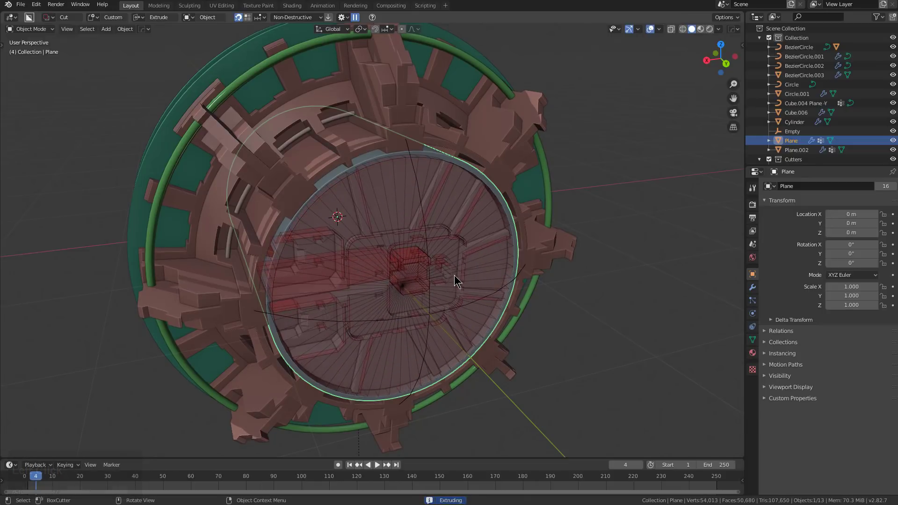
key("e")
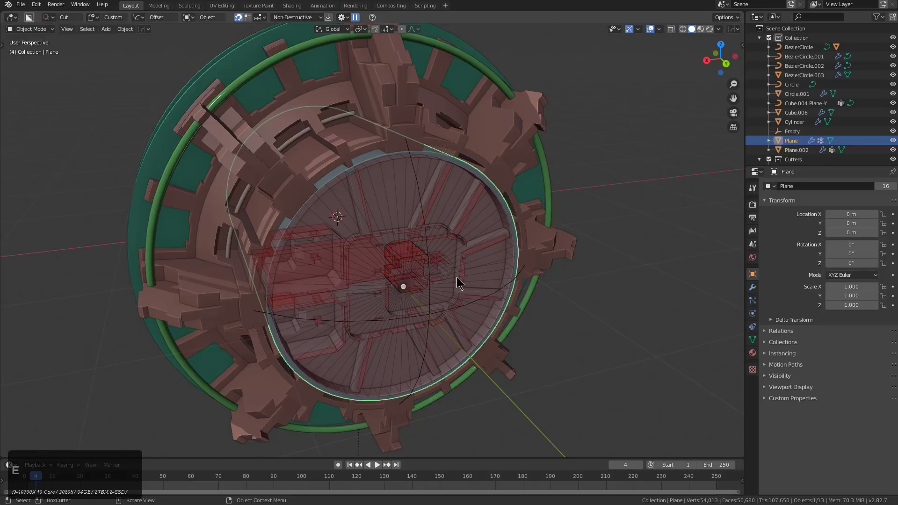
left_click(456, 276)
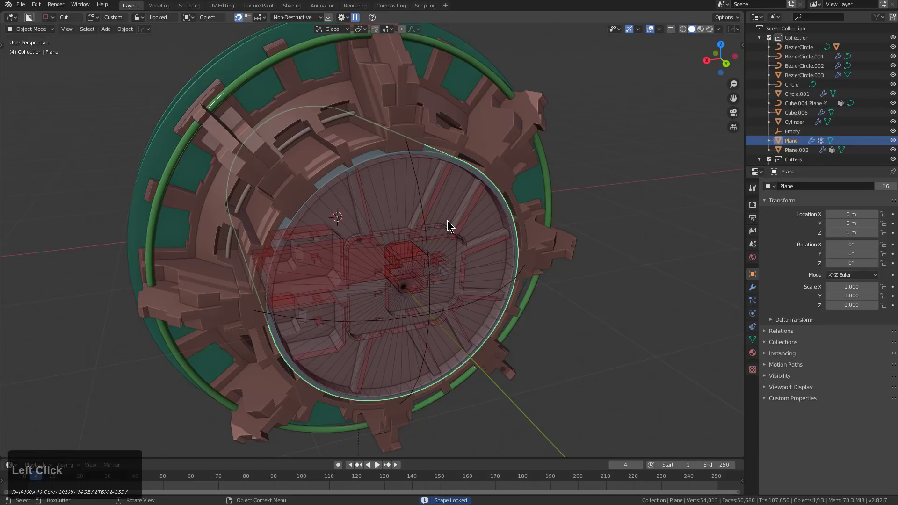
middle_click_drag(460, 251, 366, 252)
Duplicate the purple handle and move the copy along Y to the hatch's back side, at about 1.88 m.
left_click(439, 269)
key("shift+d")
key("x")
left_click(363, 257)
scroll(339, 249, "up", 2)
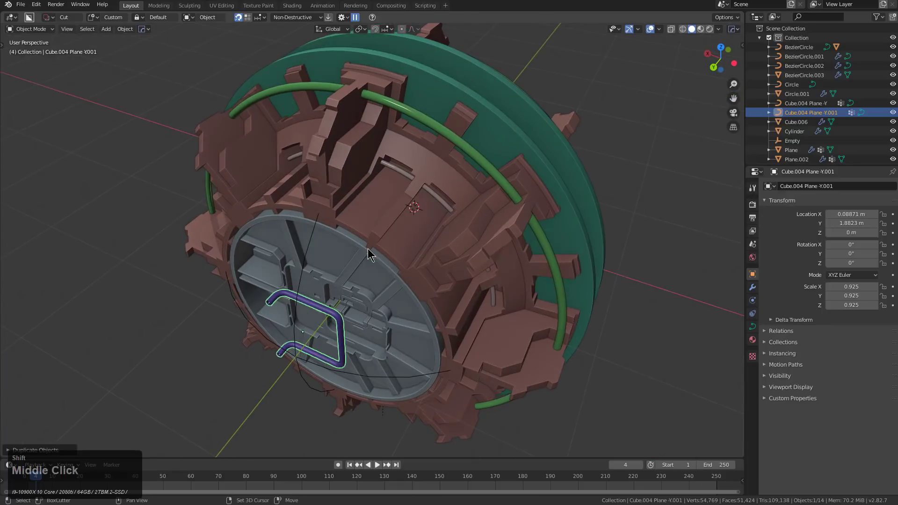
Mirror the copied handle's curve points along Y in edit mode.
key("Tab")
scroll(444, 232, "up", 3)
scroll(445, 232, "up", 2)
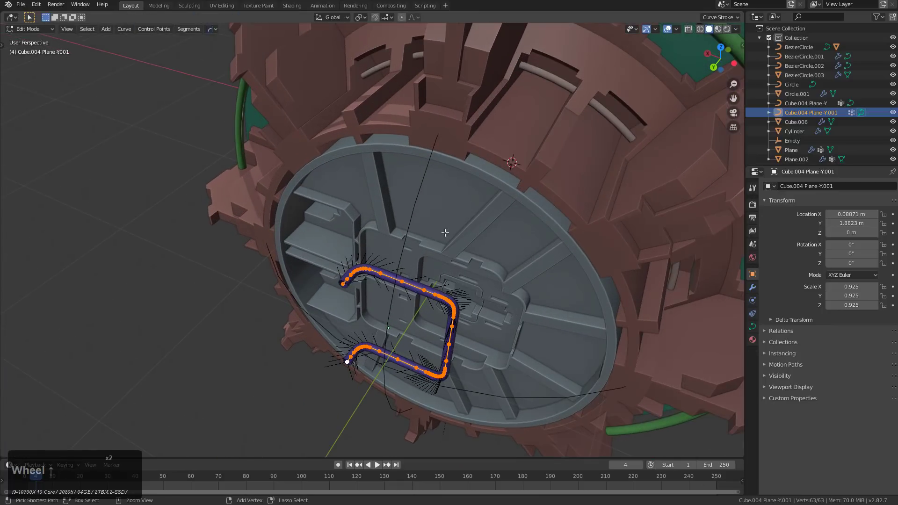
key("ctrl+m")
key("y")
key("Return")
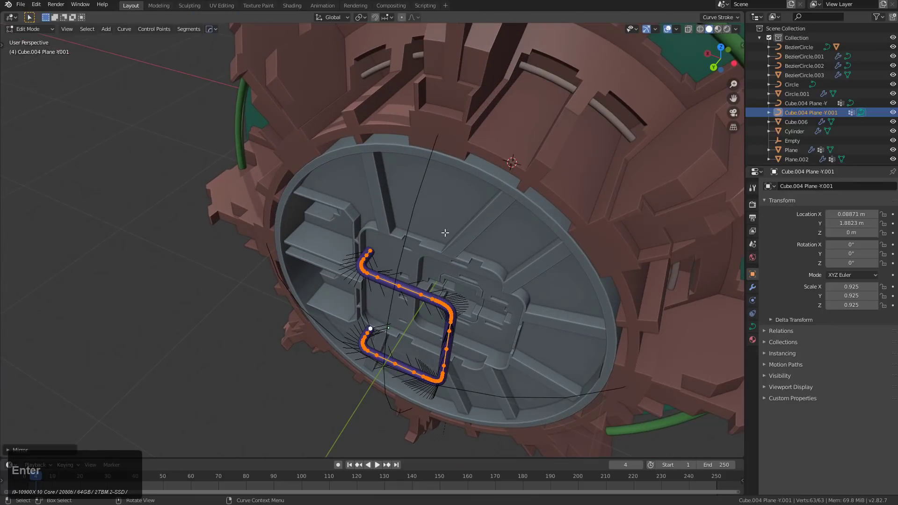
key("KP_1")
key("KP_9")
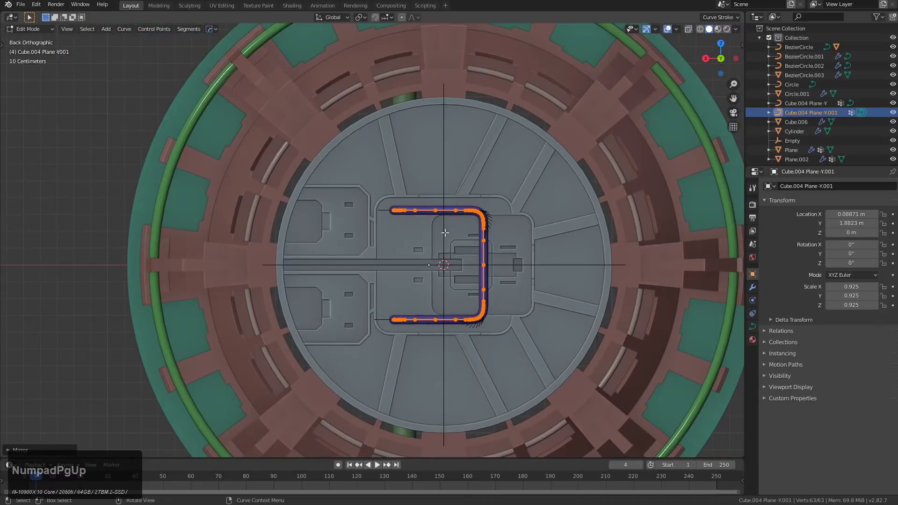
key("KP_3")
key("KP_1")
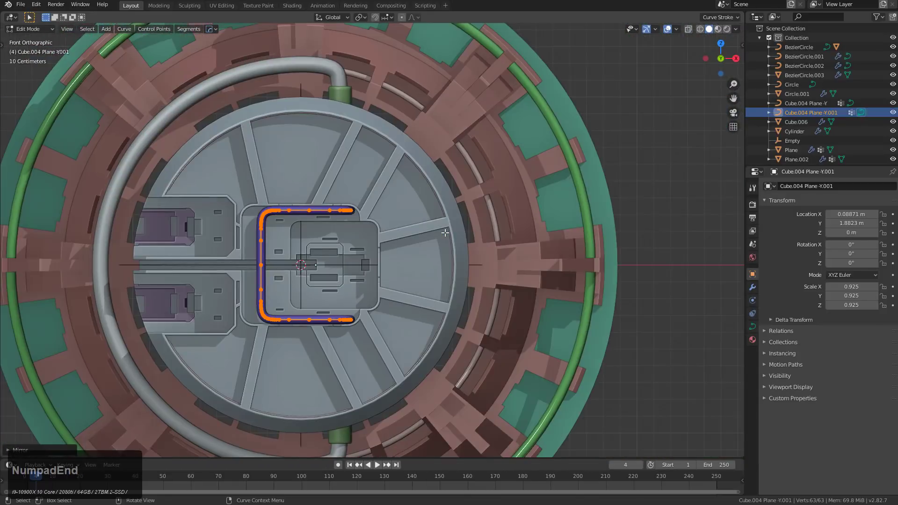
key("g")
key("Escape")
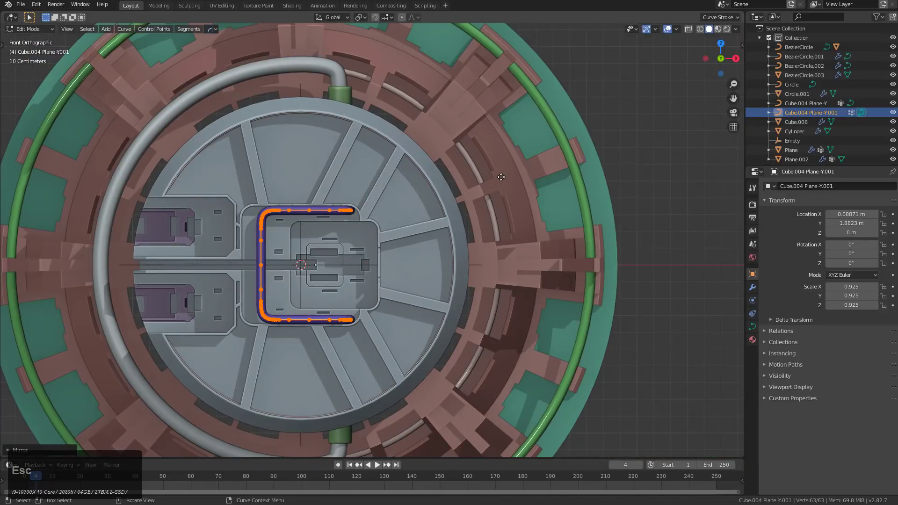
Rotate all of the copied handle's curve points by 90° in the back view, and repeat the rotation once.
key("KP_3")
key("KP_1")
key("KP_9")
key("r")
key("KP_Enter")
key("r")
key("KP_0")
key("Num_Lock")
type("r90")
key("KP_Enter")
key("ctrl+z")
type("r90")
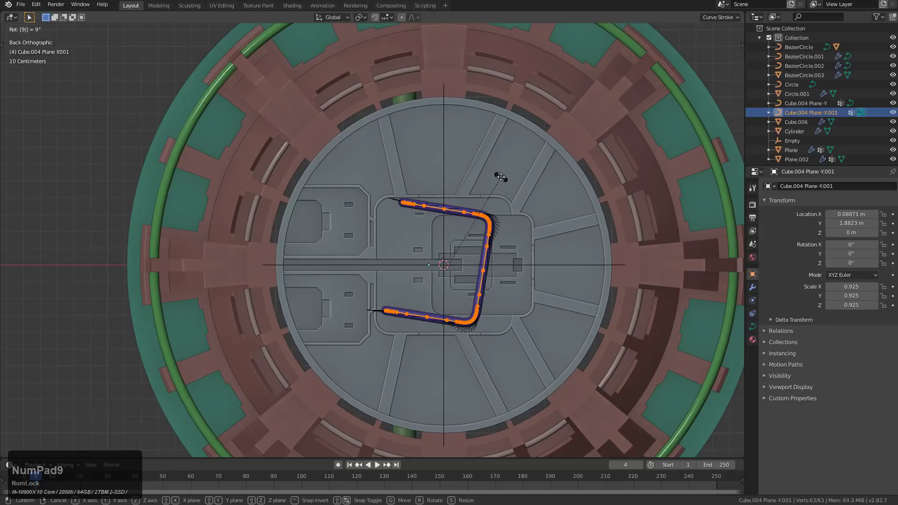
key("KP_Enter")
key("shift+r")
Scale the copied handle's curve and shift it along X to fit the recess on the hatch's back.
scroll(482, 177, "up", 2)
key("s")
left_click(618, 325)
key("g")
key("x")
left_click(582, 316)
Move the copied handle's curve about 0.125 m in negative Y toward the hatch's back face and leave edit mode.
middle_click_drag(579, 313, 489, 330)
key("g")
key("x")
key("y")
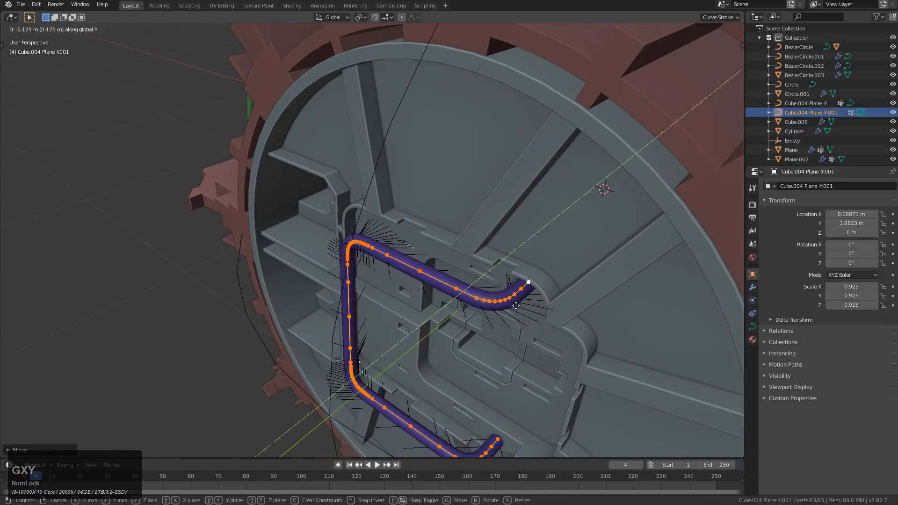
left_click(523, 302)
key("Tab")
Duplicate the purple pocket inserts in place and apply the copy's modifiers through the Hard Ops operations.
scroll(486, 290, "down", 6)
middle_click_drag(453, 278, 435, 302)
scroll(396, 271, "up", 2)
left_click(397, 275)
scroll(435, 302, "up", 2)
key("shift+d")
key("Escape")
key("q")
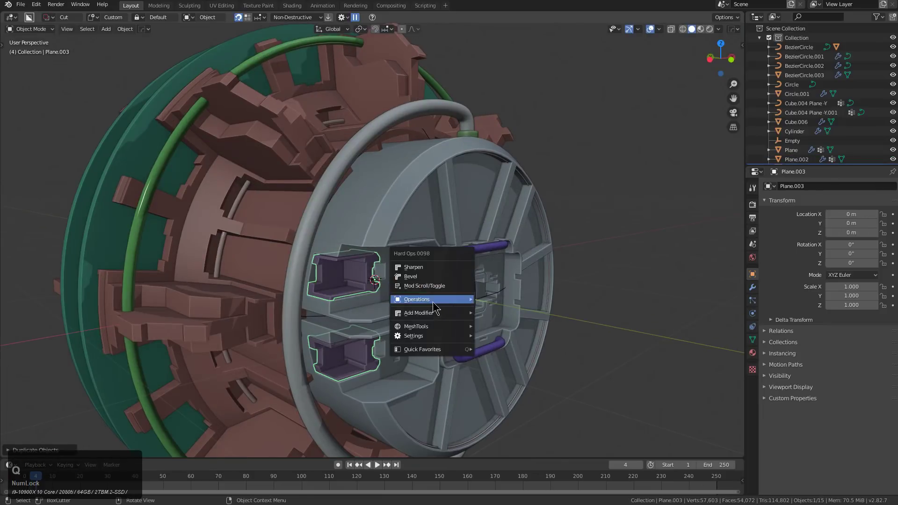
mouse_move(433, 302)
left_click(515, 375)
Move the duplicated pocket inserts along Y to the hatch's back side, at about 2.45 m.
middle_click_drag(510, 370, 556, 336)
key("g")
key("x")
key("y")
left_click(134, 252)
middle_click_drag(133, 251, 423, 283, "shift")
scroll(388, 271, "down", 1)
key("g")
key("x")
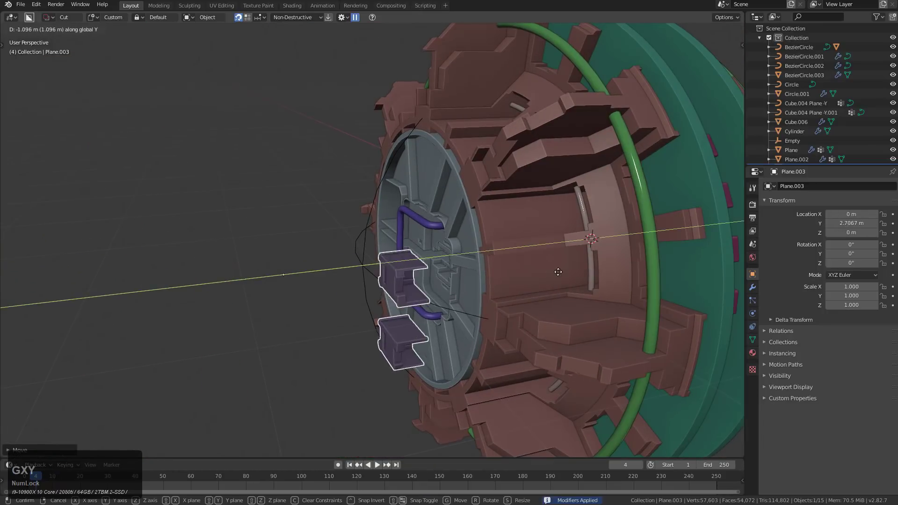
left_click(538, 266)
Mirror the duplicated pocket inserts along X and along Y.
middle_click_drag(538, 266, 400, 271)
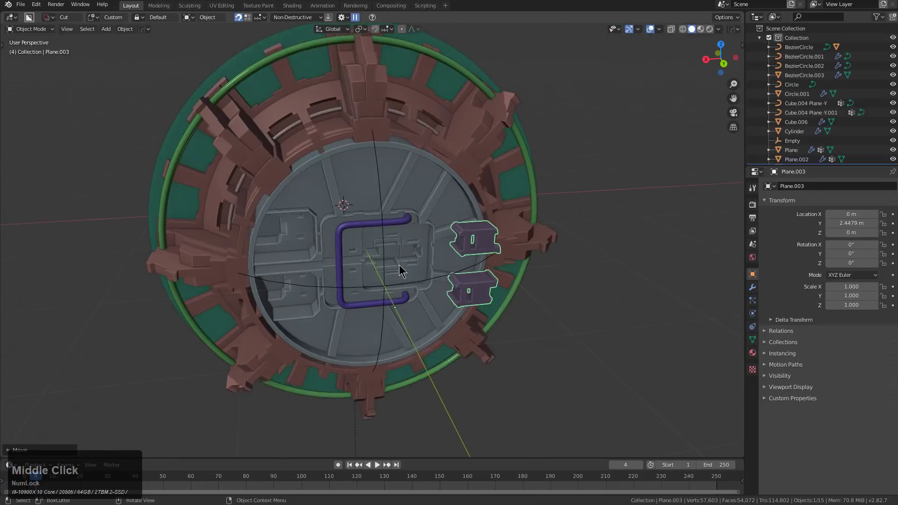
scroll(451, 294, "up", 1)
middle_click_drag(451, 294, 472, 303)
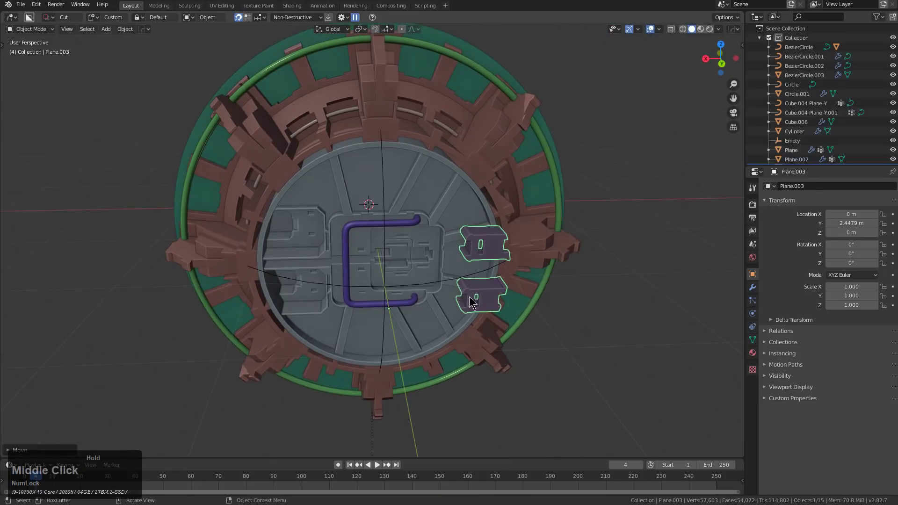
key("ctrl+m")
key("x")
key("Return")
key("ctrl+m")
key("y")
key("Return")
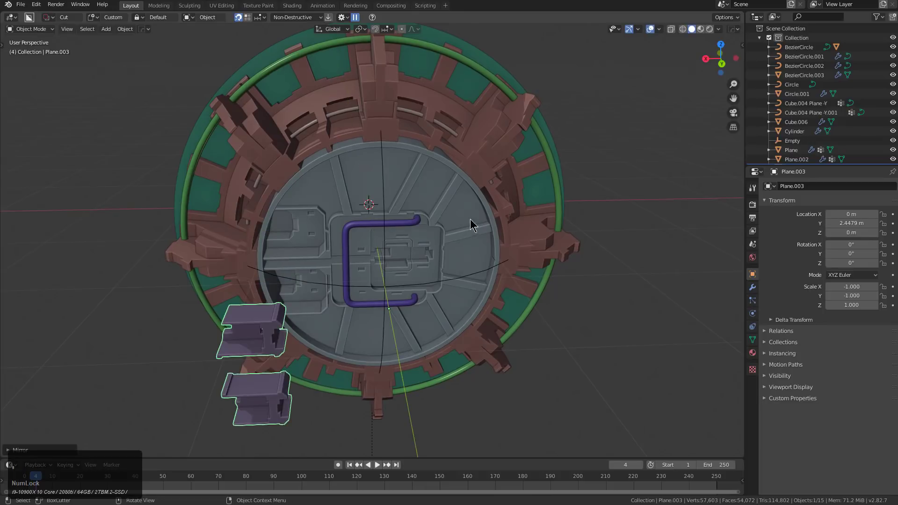
Move the mirrored pocket inserts along Y into the hatch's back recesses, at about 0.77 m.
middle_click_drag(470, 220, 461, 234)
scroll(456, 248, "up", 4)
key("g")
key("y")
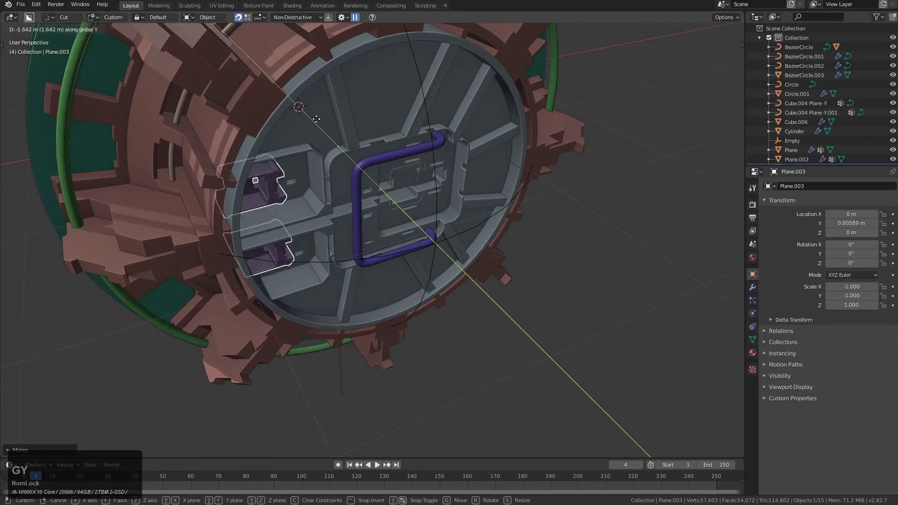
left_click(310, 120)
middle_click_drag(312, 121, 492, 237)
key("g")
key("y")
left_click(385, 213)
Try resetting the scale of the copied pocket inserts and discard that copy.
key("g")
key("y")
key("Escape")
key("g")
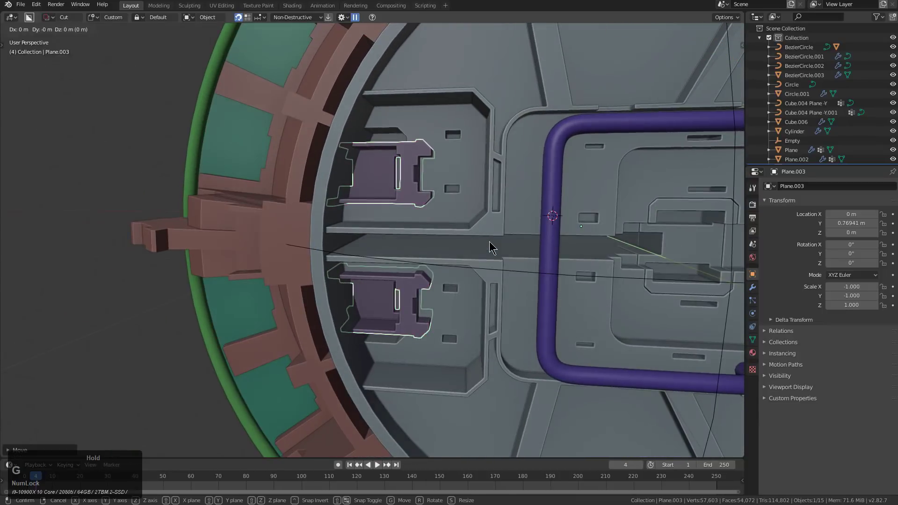
right_click(552, 247)
scroll(553, 248, "down", 1)
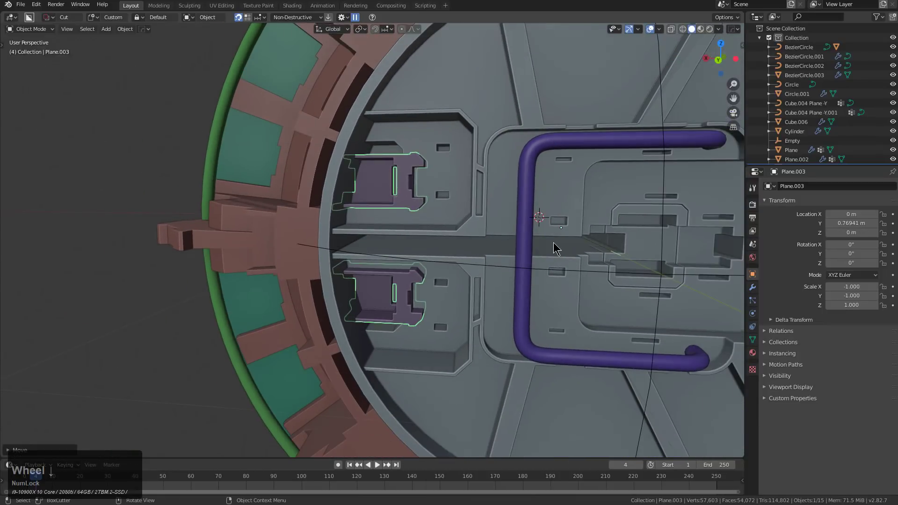
key("alt+s")
scroll(603, 260, "down", 3)
middle_click_drag(603, 261, 618, 309)
left_click(618, 307)
Duplicate the front purple pocket inserts in place and apply the copy's modifiers with Hard Ops Smart Apply.
middle_click_drag(512, 293, 329, 231)
scroll(330, 232, "up", 3)
left_click(258, 199)
middle_click_drag(354, 278, 459, 318)
key("shift+d")
right_click(463, 314)
key("q")
mouse_move(469, 311)
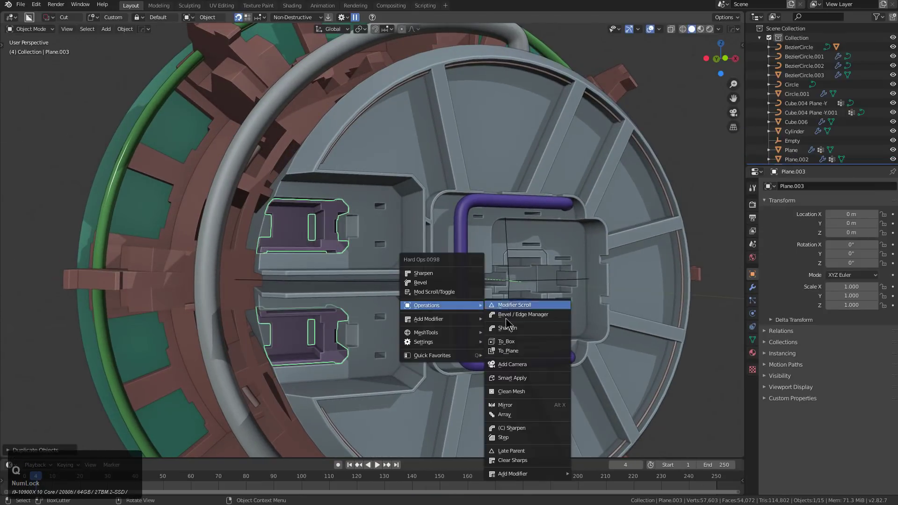
left_click(517, 381)
Move the duplicated pocket inserts along Y to about 2.245 m behind the hatch and rotate them 180° about Y.
middle_click_drag(365, 276, 497, 318)
key("g")
left_click(320, 391)
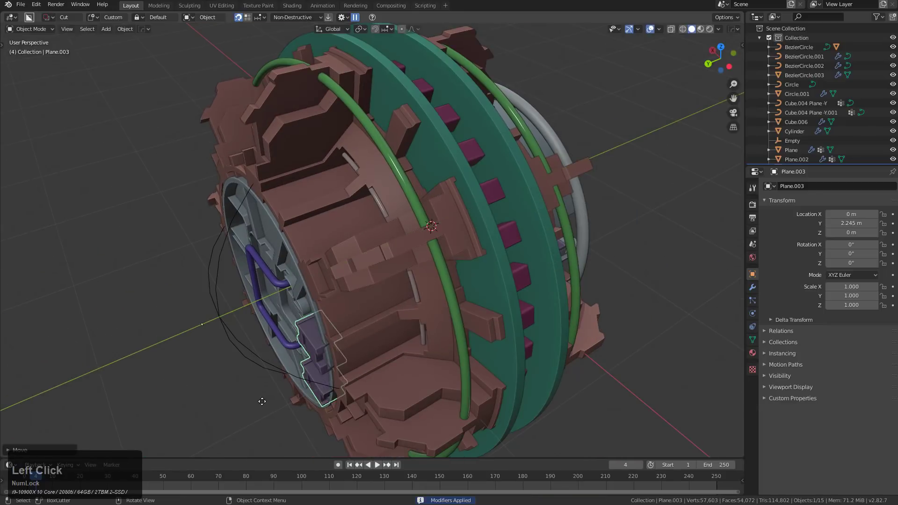
middle_click_drag(321, 391, 404, 334)
scroll(414, 330, "down", 2)
key("KP_1")
key("KP_3")
key("KP_1")
key("KP_9")
type("r90")
key("Return")
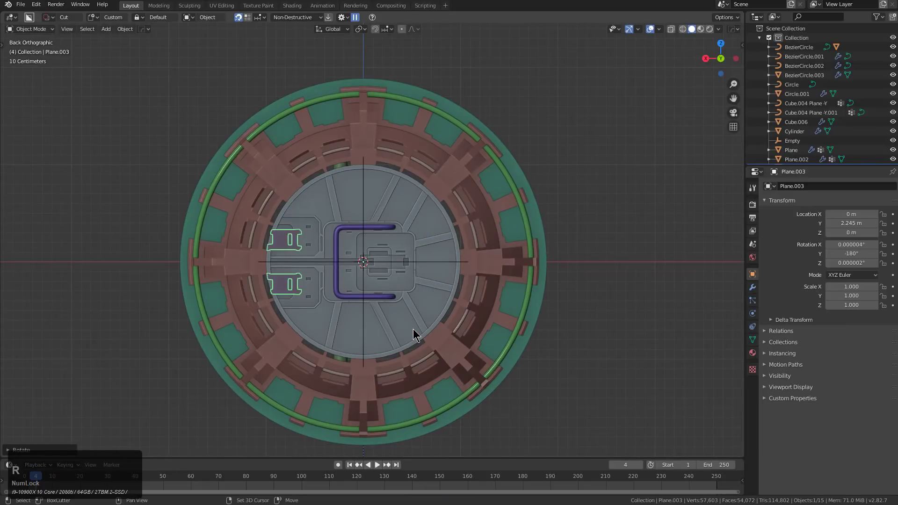
Mirror the duplicated pocket inserts along Y and move them into the hatch's back recesses, at about 0.65 m in Y.
middle_click_drag(355, 311, 367, 335)
key("ctrl+m")
key("z")
key("y")
key("Return")
key("g")
key("y")
left_click(325, 260)
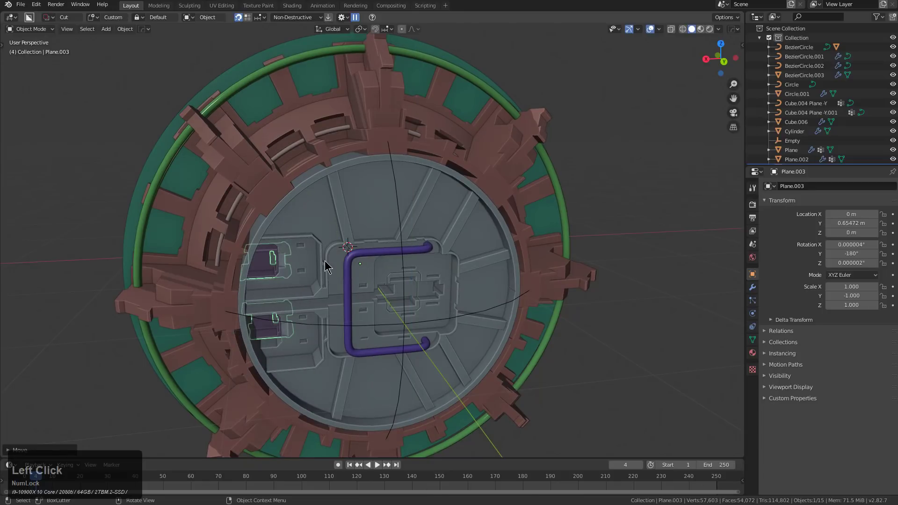
Scale the duplicated pocket inserts up to about 1.143 to match the back recesses in the back orthographic view.
key("KP_1")
key("KP_3")
key("KP_1")
key("ctrl+KP_1")
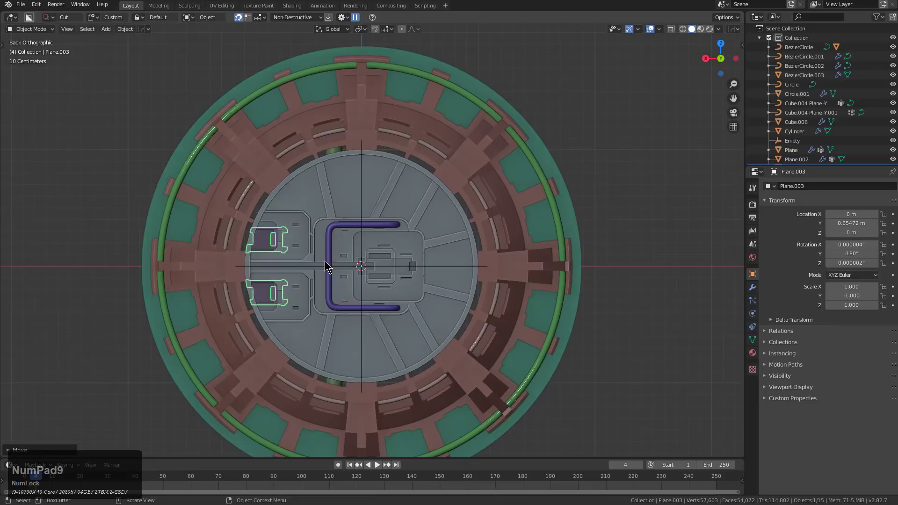
key("KP_Decimal")
scroll(442, 262, "up", 3)
scroll(442, 262, "up", 2)
key("s")
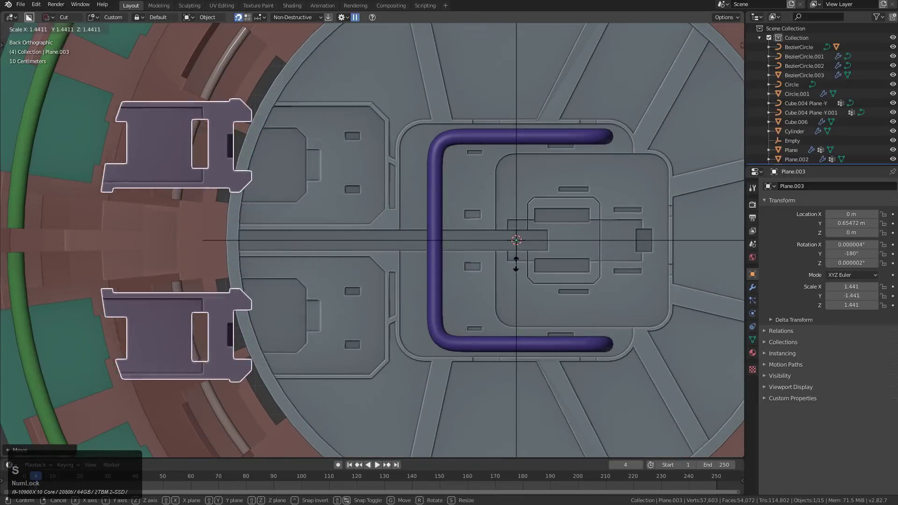
left_click(522, 301)
Try to create a bounding box from the grey hatch disc with the Hard Ops To_Box operation.
middle_click_drag(398, 227, 537, 205)
scroll(416, 235, "down", 3)
scroll(493, 201, "down", 2)
left_click(536, 205)
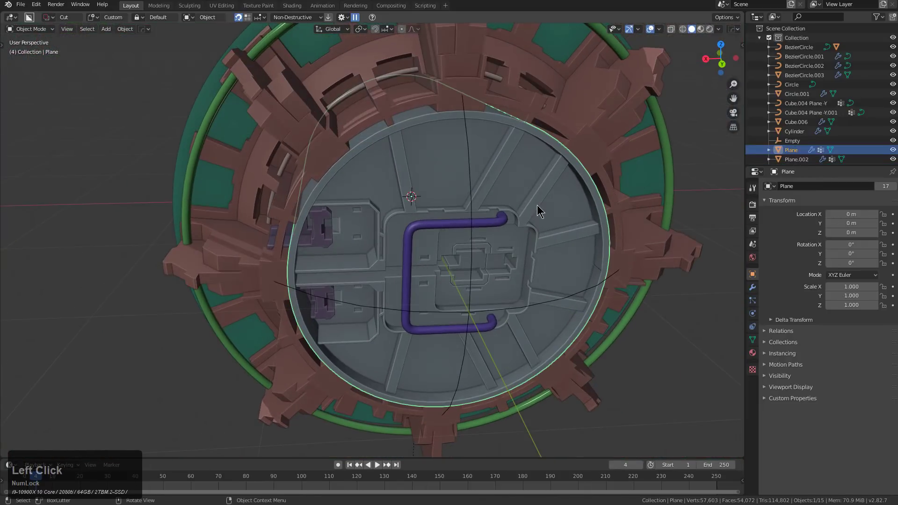
key("q")
mouse_move(537, 205)
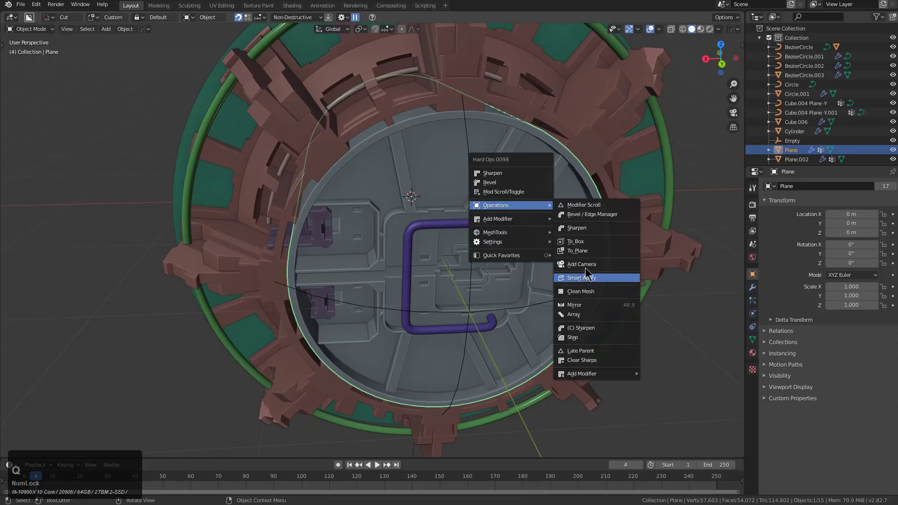
left_click(579, 242)
scroll(482, 241, "down", 2)
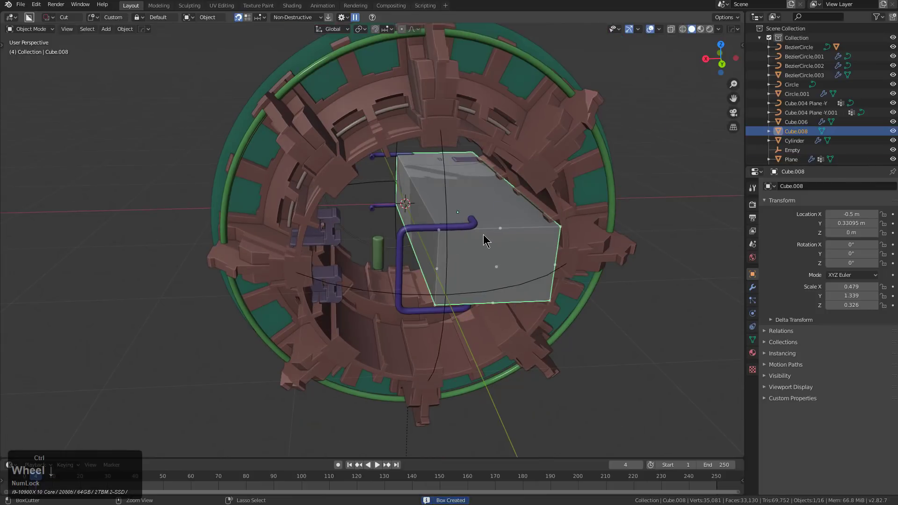
key("ctrl+z")
middle_click(485, 235)
key("q")
mouse_move(500, 181)
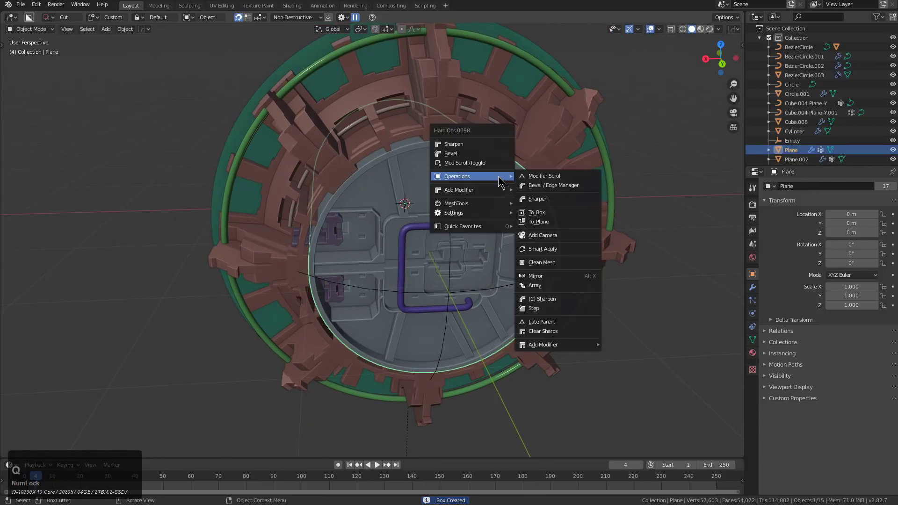
left_click(534, 213)
middle_click_drag(534, 213, 408, 242)
key("g")
right_click(487, 263)
key("ctrl+z")
key("ctrl+z")
key("alt+a")
Add a cylinder mesh at the hatch's centre and rotate it 90° about X.
middle_click_drag(408, 241, 441, 237, "shift")
scroll(441, 237, "down", 2)
key("shift+a")
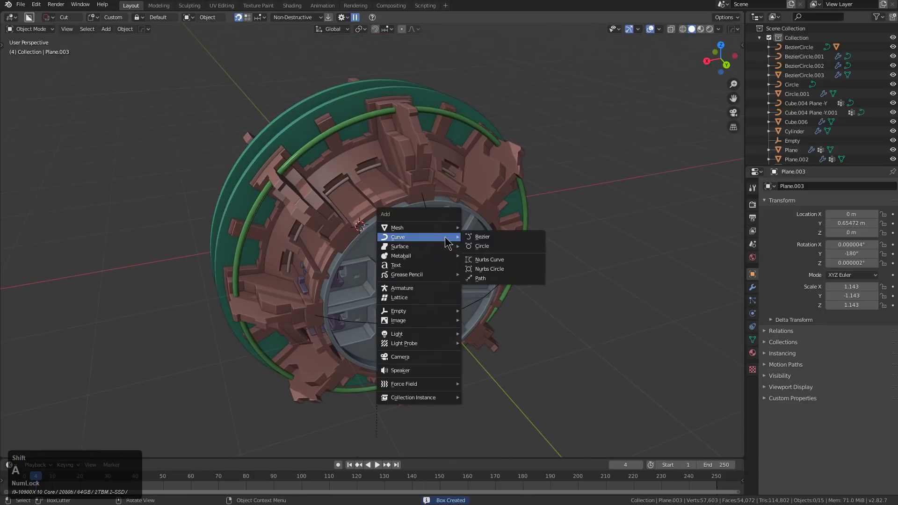
left_click(438, 229)
left_click(480, 275)
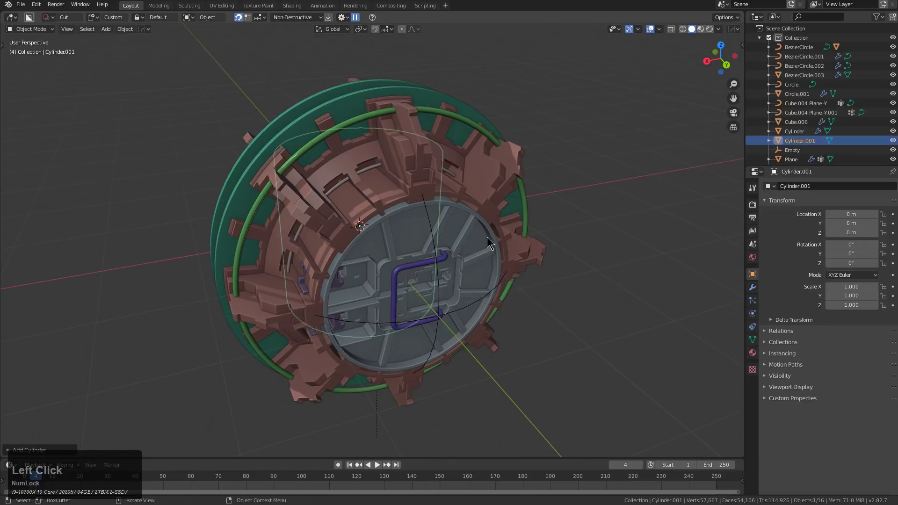
scroll(471, 218, "up", 2)
key("r")
key("x")
key("9")
key("0")
key("KP_Enter")
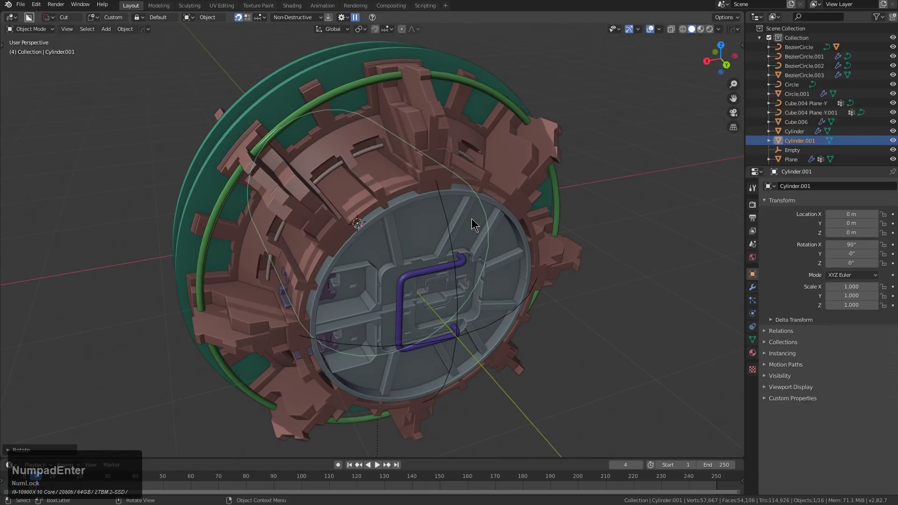
Scale the cylinder to about 1.025 in radius and stretch it along the hatch axis to about 1.734.
key("s")
left_click(479, 240)
key("s")
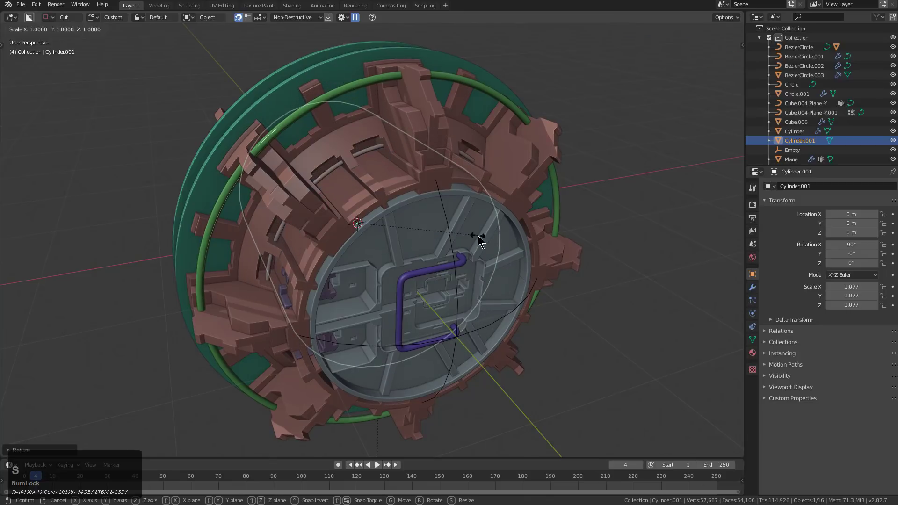
key("y")
key("y")
left_click(541, 309)
key("s")
left_click(540, 296)
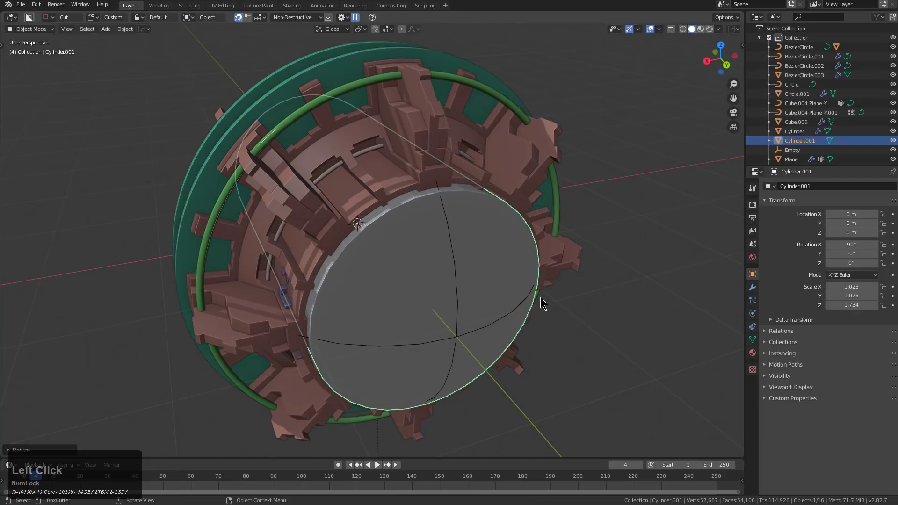
Sharpen the cylinder with Hard Ops, keeping the non-destructive workflow.
key("ctrl+1")
key("q")
left_click(469, 238)
key("s")
right_click(590, 255)
key("ctrl+grave")
left_click(525, 263)
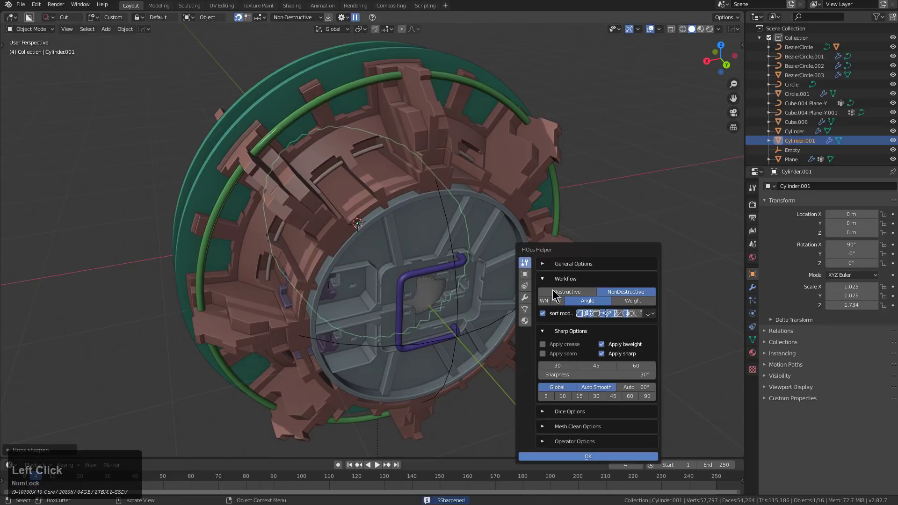
key("Escape")
key("q")
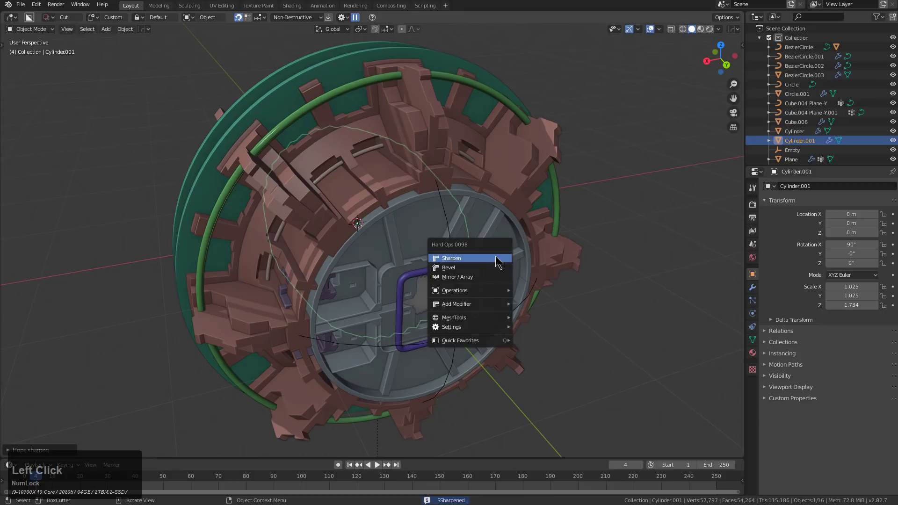
left_click(493, 257)
scroll(504, 262, "up", 3)
Scale the cylinder to about 1.010 and use it to cut the back pocket inserts with a Slash boolean.
key("s")
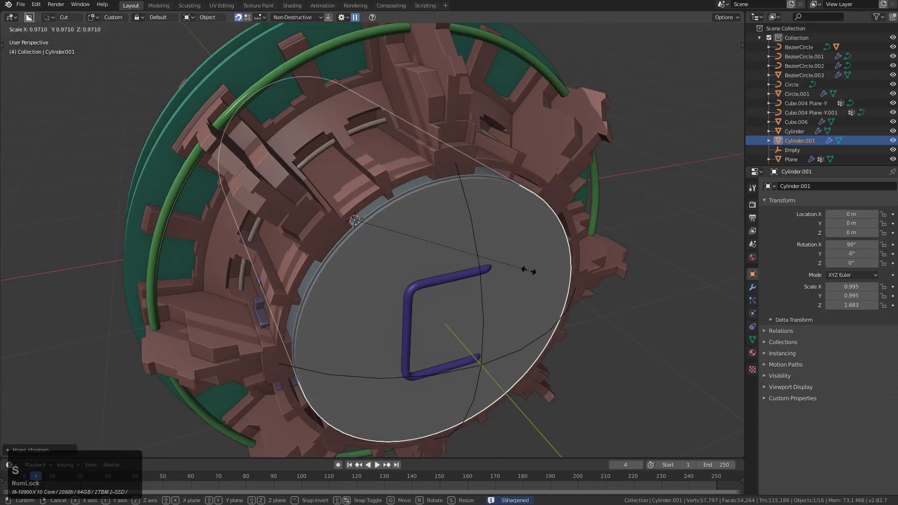
left_click(481, 296, "shift")
left_click(260, 311, "shift")
key("q")
left_click(473, 331)
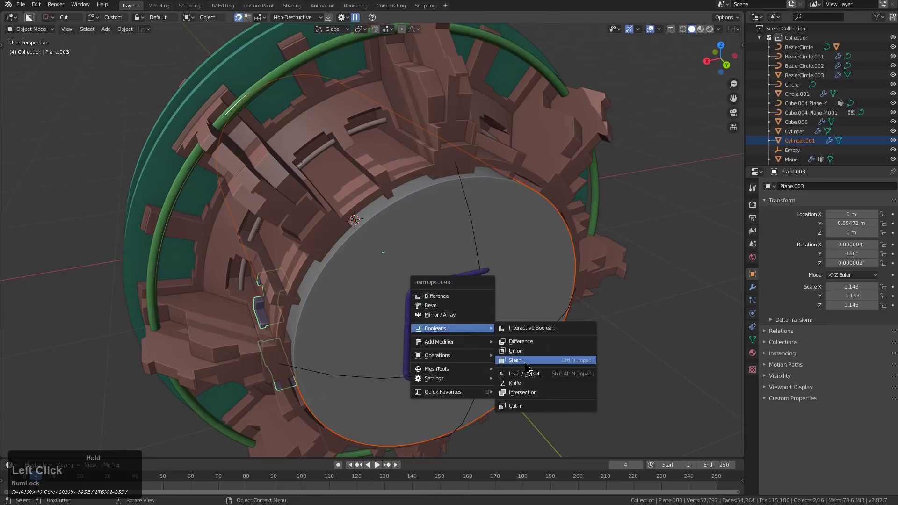
left_click(519, 360)
Delete the slashed-off insert pieces outside the hatch disc and scale the cutting cylinder to about 0.981.
middle_click_drag(329, 303, 321, 290)
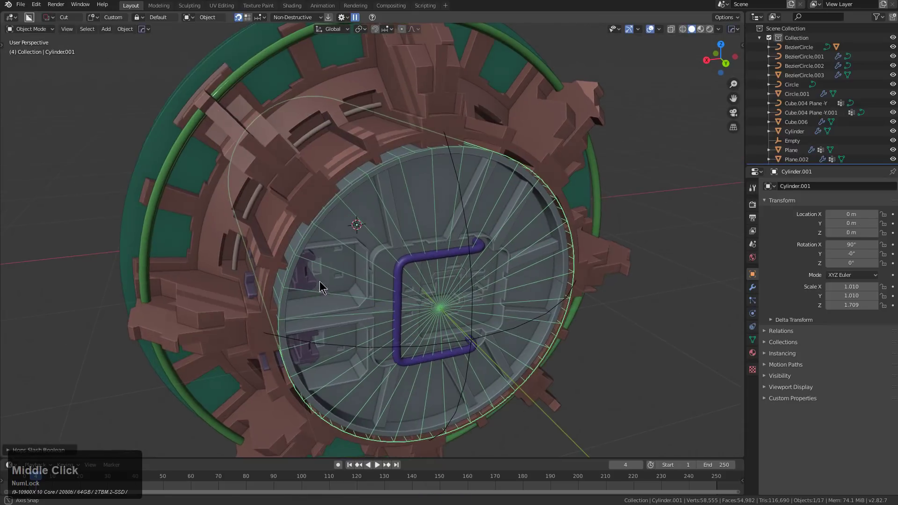
left_click(259, 289)
left_click(252, 289)
left_click(252, 284)
scroll(346, 276, "up", 6)
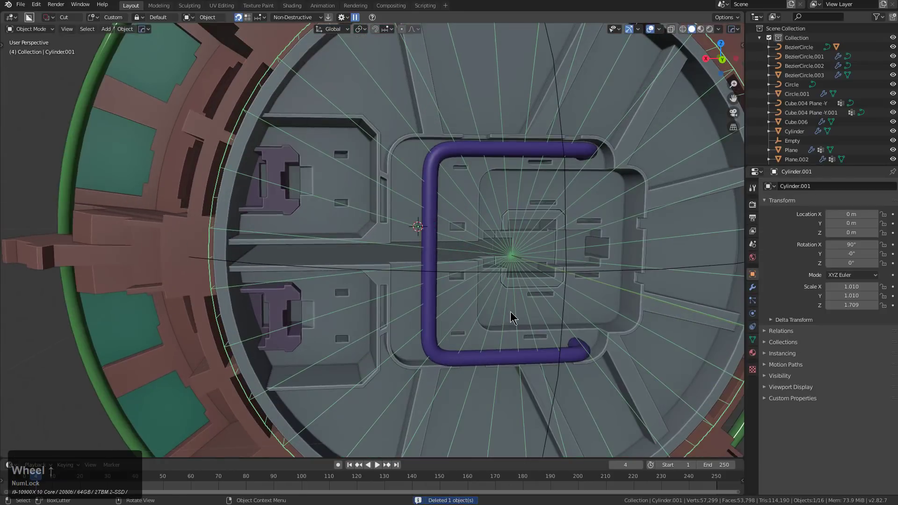
key("s")
left_click(514, 309)
scroll(523, 269, "down", 2)
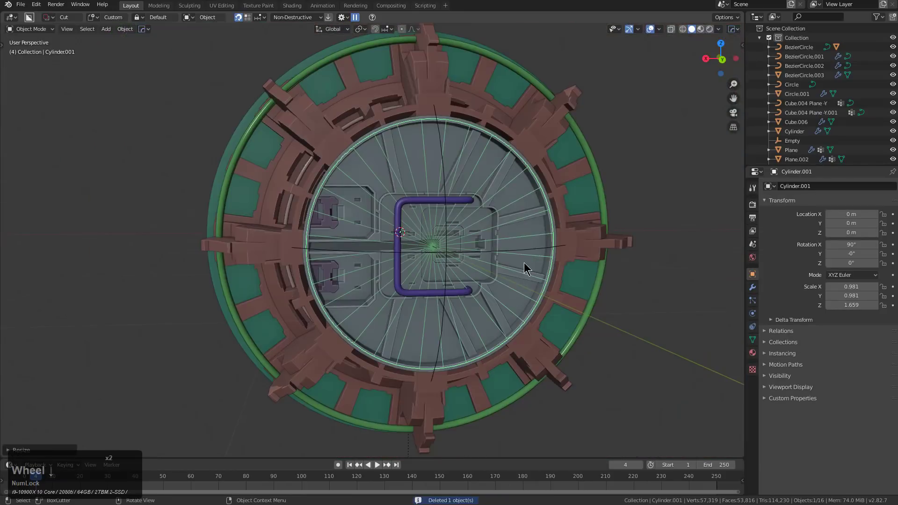
Move the large grey curved handle along Y to about -0.653 m.
middle_click_drag(474, 249, 426, 274)
scroll(400, 322, "up", 2)
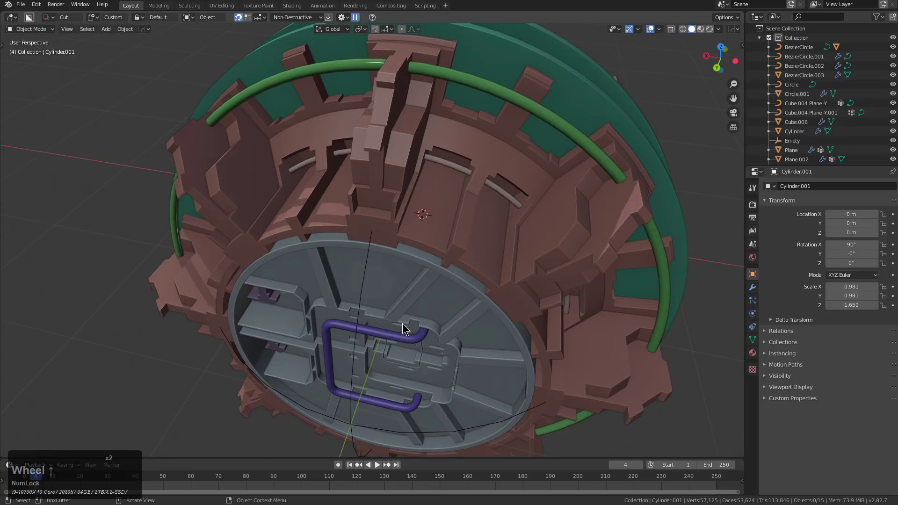
middle_click_drag(417, 341, 330, 253)
key("g")
key("y")
left_click(403, 320)
key("a")
scroll(469, 236, "down", 1)
key("KP_Decimal")
scroll(520, 244, "down", 1)
Duplicate the large grey curved handle in place and convert the copy to a mesh.
key("KP_1")
key("KP_5")
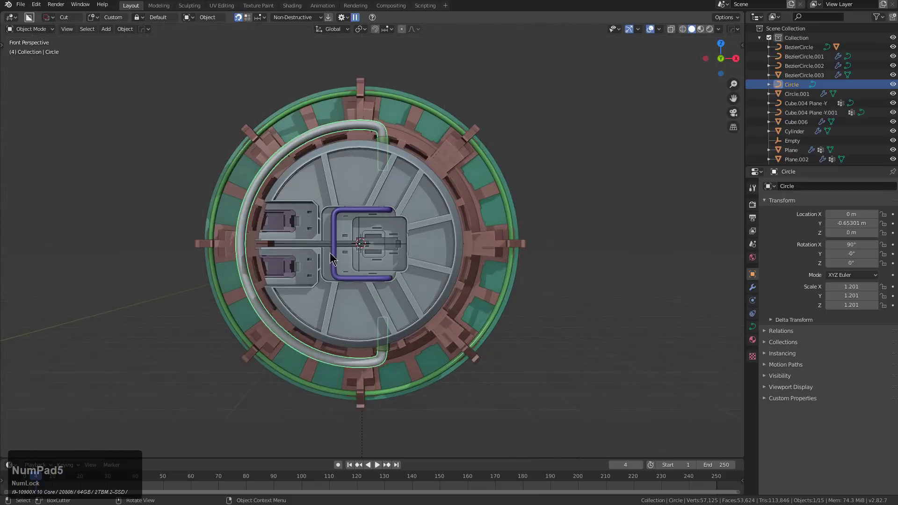
key("KP_Decimal")
key("Tab")
scroll(329, 251, "up", 2)
middle_click_drag(252, 256, 360, 252, "shift")
scroll(360, 252, "up", 2)
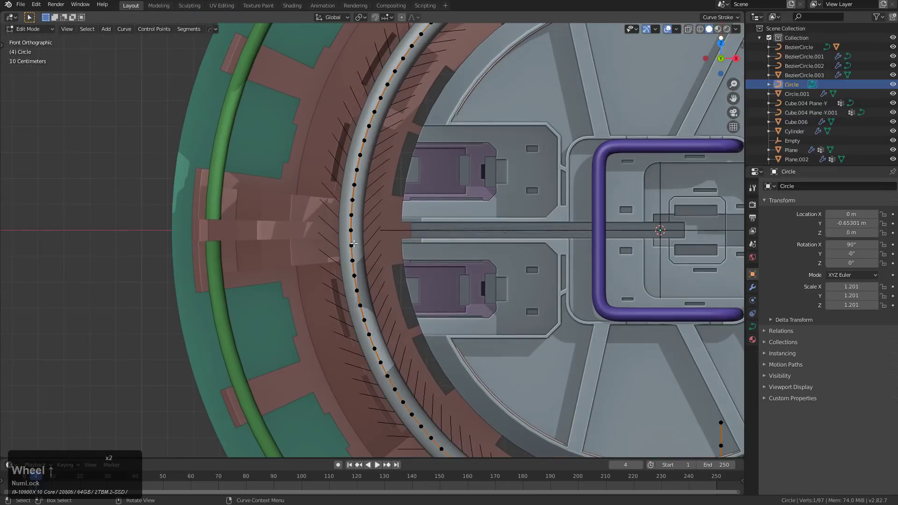
scroll(416, 239, "down", 3)
key("Tab")
key("shift+d")
right_click(495, 244)
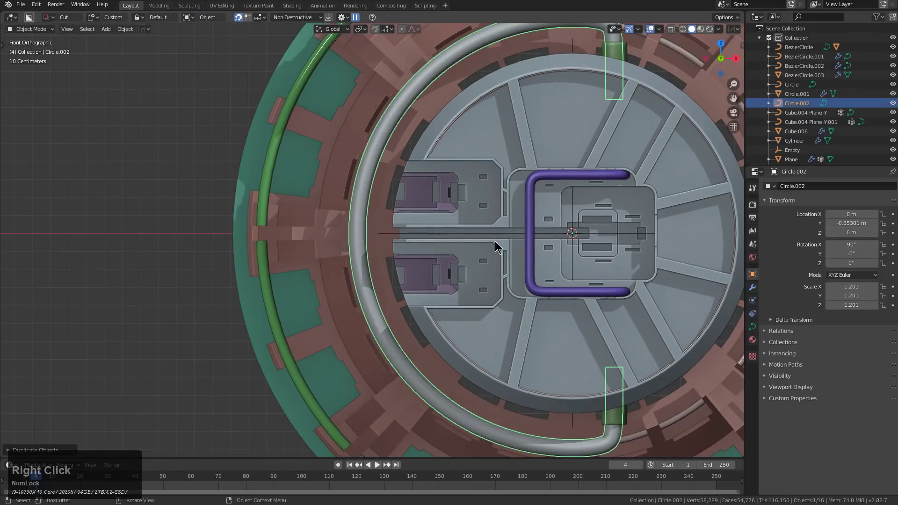
key("ctrl+a")
left_click(486, 240)
Delete all of the duplicated handle mesh except a short section around its middle.
key("Tab")
scroll(339, 226, "up", 4)
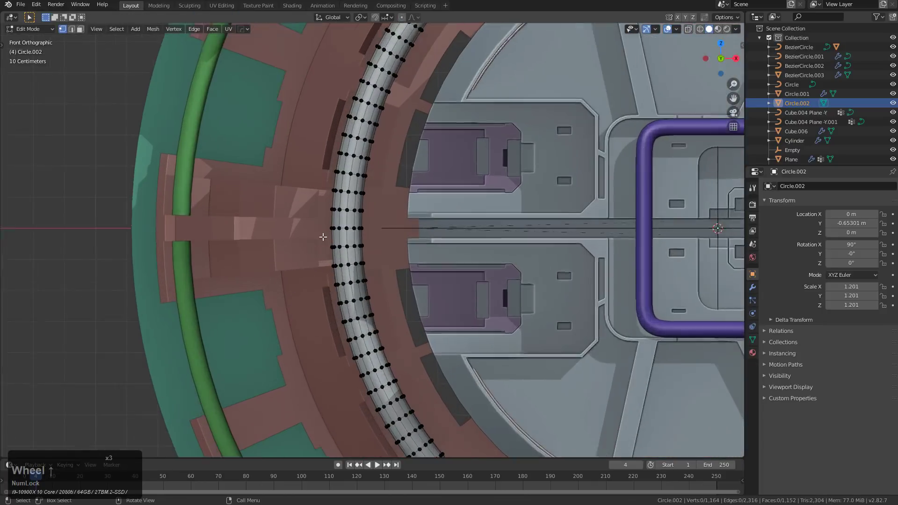
scroll(339, 226, "down", 3)
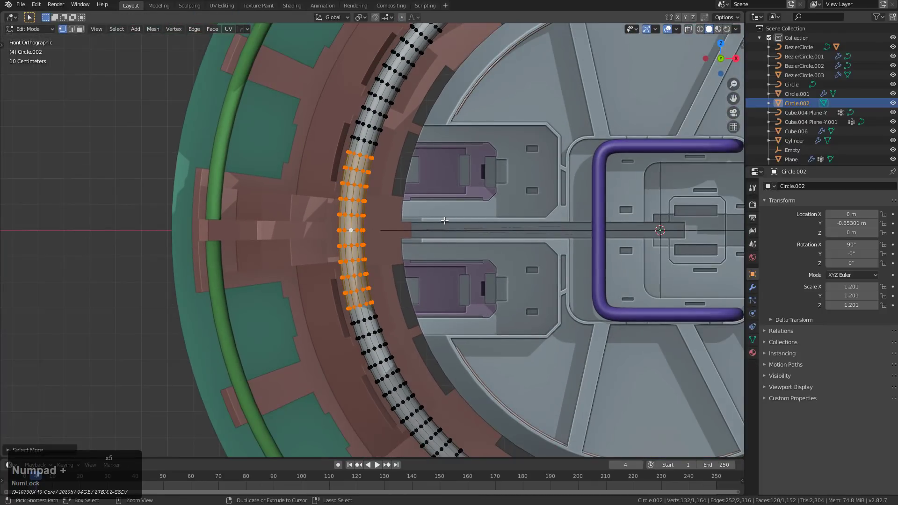
key("ctrl+i")
key("x")
left_click(444, 220)
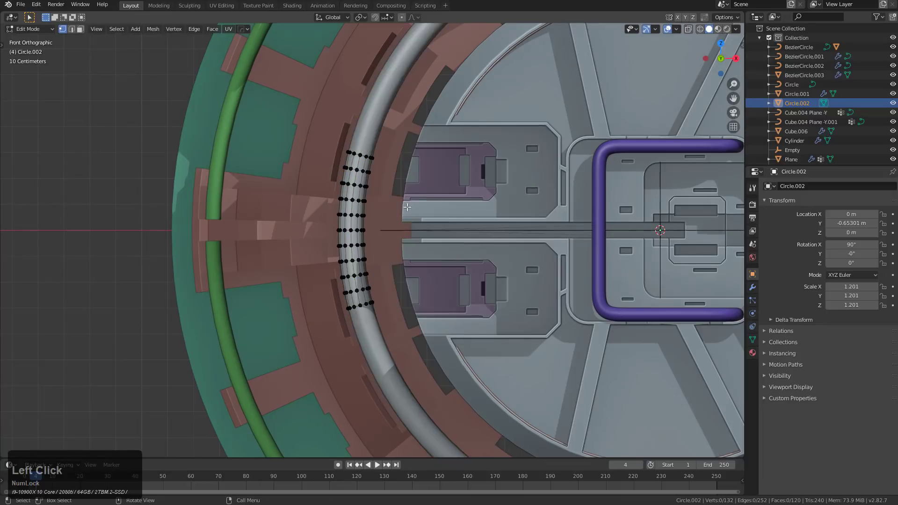
Add a Solidify modifier to the short handle section, thickening it outward into a sleeve with Rim Only enabled.
middle_click_drag(444, 220, 443, 261)
scroll(442, 260, "up", 2)
middle_click_drag(384, 228, 548, 278)
key("Tab")
key("q")
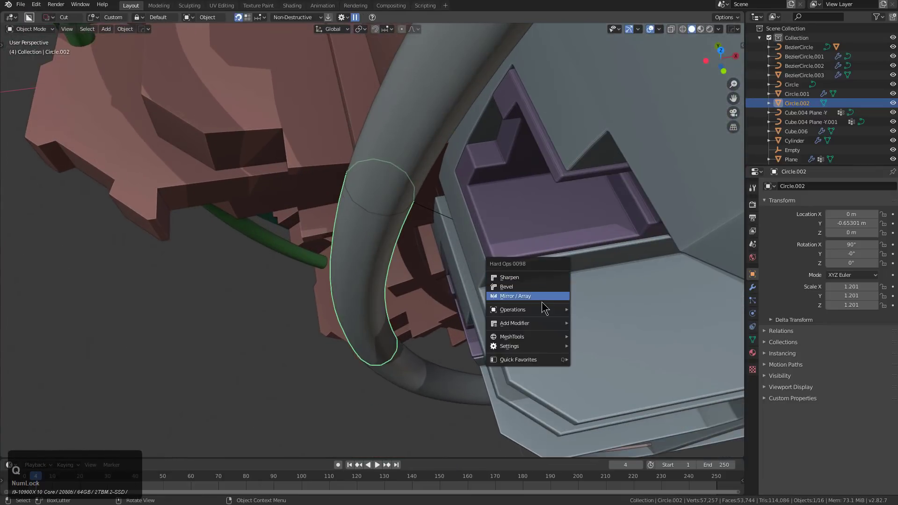
mouse_move(553, 309)
mouse_move(537, 324)
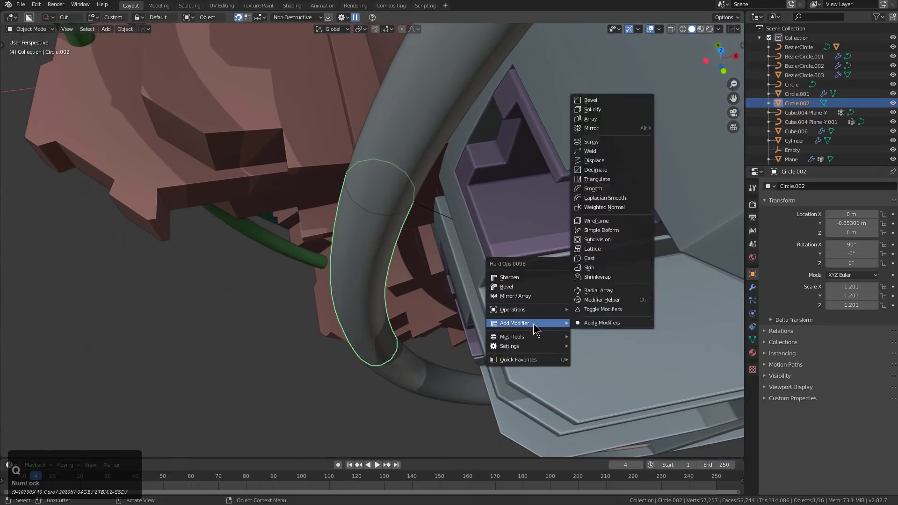
left_click(610, 280)
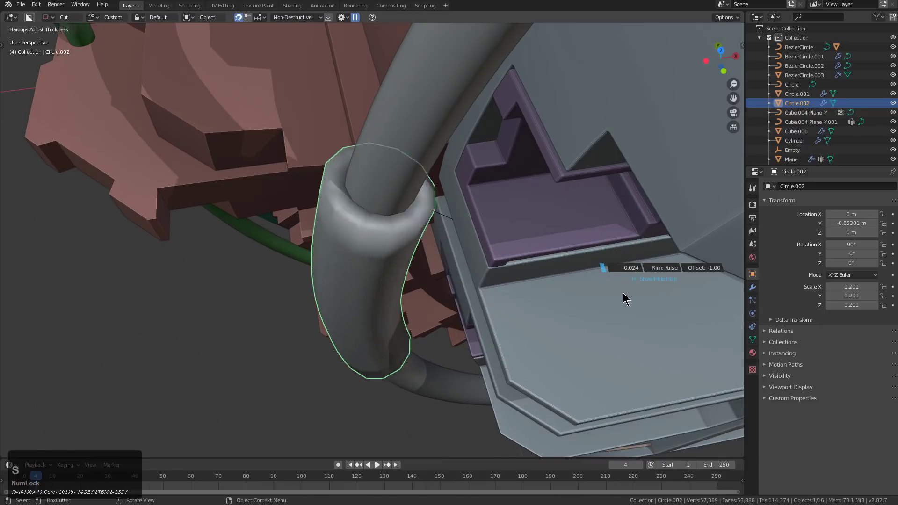
key("r")
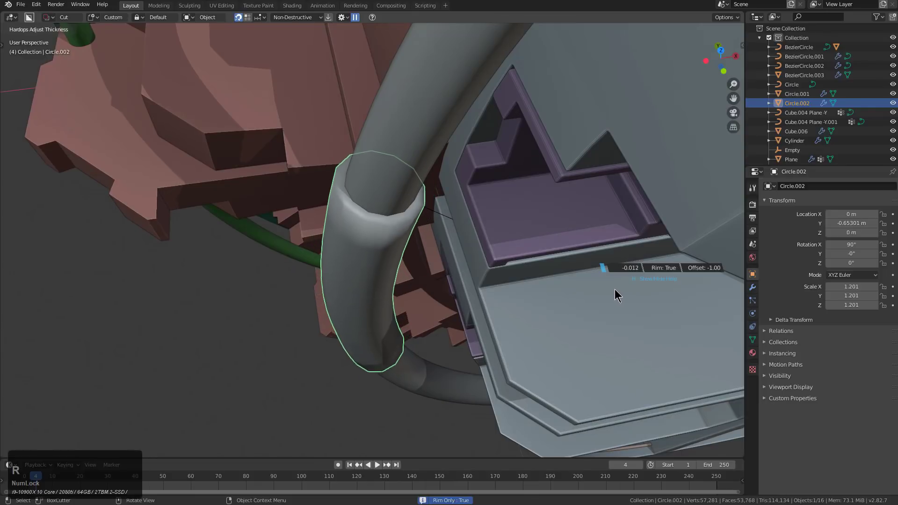
Bevel the grip sleeve with 5 segments, a width of about 0.042, profile 0.70 and a 60° angle limit.
key("q")
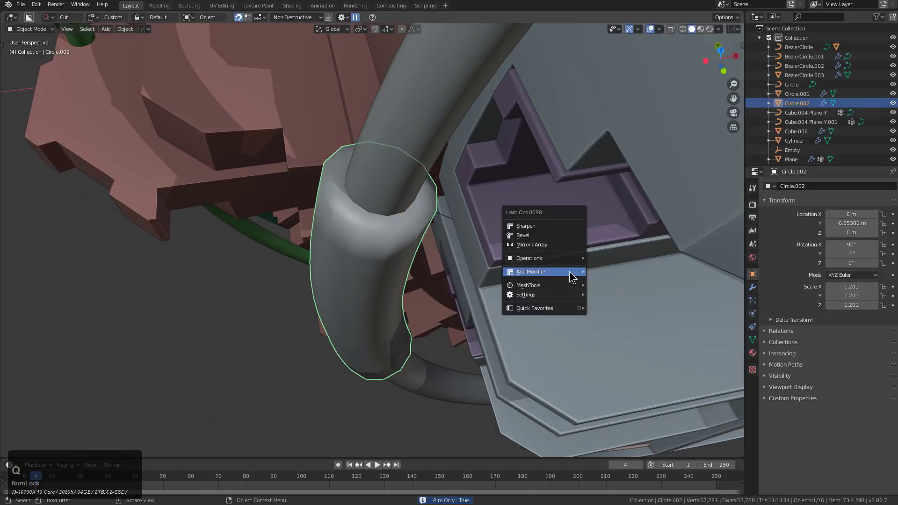
left_click(560, 235)
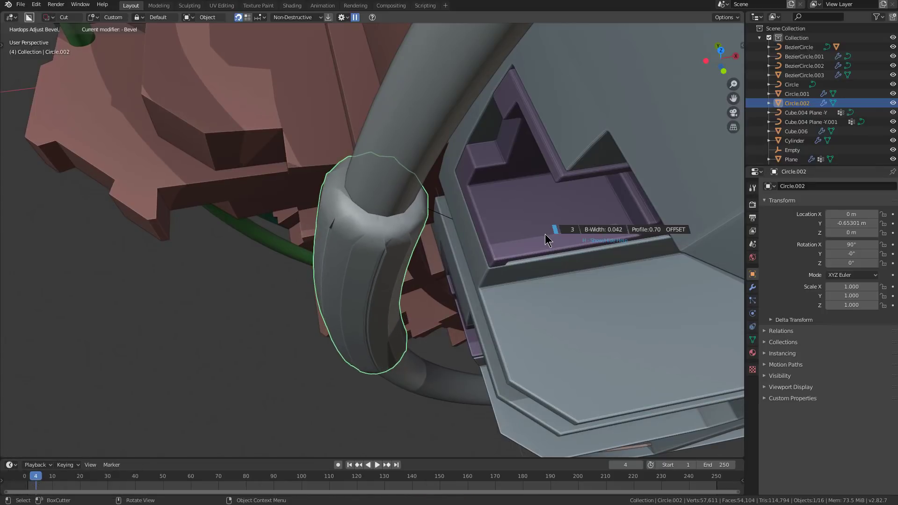
key("a")
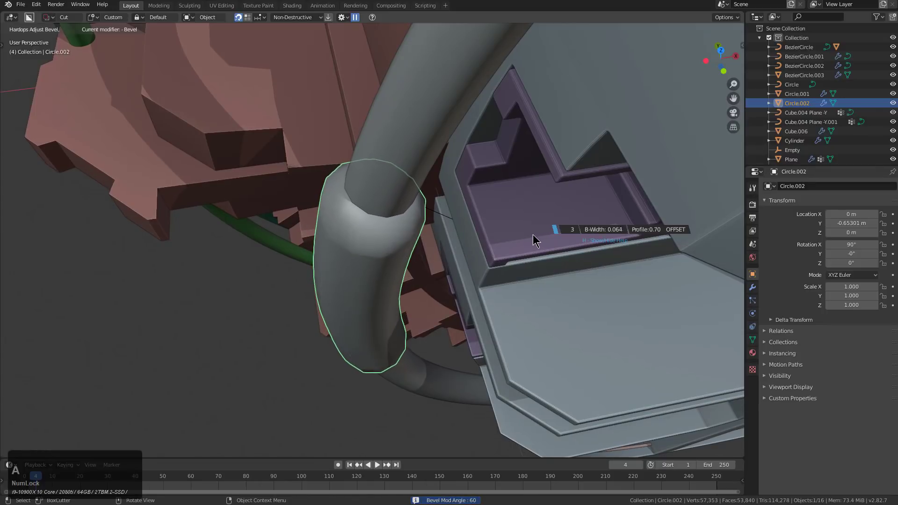
scroll(546, 240, "up", 2)
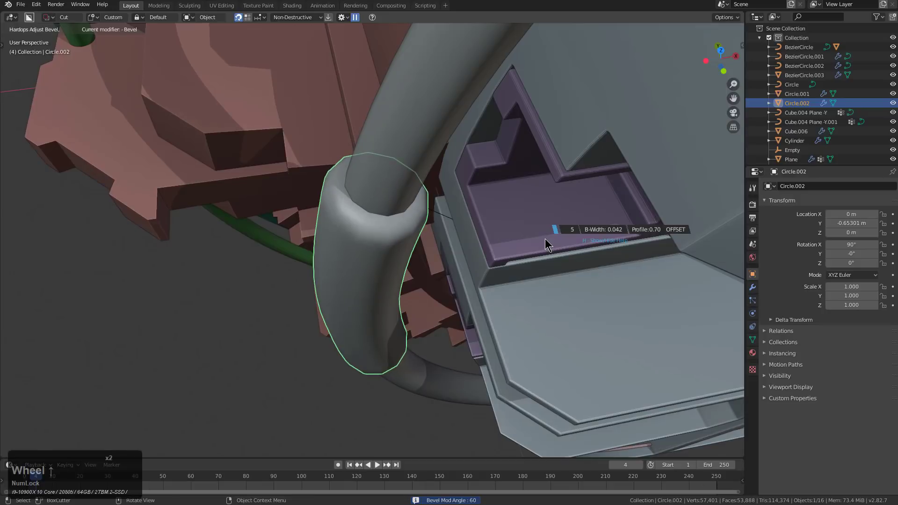
left_click(542, 237)
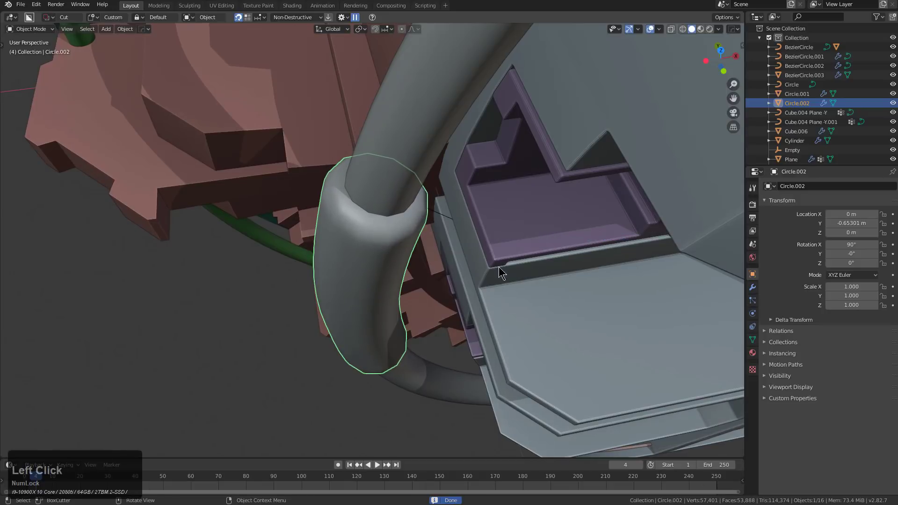
Add a level 1 Subdivision modifier to the grip sleeve.
middle_click_drag(498, 267, 474, 240)
key("ctrl+1")
scroll(411, 270, "down", 2)
middle_click_drag(407, 270, 503, 267)
scroll(383, 234, "down", 5)
middle_click_drag(381, 232, 515, 251)
scroll(516, 253, "down", 2)
Assign a new blank material to the grip sleeve.
key("q")
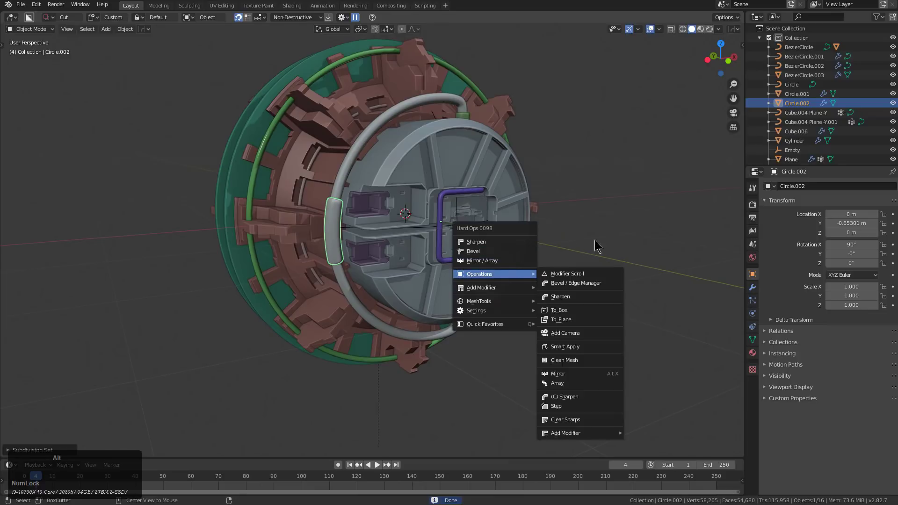
key("alt+m")
left_click(612, 218)
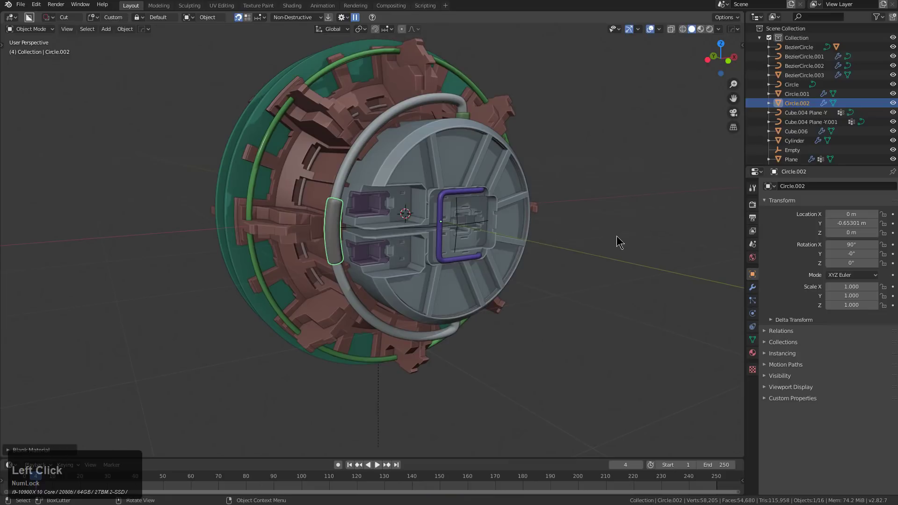
key("F9")
Inspect the hatch and its new sleeve in material preview shading, with the animation playing and from closer up.
left_click(699, 29)
scroll(421, 212, "up", 2)
scroll(419, 211, "down", 2)
middle_click_drag(413, 211, 436, 235)
key("space")
key("KP_Decimal")
scroll(400, 197, "up", 2)
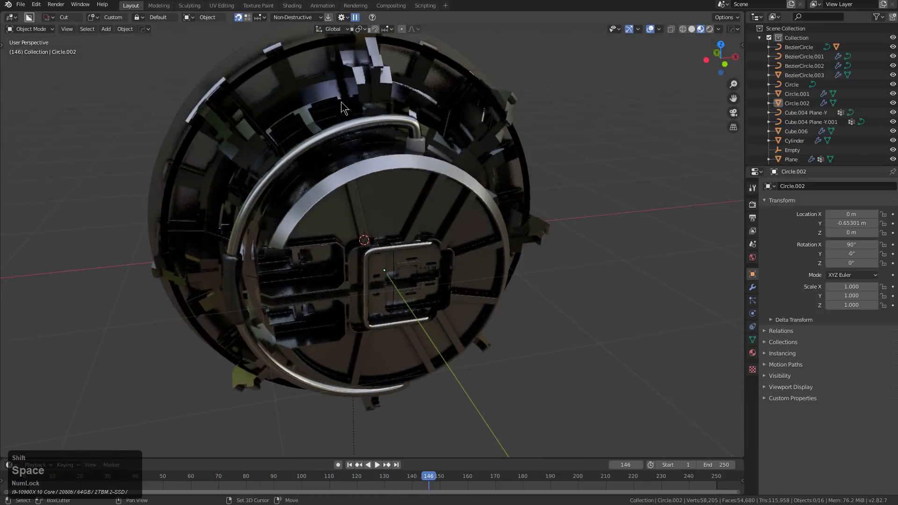
middle_click_drag(346, 103, 360, 98)
scroll(419, 200, "up", 2)
Return to solid shading and bevel the reddish segmented ring with 3 segments, profile 0.50 and 60° autosmooth.
left_click(419, 201)
middle_click_drag(419, 201, 452, 229)
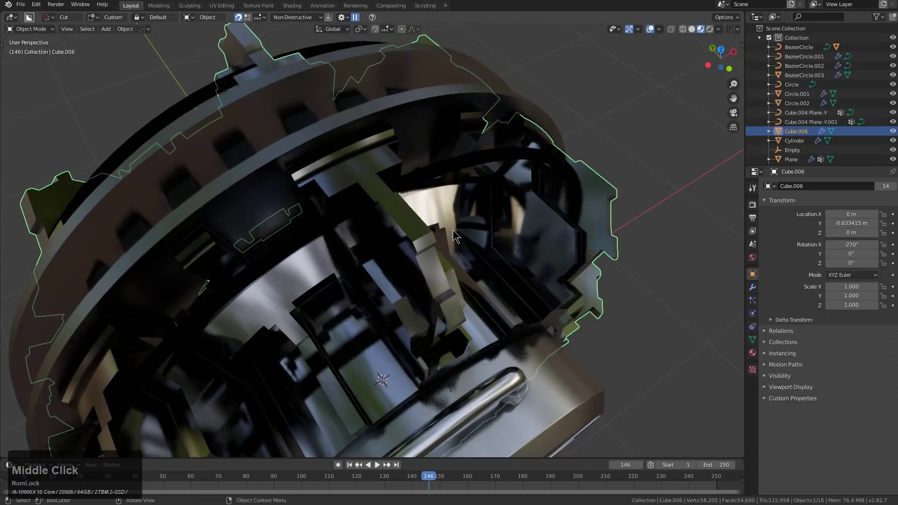
left_click(692, 29)
mouse_move(486, 187)
middle_mouse_down()
mouse_move(504, 193)
mouse_move(488, 202)
mouse_move(418, 187)
middle_mouse_up()
key("q")
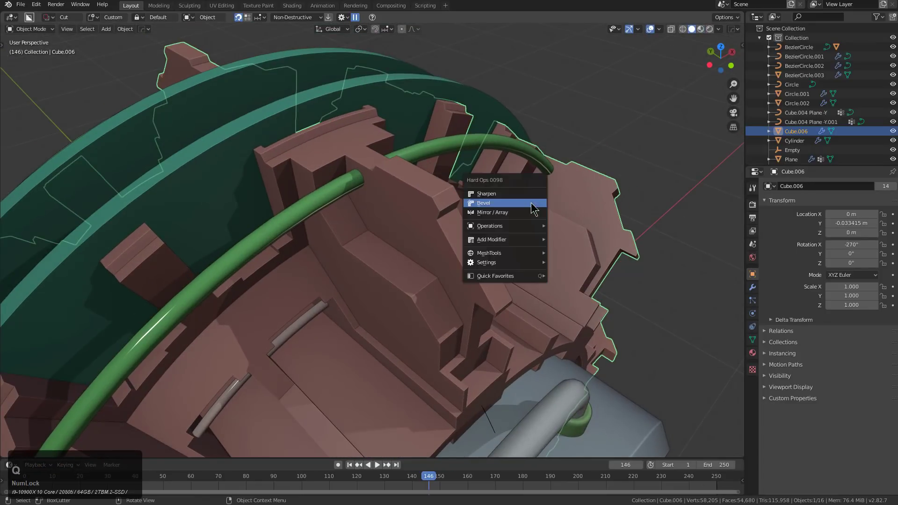
left_click(524, 204)
key("1")
key("shift+1")
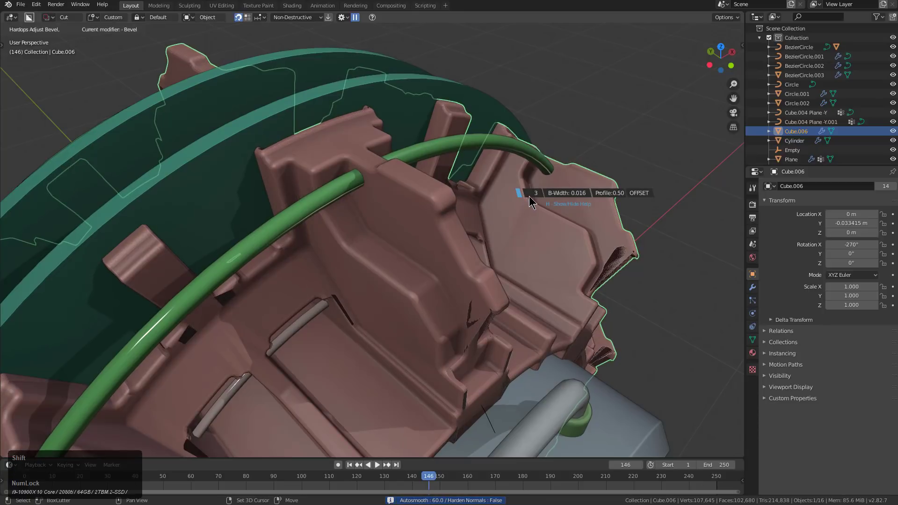
left_click(568, 187)
Sharpen the bevelled reddish ring, adding a weighted normal.
scroll(567, 190, "down", 2)
middle_click_drag(531, 241, 437, 248)
scroll(458, 244, "up", 3)
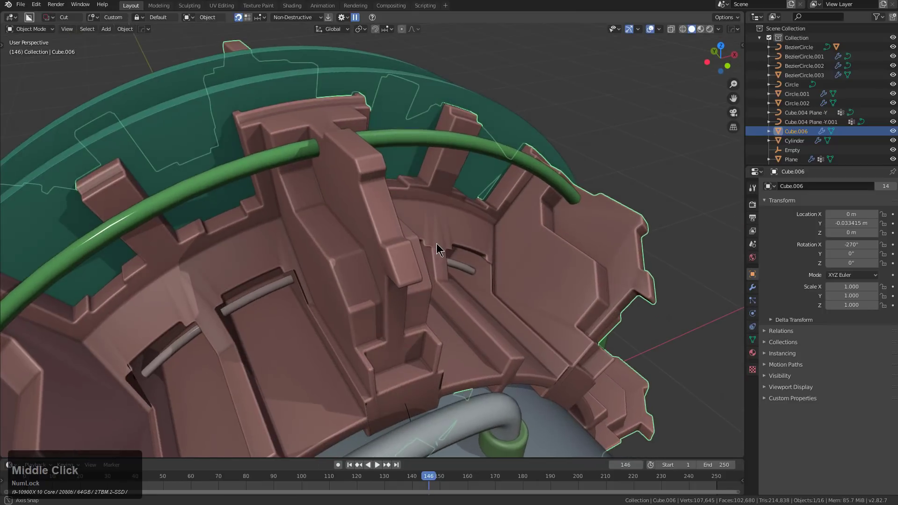
middle_click_drag(521, 246, 477, 239)
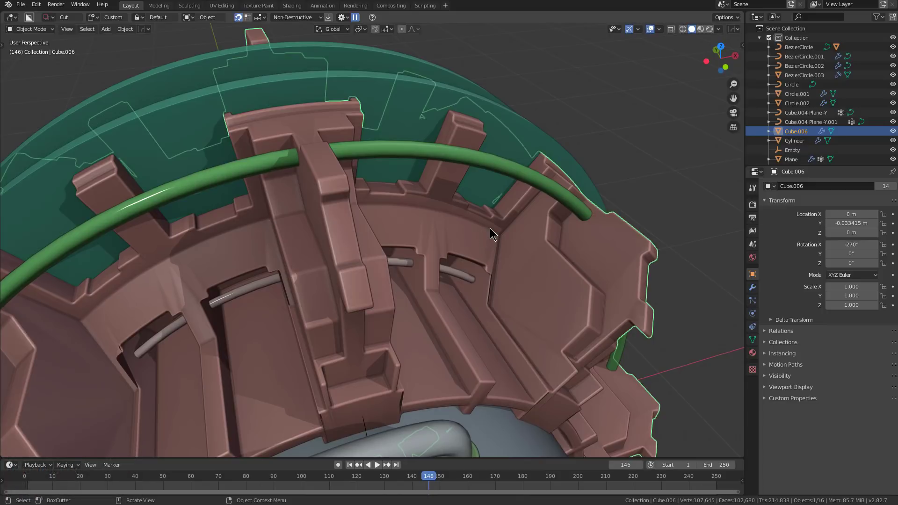
middle_click_drag(490, 228, 356, 218)
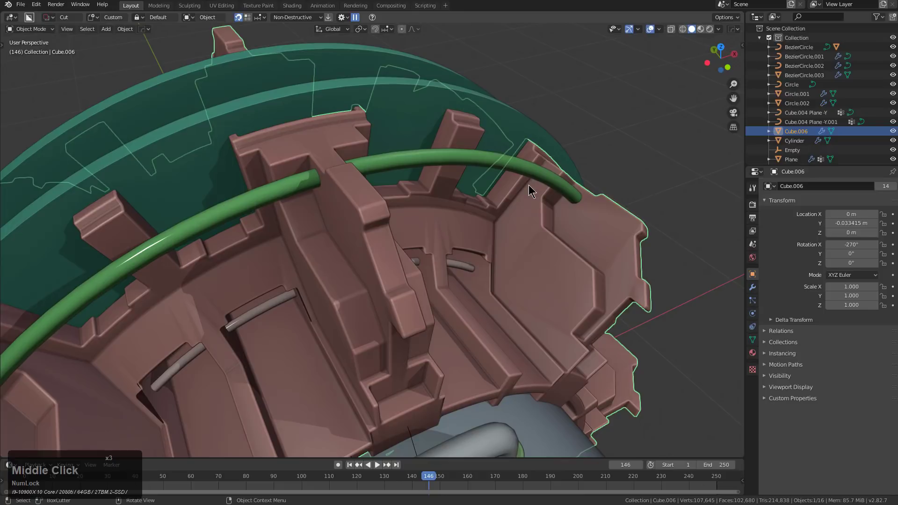
key("q")
left_click(520, 175)
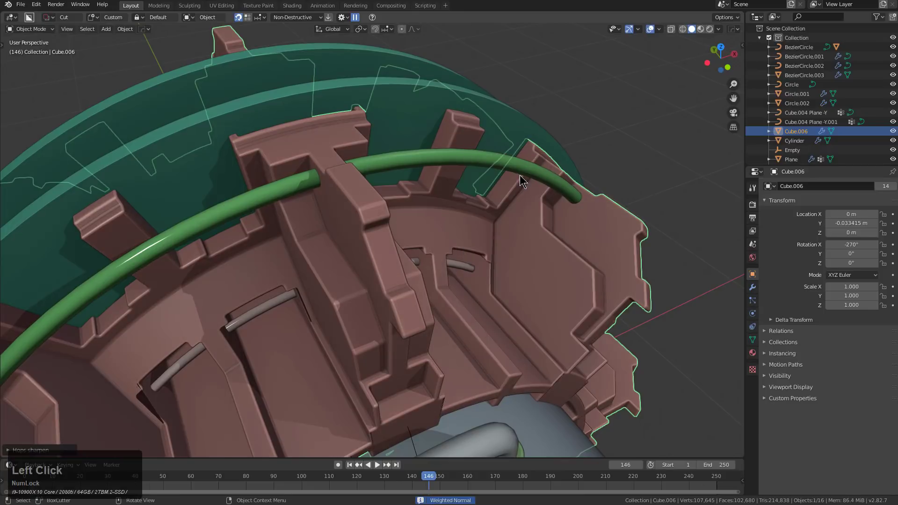
Bevel the twin teal discs behind the ring with 3 segments and profile 0.70.
scroll(520, 252, "down", 3)
middle_click_drag(520, 252, 449, 230)
key("alt+a")
middle_click_drag(462, 260, 499, 218)
scroll(412, 214, "up", 3)
left_click(412, 215)
key("q")
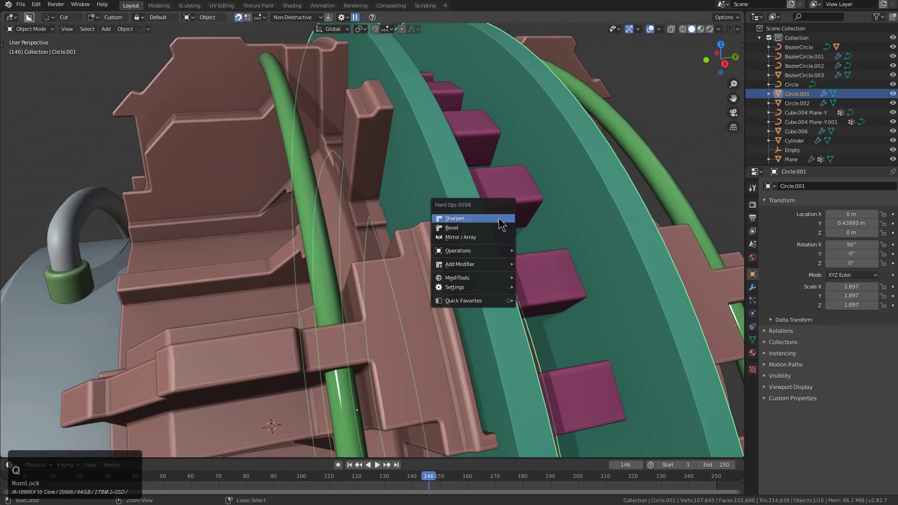
left_click(494, 228)
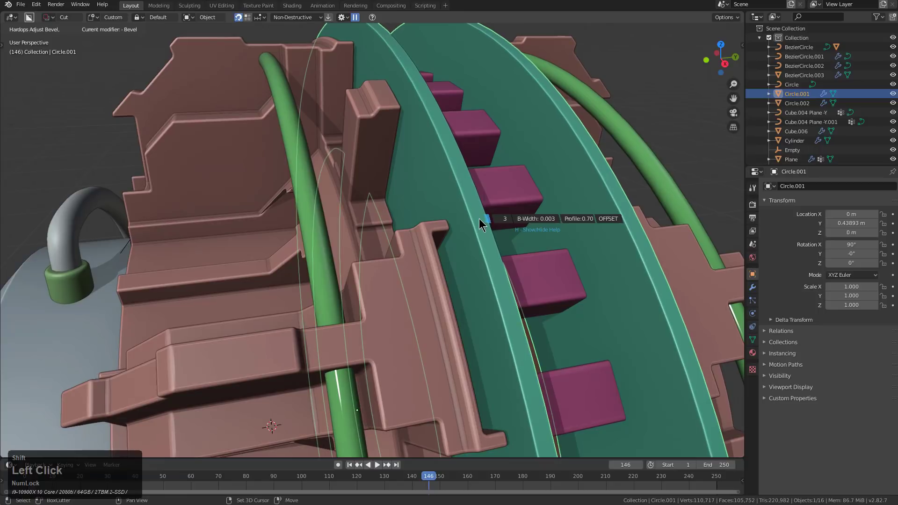
left_click(460, 212)
Set the Solidify thickness of the twin teal discs to about 0.05.
key("q")
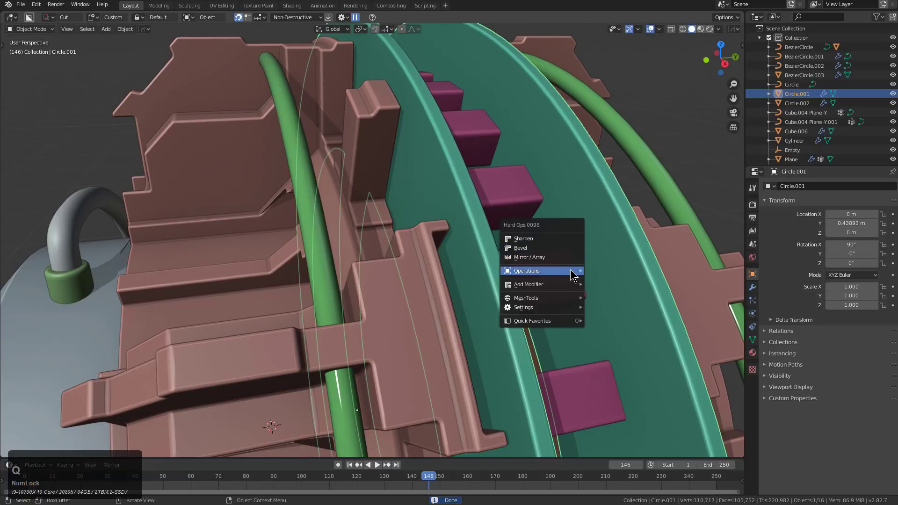
mouse_move(573, 272)
mouse_move(542, 284)
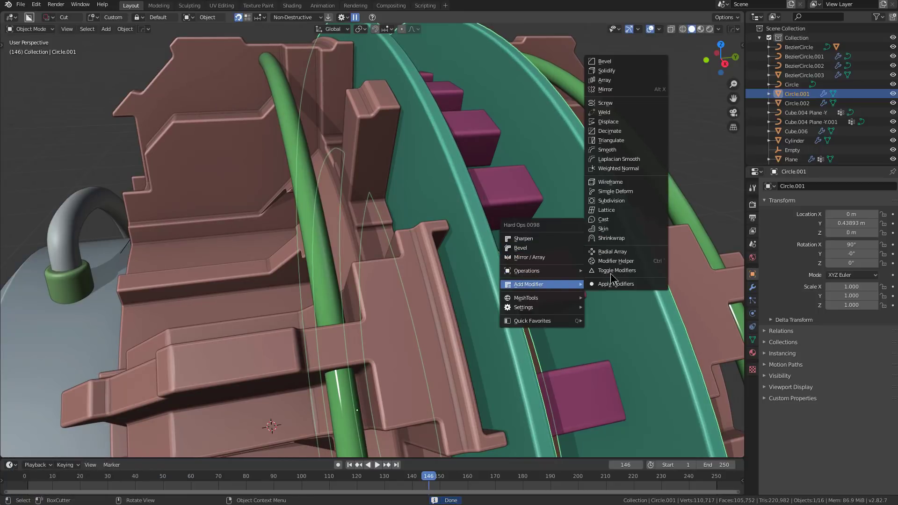
left_click(609, 85)
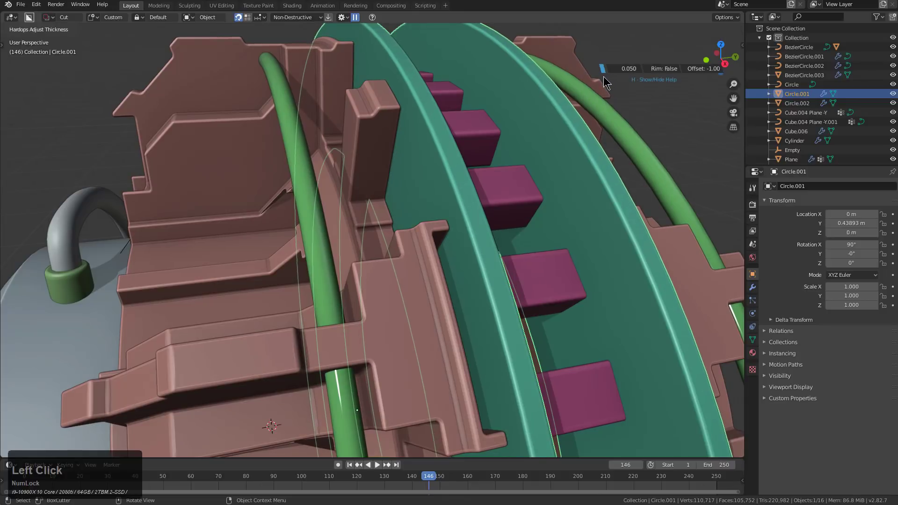
left_click(601, 78)
Deselect everything and rename the collection containing the hatch parts as QuickPart.
key("alt+a")
scroll(486, 215, "down", 5)
middle_click_drag(481, 221, 402, 276)
scroll(468, 280, "down", 2)
key("alt+a")
middle_click_drag(540, 290, 444, 247)
left_click(759, 37)
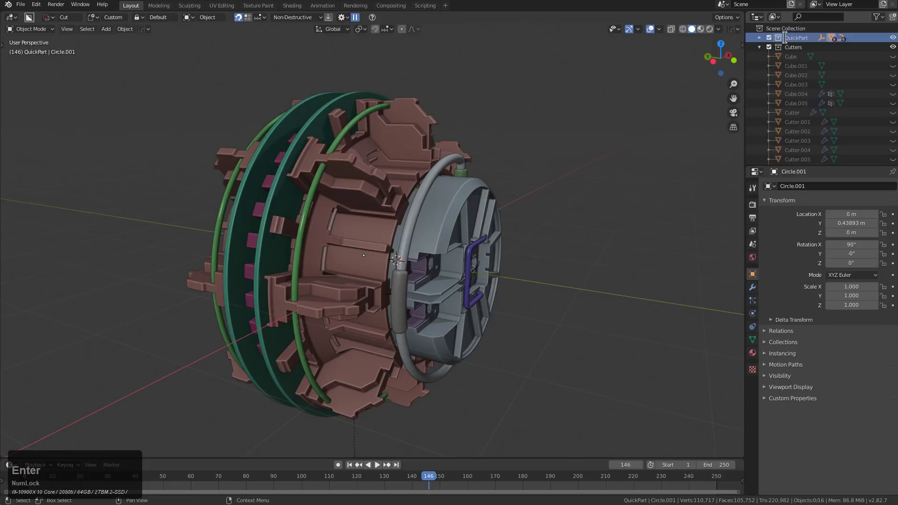
Examine the whole hatch from far away and from several angles, then frame it again.
scroll(481, 176, "down", 8)
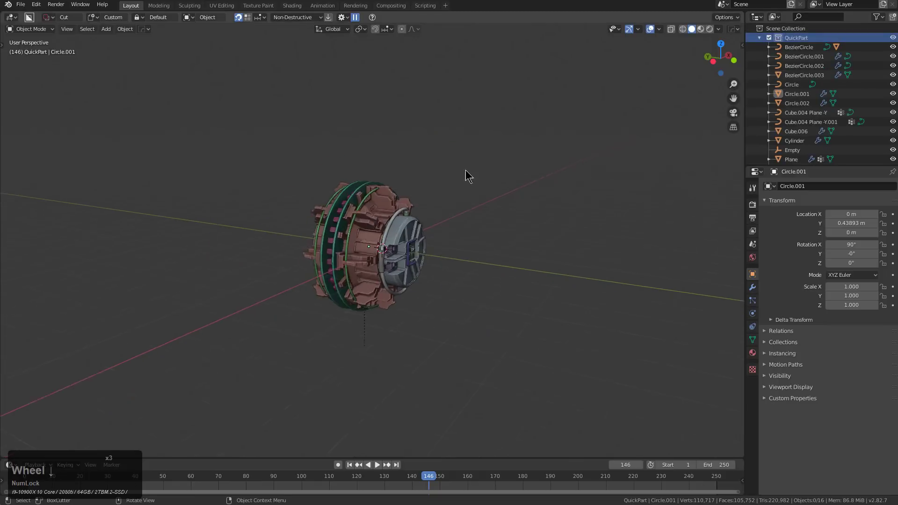
middle_click(405, 206, "alt")
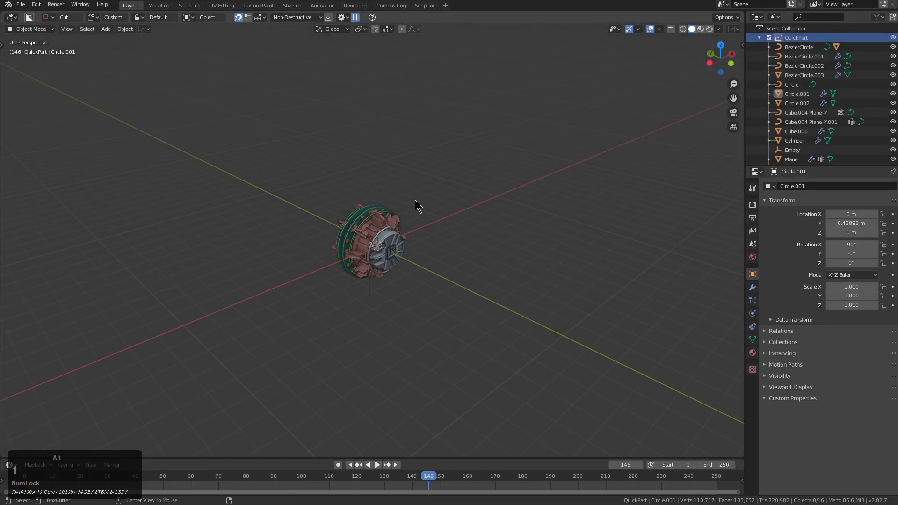
scroll(420, 240, "up", 1)
scroll(402, 247, "down", 6)
middle_click_drag(382, 247, 483, 241)
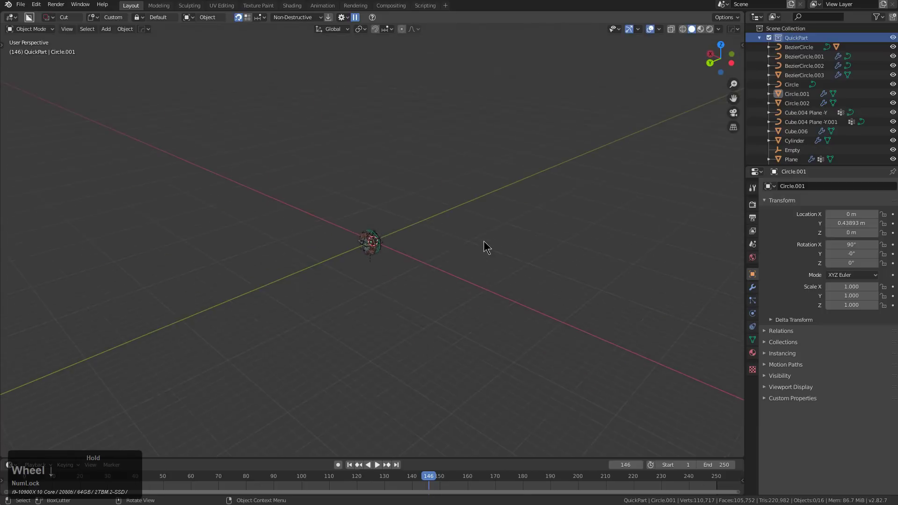
scroll(822, 103, "down", 3)
scroll(467, 224, "up", 6)
scroll(413, 282, "up", 1)
middle_click_drag(413, 282, 639, 260)
key("KP_Decimal")
scroll(823, 93, "up", 3)
Create a new collection named _SCN and isolate it so the QuickPart collection is hidden.
left_click(758, 37)
left_click(759, 37)
left_click(759, 37)
left_click(759, 37)
right_click(796, 80)
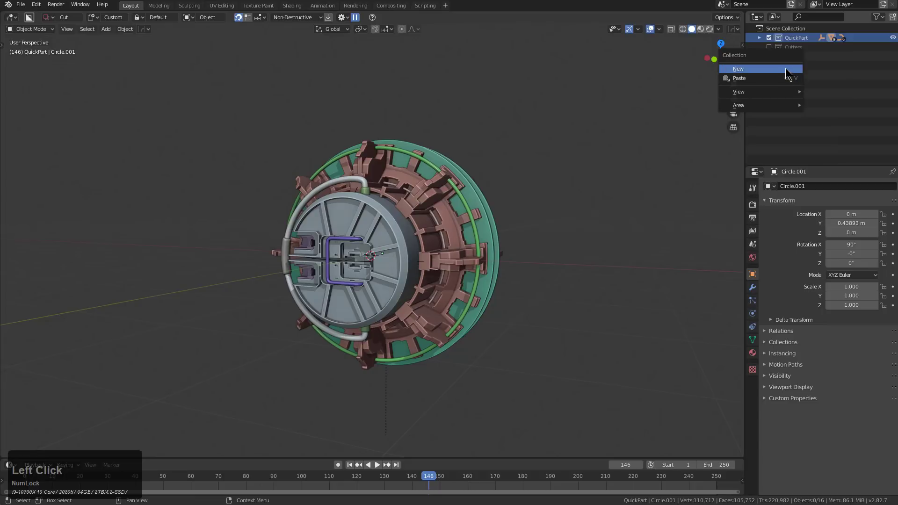
left_click(788, 70)
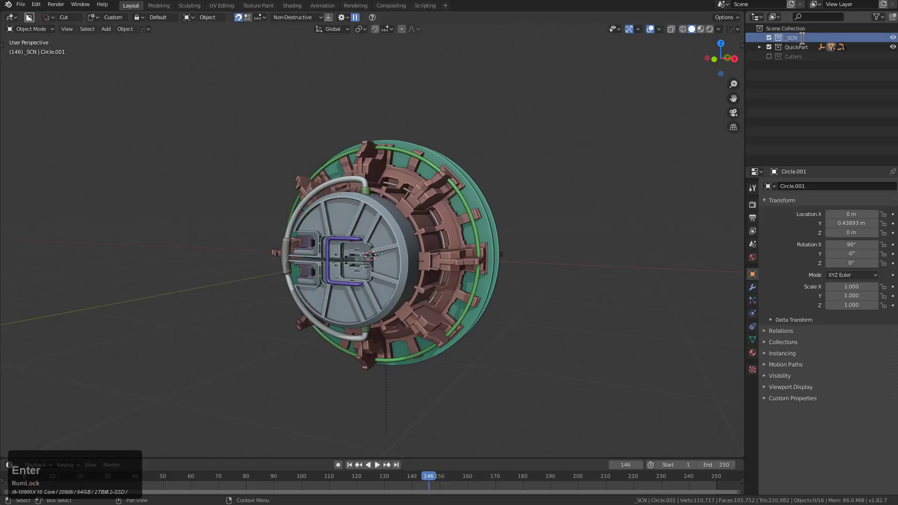
key("1")
key("shift+a")
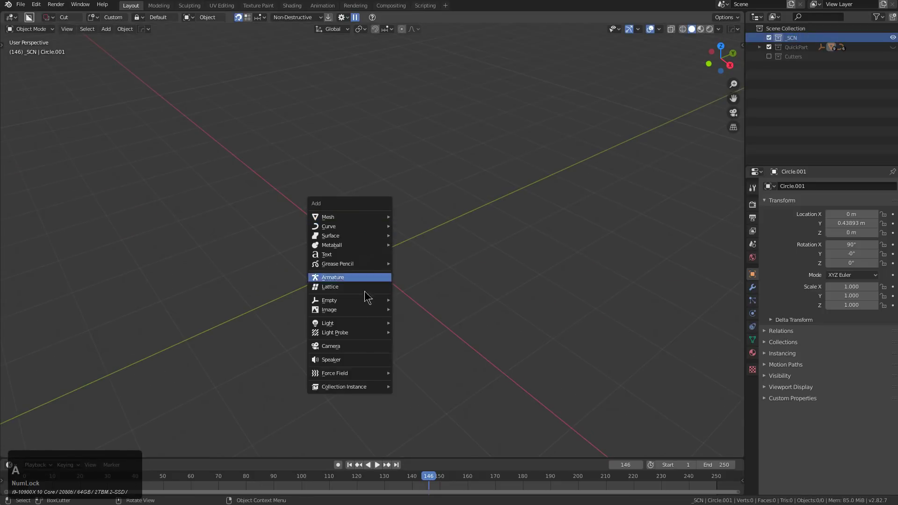
left_click(360, 388)
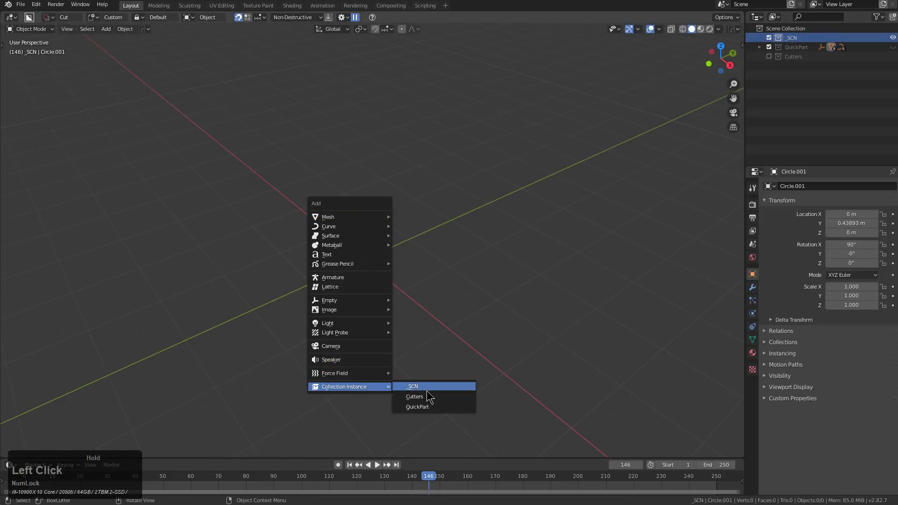
left_click(426, 388)
middle_click_drag(407, 340, 395, 276)
key("x")
left_click(404, 283)
Add a collection instance of QuickPart at the world origin.
key("shift+a")
left_click(461, 305)
scroll(408, 274, "up", 2)
In front orthographic view, raise the QuickPart instance along Z to about 1.927 m so it rests on the ground.
key("KP_1")
key("KP_5")
key("KP_5")
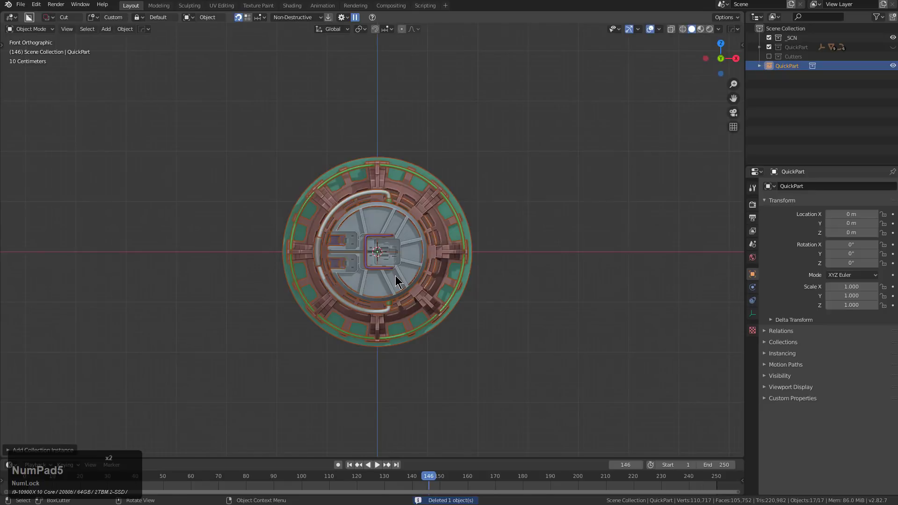
key("g")
key("z")
left_click(397, 220)
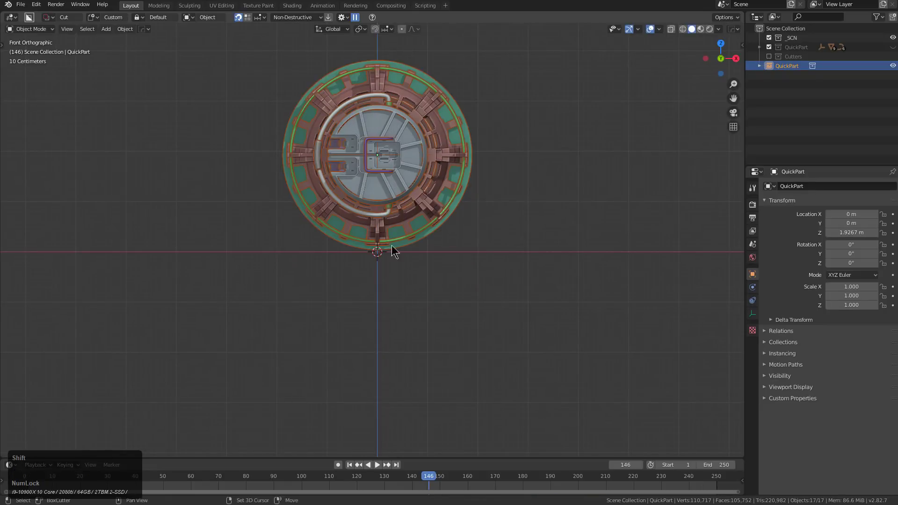
In top view, duplicate the QuickPart instance and place the copy beside the original along X.
key("KP_Decimal")
key("KP_7")
key("shift+d")
key("x")
left_click(575, 275)
Turn the copied instance to -90° around Z and move it beside the original on the positive X side.
key("r")
key("KP_9")
key("KP_0")
key("KP_Enter")
key("g")
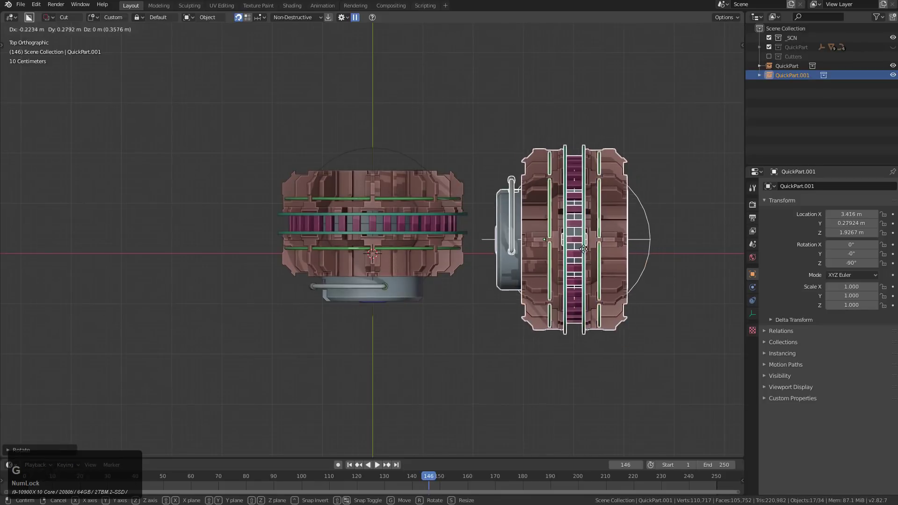
left_click(563, 242)
Duplicate the turned instance to the negative X side at about X -3.38 m, Y -1.07 m, rotated to about -45.8° around Z.
key("shift+d")
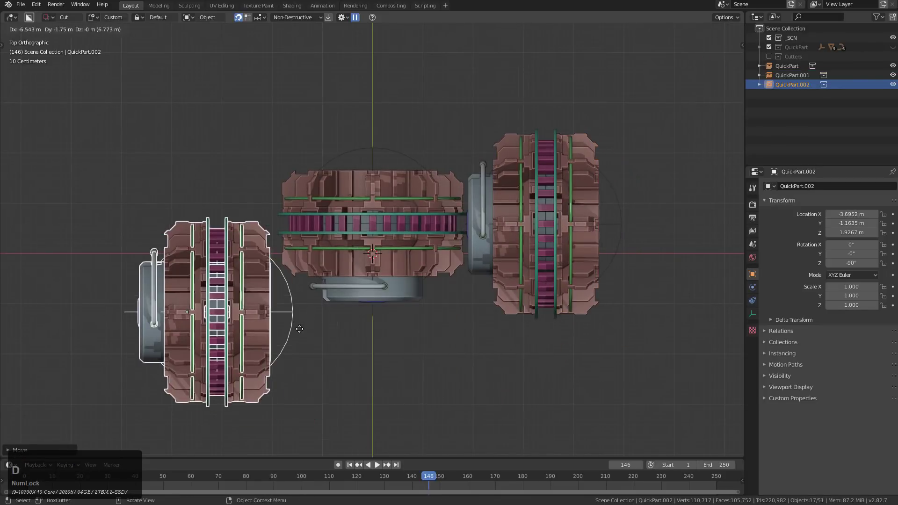
left_click(293, 290)
key("r")
left_click(294, 227)
key("g")
left_click(310, 245)
In front view, duplicate the angled instance above the ground row, clear the copy's rotation and rotate it 90° around X.
key("KP_1")
key("shift+d")
left_click(459, 94)
key("alt+r")
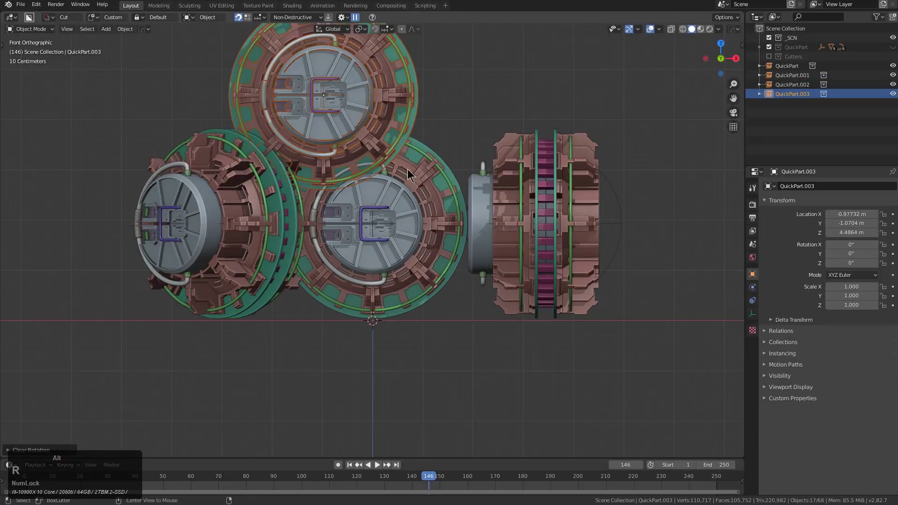
middle_click_drag(403, 178, 451, 240, "shift")
type("rx90")
key("KP_Enter")
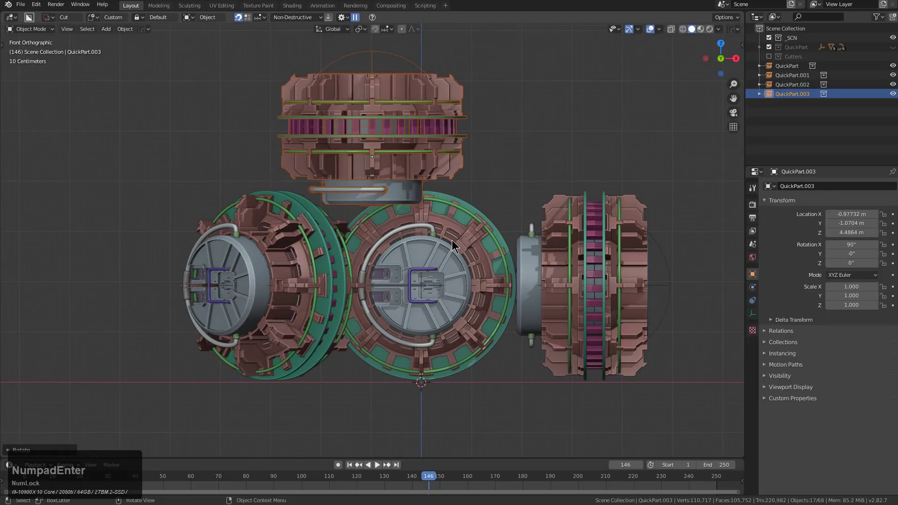
Flip the upper copy 180° in front view and rest it on the ground row at about X -1.56 m, Z 5.45 m.
type("r90")
key("KP_Enter")
key("shift+r")
key("g")
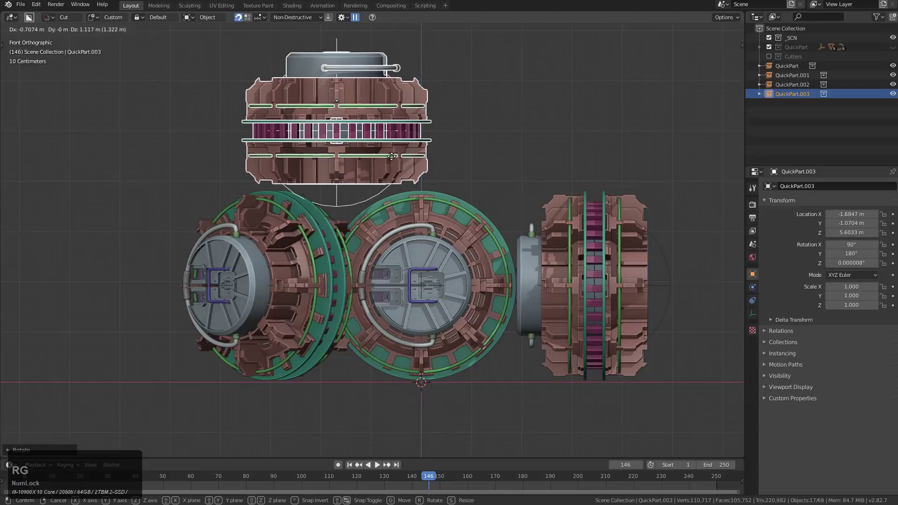
left_click(408, 177)
middle_click_drag(323, 220, 210, 257, "shift")
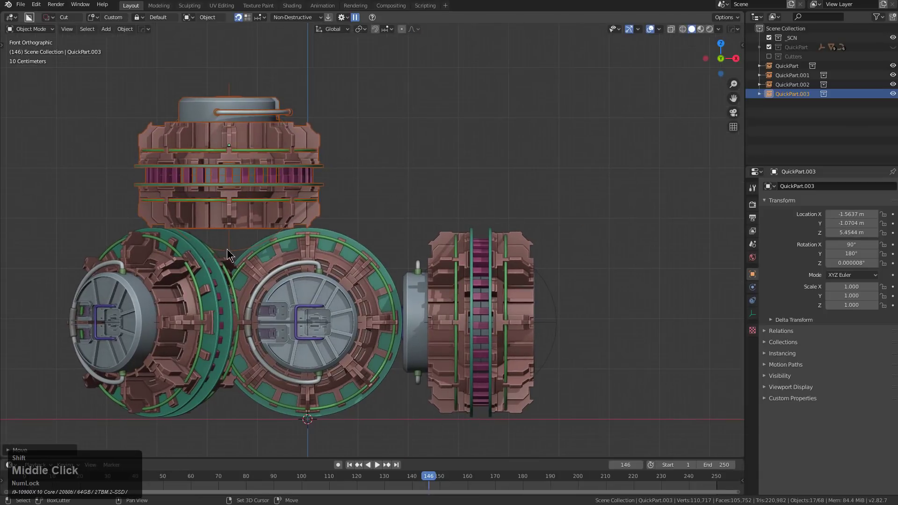
Duplicate the upright instance beside itself at about X 1.97 m, and stack another copy above the pair at about Z 8.04 m.
key("shift+d")
left_click(405, 253)
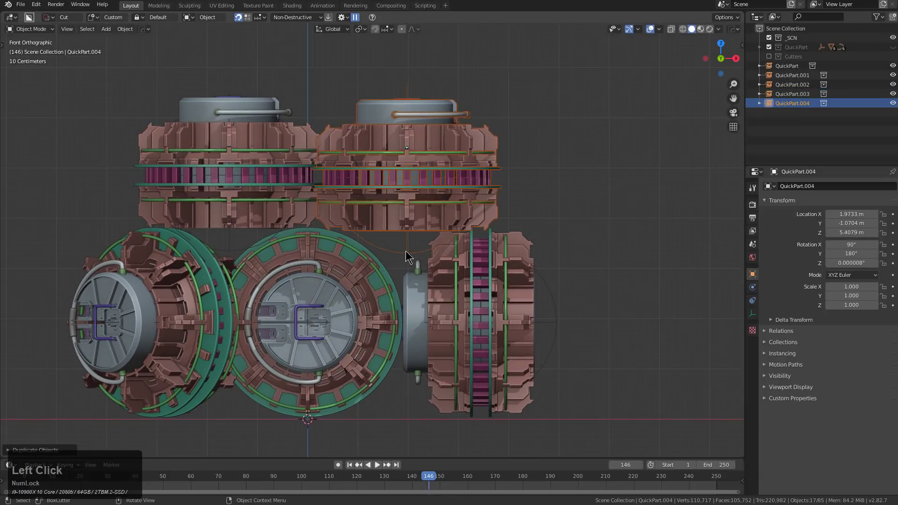
key("shift+d")
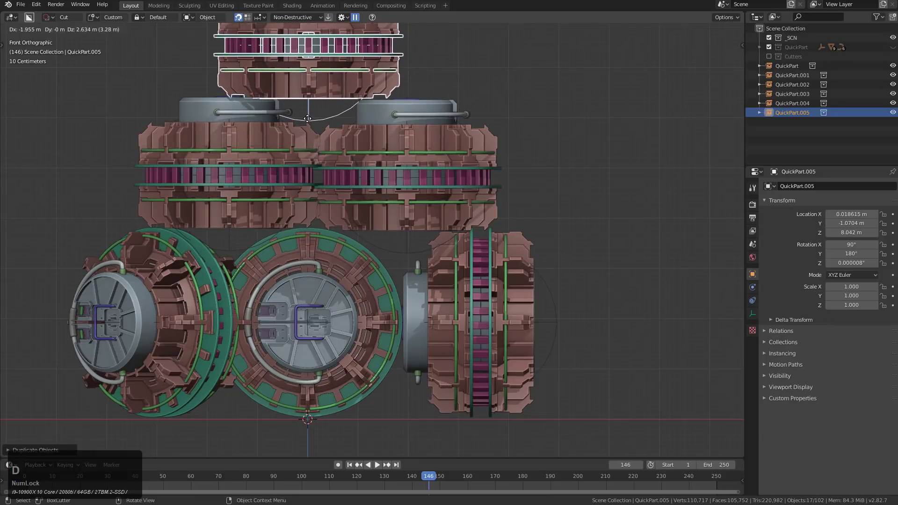
left_click(308, 118)
In top view, shift the topmost instance back slightly and move the positive-X upper instance to about X 2.11 m, Y -0.48 m.
key("KP_4")
key("KP_7")
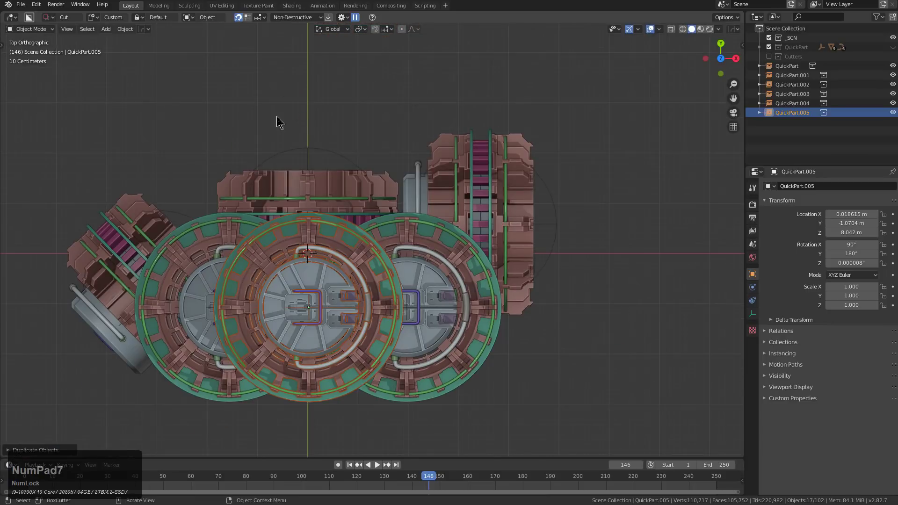
left_click_drag(363, 226, 370, 206)
left_click(457, 308)
key("g")
left_click(463, 279)
middle_click_drag(482, 302, 391, 229)
key("alt+a")
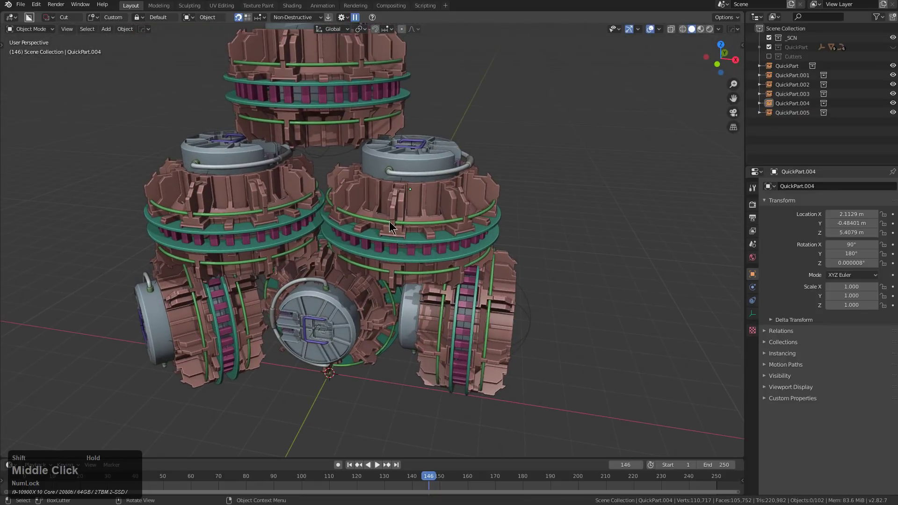
Nudge the topmost instance along X and Z to about X 0.31 m, Z 8.02 m.
left_click(363, 108)
middle_click_drag(384, 139, 400, 133)
key("g")
key("x")
left_click(400, 142)
key("g")
key("z")
left_click(400, 136)
In top view, duplicate the angled ground instance to the front at about X 0.41 m, Y -2.92 m and rotate the copy around Z.
key("a")
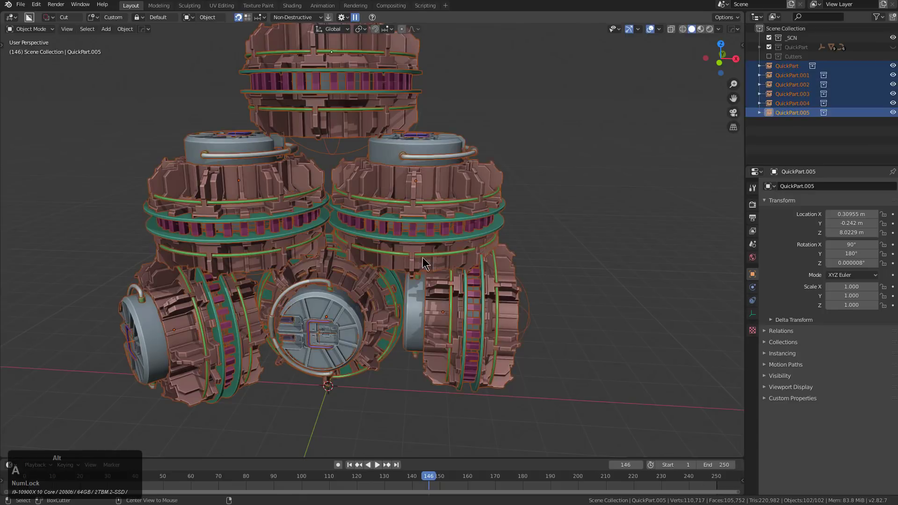
scroll(395, 289, "down", 1)
middle_click_drag(394, 288, 426, 301)
key("a")
left_click(259, 335)
key("KP_7")
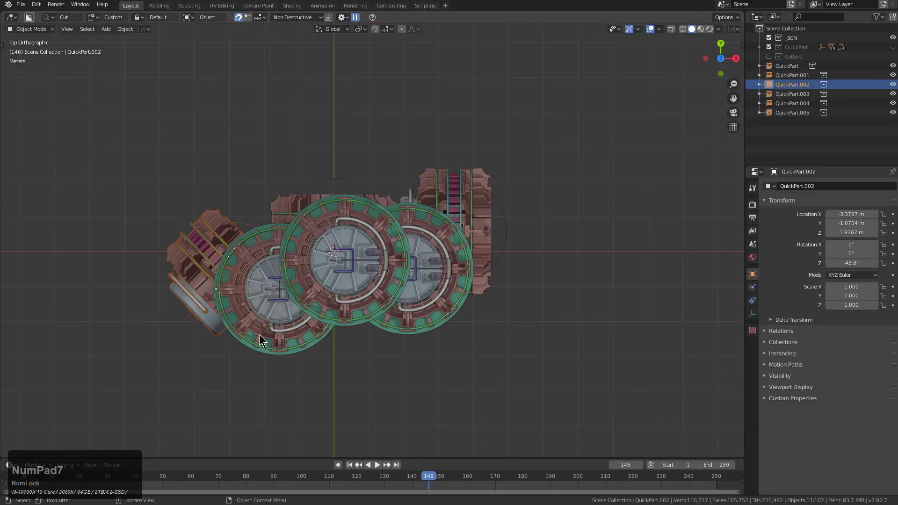
key("shift+d")
left_click(391, 399)
key("r")
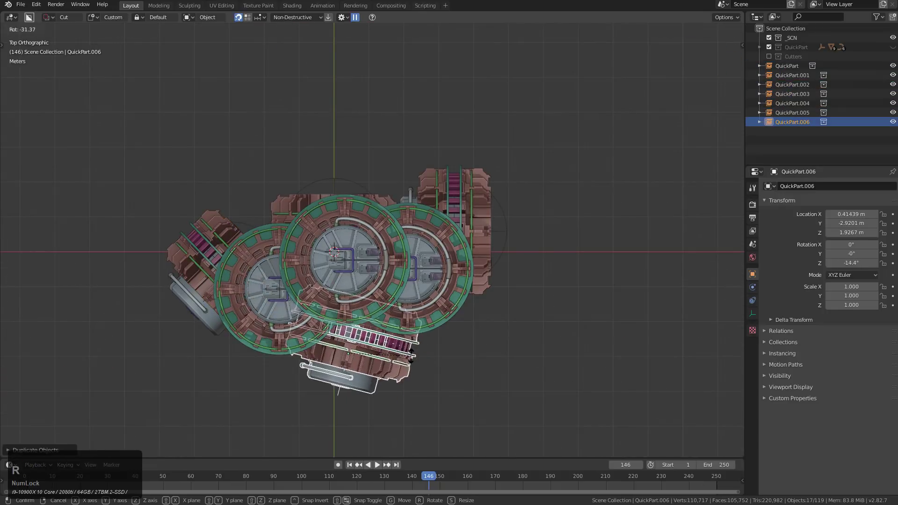
left_click(443, 228)
Duplicate the positive-X ground instance to the back of the stack and rotate the copy to about -45.7° around Z.
left_click(472, 233)
key("shift+d")
left_click(383, 126)
key("r")
left_click(380, 72)
key("g")
left_click(303, 93)
Refine the back copy's rotation to about -26.8° around Z and settle it at about X -2.29 m, Y 2.69 m.
key("r")
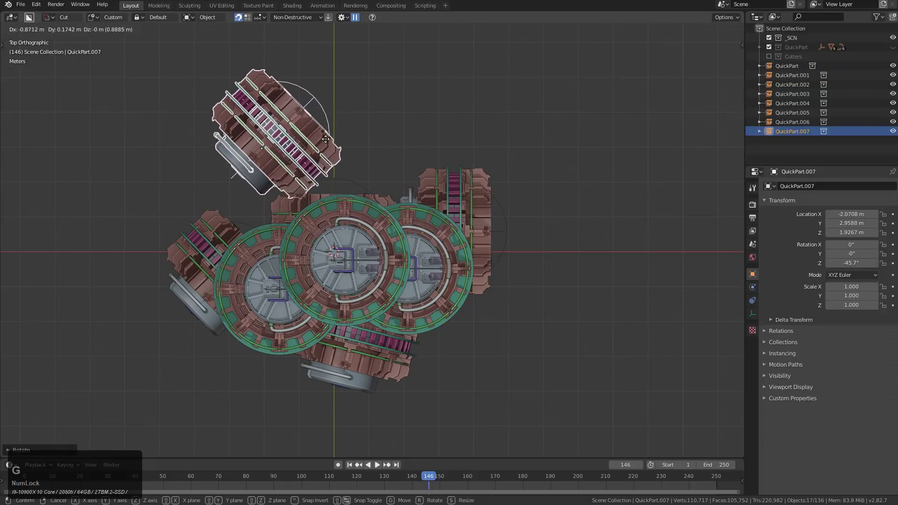
left_click(322, 123)
key("g")
left_click(318, 133)
key("r")
left_click(319, 127)
key("g")
left_click(320, 129)
key("r")
left_click(317, 121)
key("g")
left_click(329, 165)
key("alt+a")
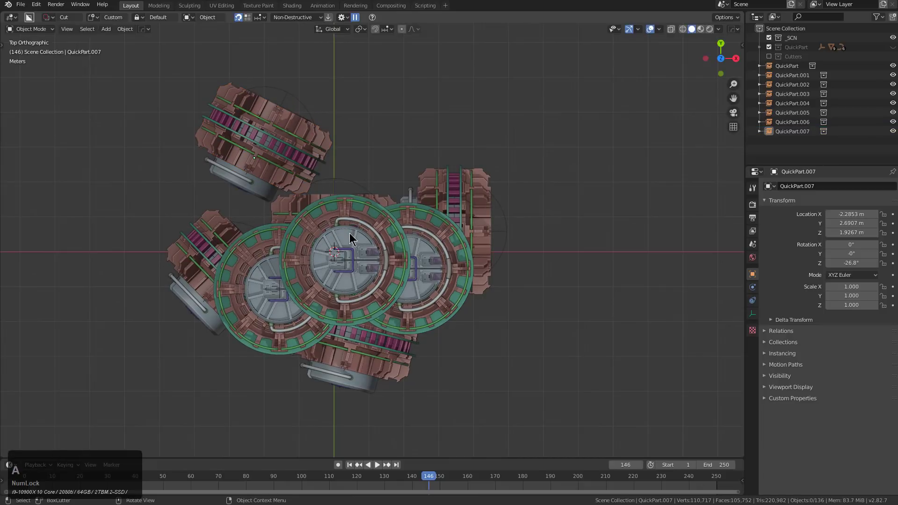
Move the negative-X upper instance back in top view so it sits between the rear and side ground instances.
key("g")
left_click(228, 208)
middle_click_drag(299, 259, 279, 207)
key("alt+a")
In top orthographic view, centre the topmost instance over the world origin at about X 0.015 m, Y -0.028 m.
middle_click_drag(323, 276, 378, 148)
left_click(379, 148)
key("KP_8")
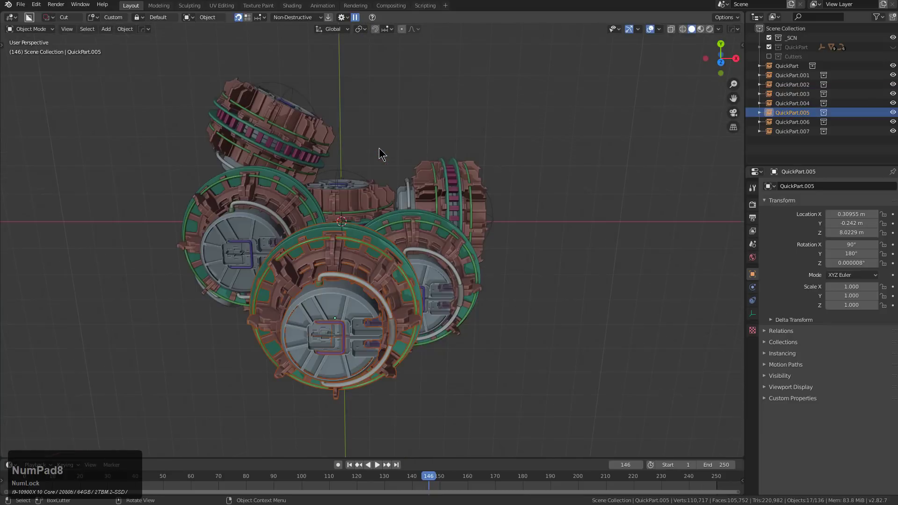
key("KP_7")
key("KP_5")
key("KP_5")
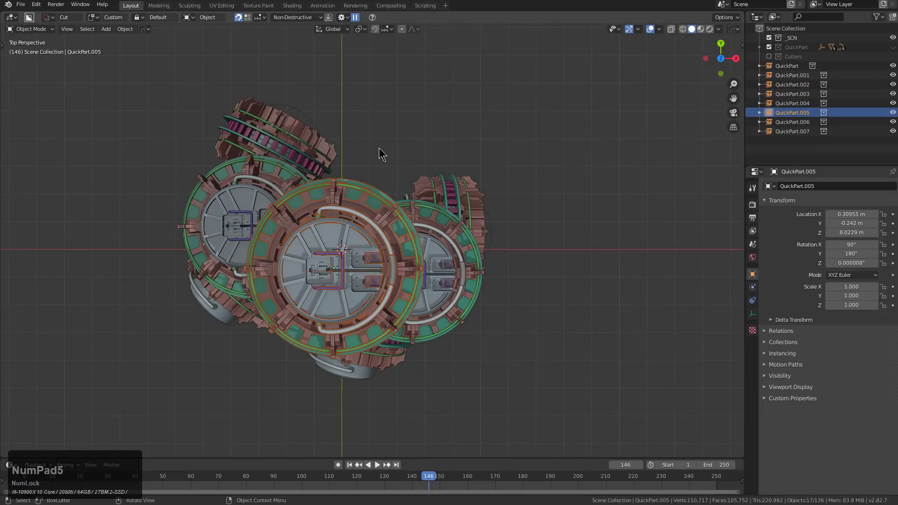
key("g")
left_click(383, 182)
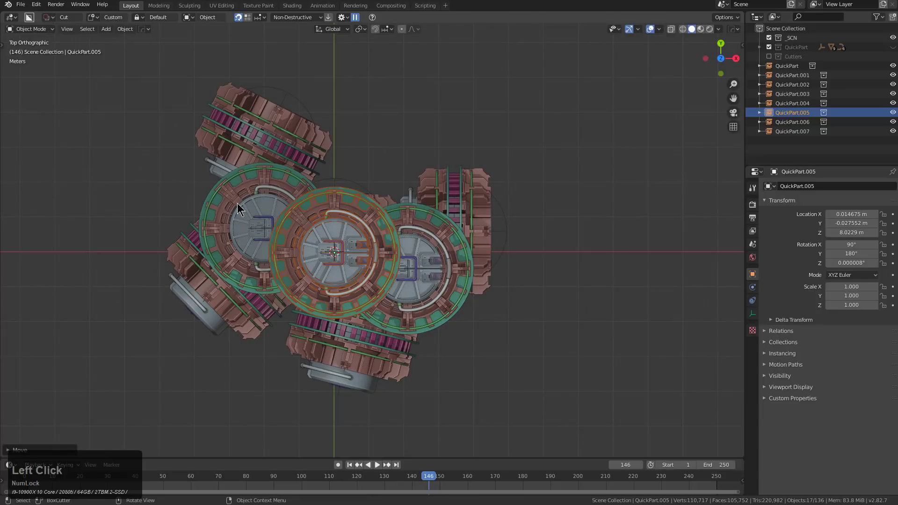
Fine-tune the positions of the two upper-row instances in top view so they support the topmost one.
left_click(261, 218)
key("g")
left_click(263, 203)
left_click(450, 278)
key("g")
left_click(447, 283)
key("alt+a")
middle_click_drag(447, 283, 423, 208)
In front view, tilt the topmost instance freely to about 75.7°, 195°, 24.9° and lower it toward the upper pair.
key("KP_1")
key("KP_5")
key("KP_5")
scroll(420, 205, "up", 3)
left_click(361, 122)
key("r")
key("r")
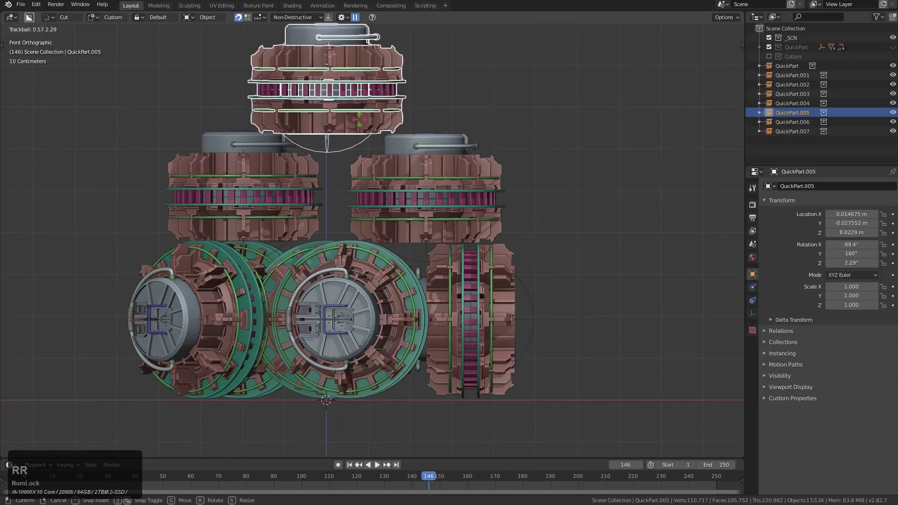
left_click(377, 123)
key("r")
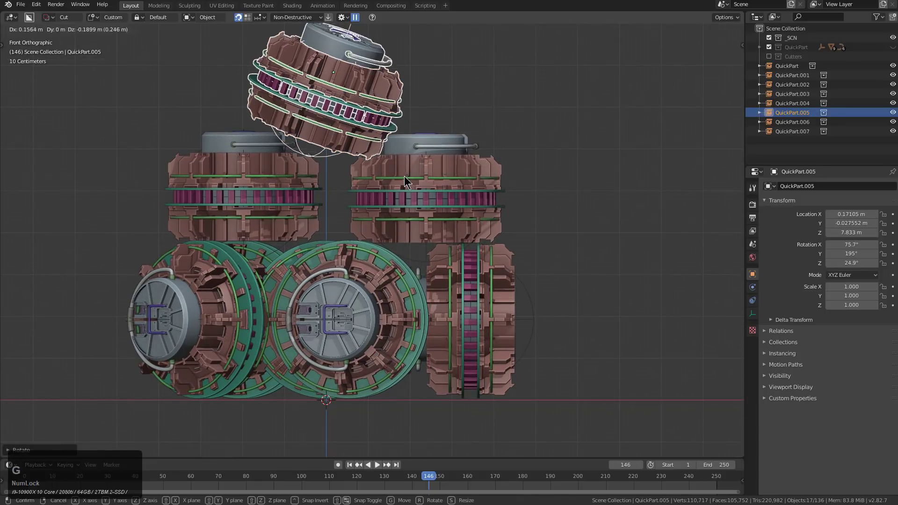
left_click(401, 151)
Settle the topmost instance on the upper pair at about Z 7.60 m with rotation about 82.2°, 181°, 24°.
mouse_move(401, 150)
middle_mouse_down()
mouse_move(442, 152)
mouse_move(416, 159)
middle_mouse_up()
key("g")
left_click(418, 155)
key("g")
left_click(416, 154)
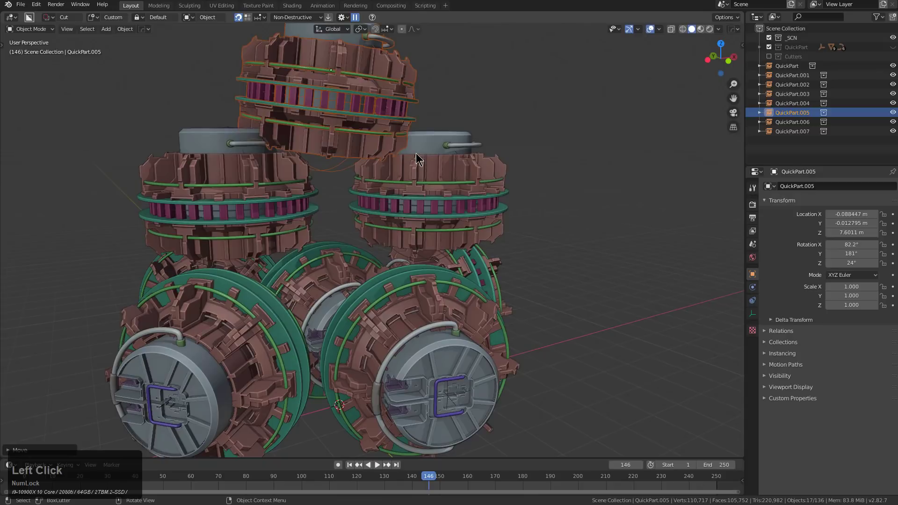
Duplicate the topmost instance and place the copy lower, beside the upper row.
key("alt+a")
scroll(470, 205, "down", 1, "alt")
scroll(470, 206, "down", 1)
middle_click_drag(471, 206, 333, 127)
left_click(334, 127)
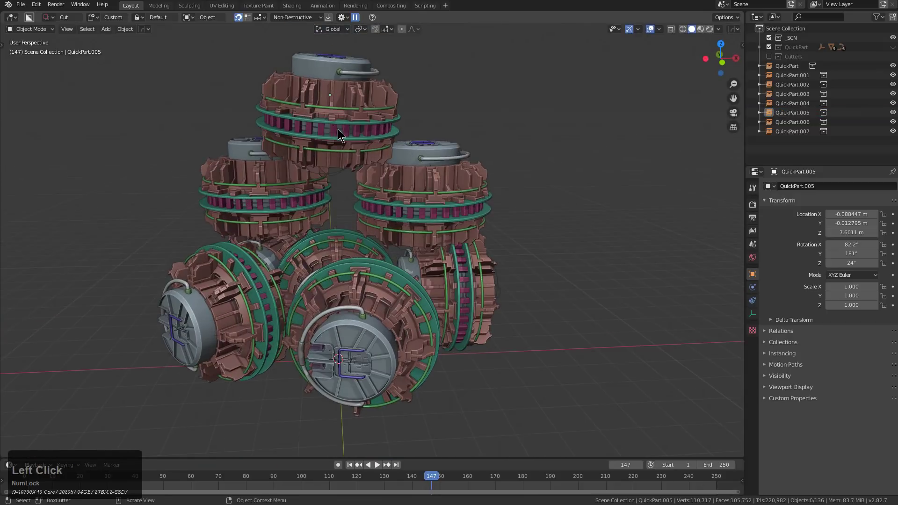
key("KP_Decimal")
key("shift+d")
left_click(477, 231)
Trackball-rotate the new copy to about 40.5°, 135°, 16.3° so it leans against the stack.
key("r")
key("r")
left_click(456, 255)
key("r")
key("r")
left_click(505, 238)
Move the leaning copy along Y, scale it to about 0.816 and place it at about X -0.44 m, Y -2.49 m, Z 5.06 m.
scroll(373, 251, "up", 2)
middle_click_drag(509, 252, 312, 217)
key("g")
key("y")
left_click(363, 254)
key("s")
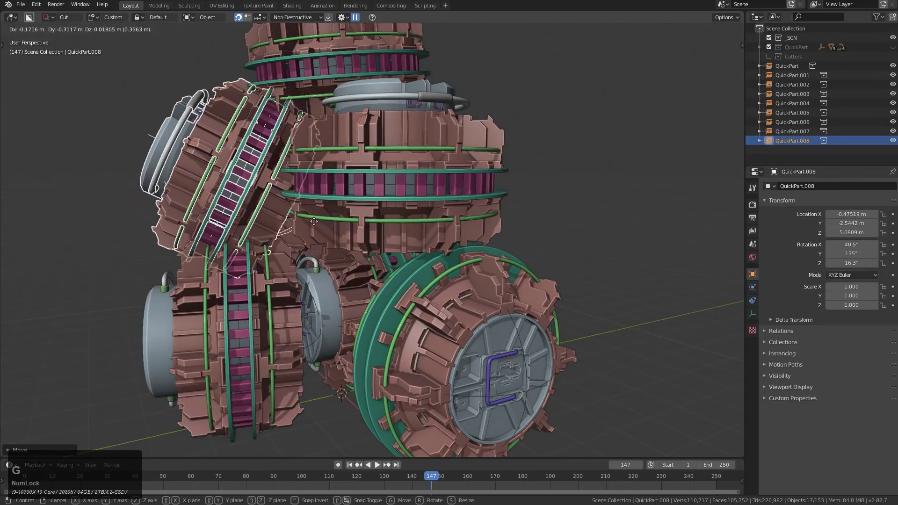
left_click(316, 213)
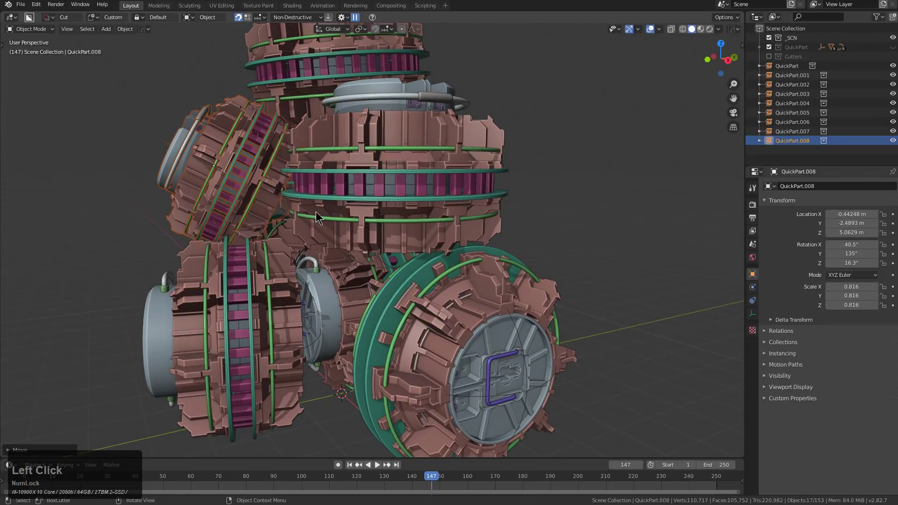
Reposition the leaning copy at about X -1.15 m, Y -2.08 m, Z 4.99 m and scale it to about 0.80.
middle_click_drag(308, 204, 397, 200)
key("g")
left_click(348, 202)
key("g")
left_click(330, 205)
middle_click_drag(329, 205, 452, 243)
key("g")
left_click(416, 235)
key("s")
left_click(452, 240)
key("g")
left_click(442, 238)
Scale the leaning copy to about 0.766 and settle it into the stack at about X -1.16 m, Y -2.07 m, Z 4.95 m.
key("alt+a")
middle_click(472, 271)
left_click(471, 270)
key("s")
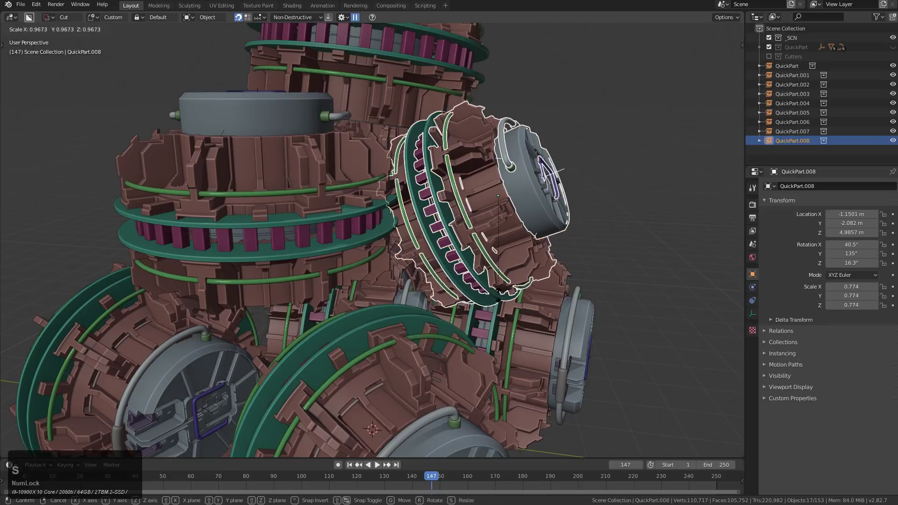
left_click(494, 288)
key("g")
left_click(494, 293)
key("alt+a")
scroll(497, 285, "down", 3)
middle_click_drag(498, 281, 413, 260)
scroll(421, 289, "down", 2)
scroll(423, 229, "up", 2)
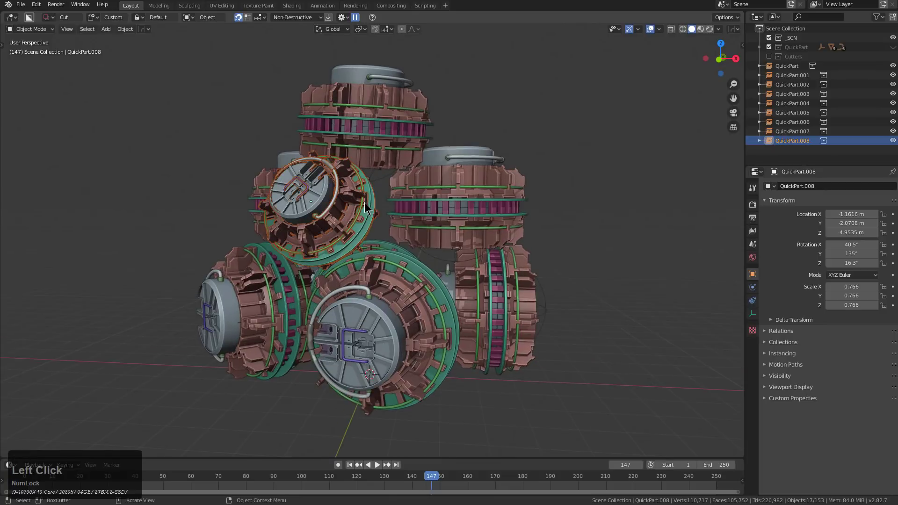
Duplicate the front hatch instance to about X 3.58 m, Y -2.51 m, Z 1.78 m and trackball-rotate it to about -64.3°, 3.42°, 29.6°.
middle_click_drag(366, 208, 363, 234)
key("shift+d")
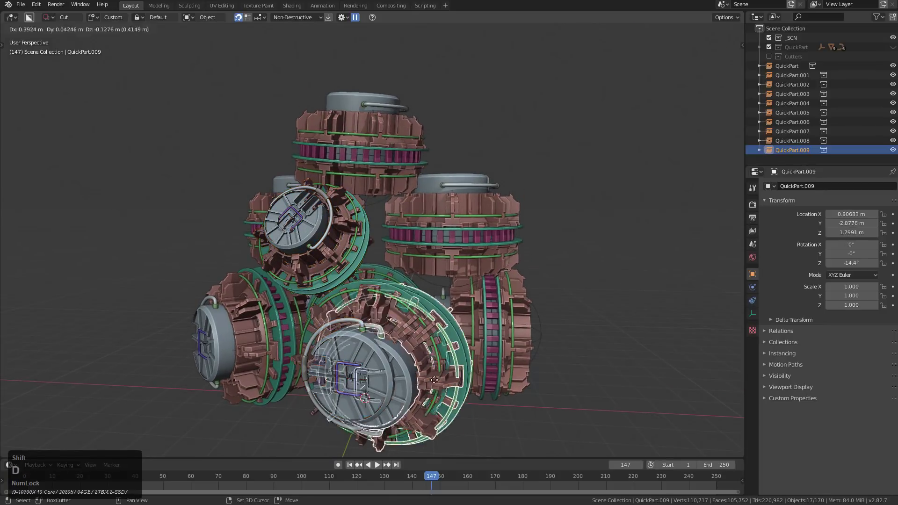
left_click(510, 388)
key("r")
key("r")
left_click(576, 383)
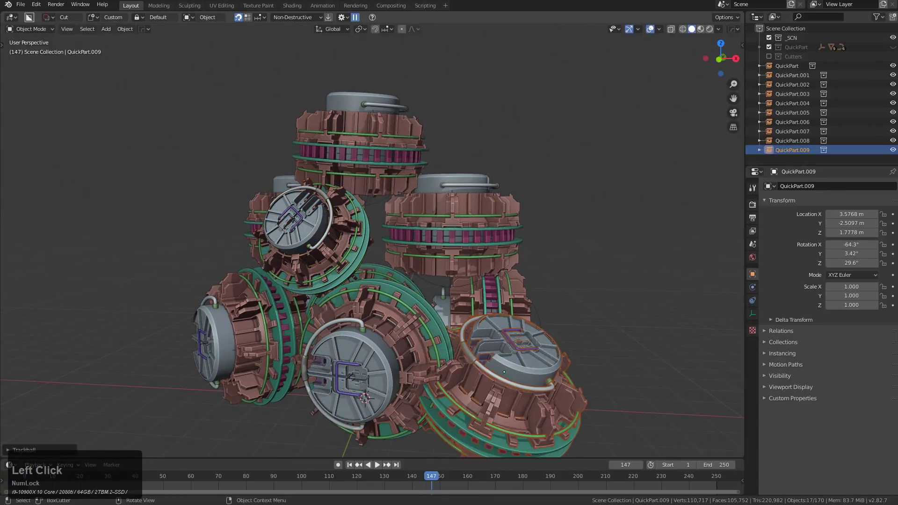
Scale the new copy to about 0.707, lower it in front view and rotate it to about -69.8°, -6.16°, 29.7°.
key("KP_1")
key("KP_6")
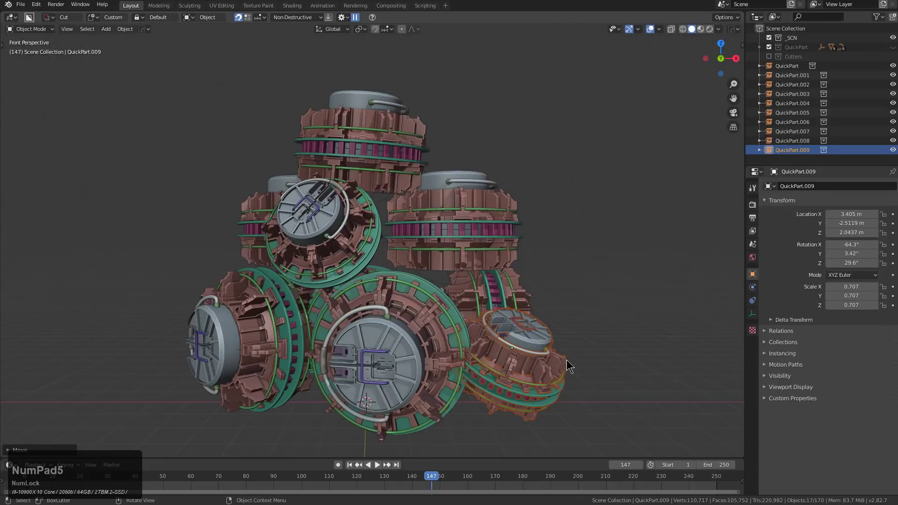
key("KP_Decimal")
key("g")
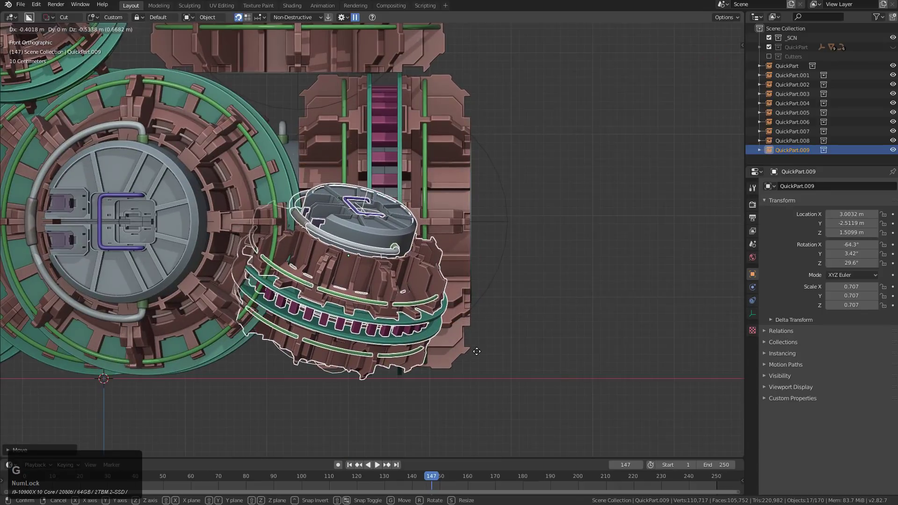
left_click(479, 345)
key("r")
left_click(484, 300)
Settle the small copy on the ground beside the stack at about X 3.41 m, Z 1.43 m and deselect it.
key("g")
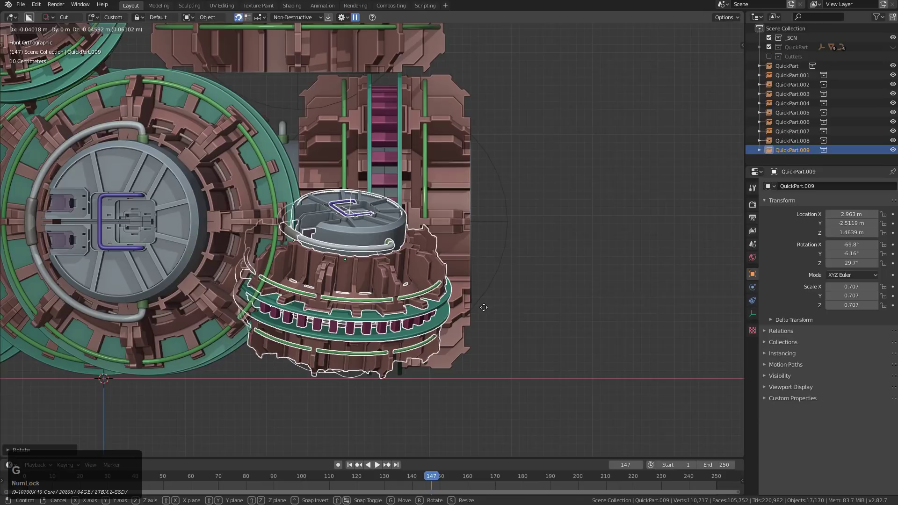
left_click(474, 306)
key("g")
key("x")
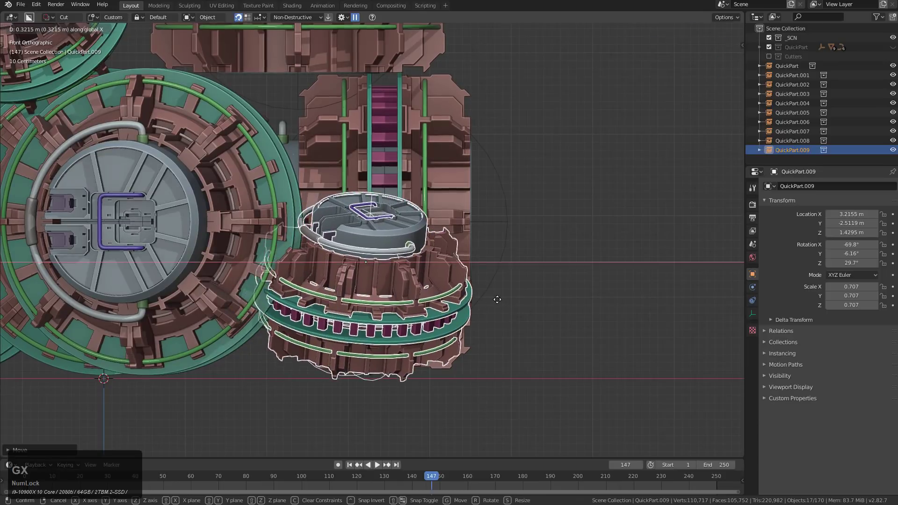
left_click(511, 303)
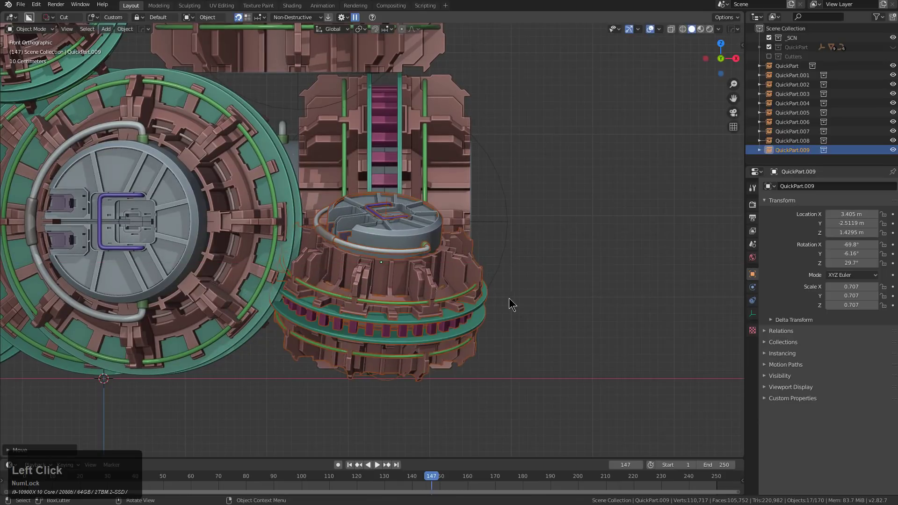
left_click(511, 304)
scroll(511, 304, "down", 3)
middle_click_drag(359, 262, 226, 203)
middle_click_drag(445, 277, 452, 281)
Show the QuickPart source collection in X-ray and select the original Plane object inside the stack.
key("q")
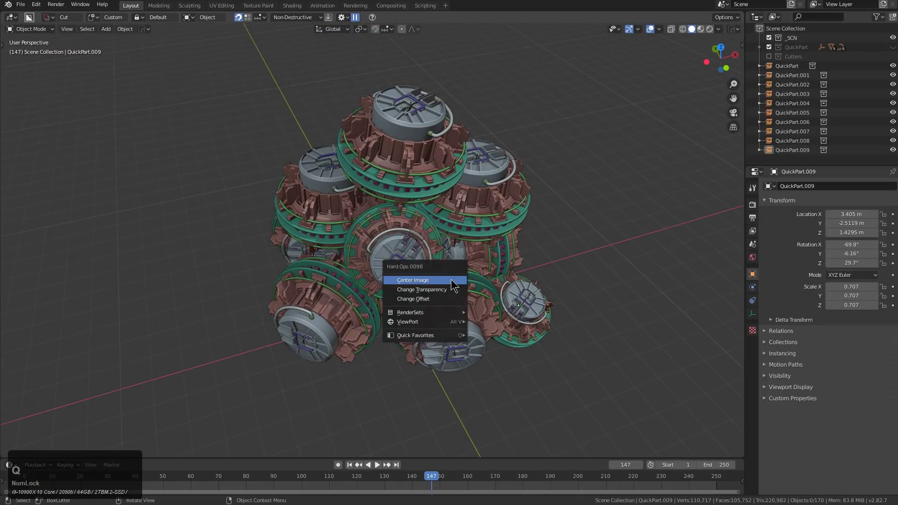
left_click(450, 258)
key("q")
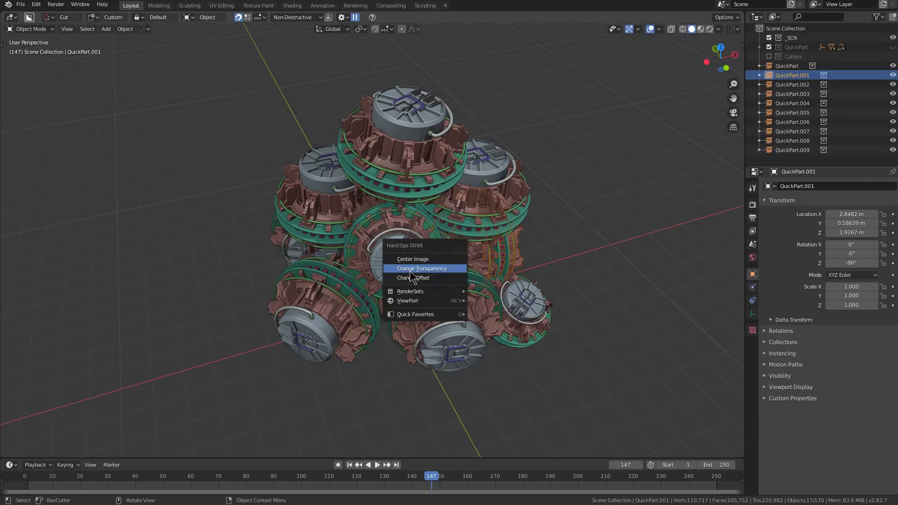
mouse_move(413, 303)
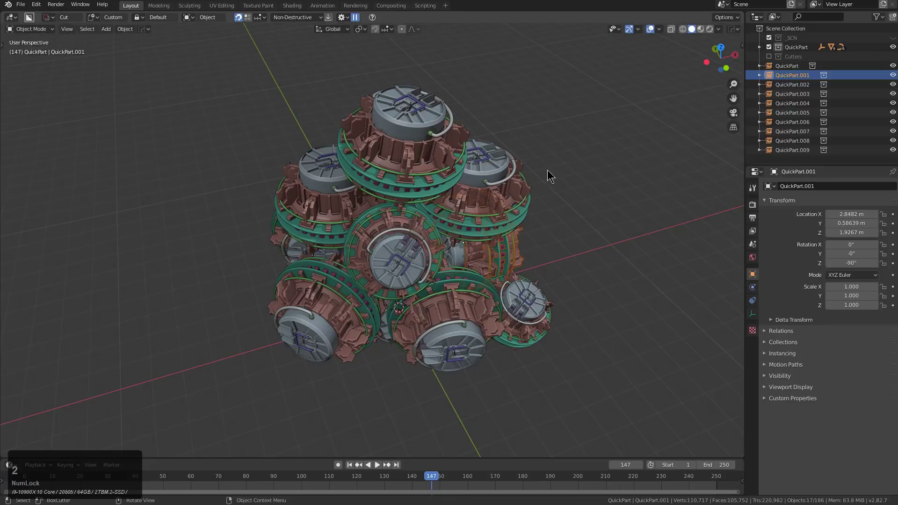
key("alt+z")
left_click(468, 247)
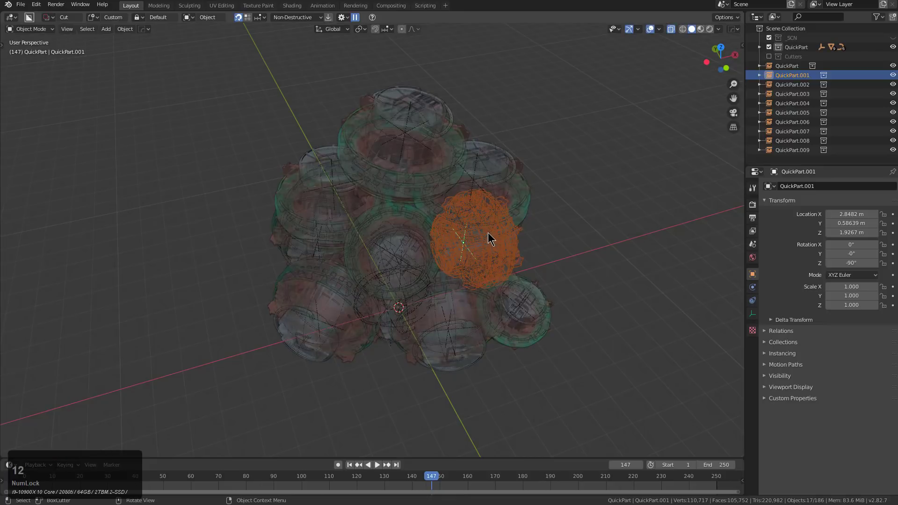
left_click(429, 248)
left_click(395, 267)
left_click(396, 265)
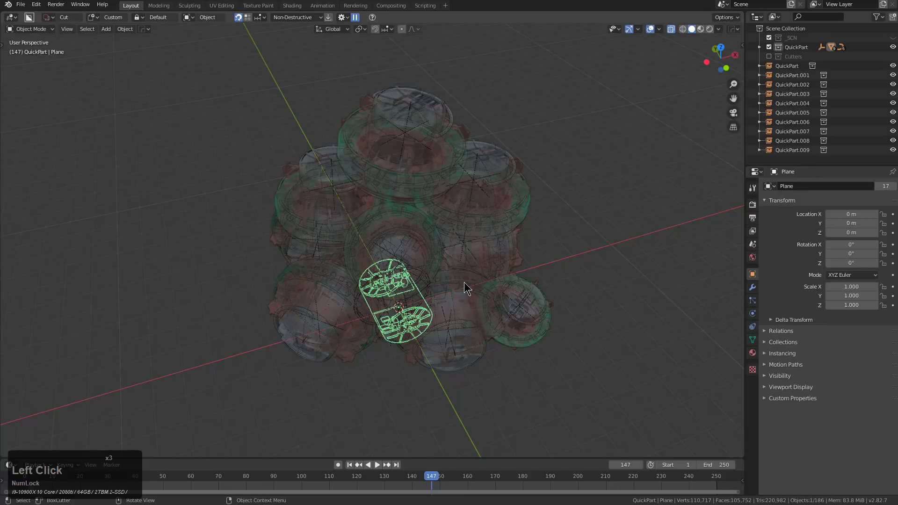
Show the _SCN collection in place of QuickPart and add a Hard Ops camera rig to it.
key("1")
key("q")
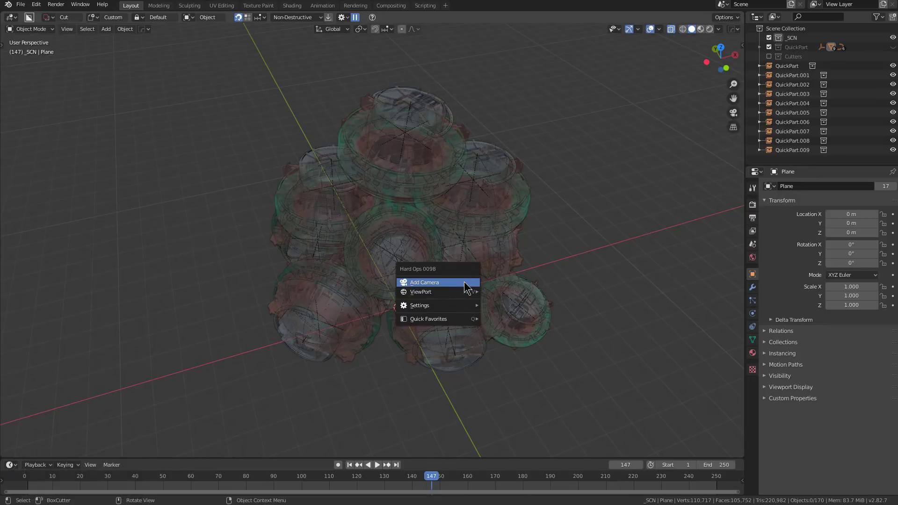
left_click(466, 282)
scroll(490, 322, "down", 4)
middle_click_drag(489, 322, 428, 293)
scroll(343, 335, "up", 1)
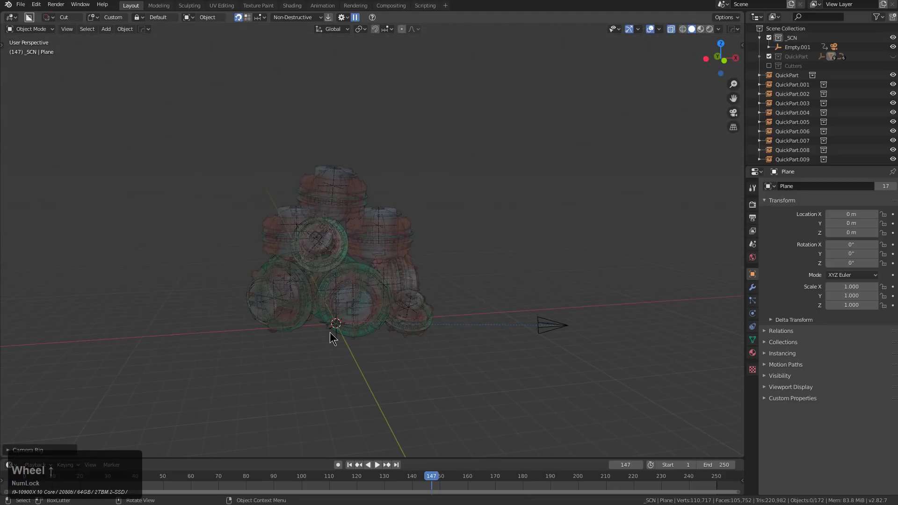
Select the camera rig's empty and raise it along Z to about 3.43 m.
left_click(339, 337)
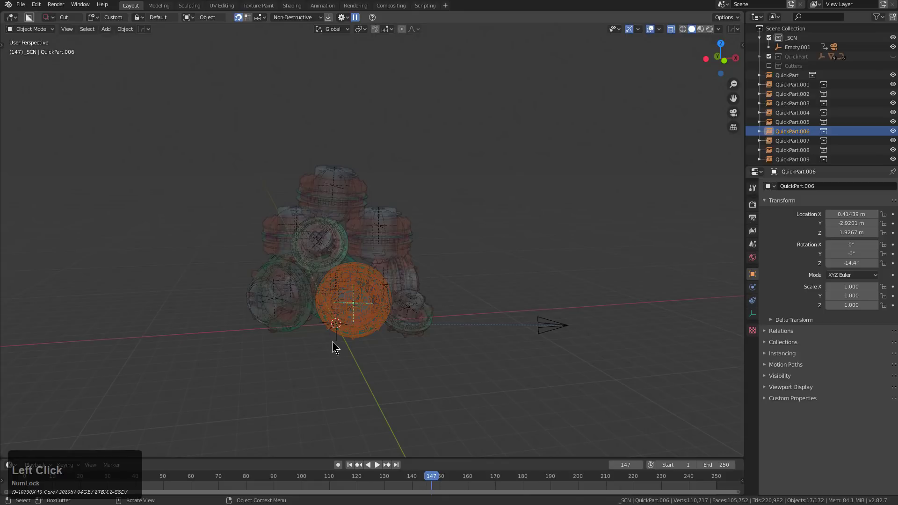
left_click(332, 342)
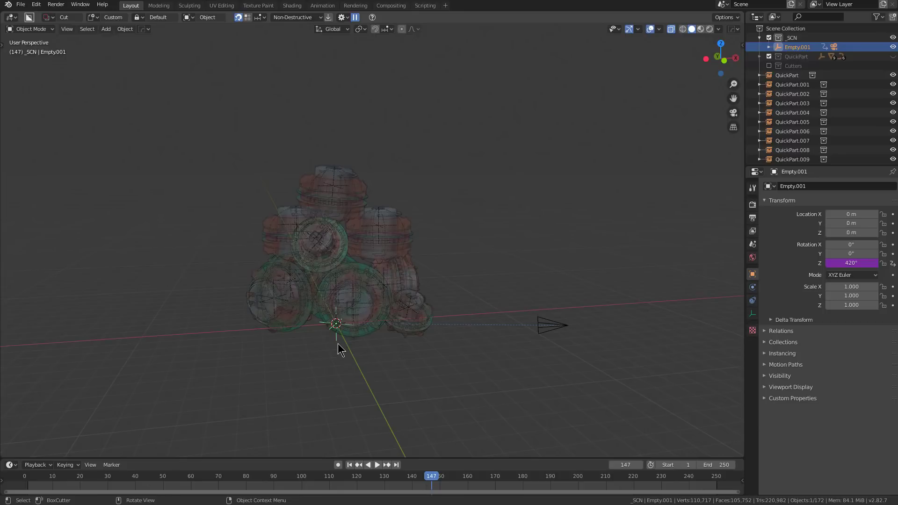
key("g")
key("z")
left_click(324, 282)
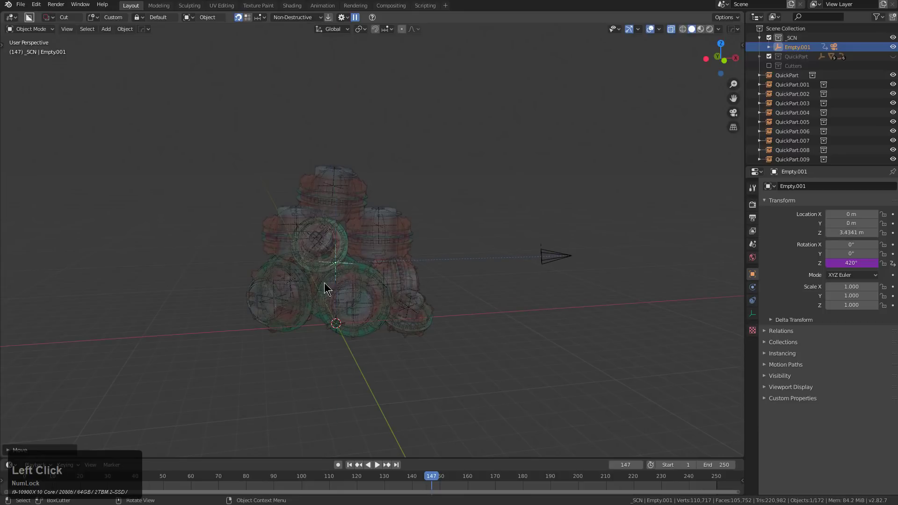
middle_click_drag(540, 303, 561, 284)
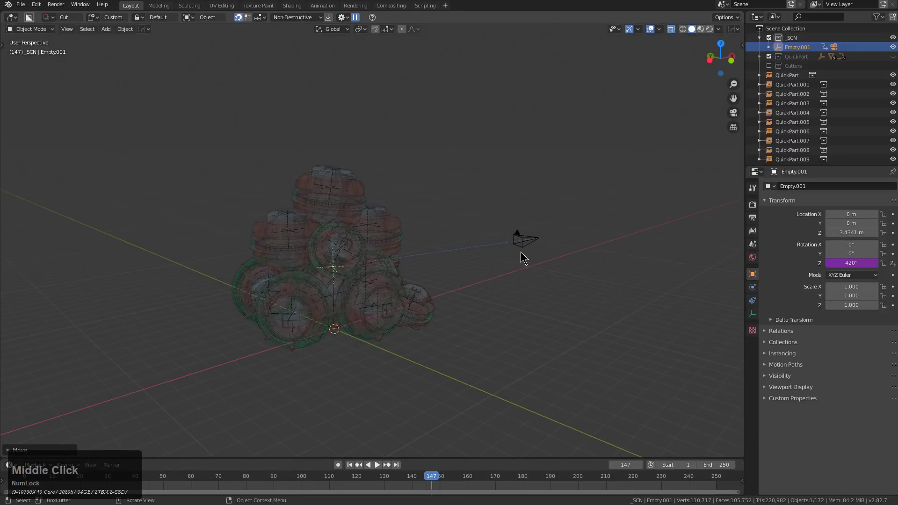
Look through the camera and pull it back along its local Z to about Y -31.26 m, Z 2.60 m, framing the whole stack.
key("KP_0")
scroll(513, 256, "up", 2)
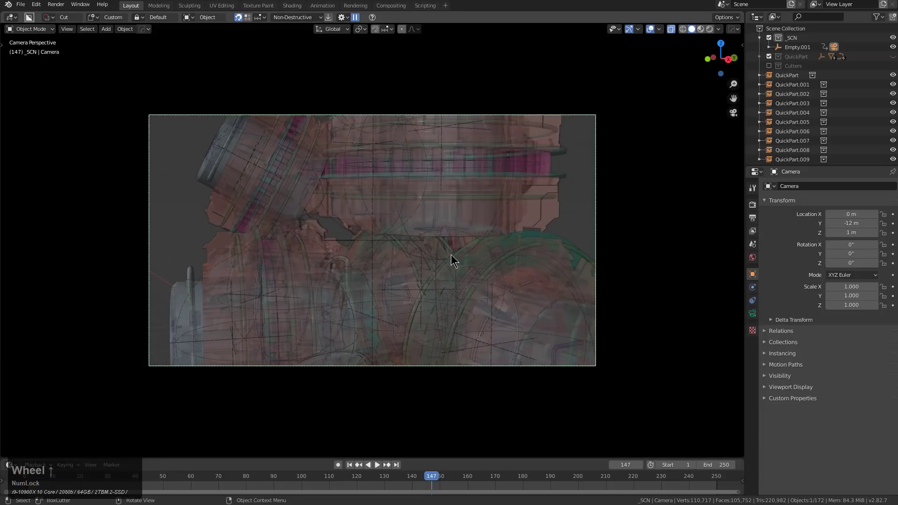
key("g")
key("z")
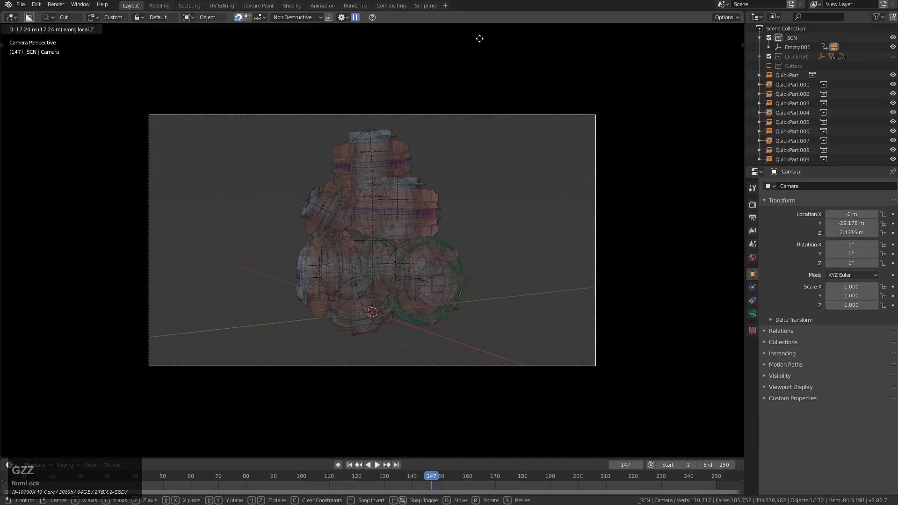
left_click(484, 48)
Play the camera turntable with X-ray off and Material Preview shading on, and stop the playback.
key("space")
key("alt+z")
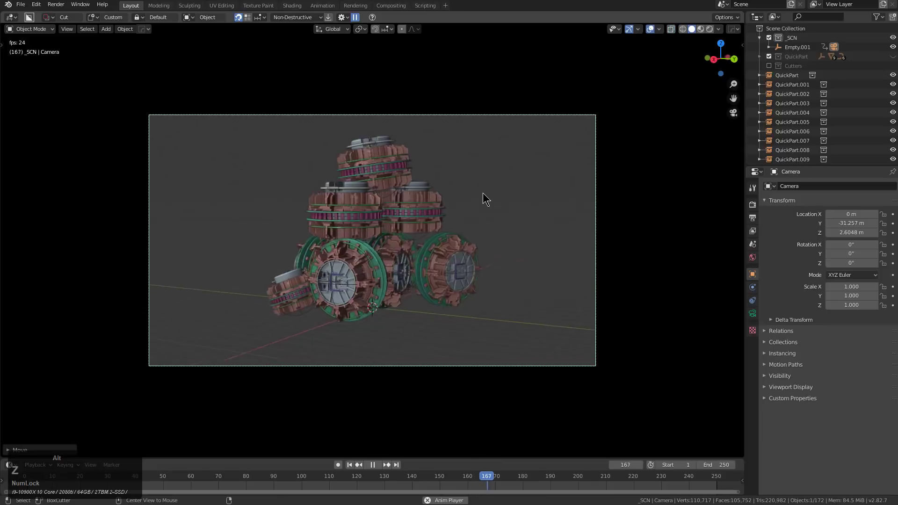
left_click(700, 29)
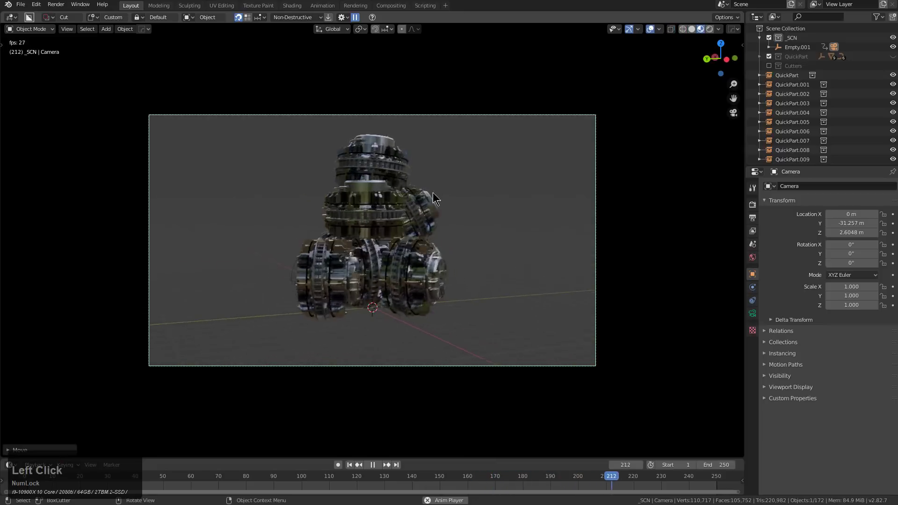
scroll(482, 187, "up", 1)
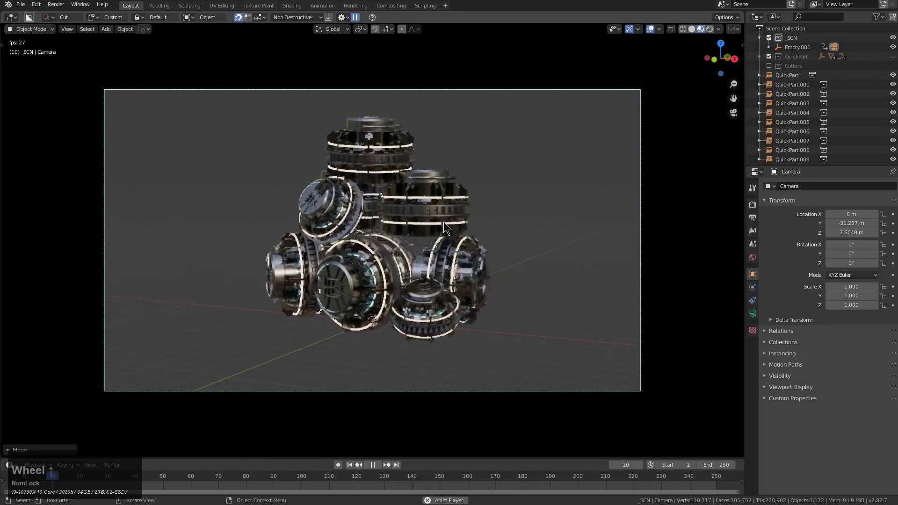
key("Escape")
Leave the camera view, reset the 3D cursor to the world origin and add a cube there.
scroll(489, 227, "down", 2)
middle_click_drag(435, 185, 423, 257)
scroll(419, 260, "down", 2)
key("shift+c")
key("shift+a")
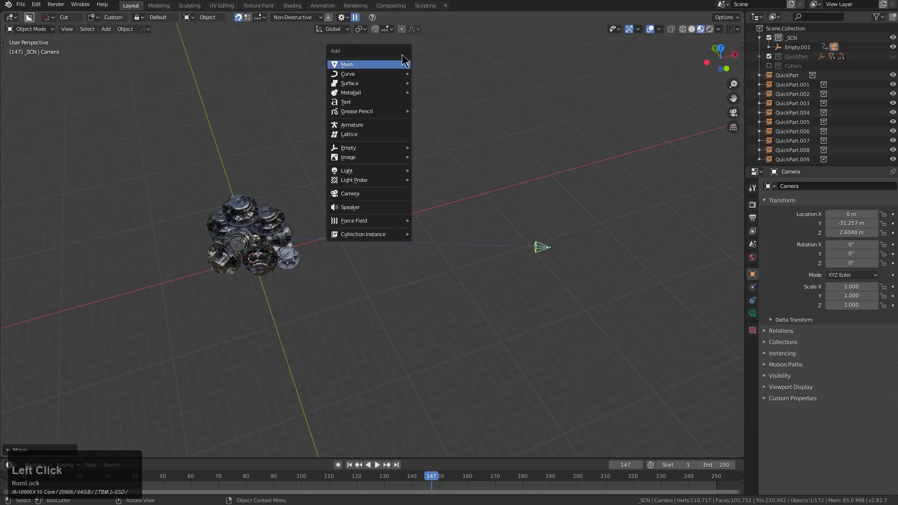
left_click_drag(402, 55, 401, 63)
mouse_move(395, 75)
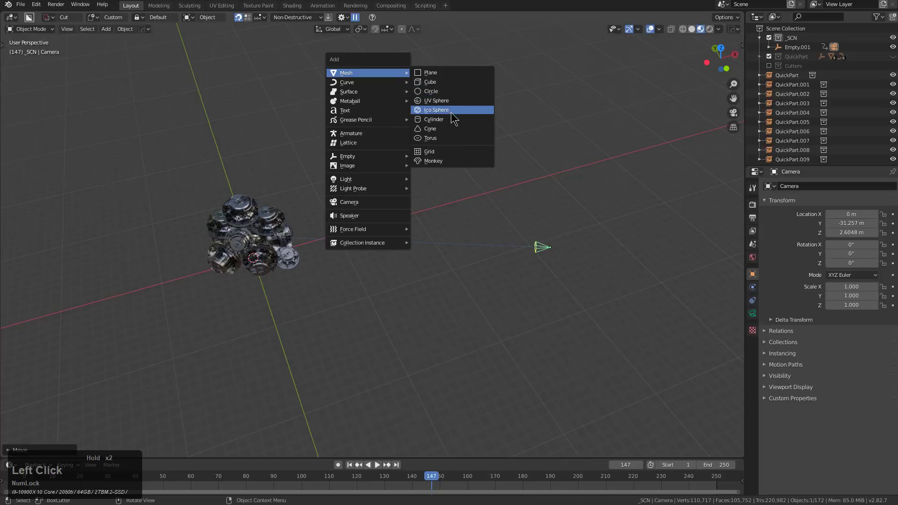
left_click(436, 82)
Turn the new cube into a modifier-based sphere with the Hard Ops mesh tools.
middle_click_drag(309, 248, 327, 175)
scroll(327, 175, "down", 6)
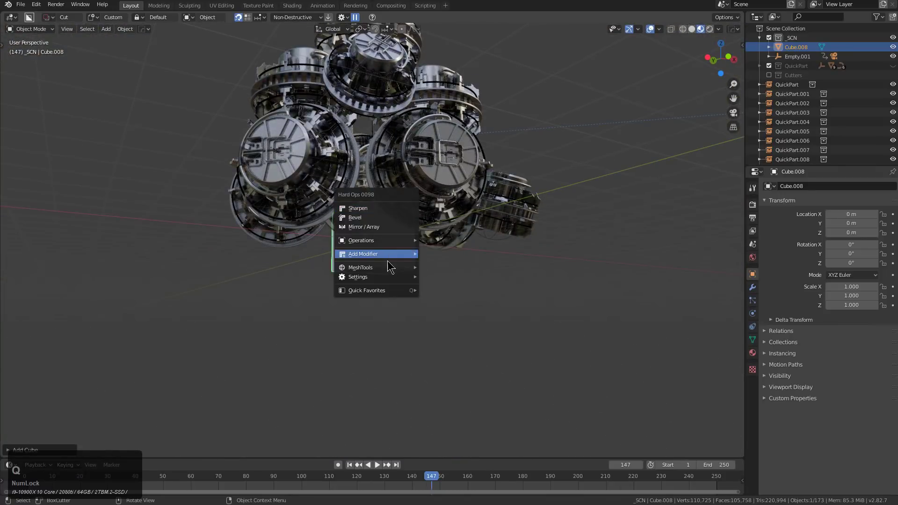
mouse_move(378, 267)
left_click(454, 299)
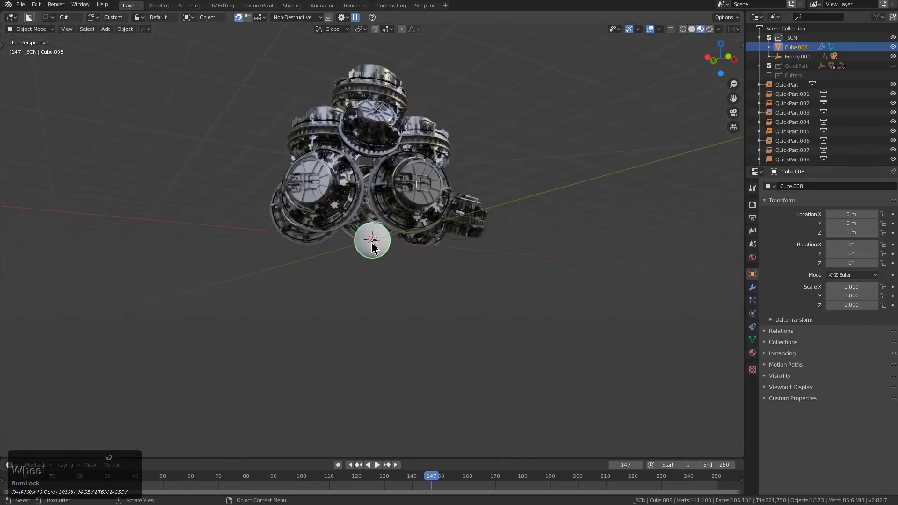
Try to scale the sphere up to about 92.7.
left_click(487, 279)
scroll(437, 252, "down", 6)
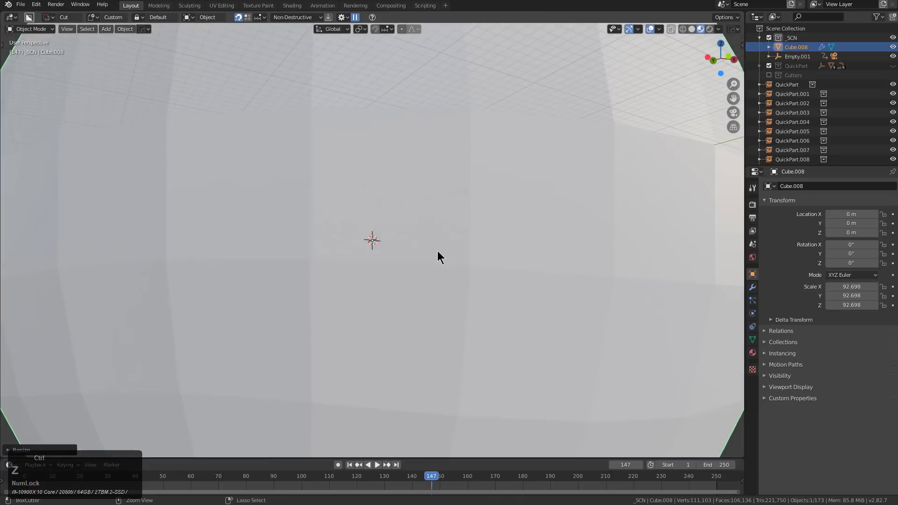
scroll(409, 235, "up", 6)
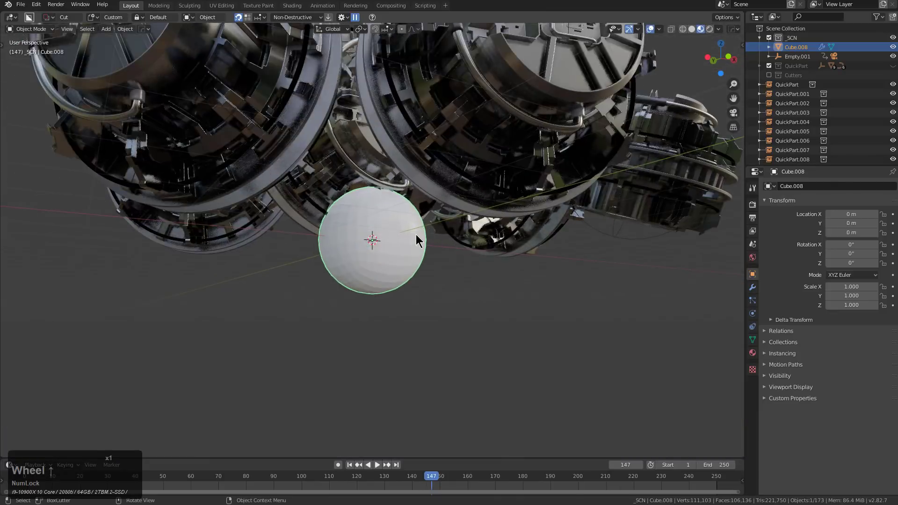
Apply the sphere's visual geometry to its mesh.
scroll(416, 239, "up", 3)
key("ctrl+a")
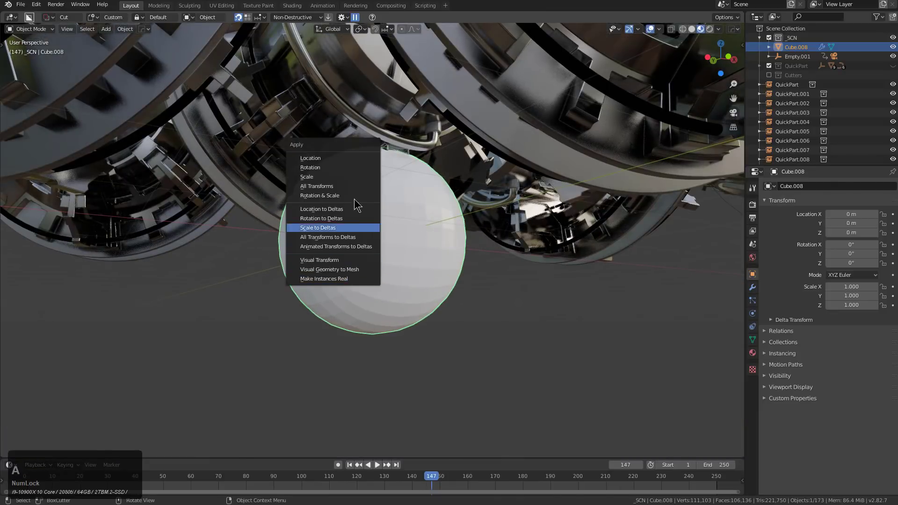
left_click(343, 270)
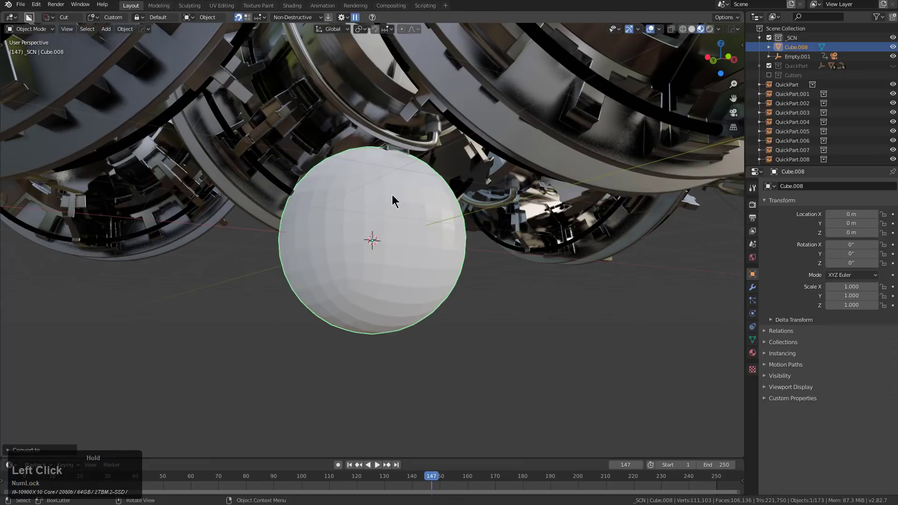
Move the sphere up 1 m along Z and apply its location so the origin stays at the base.
key("g")
key("z")
key("1")
key("KP_Enter")
key("ctrl+a")
left_click(351, 87)
In front view, lower the sphere's mesh slightly along Z so its lowest point meets the origin.
middle_click_drag(388, 225, 392, 243)
key("KP_1")
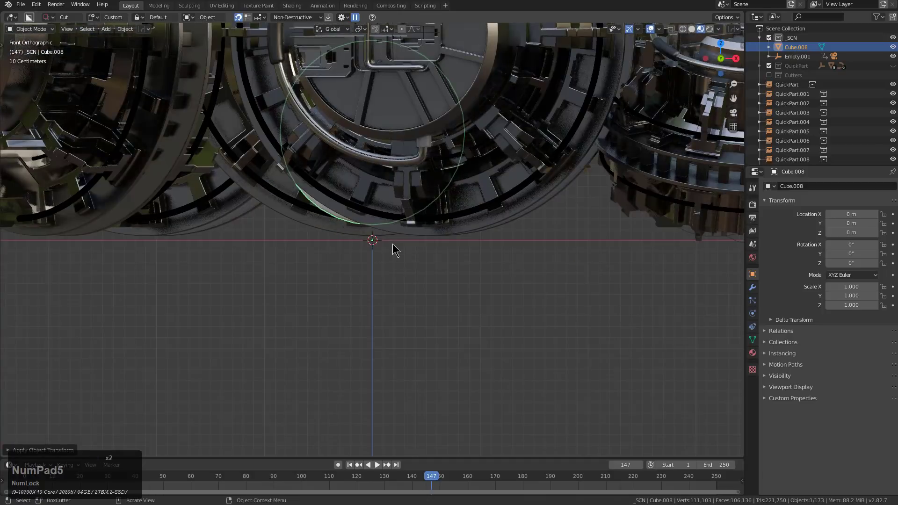
scroll(392, 246, "up", 2)
key("Tab")
scroll(400, 247, "up", 2)
key("g")
key("z")
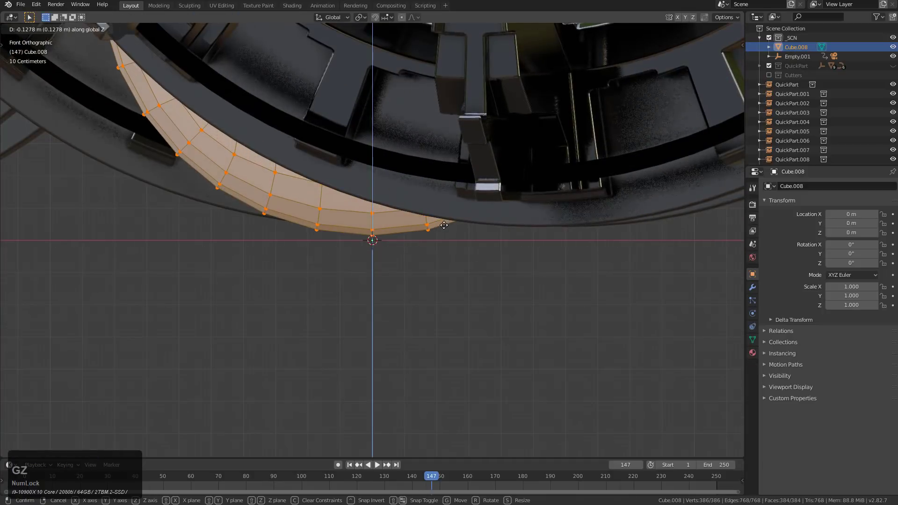
left_click(448, 230)
key("Tab")
Scale the sphere up to about 46.24 from its base so it encloses the stack and camera, and open its mesh for editing.
scroll(419, 250, "down", 6)
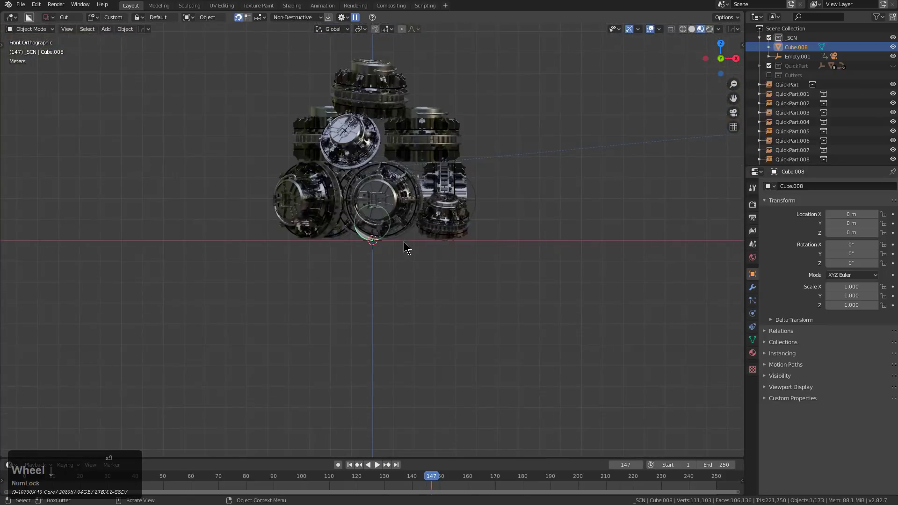
key("s")
left_click(648, 270)
key("s")
left_click(548, 234)
scroll(543, 233, "down", 2)
key("s")
left_click(608, 256)
scroll(513, 238, "down", 1)
scroll(515, 242, "down", 2)
key("Tab")
scroll(463, 346, "down", 2)
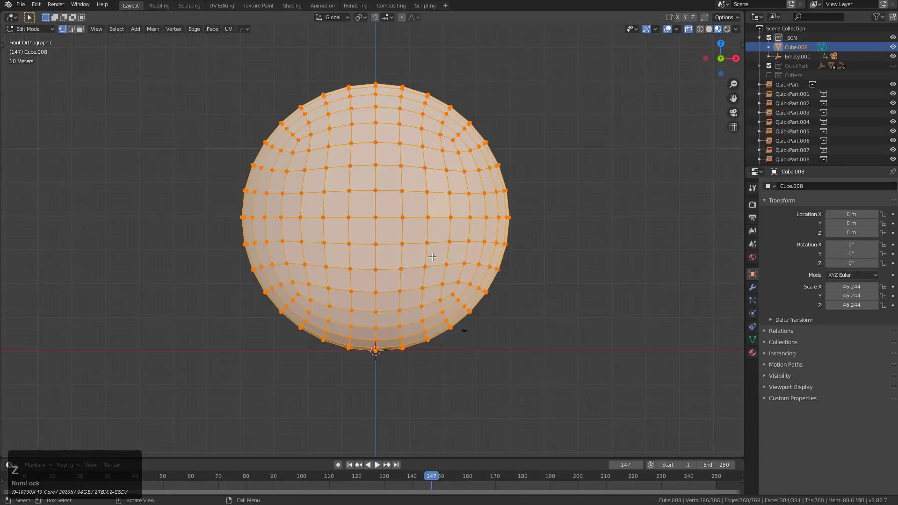
Scale the backdrop sphere up to about 358.5 from its base and add level 2 subdivision to it.
key("Tab")
key("s")
left_click(505, 236)
scroll(499, 232, "down", 3)
key("ctrl+2")
scroll(453, 240, "up", 6)
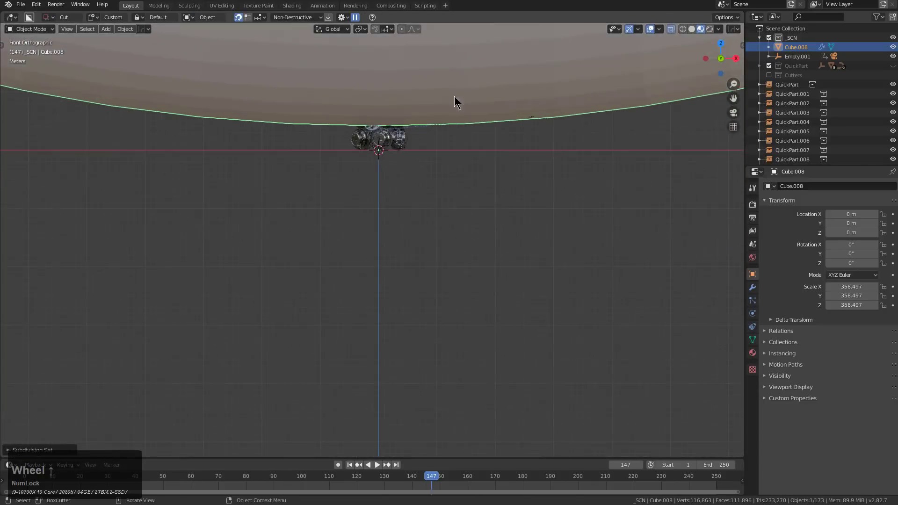
Lower the sphere's mesh along Z in front view so its smoothed underside meets the ground line at the origin.
key("Tab")
middle_click_drag(438, 79, 441, 222, "shift")
scroll(447, 204, "up", 3)
key("Tab")
middle_click_drag(448, 70, 442, 201, "shift")
scroll(442, 187, "up", 2)
key("Tab")
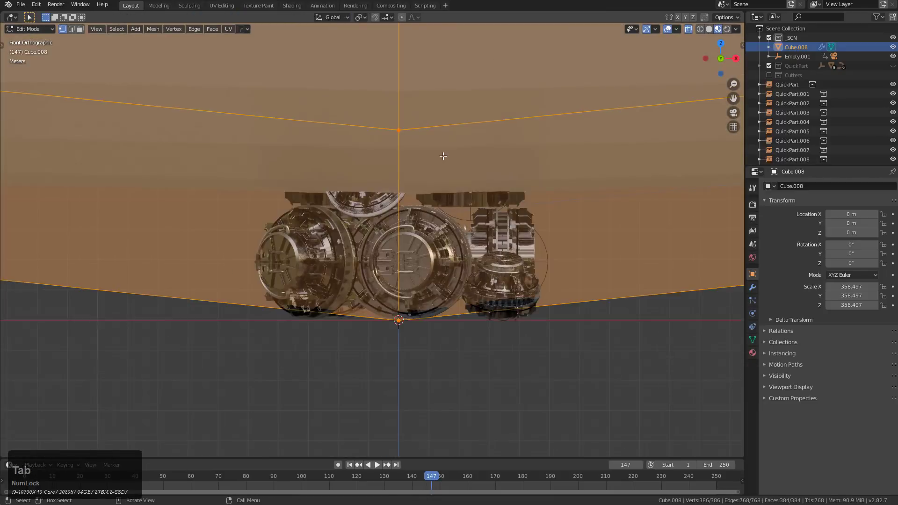
scroll(443, 154, "up", 2)
key("g")
key("z")
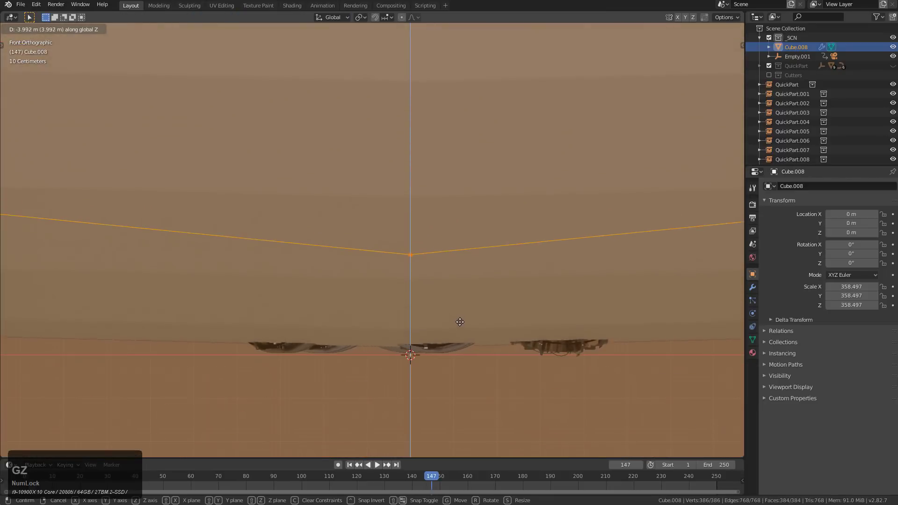
left_click(484, 315)
key("Tab")
Increase the sphere's subdivision level for a smoother surface and view the stack from inside it.
key("ctrl+2")
scroll(493, 299, "up", 3)
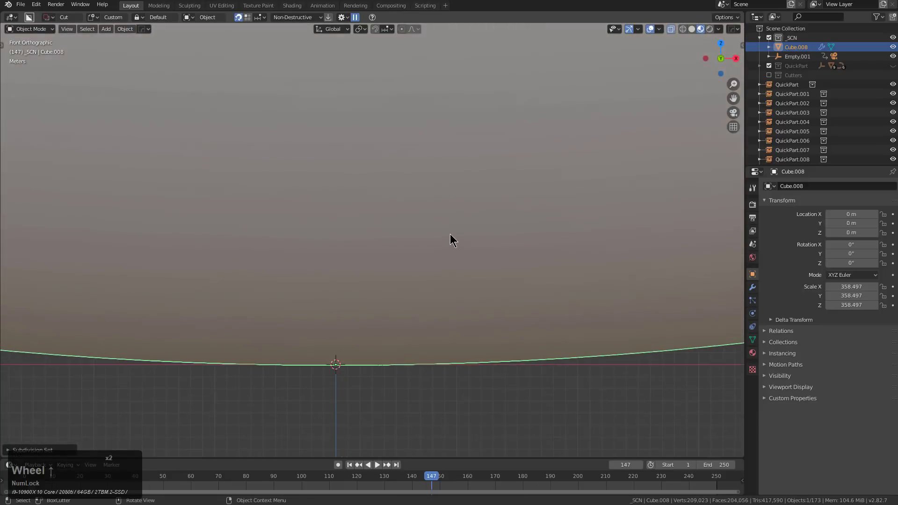
middle_click_drag(450, 234, 499, 256)
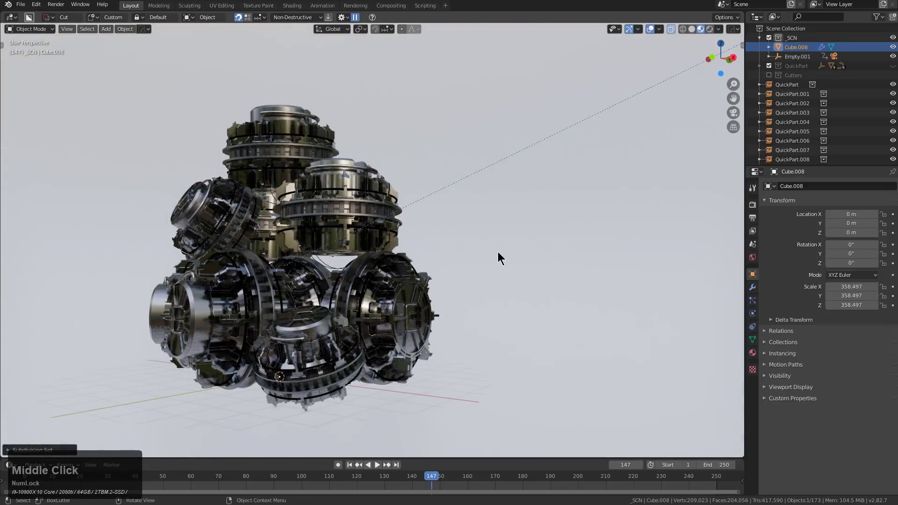
Assign a new blank material to the backdrop sphere and open its material settings in the Hard Ops helper.
key("alt+m")
left_click(499, 255)
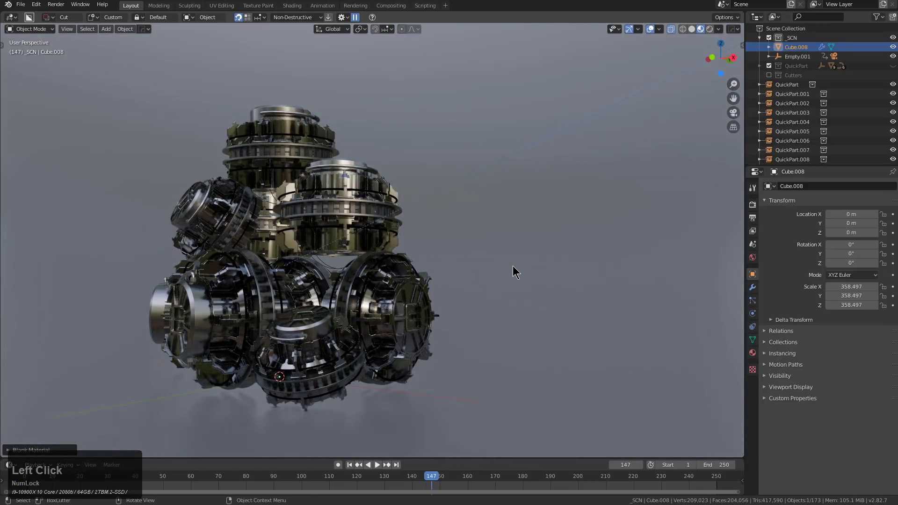
key("F9")
key("ctrl+grave")
left_click(473, 224)
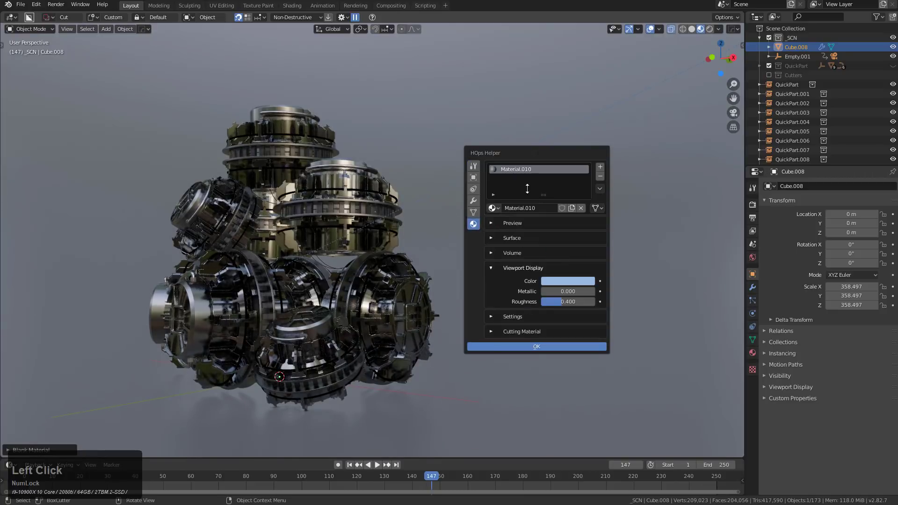
Set the sphere material's roughness to about 0.788 and darken its base color to near black.
left_click(497, 238)
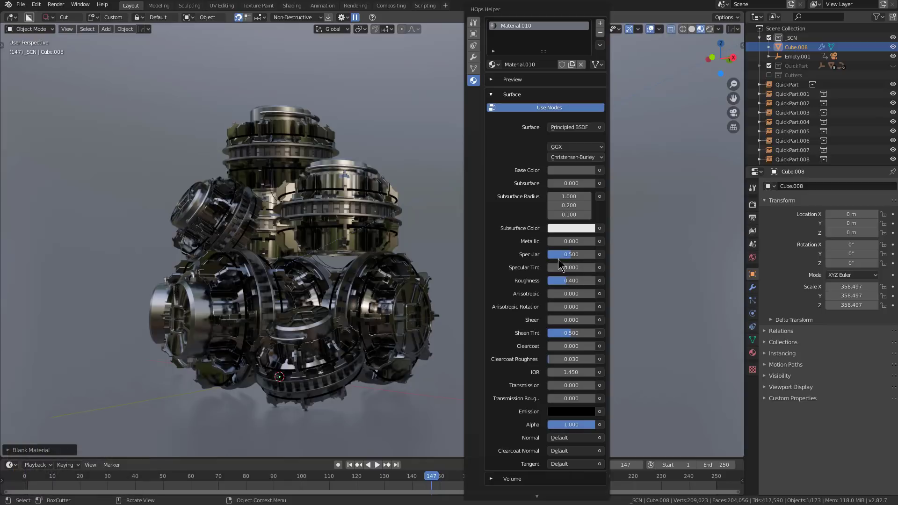
left_click_drag(563, 280, 575, 279)
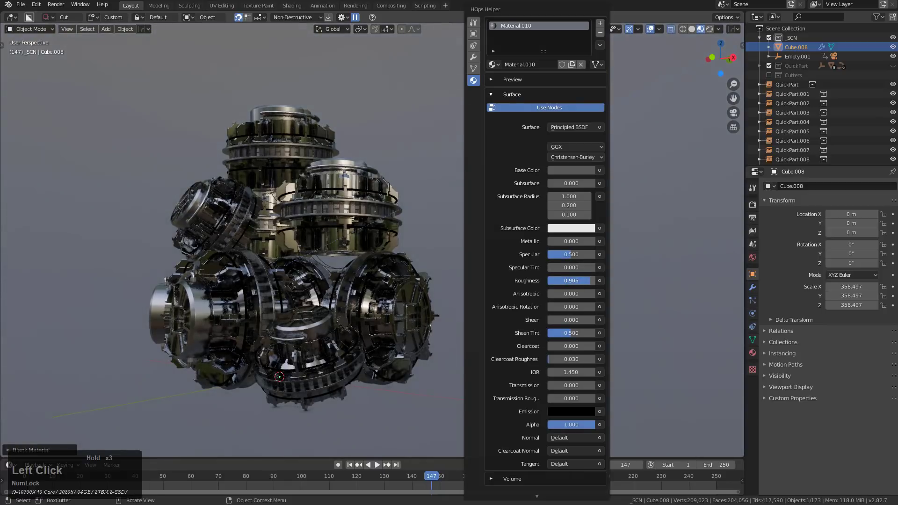
left_click(570, 168)
left_click_drag(628, 81, 628, 99)
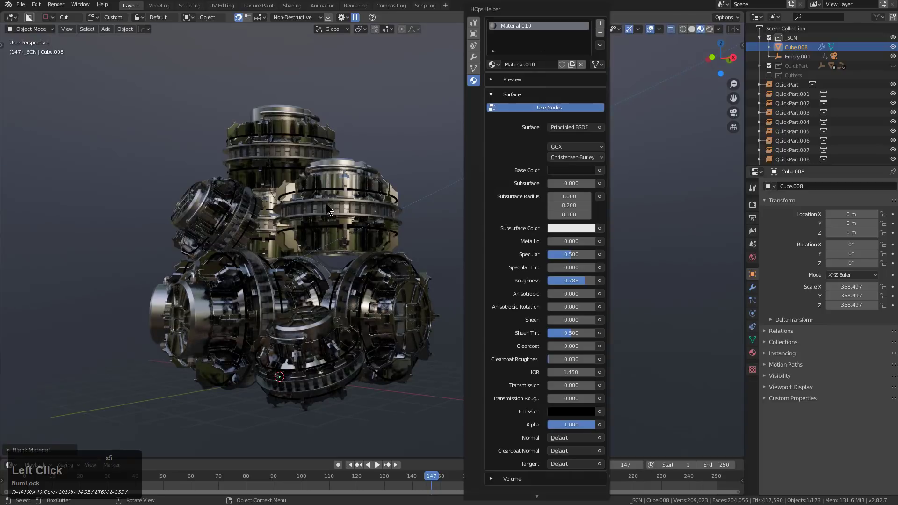
Apply a Hard Ops render setup to the scene.
middle_click(323, 161)
middle_click_drag(323, 161, 537, 108)
key("v")
left_click(338, 201)
key("shift+a")
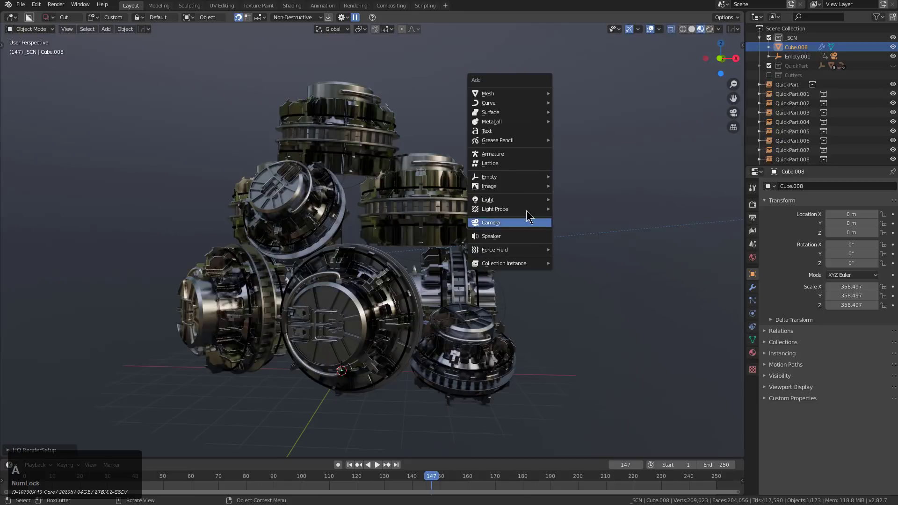
left_click(571, 211)
key("r")
left_click(488, 331)
key("g")
left_click(572, 181)
left_click(567, 182)
Add an area light and raise it along Z to about 10.1 m, above the top of the stack.
key("shift+a")
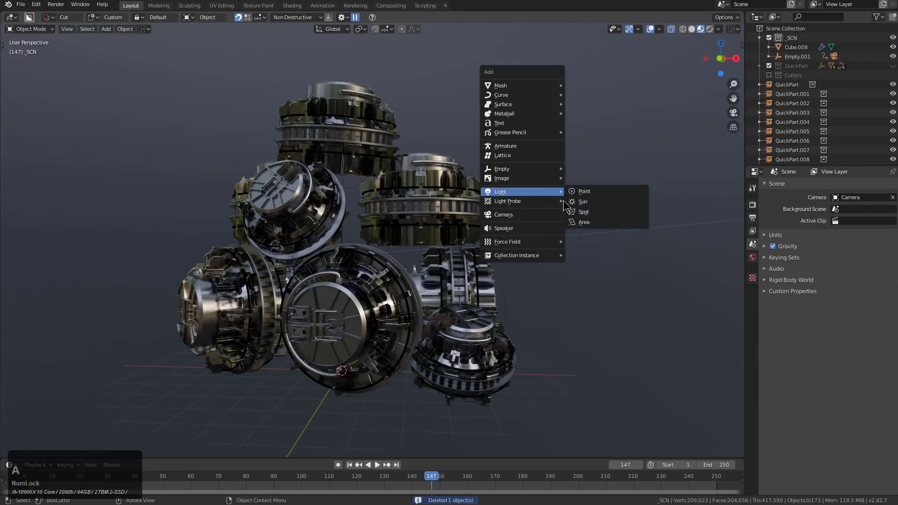
left_click(583, 223)
key("g")
left_click(470, 61)
middle_click_drag(460, 304, 401, 231)
scroll(405, 222, "up", 2)
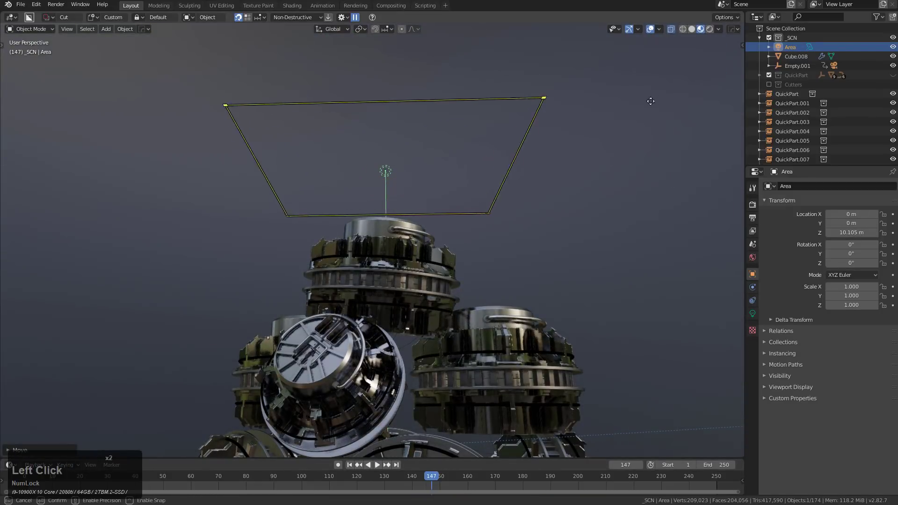
Enable contact shadows on the area light and enter a higher energy for it.
key("q")
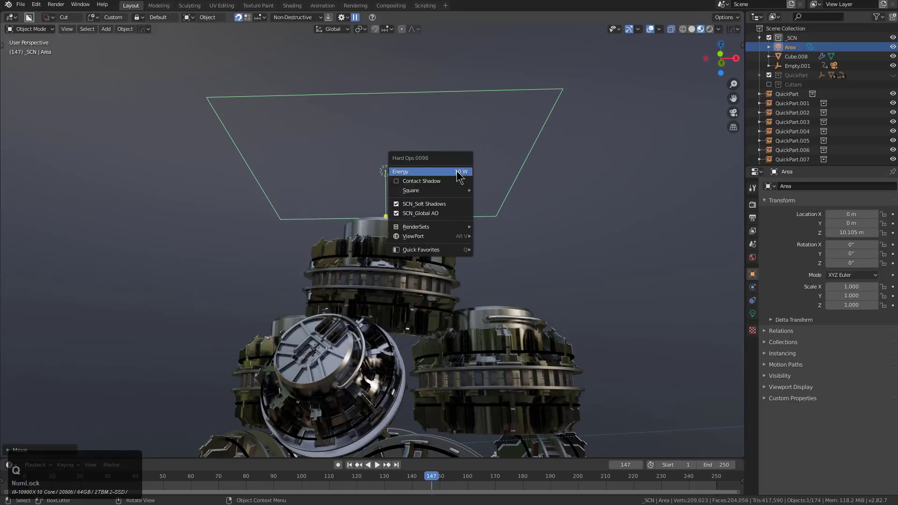
left_click(400, 182)
key("q")
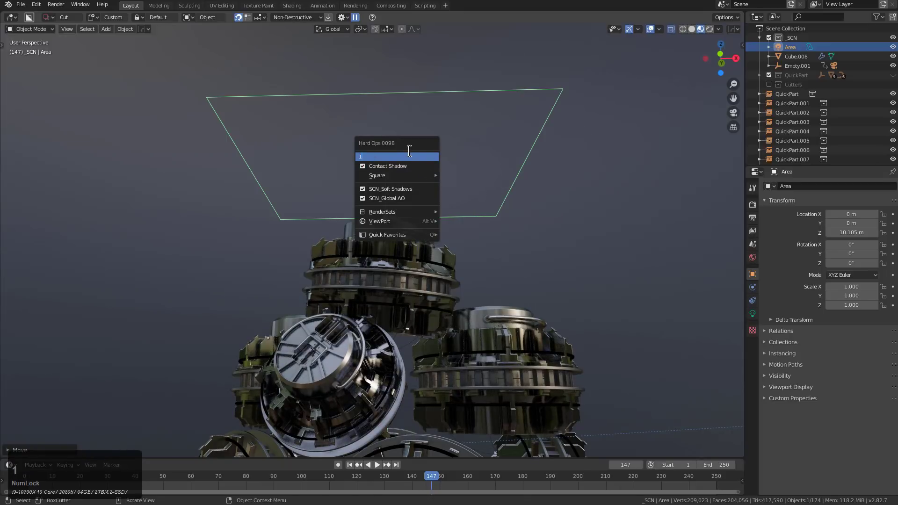
key("KP_Enter")
Scale the area light to about 2.56 and enter a stronger energy value for it.
scroll(458, 270, "down", 2)
key("s")
left_click(520, 324)
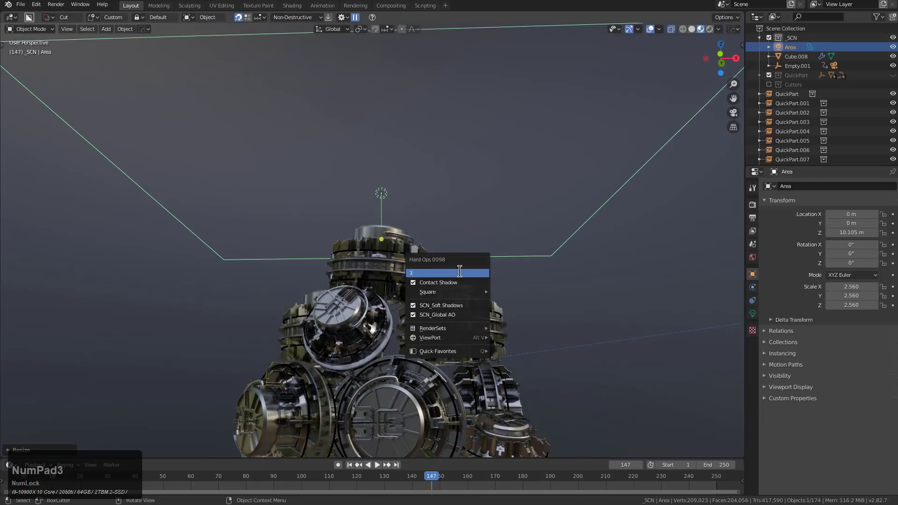
key("KP_Enter")
Raise the area light along Z to about 15.3 m.
scroll(447, 277, "down", 3)
key("g")
key("z")
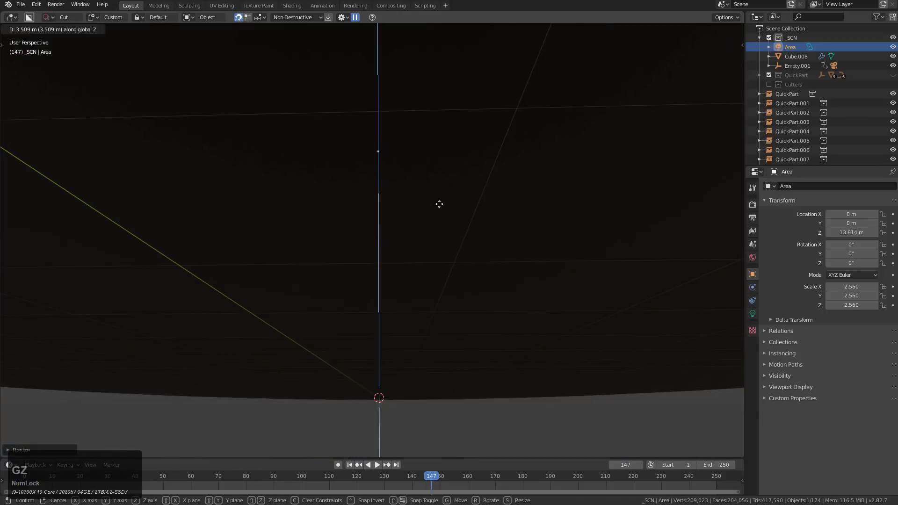
left_click(441, 181)
Switch the viewport to rendered shading and frame the stack inside the sphere.
key("KP_Decimal")
middle_click_drag(441, 181, 442, 188)
scroll(441, 193, "up", 2)
left_click(709, 29)
middle_click_drag(505, 189, 423, 229)
middle_click_drag(423, 229, 390, 161, "shift")
scroll(397, 162, "up", 2)
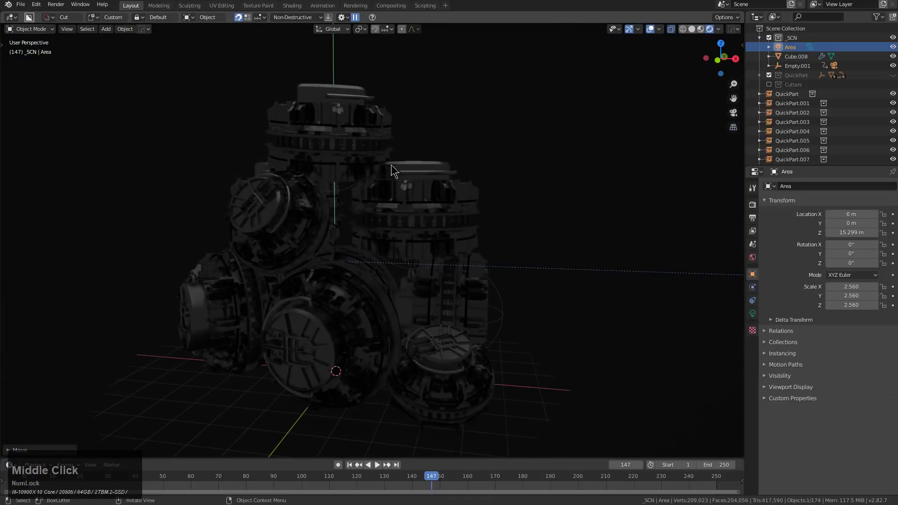
Select the backdrop sphere and set the world background color to an Environment Texture.
left_click(399, 150)
scroll(479, 156, "down", 4)
middle_click_drag(479, 158, 461, 192)
left_click(752, 257)
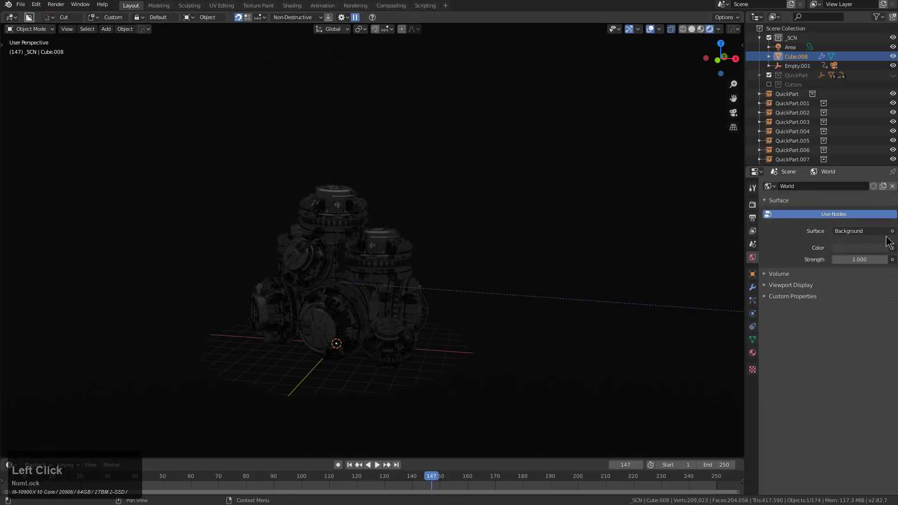
left_click(893, 248)
left_click(743, 290)
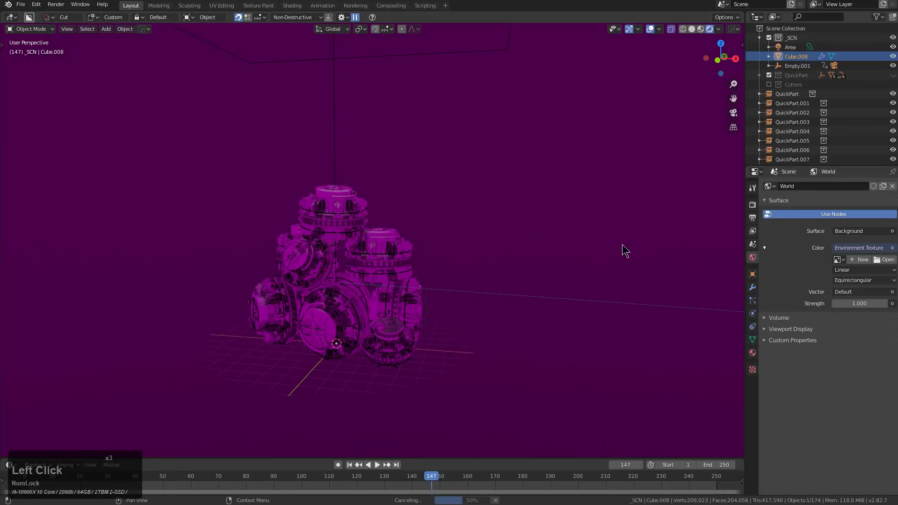
Load 3_Point_Soft_High_2k.hdr as the world's environment image.
left_click(883, 261)
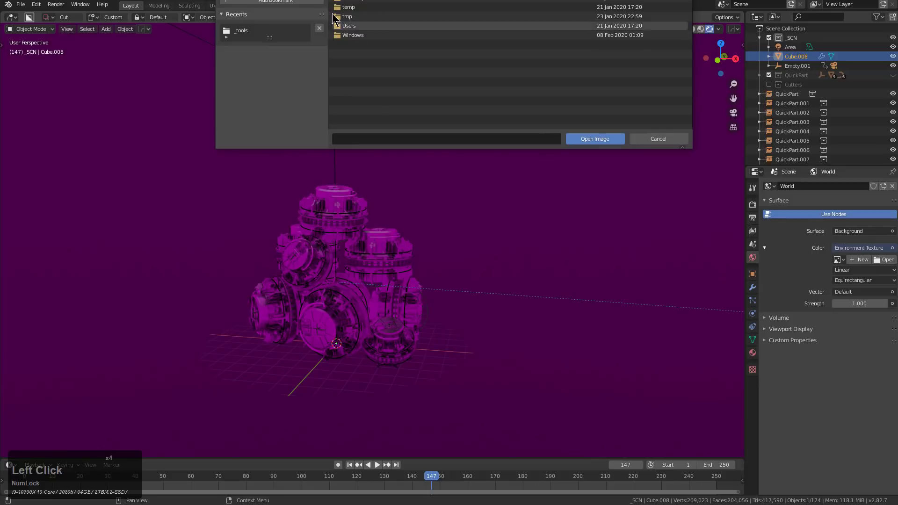
left_click(262, 1)
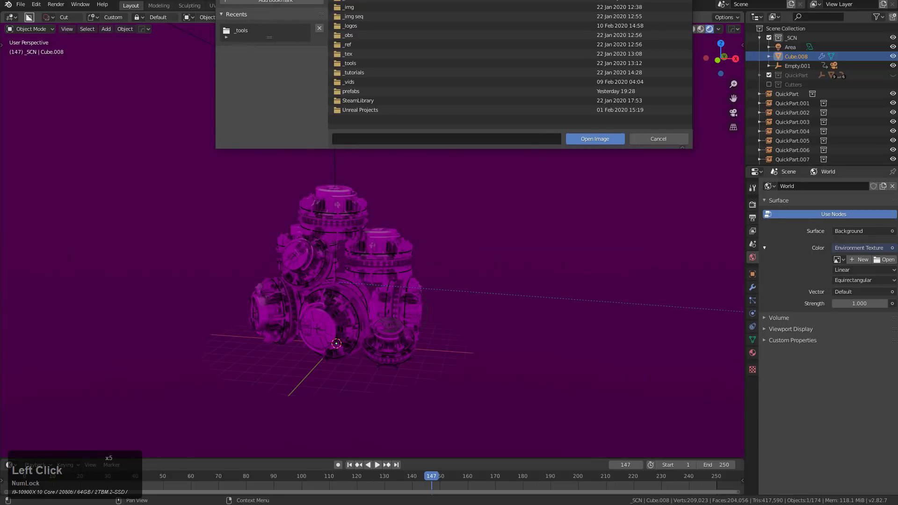
left_click(351, 25)
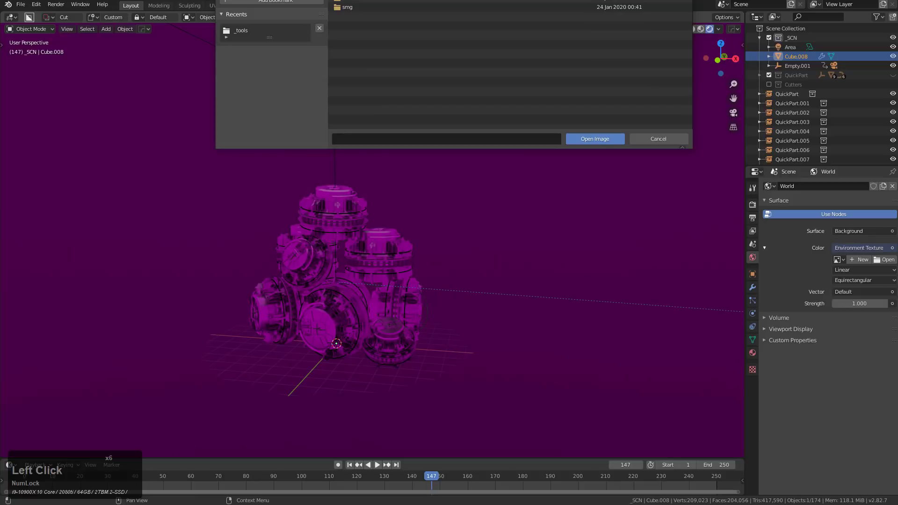
scroll(441, 85, "down", 5)
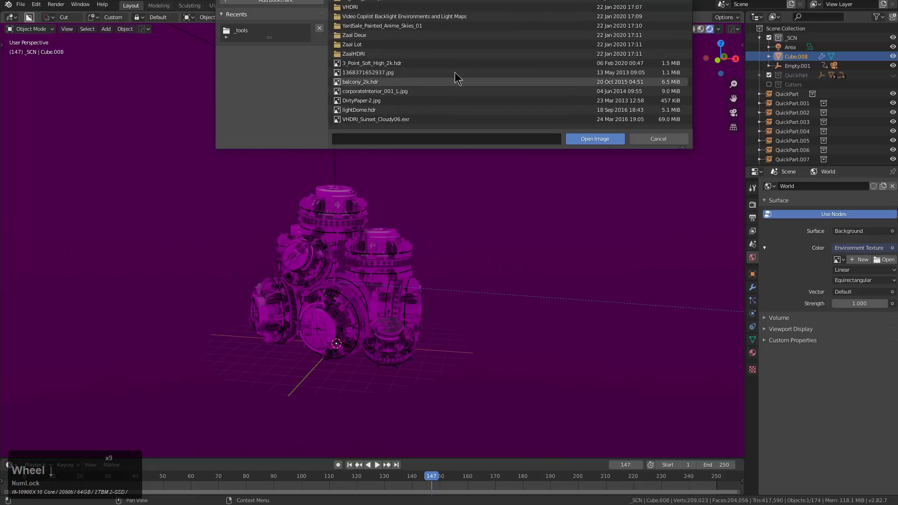
double_click(386, 57)
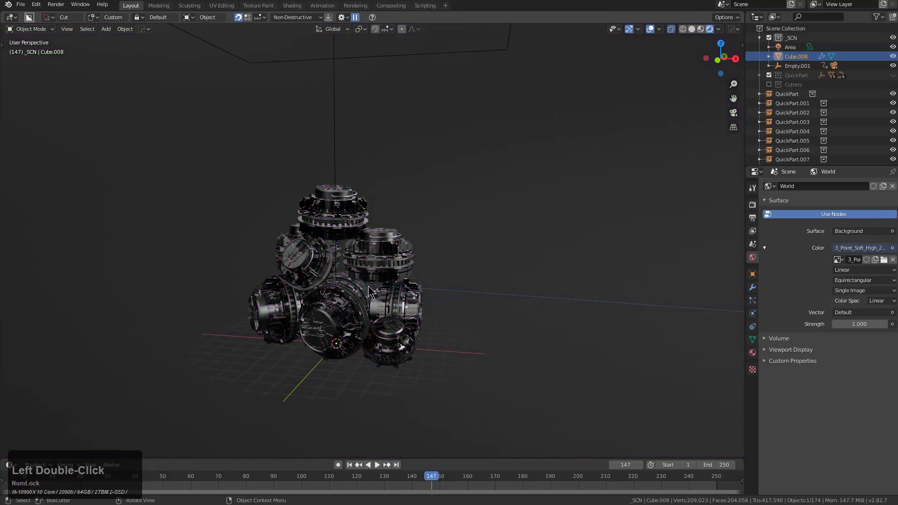
Look through the scene camera and examine the lighting where the stack meets the backdrop floor.
scroll(369, 291, "up", 4)
middle_click_drag(370, 290, 349, 288)
key("KP_0")
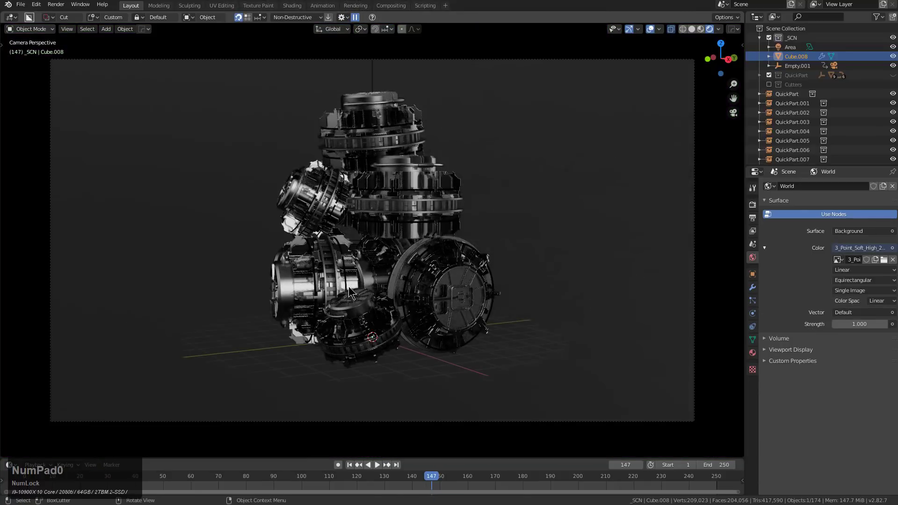
scroll(330, 273, "down", 5)
middle_click_drag(399, 354, 408, 321)
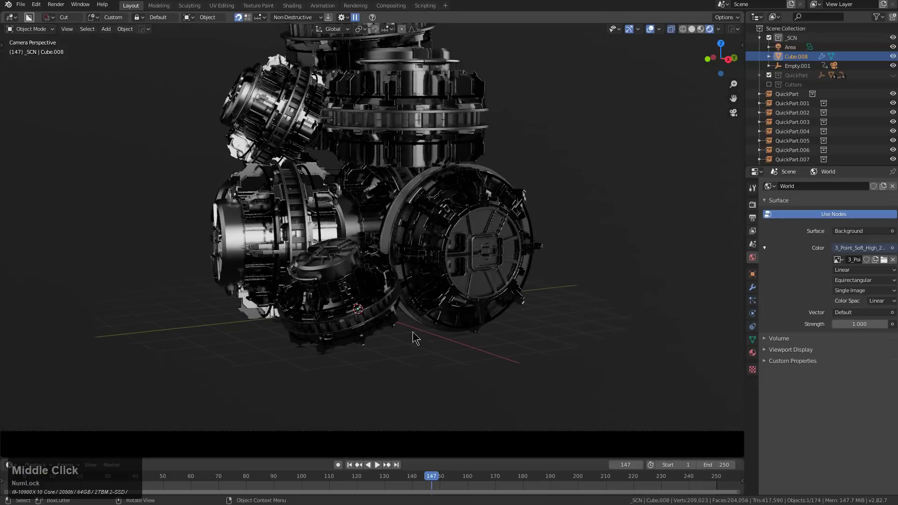
key("g")
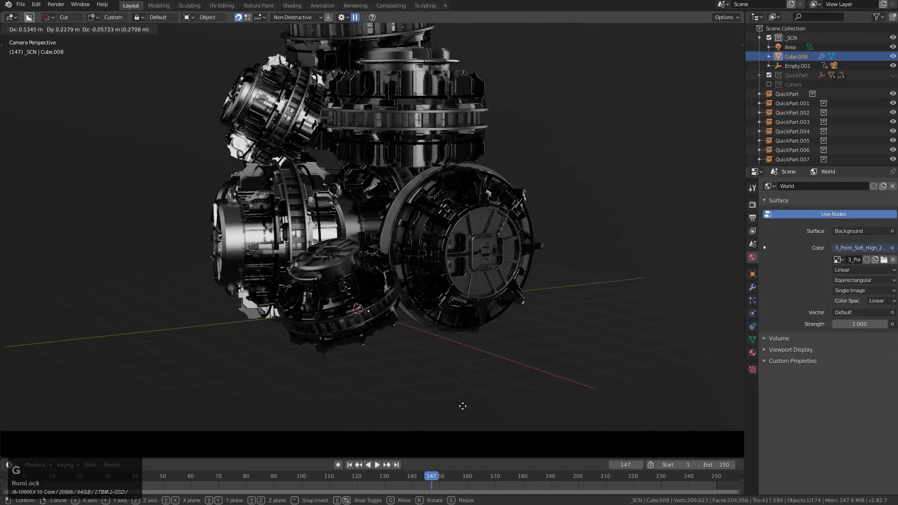
right_click(462, 407)
Lower the backdrop material's roughness to about 0.268 for a reflective floor.
left_click(752, 353)
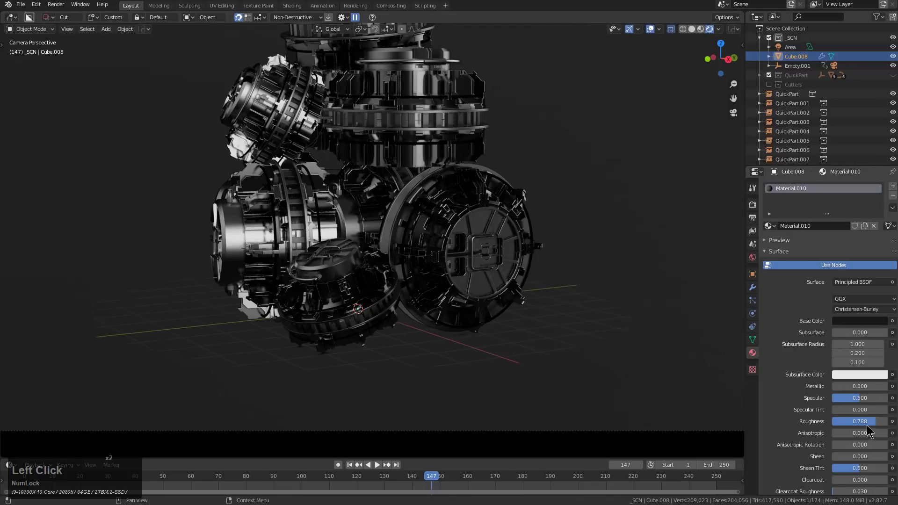
left_click_drag(874, 427, 844, 421)
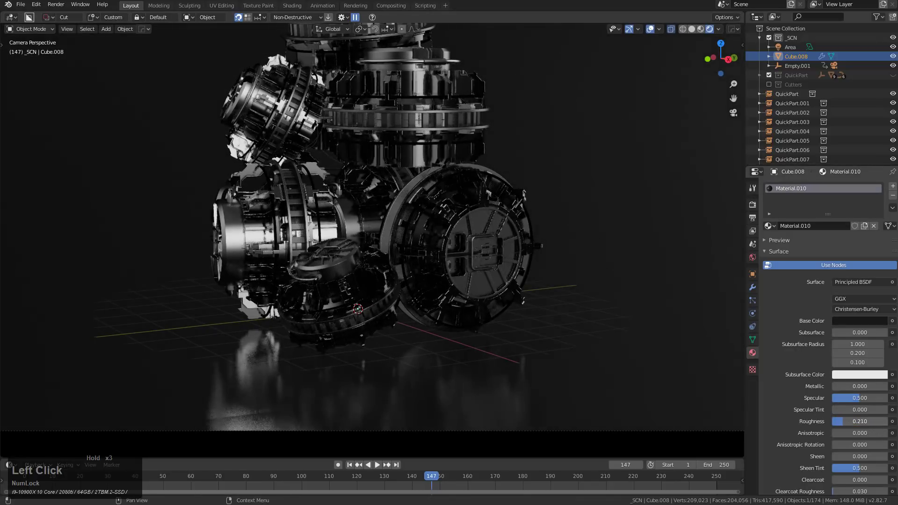
scroll(598, 322, "down", 2)
middle_click_drag(542, 283, 559, 351, "shift")
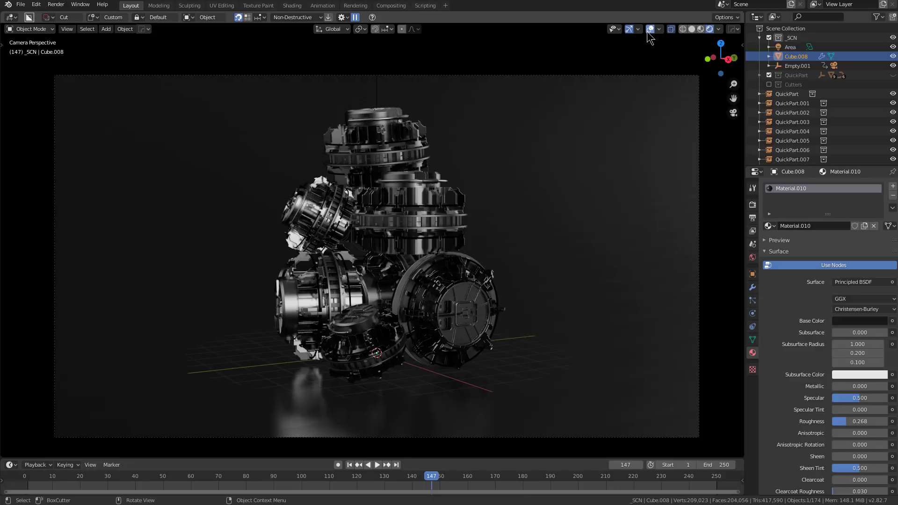
Hide the viewport overlays and play the turntable animation through the camera.
key("space")
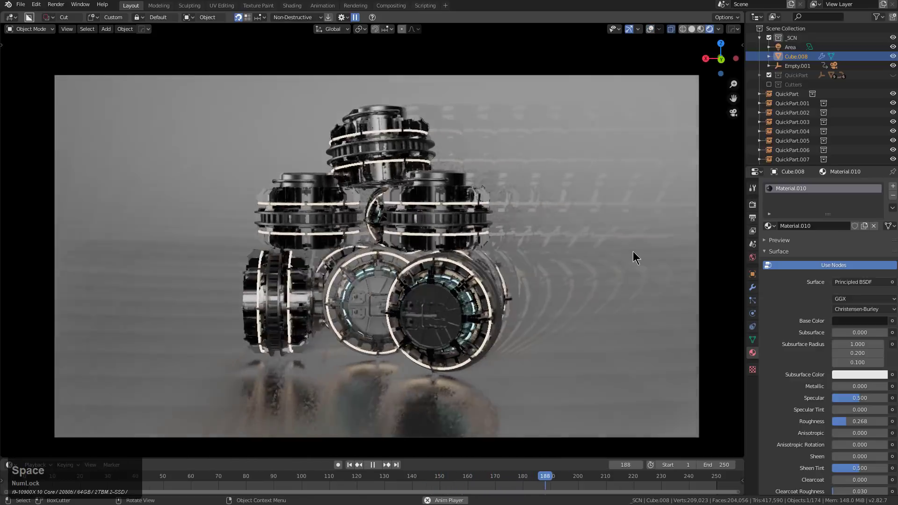
left_click(578, 277)
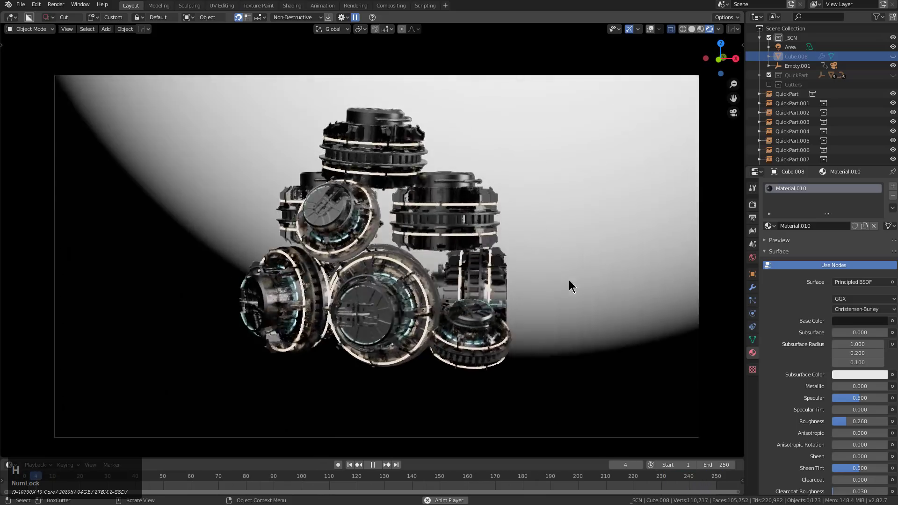
Hide the backdrop sphere and switch the viewport to material preview shading.
key("h")
left_click(700, 28)
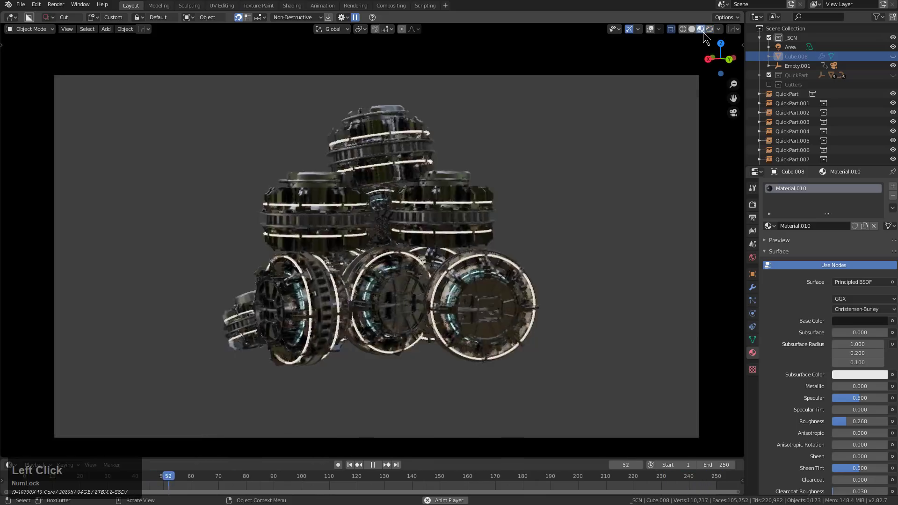
scroll(503, 224, "up", 2)
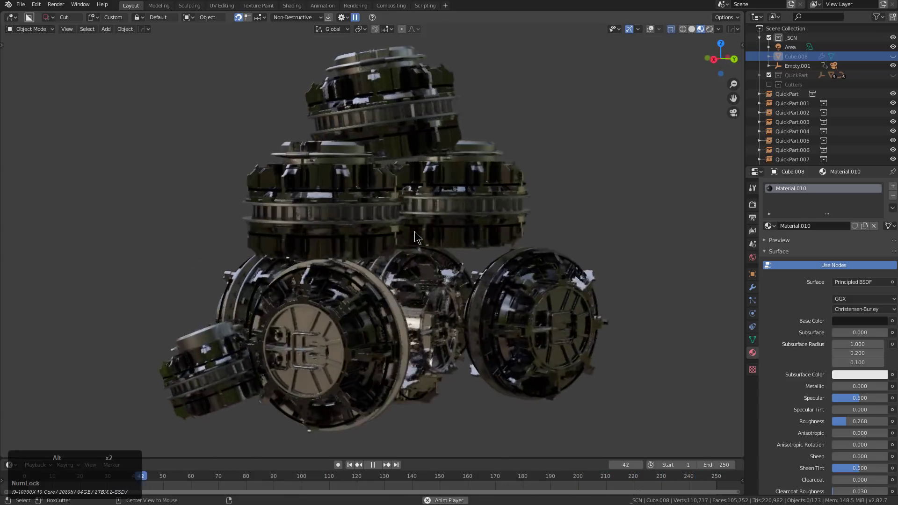
Unhide the backdrop sphere and switch the viewport to rendered shading with the whole camera frame in view.
key("alt+h")
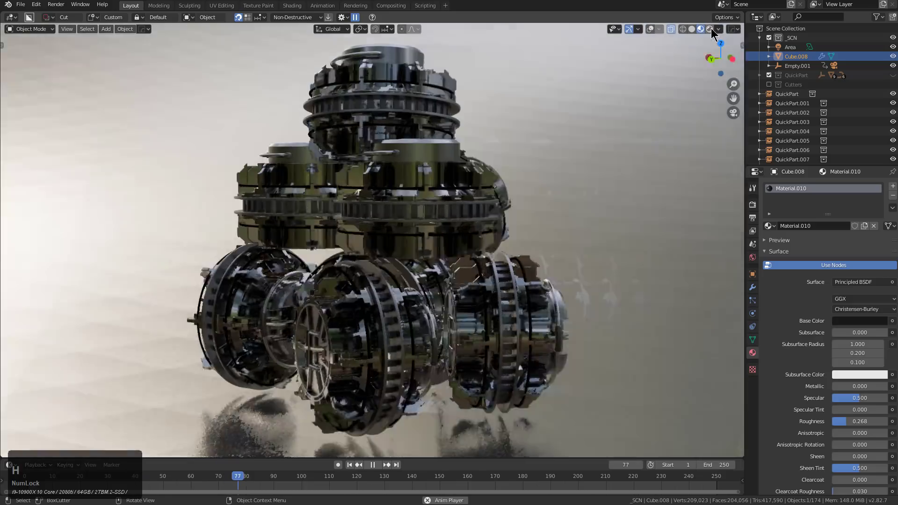
left_click(709, 29)
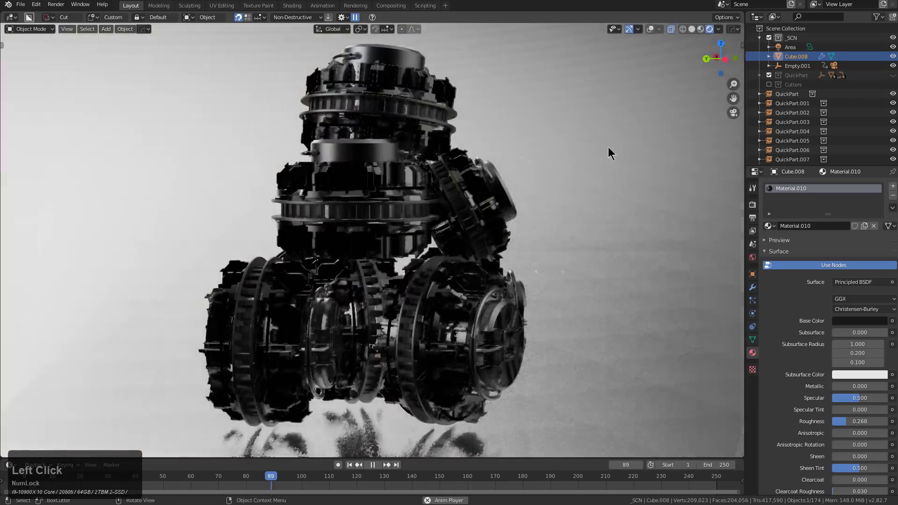
scroll(510, 254, "down", 1)
scroll(511, 254, "down", 2)
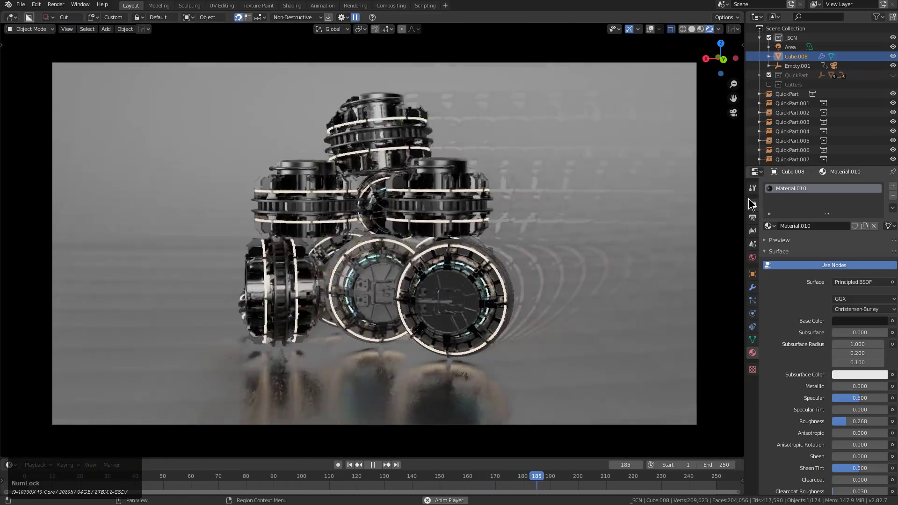
Compare the Eevee render with viewport denoising off and on, and set both render and viewport samples to 32.
left_click(752, 205)
left_click(892, 236)
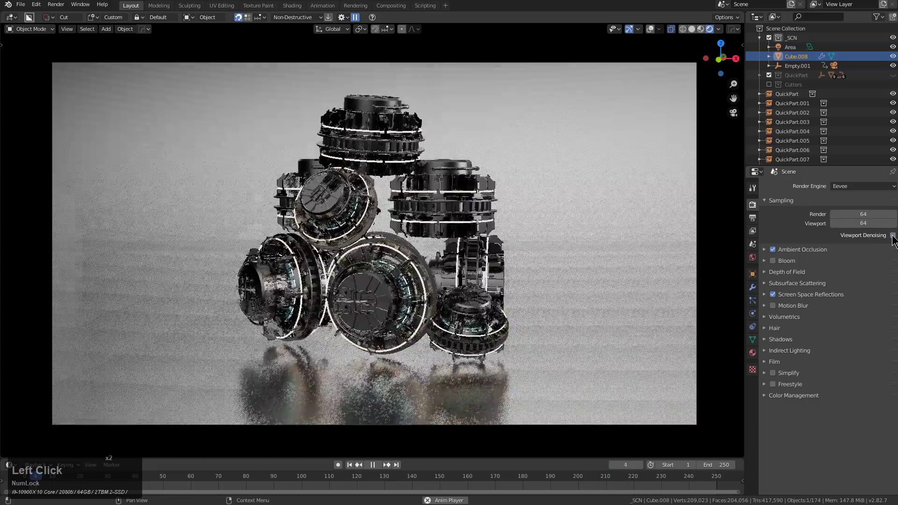
left_click(892, 236)
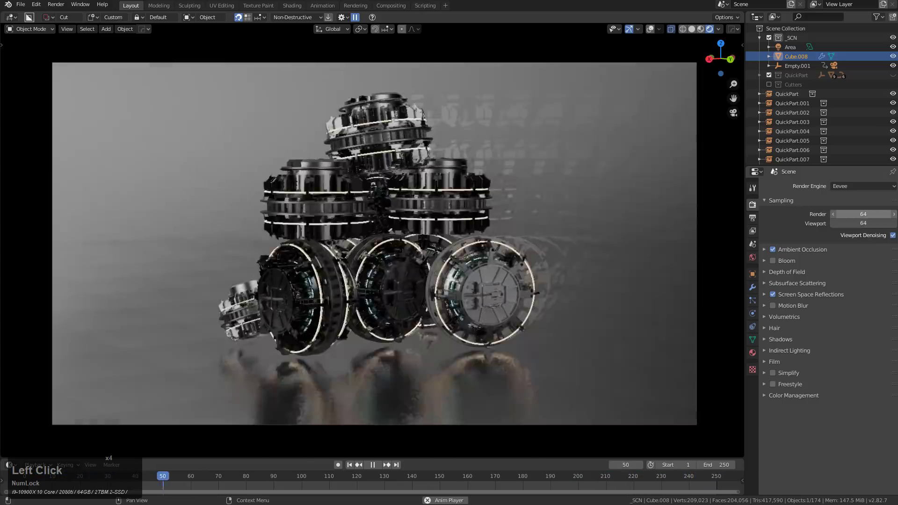
left_click_drag(865, 215, 865, 223)
type("32")
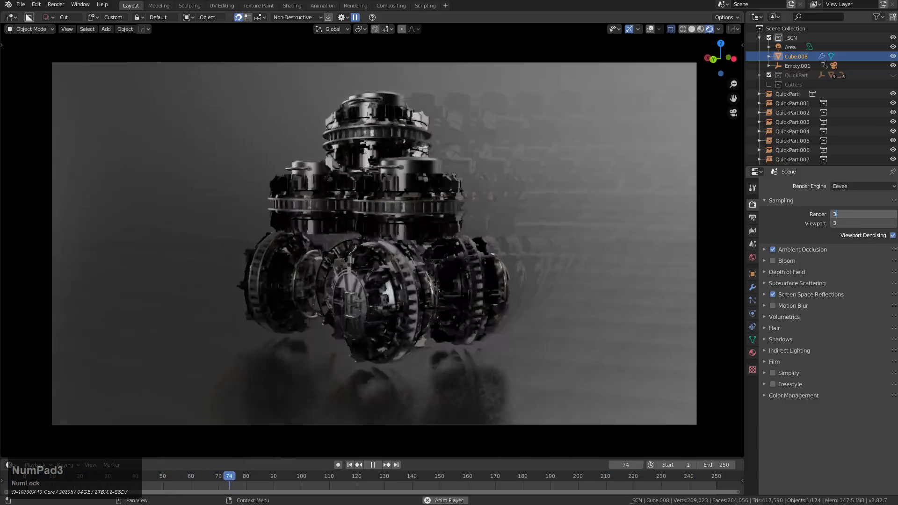
key("Return")
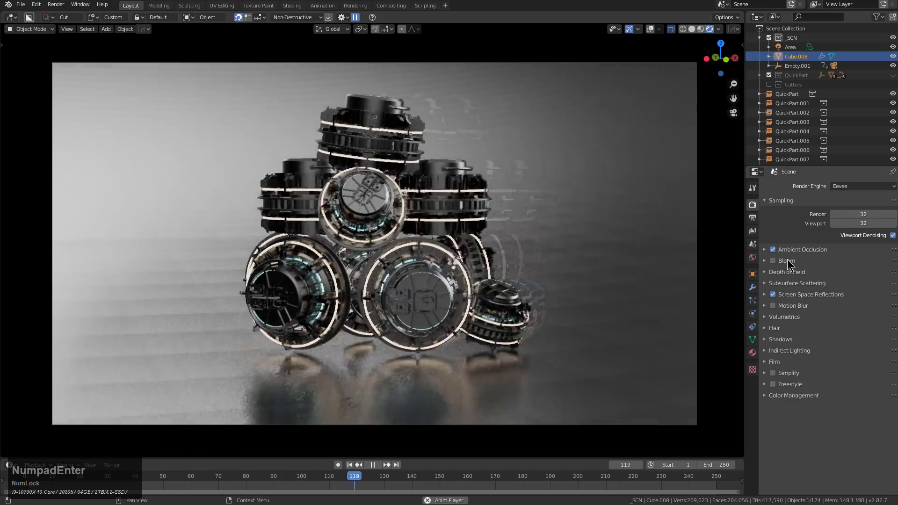
Try the Eevee LQ viewport preset and switch to the Eevee HQ preset.
key("alt+v")
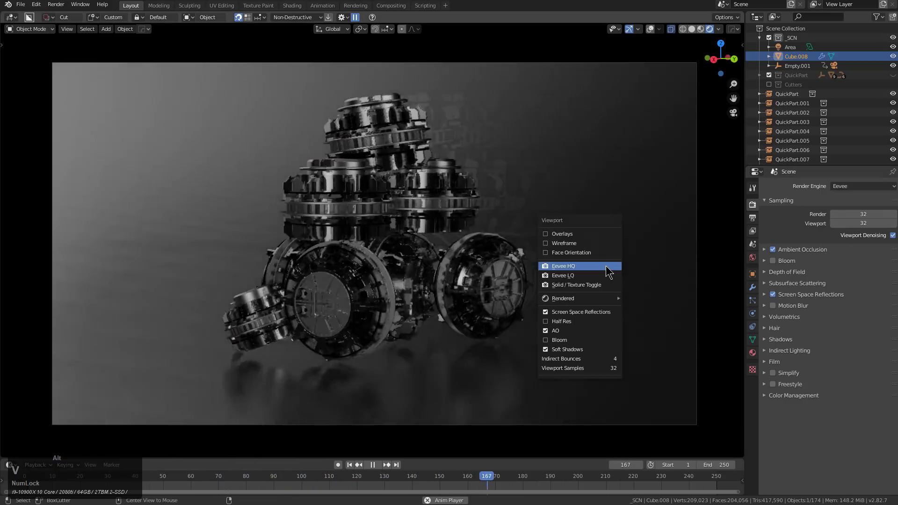
left_click(586, 275)
left_click(586, 275)
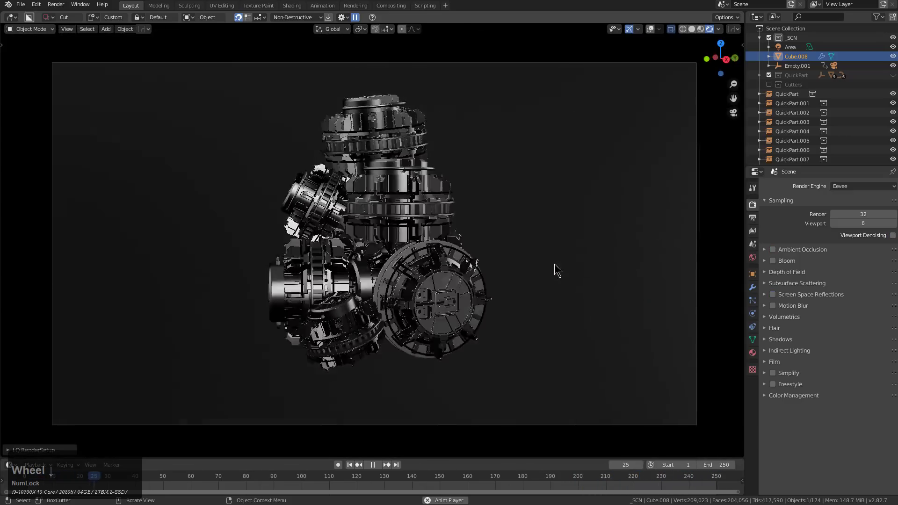
key("alt+v")
left_click(552, 254)
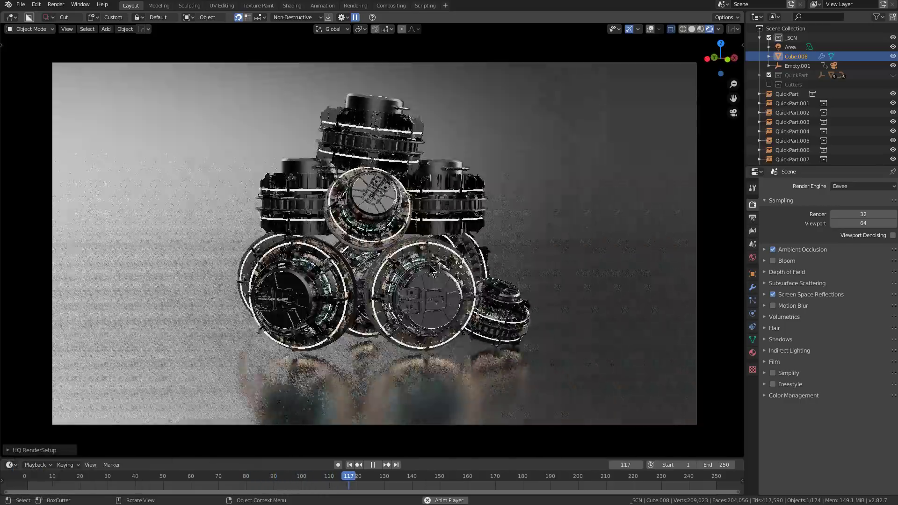
Pause the turntable animation and set the backdrop sphere's Subdivision modifier to viewport level 8.
key("shift+space")
scroll(426, 270, "up", 1)
scroll(421, 281, "down", 1)
left_click(599, 315)
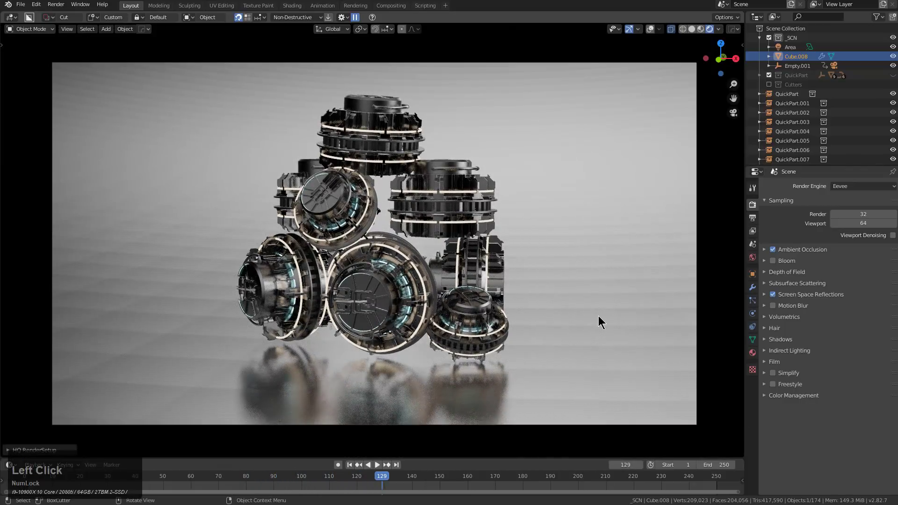
left_click(752, 288)
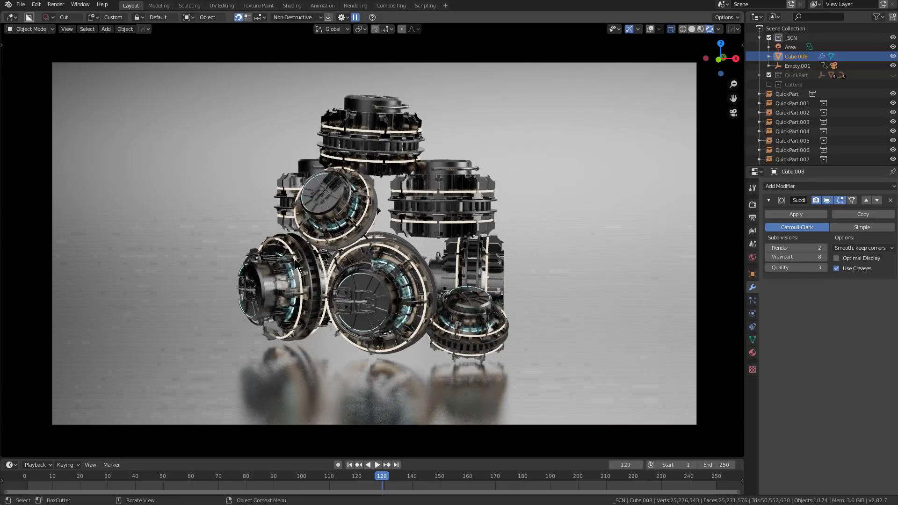
scroll(448, 313, "up", 2)
scroll(463, 313, "down", 2)
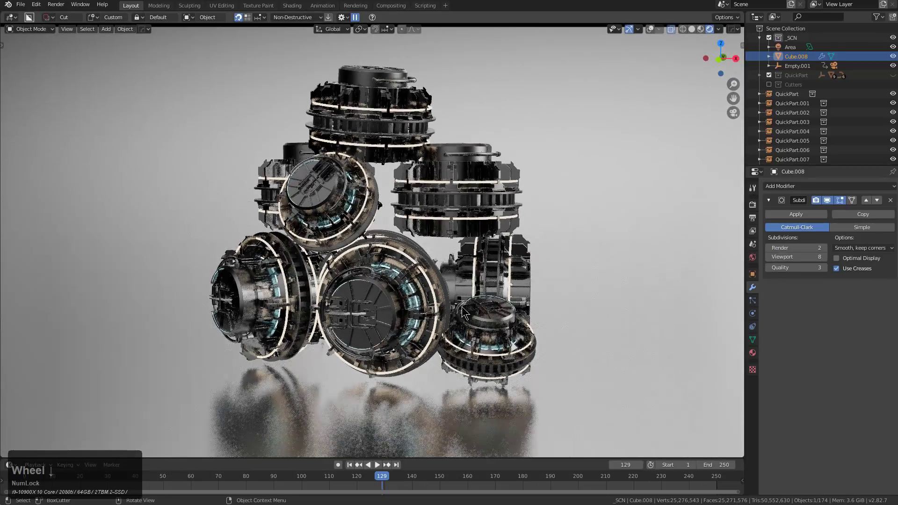
Play and pause the turntable animation to examine the smoothed backdrop and reflections from several angles.
key("space")
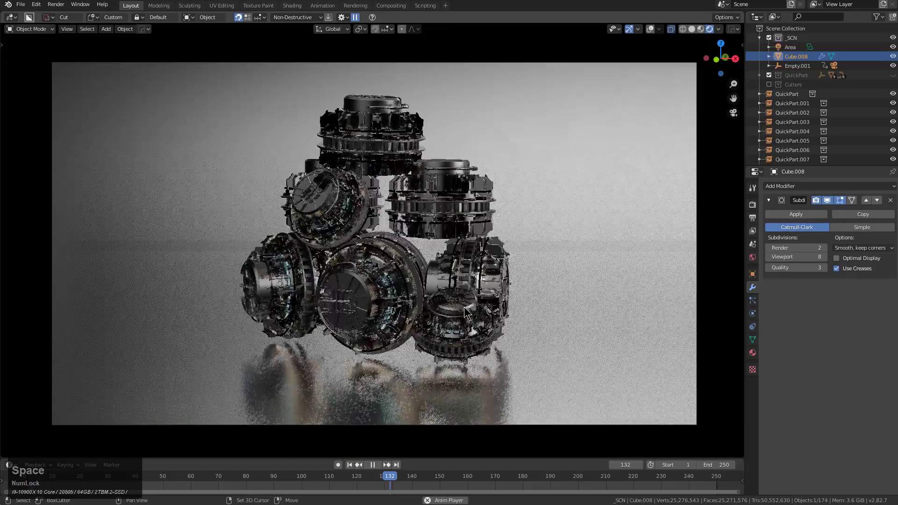
key("space")
key("space")
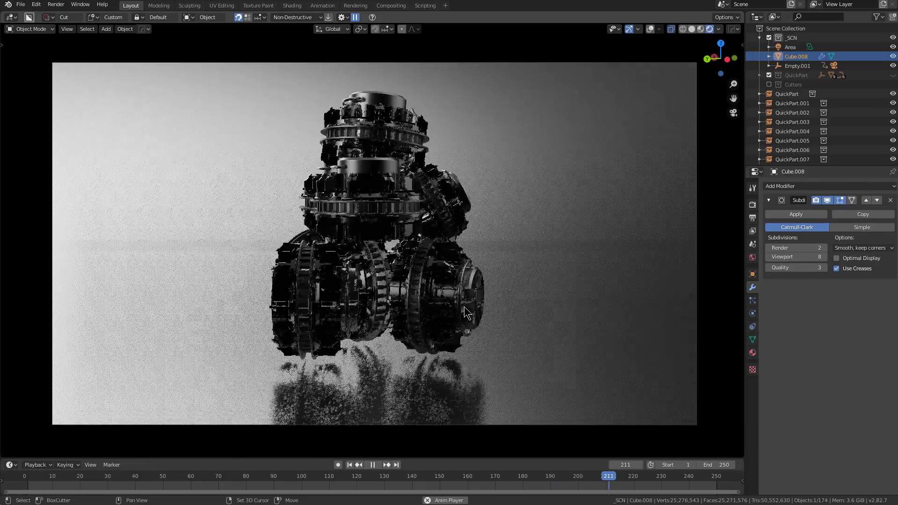
key("space")
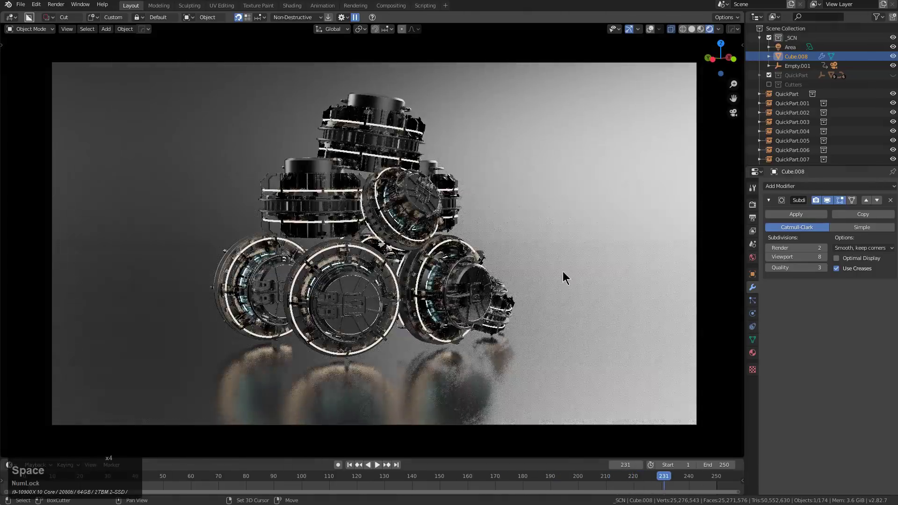
left_click(752, 205)
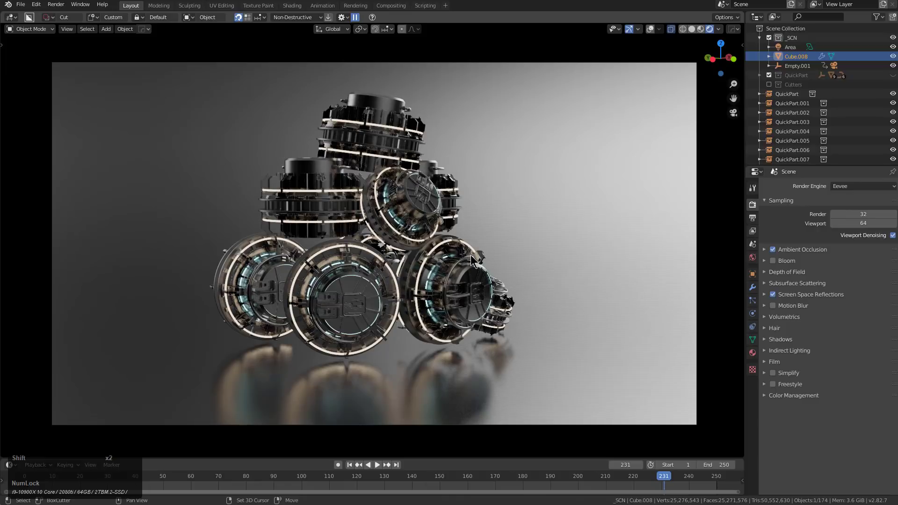
key("space")
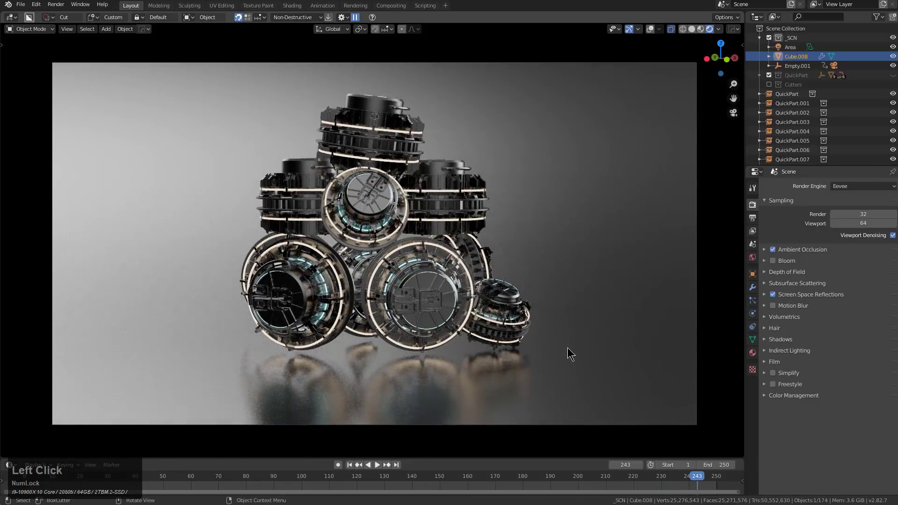
Raise the backdrop sphere along Z until its floor meets the underside of the lowest hatches.
middle_click_drag(553, 358, 561, 251, "shift")
scroll(506, 256, "up", 6)
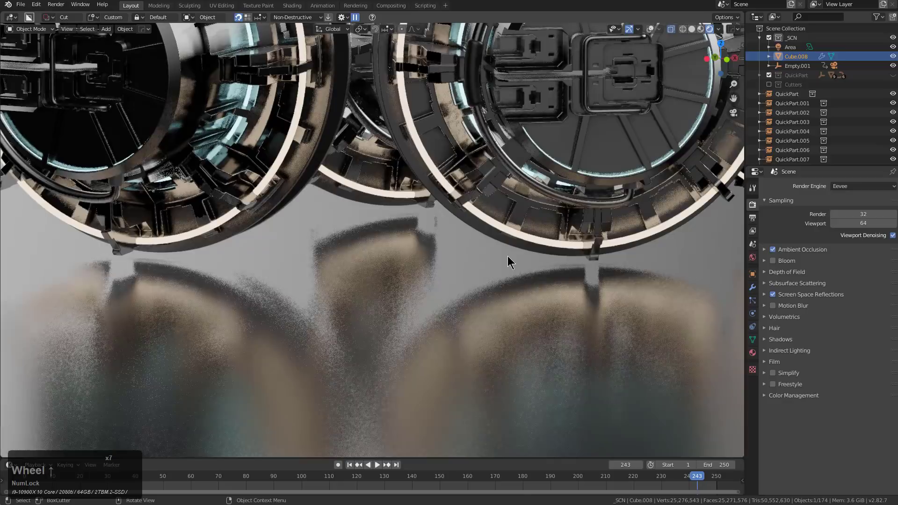
key("g")
key("z")
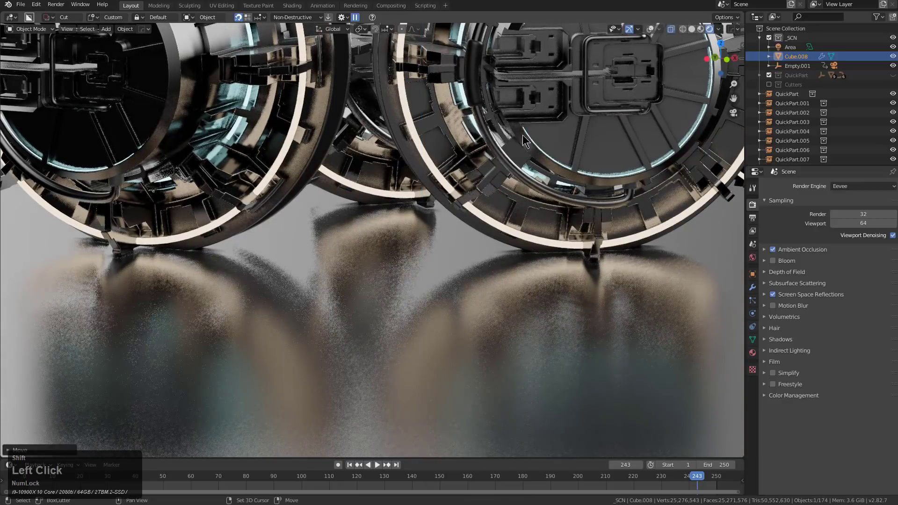
scroll(520, 132, "down", 3)
middle_click_drag(496, 243, 491, 329, "shift")
scroll(491, 329, "down", 3)
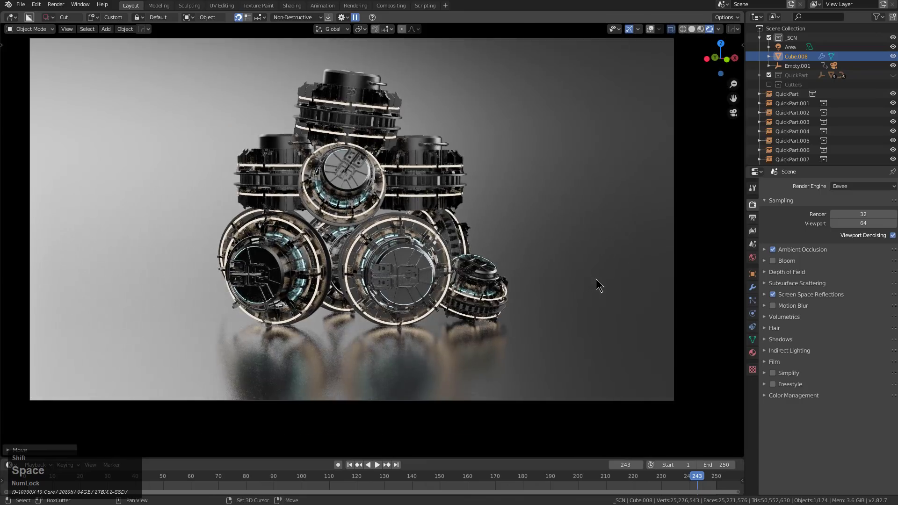
Replay the turntable with the raised floor and pause it at frame 26.
key("space")
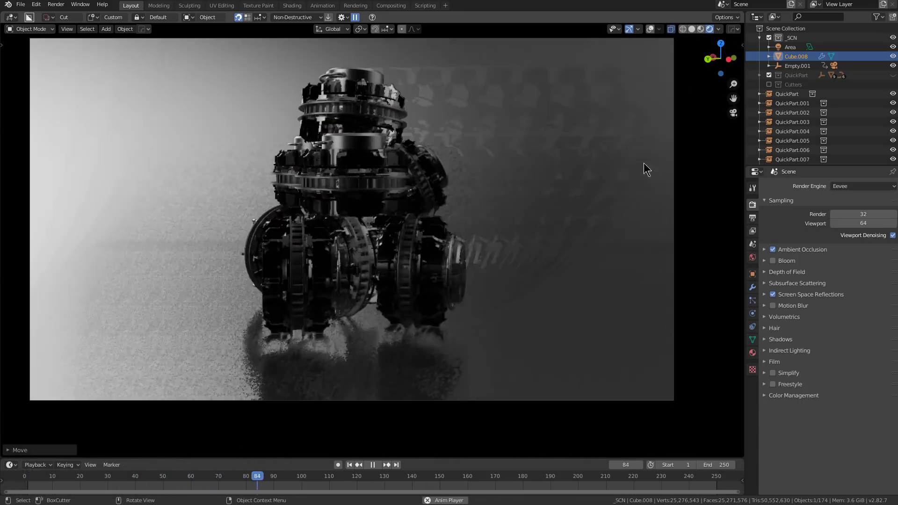
middle_click_drag(634, 186, 638, 222, "shift")
middle_click_drag(636, 294, 636, 284, "shift")
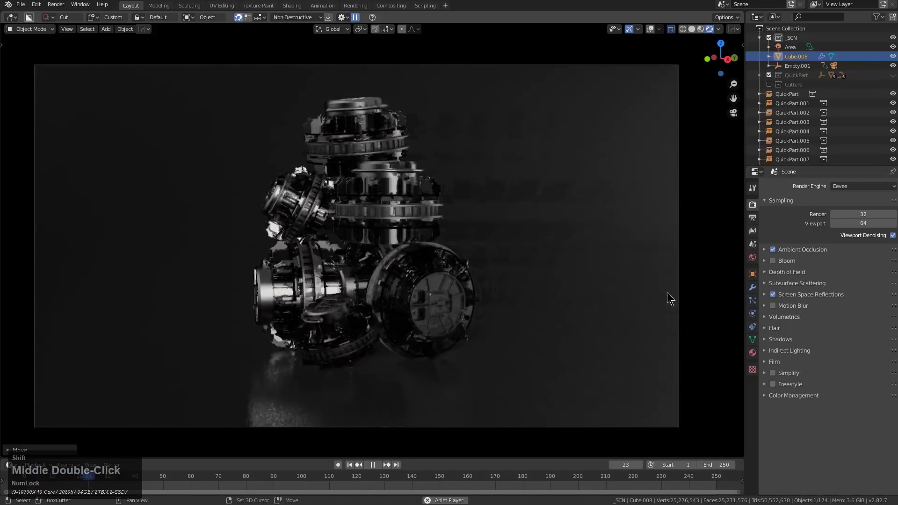
key("space")
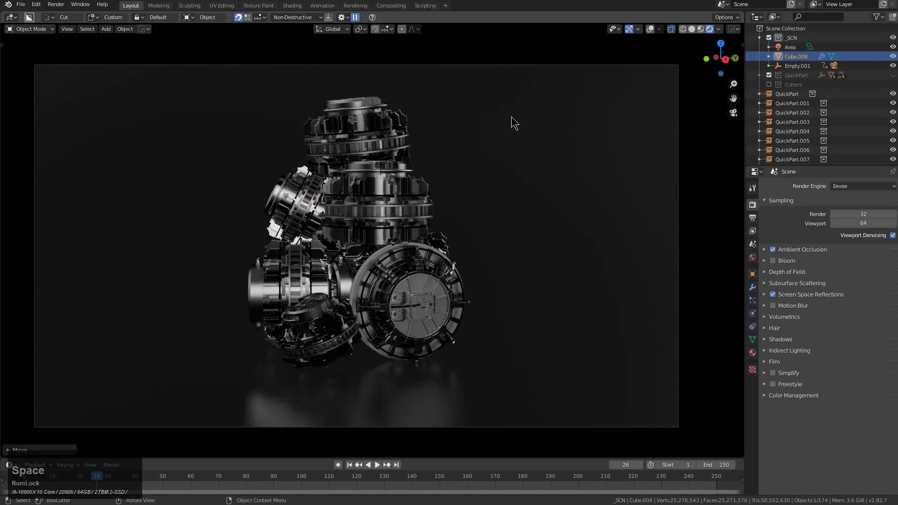